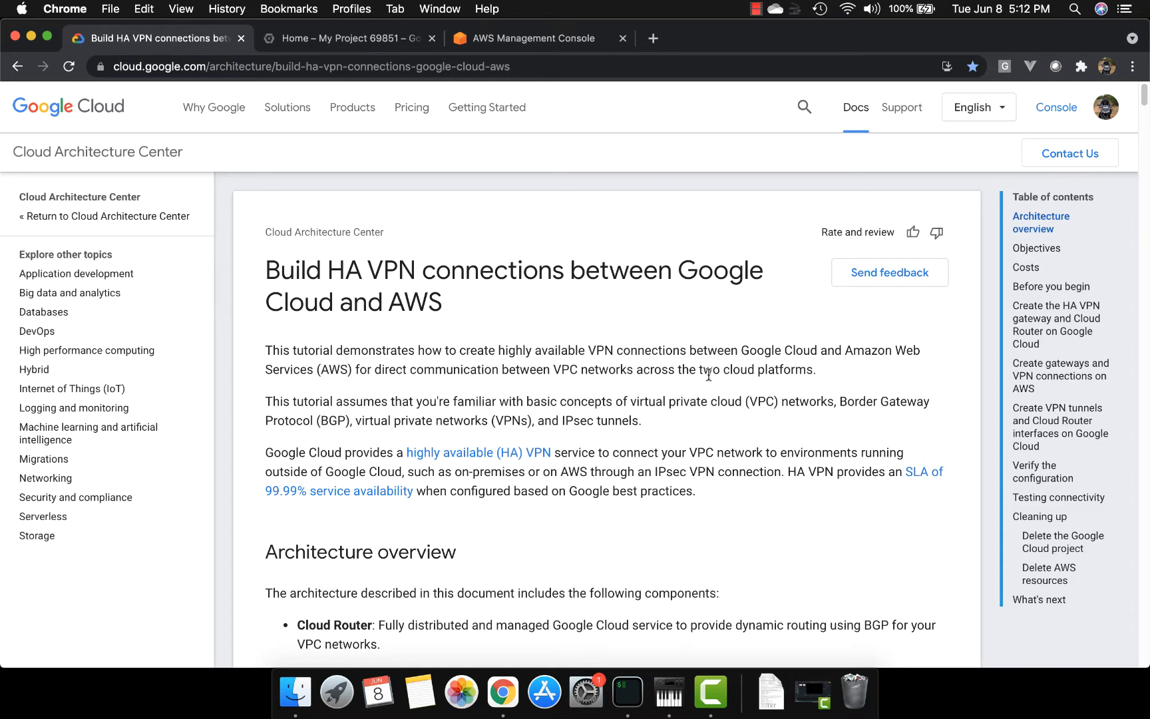
- Review the HA VPN tutorial's architecture diagram, prerequisites, and commands for creating the VPC network, subnet, HA VPN gateway and Cloud Router
scroll(708, 375, down, 15)
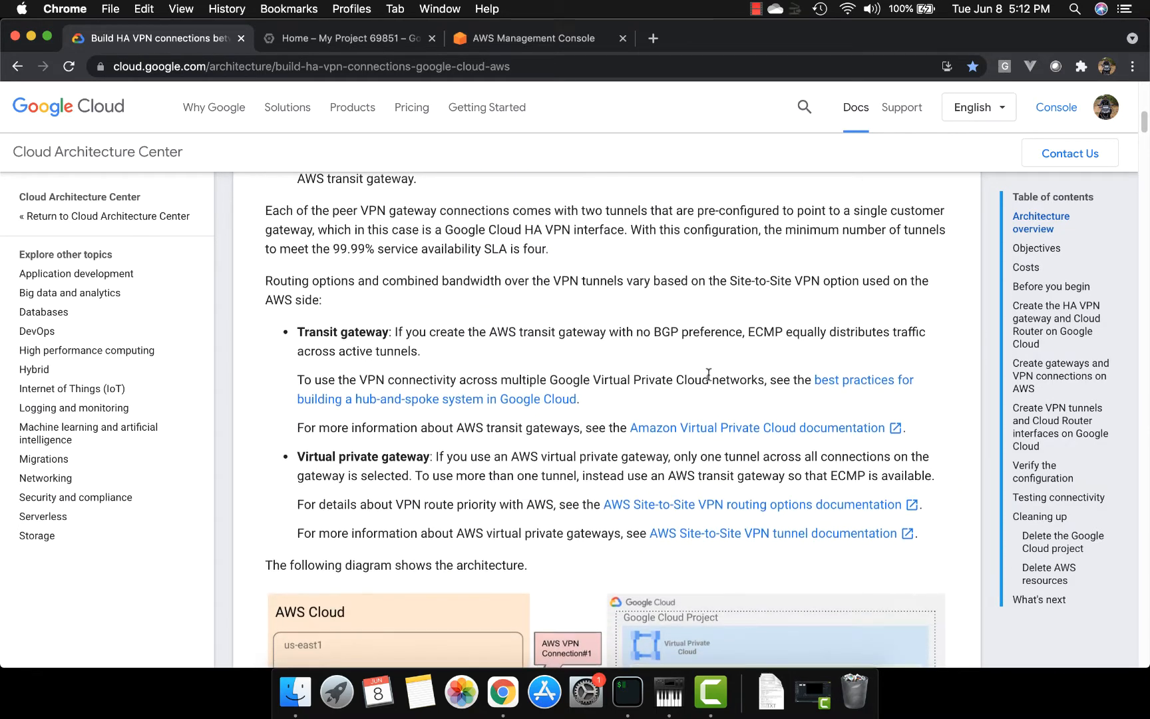
scroll(708, 374, down, 6)
scroll(707, 372, up, 1)
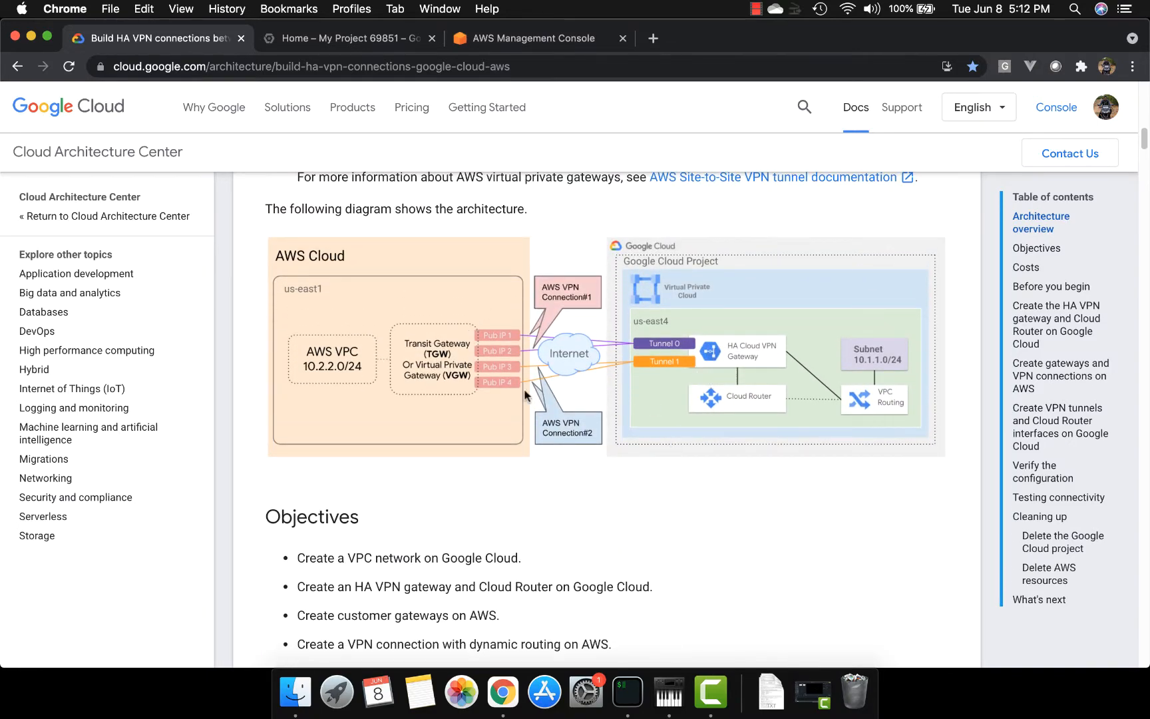
scroll(689, 510, down, 10)
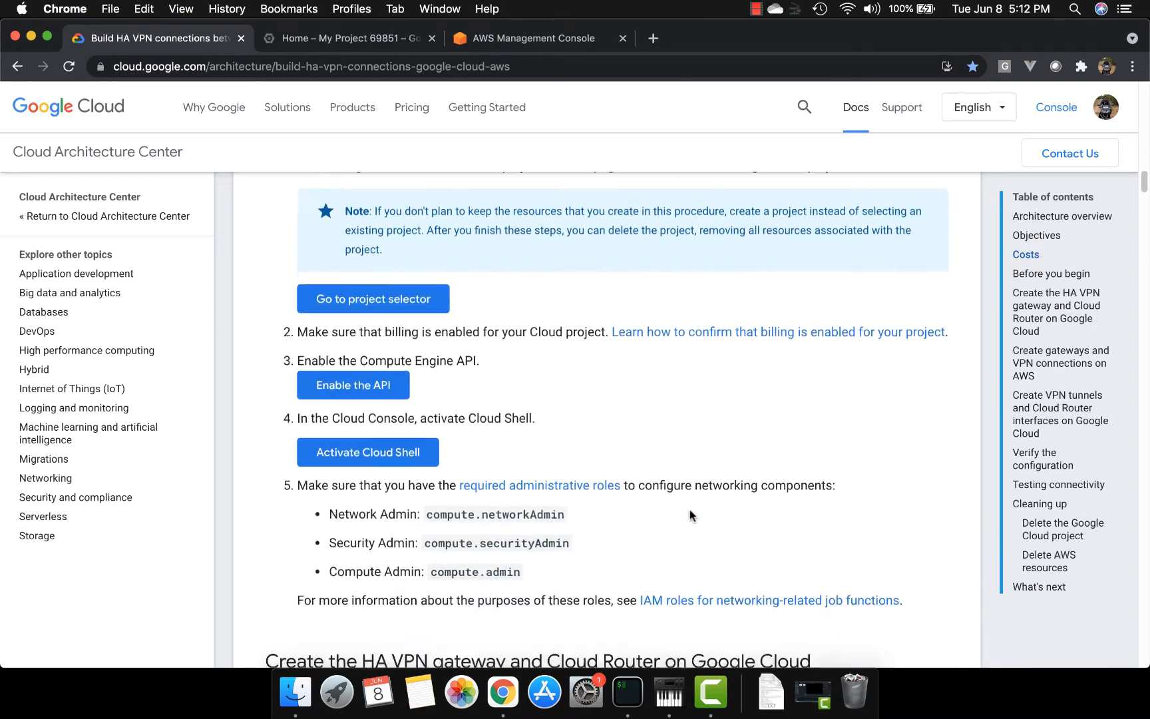
scroll(690, 514, down, 15)
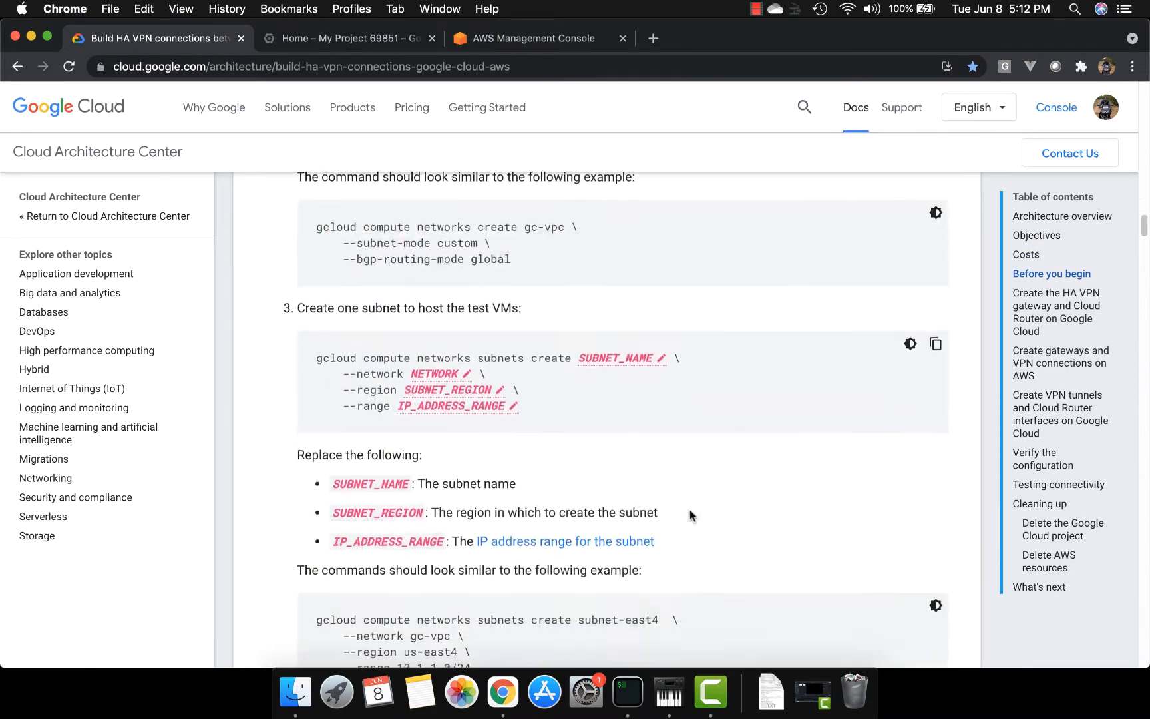
scroll(690, 511, down, 10)
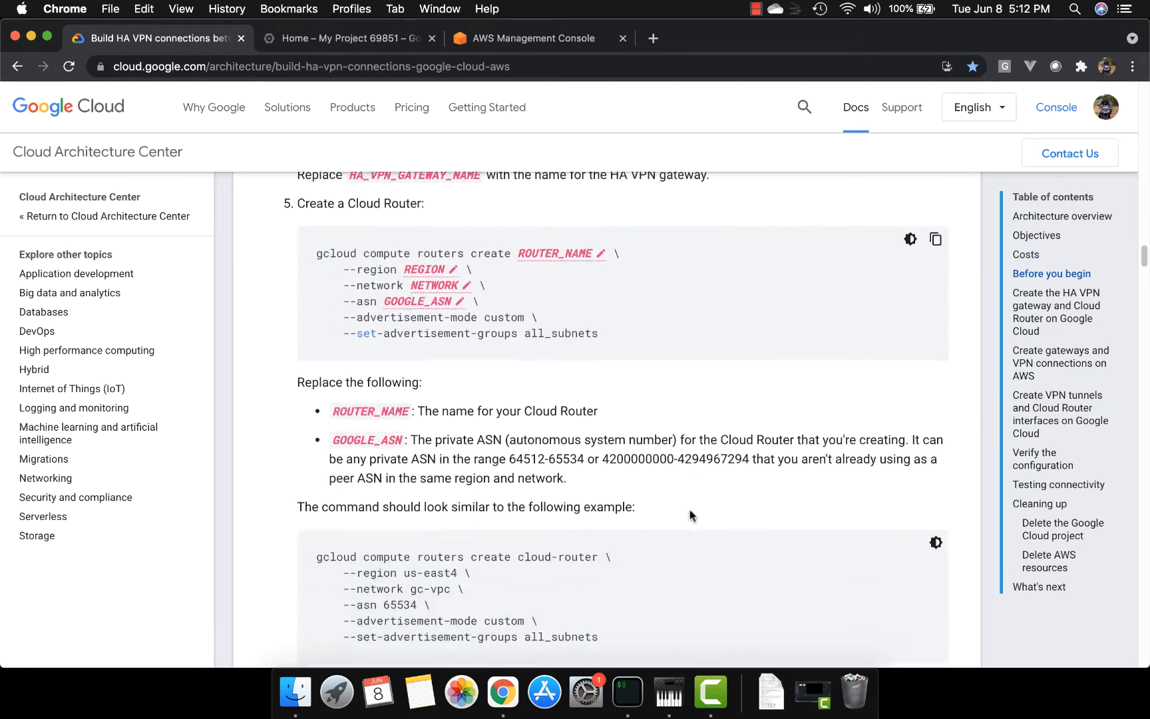
scroll(689, 509, down, 2)
scroll(689, 510, up, 6)
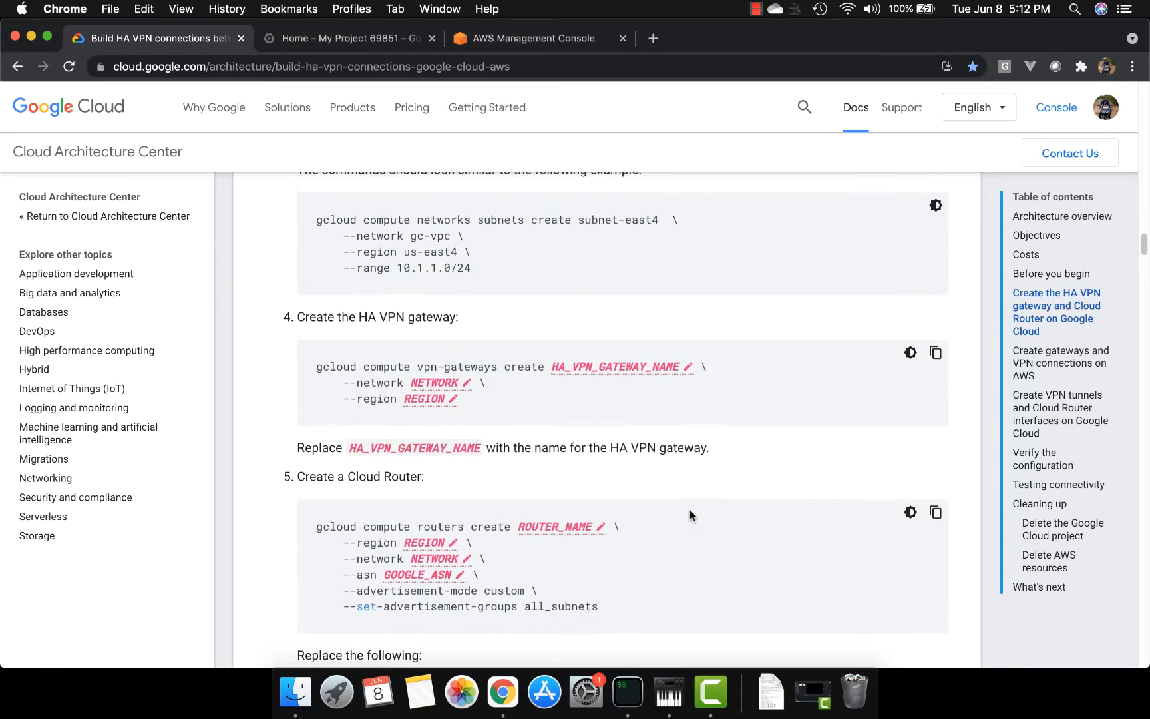
scroll(689, 510, up, 5)
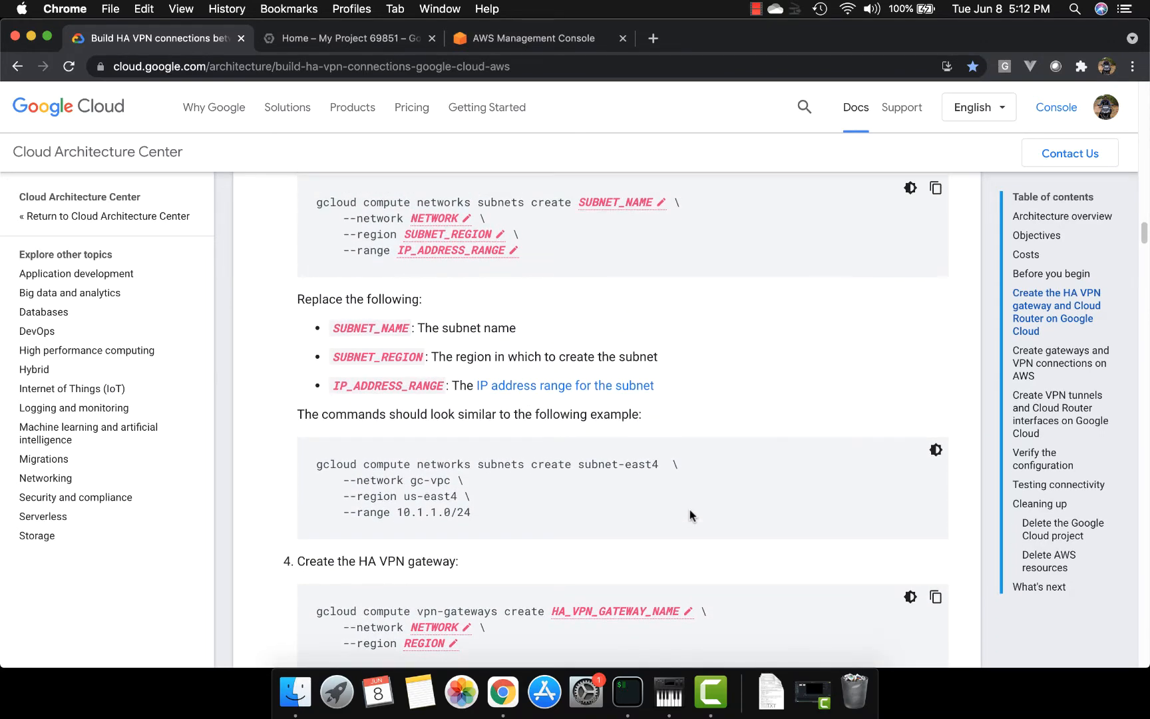
scroll(689, 509, up, 6)
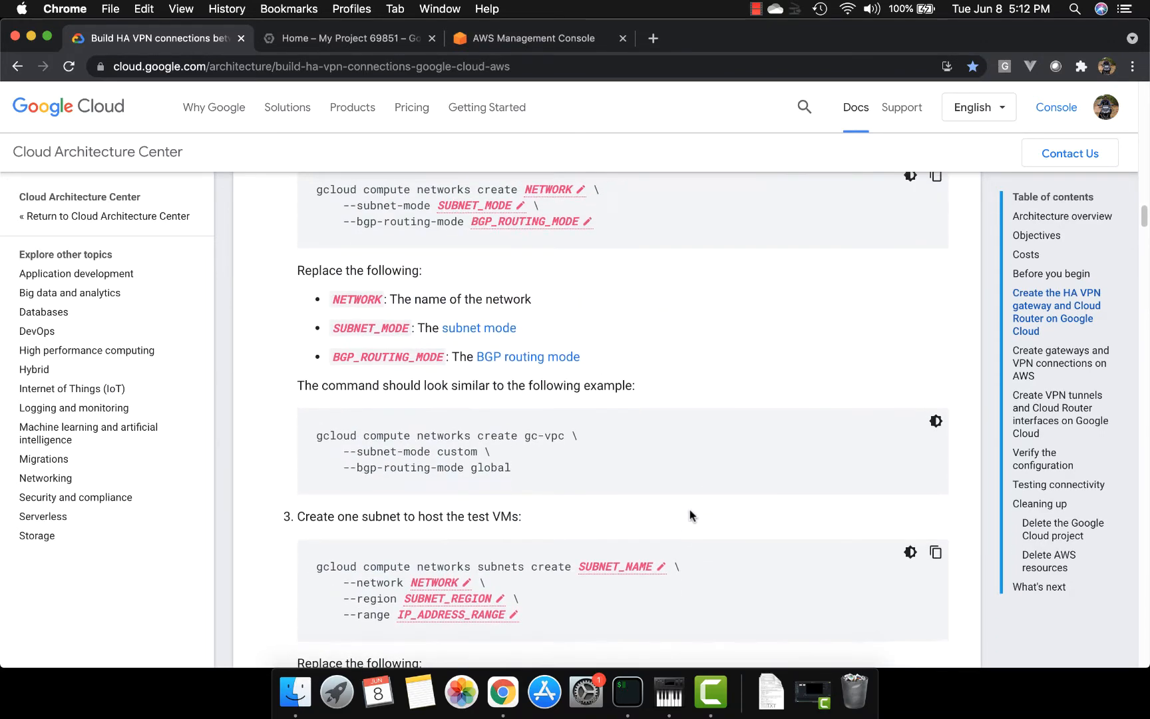
scroll(689, 514, up, 1)
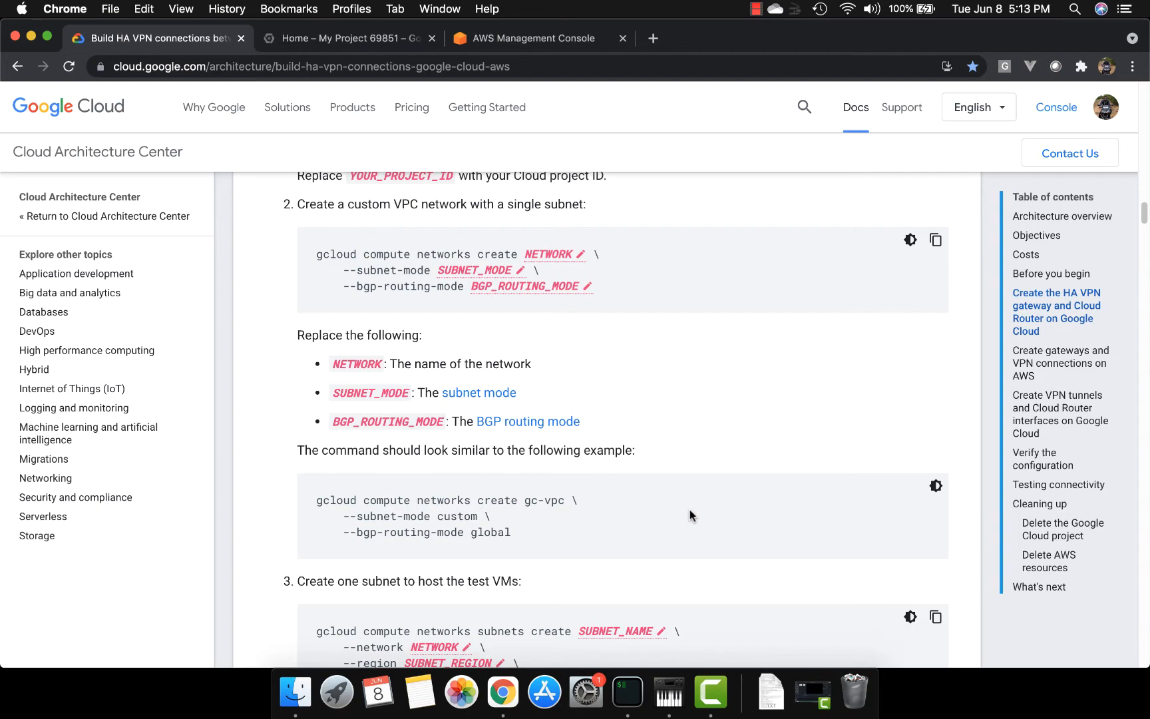
scroll(689, 510, up, 20)
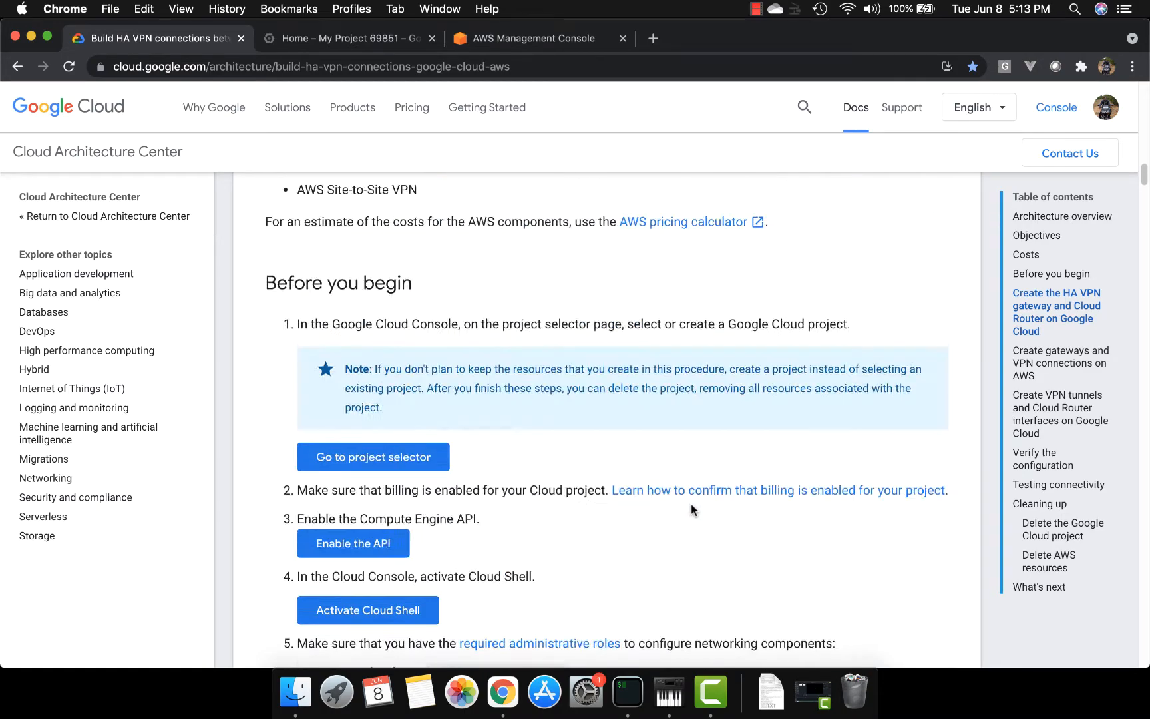
scroll(691, 509, up, 6)
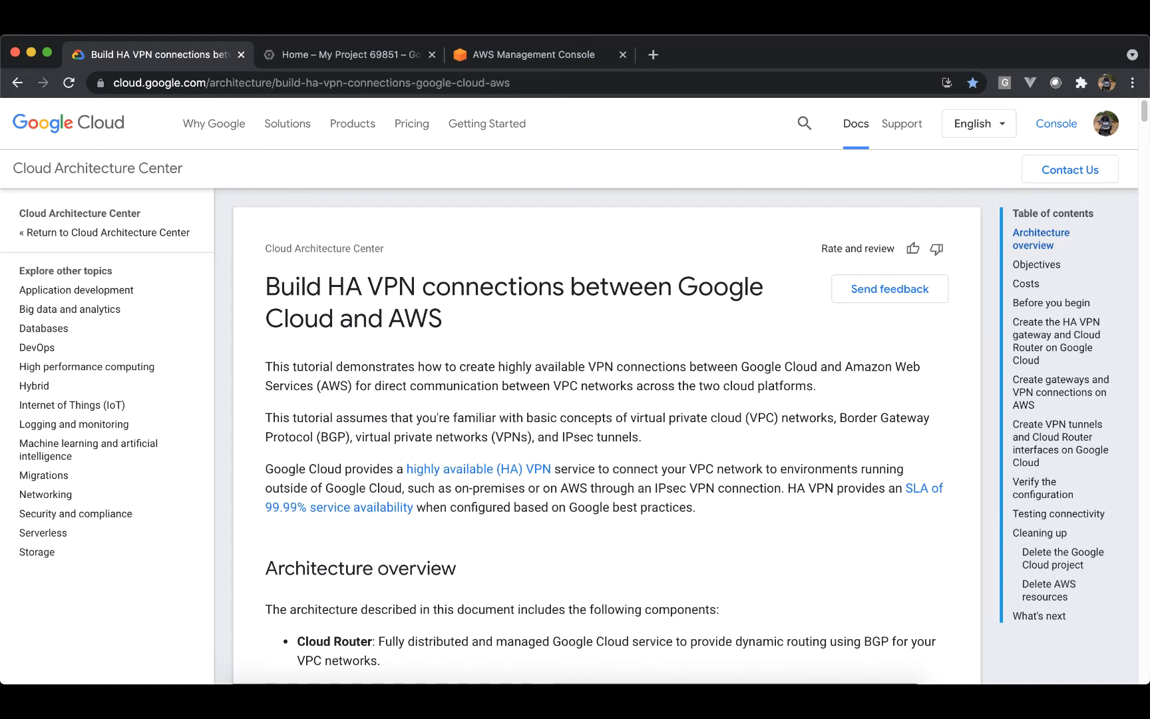
- In the Google Cloud console, create a project named aws-gcp-vpn-demo and switch to it
click(368, 59)
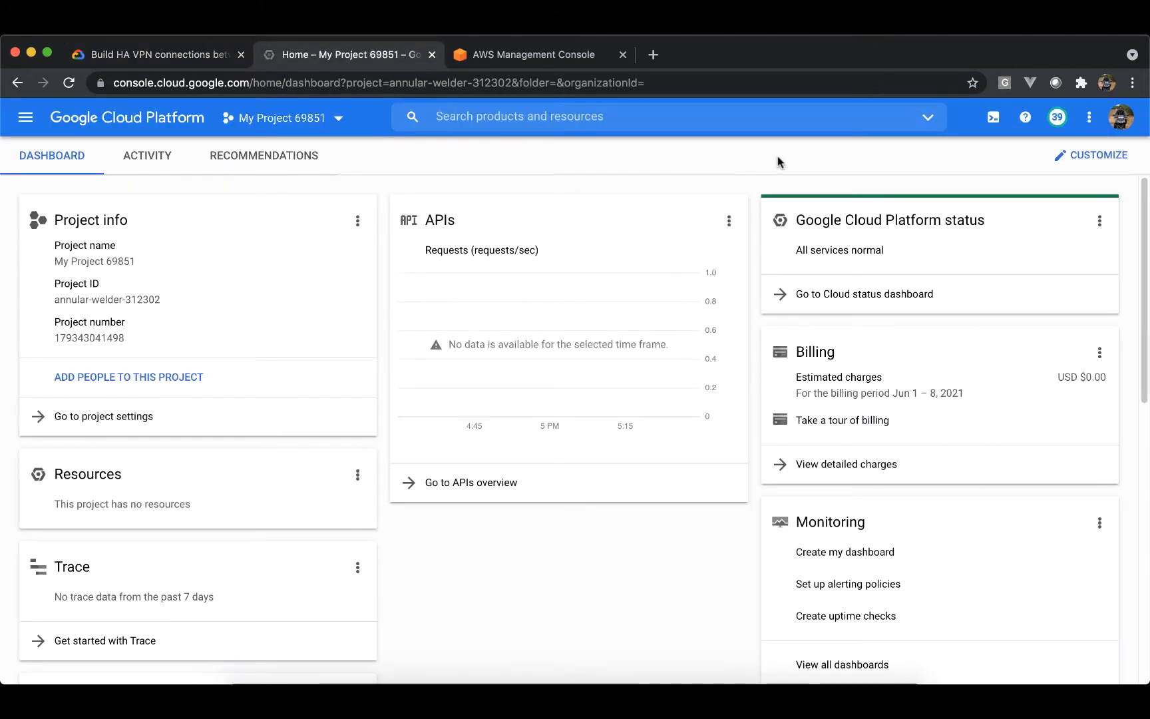
click(338, 118)
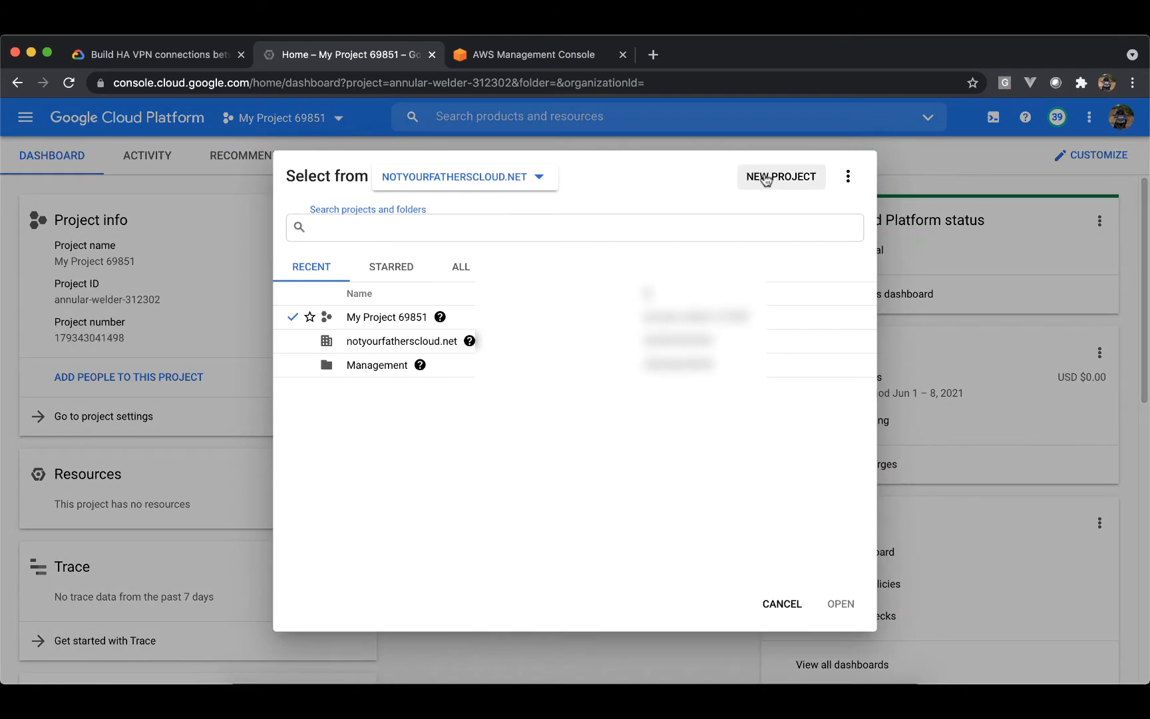
click(766, 175)
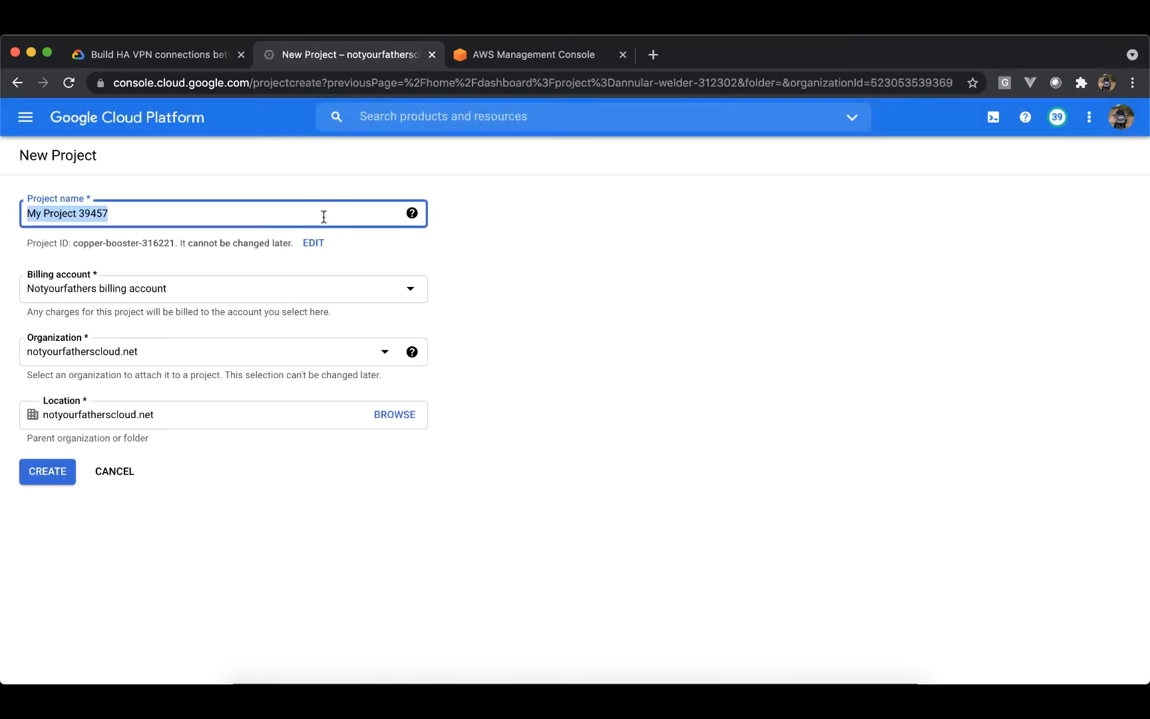
text(aws-gcp)
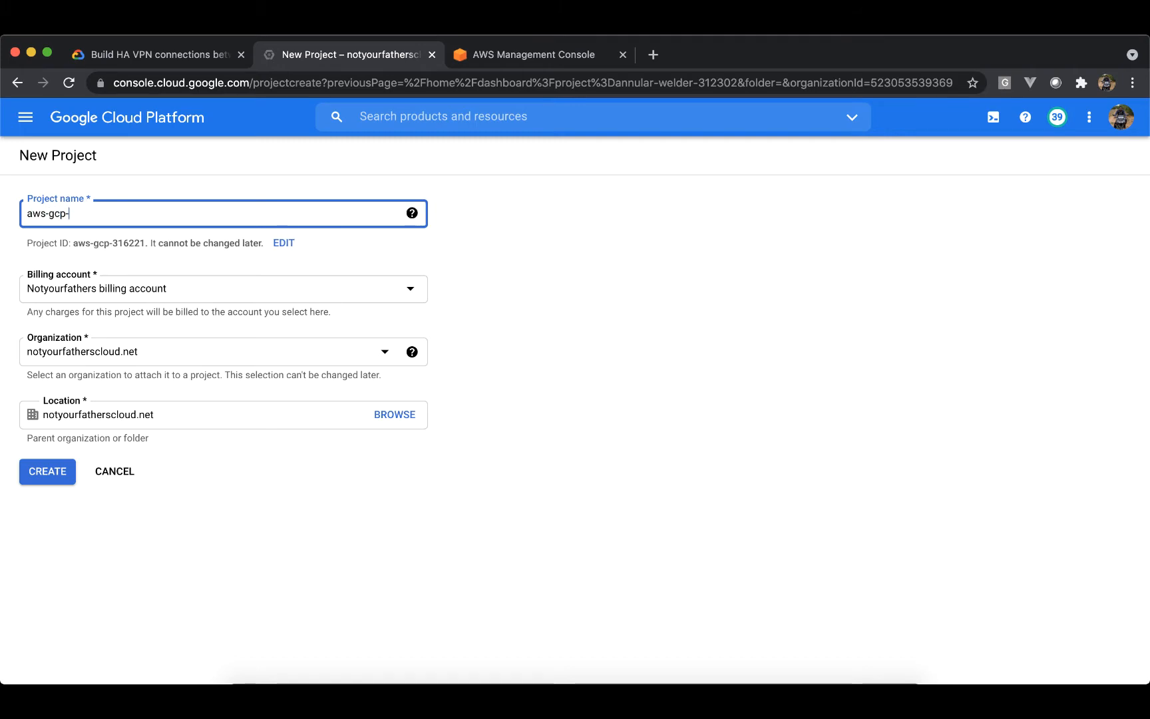
text(-vpn-d)
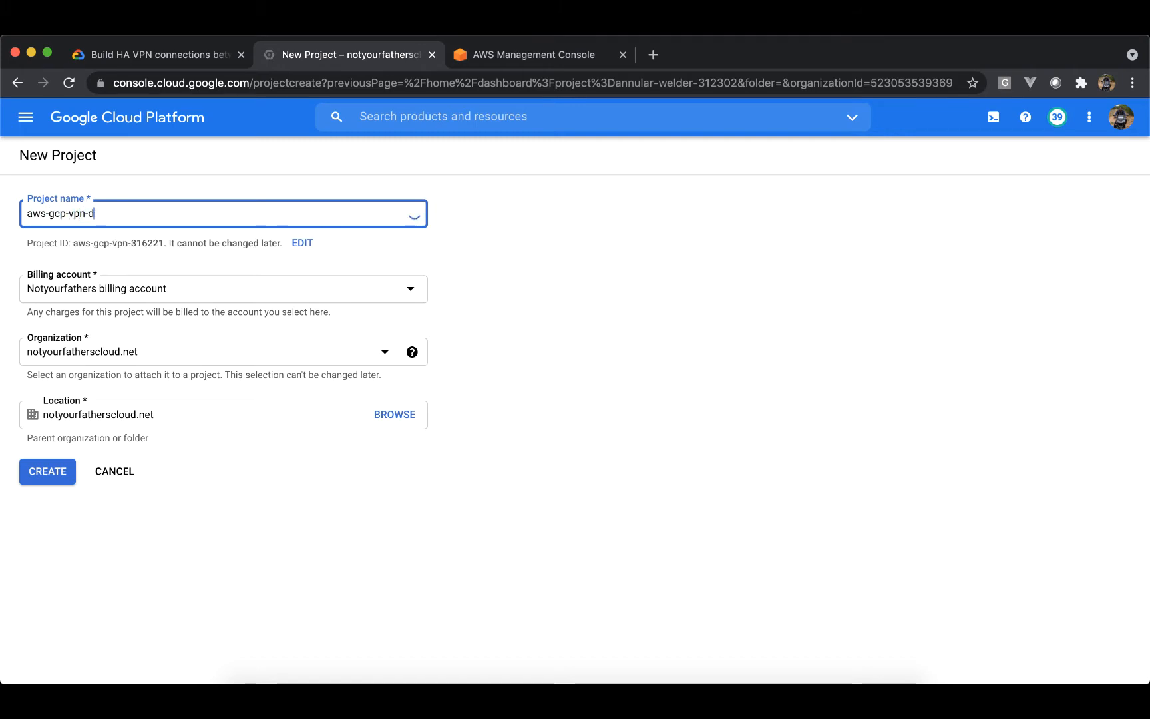
text(emo)
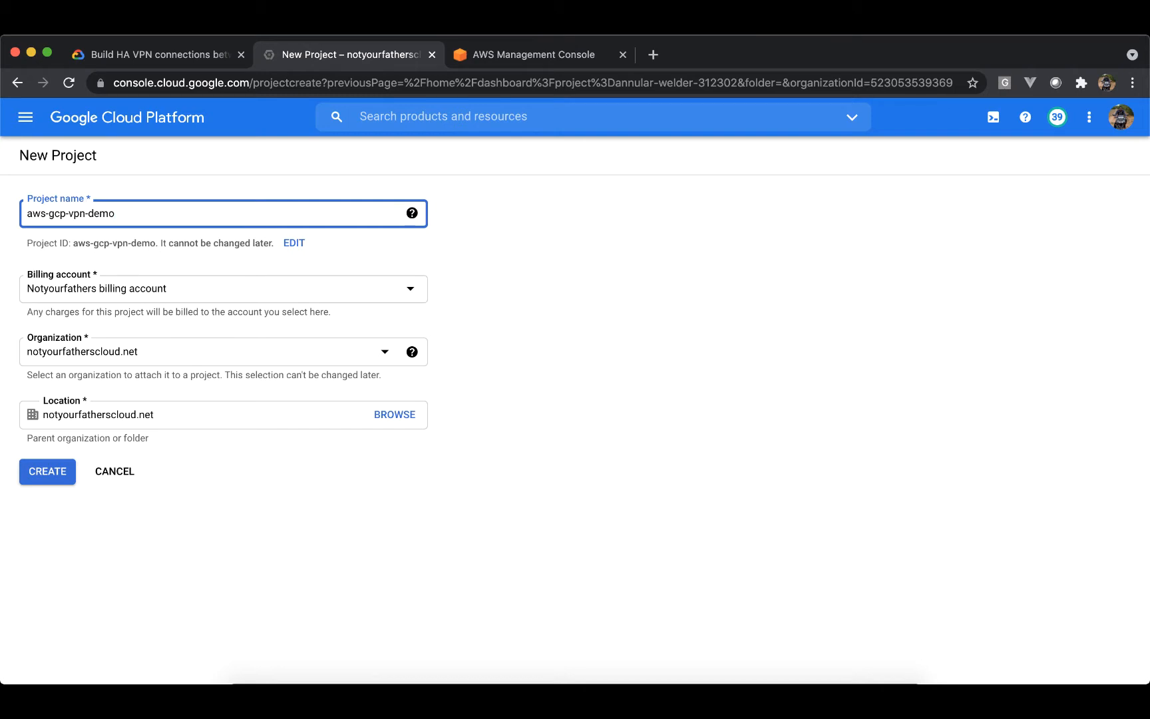
key(super+a)
key(Tab)
key(Tab)
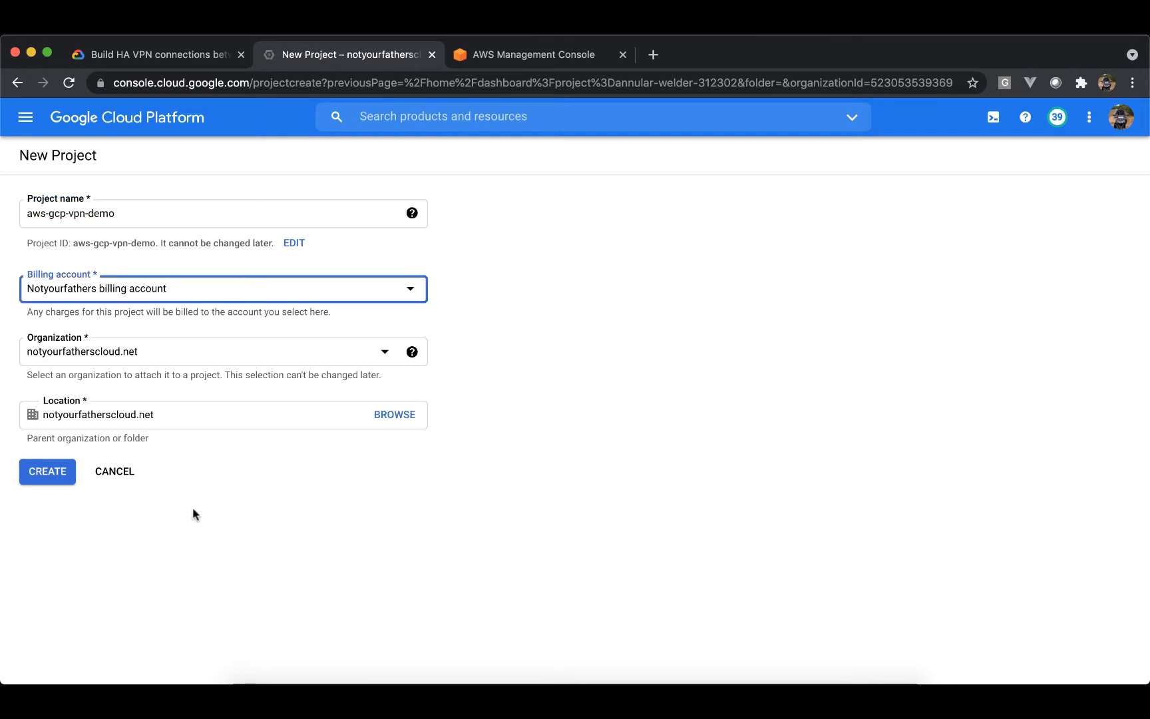
click(57, 473)
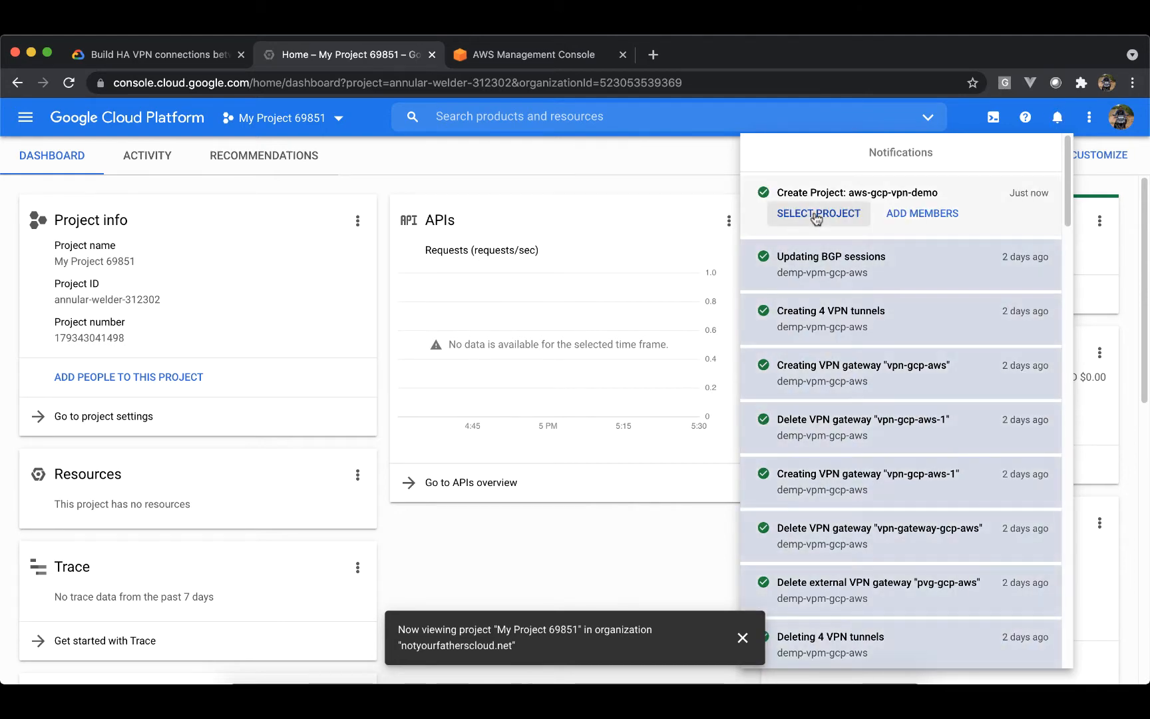
click(817, 214)
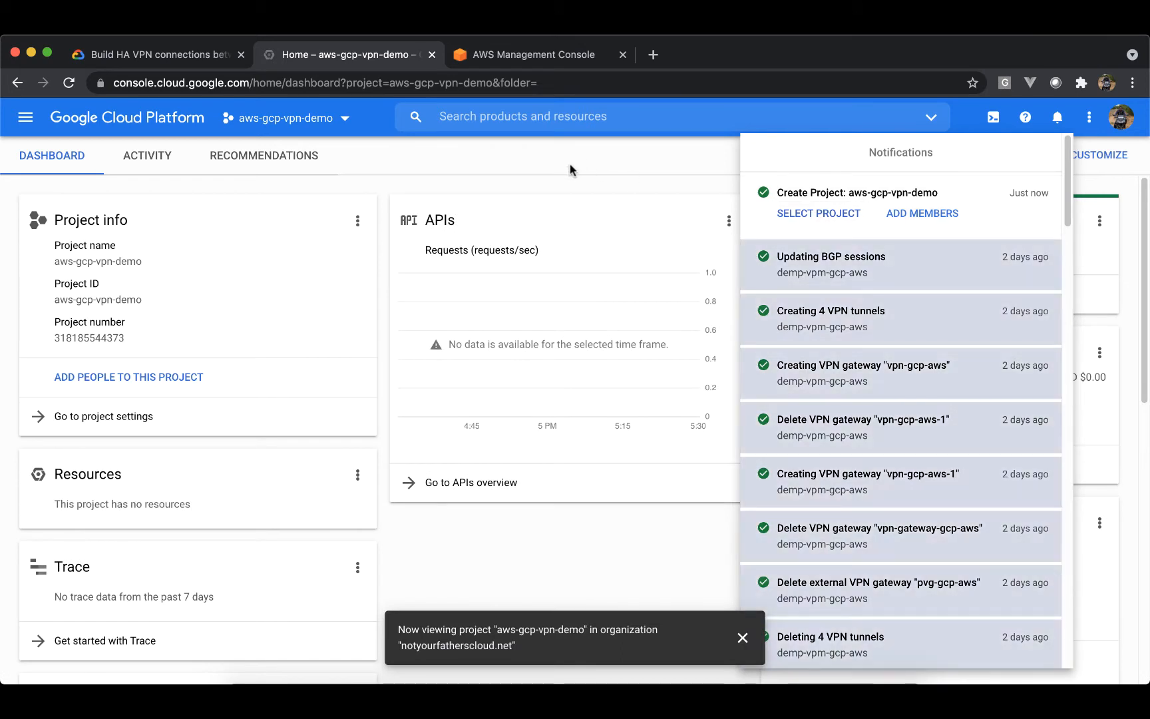
click(567, 169)
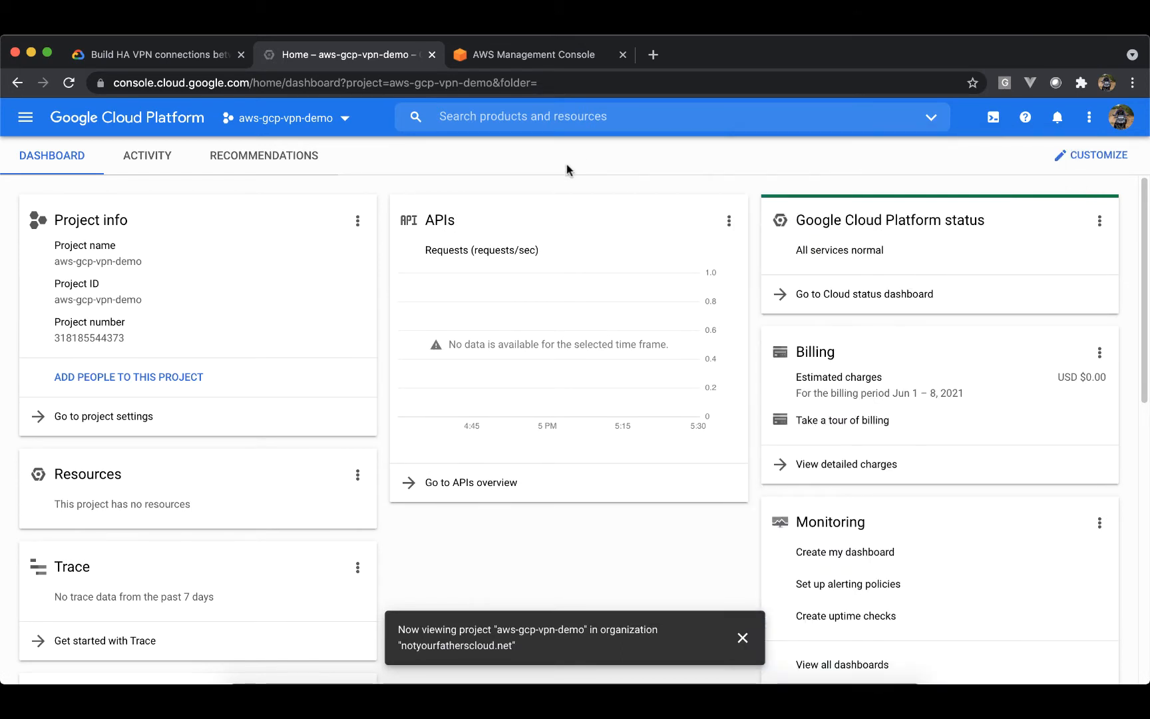
- Go to the project's VPC networks, enable the Compute Engine API, and collapse the default network's subnet list
click(25, 118)
scroll(113, 402, down, 6)
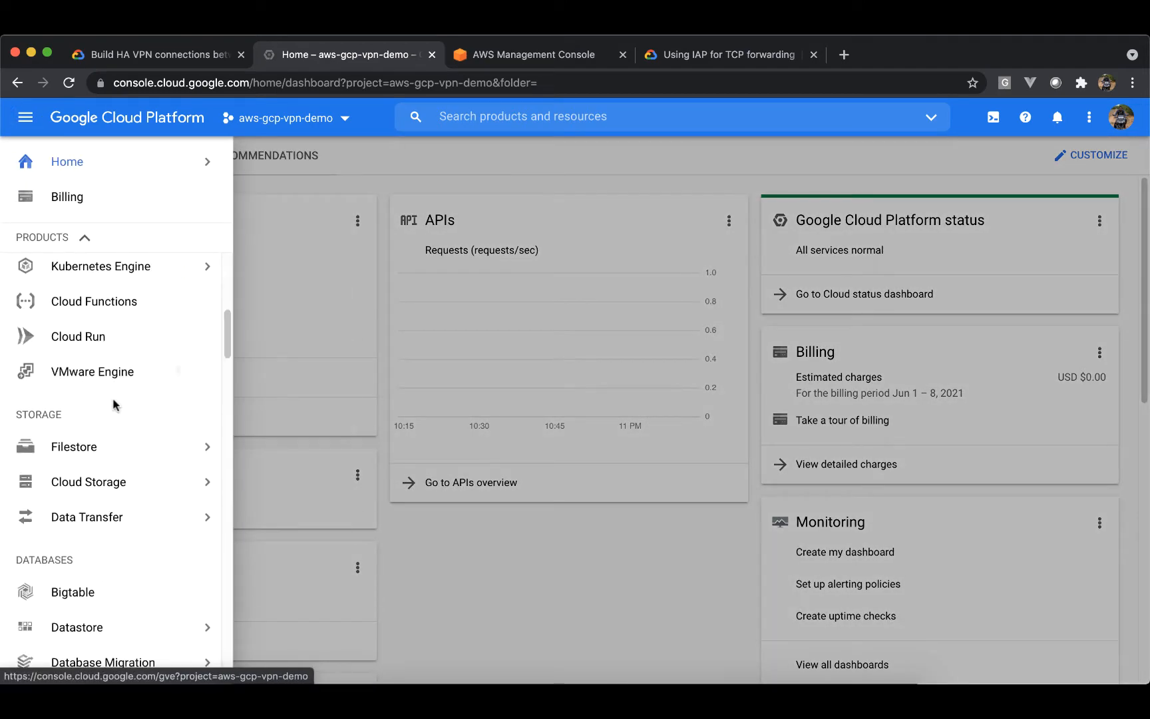
scroll(113, 403, down, 10)
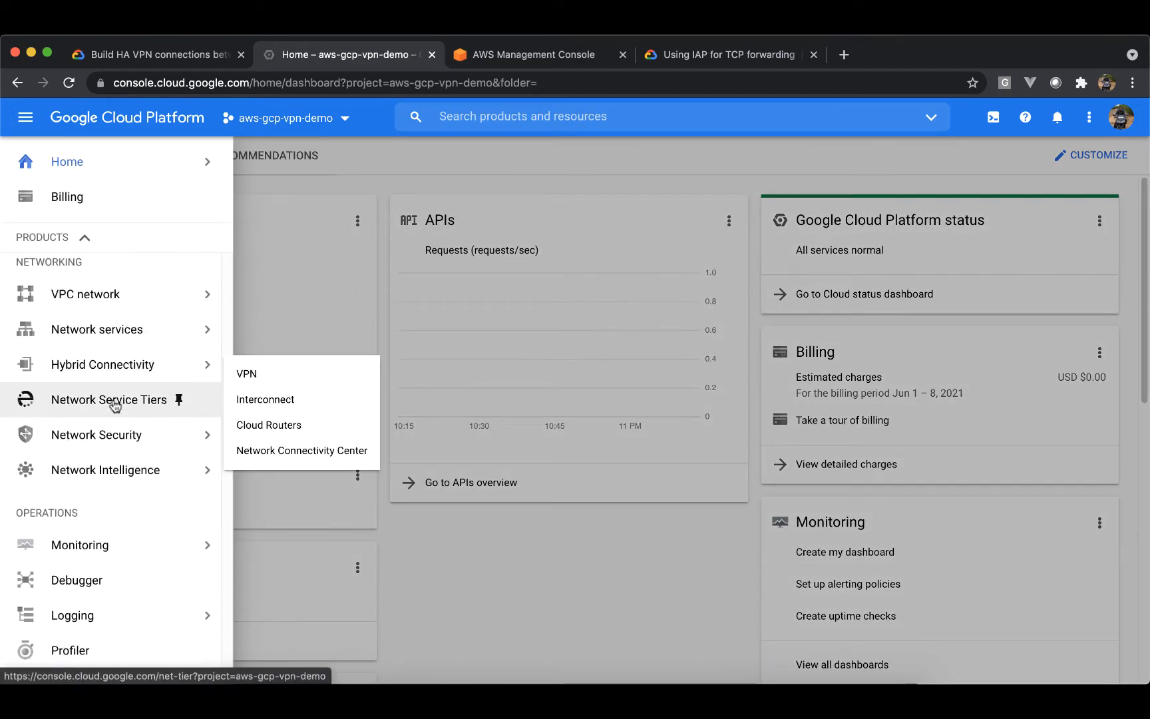
mouse_move(93, 307)
click(251, 301)
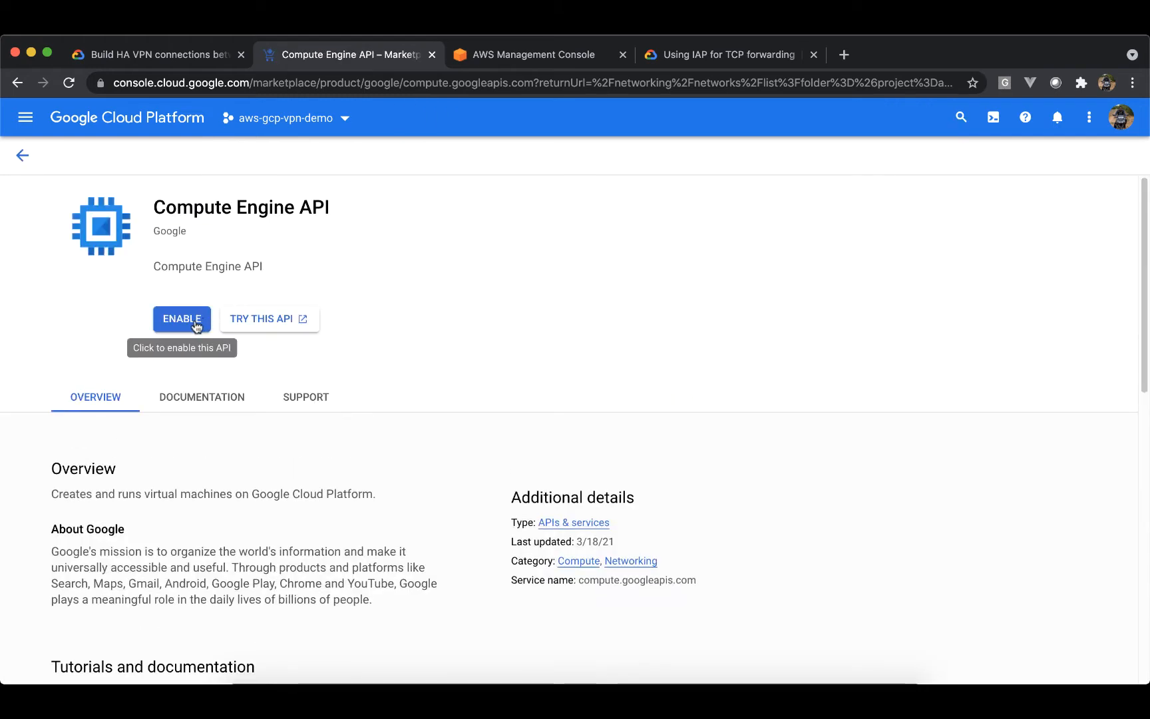
click(196, 325)
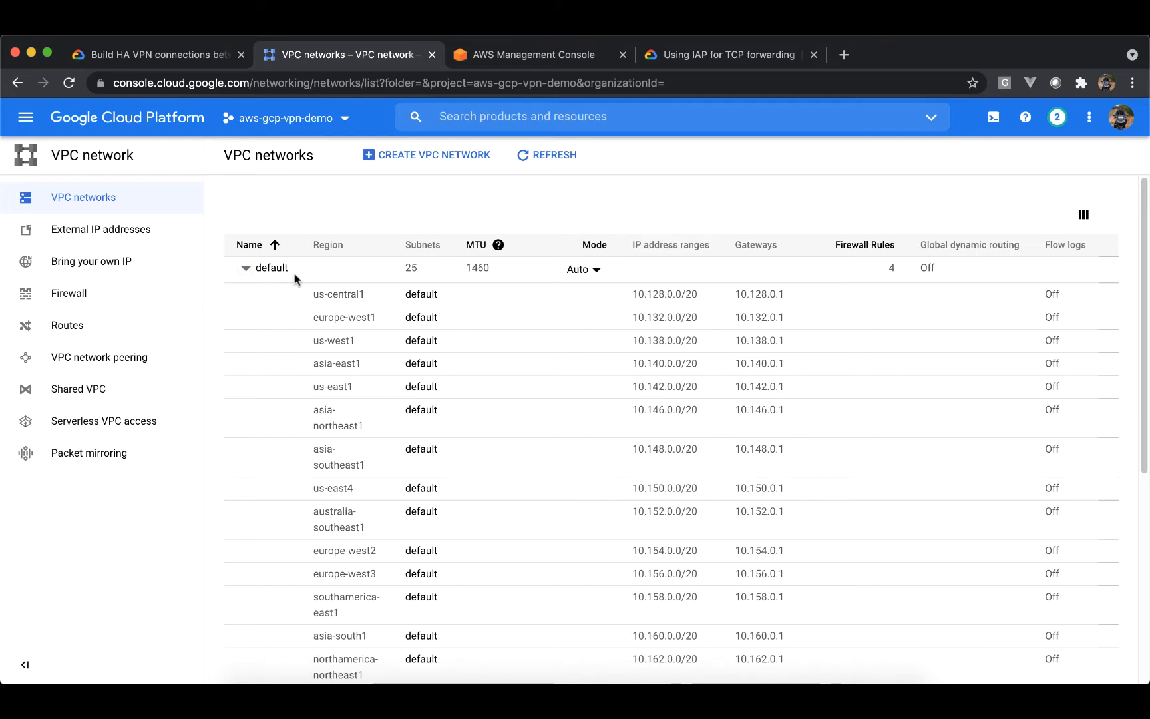
click(245, 273)
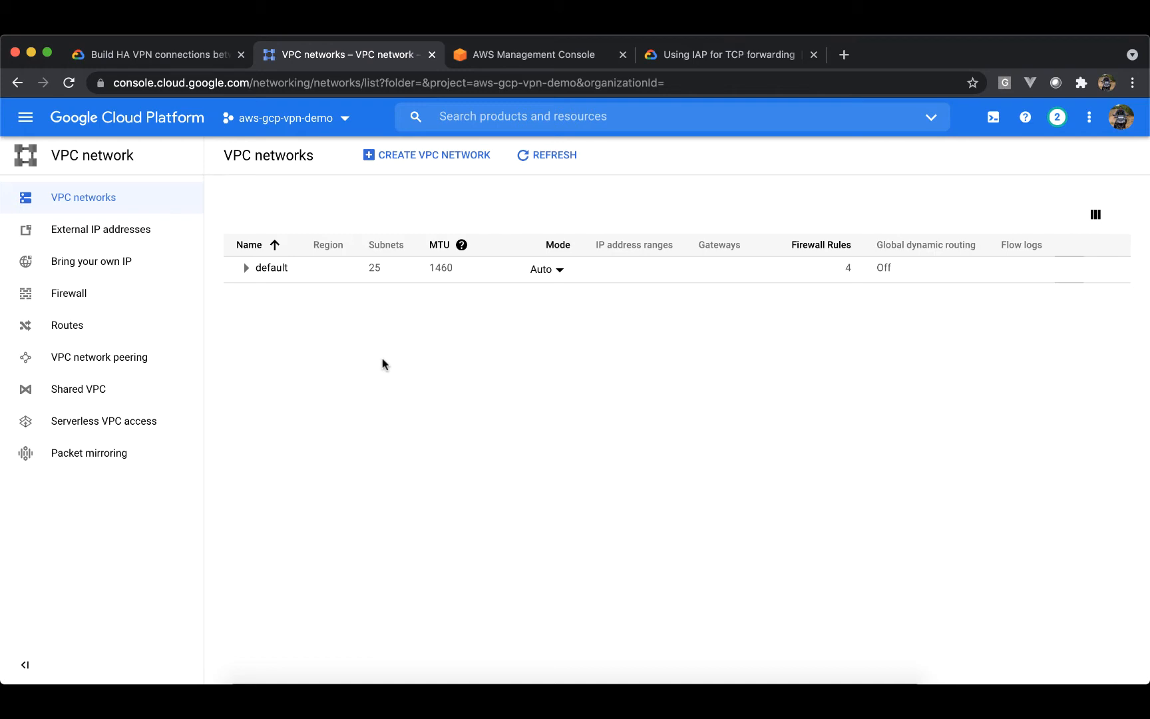
- Start creating a VPC network and name it vpc-aws-gcp-vpn-demo
click(404, 162)
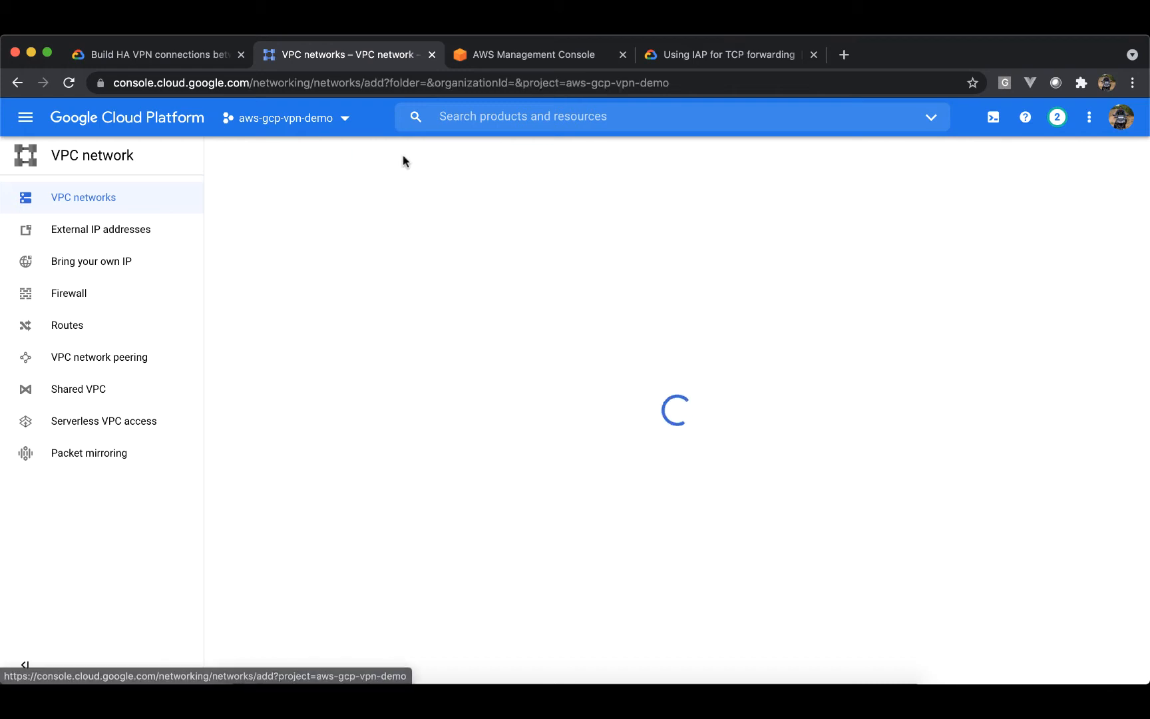
click(375, 211)
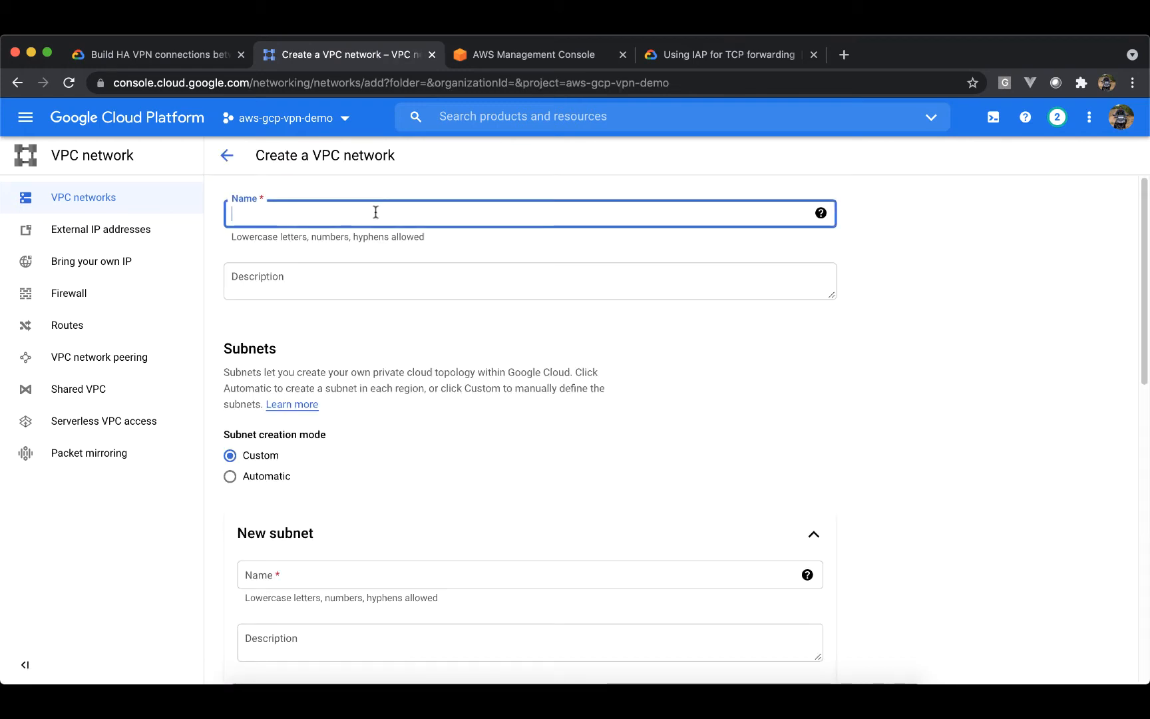
text(vpc-aws-gcp)
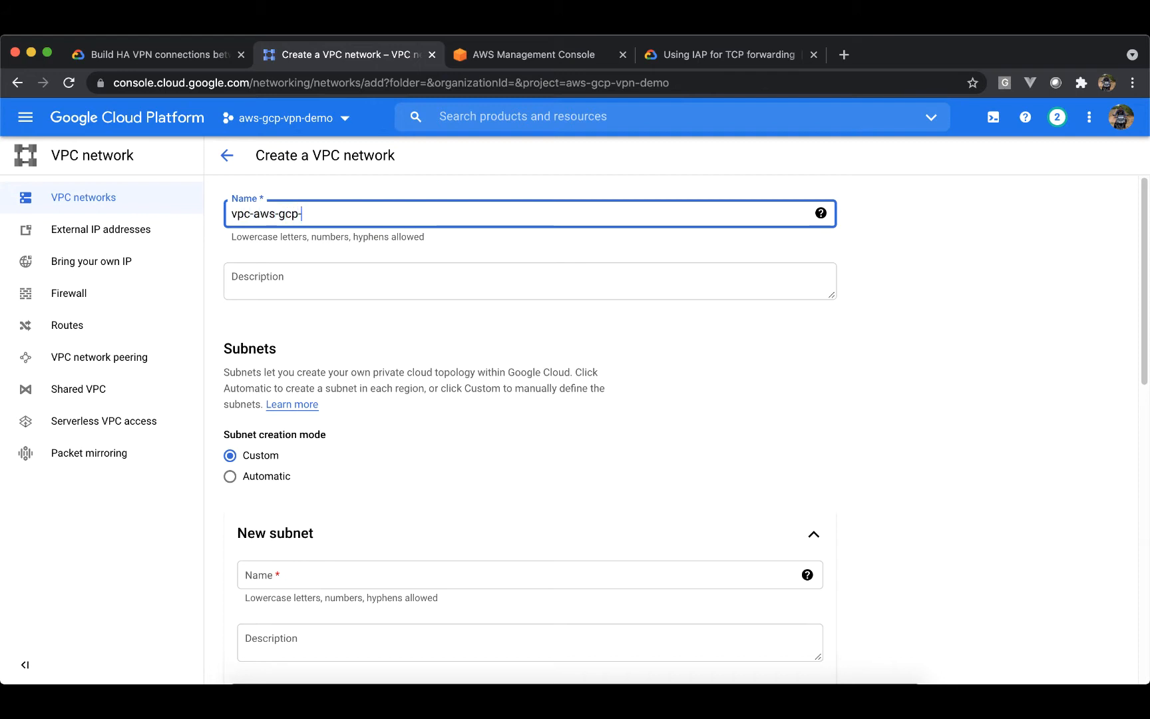
text(-vpn)
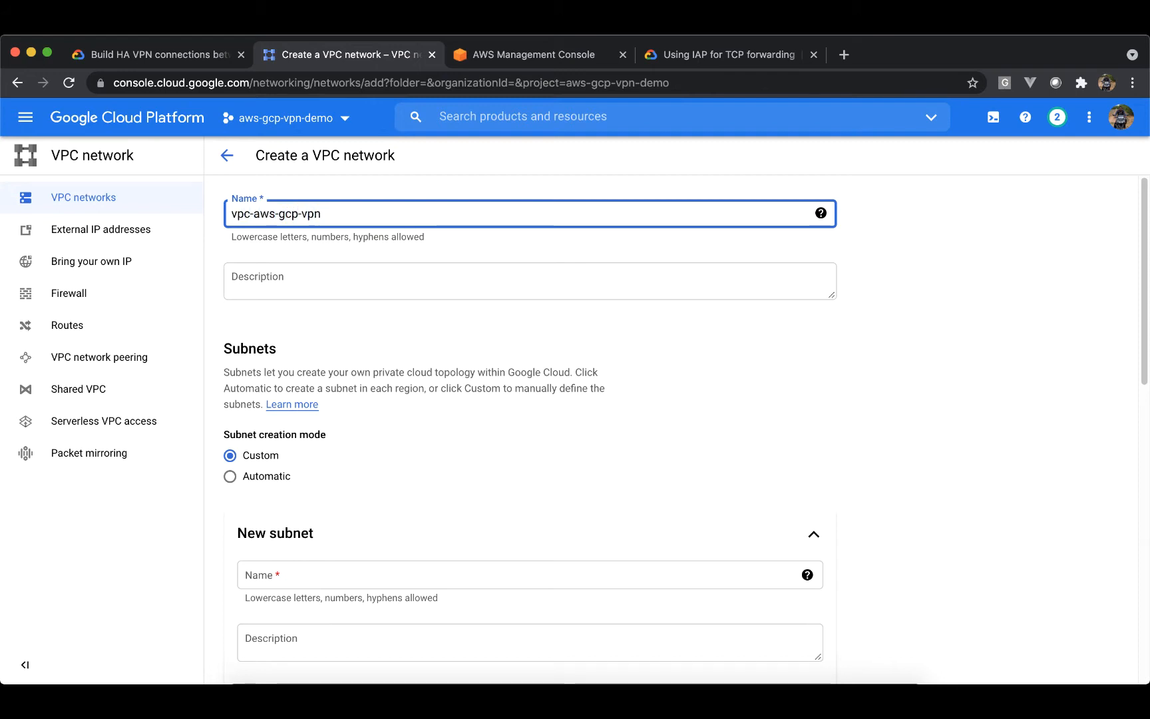
text(-demo)
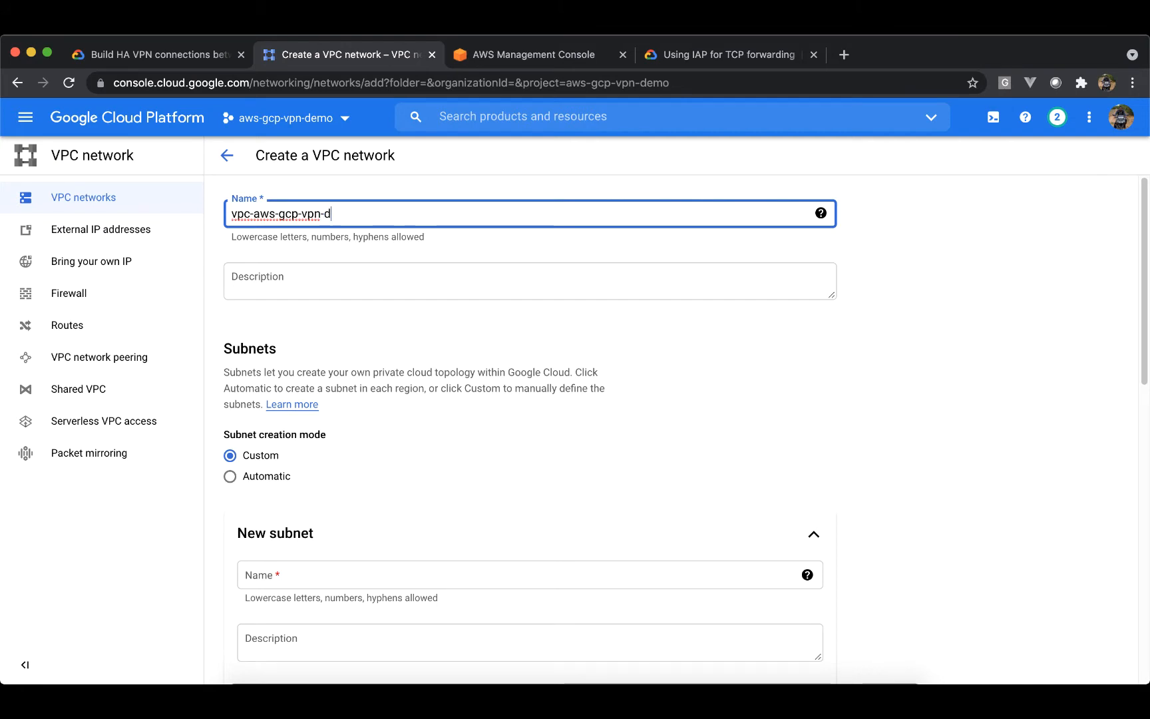
key(BackSpace)
text(o)
scroll(377, 217, down, 3)
scroll(374, 217, up, 3)
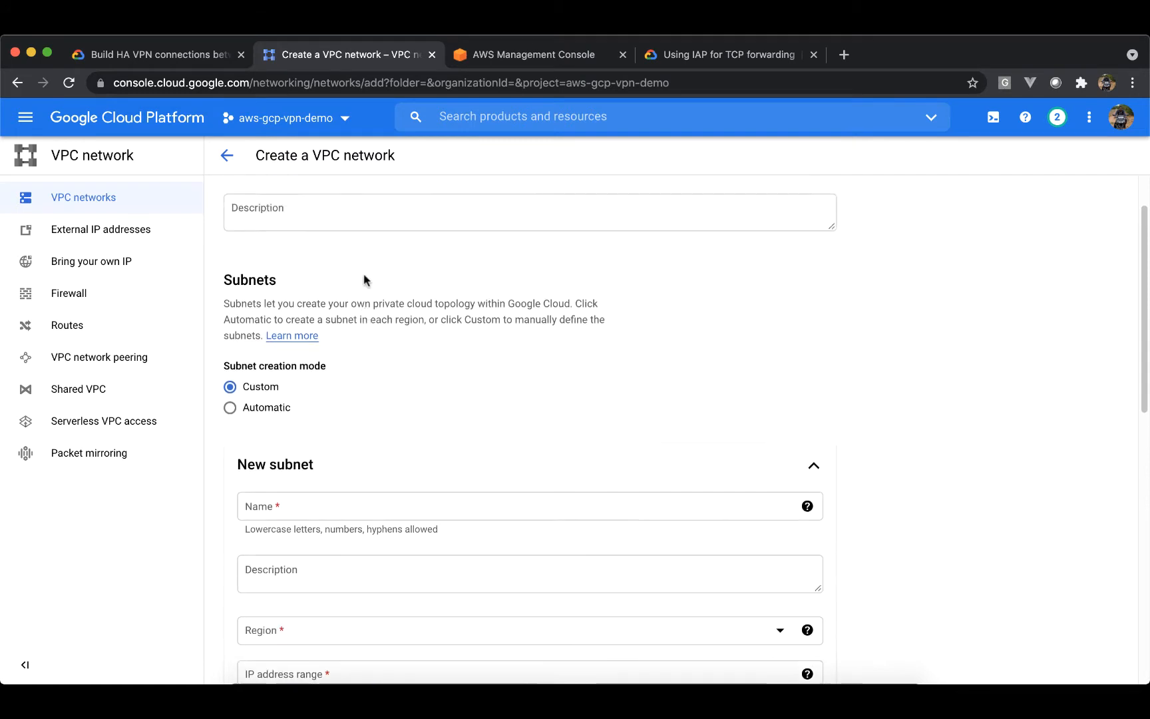
click(346, 287)
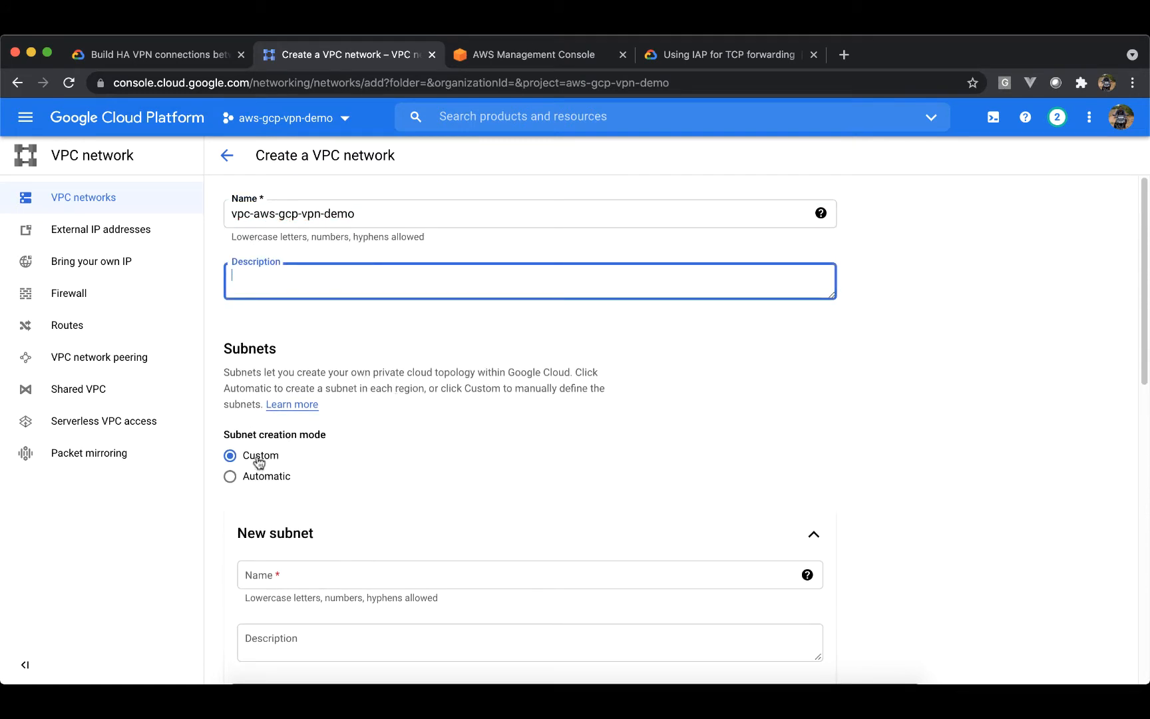
- Keep custom subnet creation mode and name the new subnet subnet-us-east1
scroll(476, 433, down, 3)
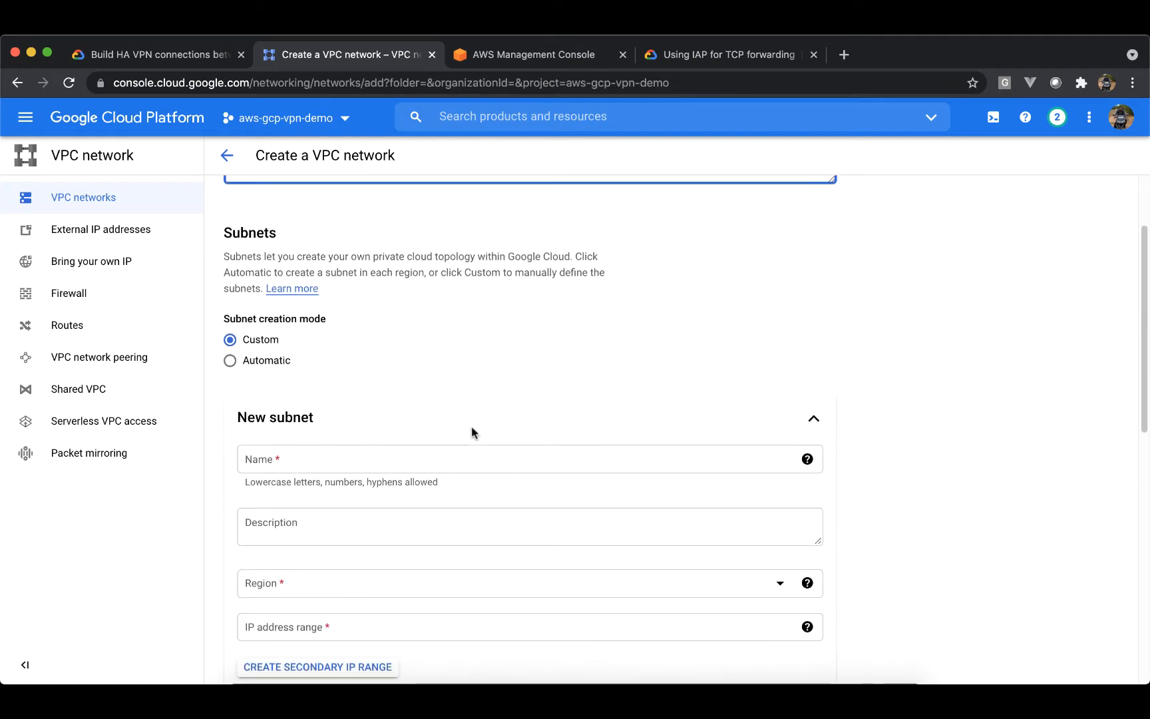
click(455, 458)
click(456, 460)
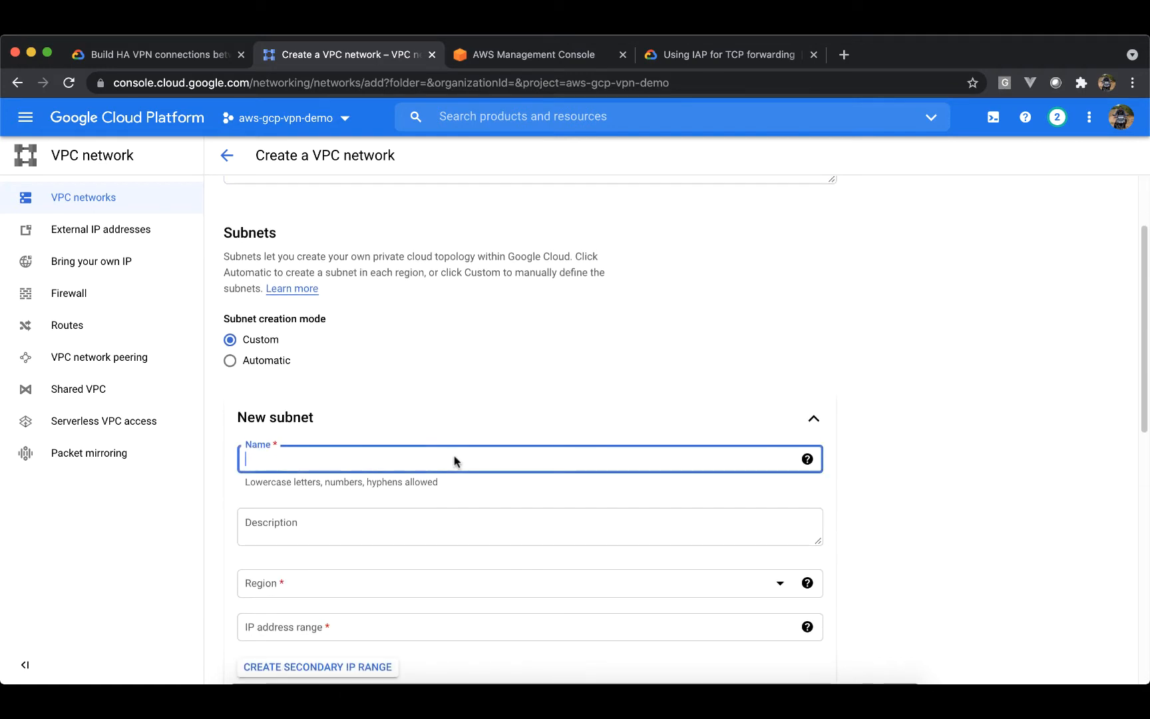
text(subnet)
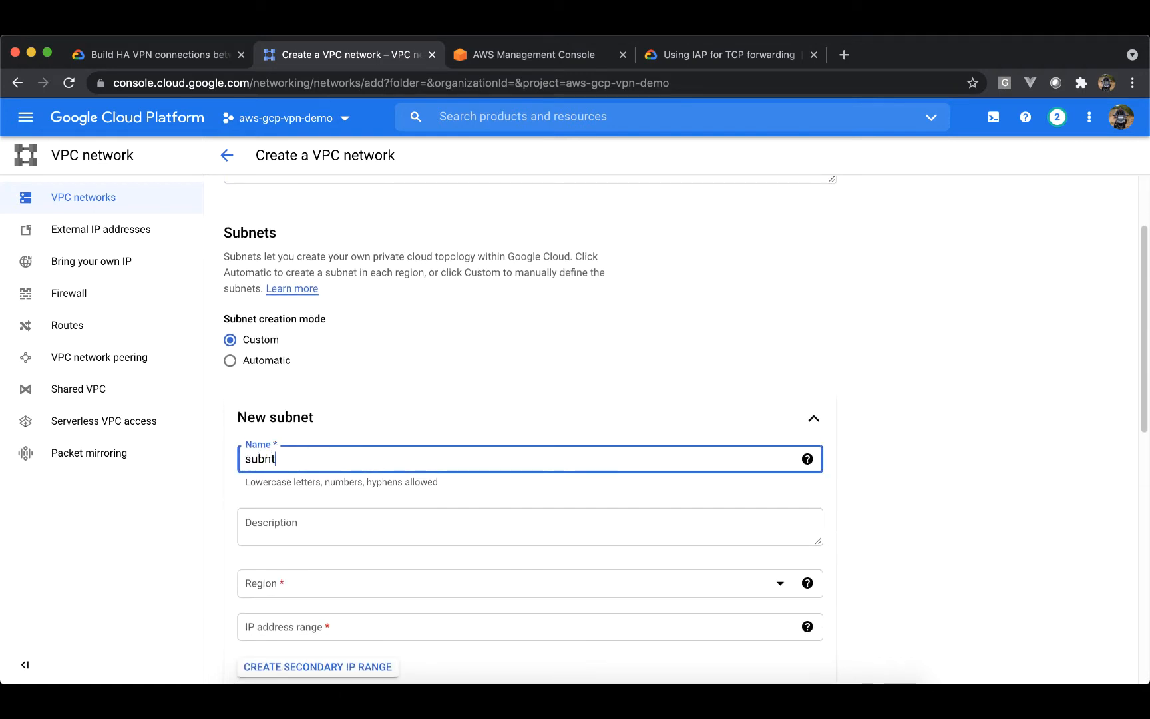
text(-aws)
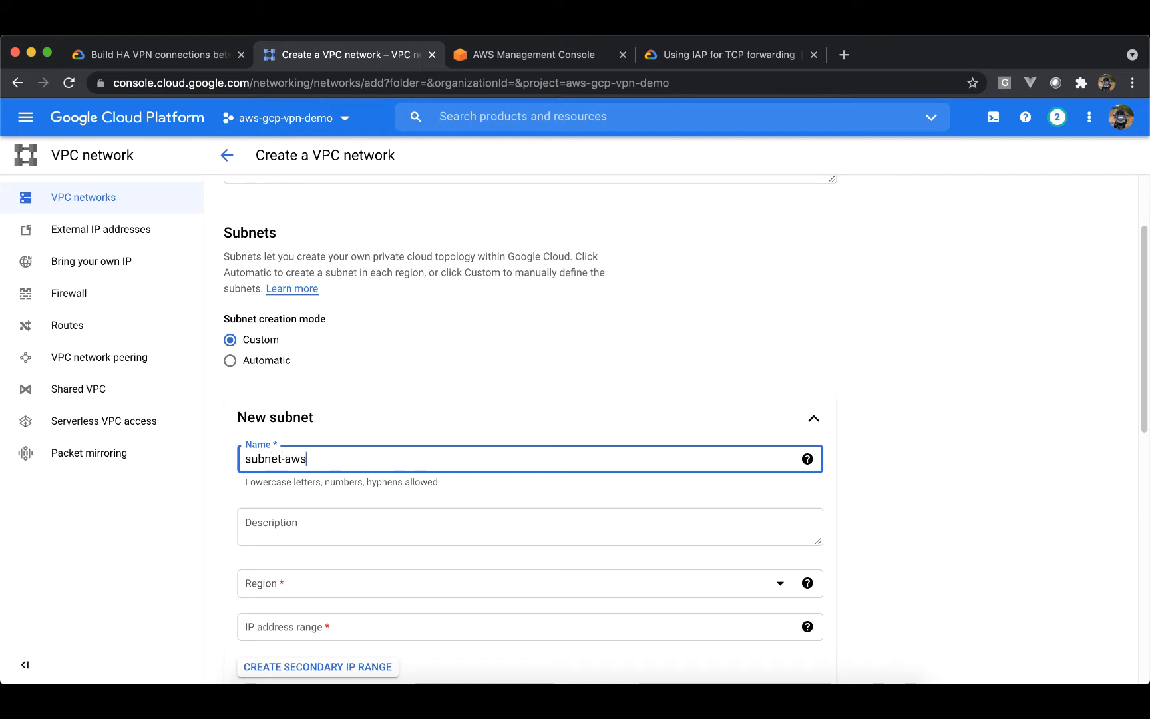
text(-gcp-vpn)
key(shift+Left)
key(shift+Left)
key(shift+Left)
key(shift+Left)
key(shift+Left)
key(shift+Left)
key(shift+Left)
key(shift+Left)
key(shift+Left)
key(shift+Left)
key(shift+Left)
key(shift+Left)
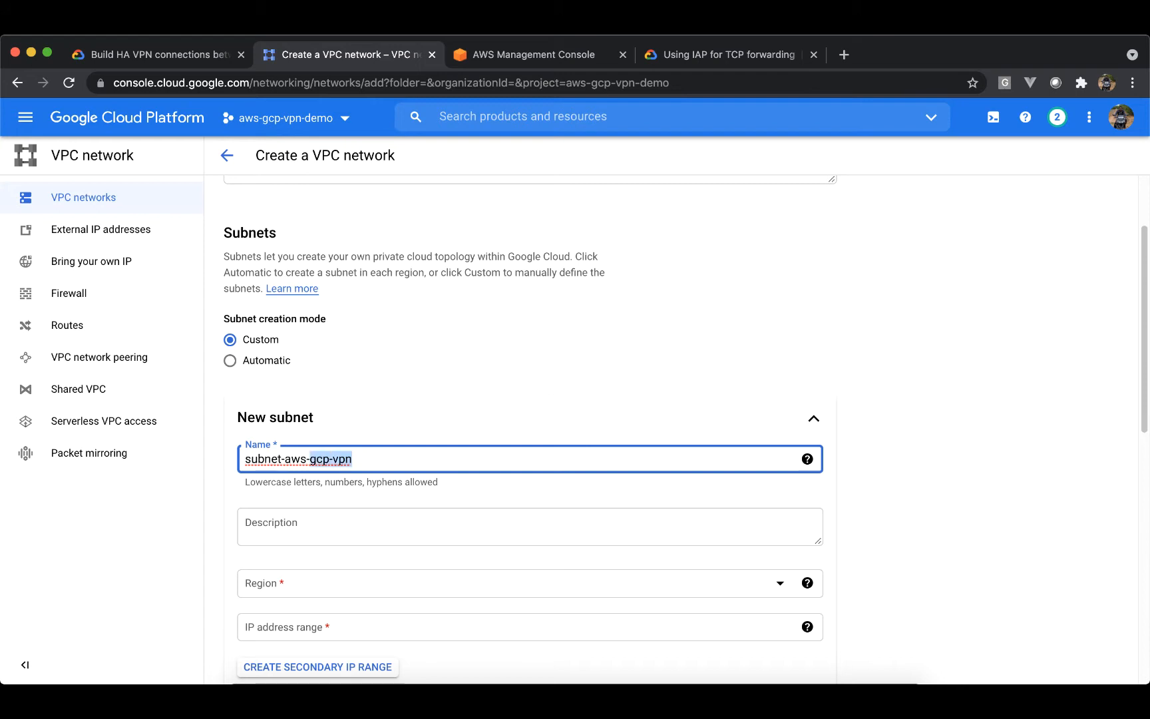
key(BackSpace)
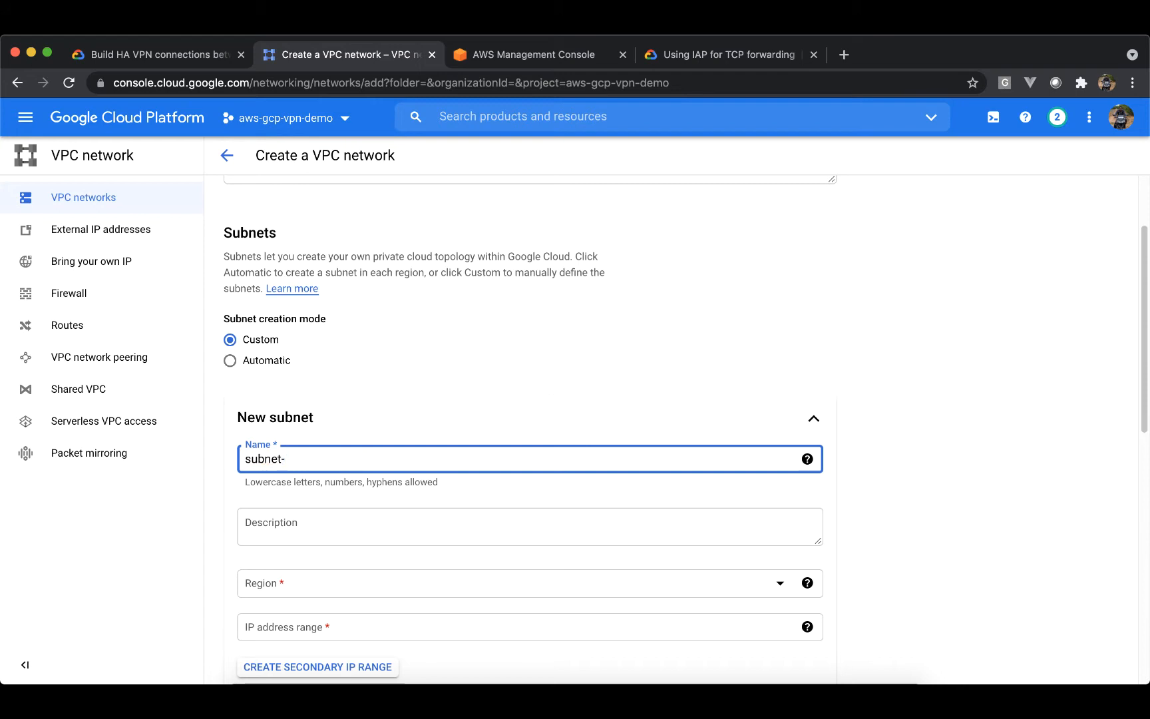
text(us-east1)
scroll(413, 480, down, 3)
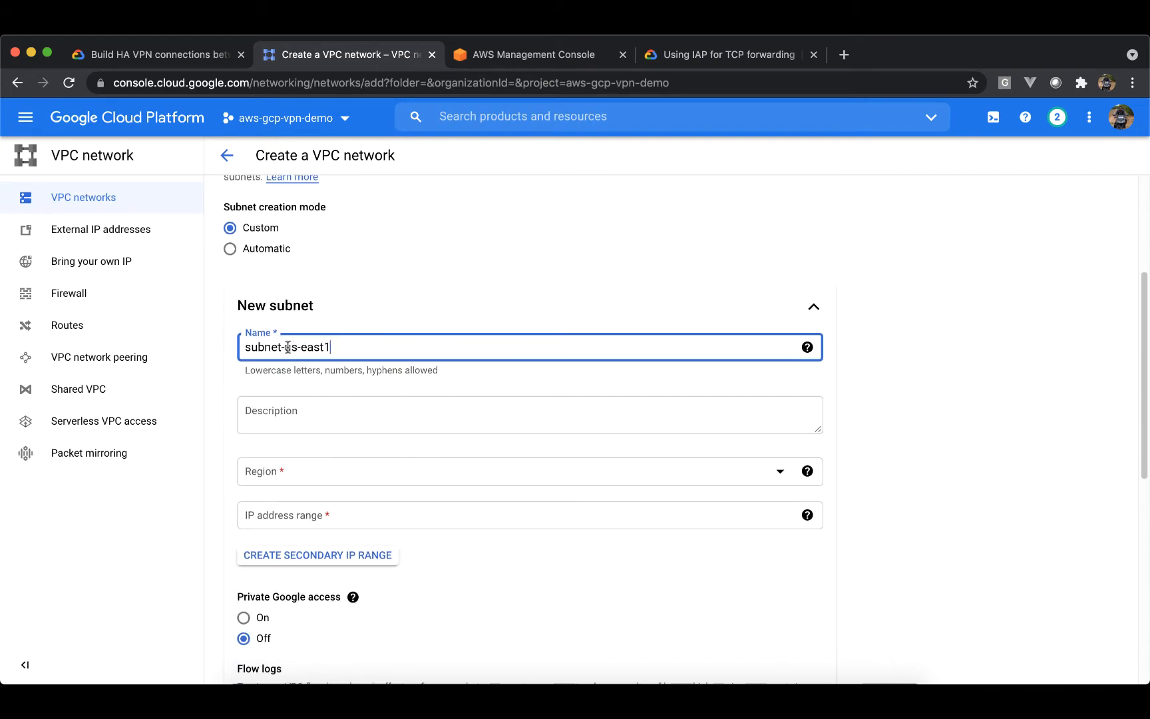
drag(285, 347, 331, 346)
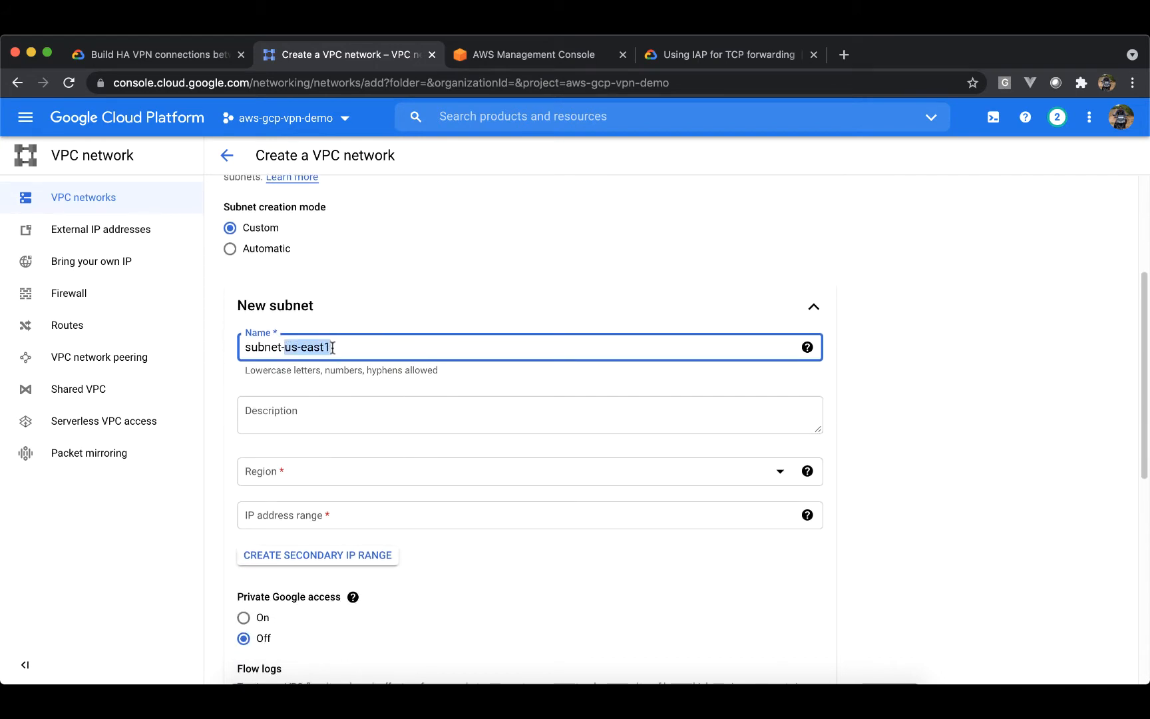
click(375, 347)
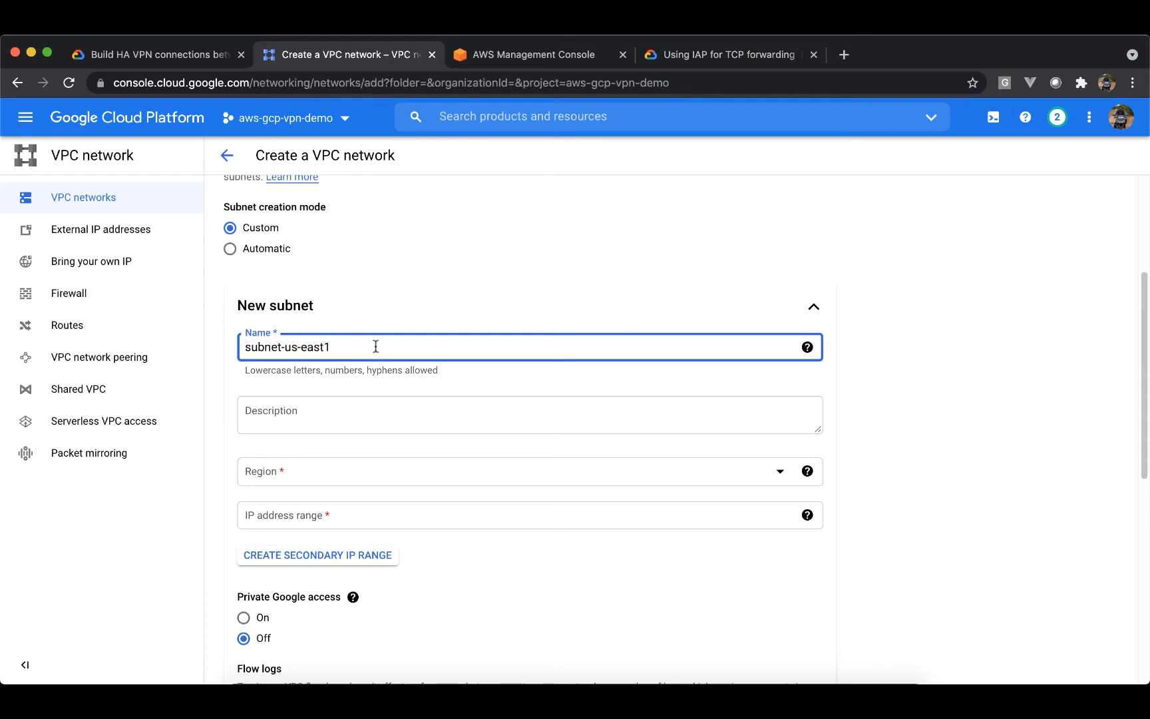
- Set the new subnet's region to us-east1 and its IP address range to 10.0.0.0/24, and finish the subnet entry
click(444, 478)
scroll(462, 557, down, 2)
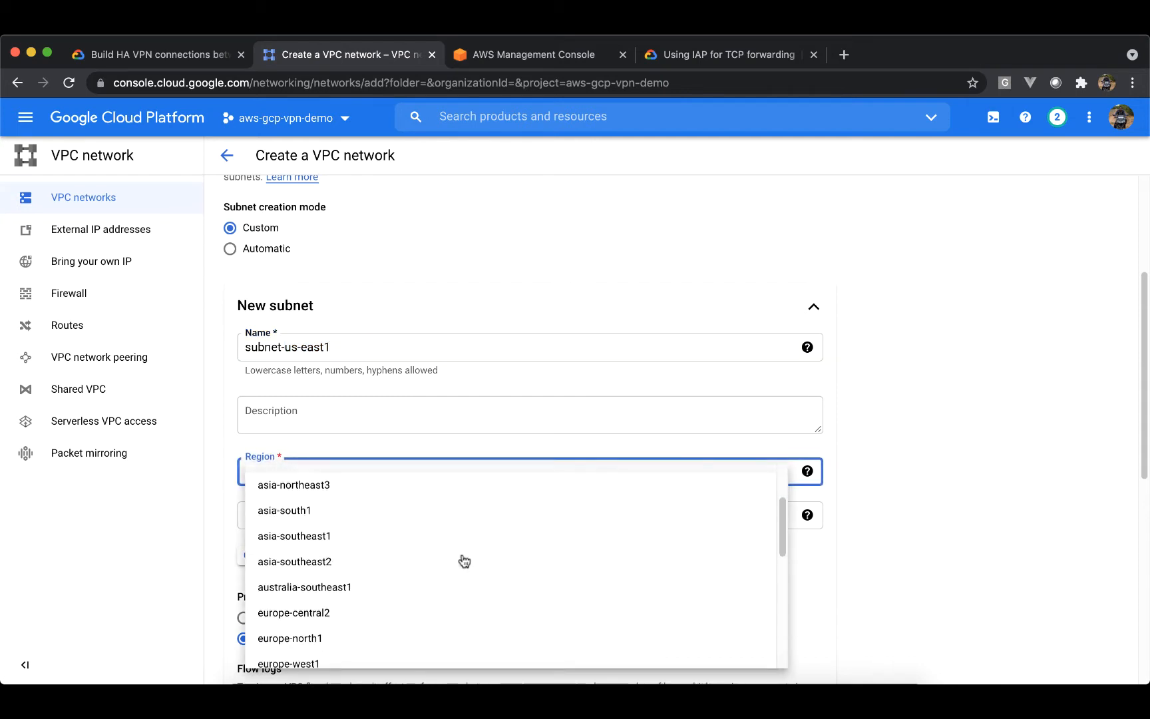
scroll(464, 560, down, 5)
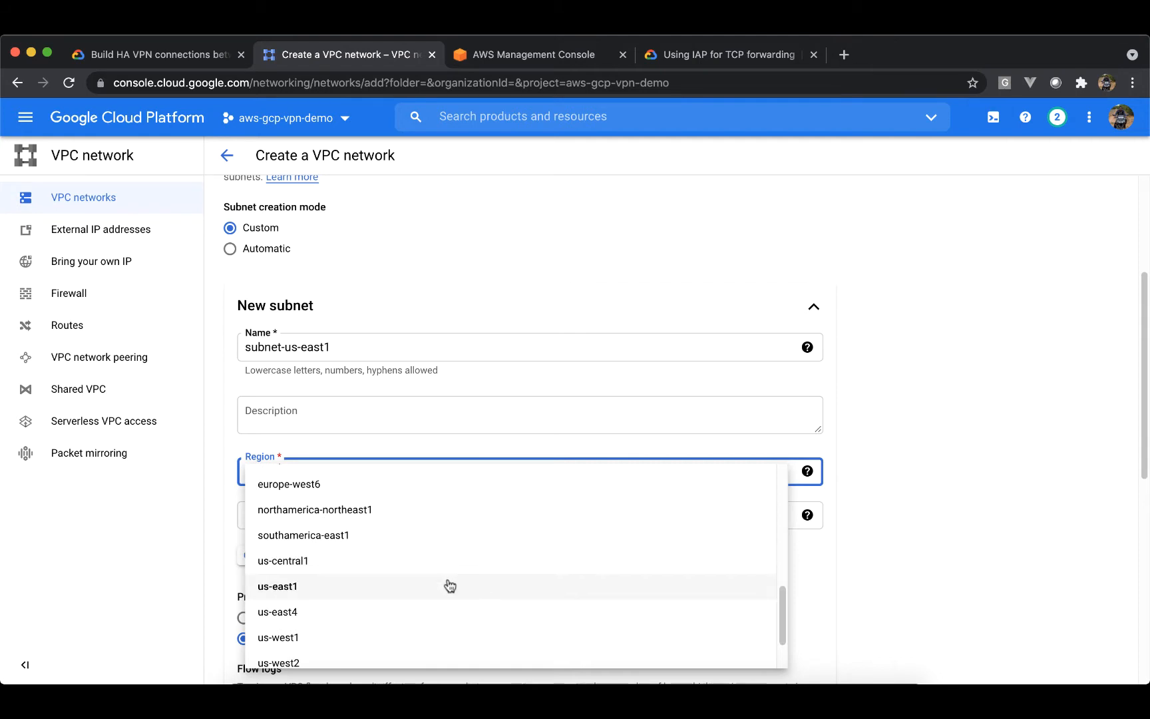
click(450, 586)
click(449, 521)
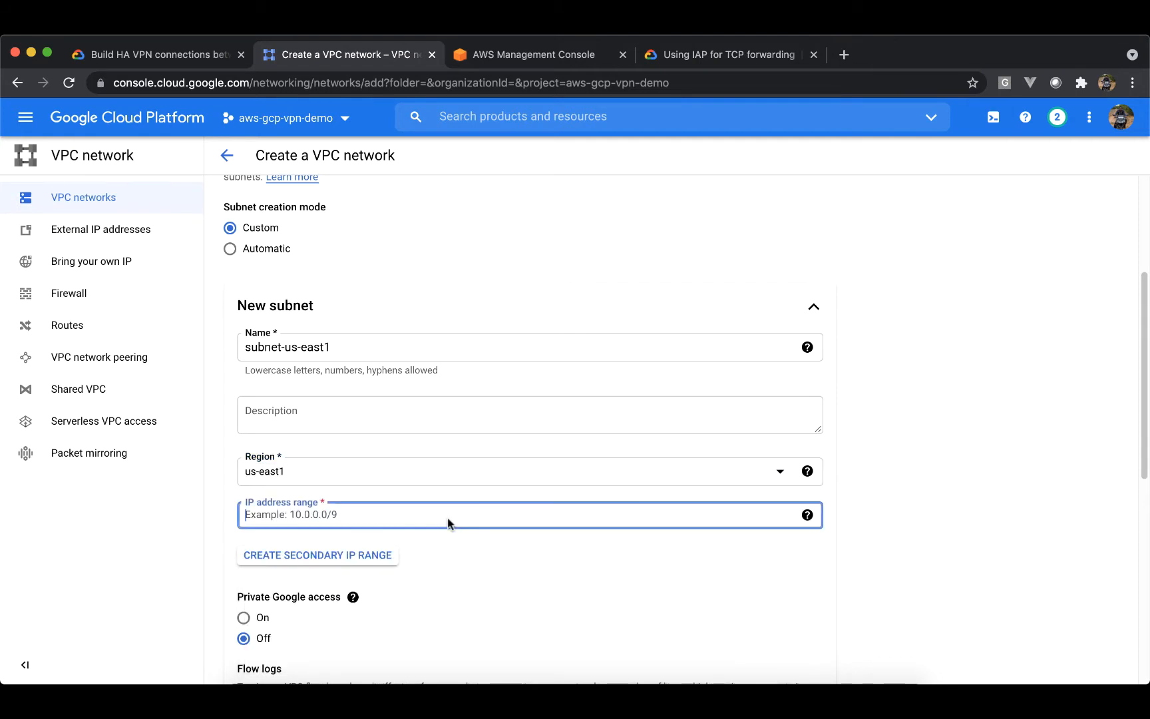
text(10)
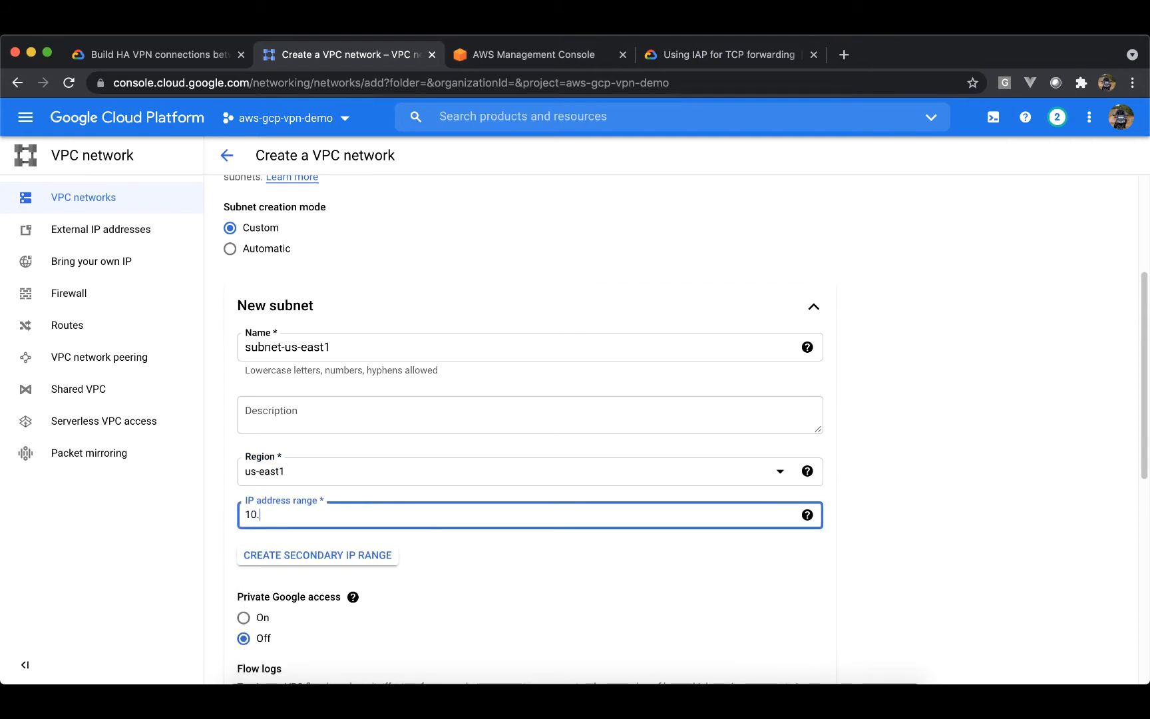
text(.0.0.0/24)
key(Tab)
scroll(339, 426, down, 4)
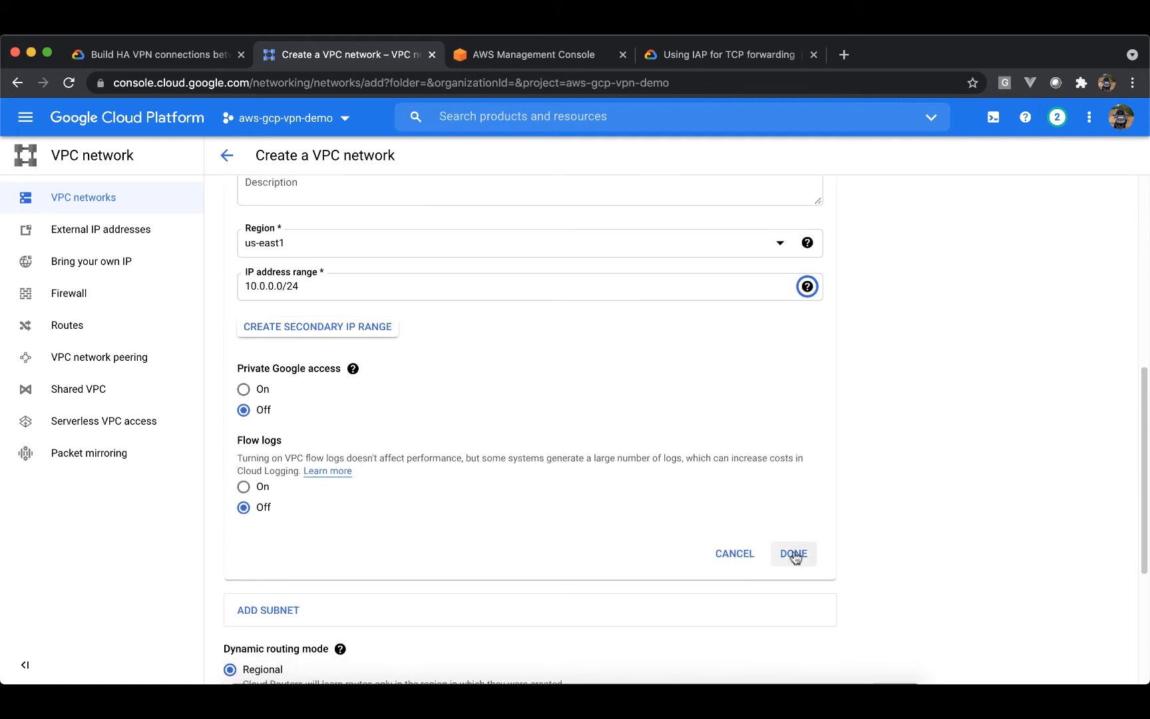
click(799, 557)
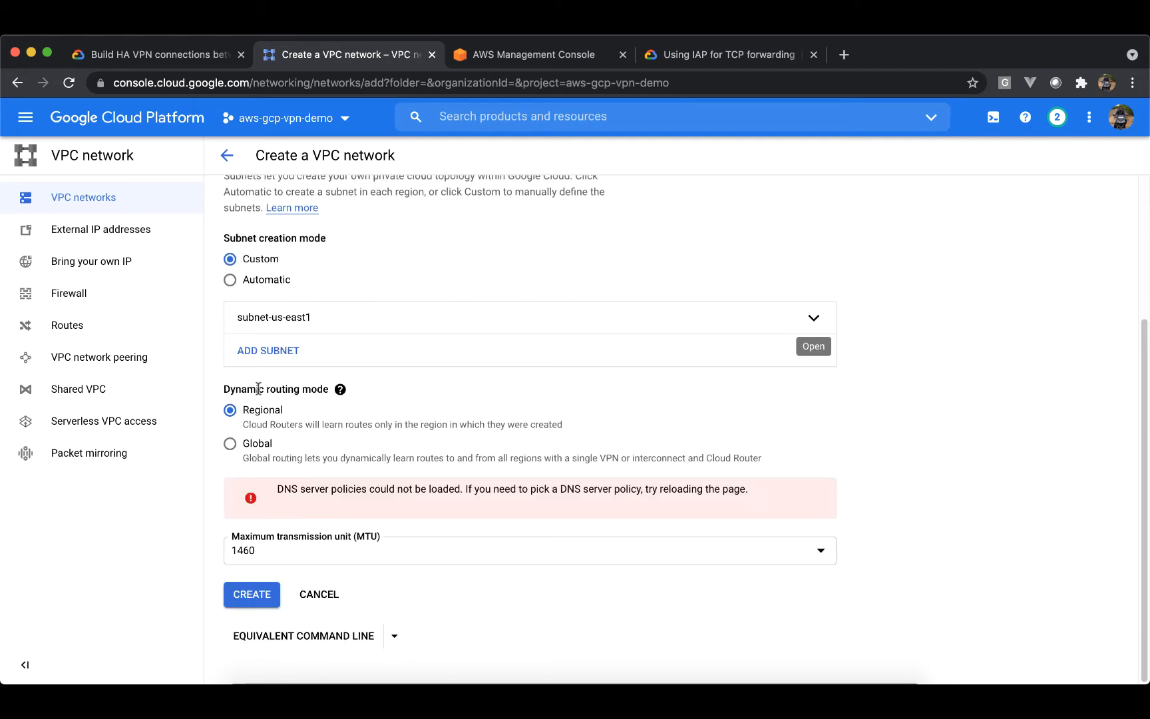
- Create the VPC network with Global dynamic routing mode and refresh the network list
click(230, 443)
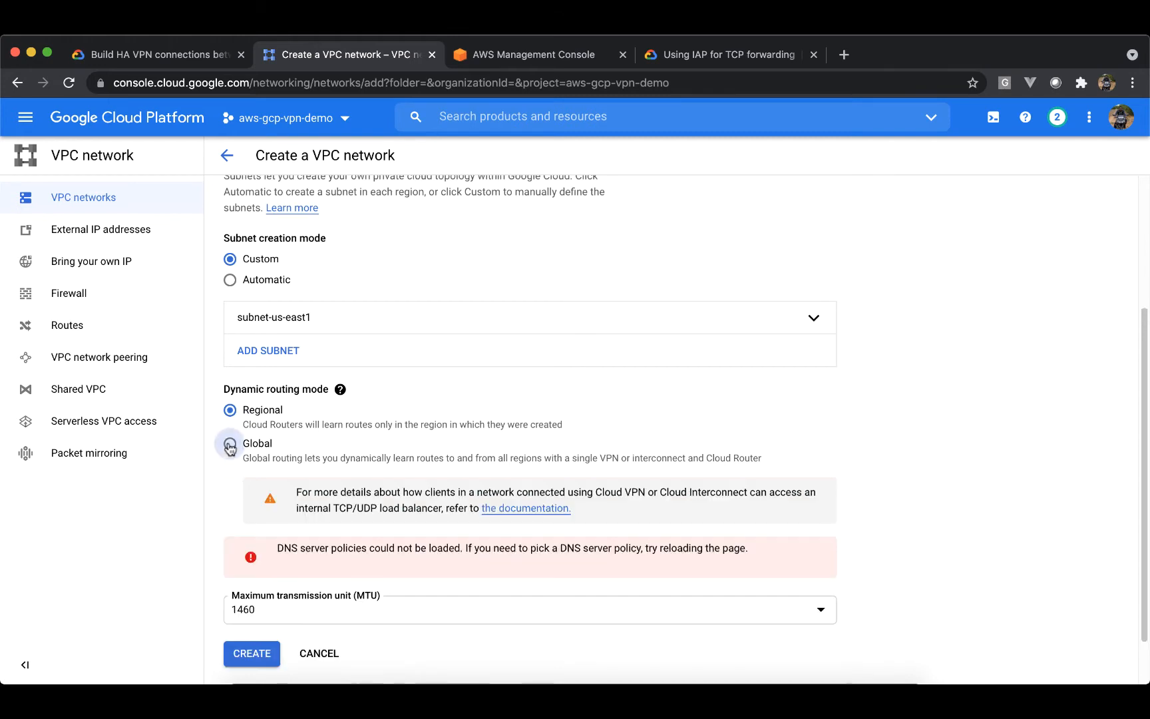
scroll(374, 539, down, 2)
click(260, 597)
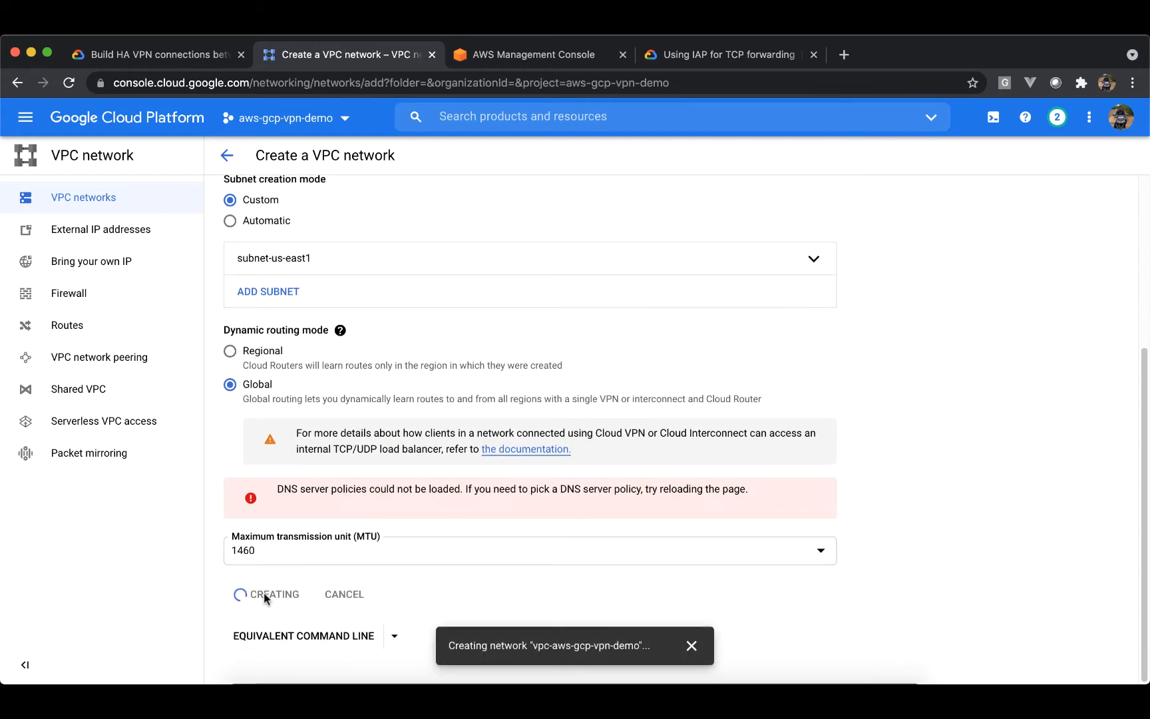
click(531, 159)
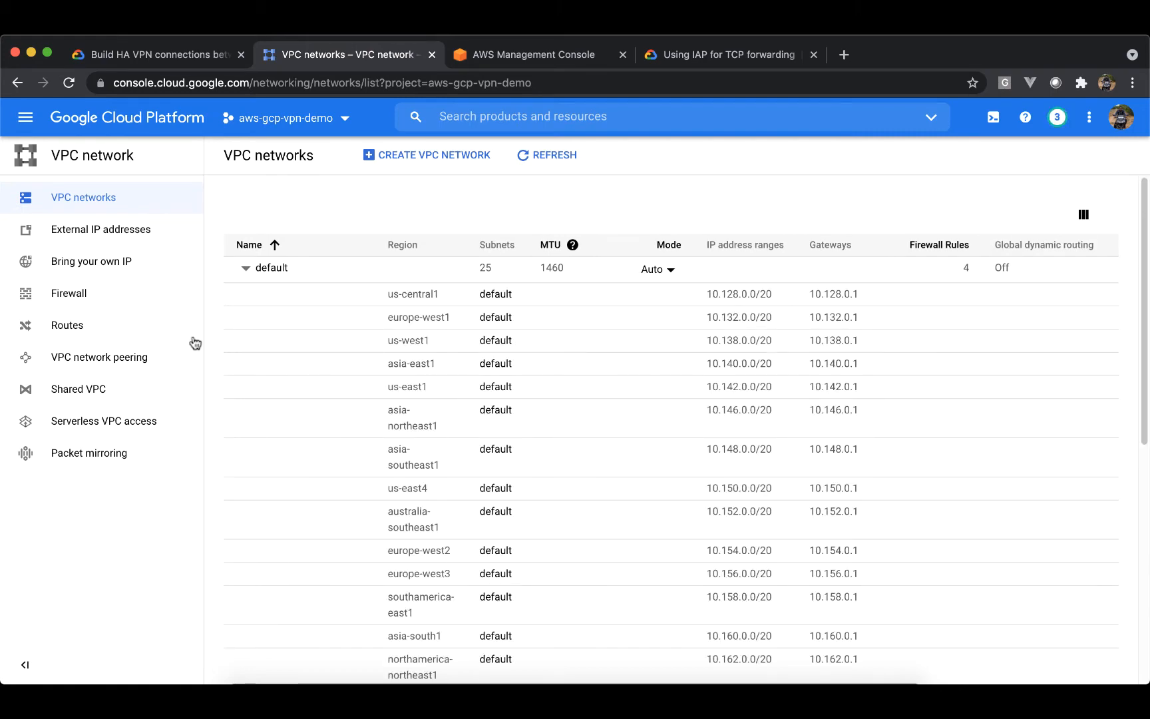
- Go to the project's firewall rules and start creating a rule named allow-icmp
click(113, 300)
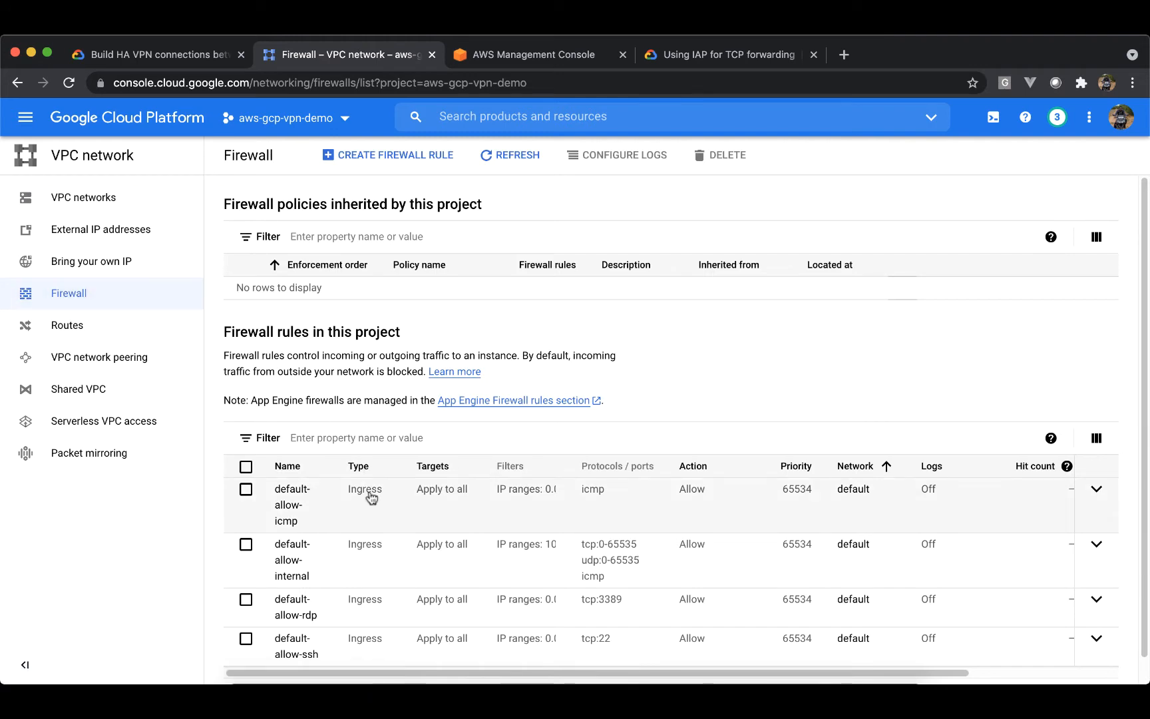
scroll(475, 532, down, 1)
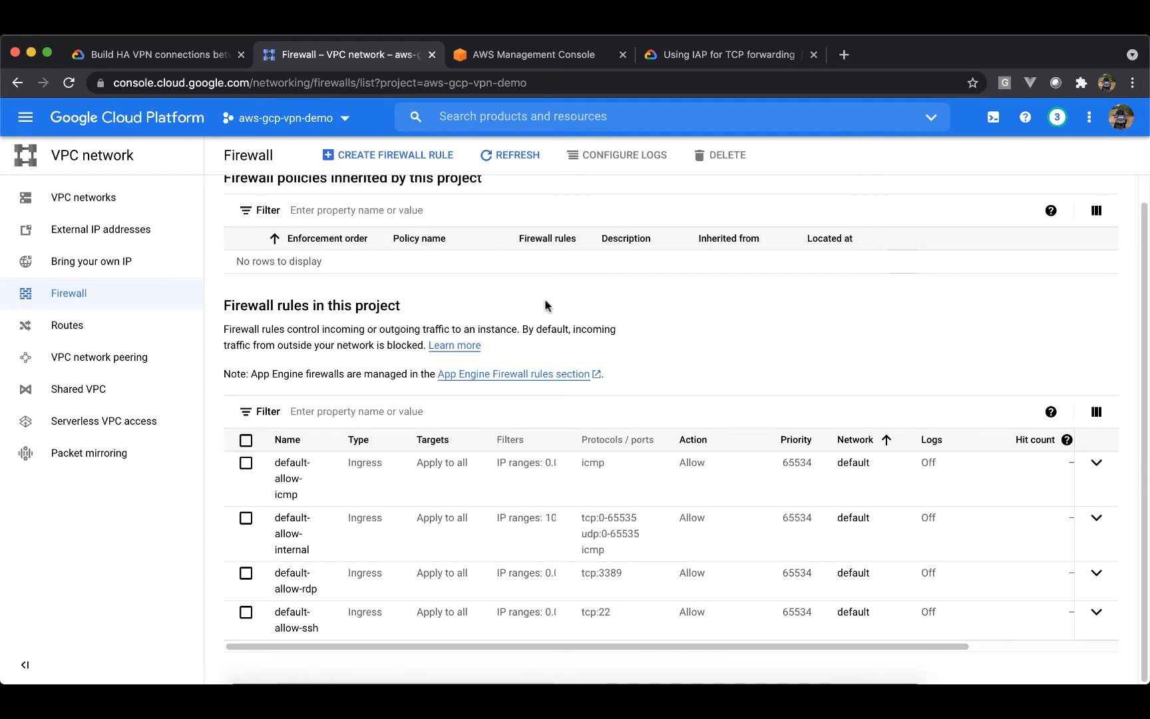
click(374, 157)
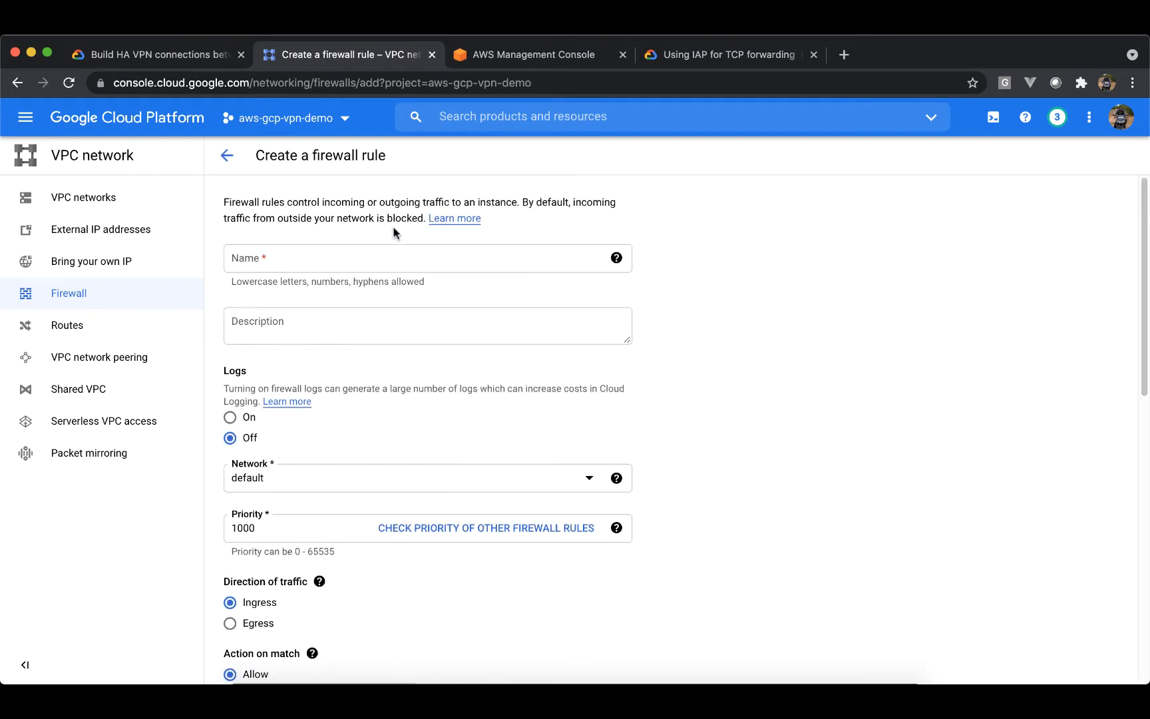
click(380, 258)
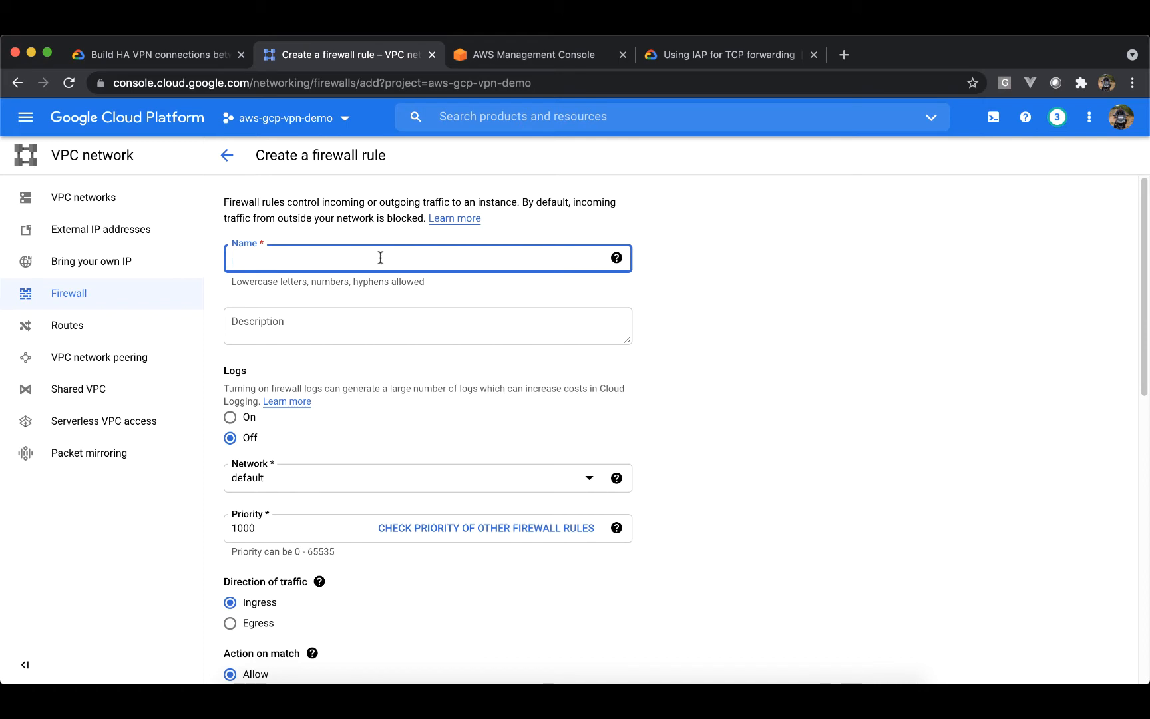
text(allow)
key(Tab)
key(Tab)
key(Tab)
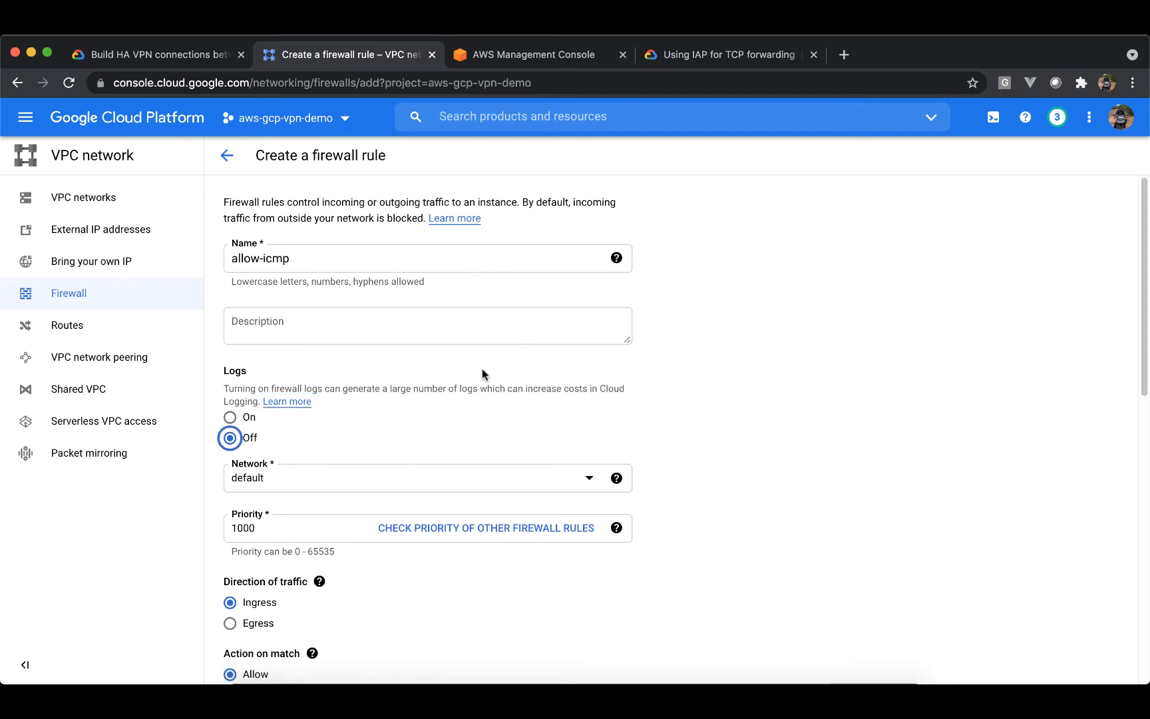
- Assign the allow-icmp firewall rule to the vpc-aws-gcp-vpn-demo network
scroll(570, 367, down, 2)
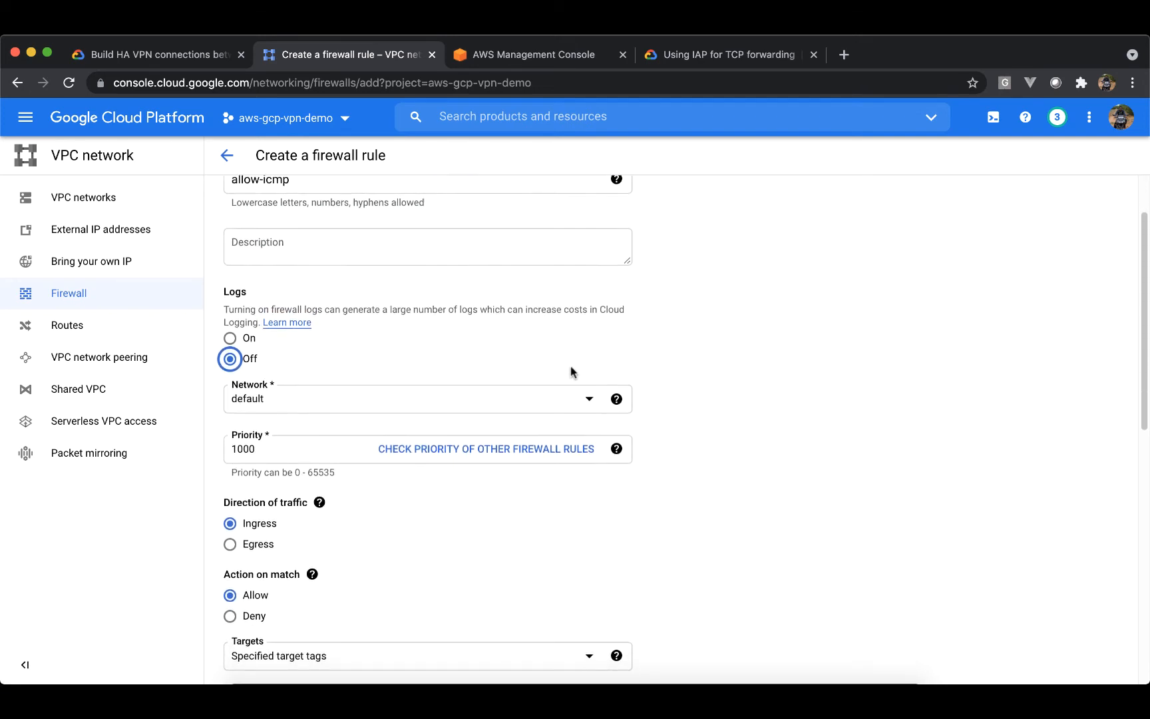
click(588, 401)
click(508, 481)
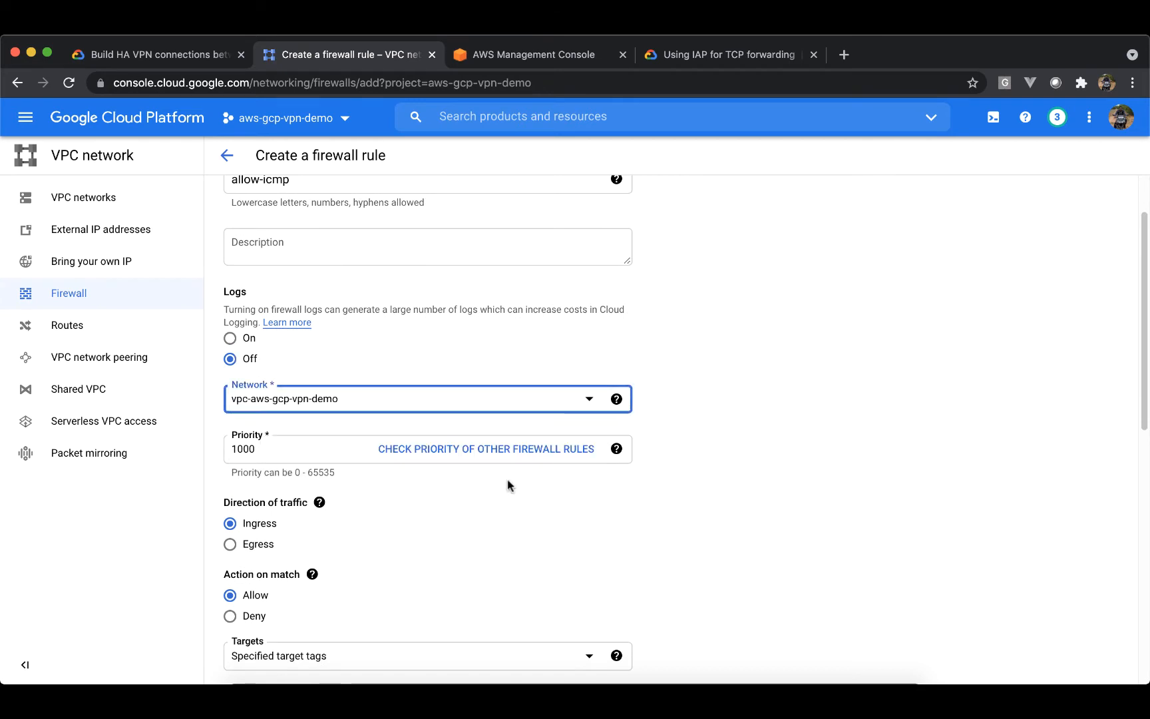
scroll(635, 543, down, 2)
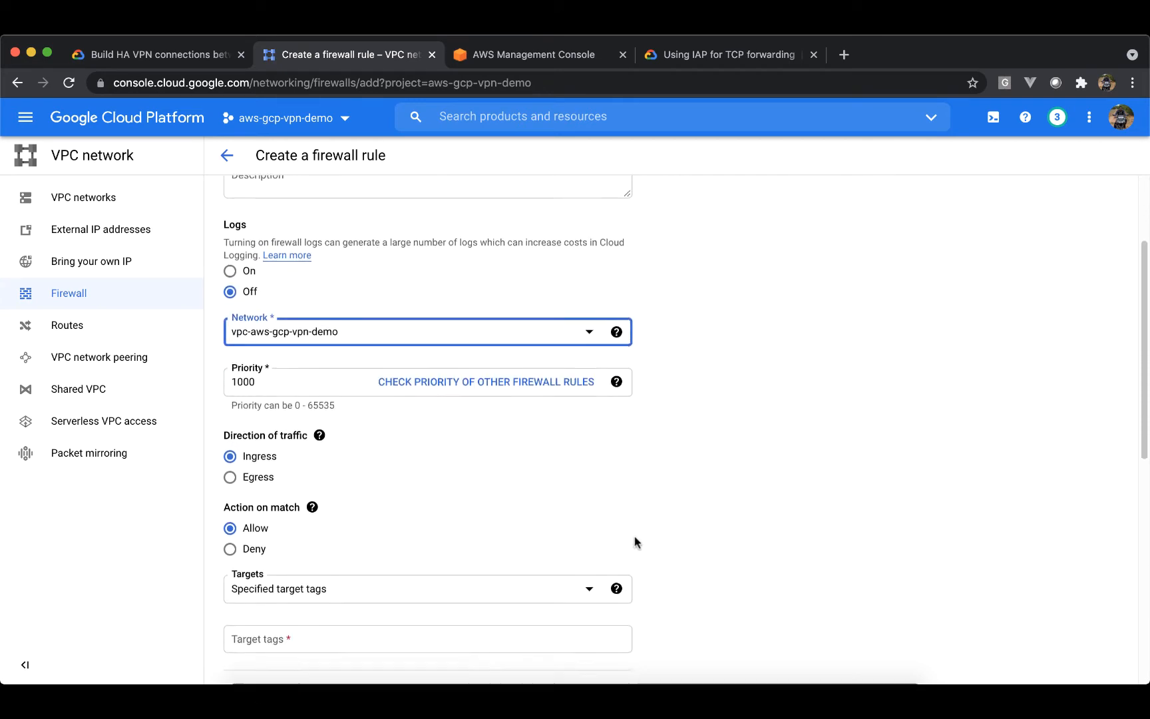
click(666, 453)
- Set the firewall rule's targets to All instances in the network
scroll(666, 453, down, 1)
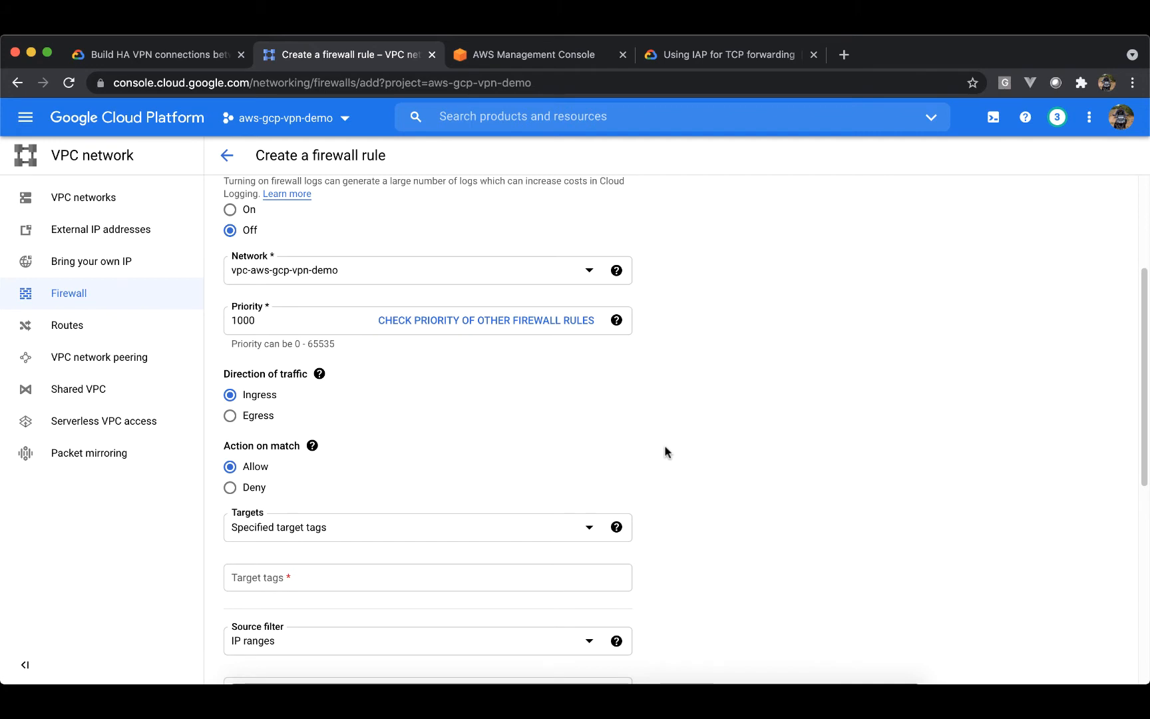
scroll(665, 452, down, 1)
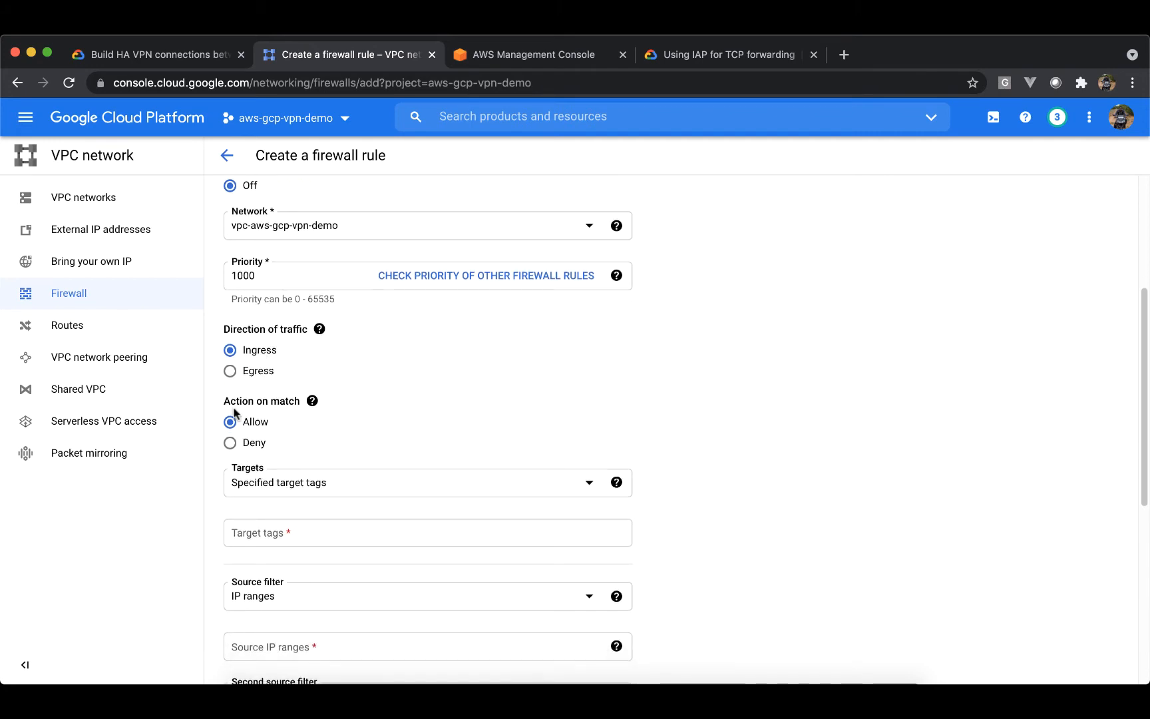
scroll(425, 441, down, 2)
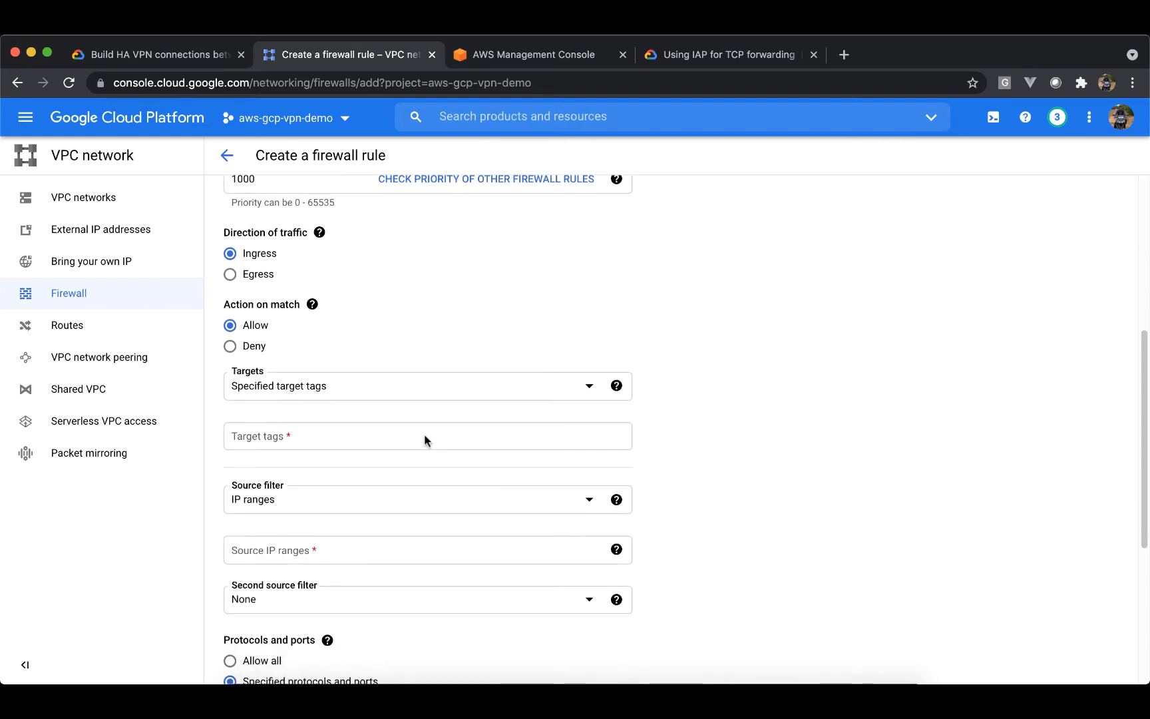
click(592, 392)
click(498, 401)
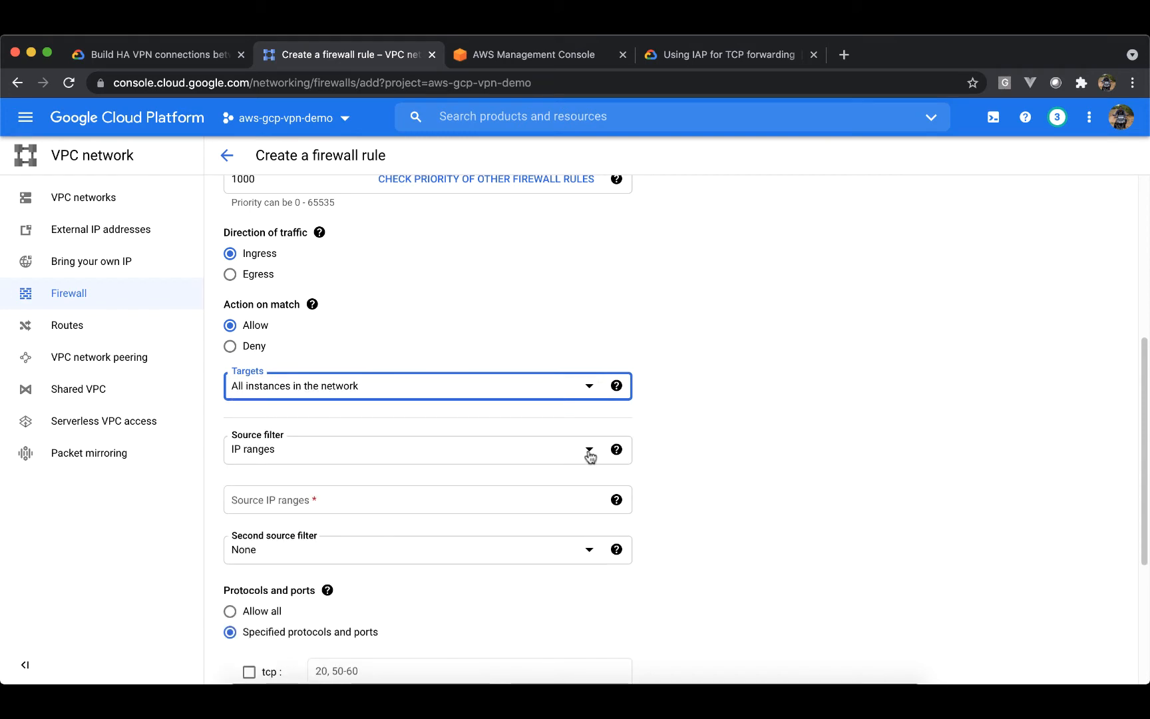
- Set the firewall rule's source IP range to 0.0.0.0/0
click(479, 498)
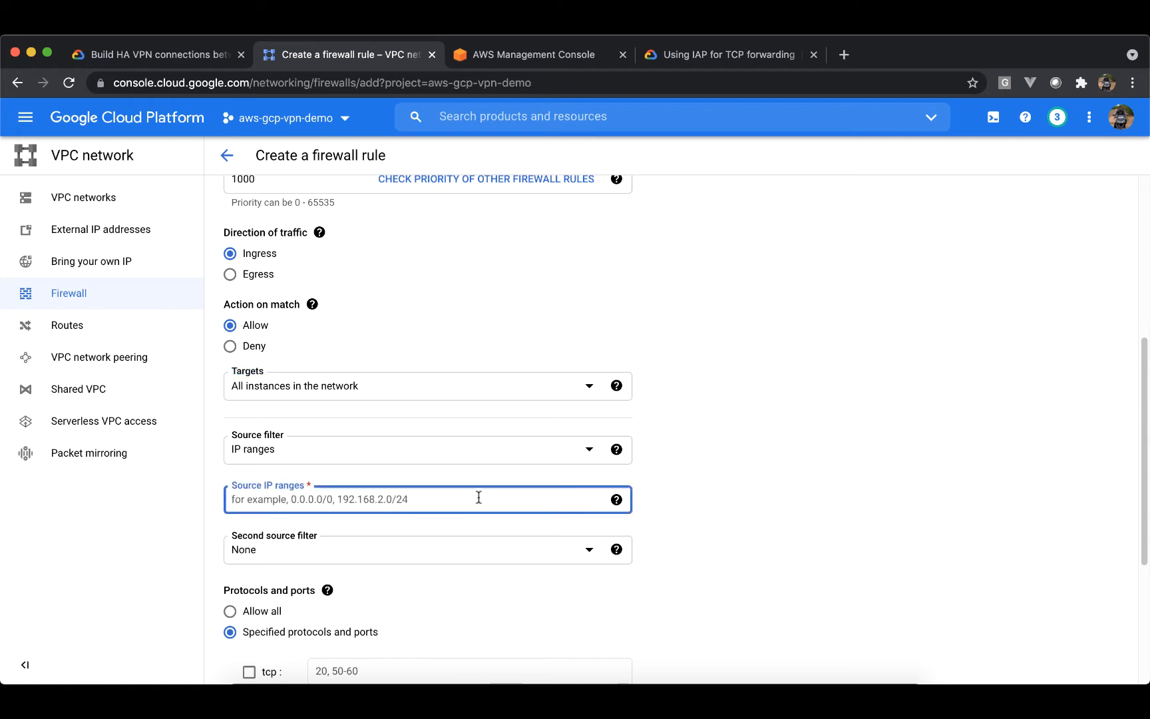
text(0.0.0)
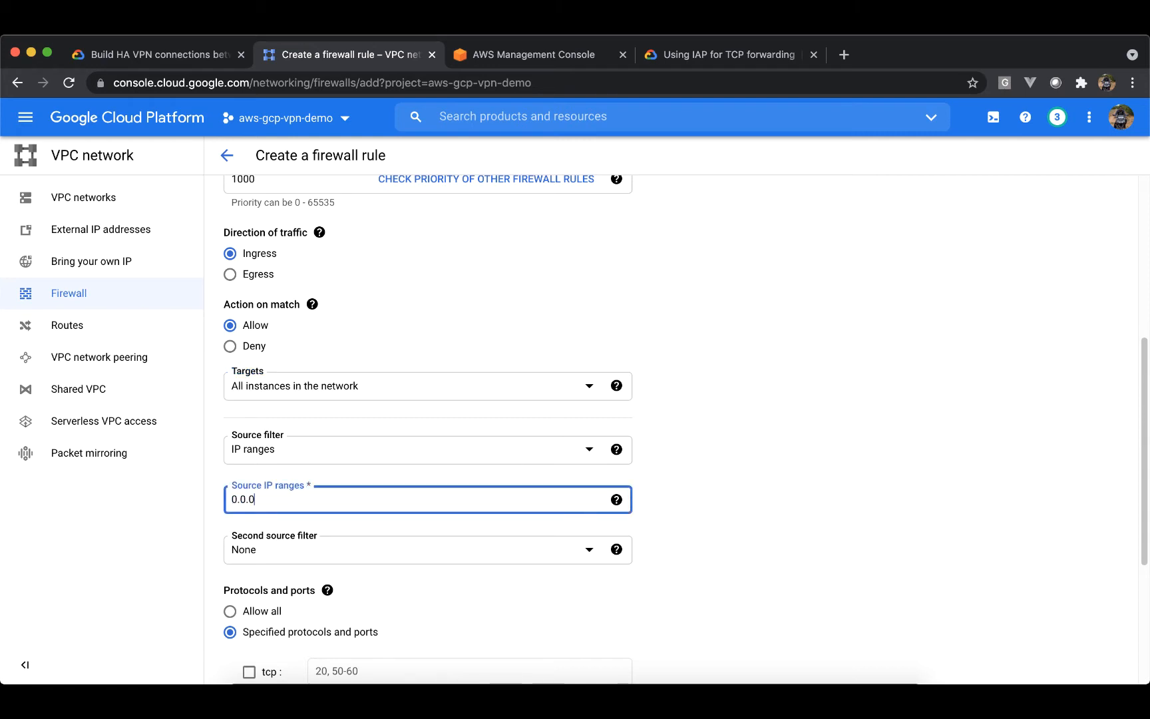
text(.0/0)
scroll(434, 506, down, 3)
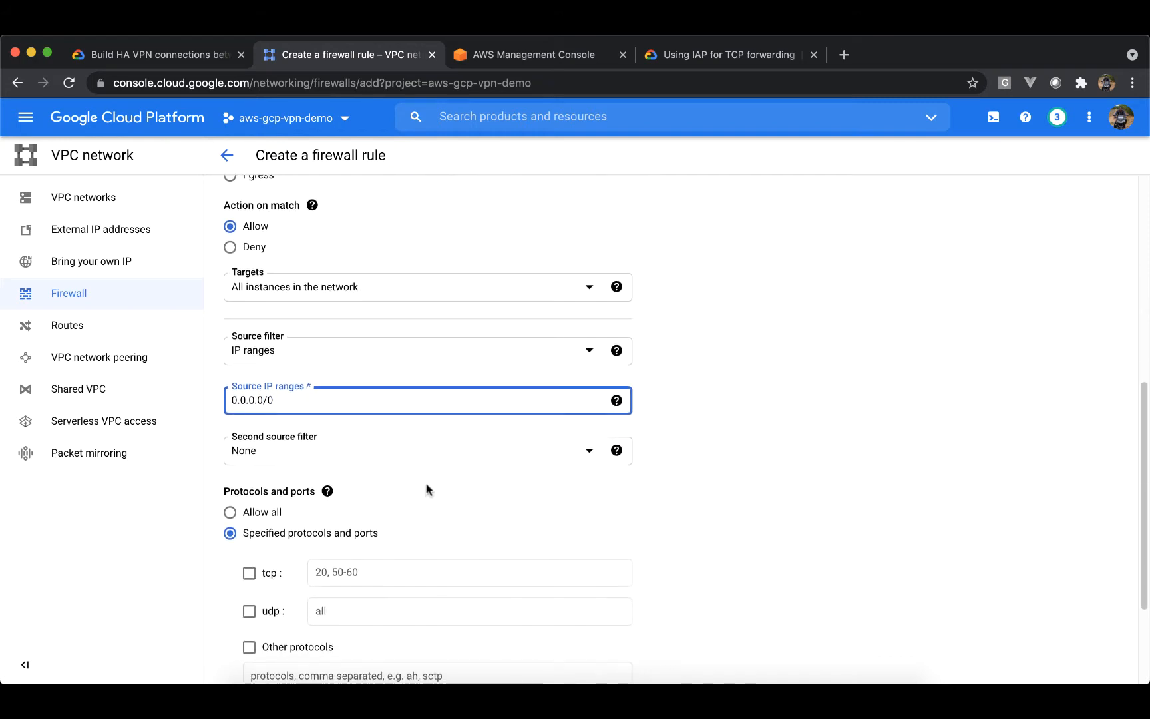
click(747, 534)
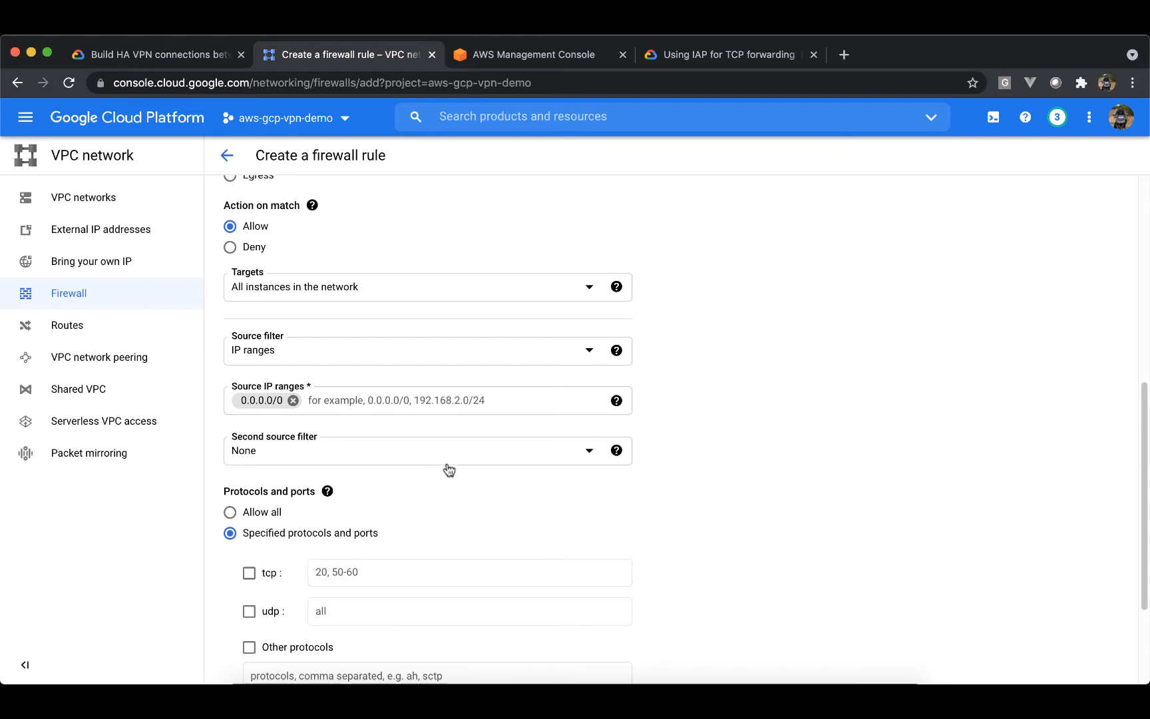
scroll(450, 470, down, 2)
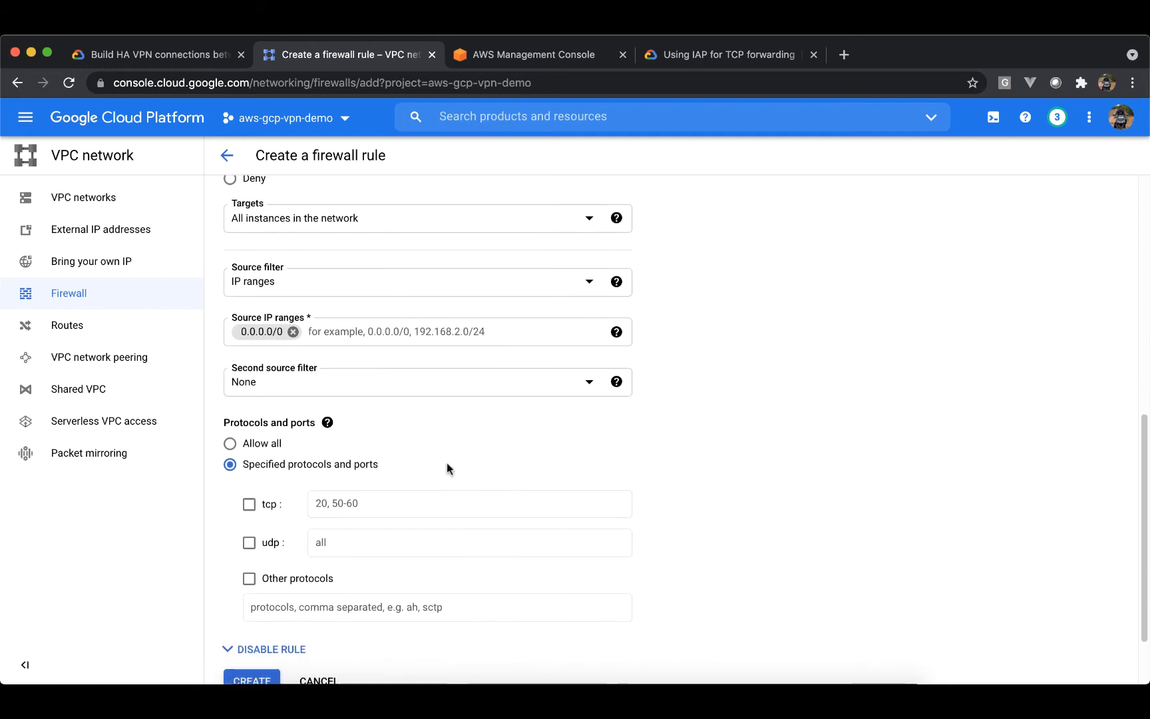
- Allow icmp under the firewall rule's other protocols, create the rule, and refresh the project's firewall list
scroll(447, 463, down, 2)
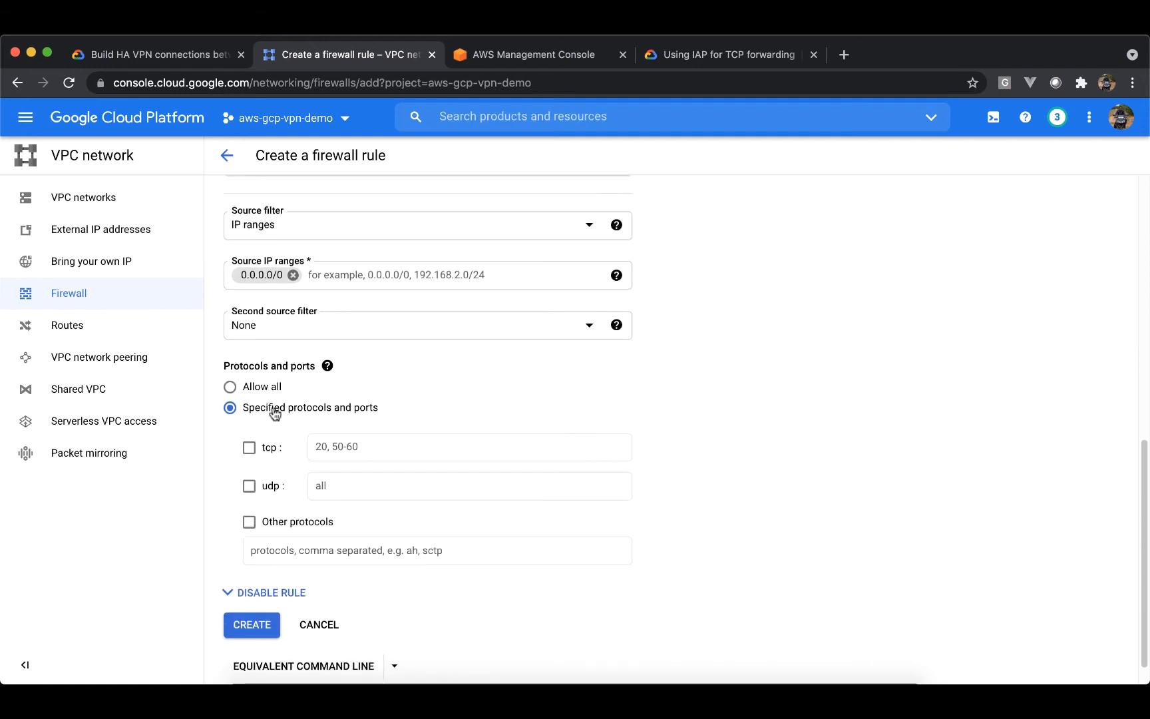
click(249, 523)
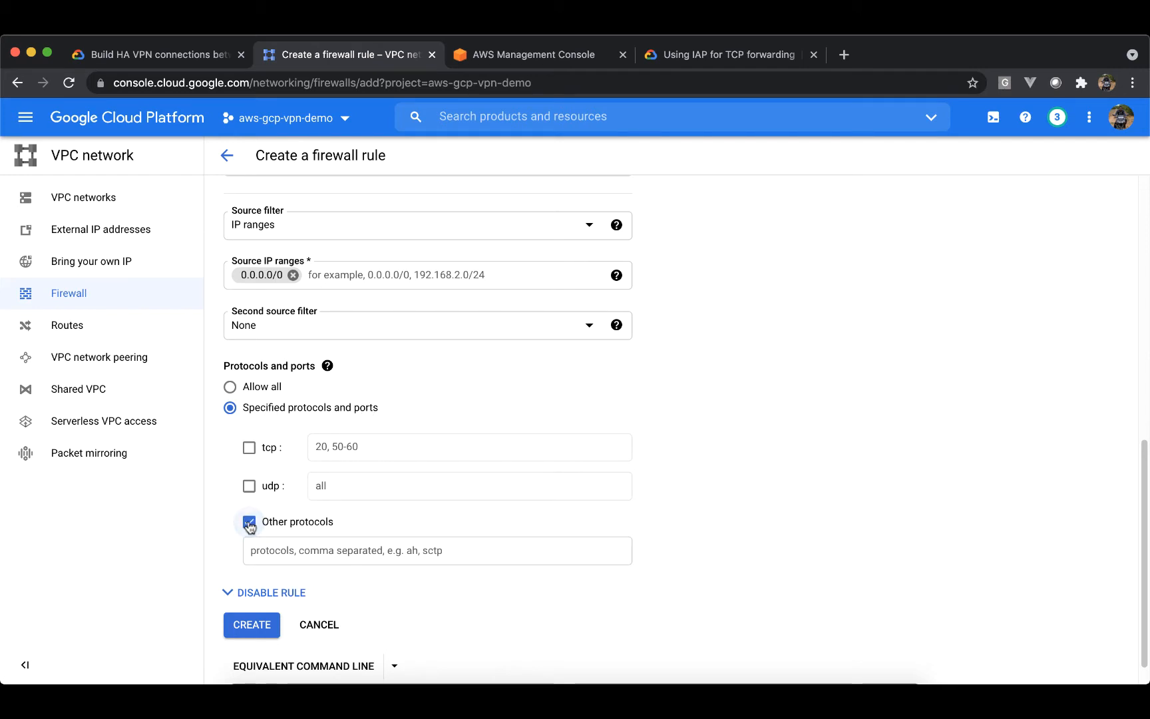
click(275, 550)
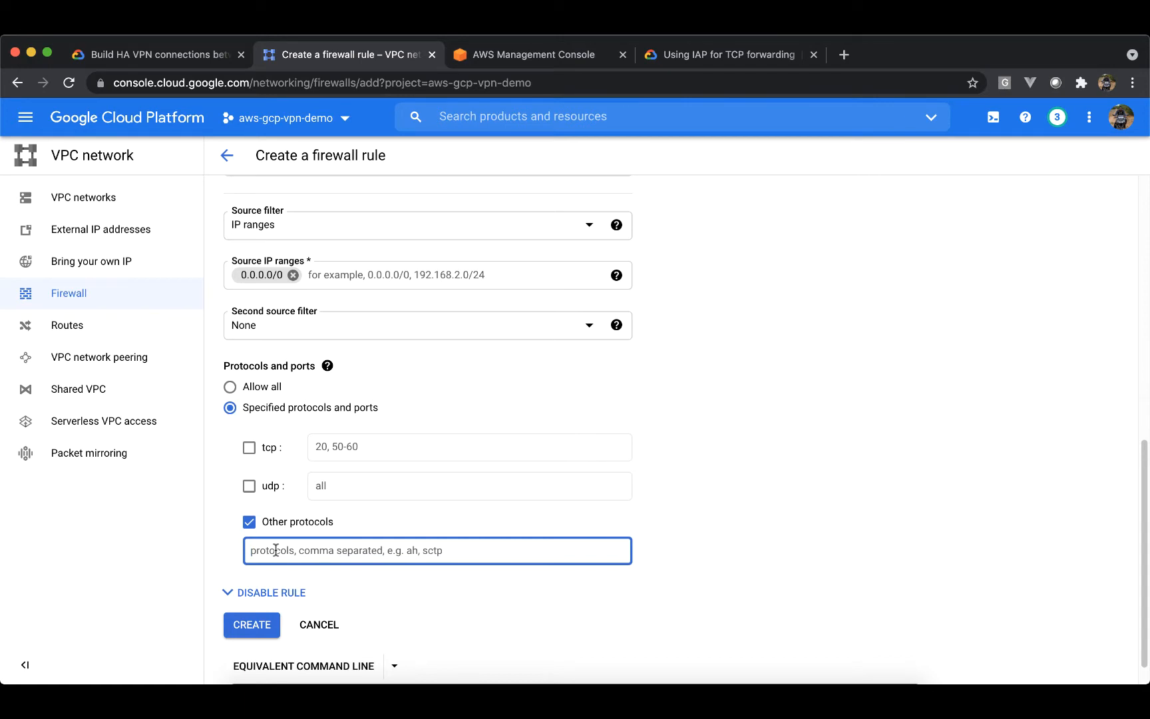
text(icmp)
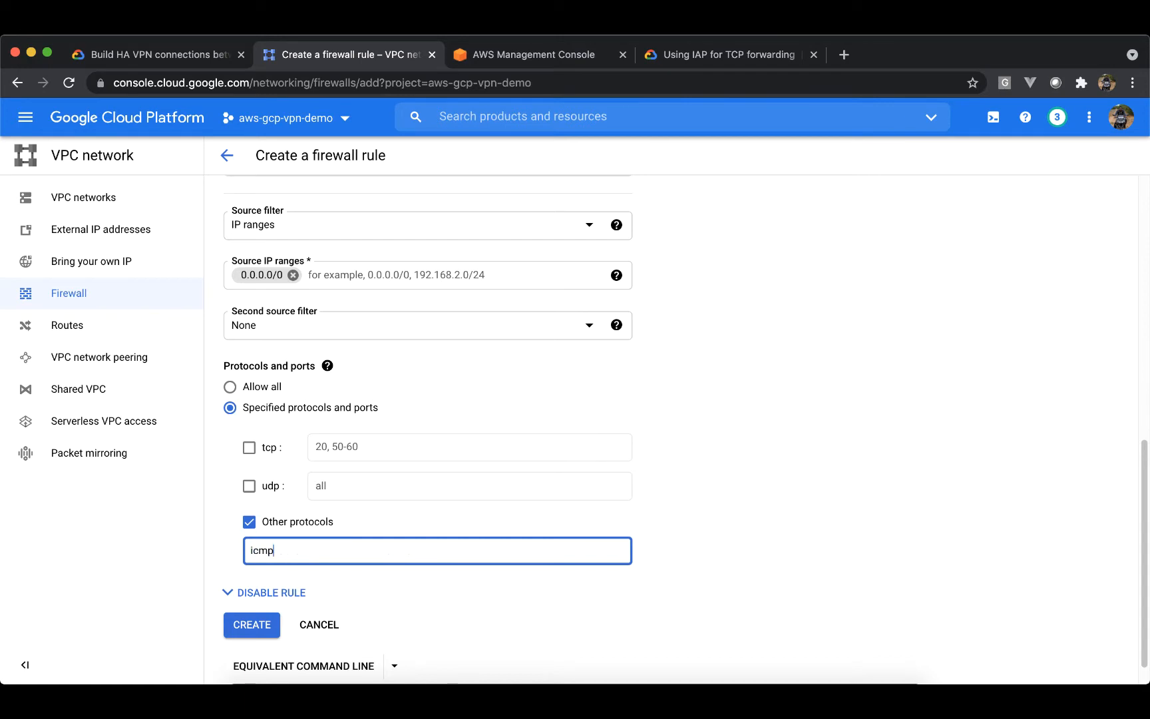
scroll(427, 399, down, 1)
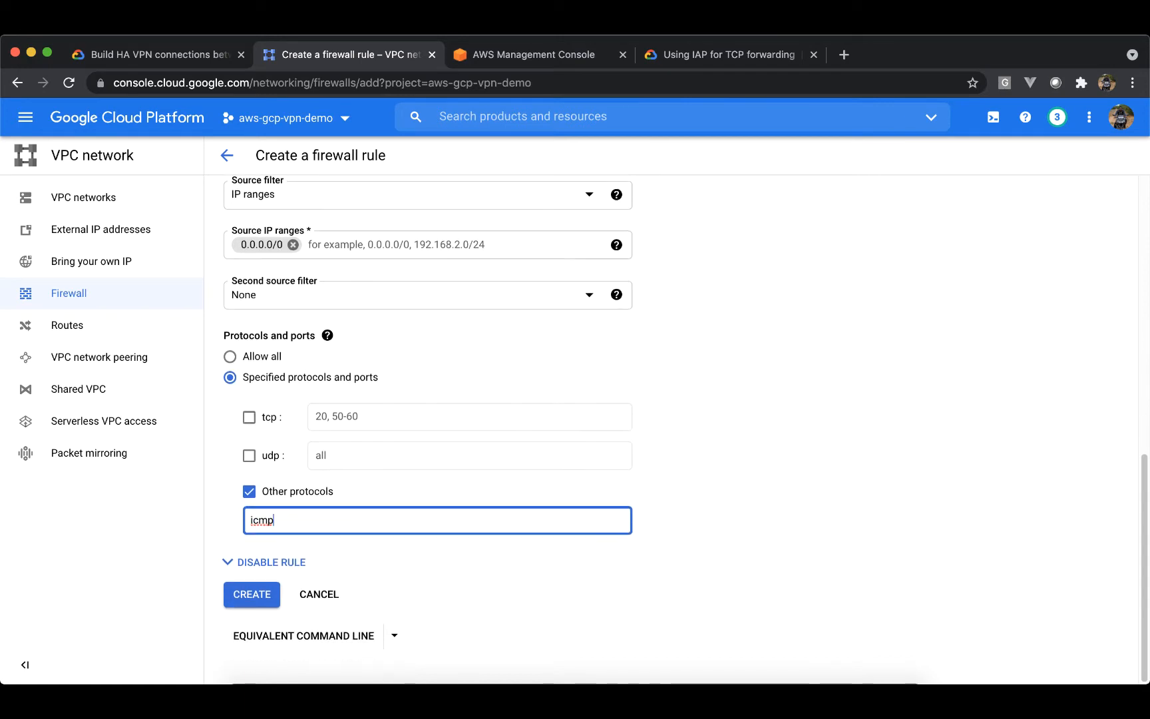
click(238, 603)
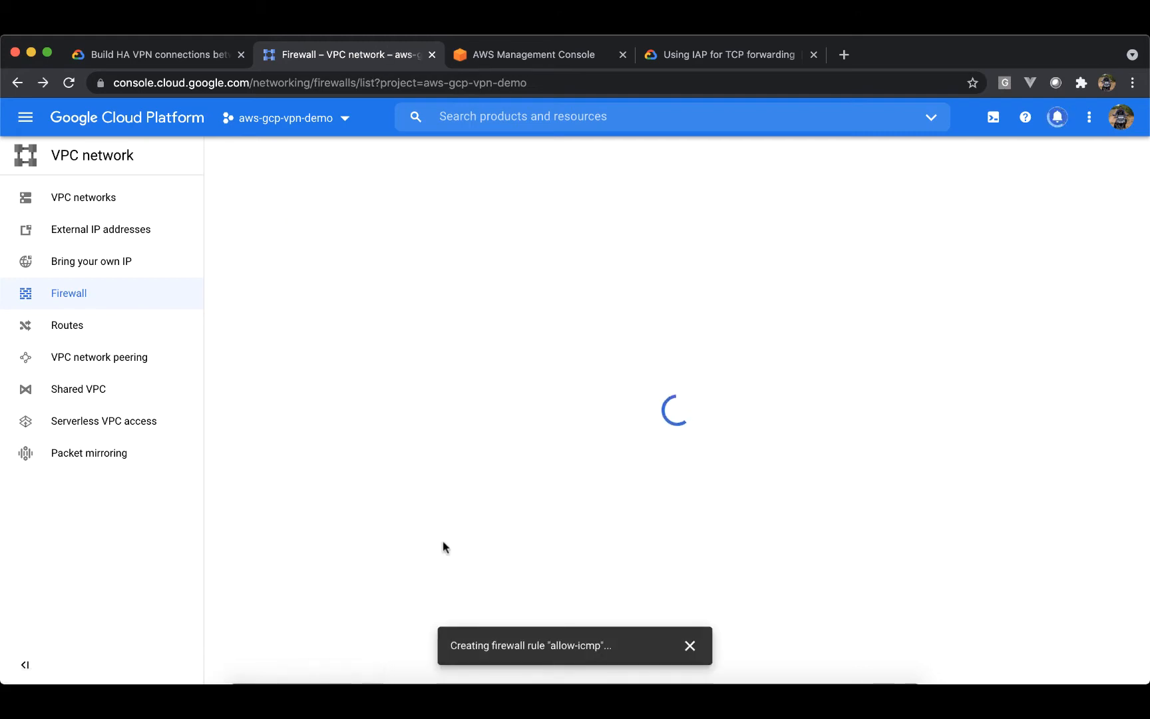
scroll(526, 536, down, 3)
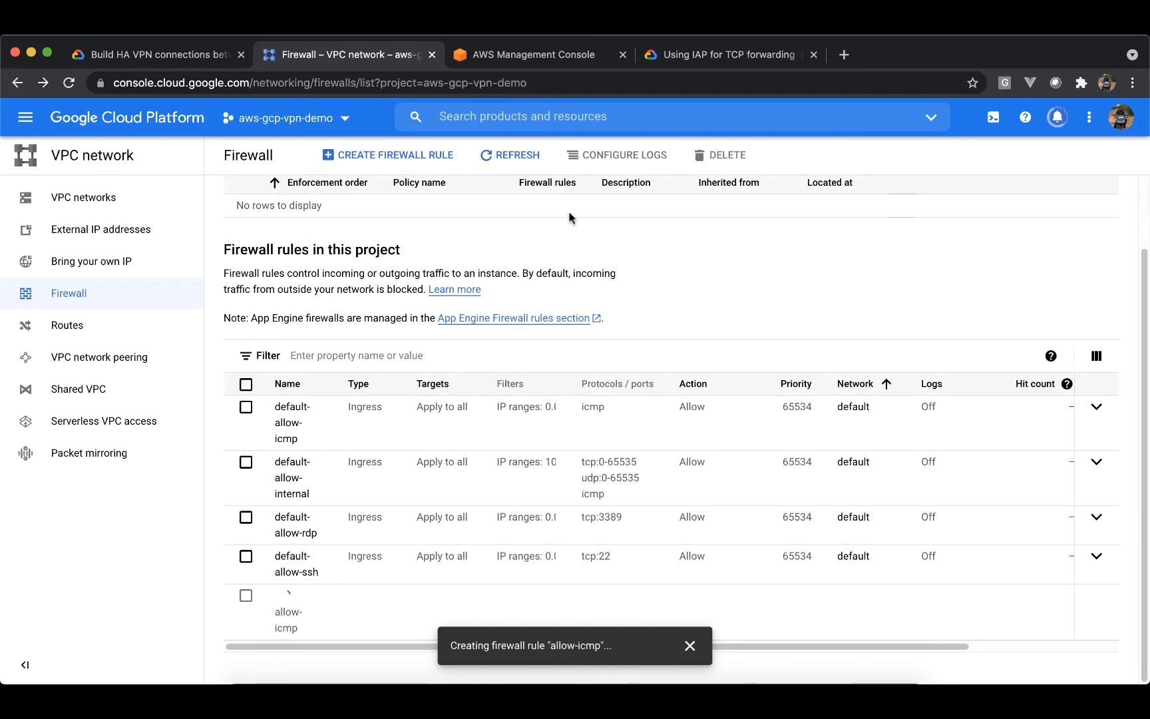
click(517, 158)
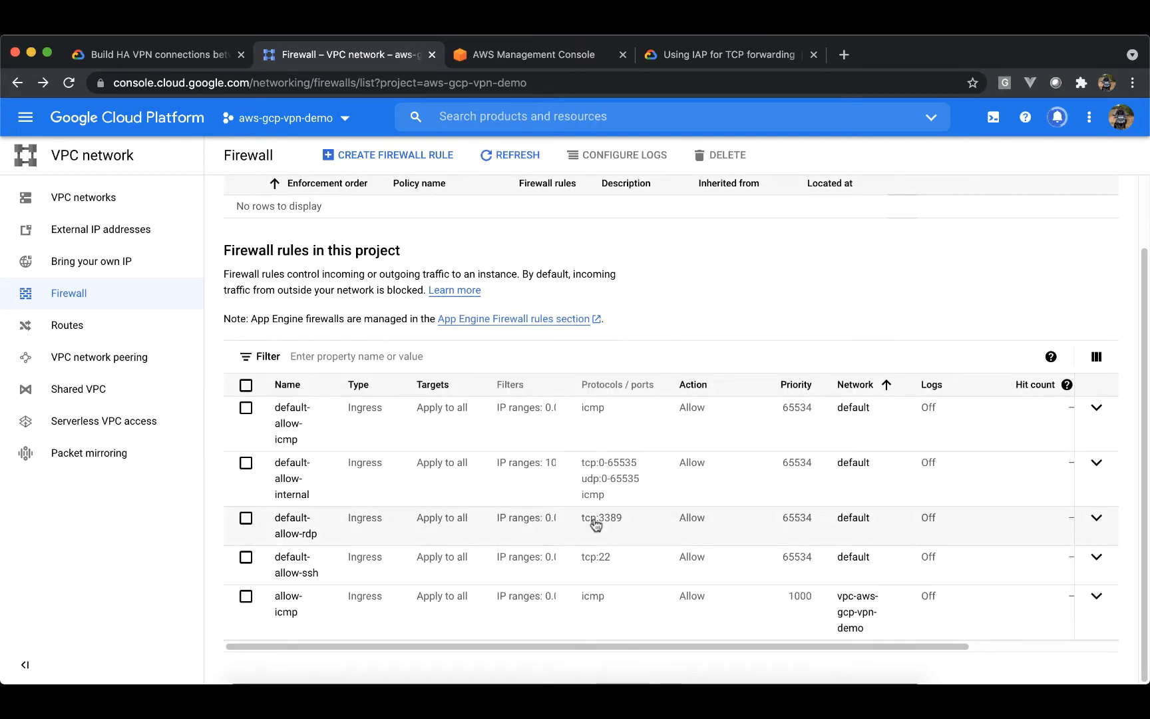
- Start creating another firewall rule named allow-ssh-from-console
scroll(599, 596, up, 2)
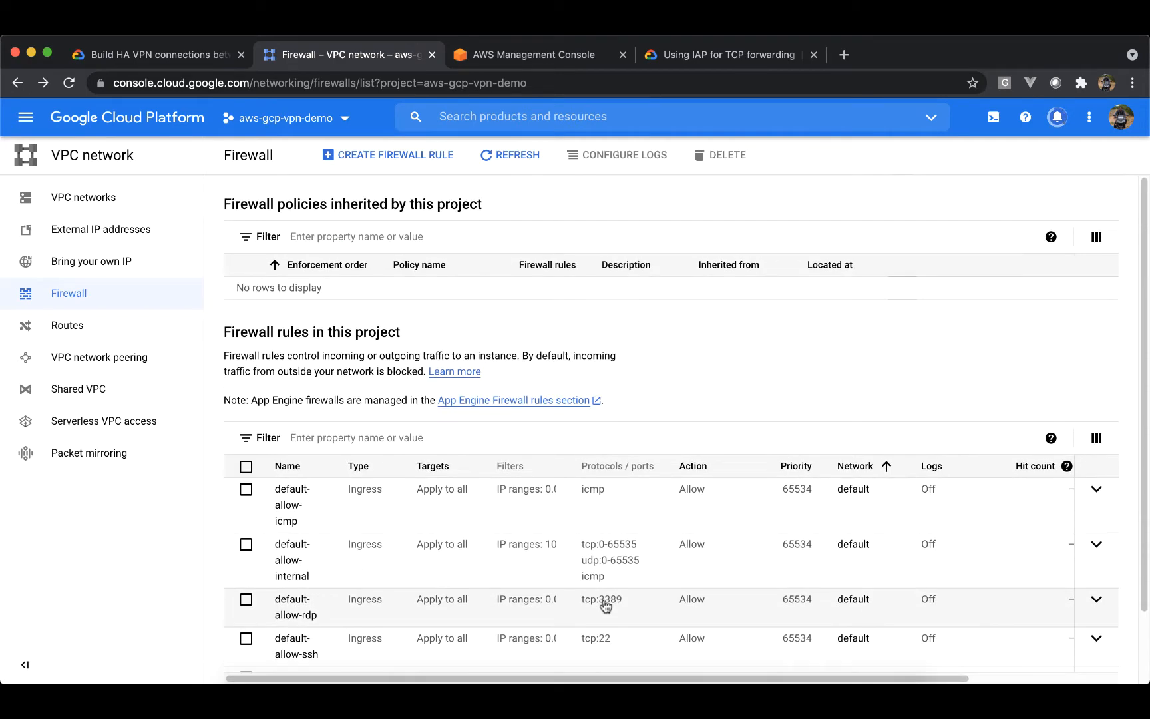
click(395, 159)
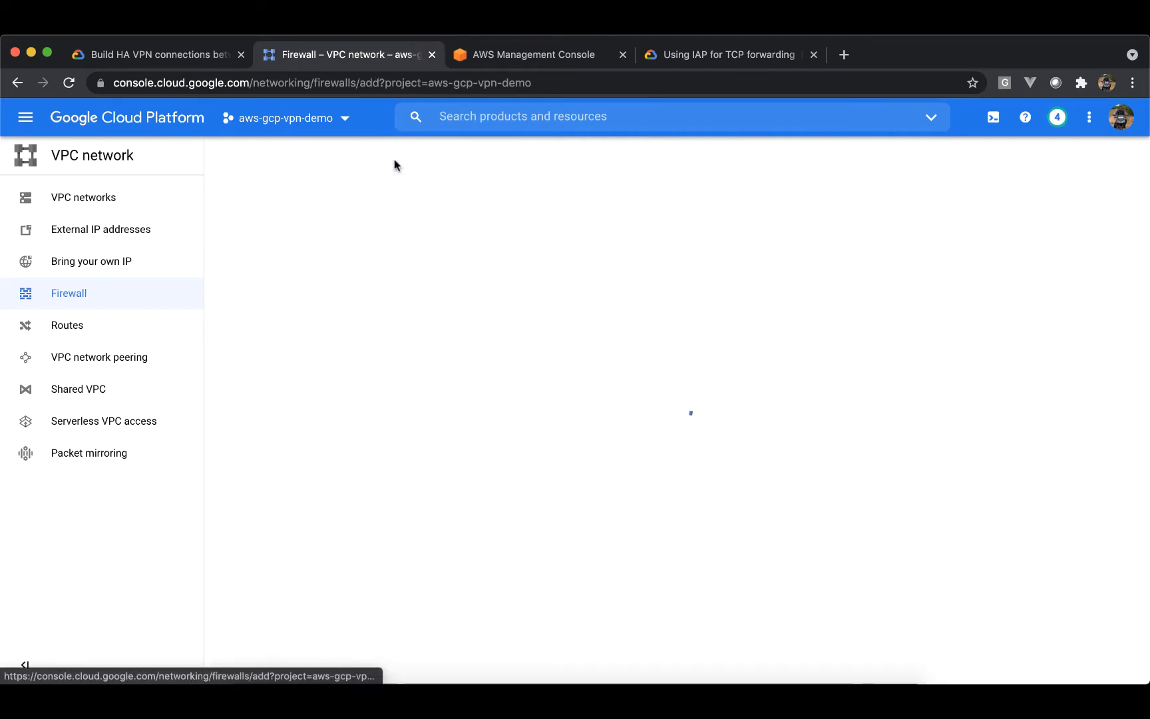
click(358, 260)
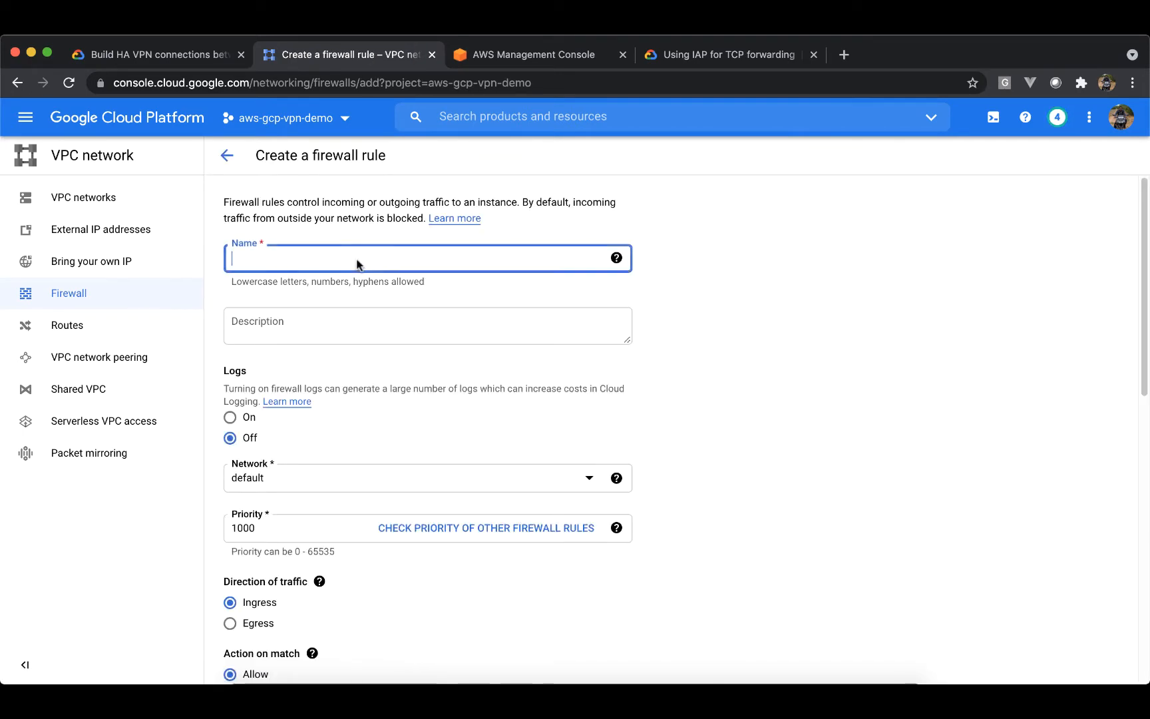
text(allow-s)
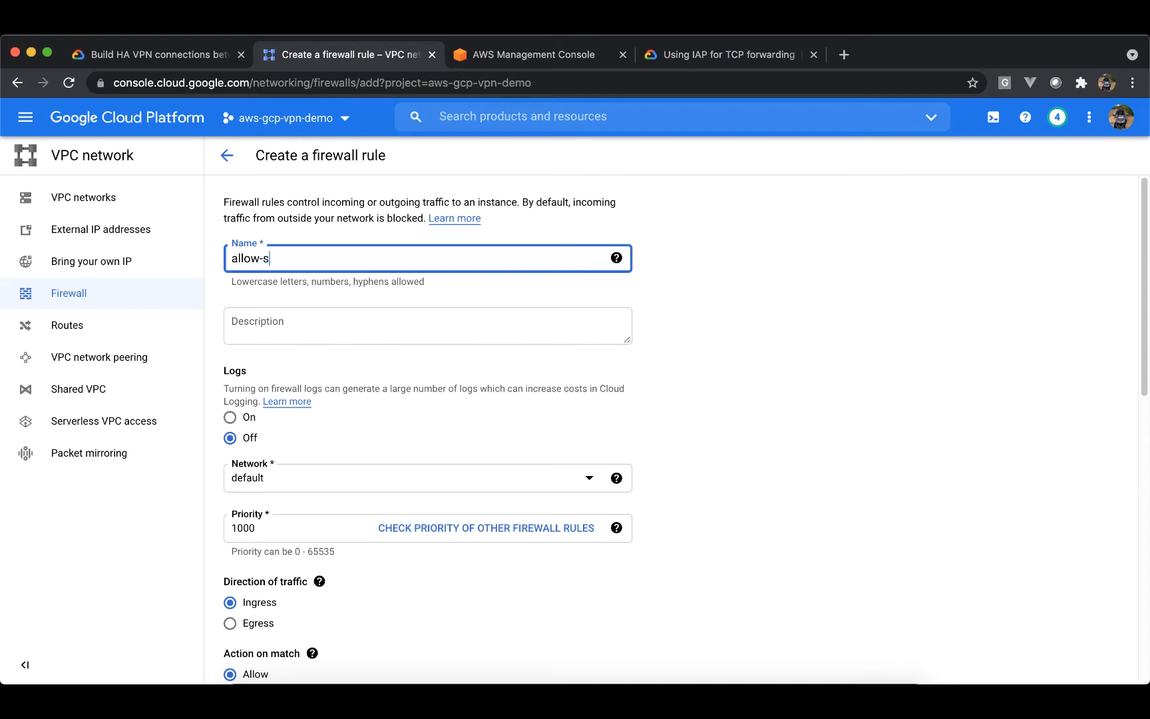
text(sh-from-console)
key(Tab)
key(Tab)
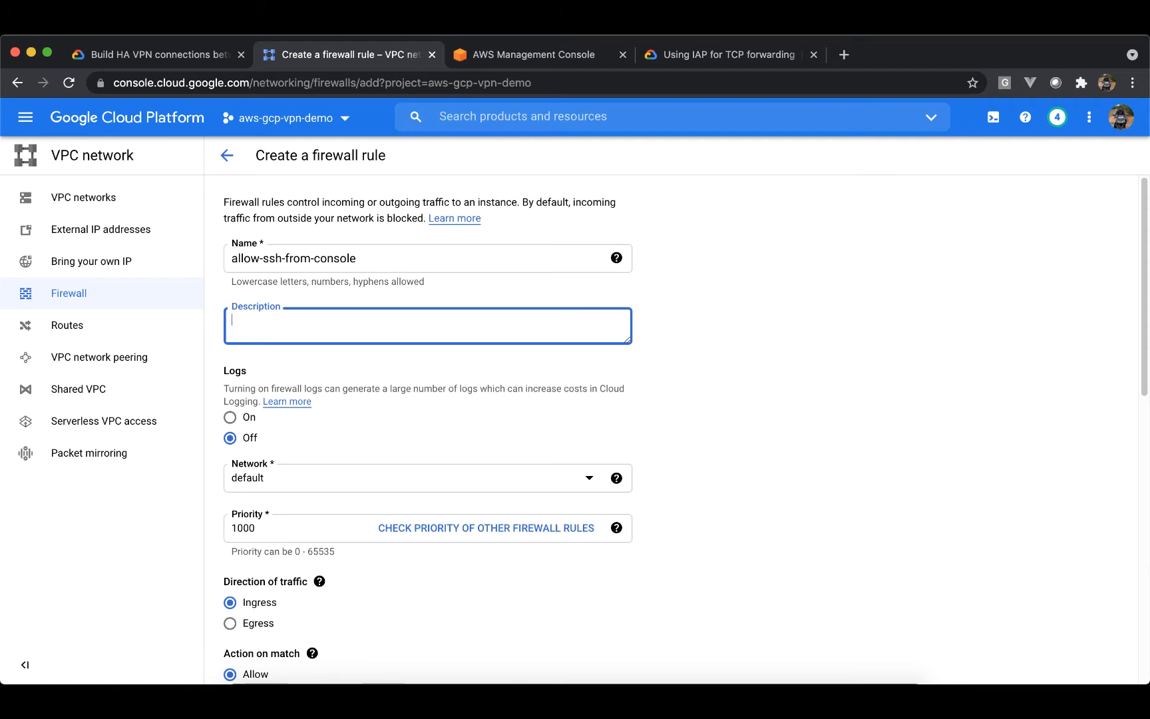
key(Tab)
- Assign the allow-ssh-from-console rule to the vpc-aws-gcp-vpn-demo network and set its targets to All instances in the network
scroll(450, 387, down, 2)
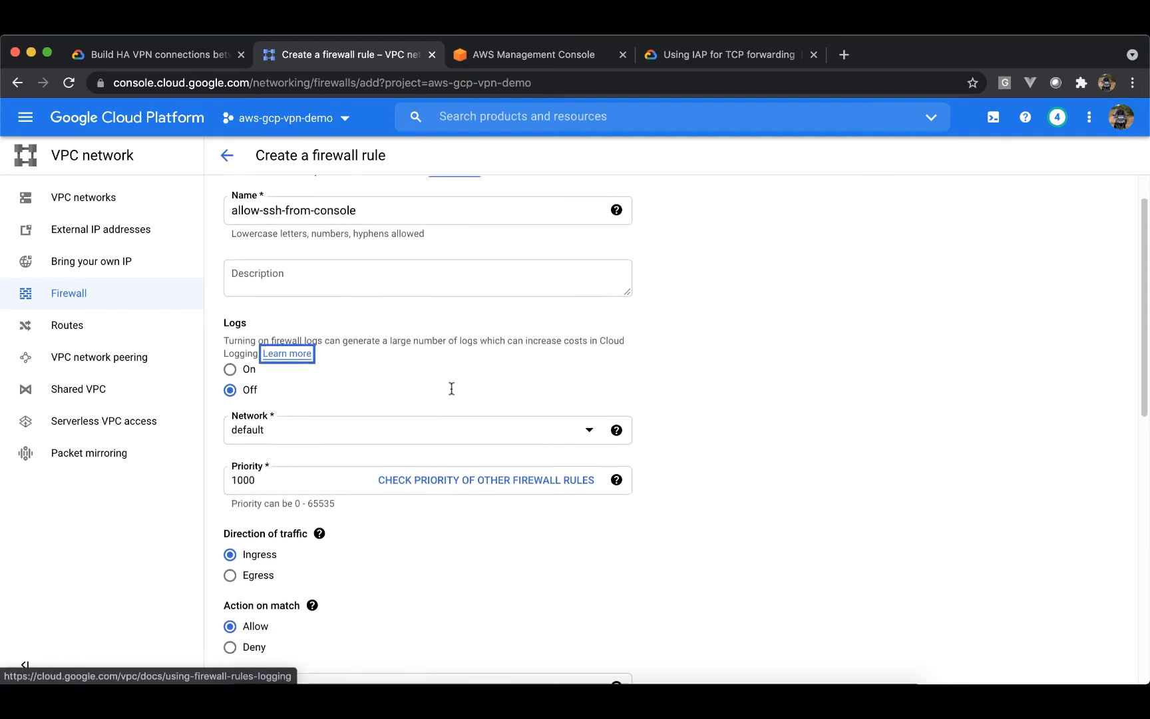
click(445, 399)
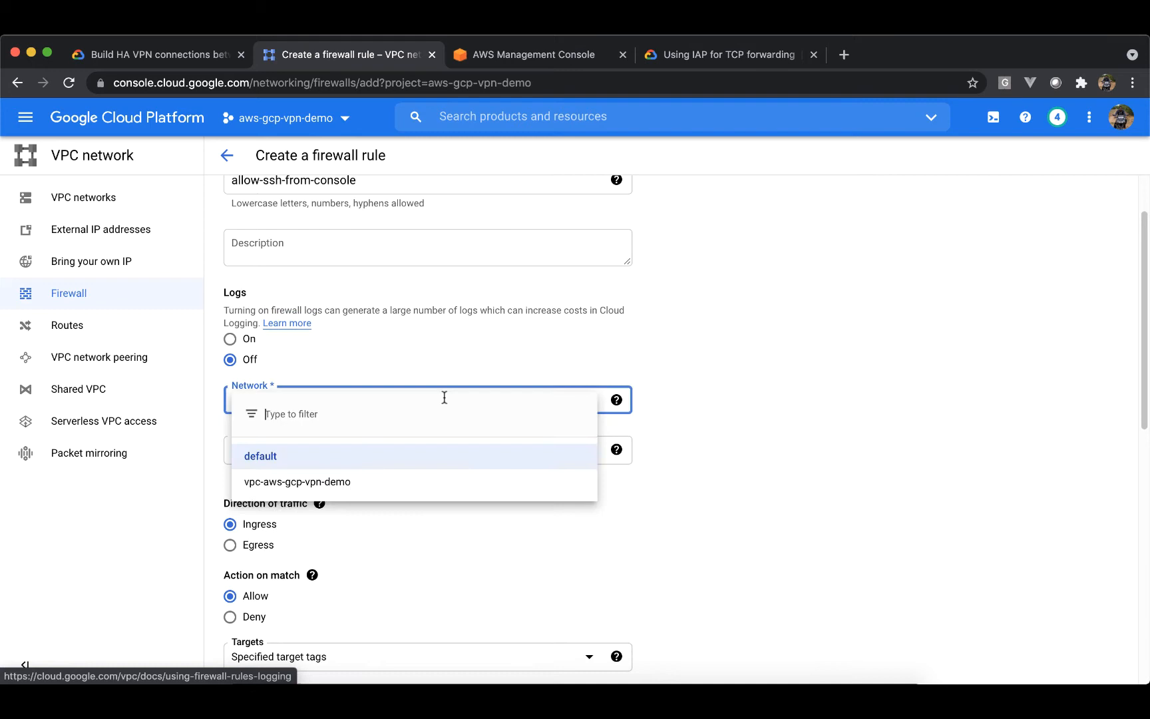
click(418, 478)
scroll(457, 519, down, 3)
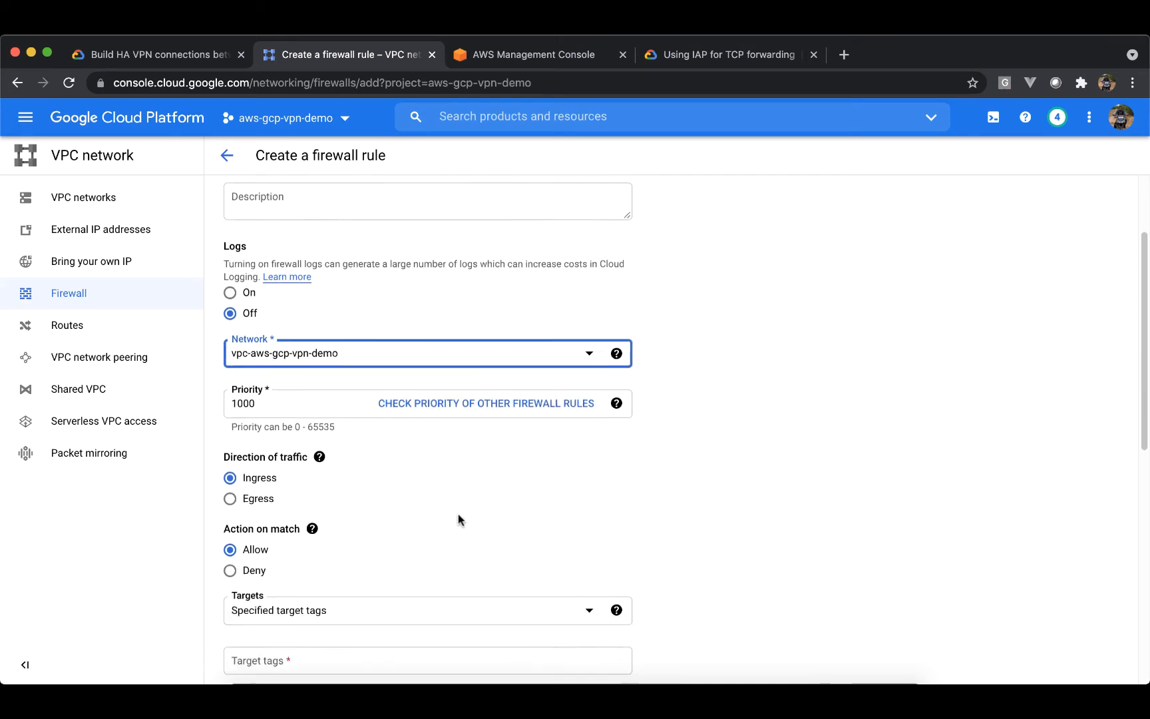
scroll(464, 472, down, 4)
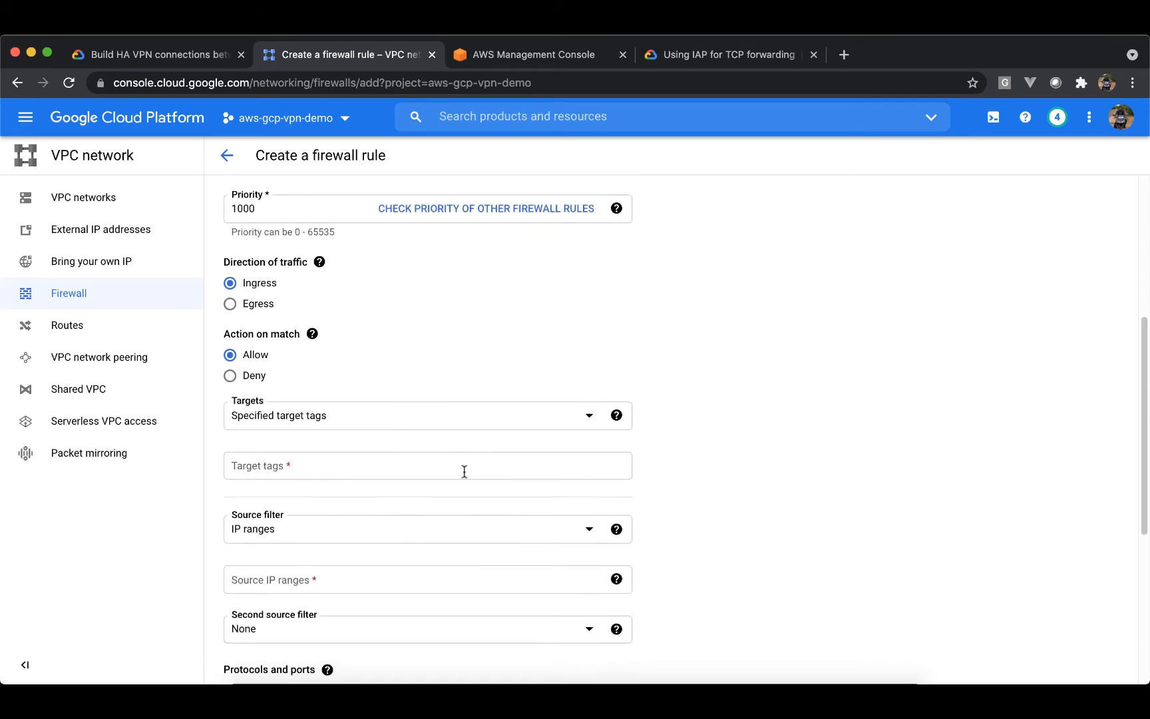
click(502, 414)
click(475, 429)
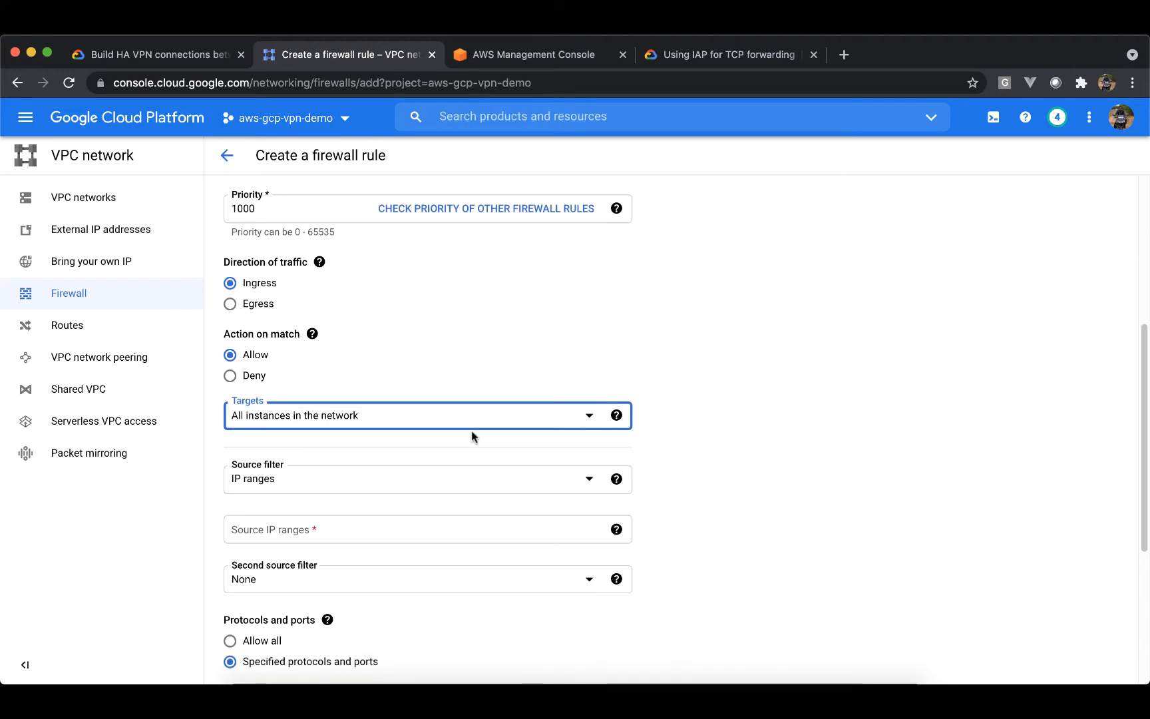
- Copy the source IP range 35.235.240.0/20 from the Using IAP for TCP forwarding guide
click(446, 536)
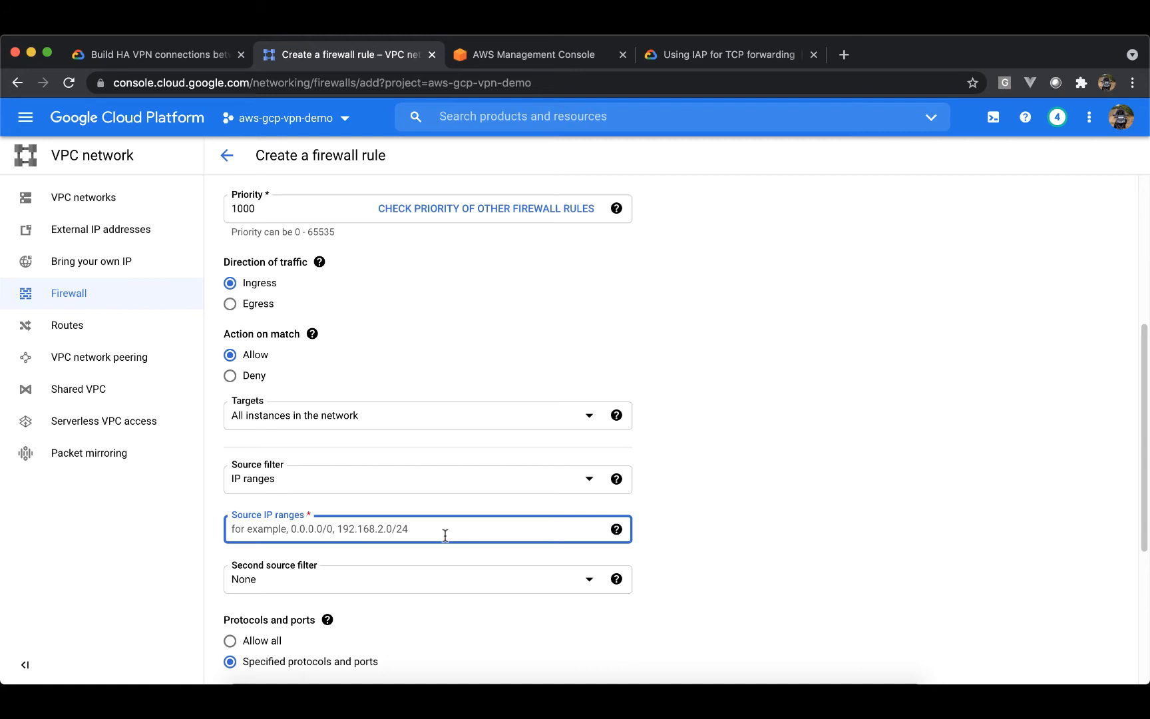
click(727, 60)
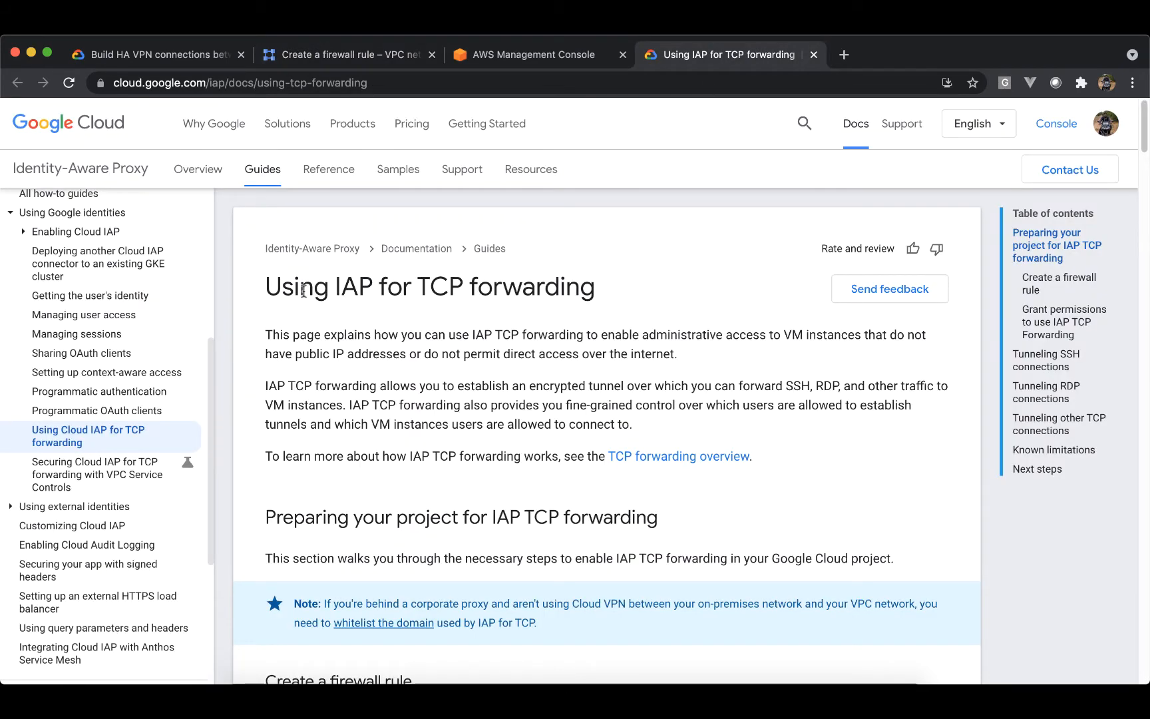
drag(303, 291, 491, 279)
click(487, 275)
scroll(524, 323, down, 10)
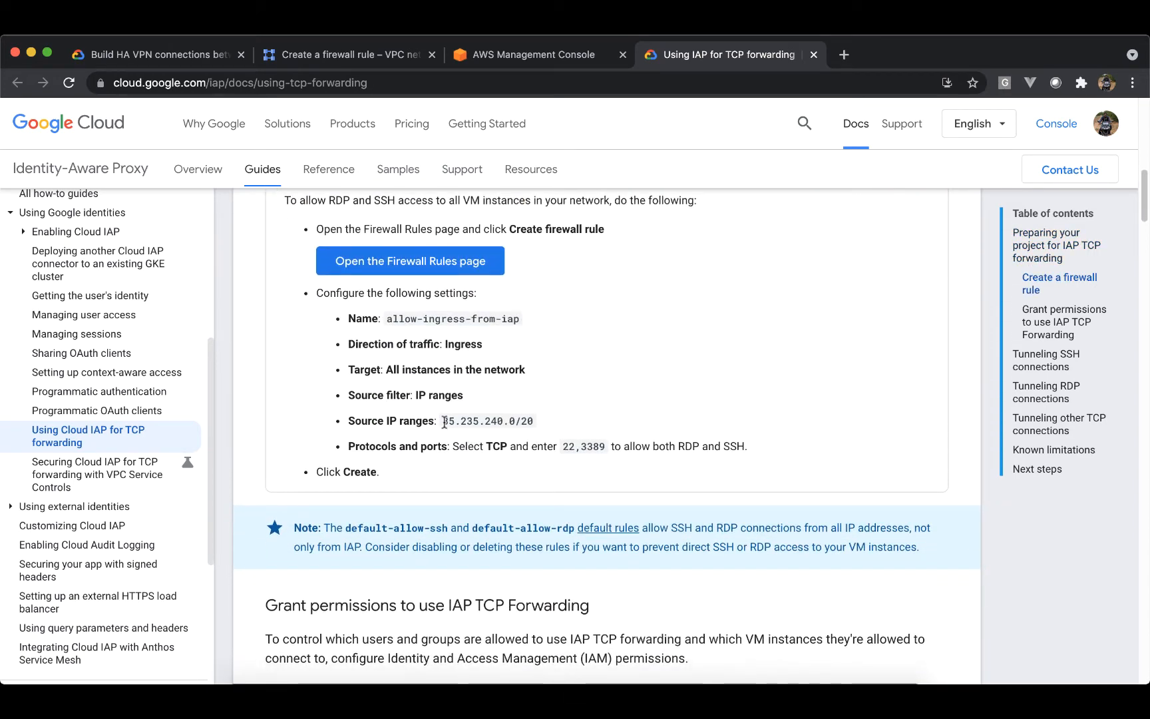
drag(442, 420, 533, 414)
key(super+c)
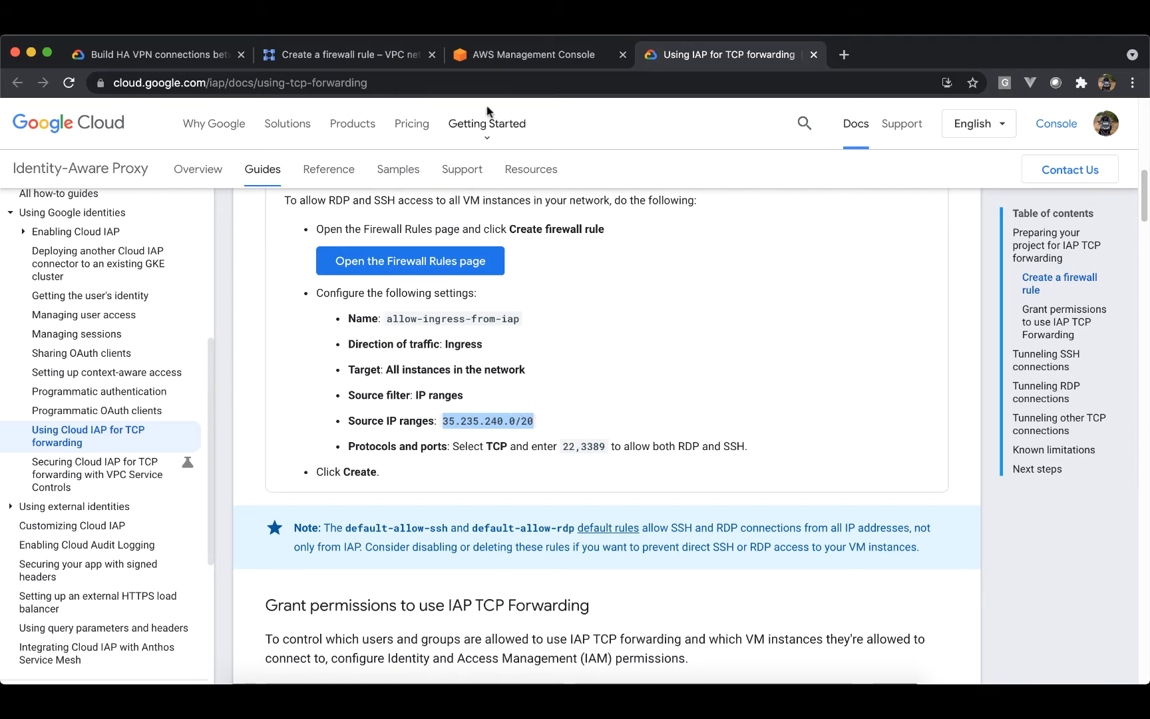
- Return to the allow-ssh-from-console rule and enter the copied range 35.235.240.0/20 as its source IP range
click(365, 58)
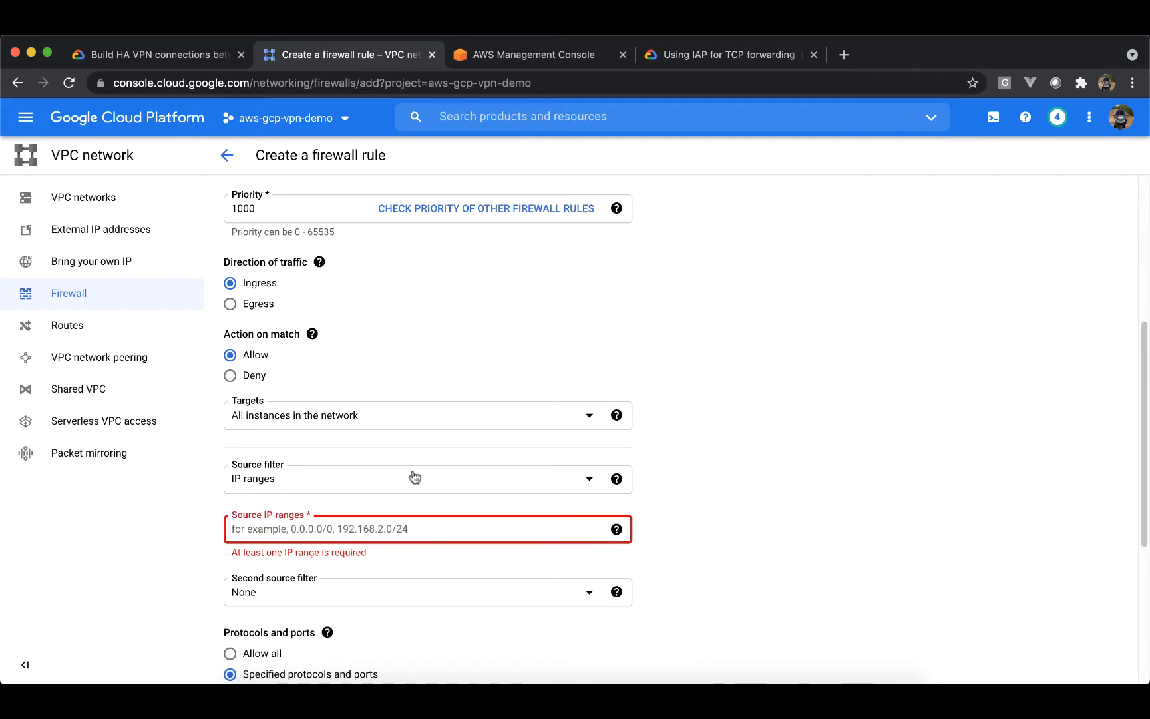
key(super+v)
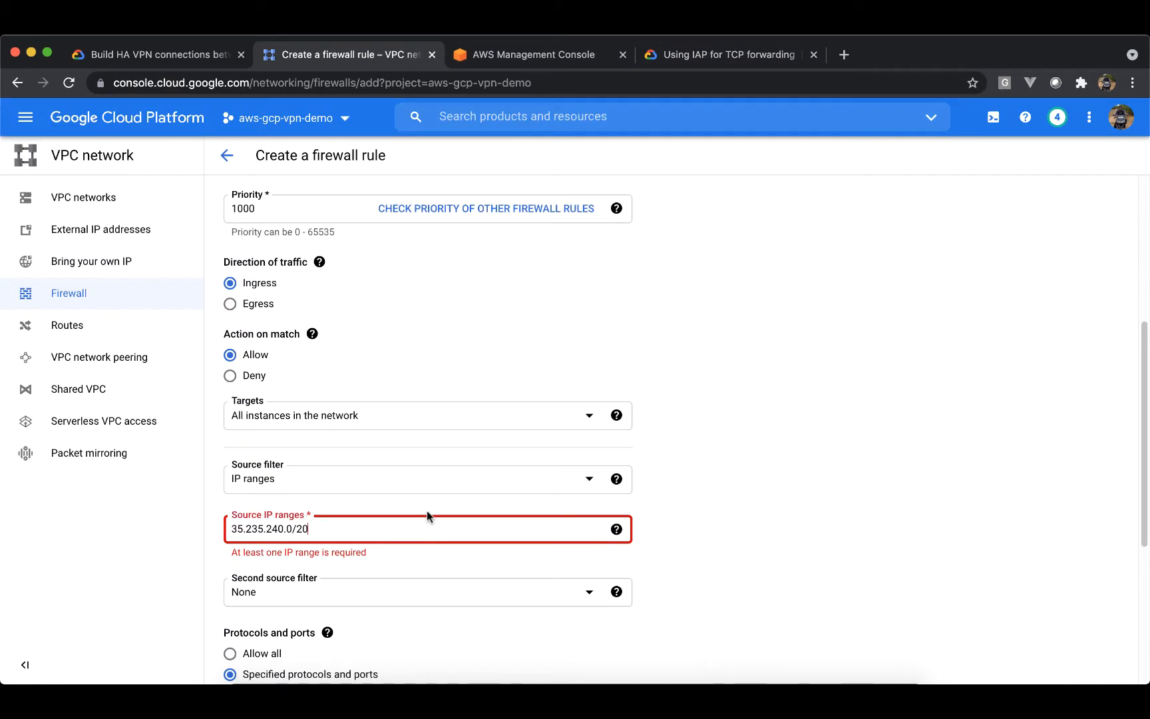
key(Tab)
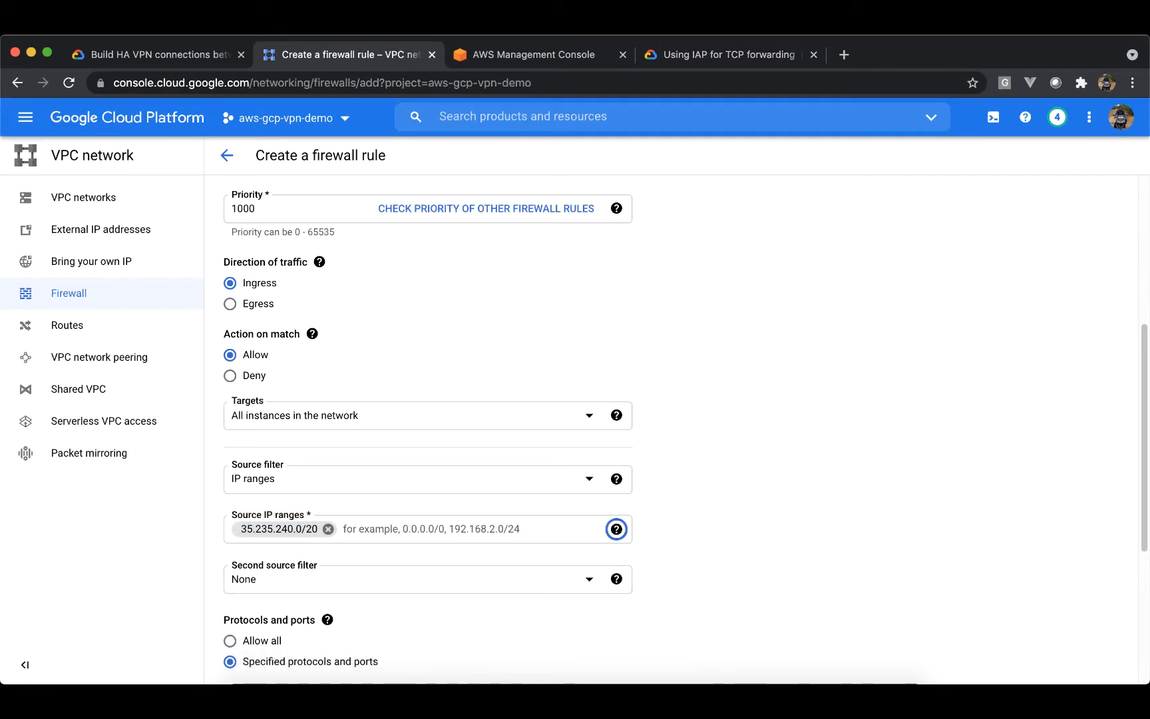
key(Tab)
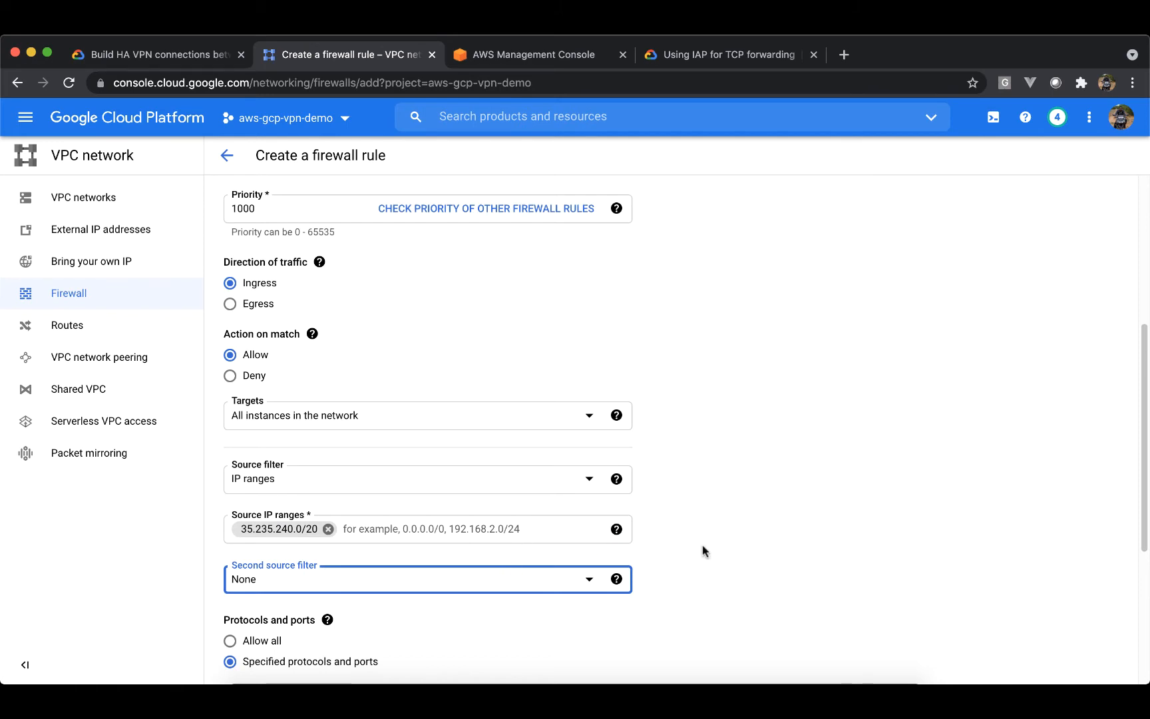
- Restrict the allow-ssh-from-console rule to TCP port 22 and create it
scroll(703, 550, down, 5)
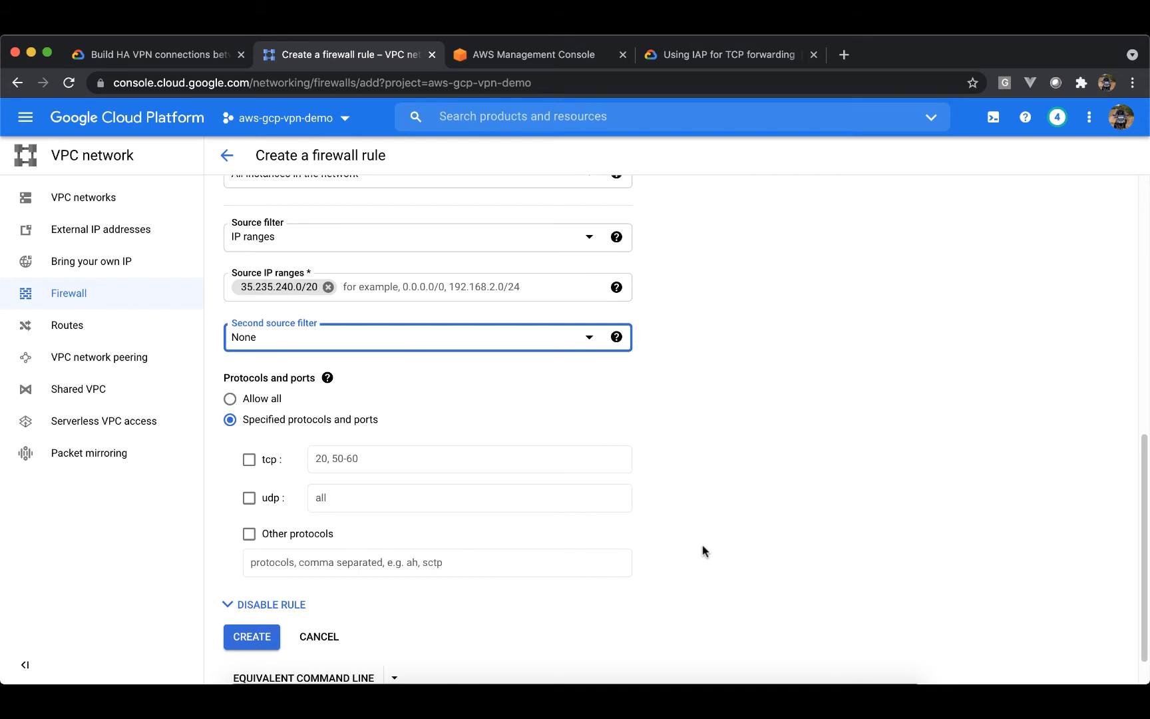
click(230, 421)
click(249, 459)
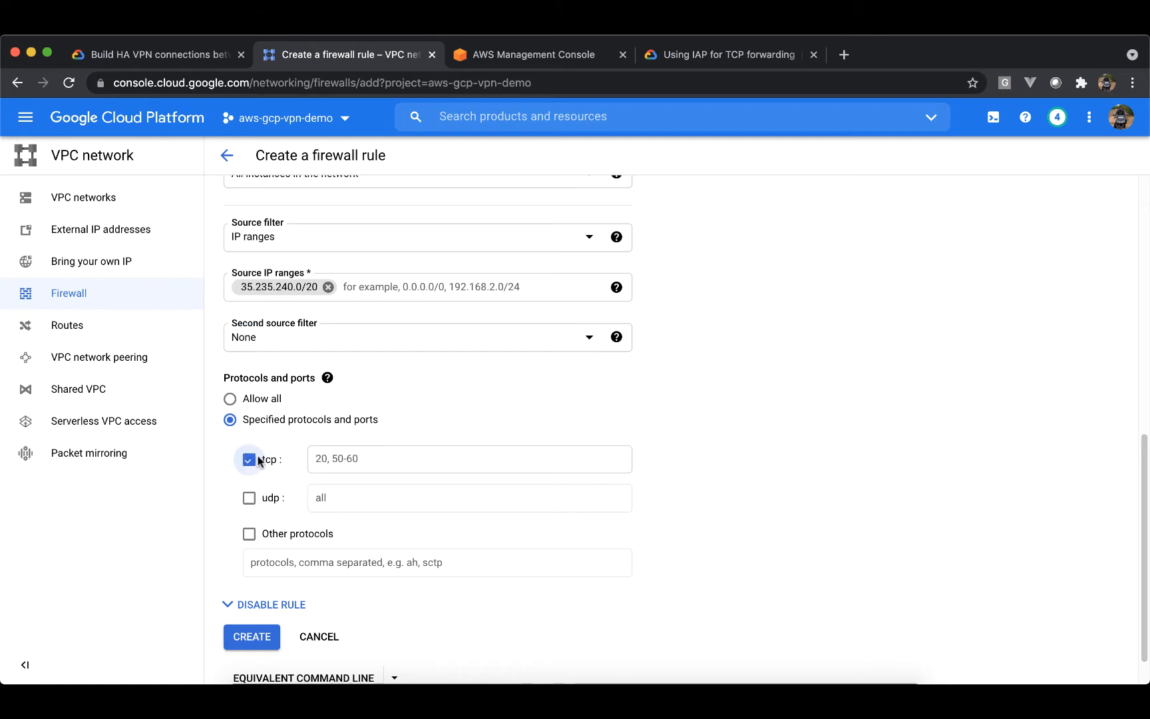
click(344, 459)
text(22)
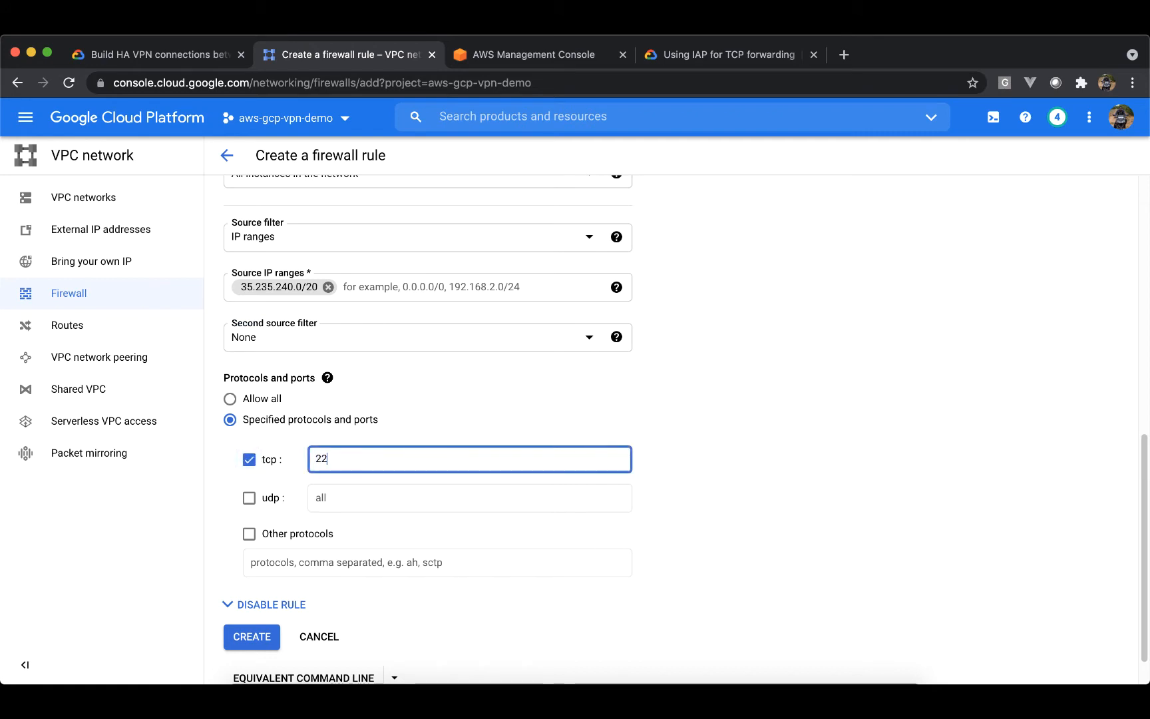
scroll(445, 453, down, 1)
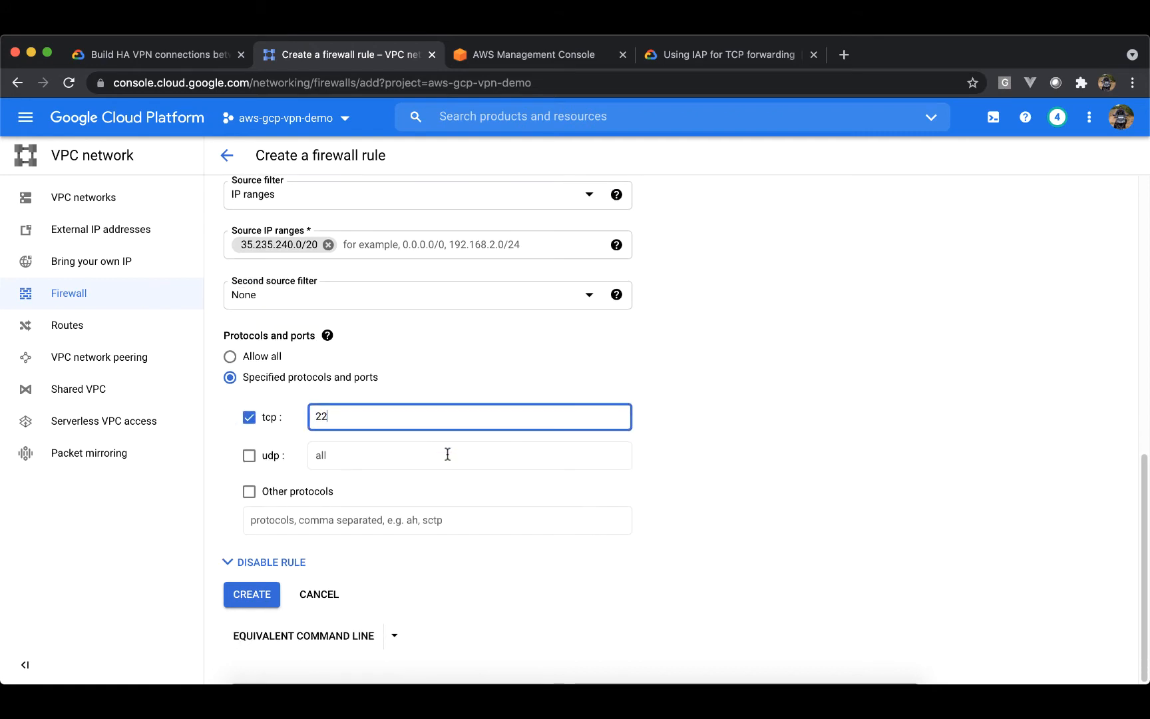
click(249, 602)
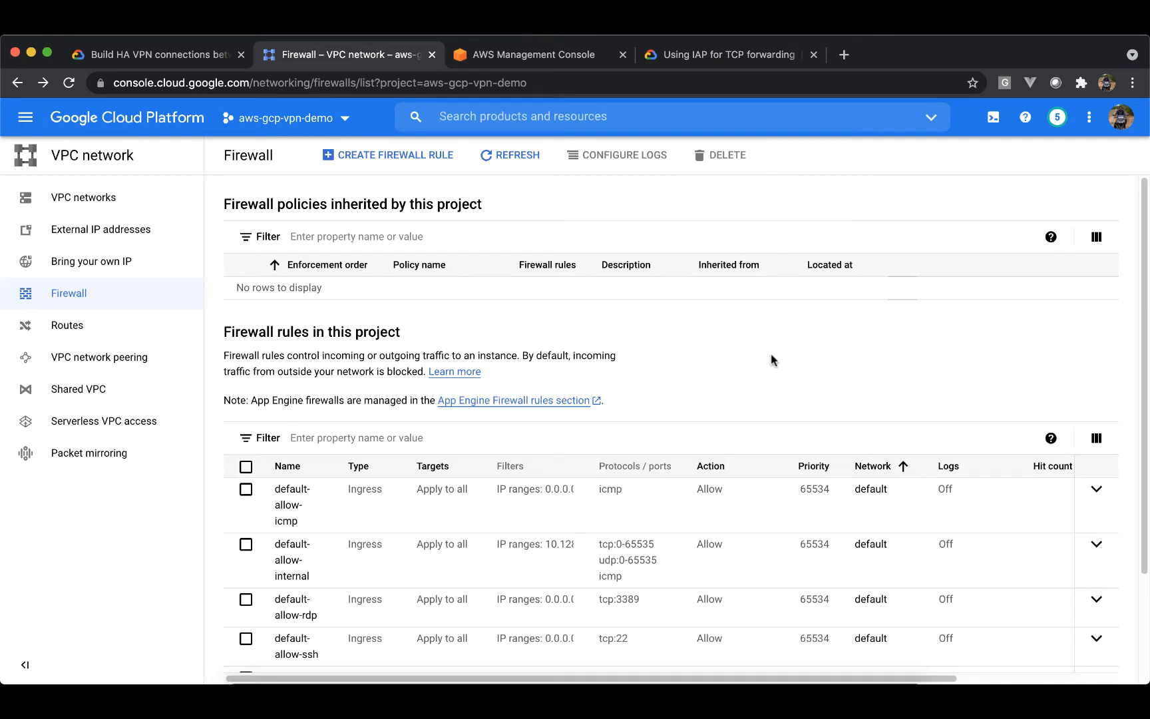
- Switch to the AWS Management Console, find the VPC service, and open the list of your VPCs
click(523, 56)
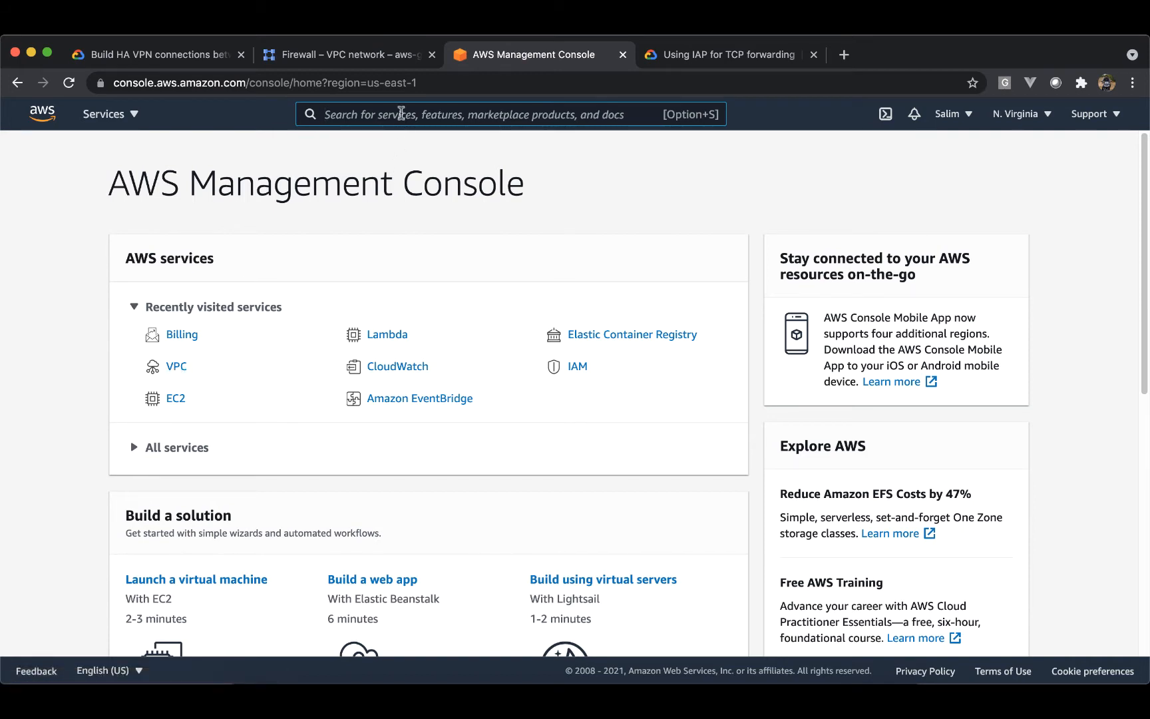
text(vpc)
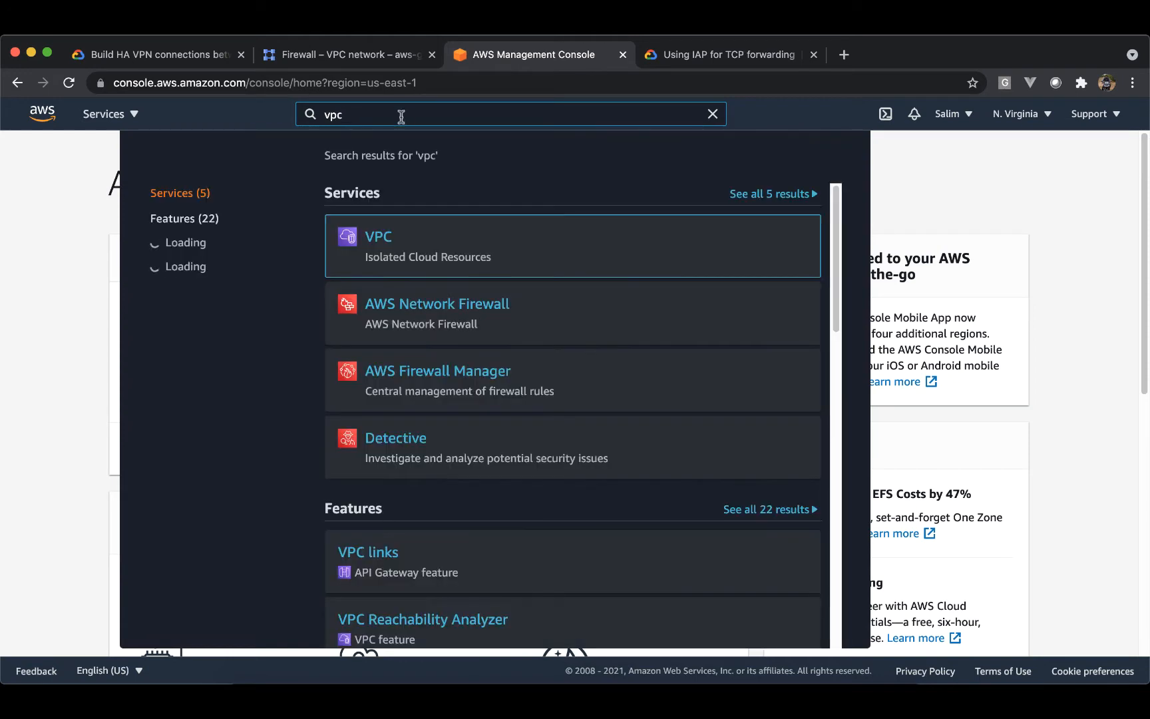
click(384, 239)
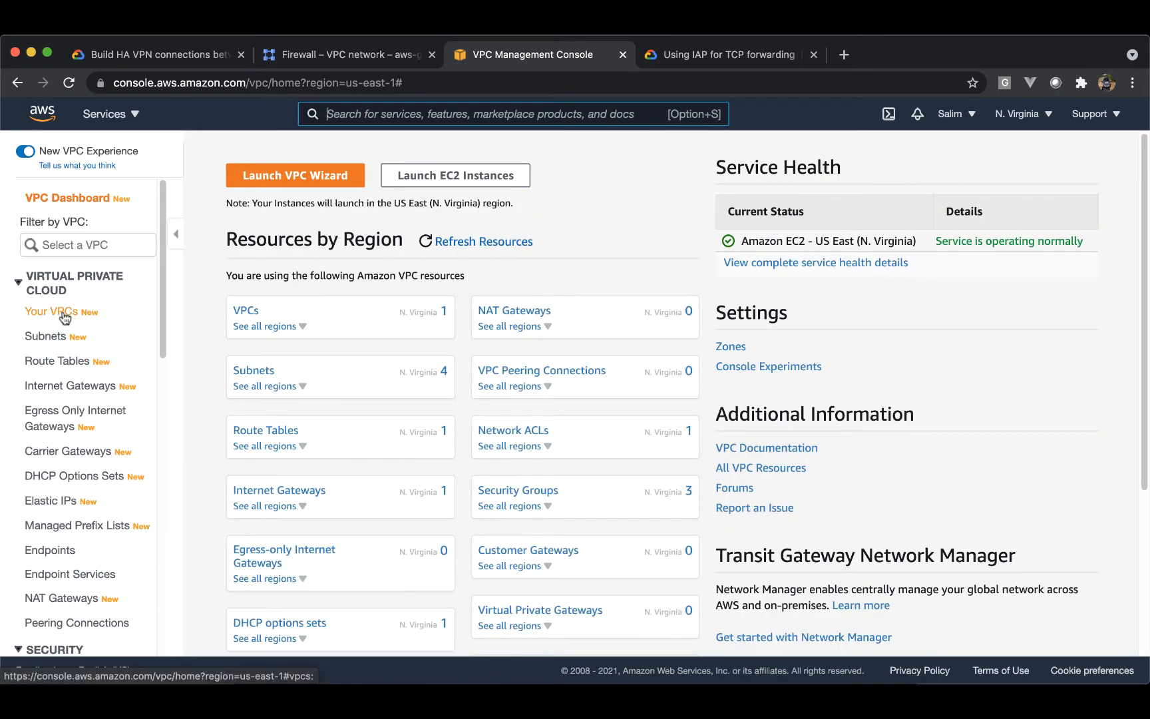
click(65, 317)
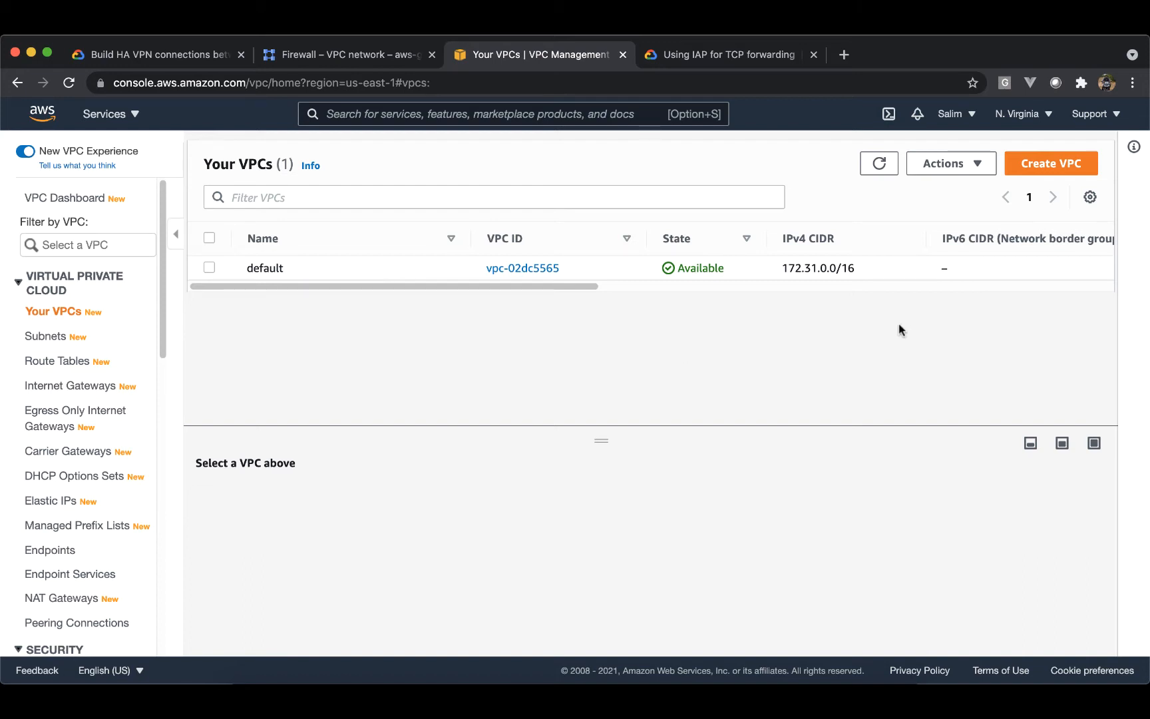
- Create a VPC named vpc-aws-gcp-vpn with the IPv4 CIDR block 10.1.0.0/16
click(1055, 164)
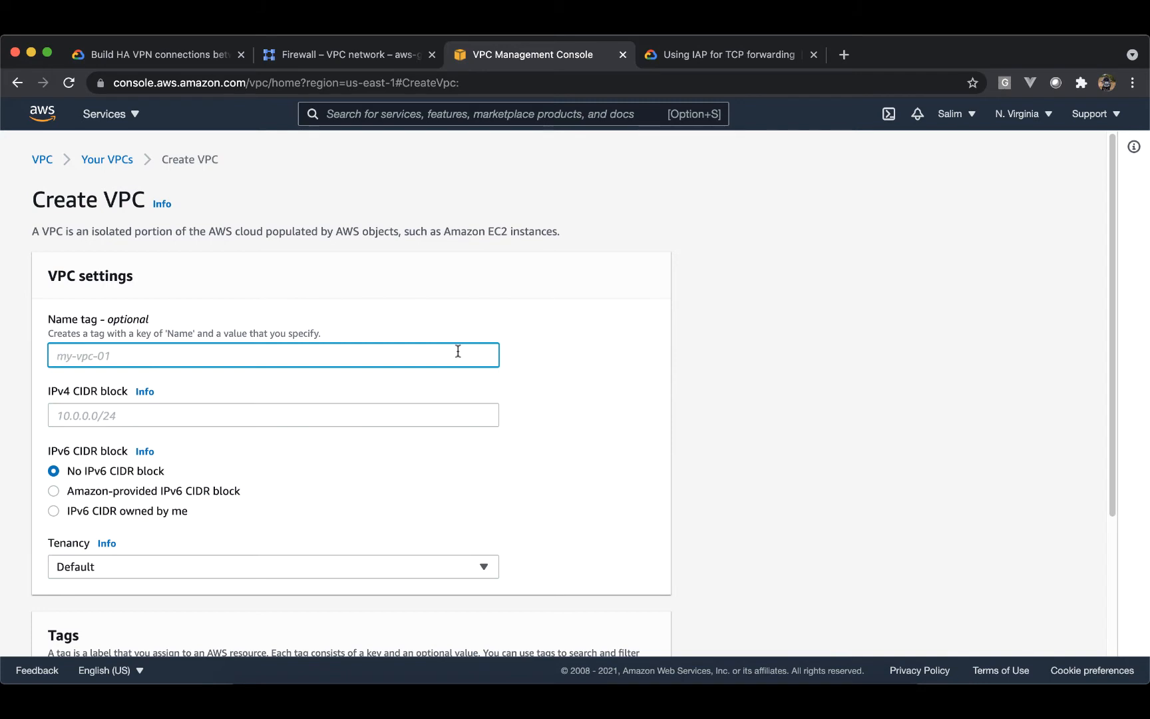
text(vpc-aws-gcp-vpn)
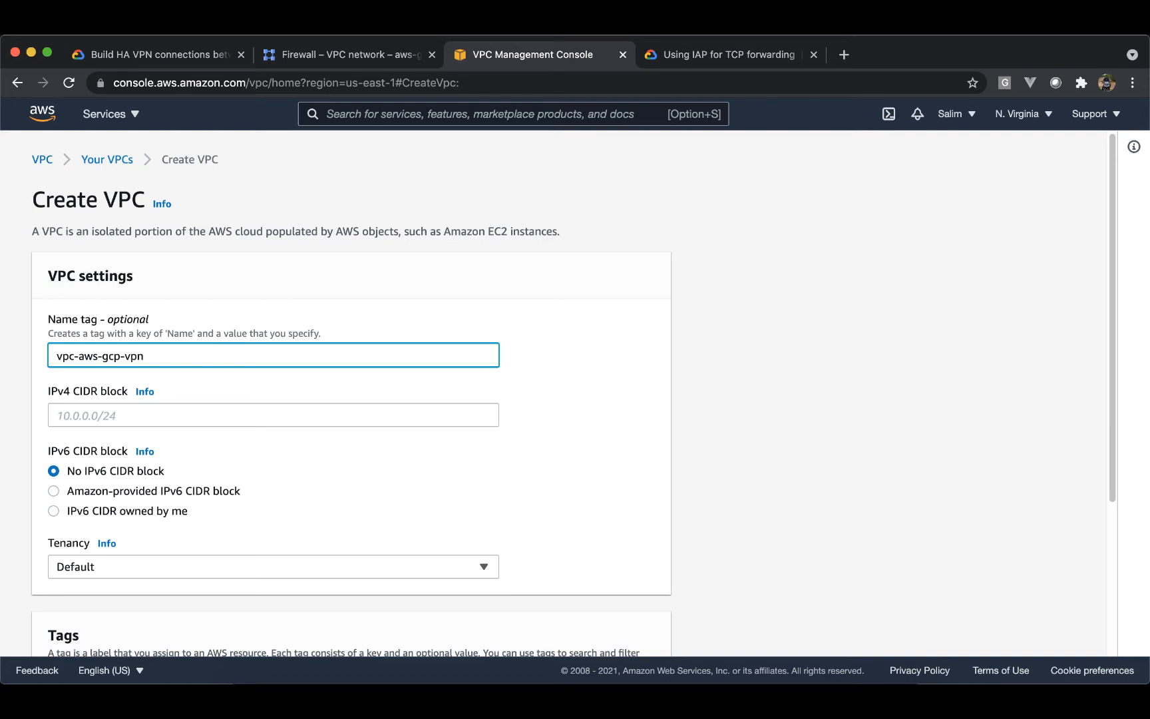
click(434, 415)
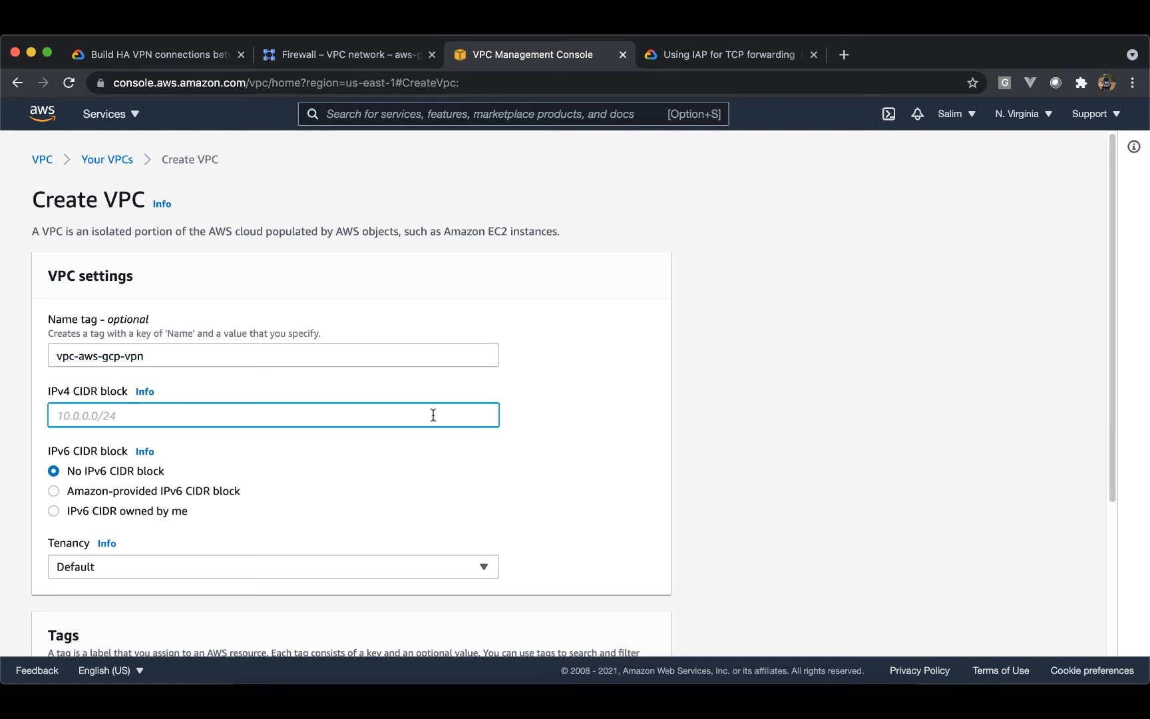
text(10.1.0.0/16)
scroll(526, 502, down, 5)
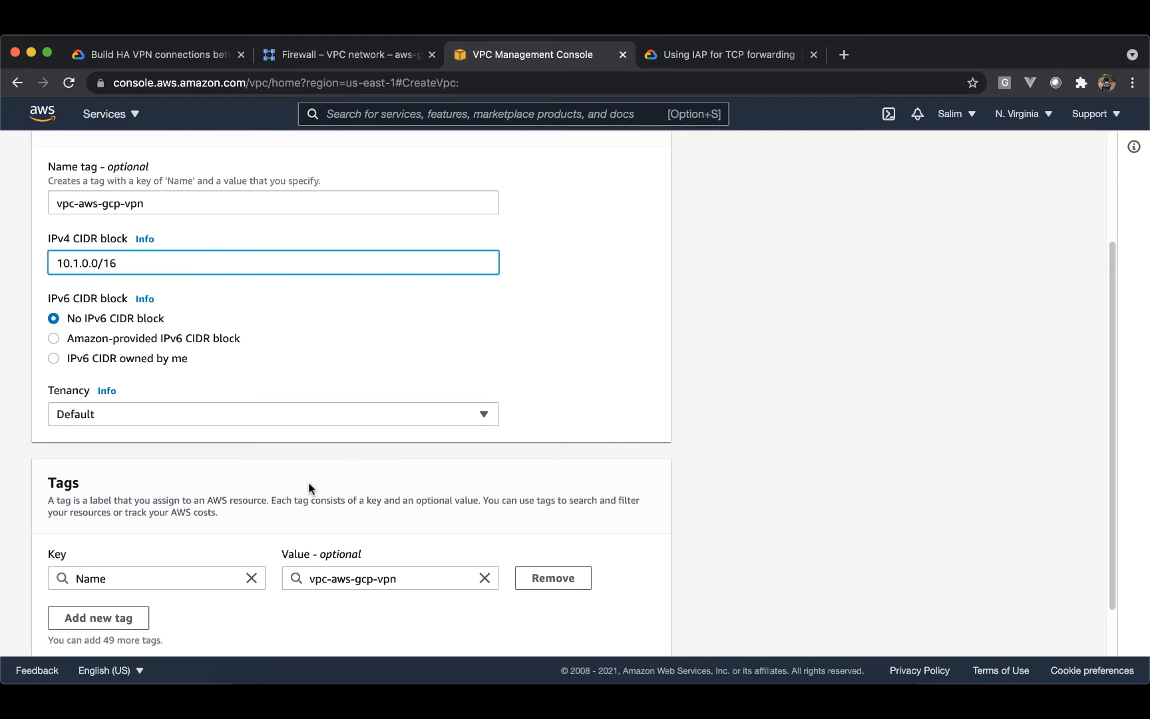
scroll(308, 484, down, 2)
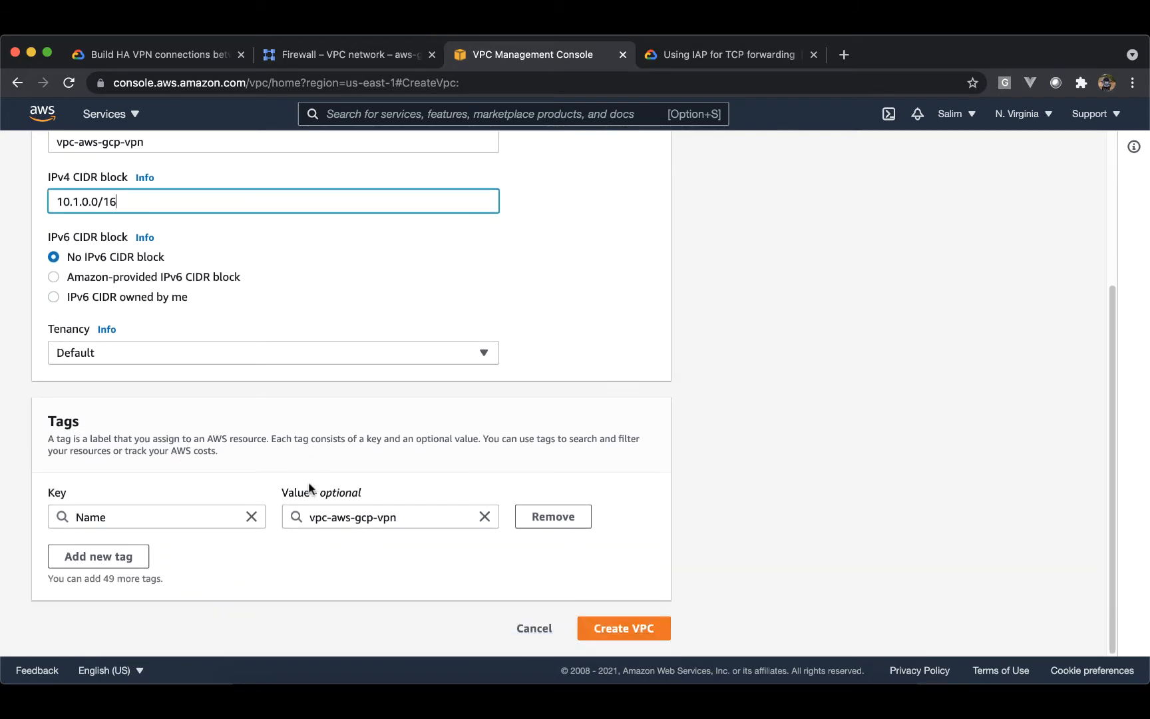
click(618, 632)
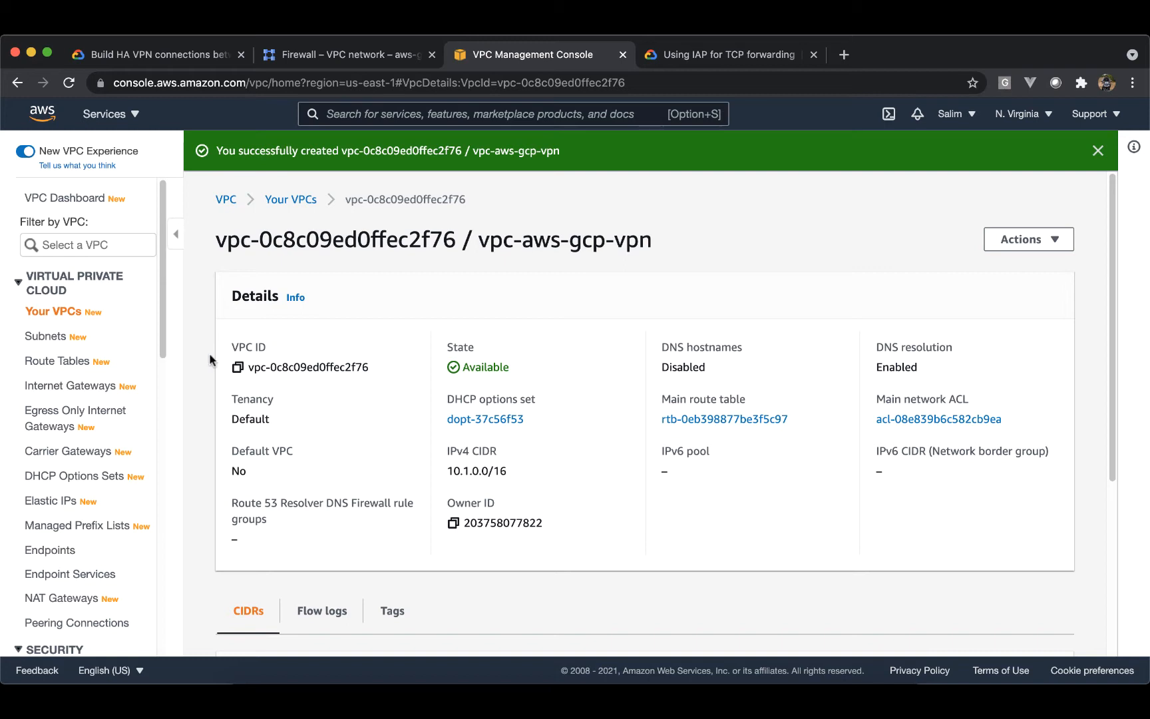
- Start a new subnet in the vpc-aws-gcp-vpn VPC and name it subnet-us-east-1
click(52, 338)
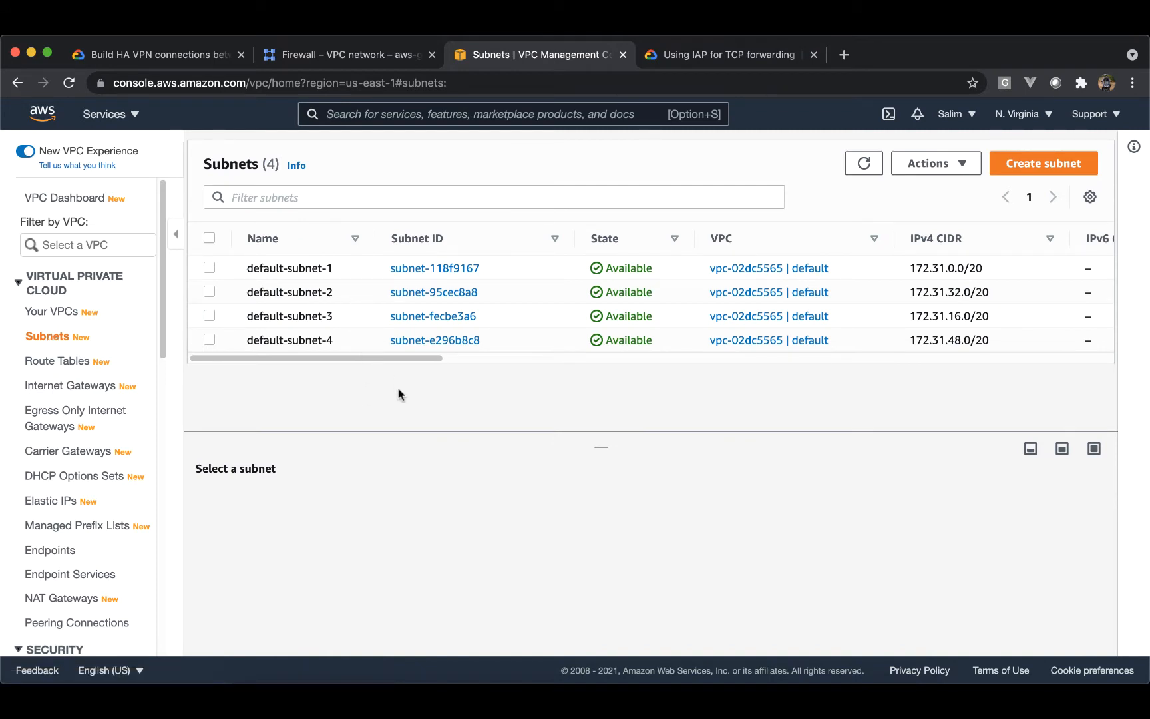
mouse_move(345, 320)
click(1034, 165)
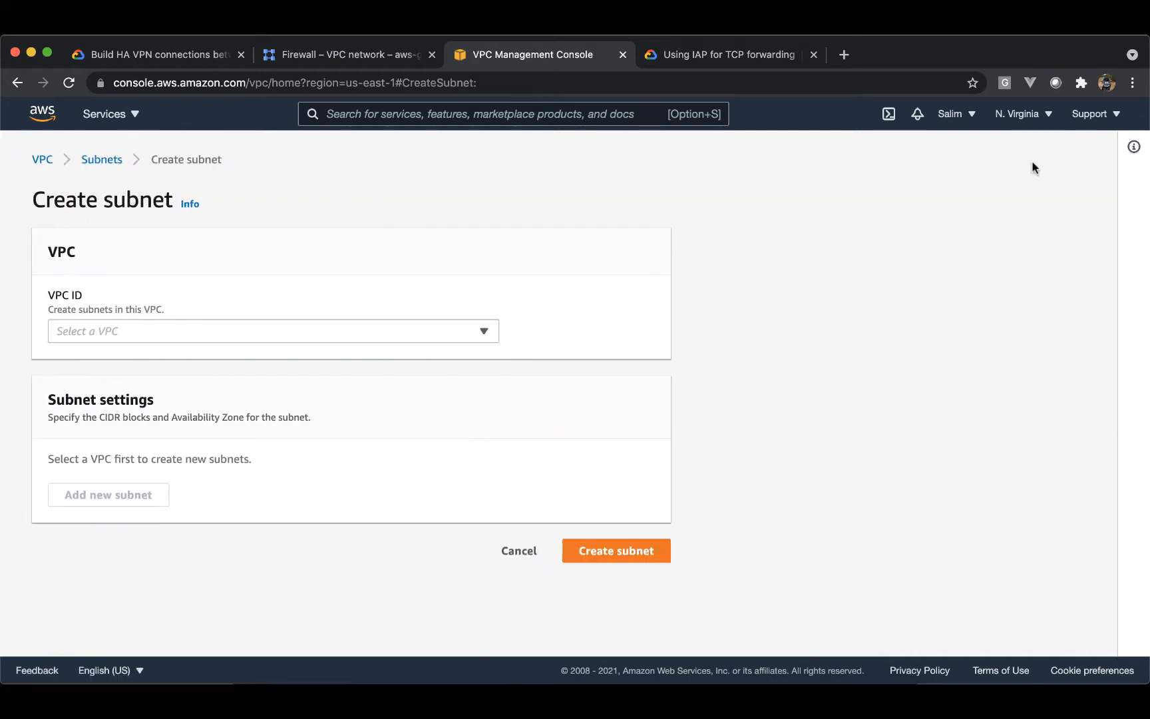
click(485, 331)
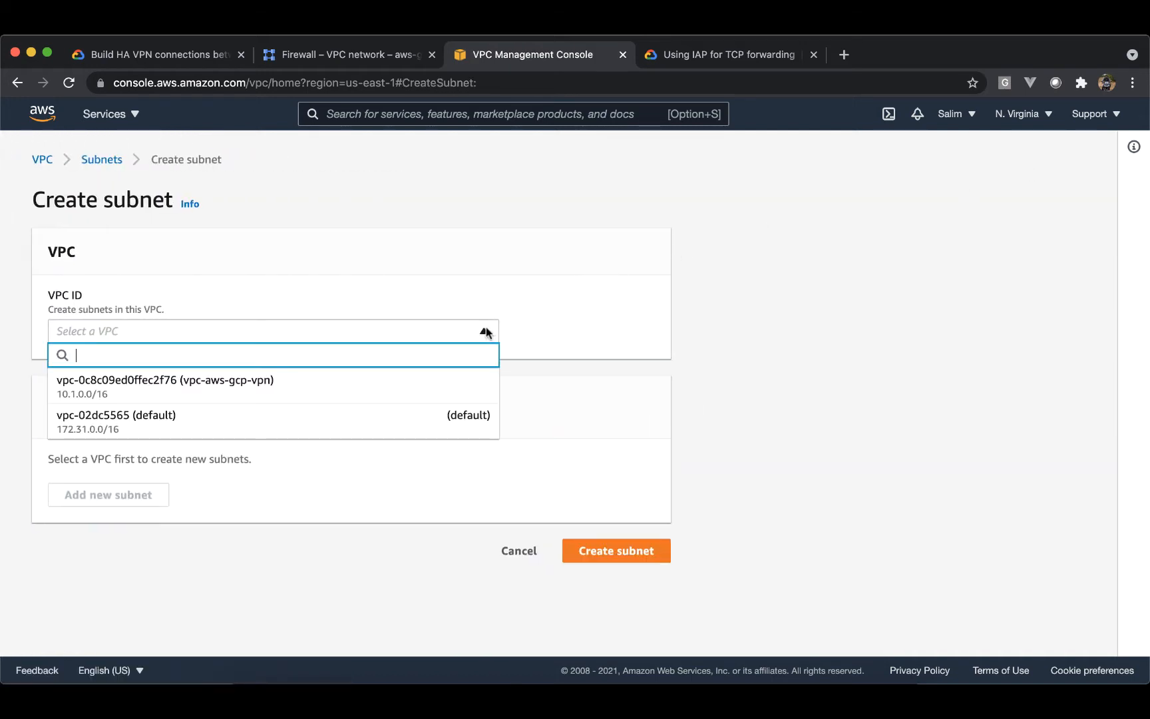
click(398, 386)
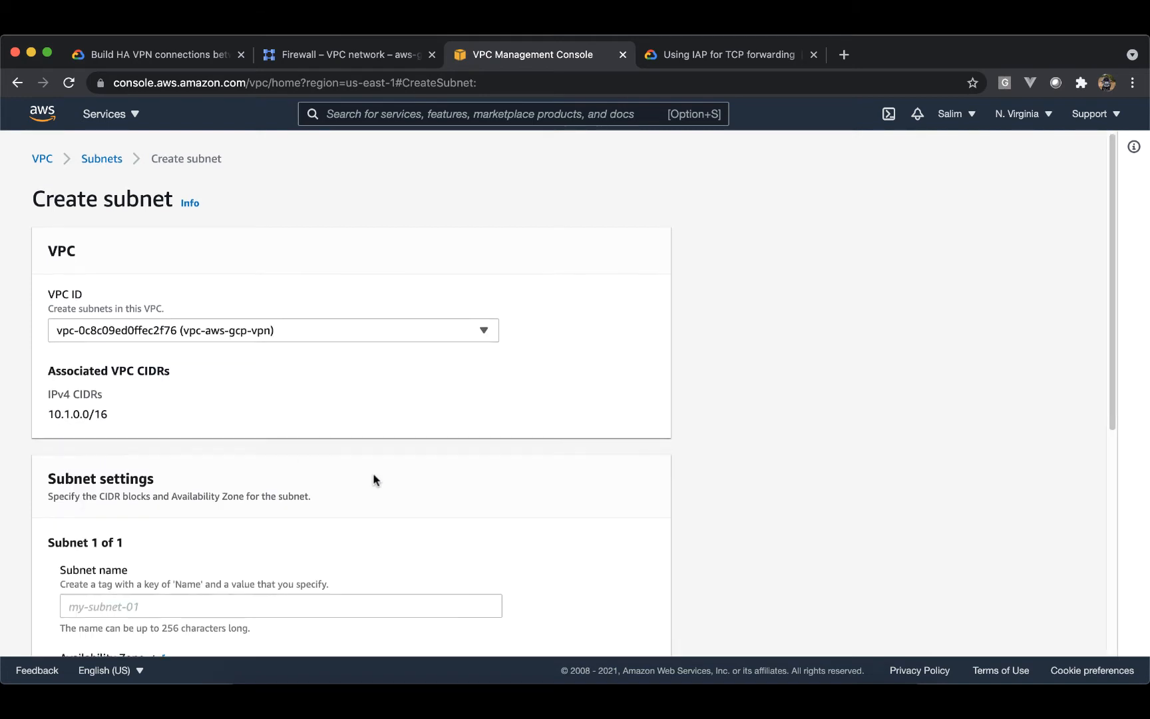
scroll(372, 480, down, 3)
click(353, 487)
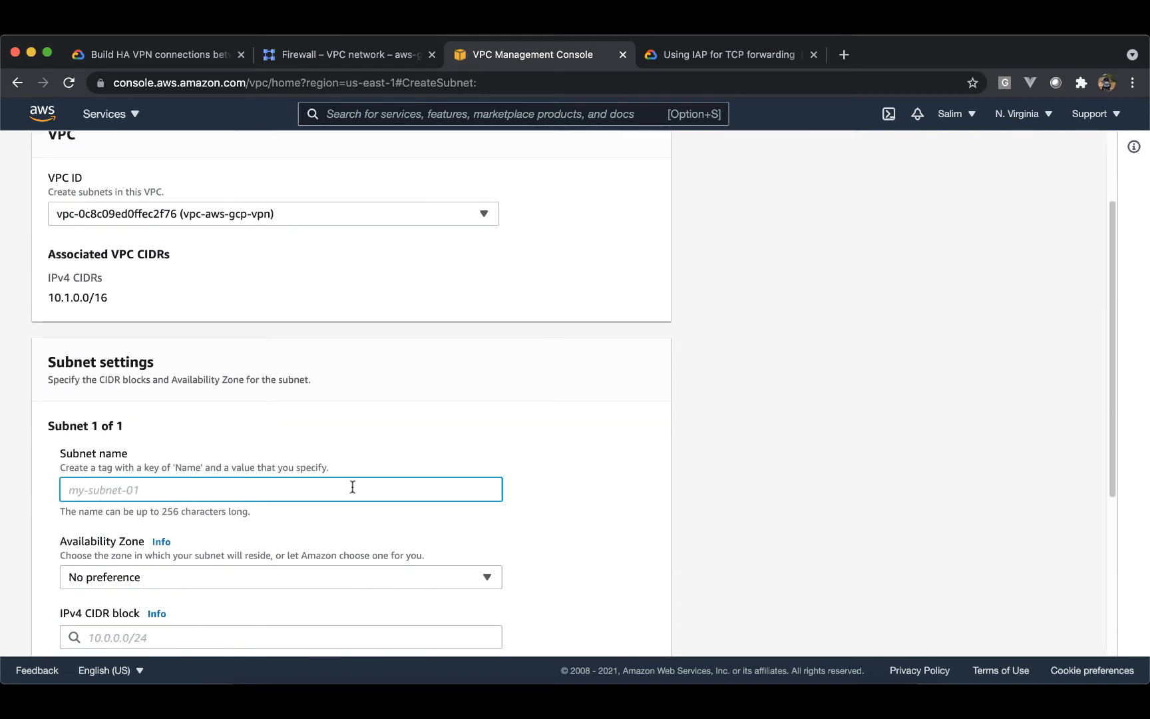
text(subn)
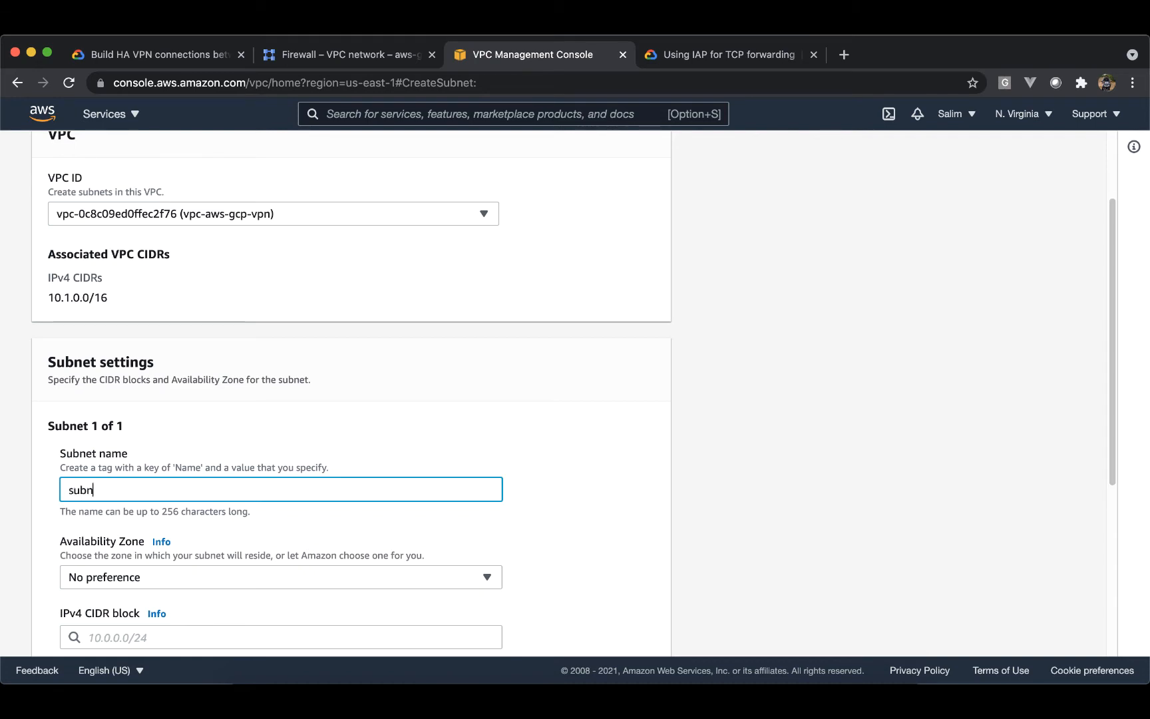
text(et-us-east-1)
- Place the new subnet in the US East (N. Virginia) / us-east-1a availability zone
scroll(963, 210, down, 4)
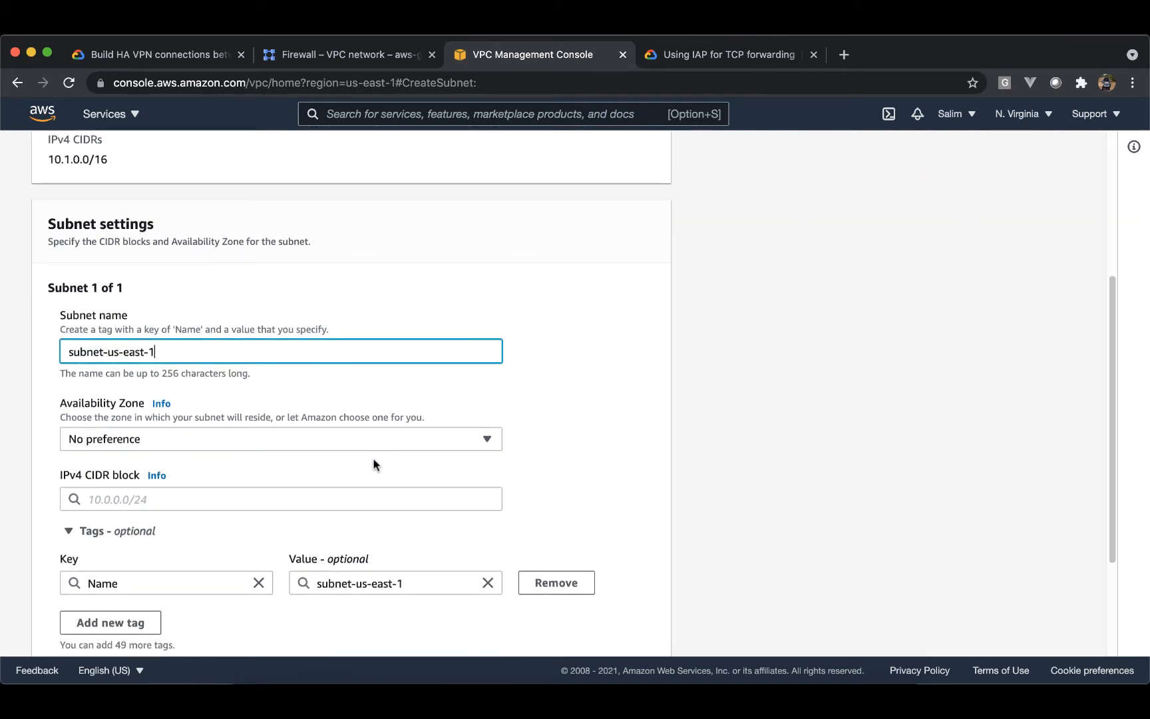
click(318, 440)
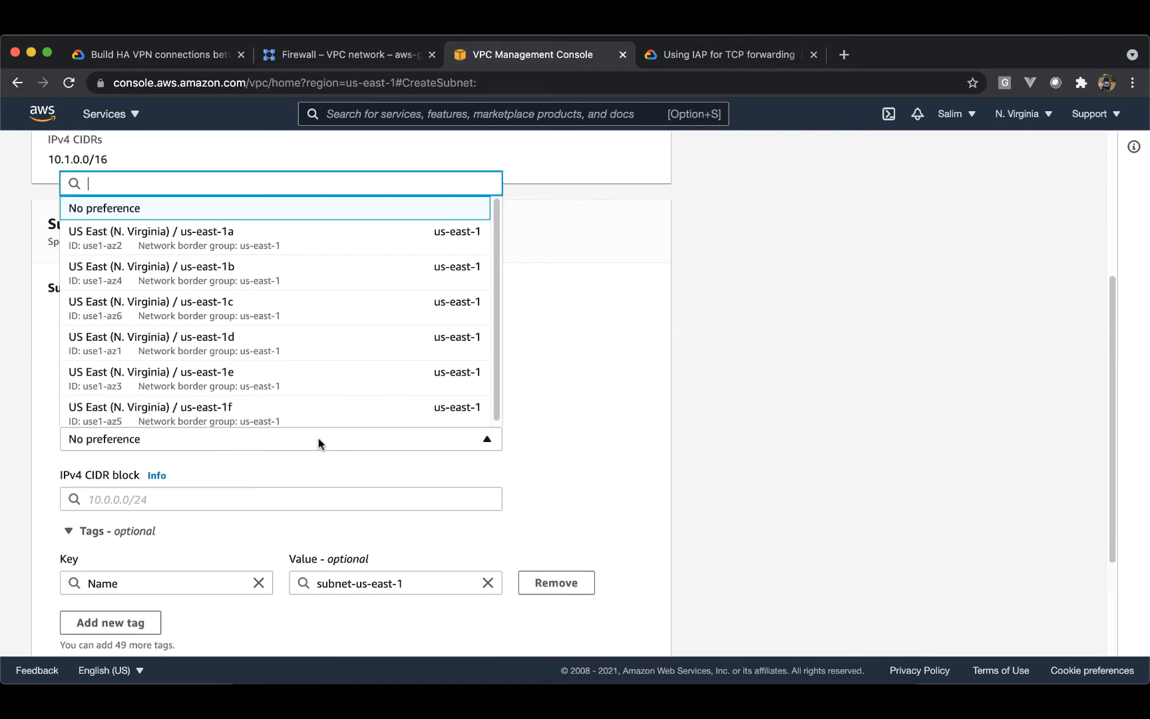
click(644, 439)
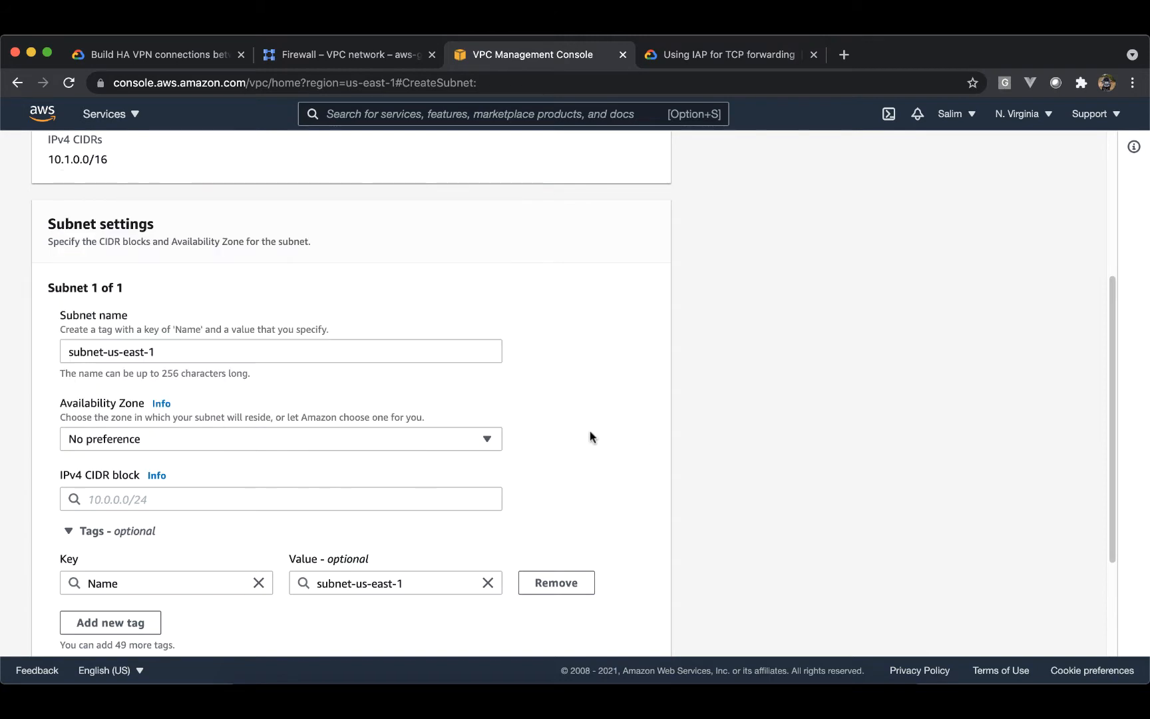
click(475, 437)
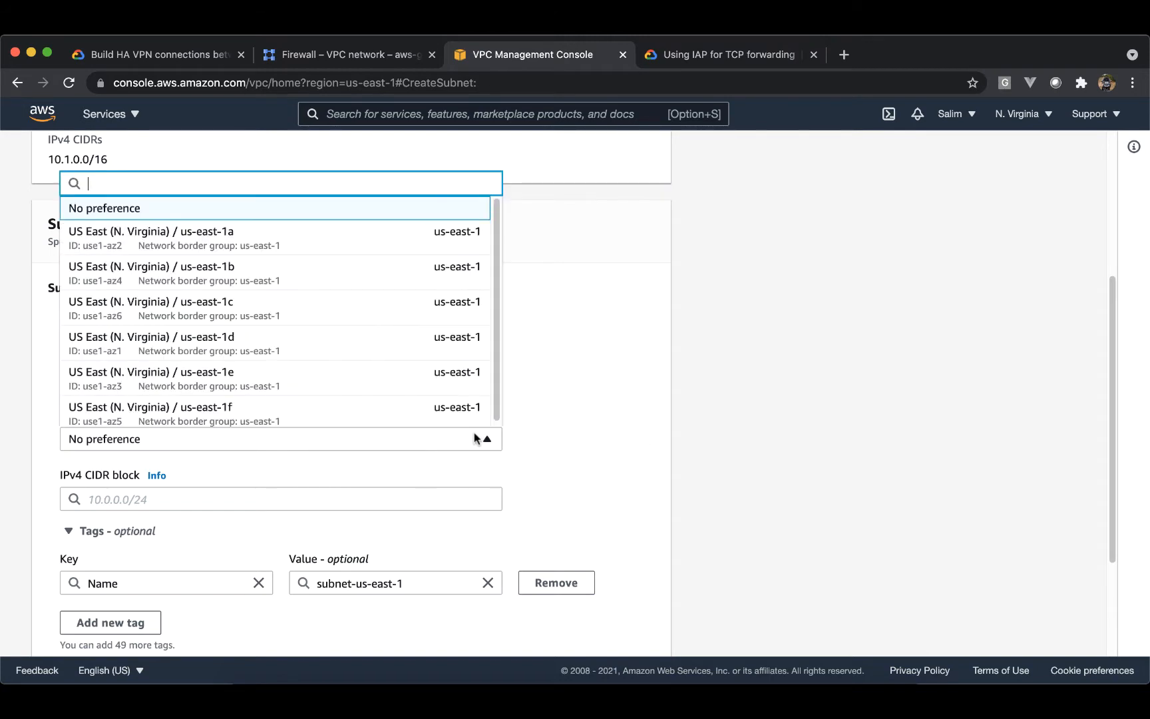
click(403, 243)
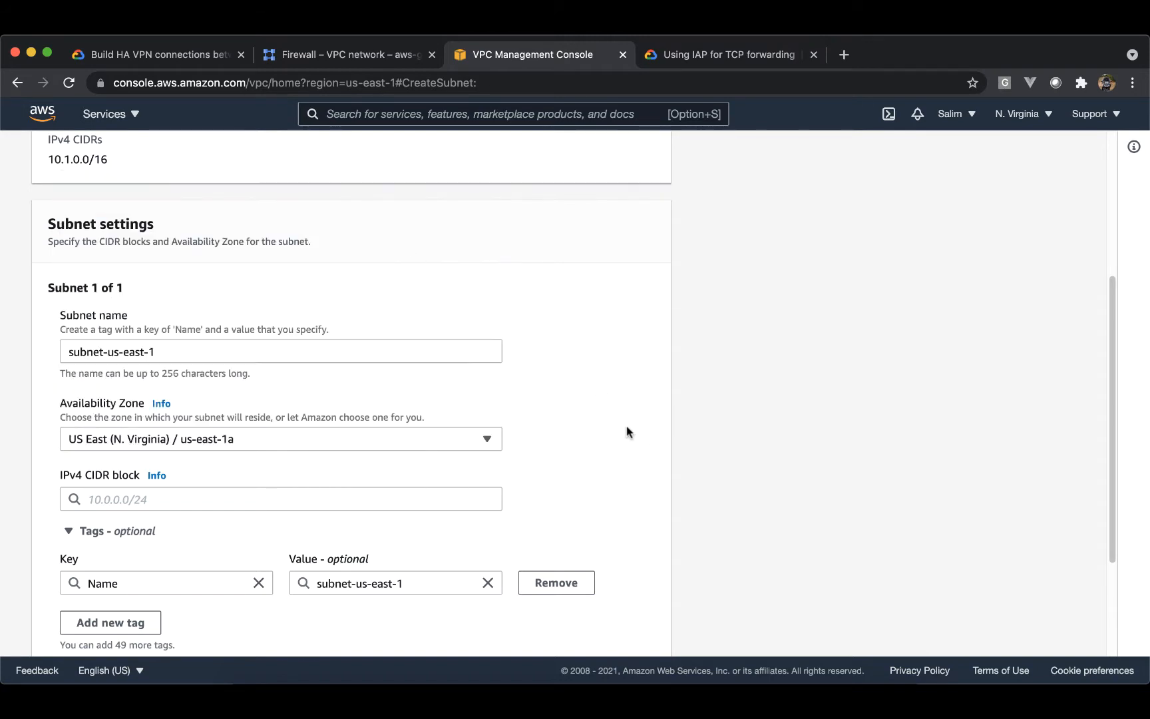
- Set the subnet's IPv4 CIDR block to 10.1.0.0/24 and create the subnet
scroll(621, 430, down, 3)
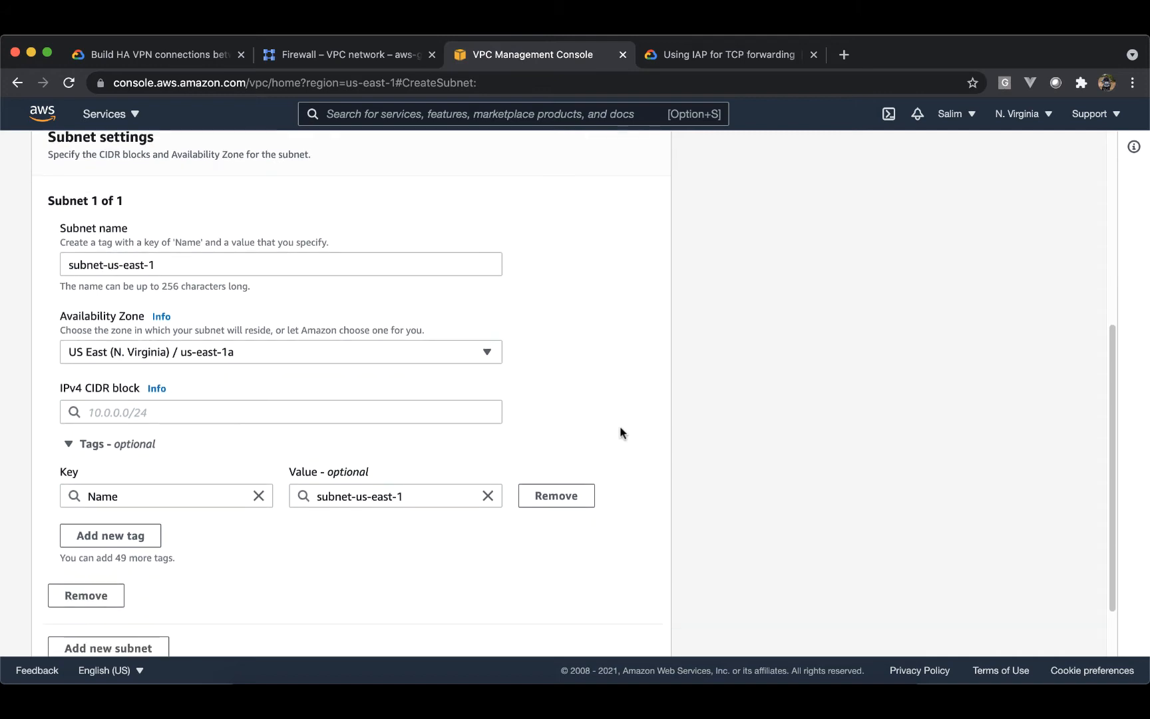
click(363, 409)
click(558, 416)
click(441, 410)
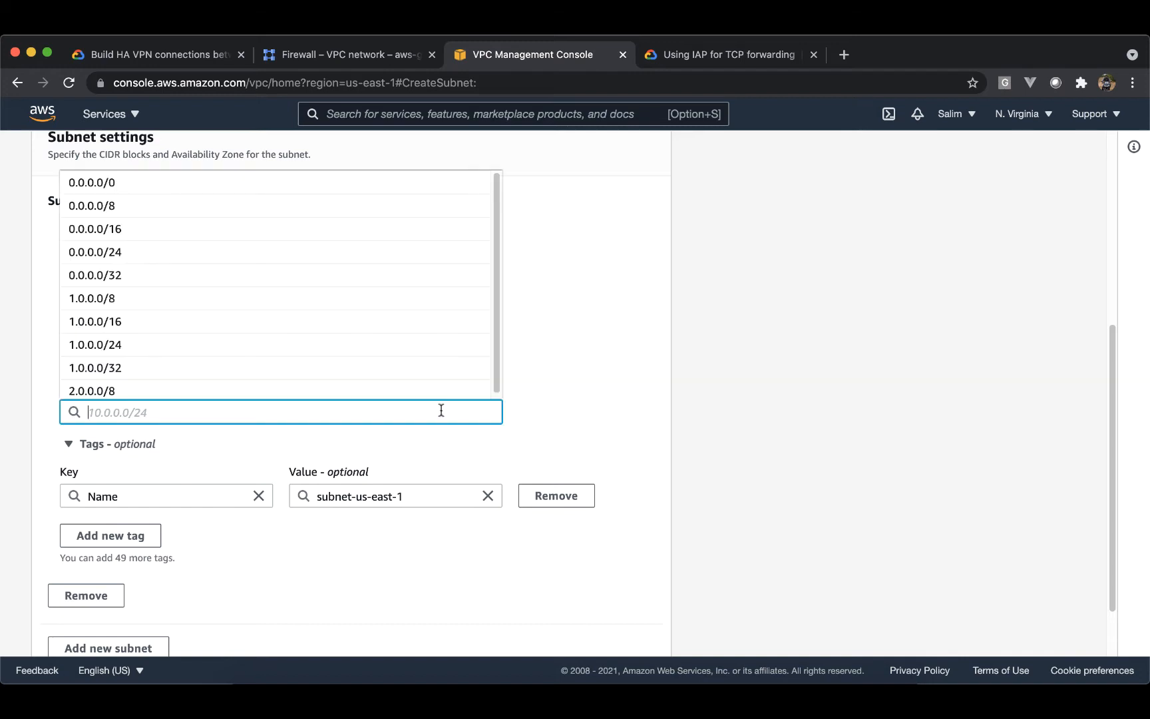
text(10.1)
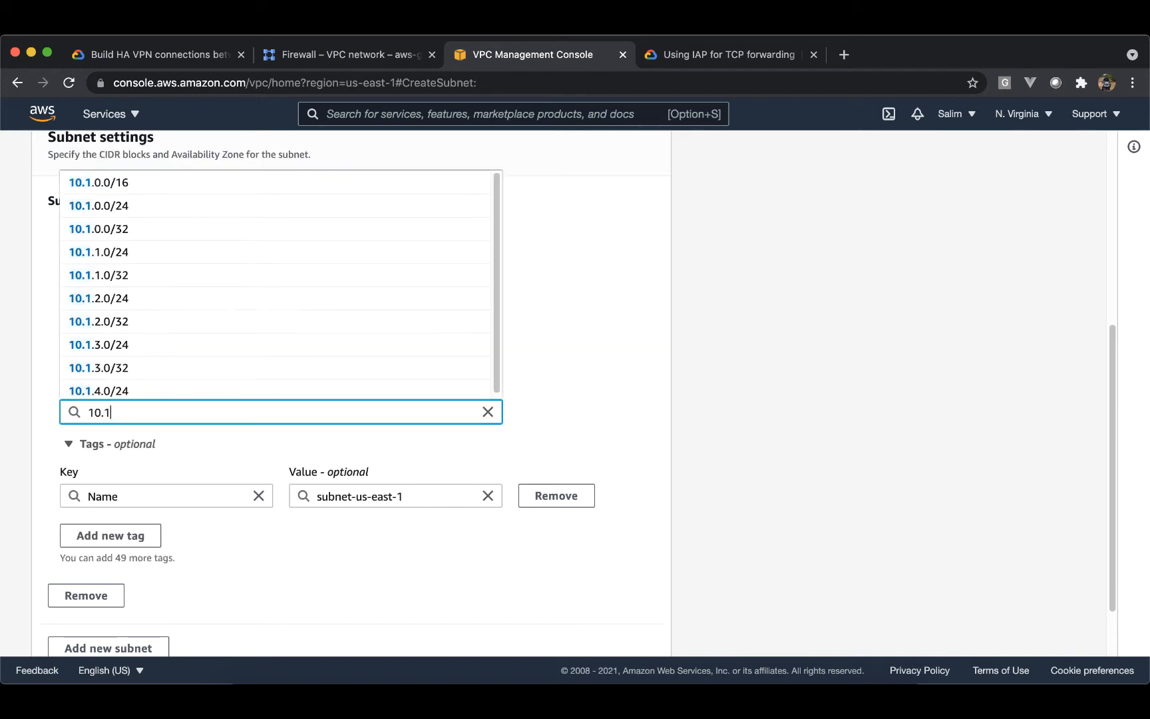
text(.0.0/1)
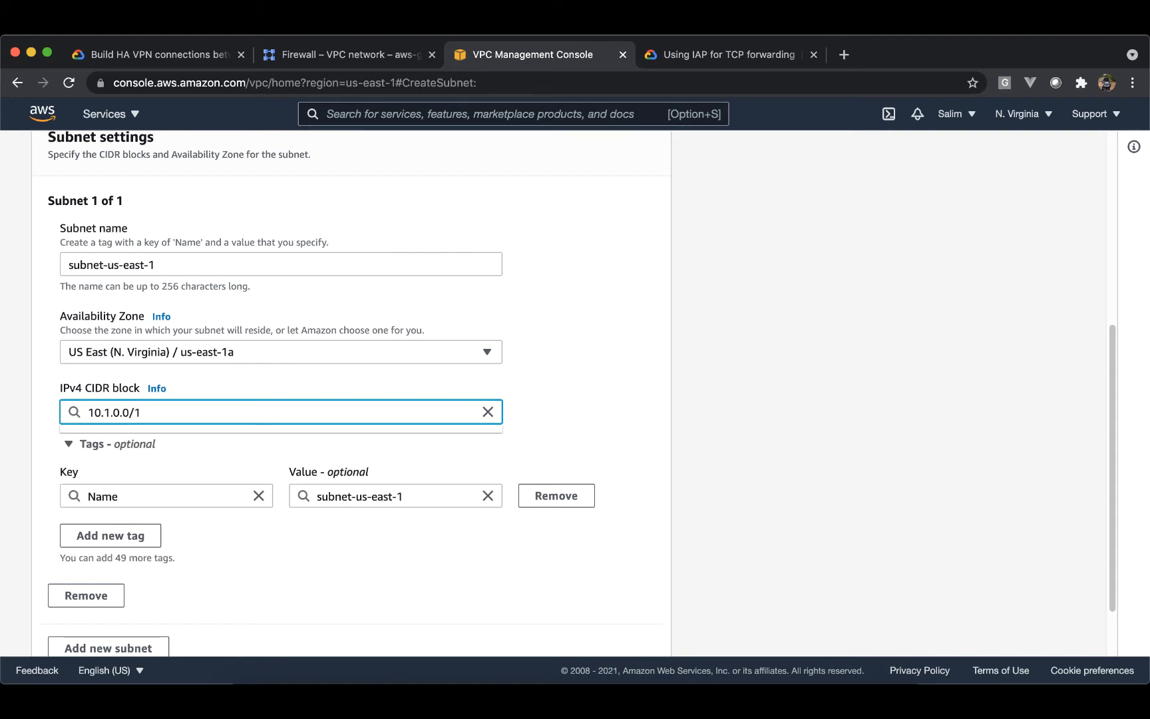
key(BackSpace)
text(24)
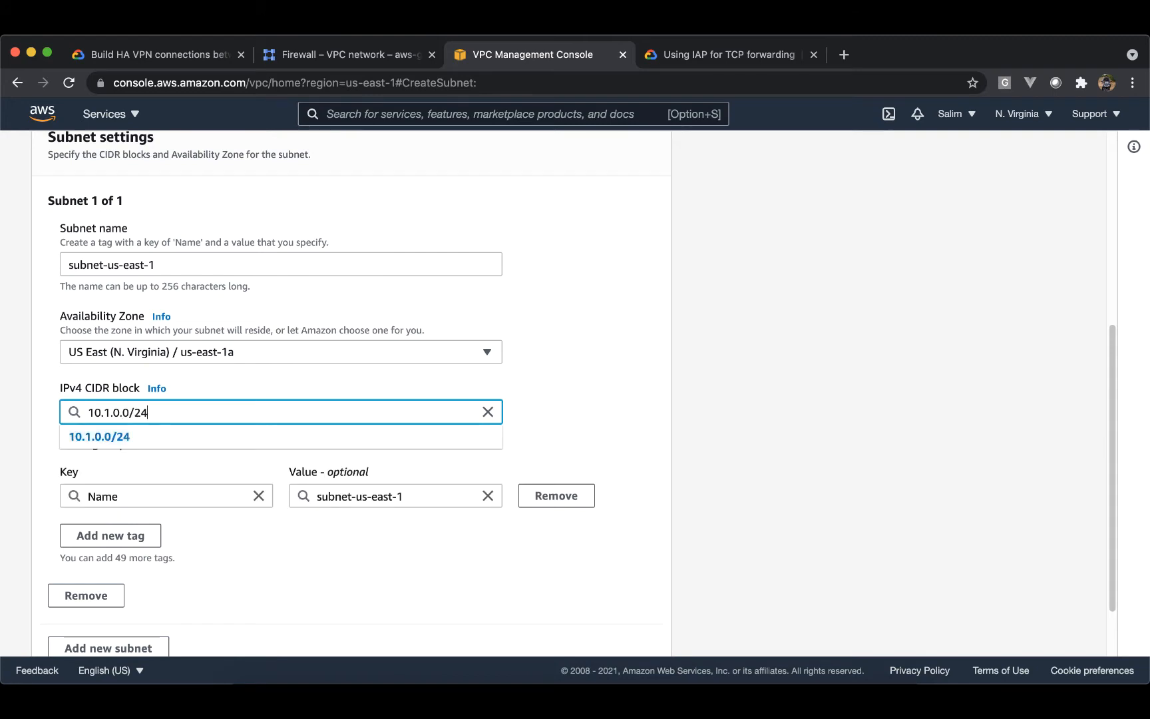
key(Tab)
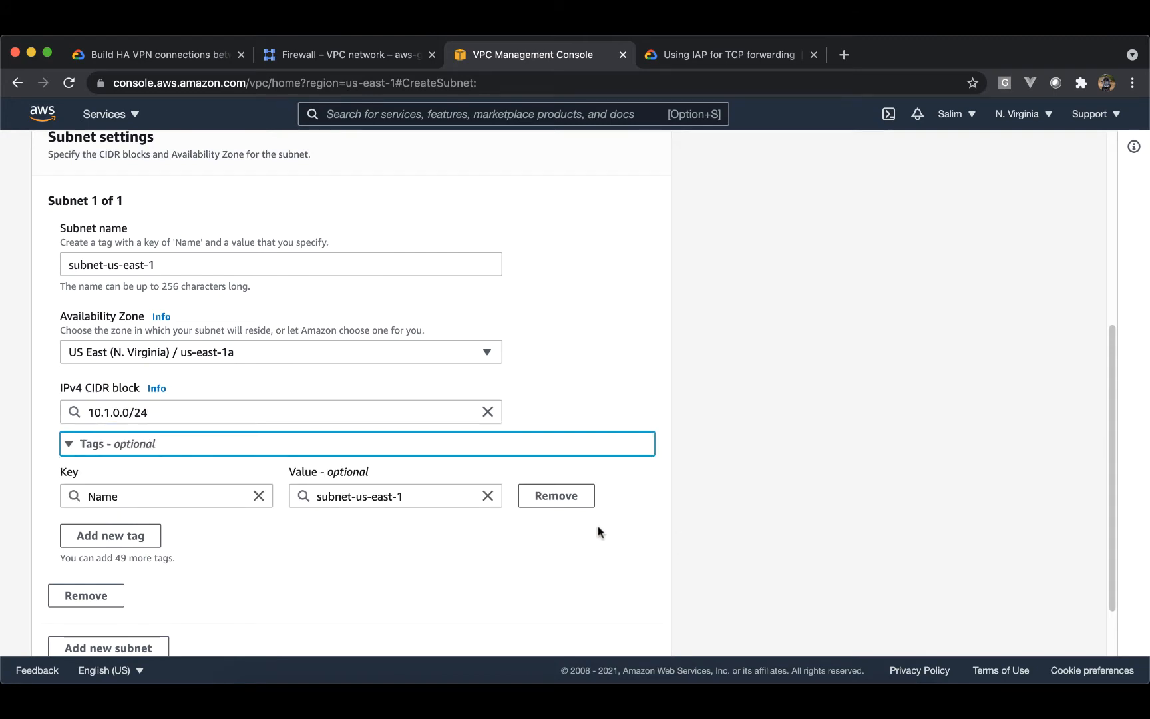
scroll(598, 531, down, 1)
scroll(598, 532, down, 2)
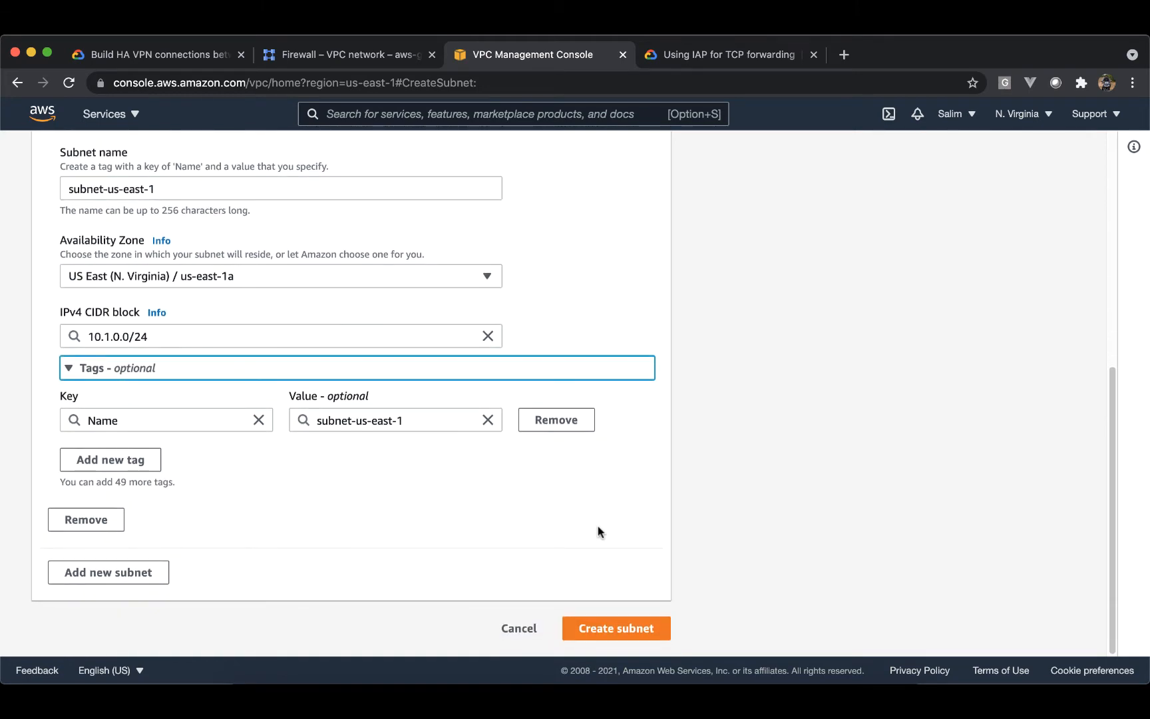
click(609, 629)
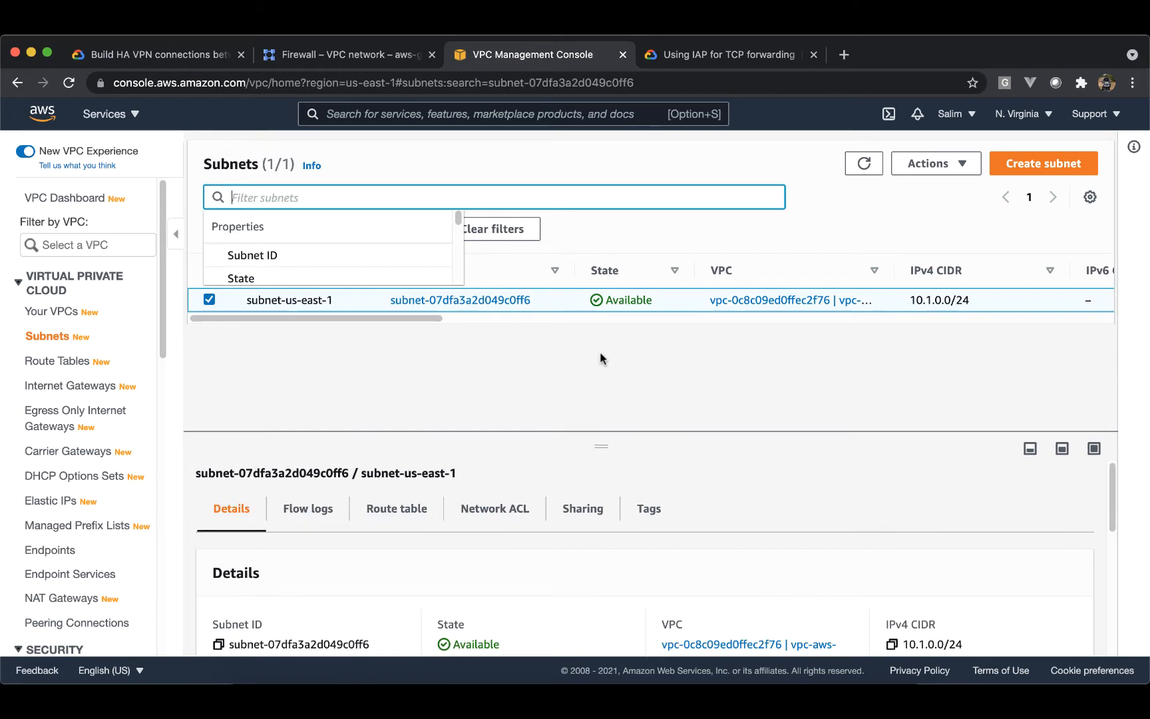
- Name the unnamed main route table of the vpc-aws-gcp-vpn VPC rt-aws-gcp-vpc
click(60, 364)
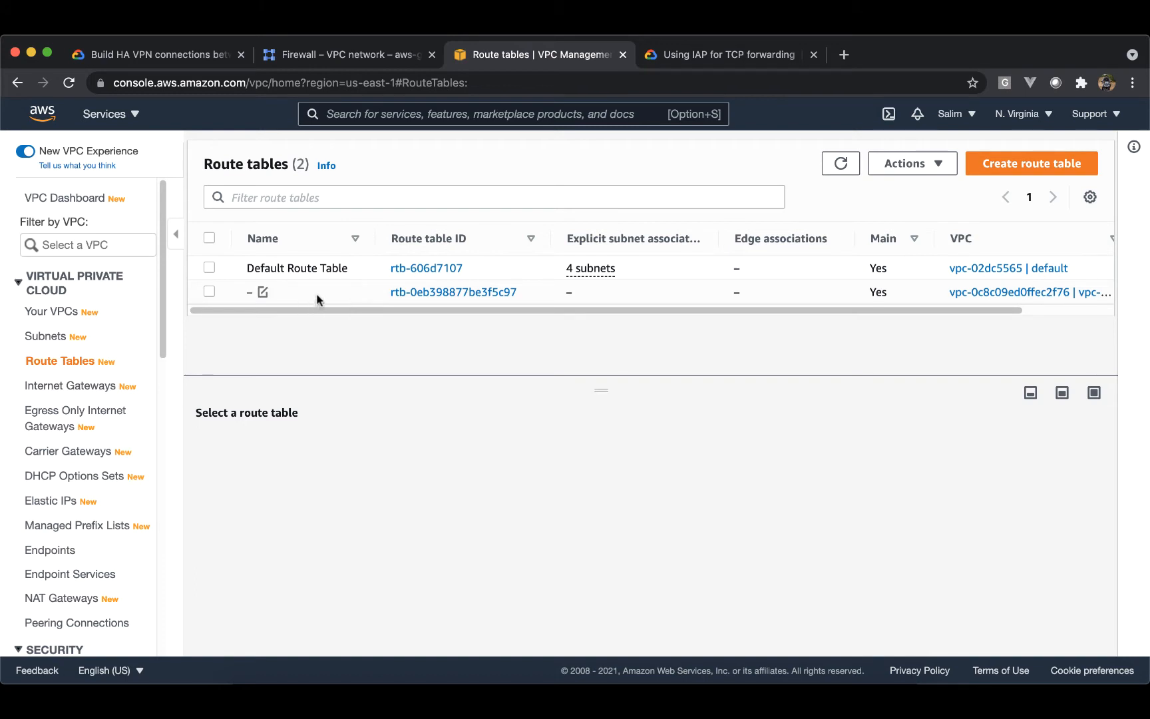
click(263, 292)
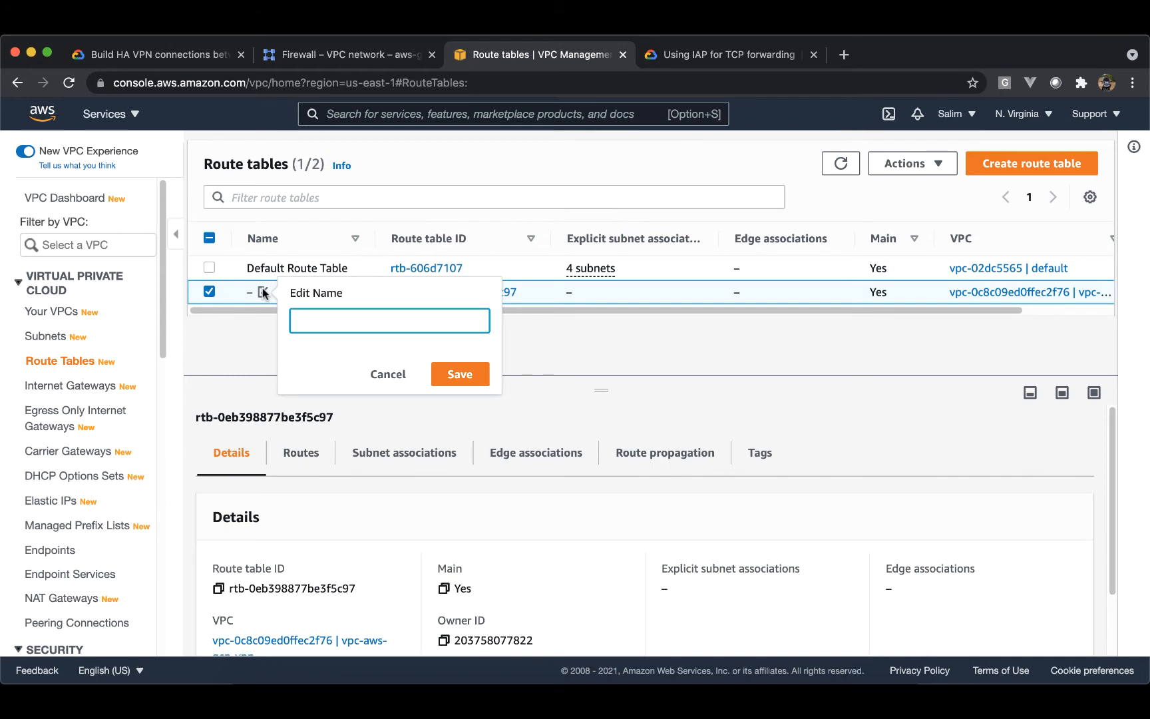
text(r)
text(t-aws-vp)
text(gcp)
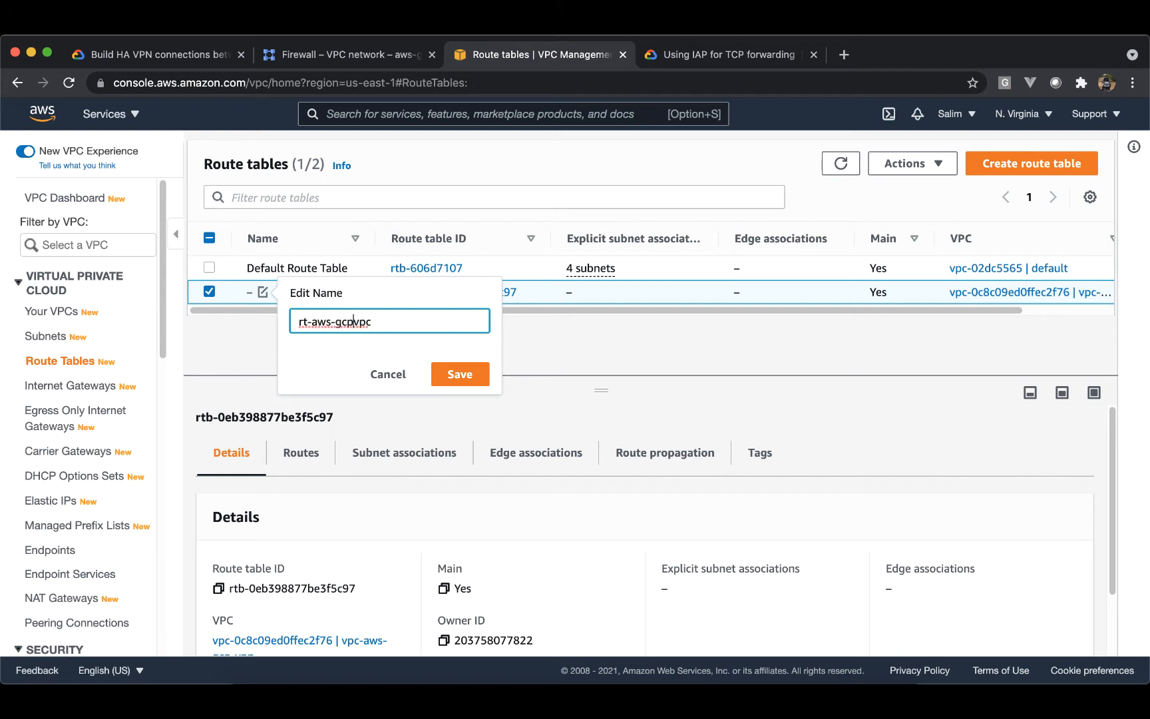
text(-)
click(458, 378)
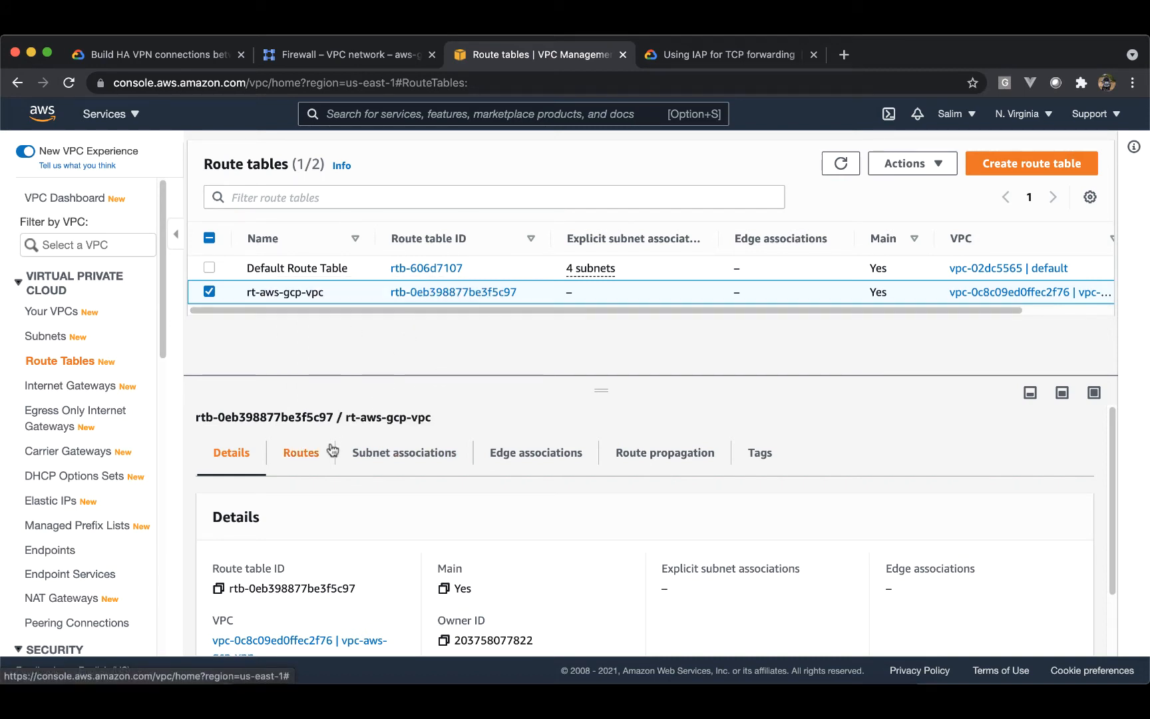
- Explicitly associate subnet-us-east-1 with the rt-aws-gcp-vpc route table and save the association
click(391, 459)
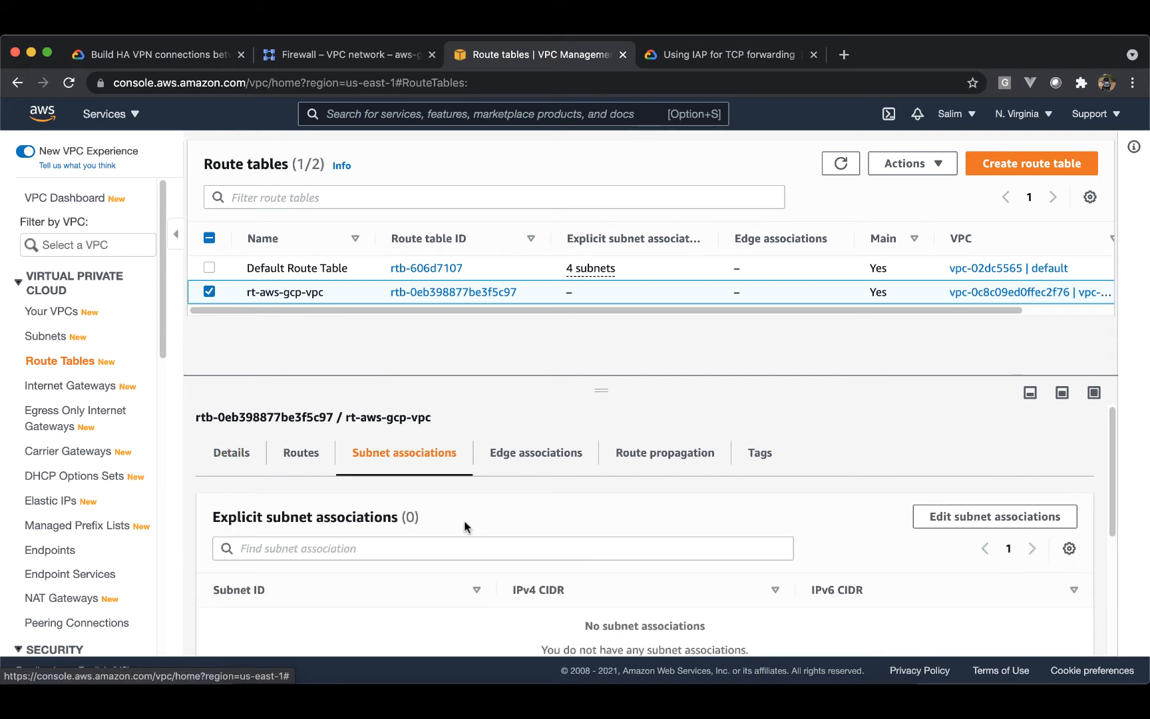
scroll(466, 532, down, 3)
scroll(412, 539, down, 3)
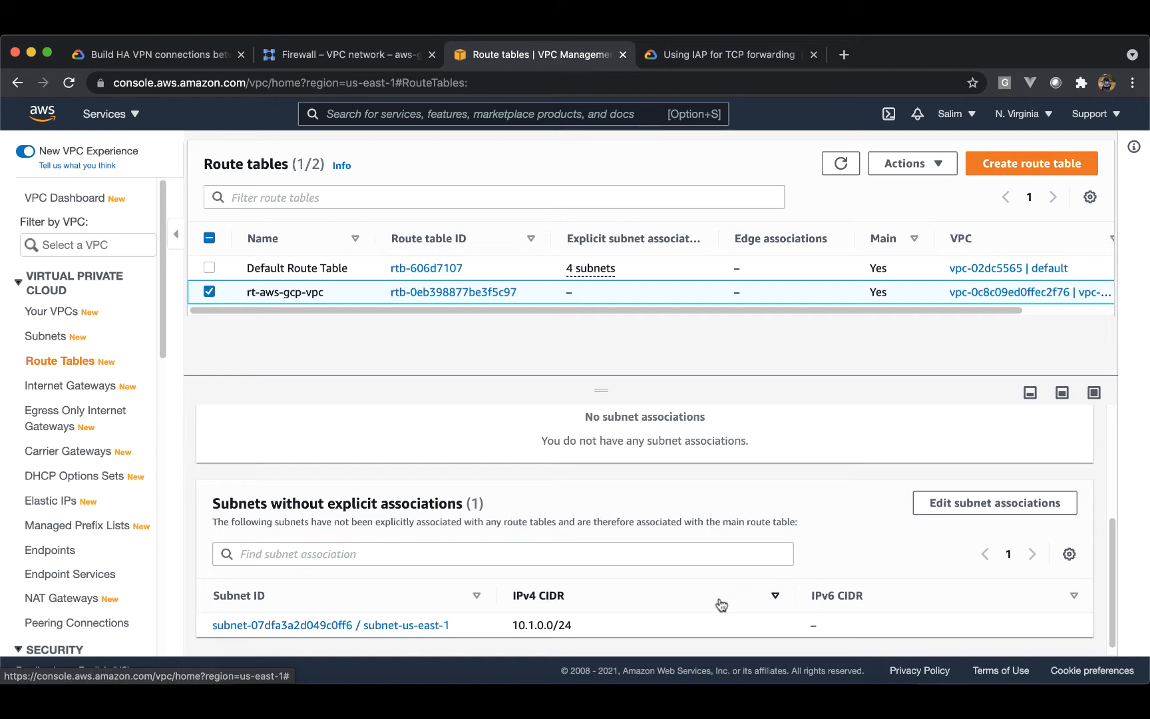
click(972, 505)
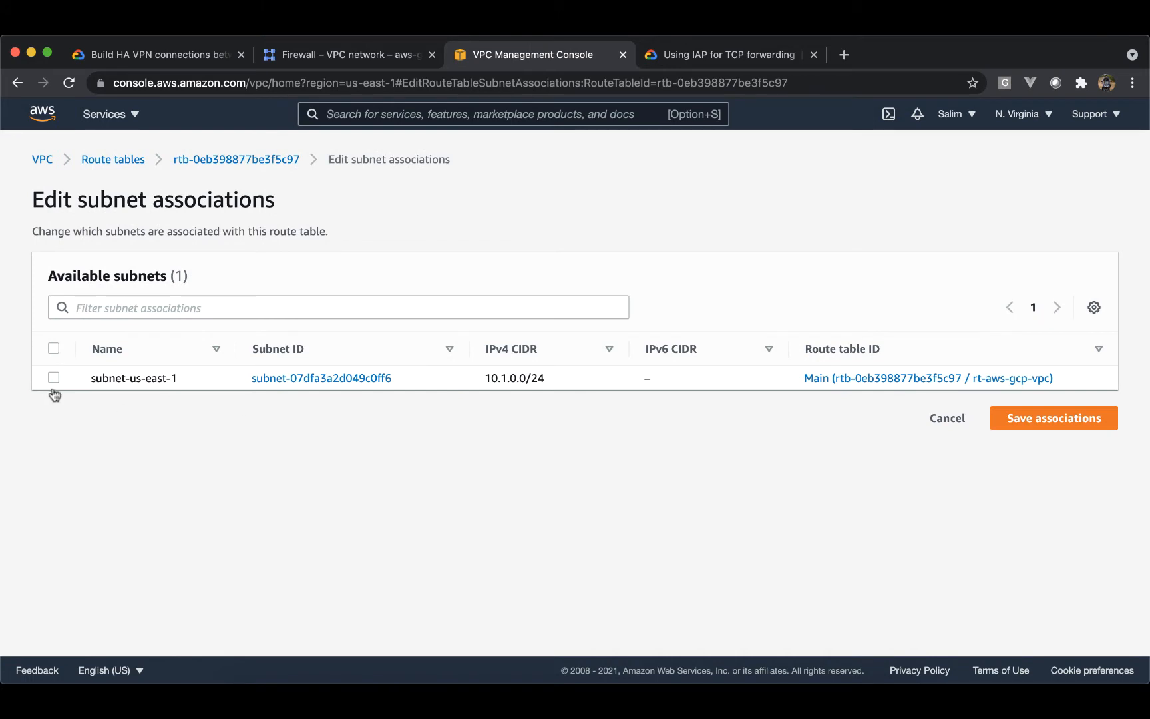
click(53, 379)
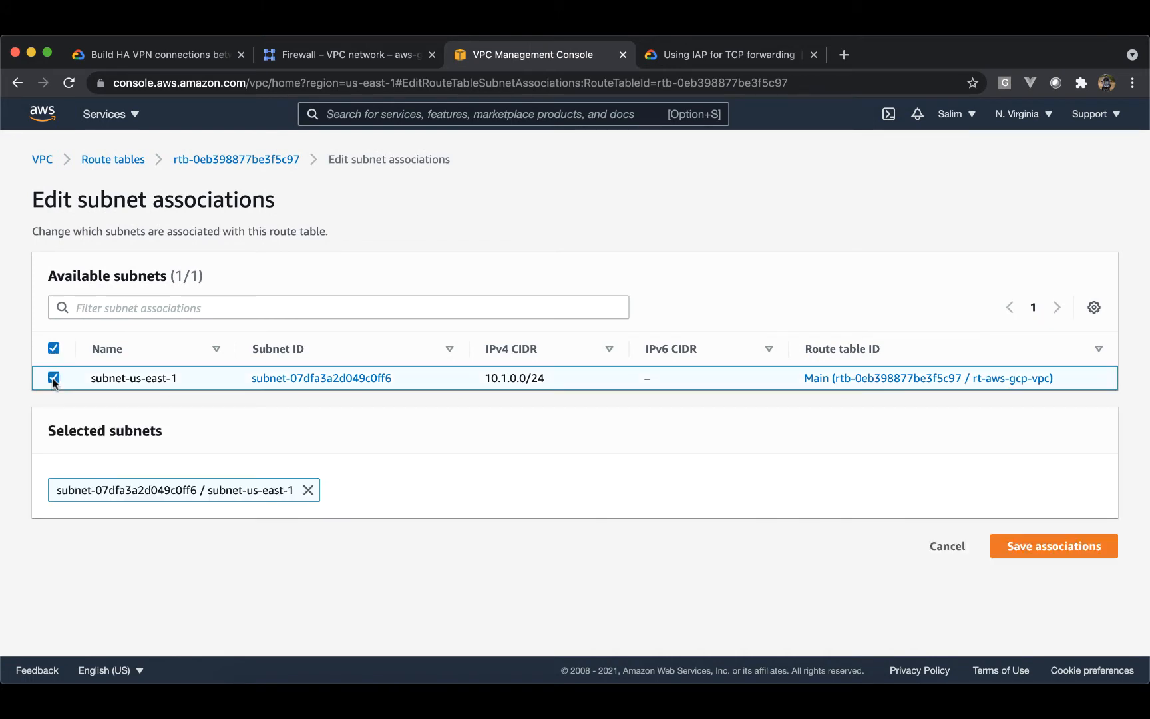
click(1026, 550)
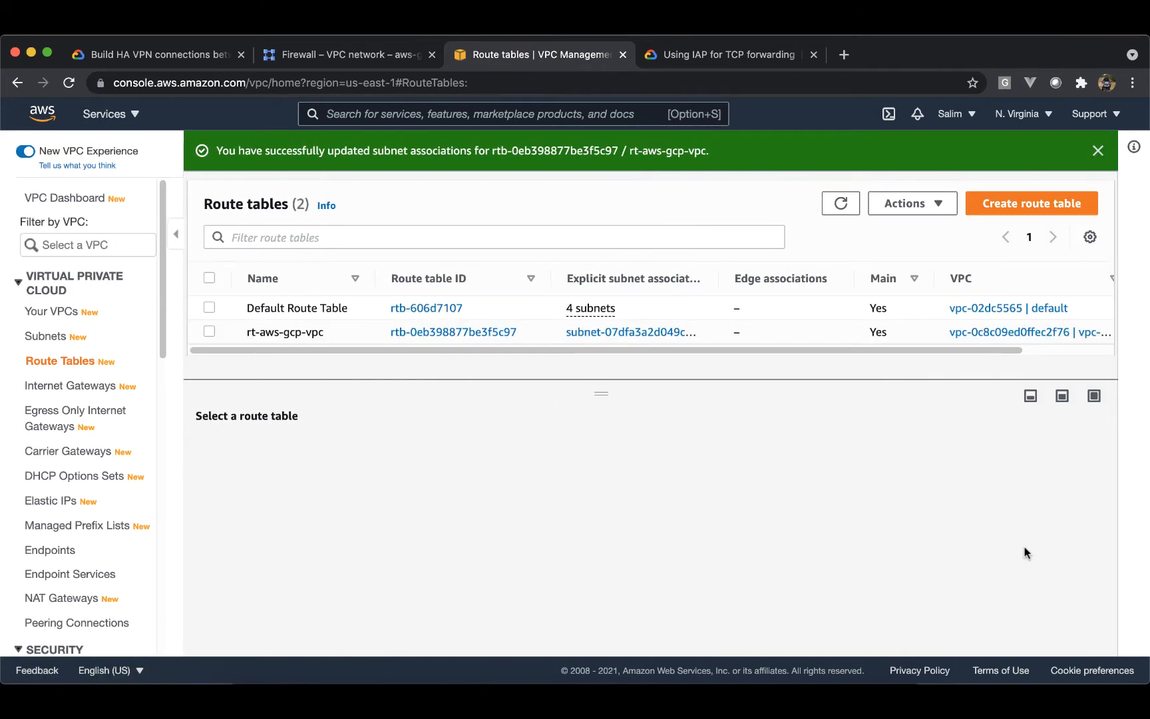
- Review the explicit subnet associations and the existing routes of the rt-aws-gcp-vpc route table
click(209, 332)
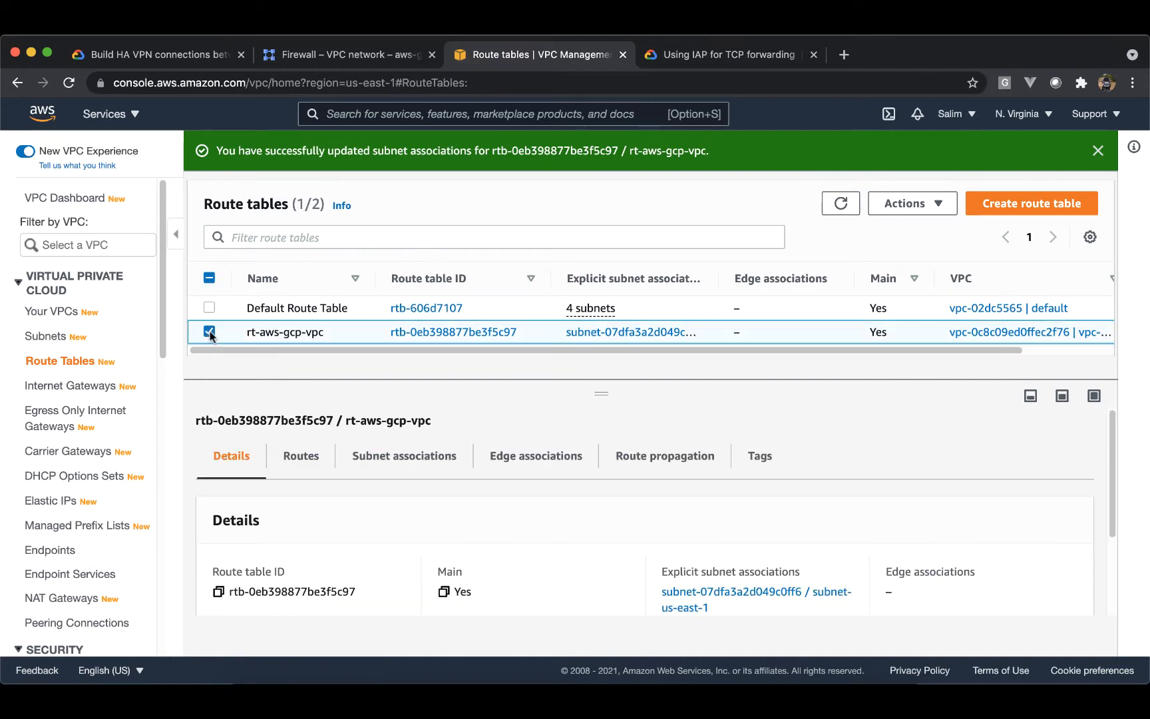
click(388, 463)
scroll(453, 533, down, 3)
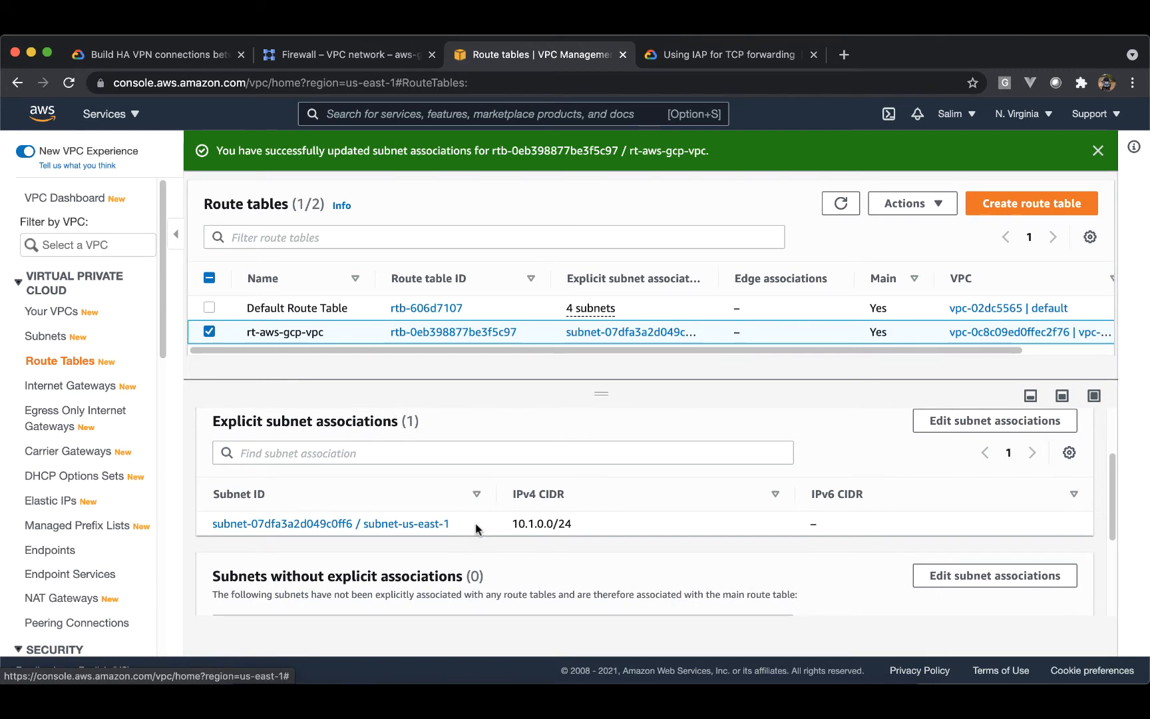
scroll(466, 513, up, 3)
click(295, 458)
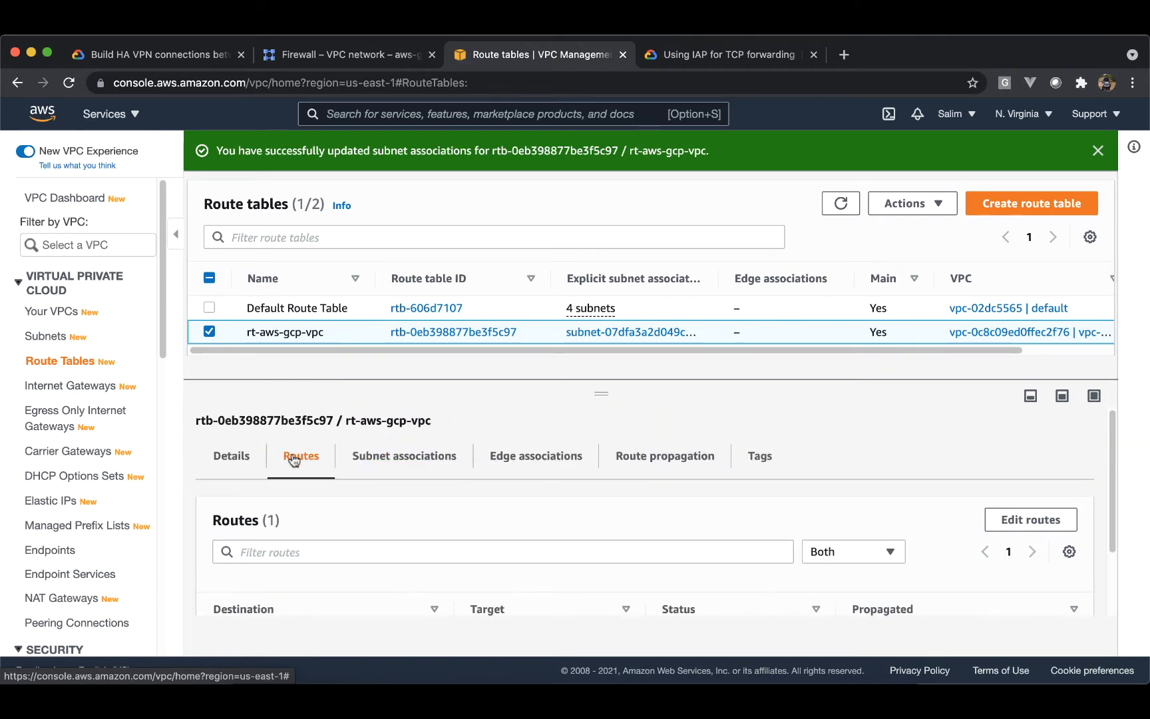
scroll(462, 560, down, 2)
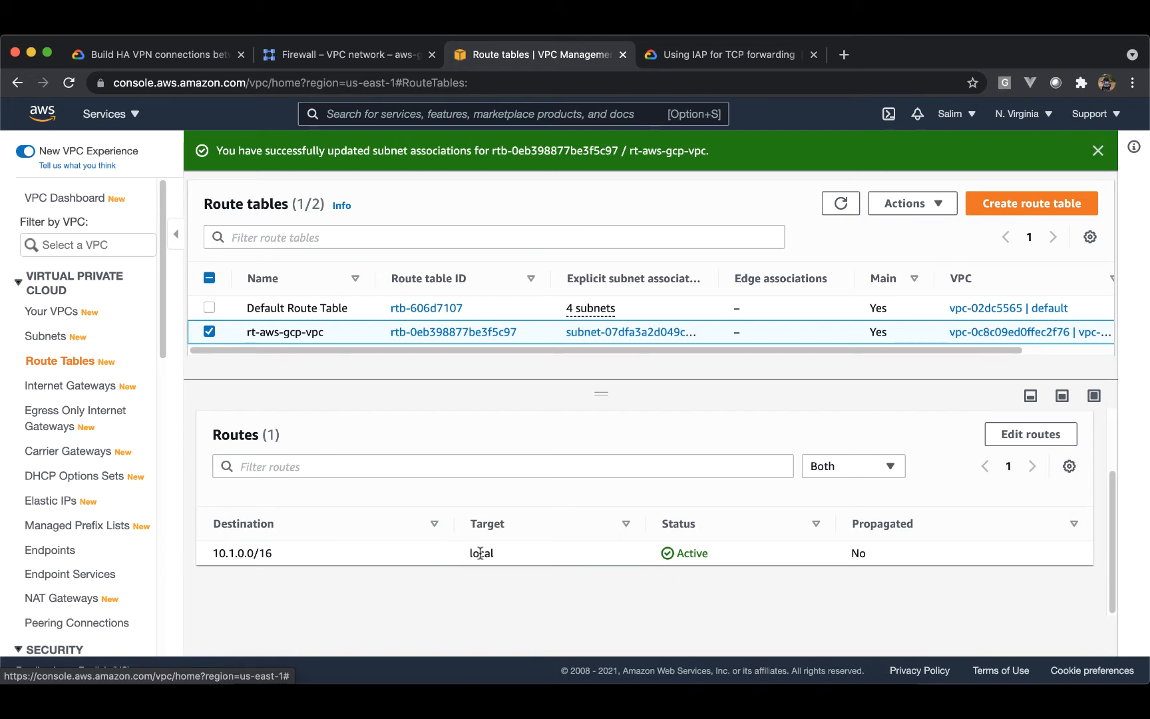
drag(229, 554, 257, 553)
click(257, 553)
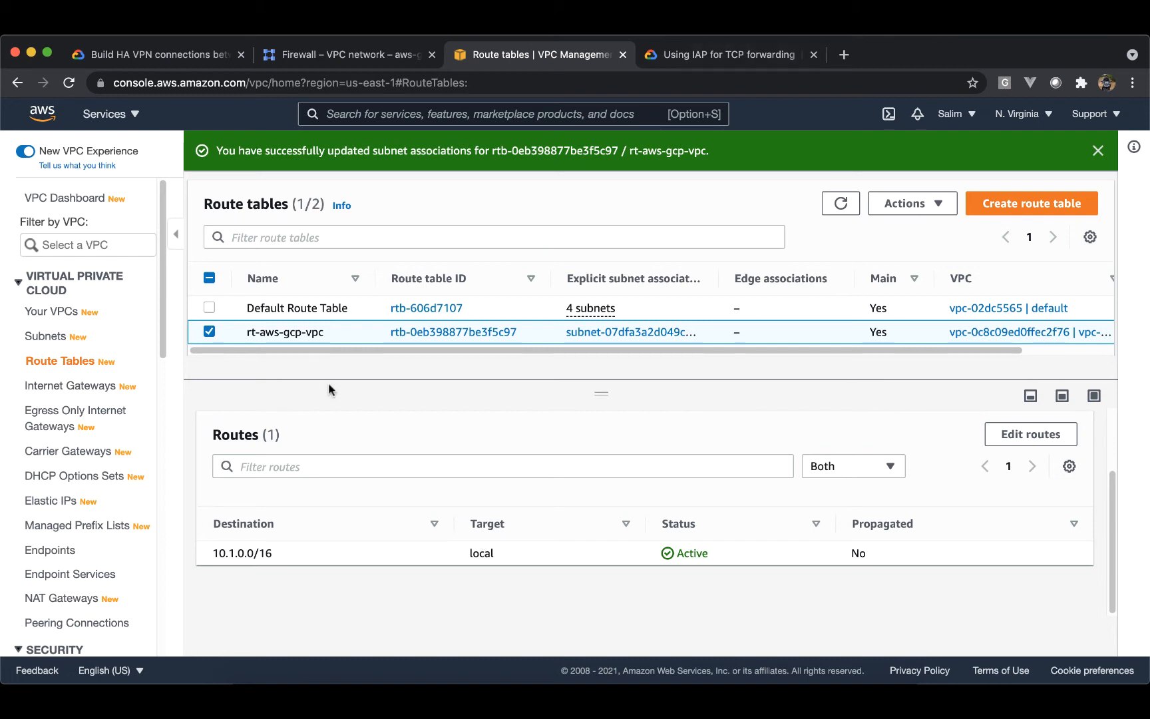
- Create an internet gateway with the name tag igw-aws-gcp-vpn
click(103, 388)
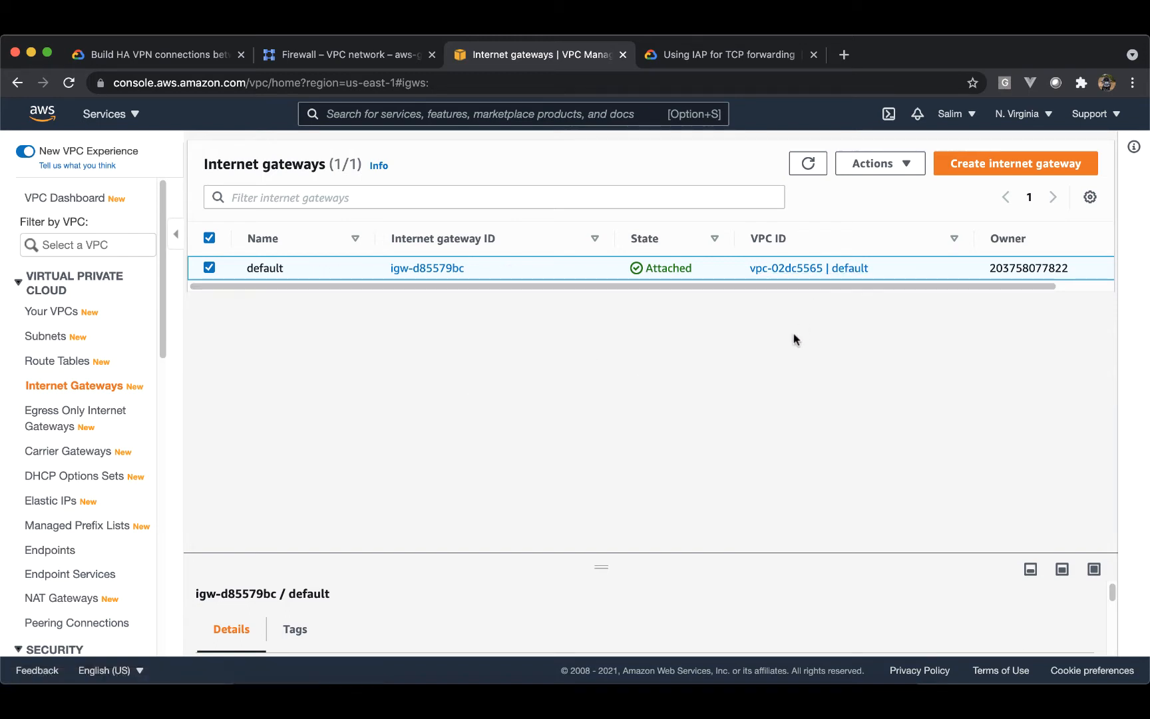
click(981, 172)
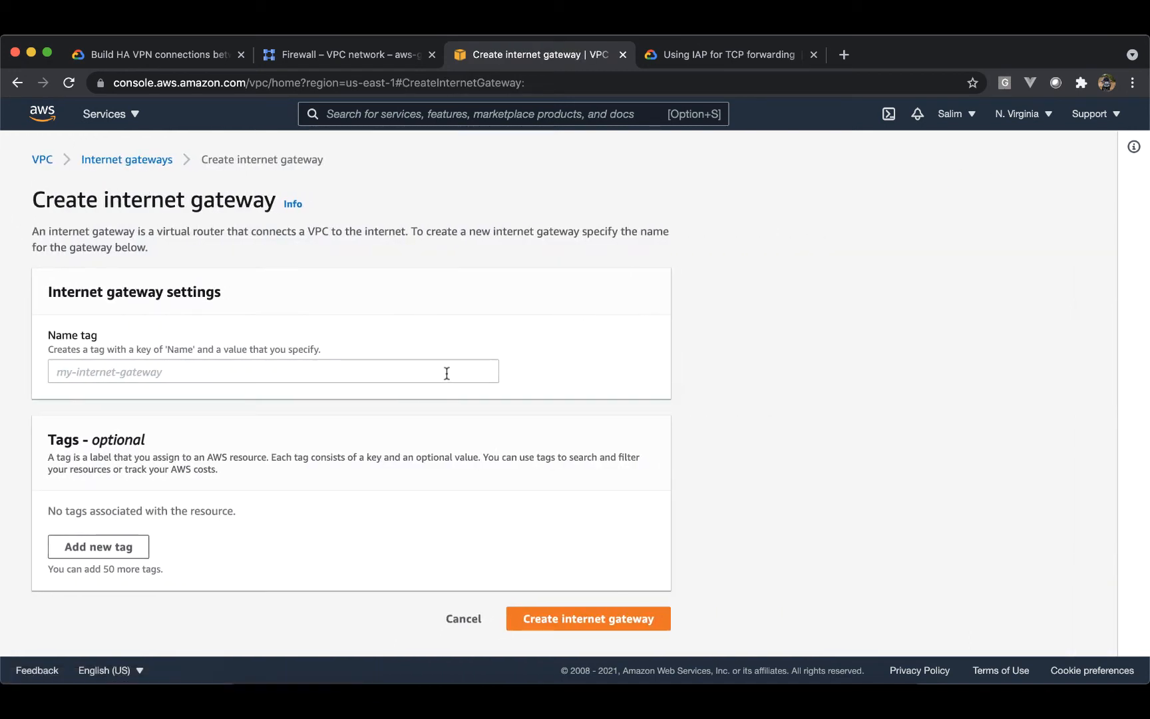
click(447, 374)
text(igw)
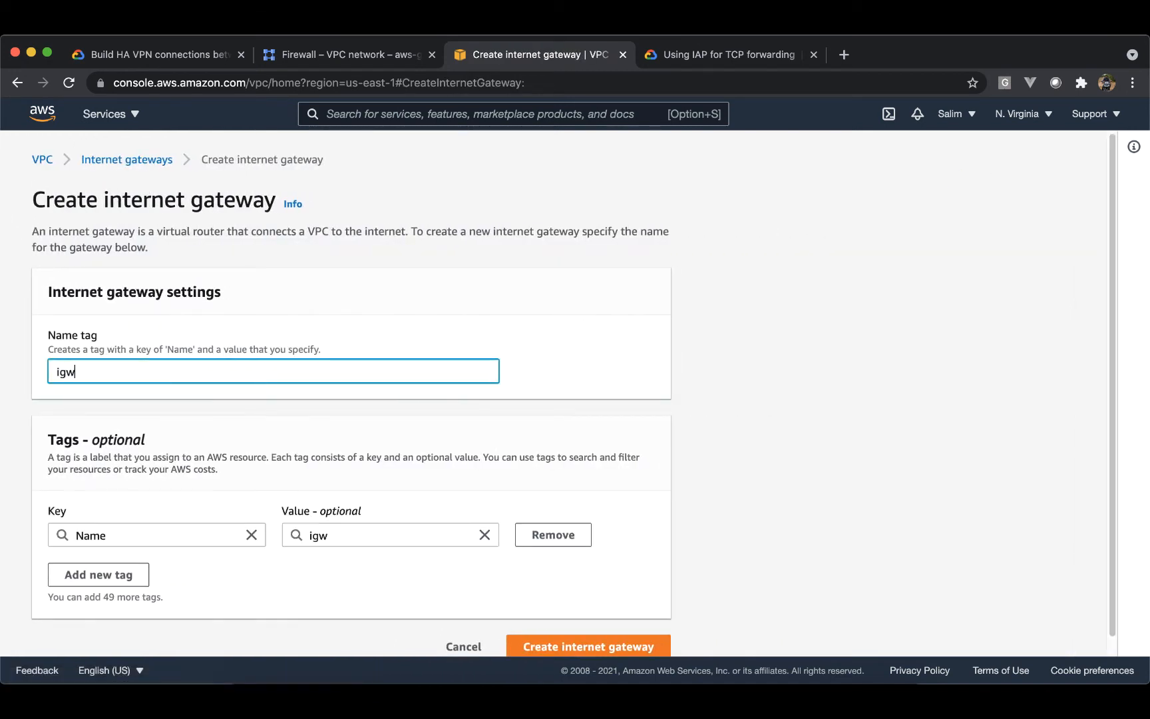
text(-aws-gcp-vpn)
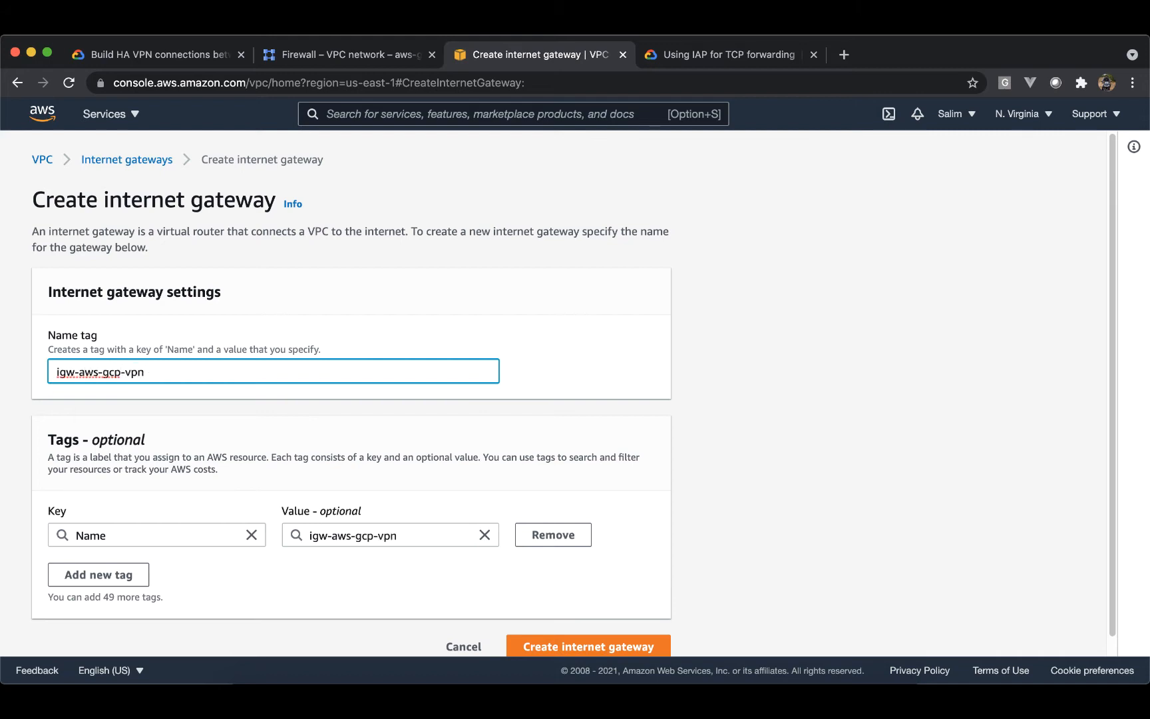
scroll(451, 380, down, 1)
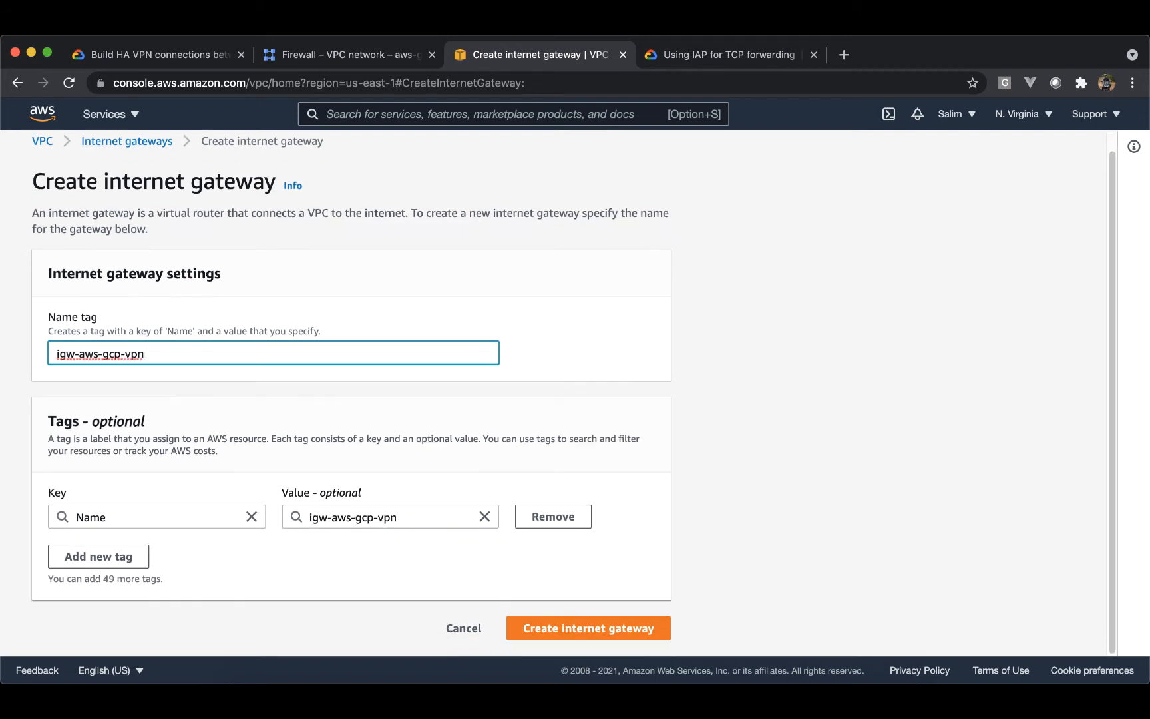
click(607, 630)
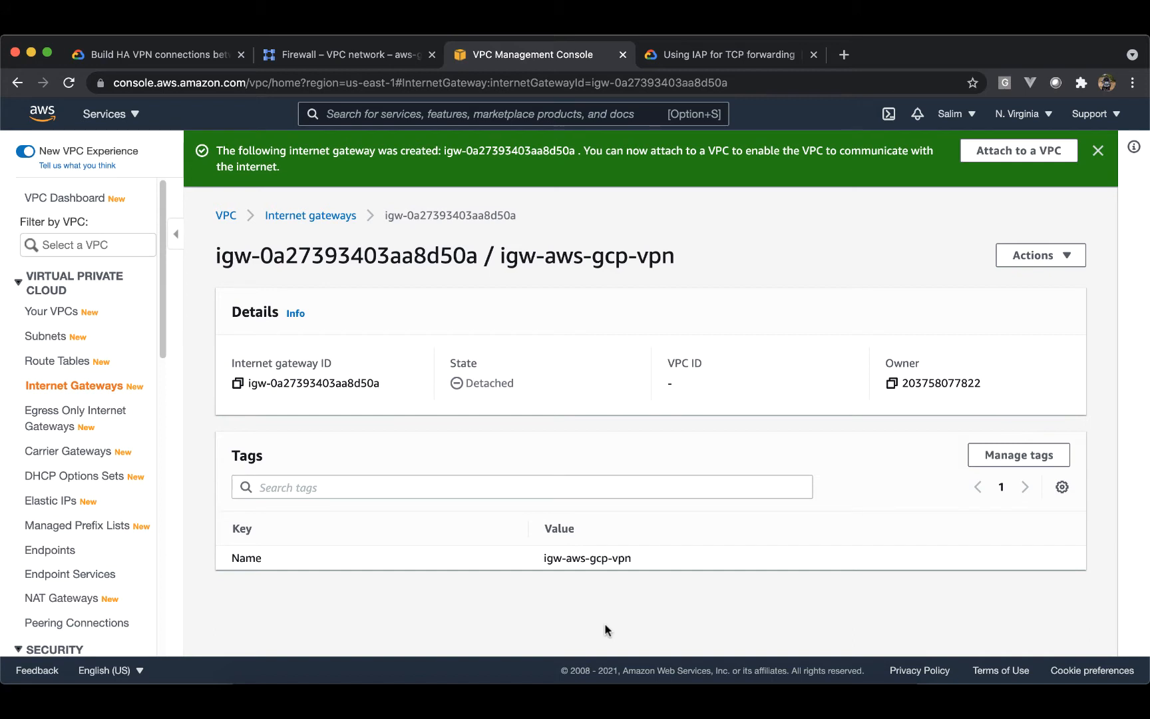
- Attach the igw-aws-gcp-vpn internet gateway to the vpc-aws-gcp-vpn VPC
click(1007, 159)
click(451, 345)
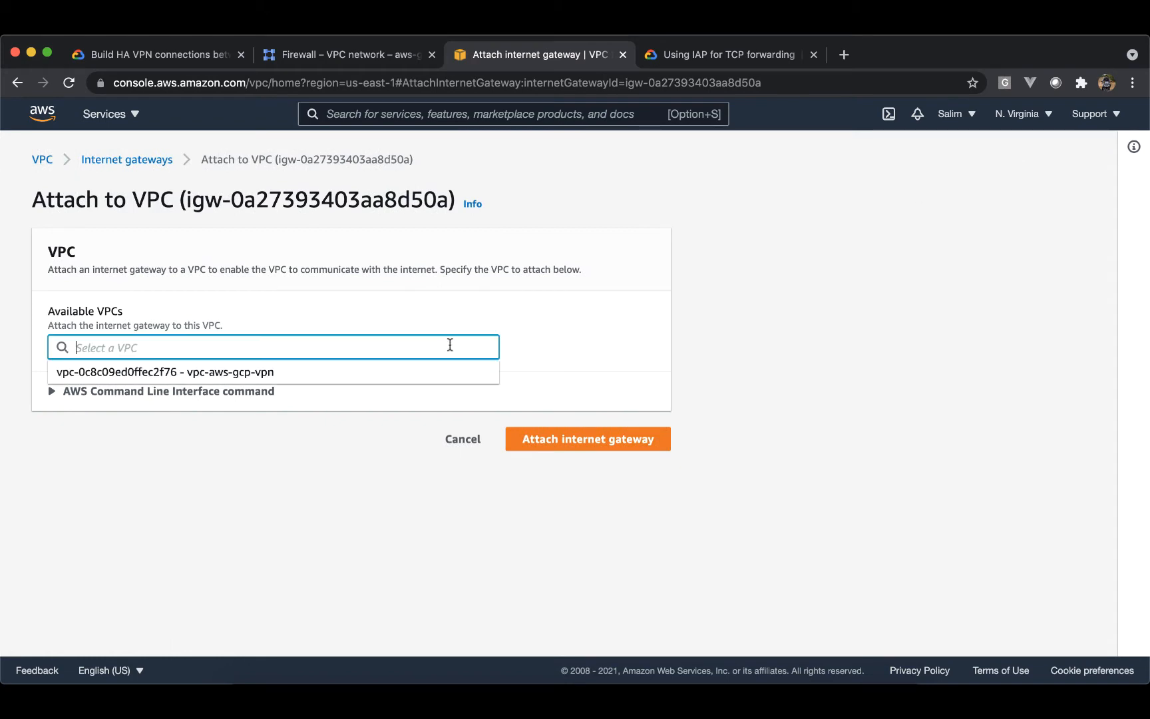
click(412, 377)
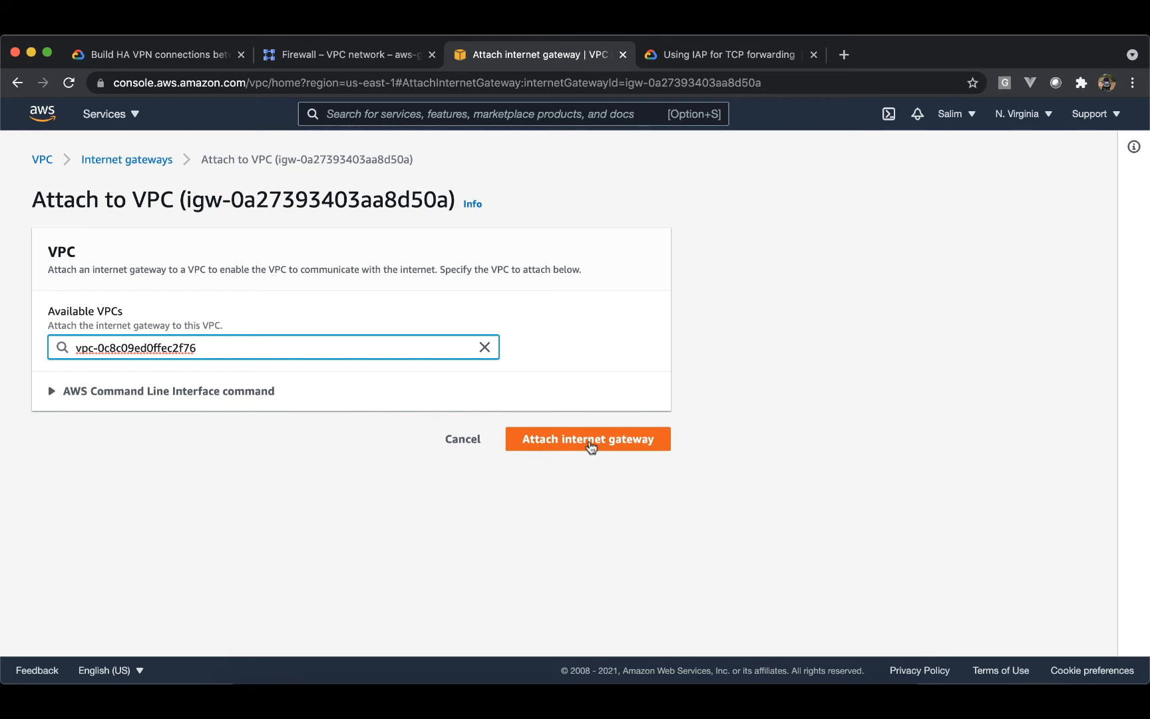
click(590, 440)
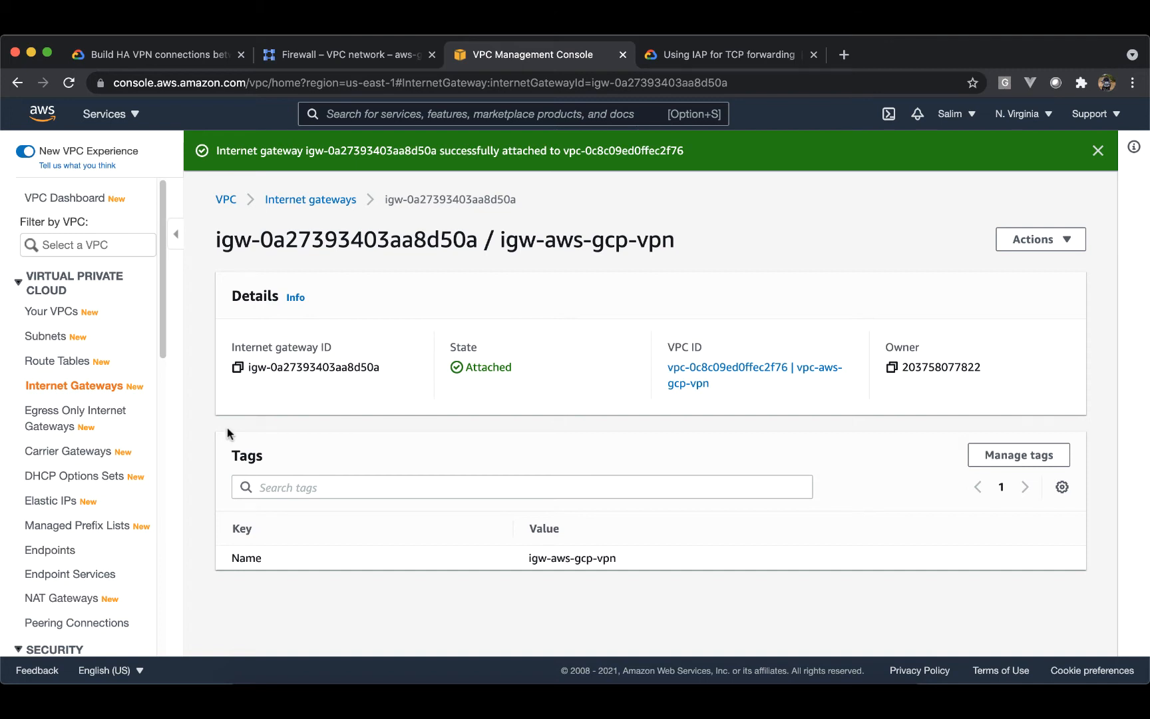
- Add a route with destination 0.0.0.0/0 to the rt-aws-gcp-vpc route table
click(62, 361)
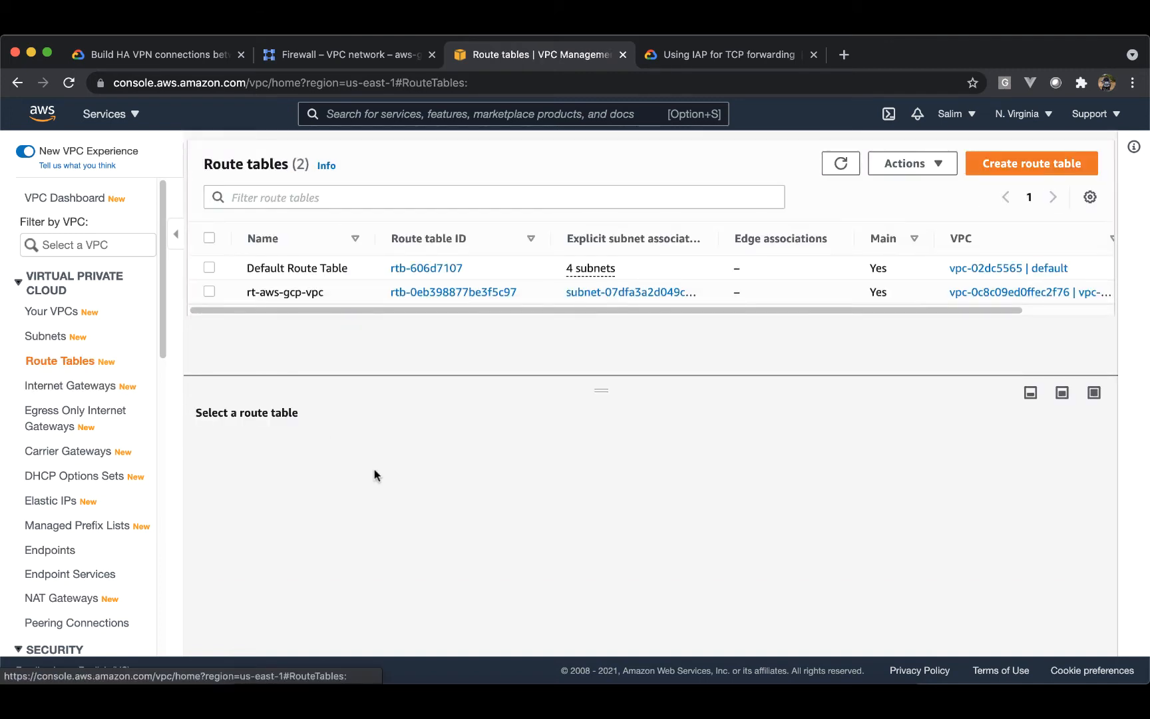
click(209, 292)
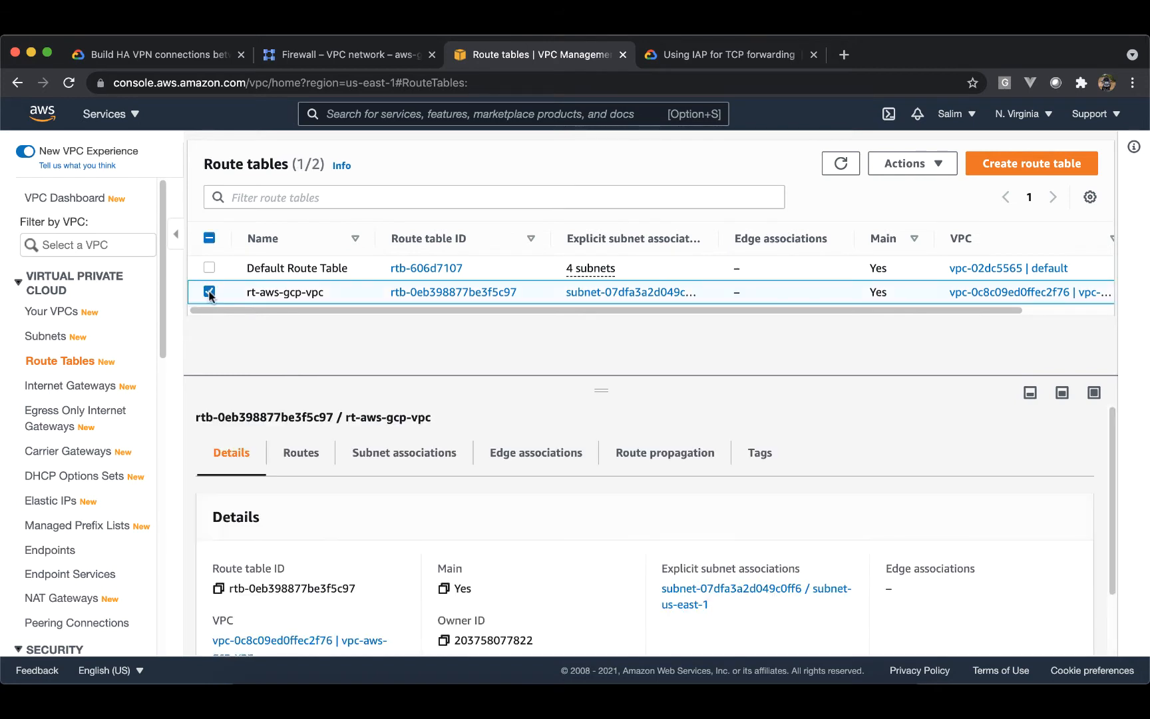
click(308, 454)
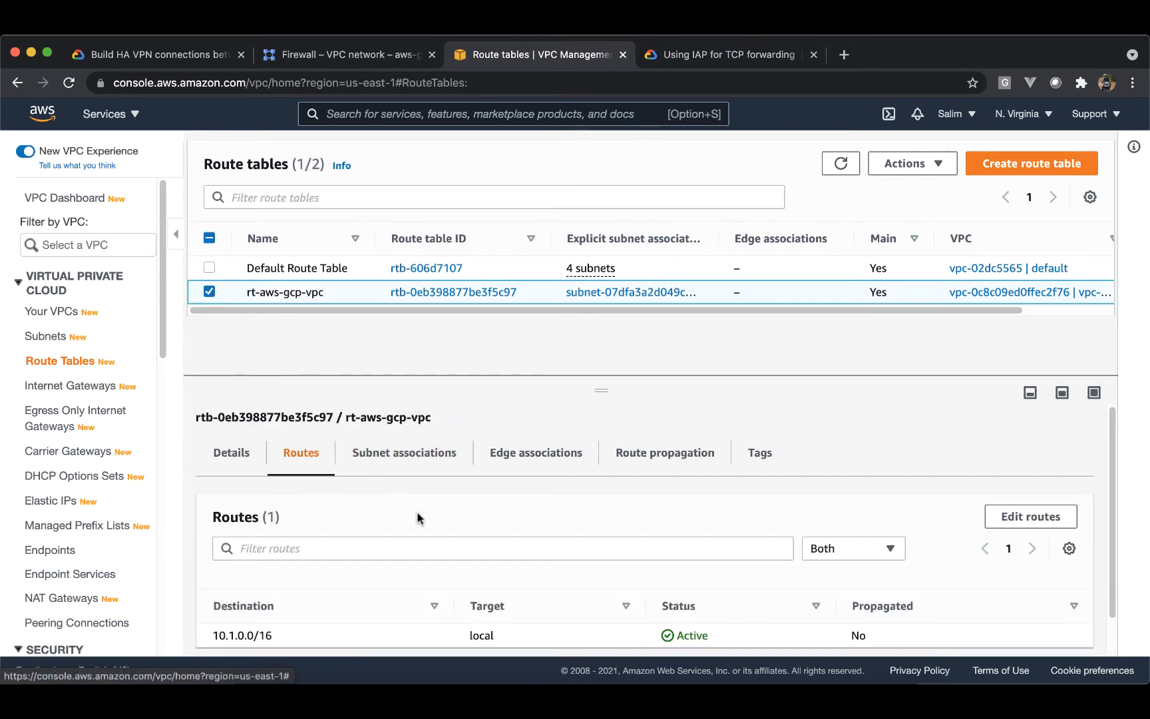
scroll(420, 523, down, 1)
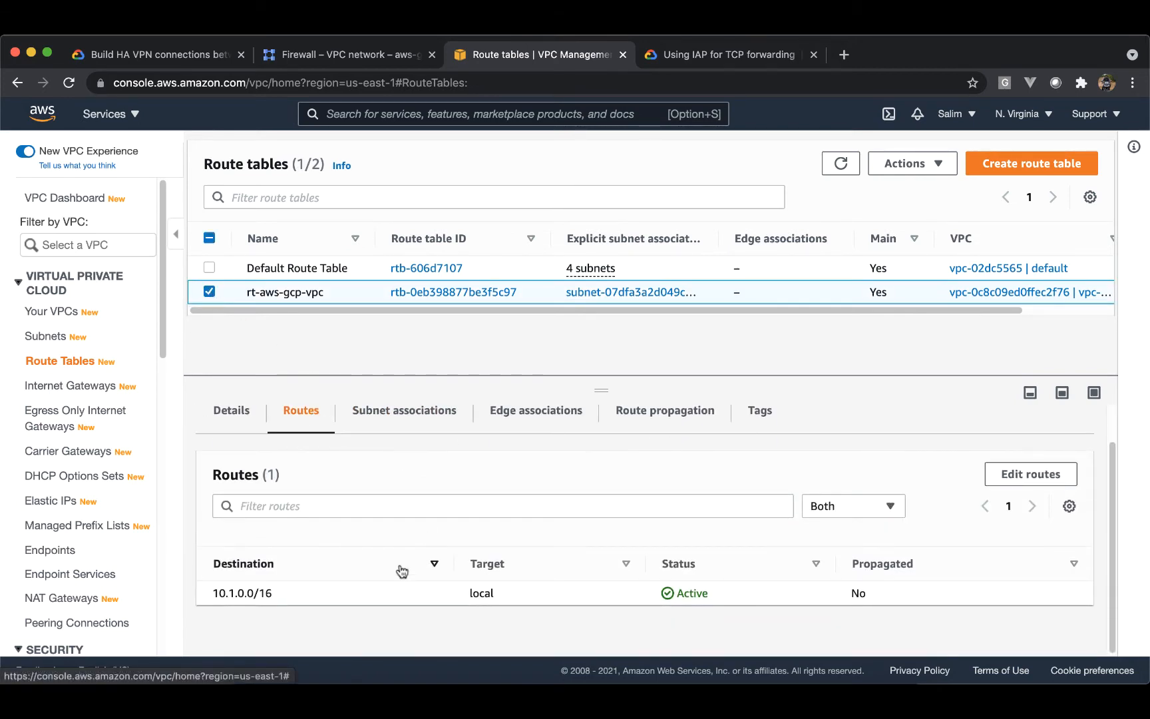
double_click(482, 593)
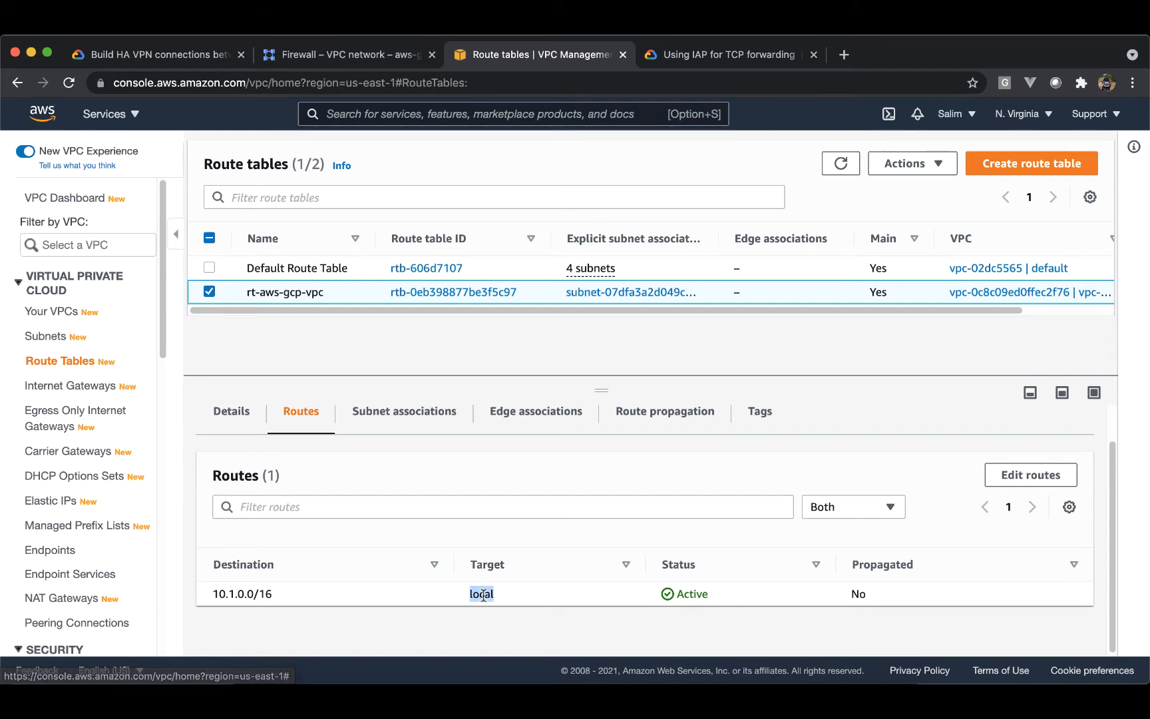
click(544, 595)
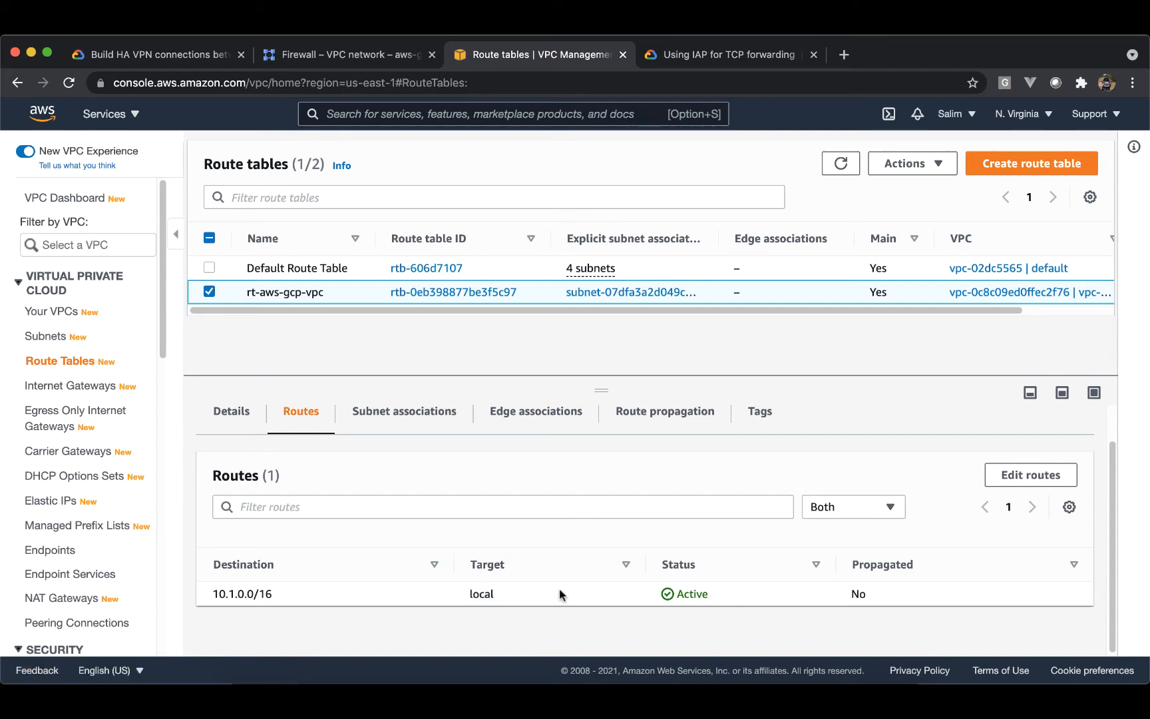
click(1002, 489)
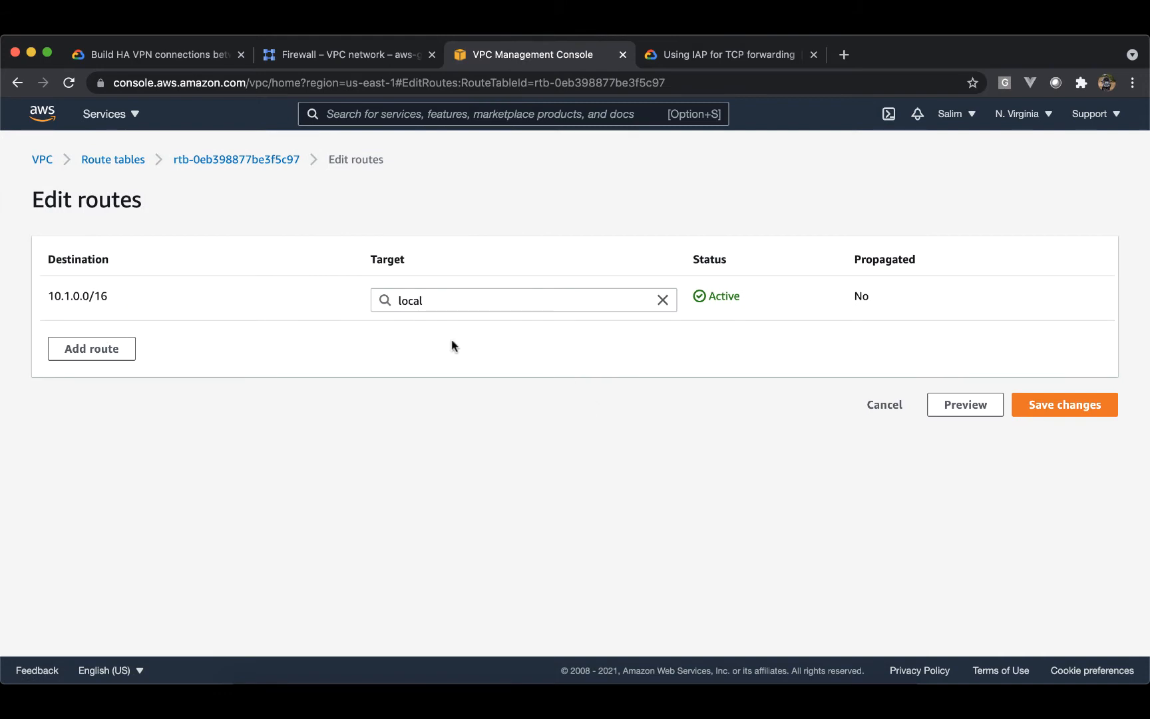
click(113, 356)
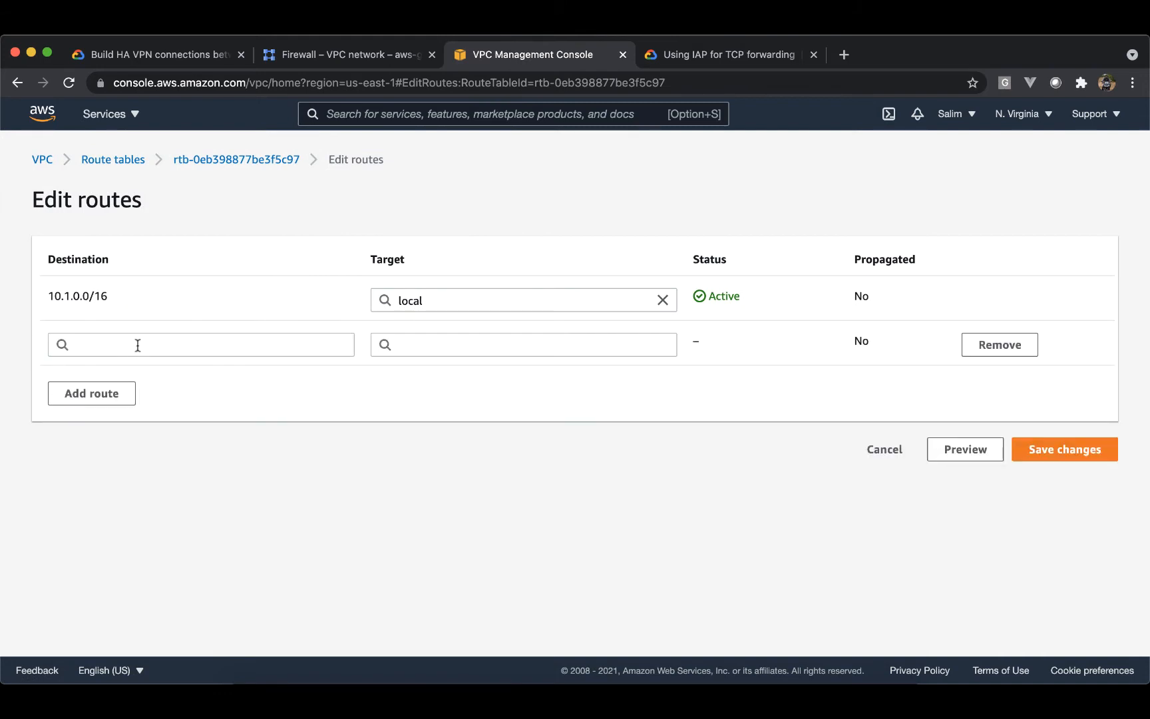
click(137, 345)
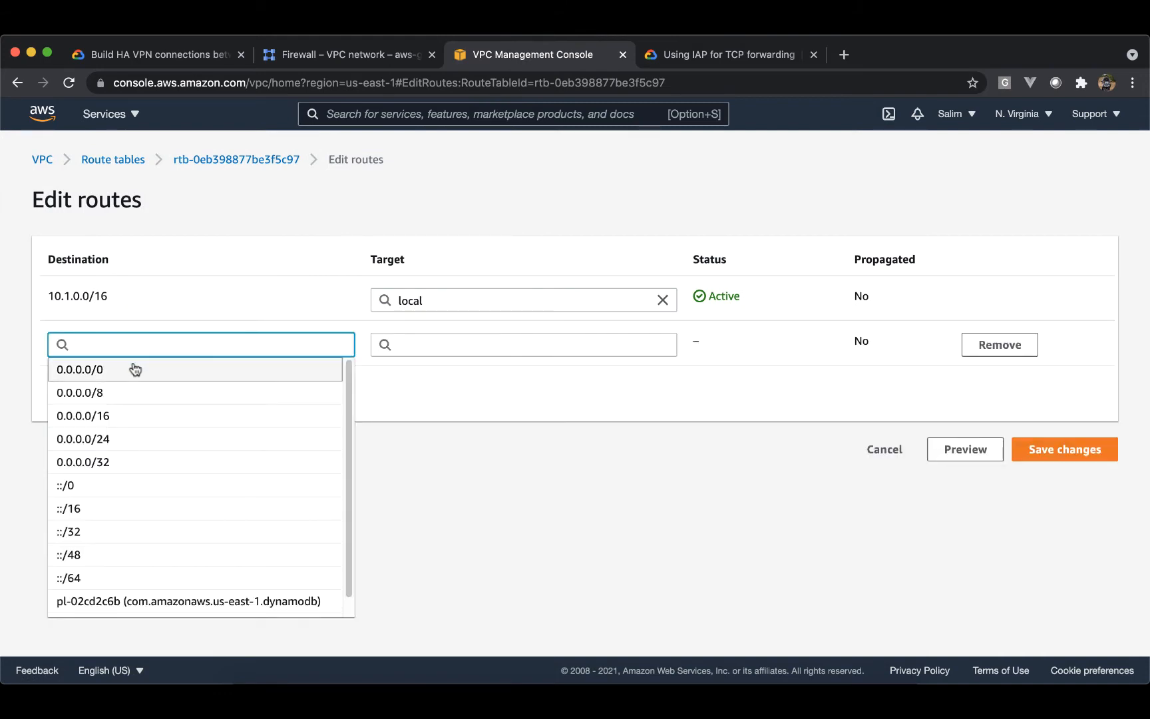
click(136, 370)
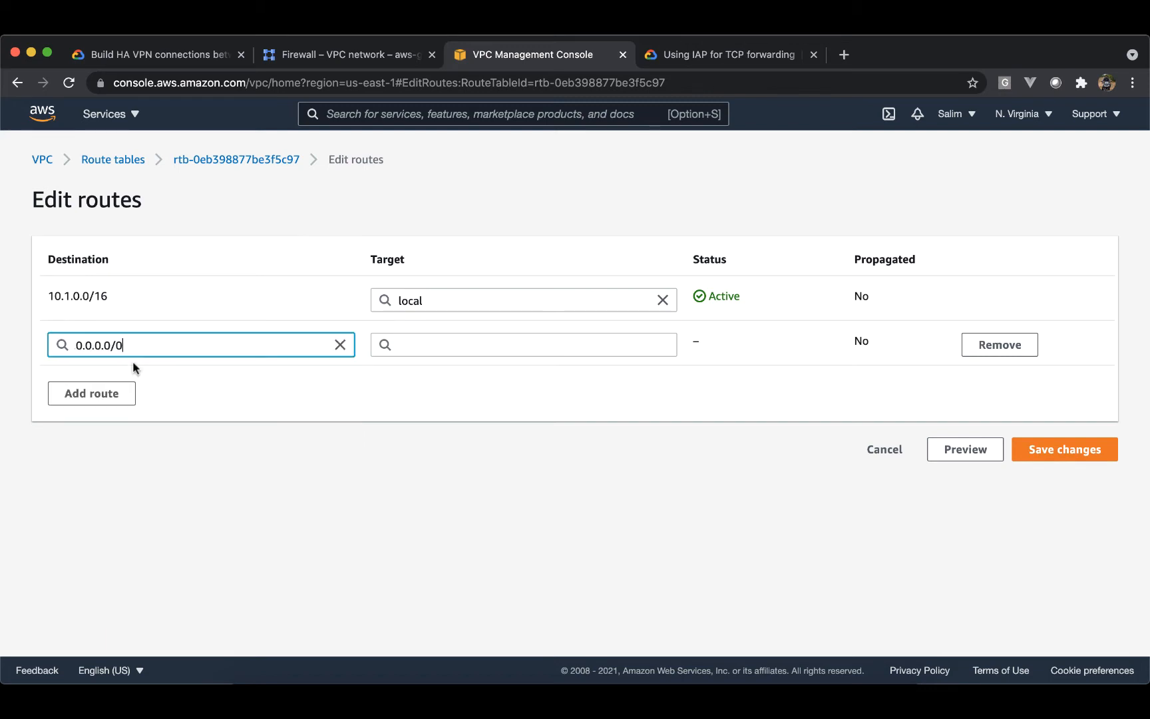
- Set the new route's target to the igw-aws-gcp-vpn internet gateway and save the route changes
click(440, 344)
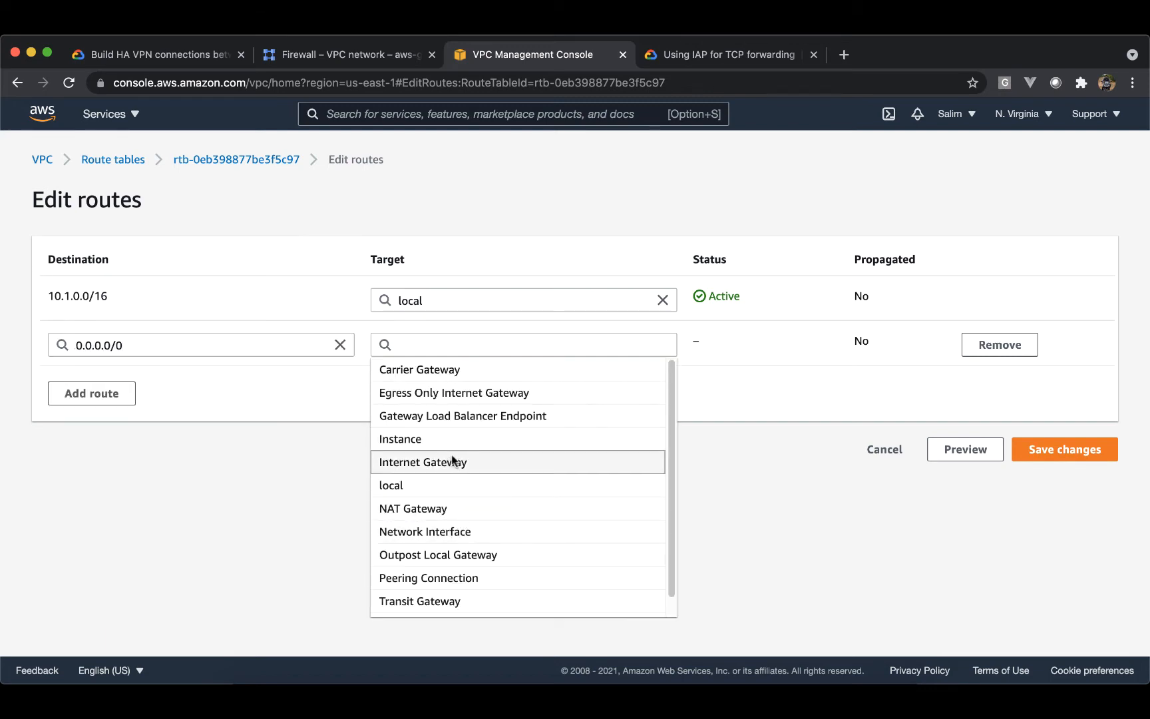
click(452, 460)
click(450, 370)
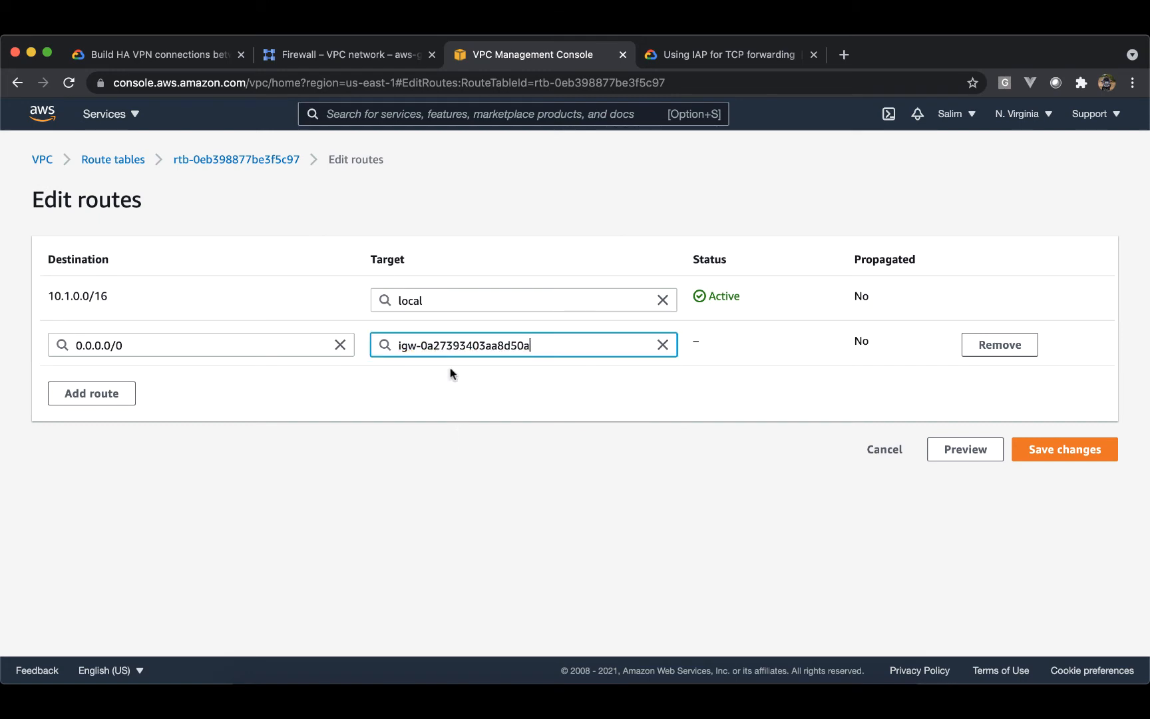
click(1044, 451)
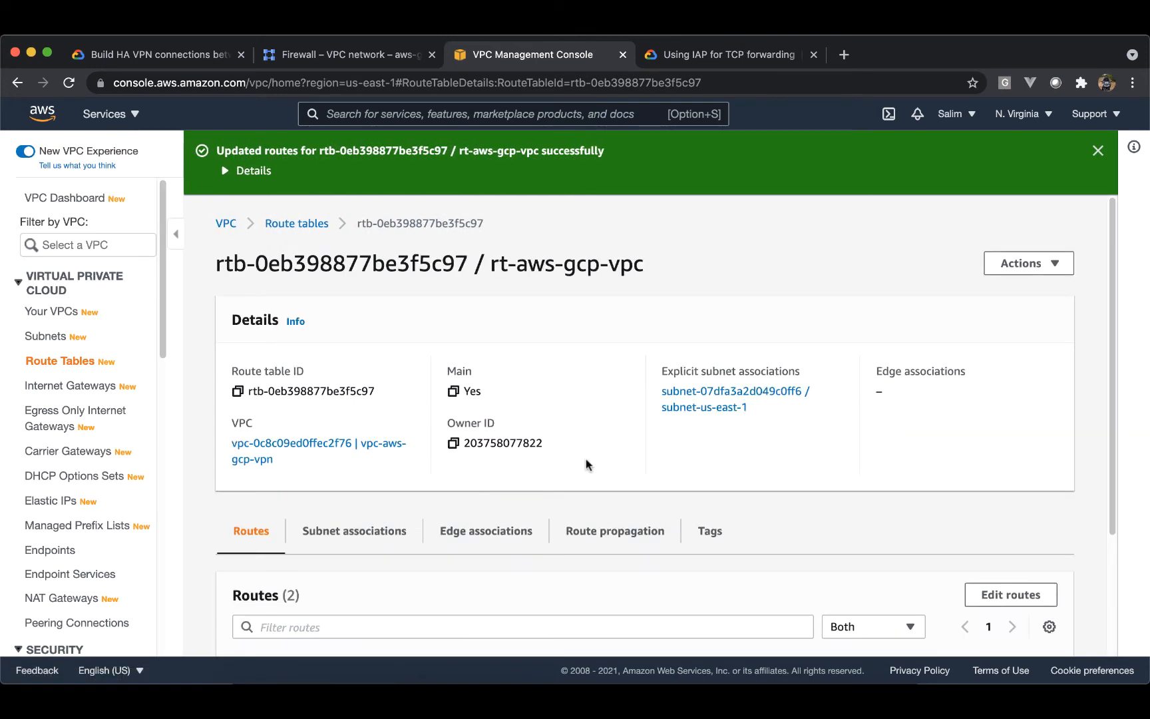
scroll(511, 564, down, 4)
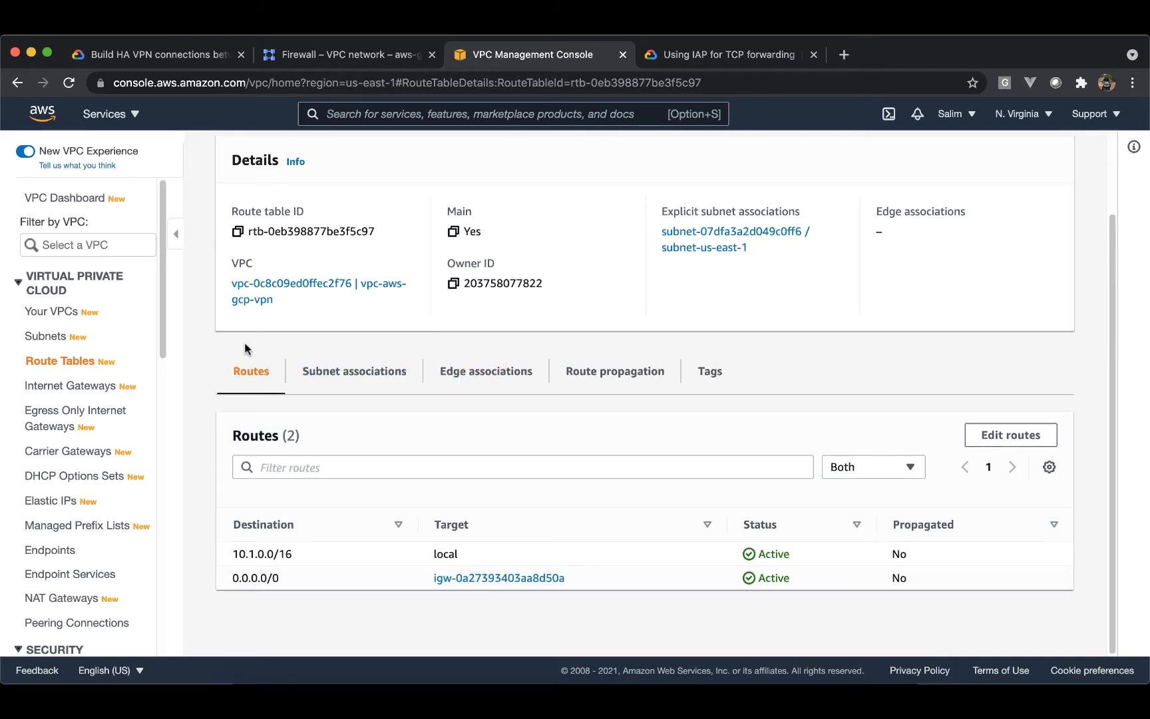
- Enable DNS hostnames for the vpc-aws-gcp-vpn VPC and save the changes
click(55, 317)
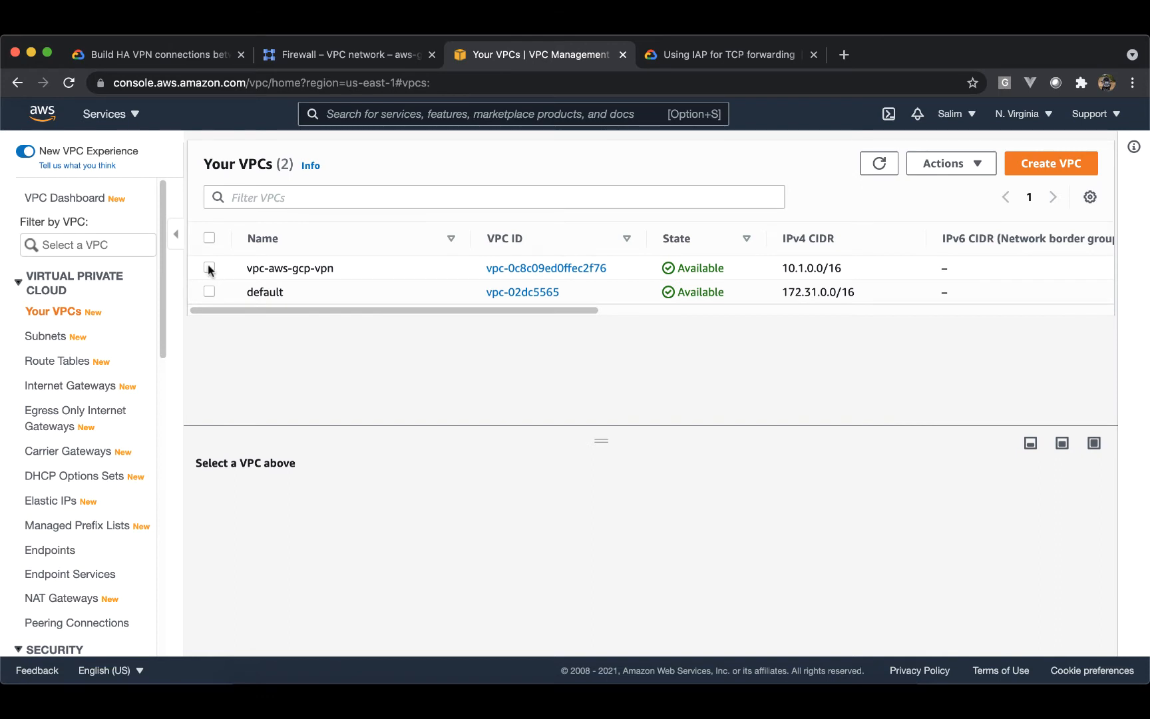
click(209, 269)
scroll(642, 586, down, 2)
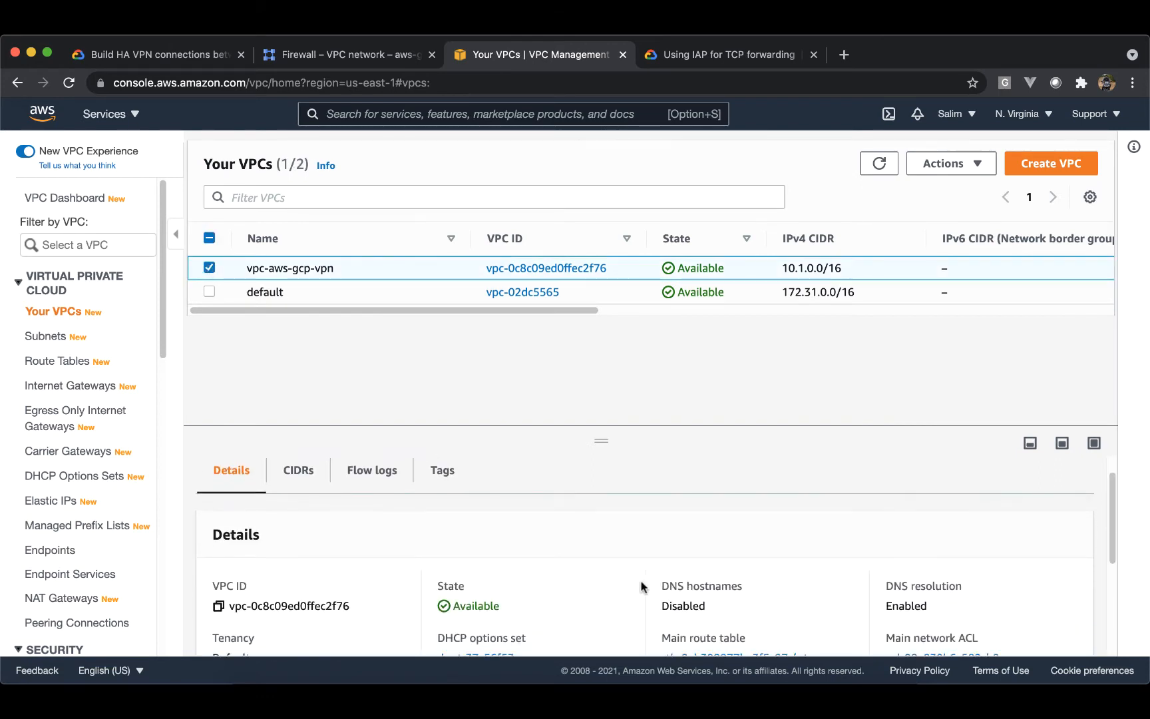
mouse_move(693, 557)
mouse_down()
mouse_move(667, 556)
mouse_move(693, 557)
mouse_up()
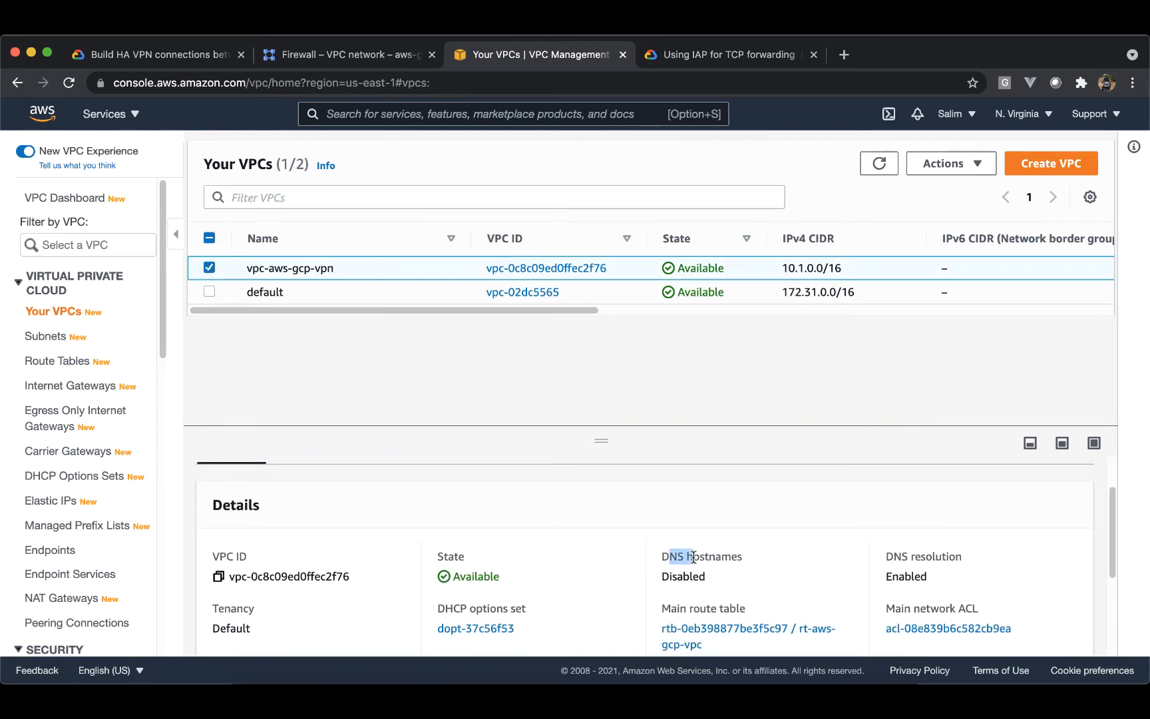
double_click(687, 577)
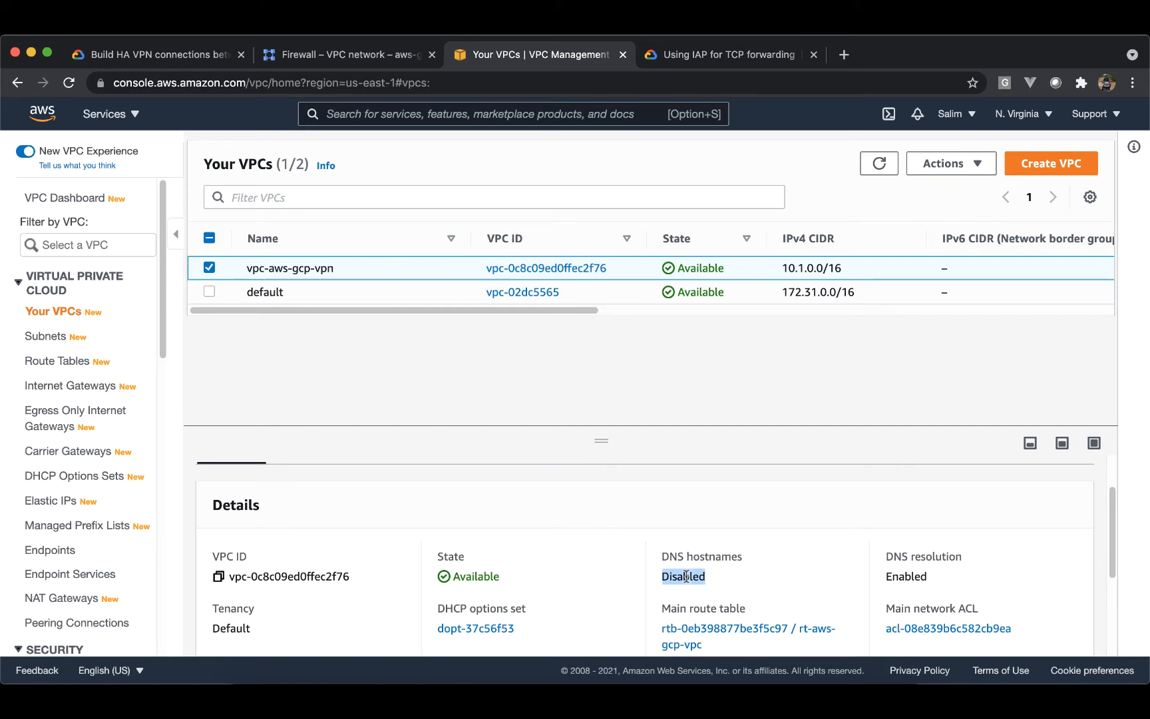
click(981, 173)
scroll(961, 237, down, 3)
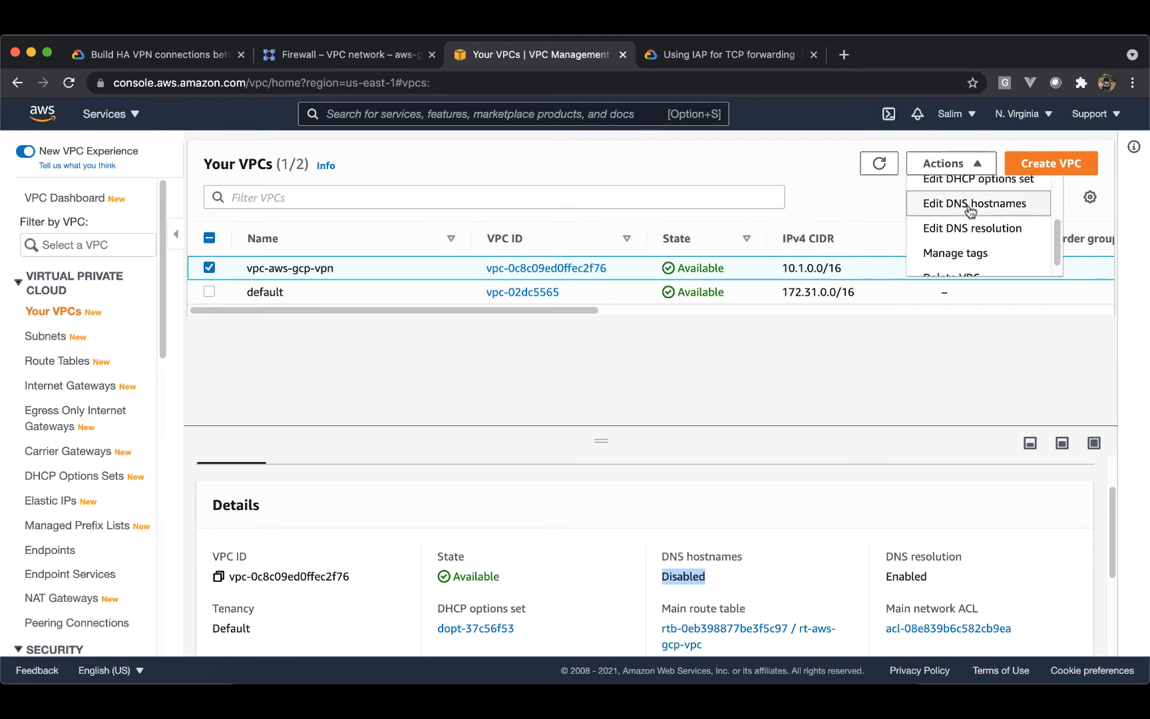
click(971, 208)
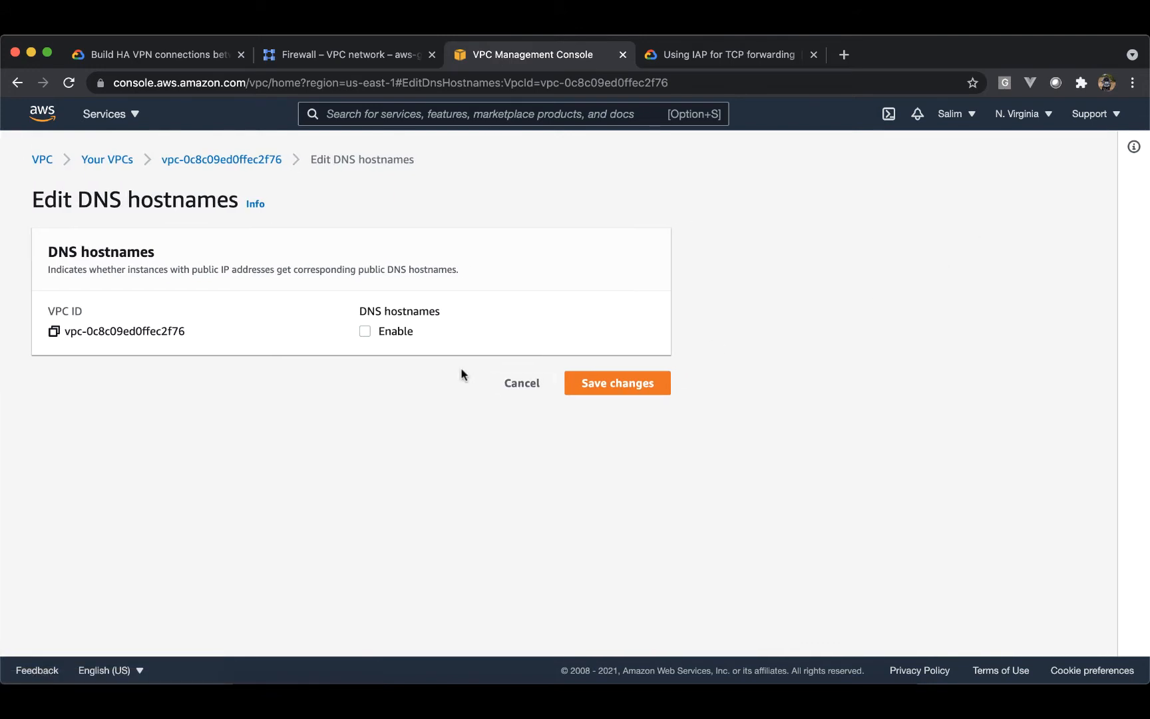
click(365, 331)
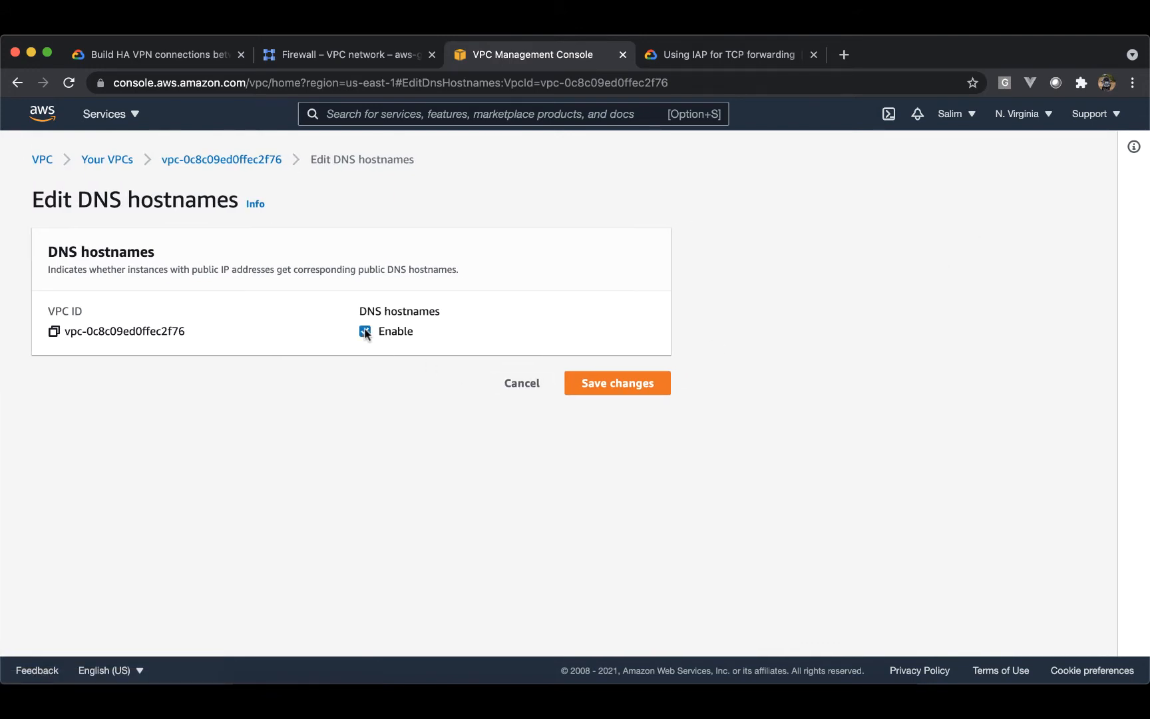
click(585, 383)
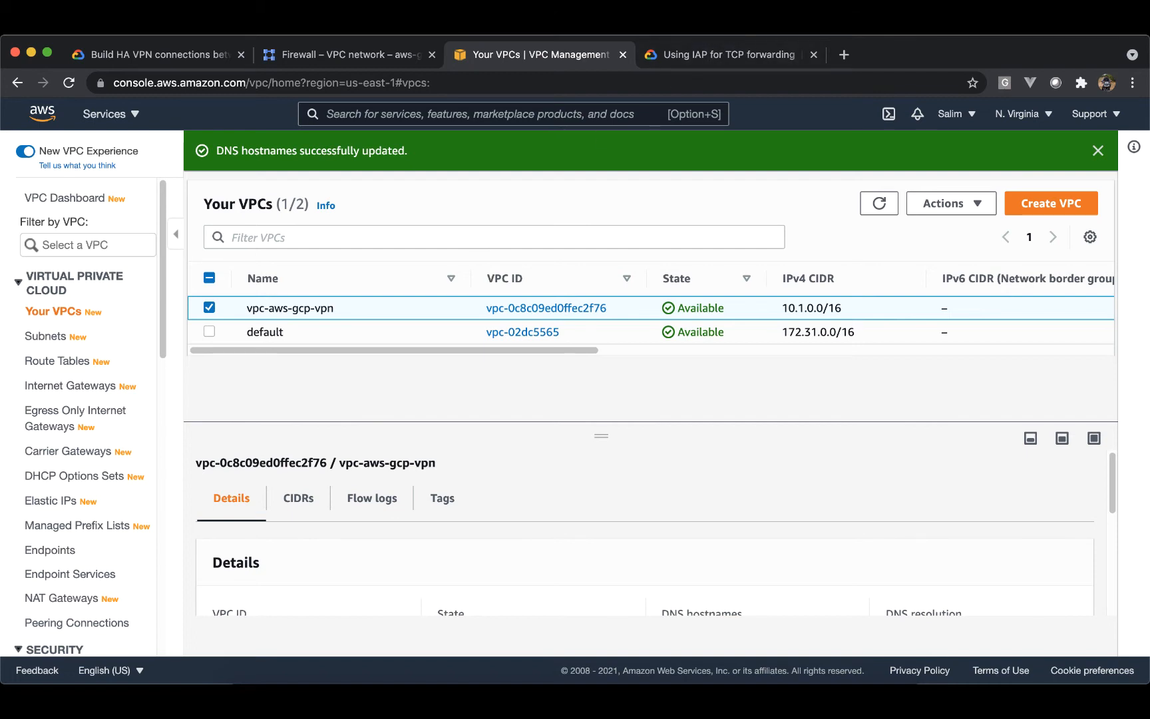
- Switch to the Google Cloud console and start creating a Cloud Router under Hybrid Connectivity
click(340, 55)
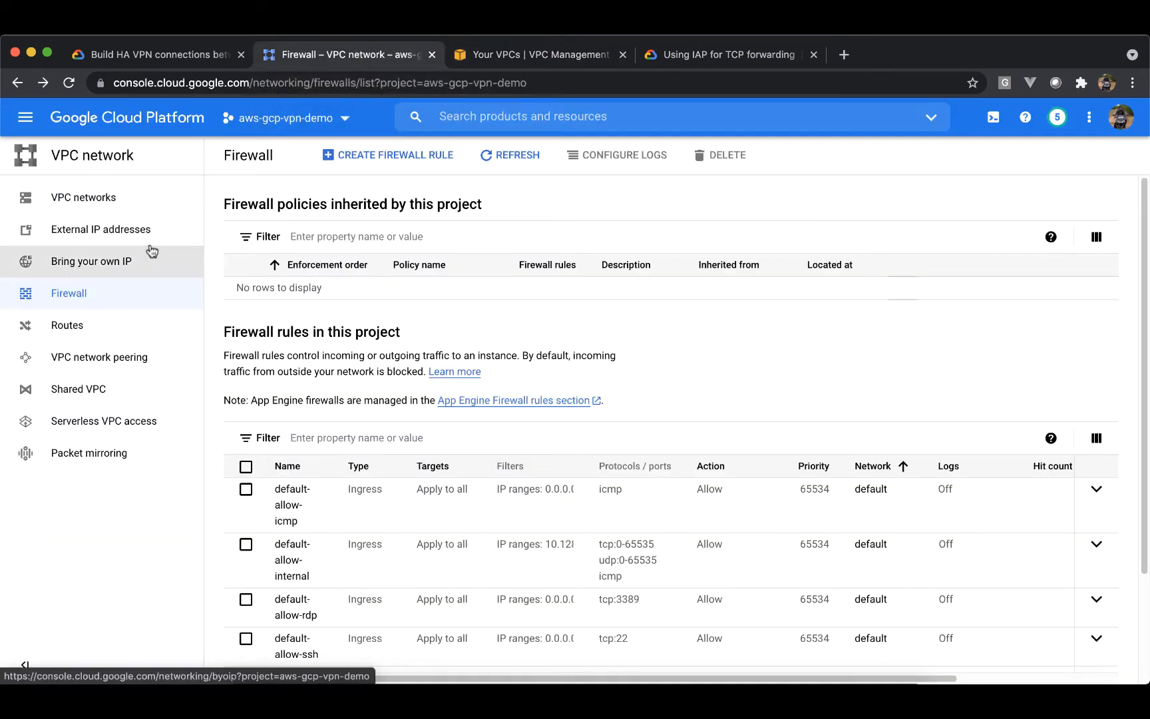
click(26, 120)
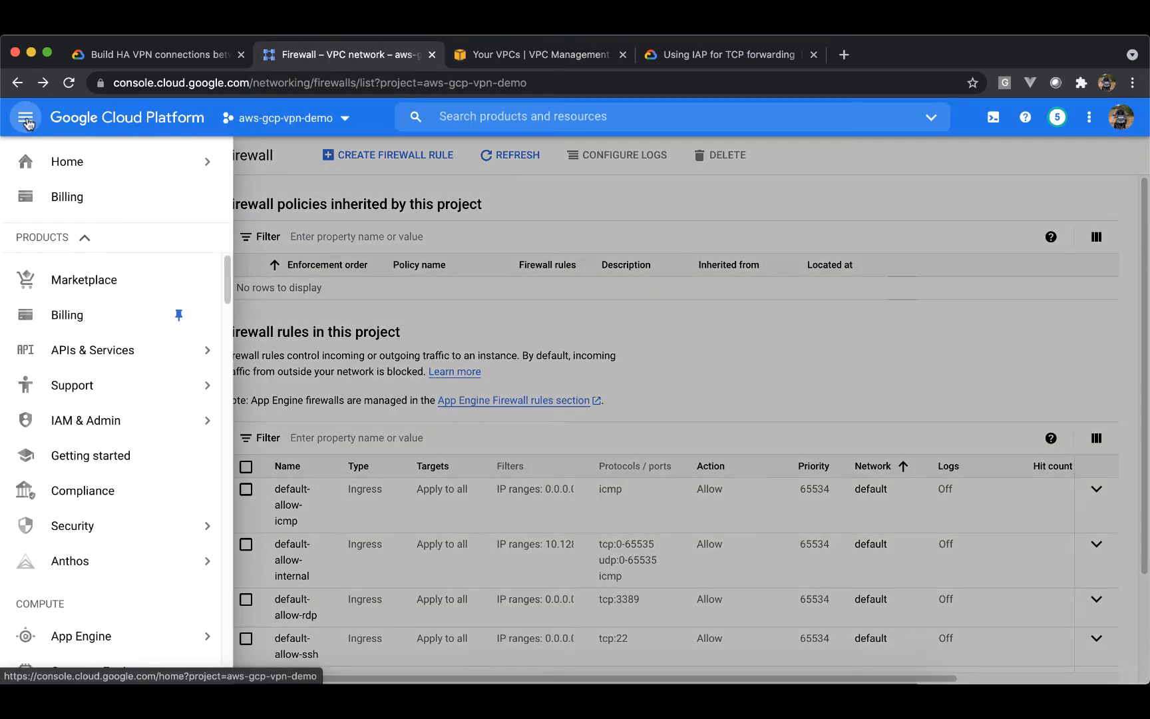
scroll(121, 418, down, 8)
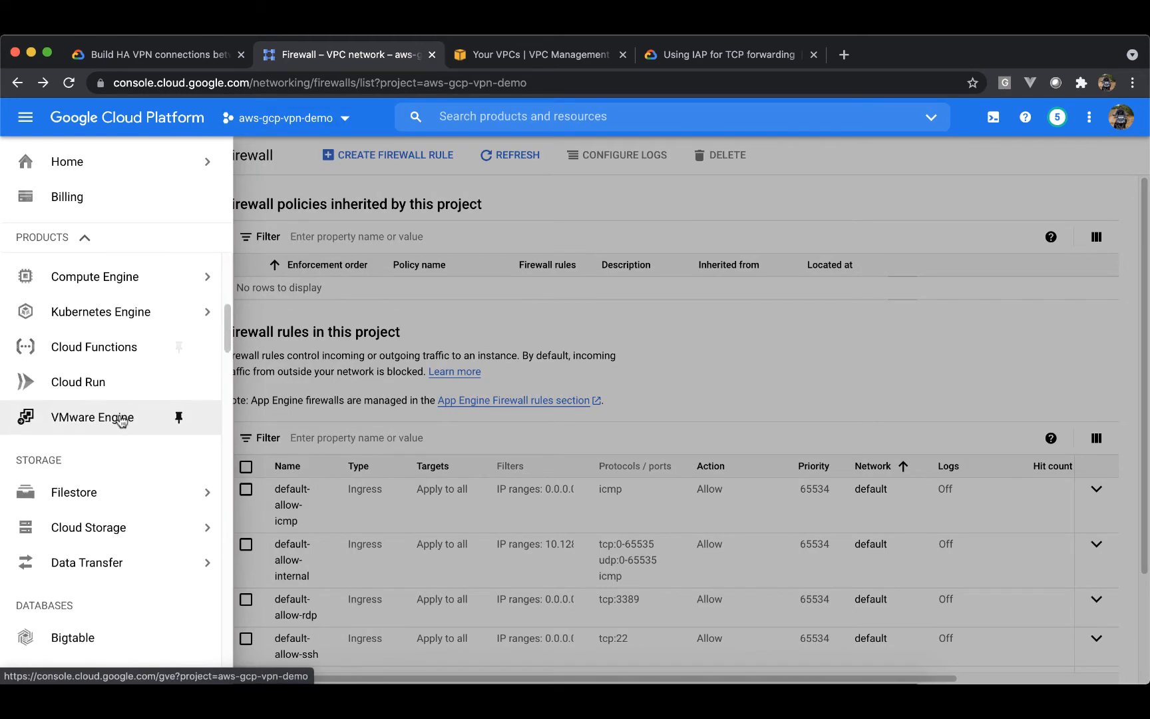
scroll(120, 419, down, 10)
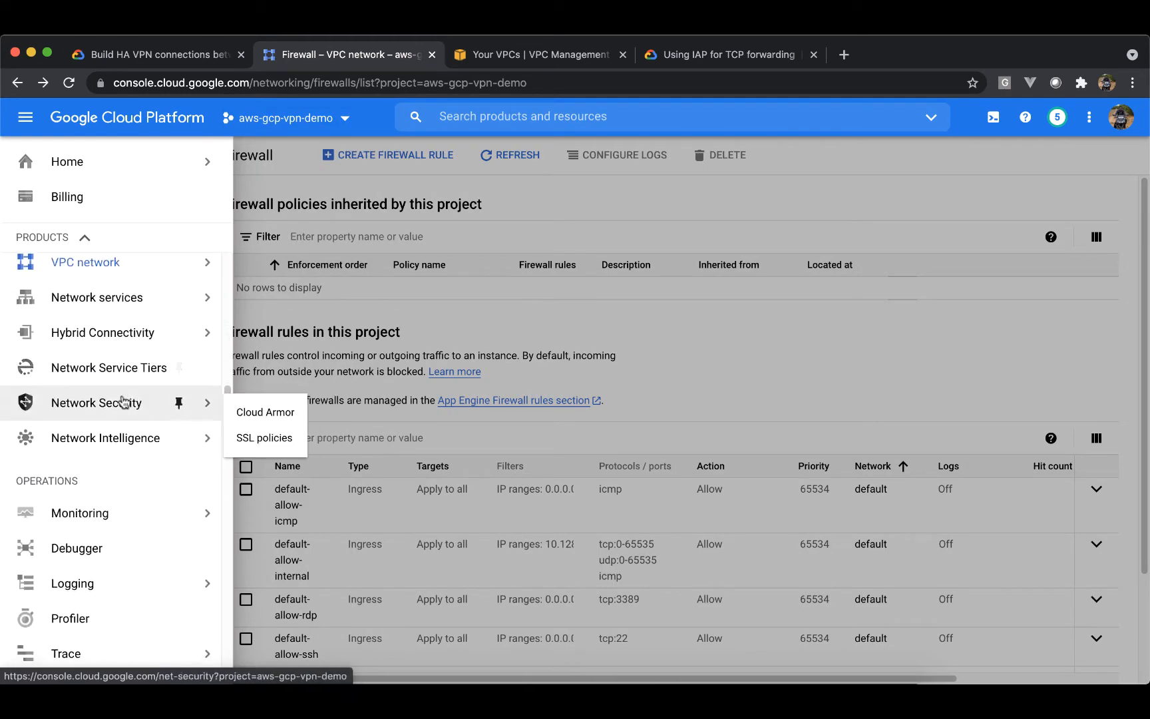
mouse_move(124, 337)
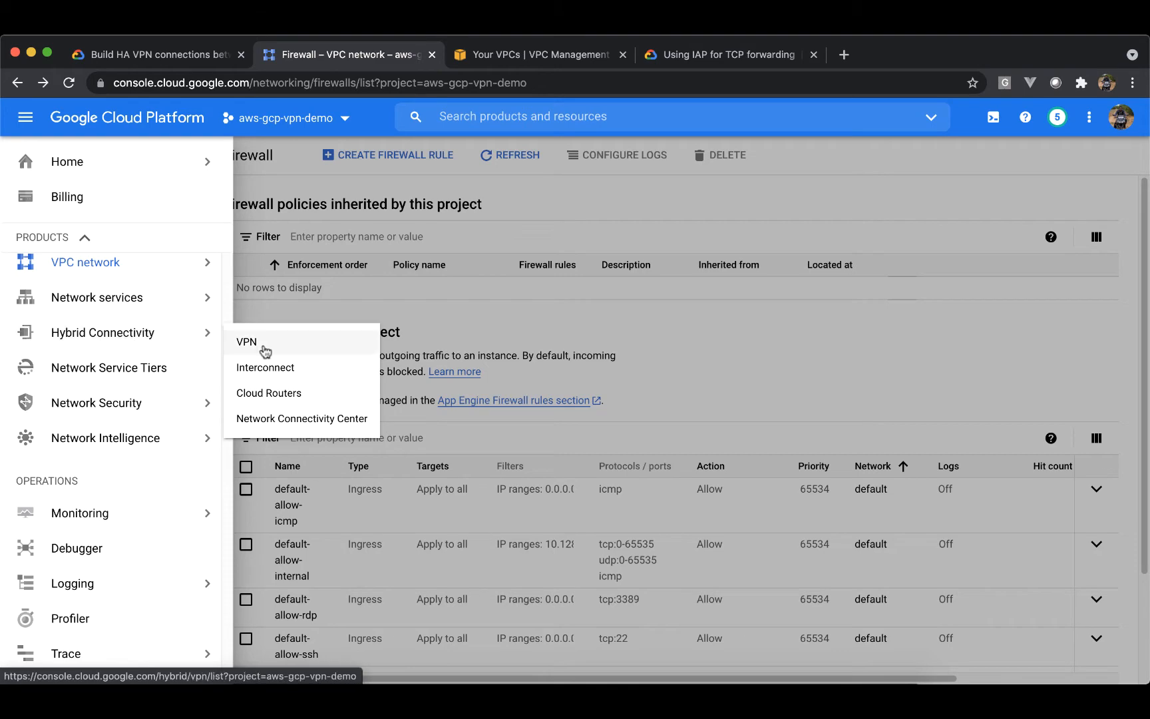
click(277, 394)
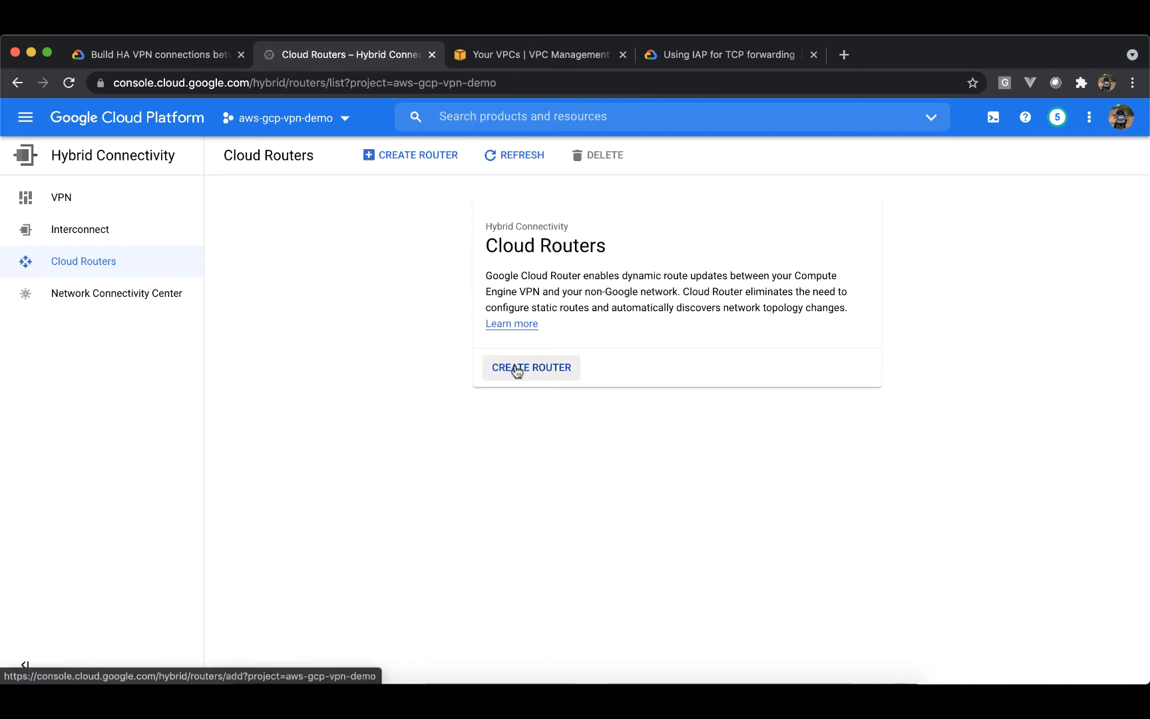
click(517, 369)
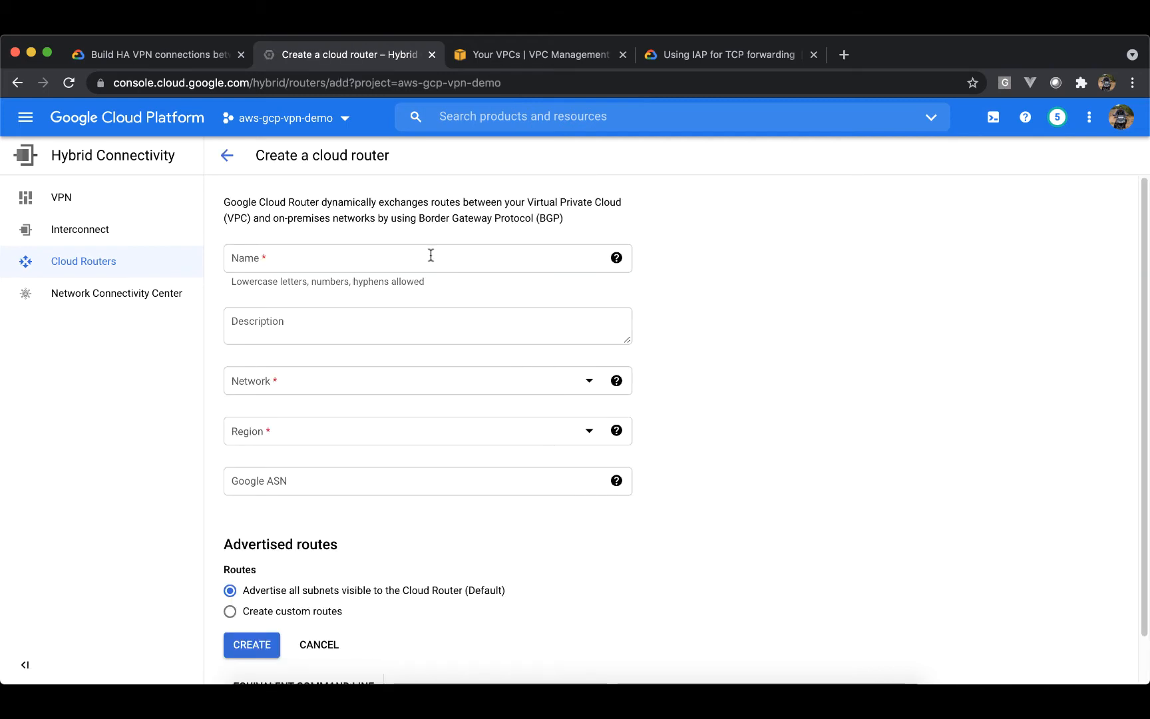
- Name the new Cloud Router cloud-router-aws-gcp-vpn
click(430, 257)
text(cloud)
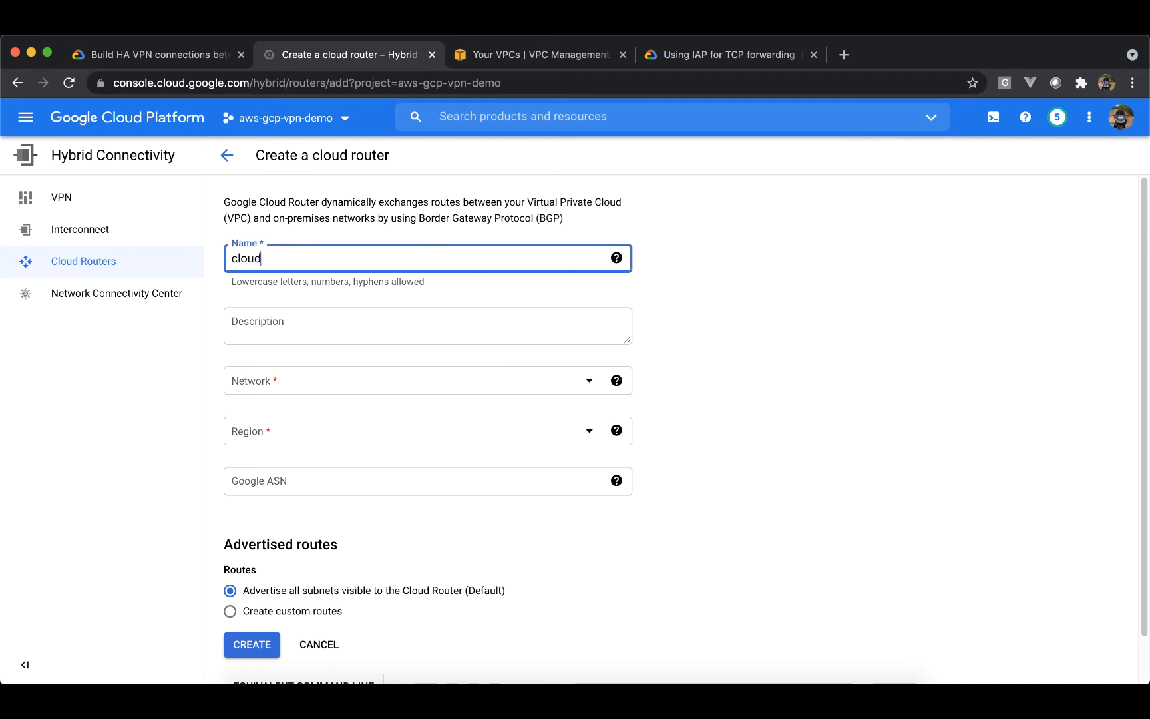
text(-router)
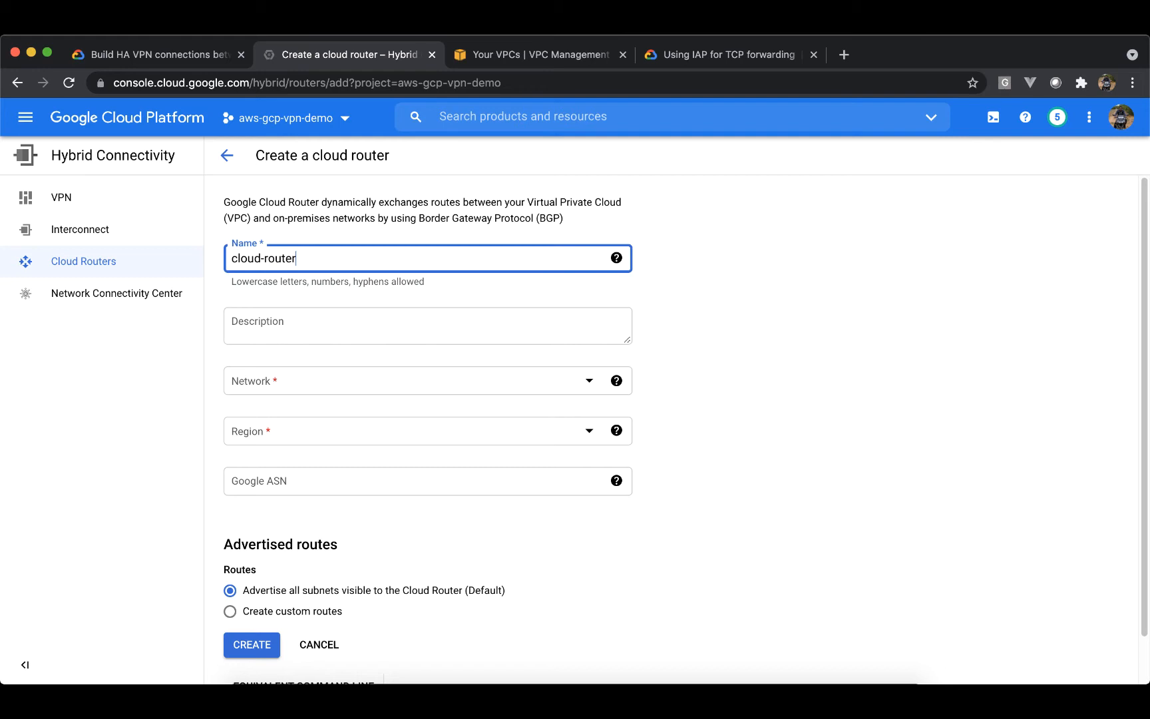
text(-aws-gcp-vpn)
key(Tab)
key(Tab)
key(Tab)
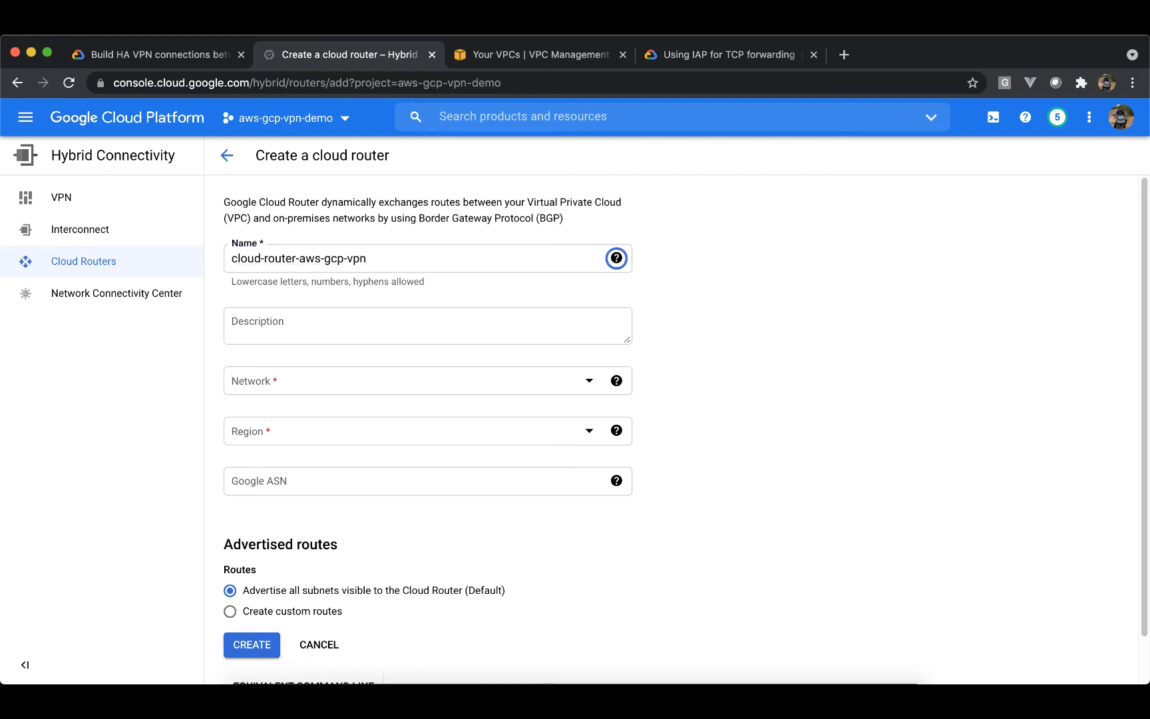
- Set the router's network to vpc-aws-gcp-vpn-demo and its region to us-east1 (South Carolina)
click(501, 379)
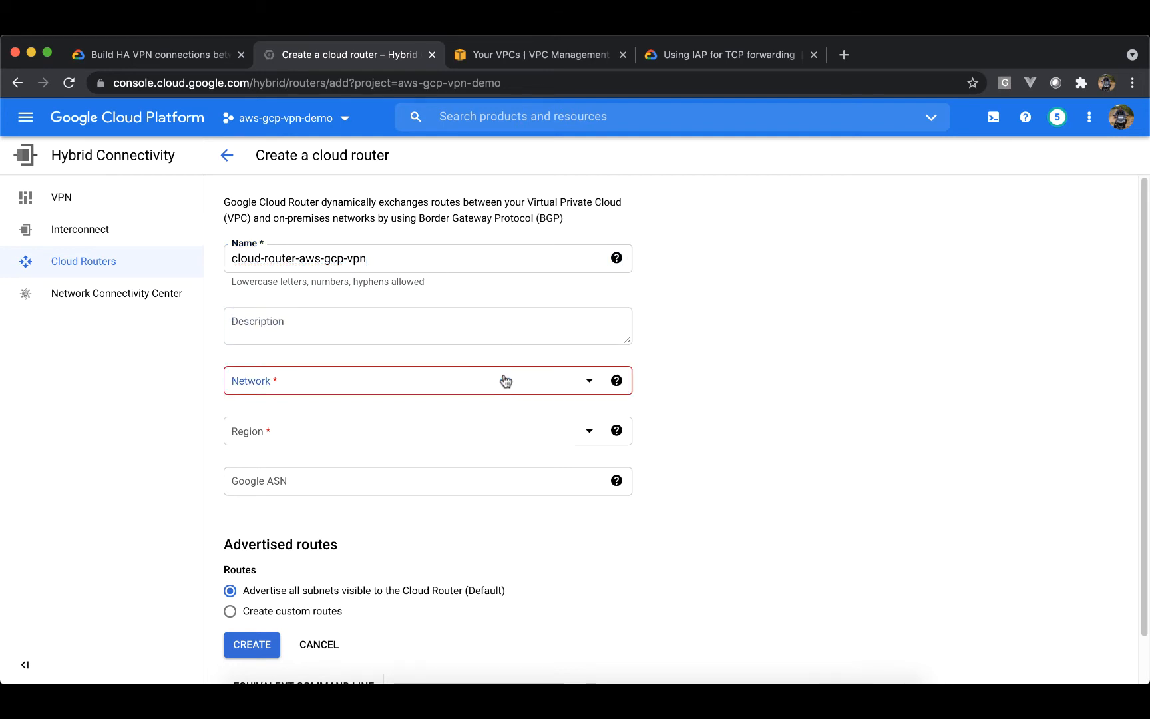
click(466, 462)
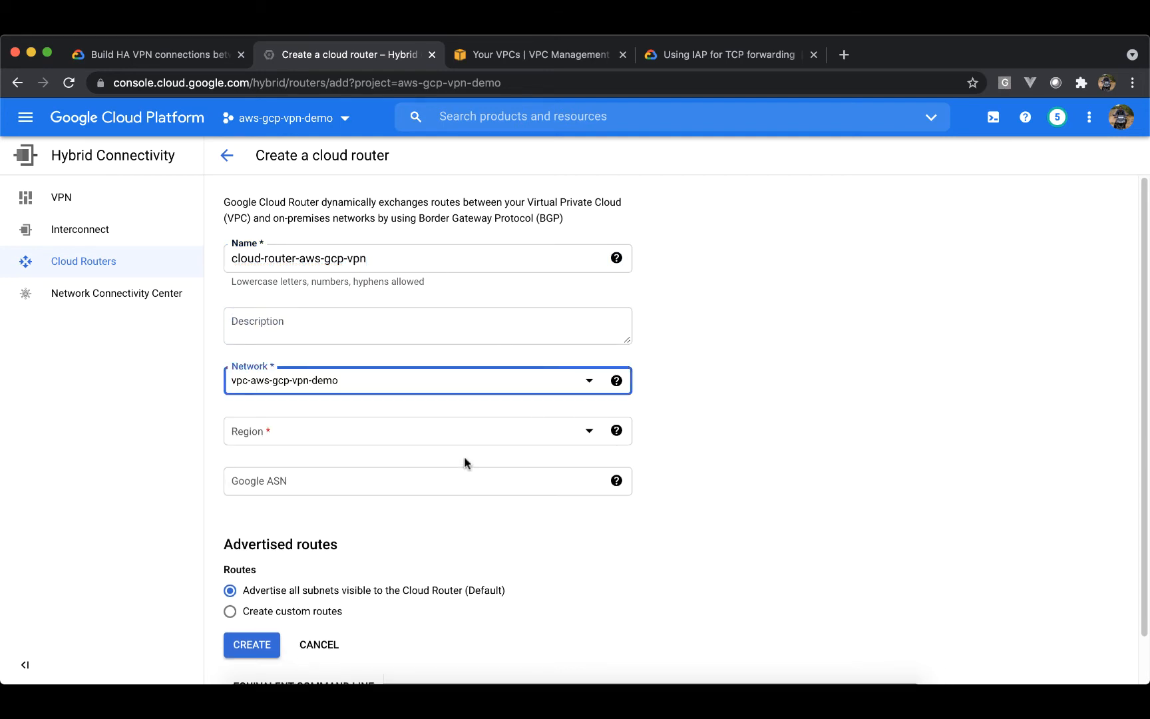
click(462, 439)
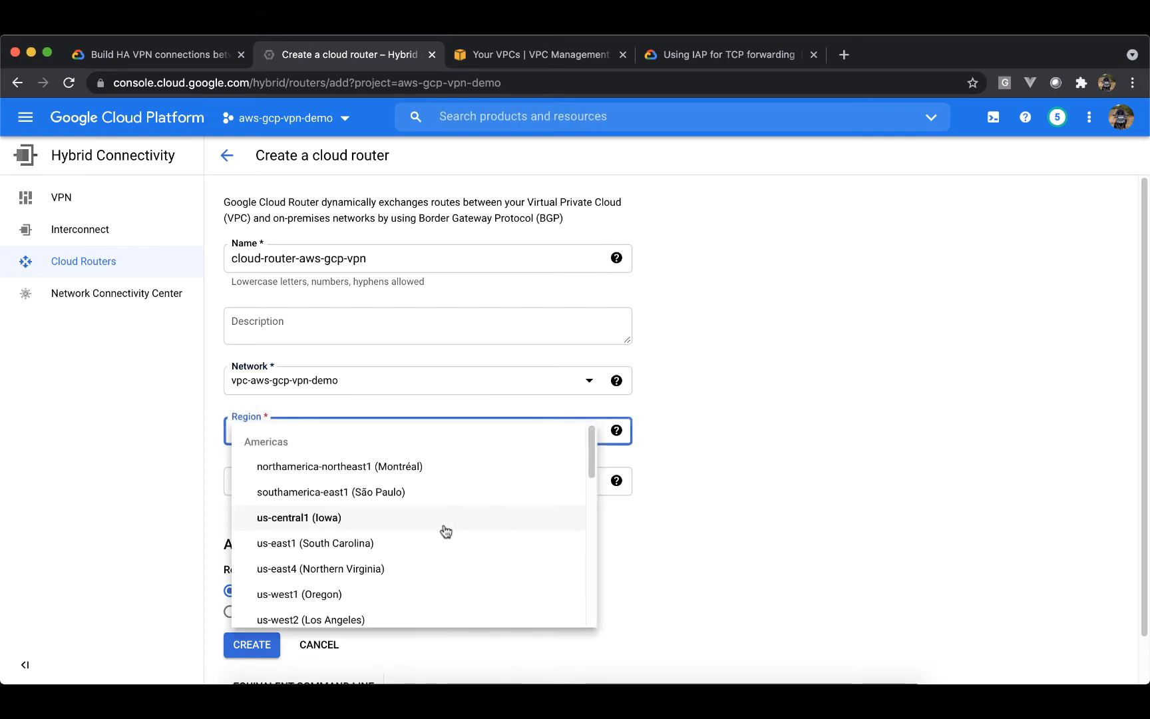
scroll(445, 559, down, 2)
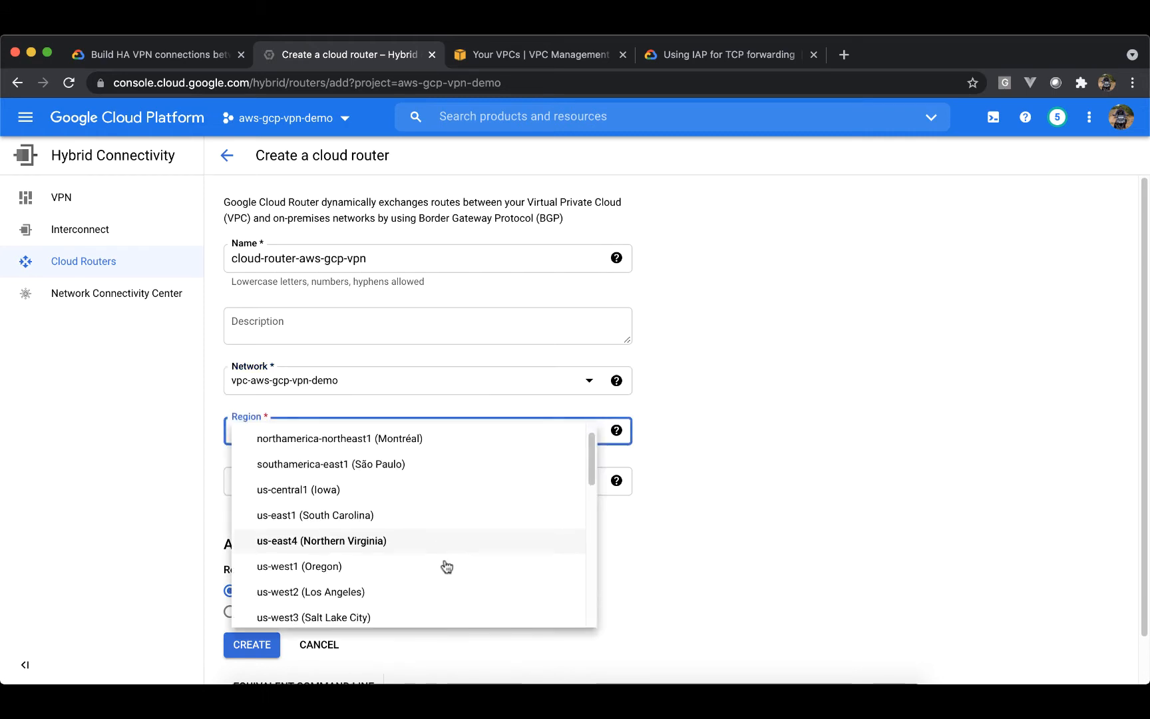
click(441, 508)
- Set the Google ASN to 65420 and create the router with the default advertised routes
click(423, 488)
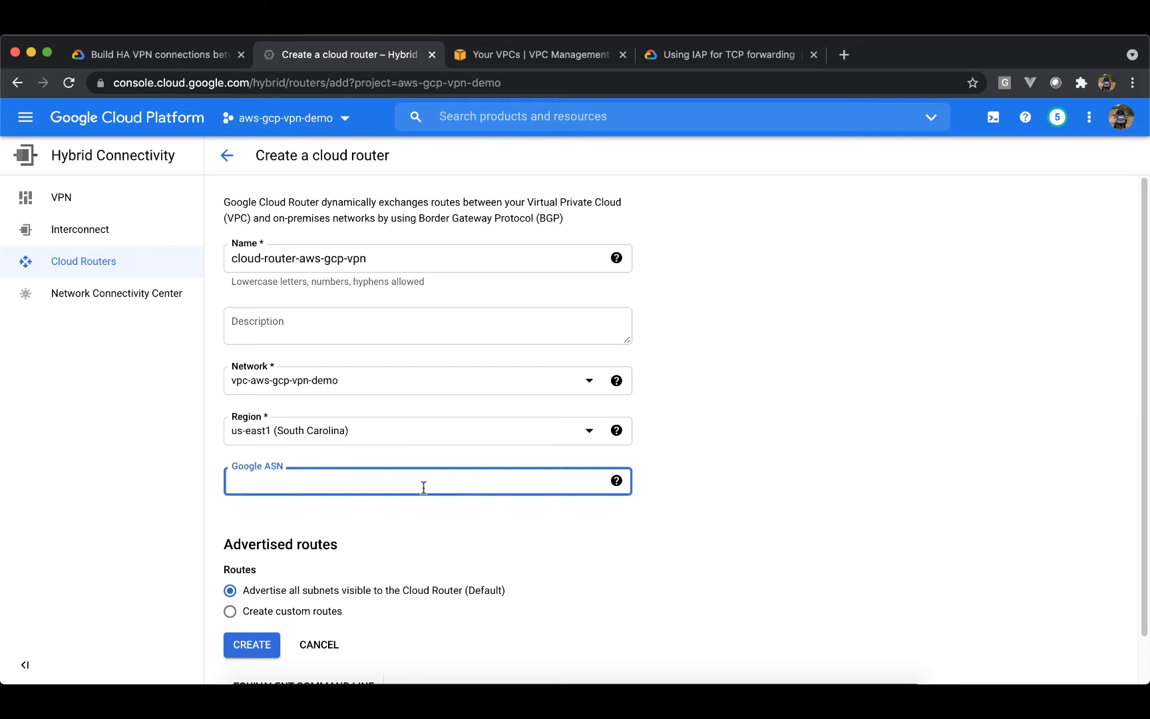
text(65420)
scroll(554, 555, down, 2)
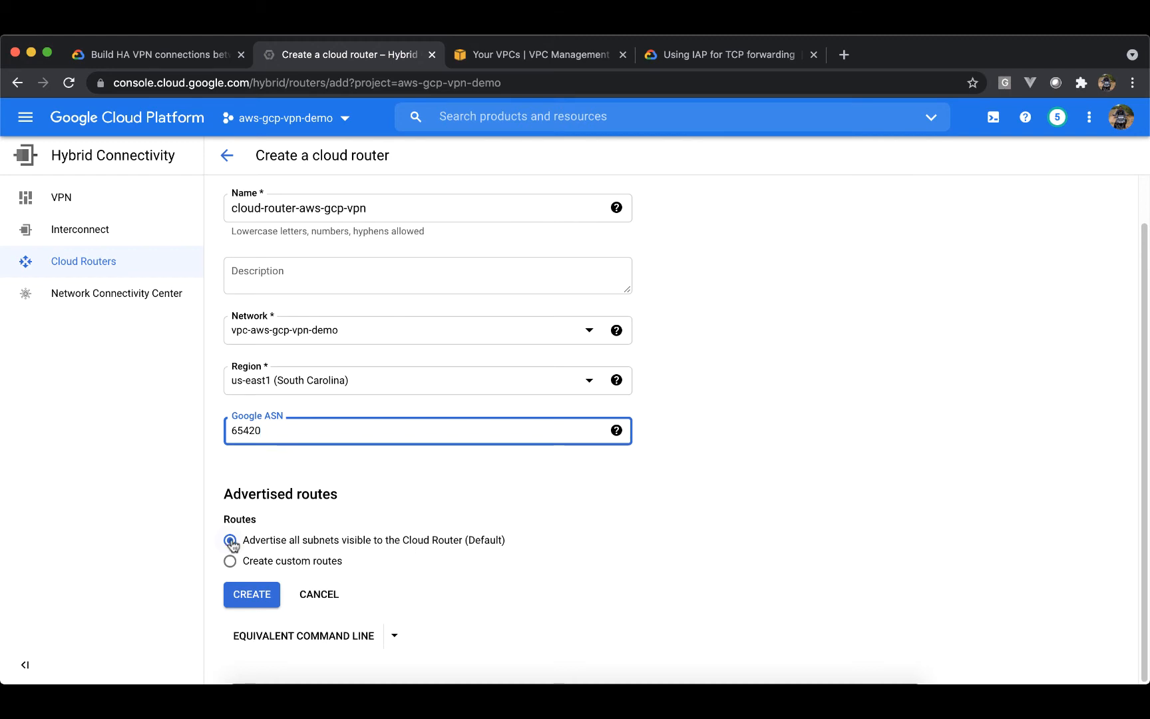
click(250, 605)
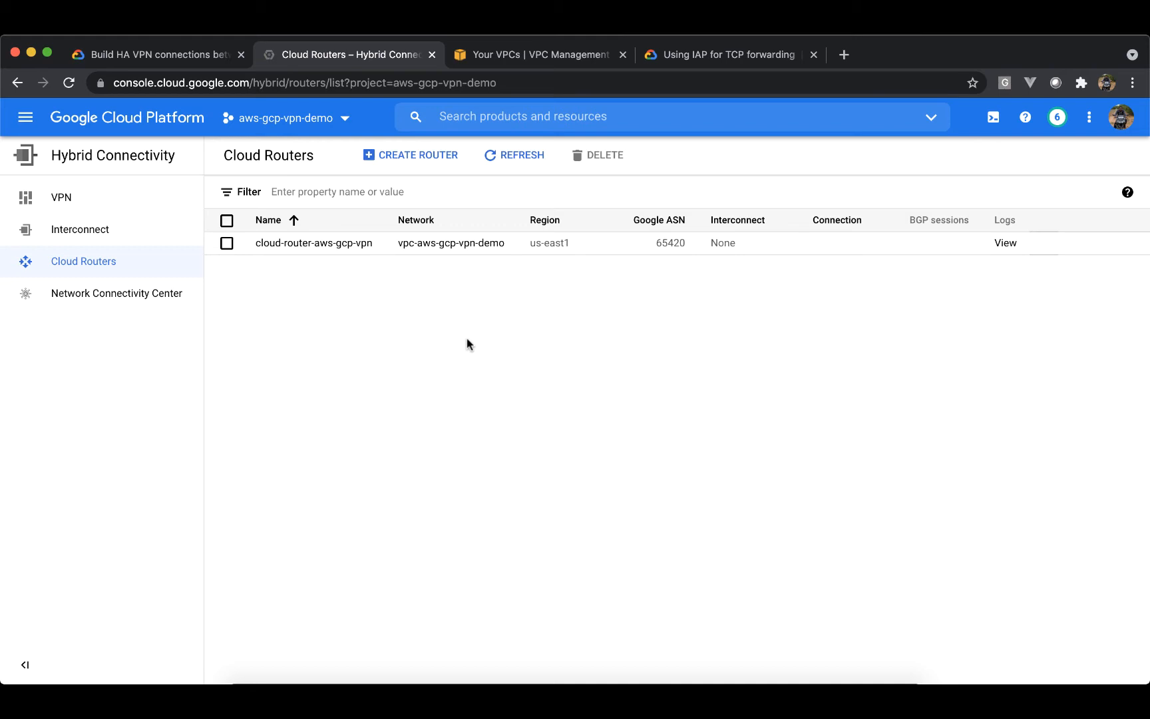
- Start a new VPN connection in Hybrid Connectivity using the High-availability (HA) VPN option
click(103, 202)
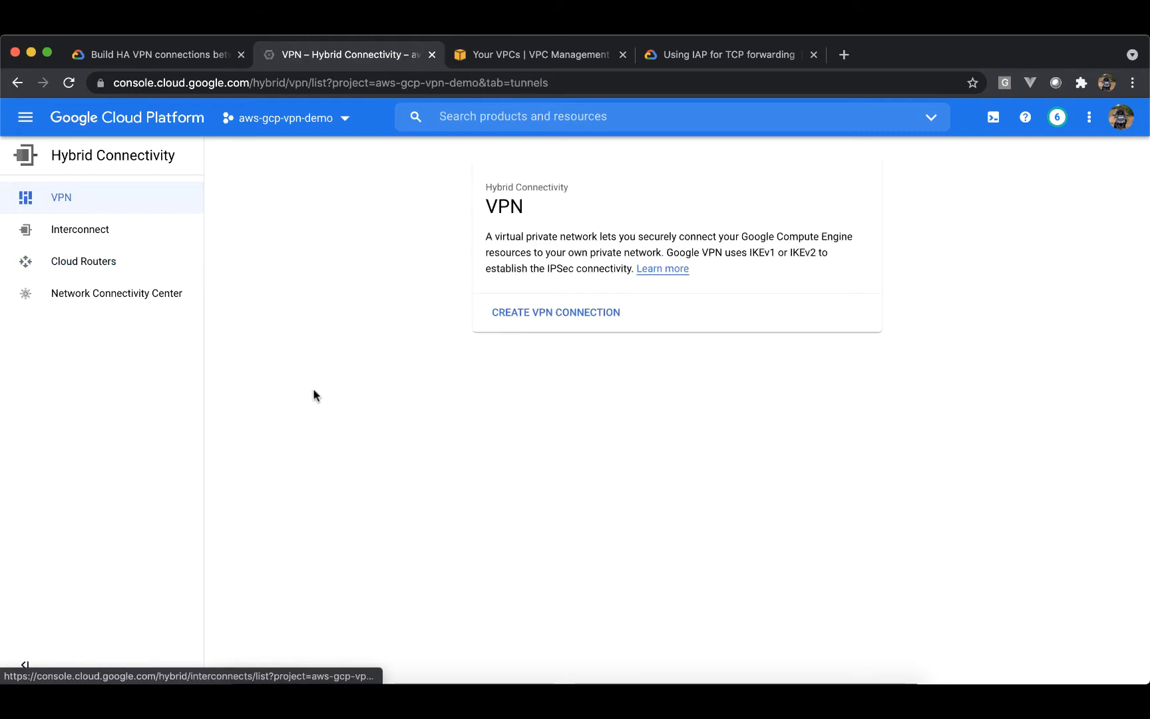
click(513, 323)
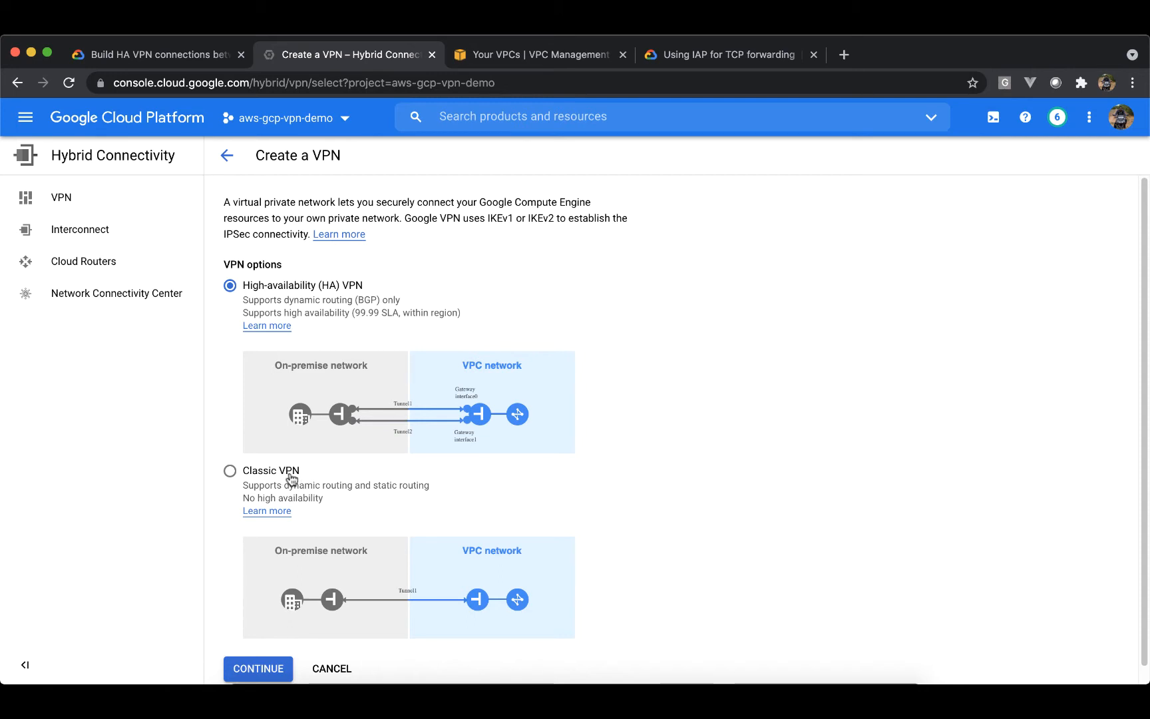
click(301, 290)
scroll(328, 308, down, 1)
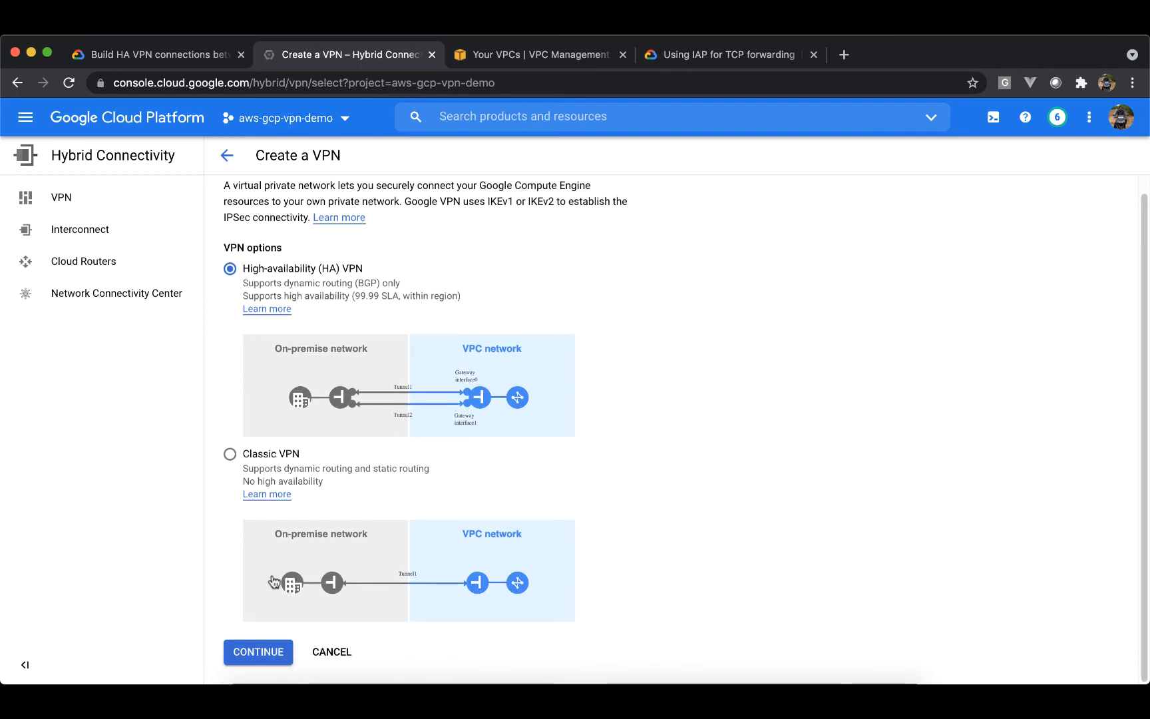
click(266, 653)
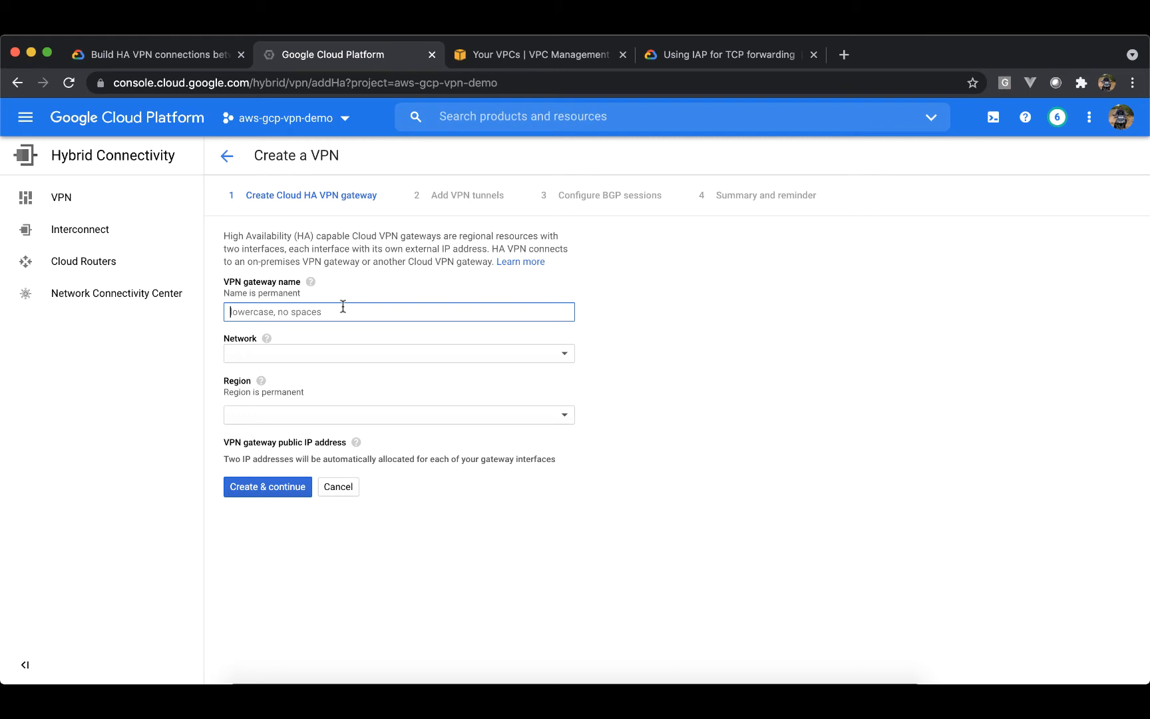
- Name the Cloud HA VPN gateway vpn-gateway-aws-gcp
text(vpn-gateway-aws-)
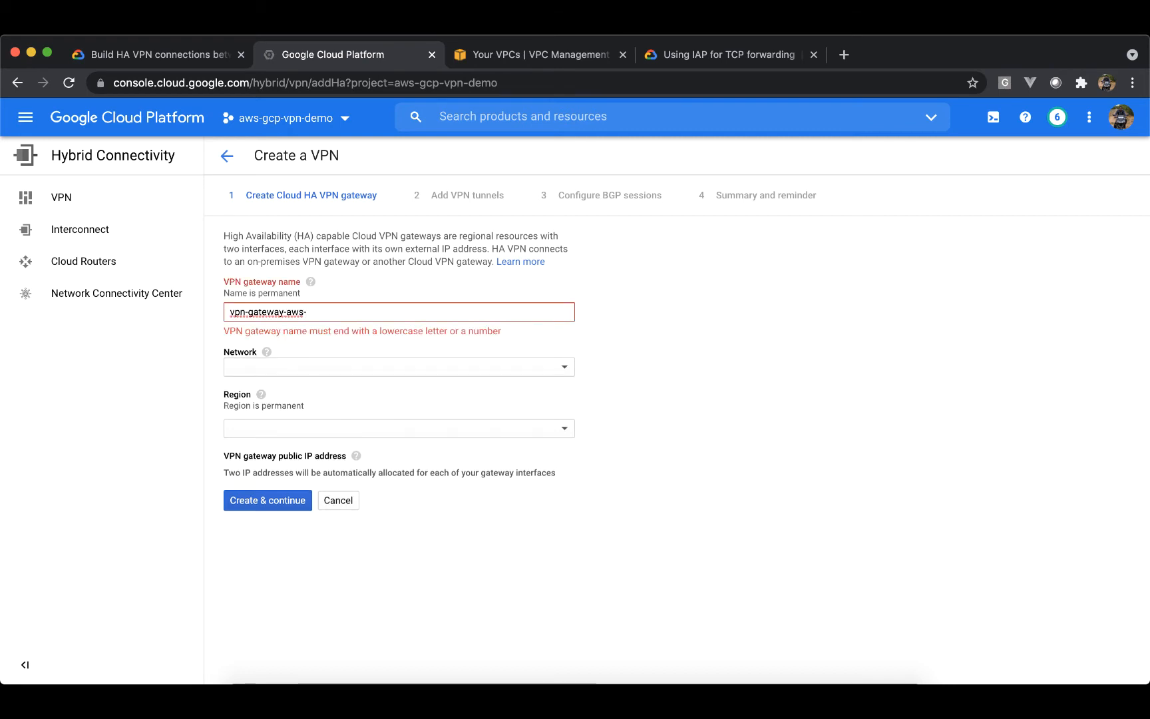
text(gcp)
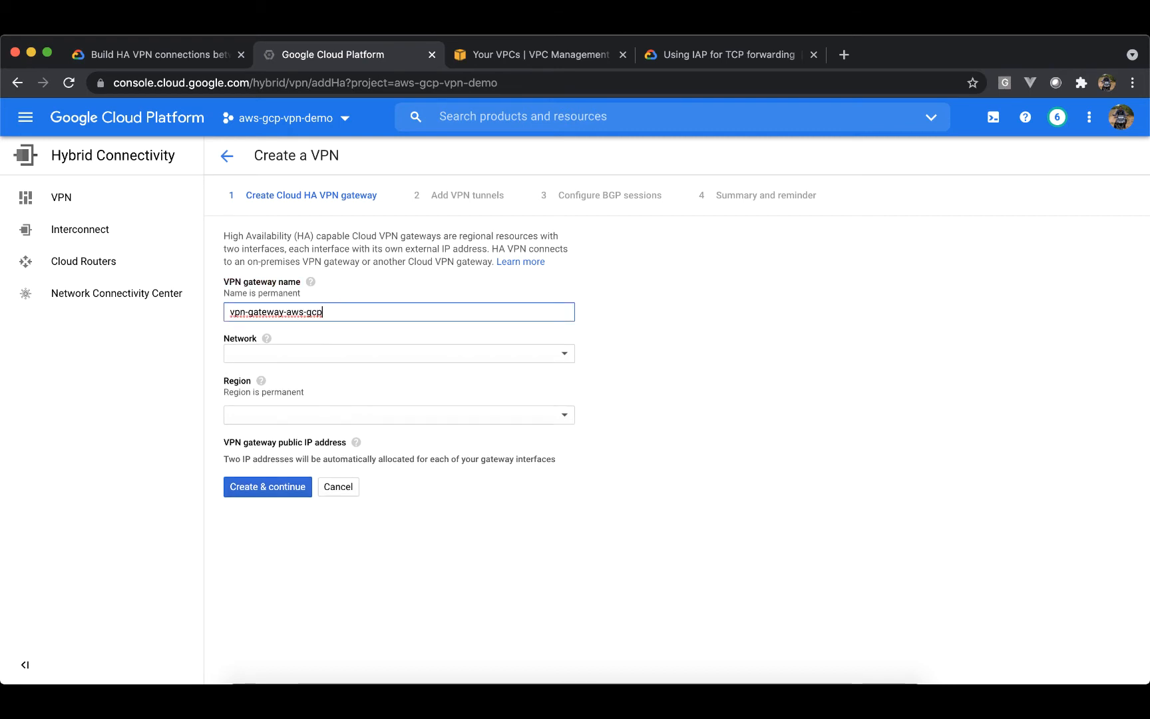
text(-)
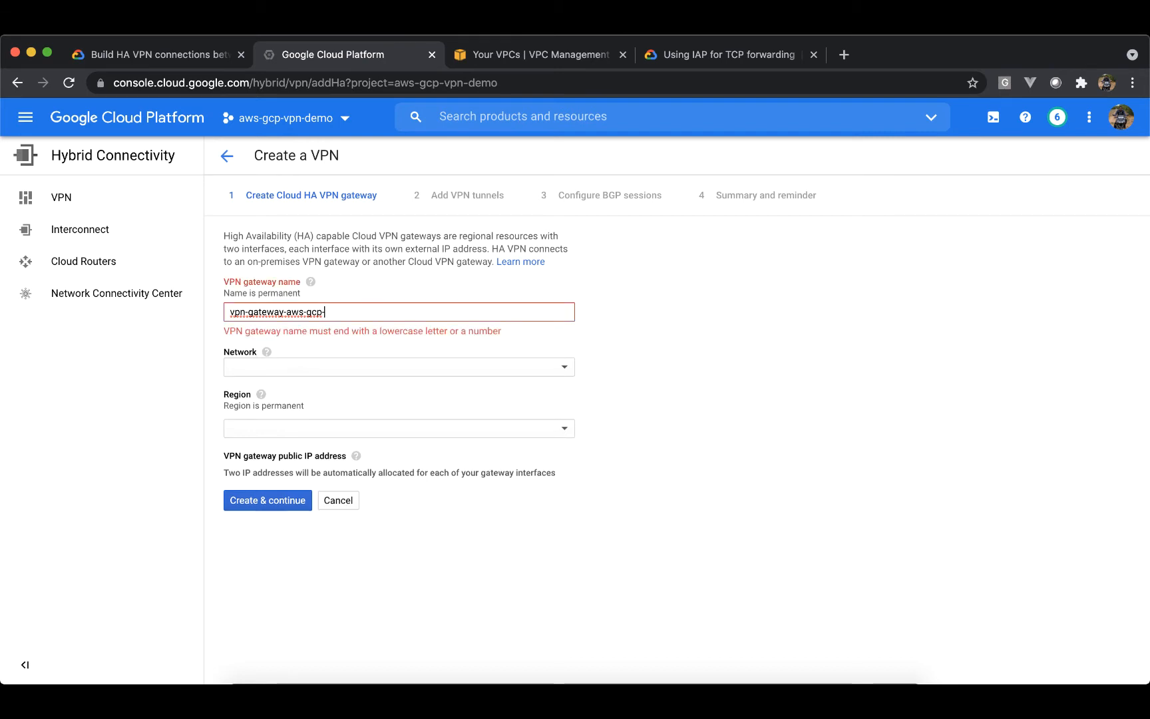
key(BackSpace)
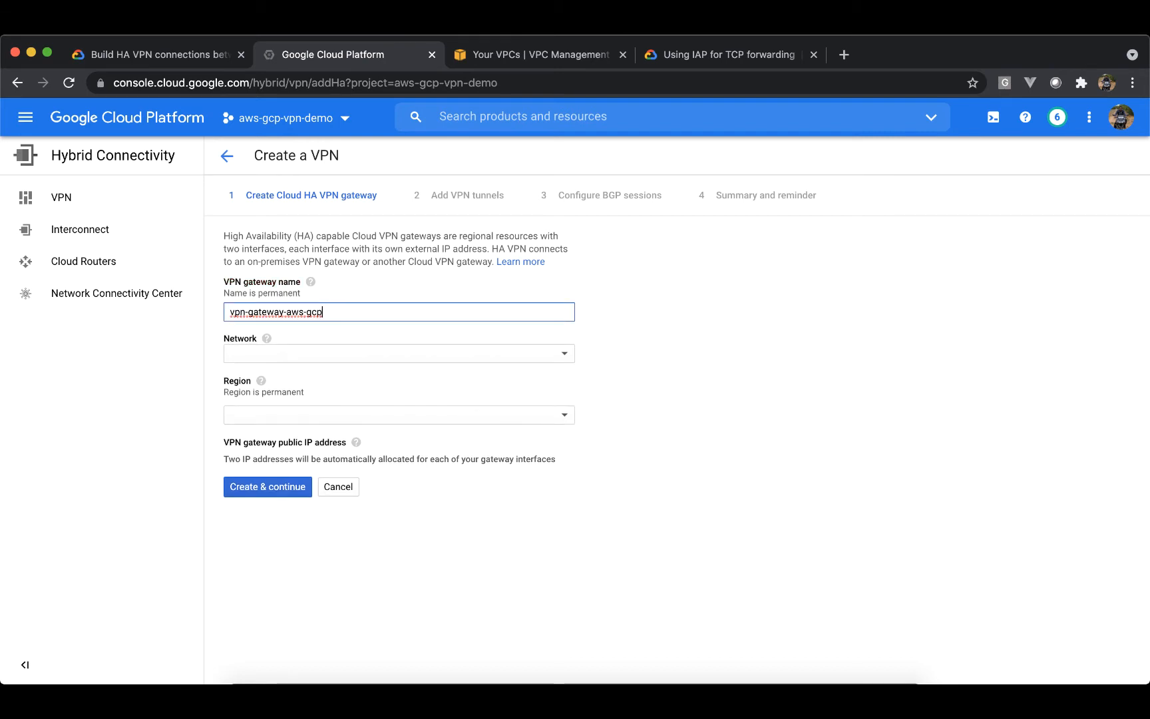
- Set the VPN gateway's network to vpc-aws-gcp-vpn-demo and region to us-east1 (South Carolina), and create the gateway
click(357, 354)
click(347, 430)
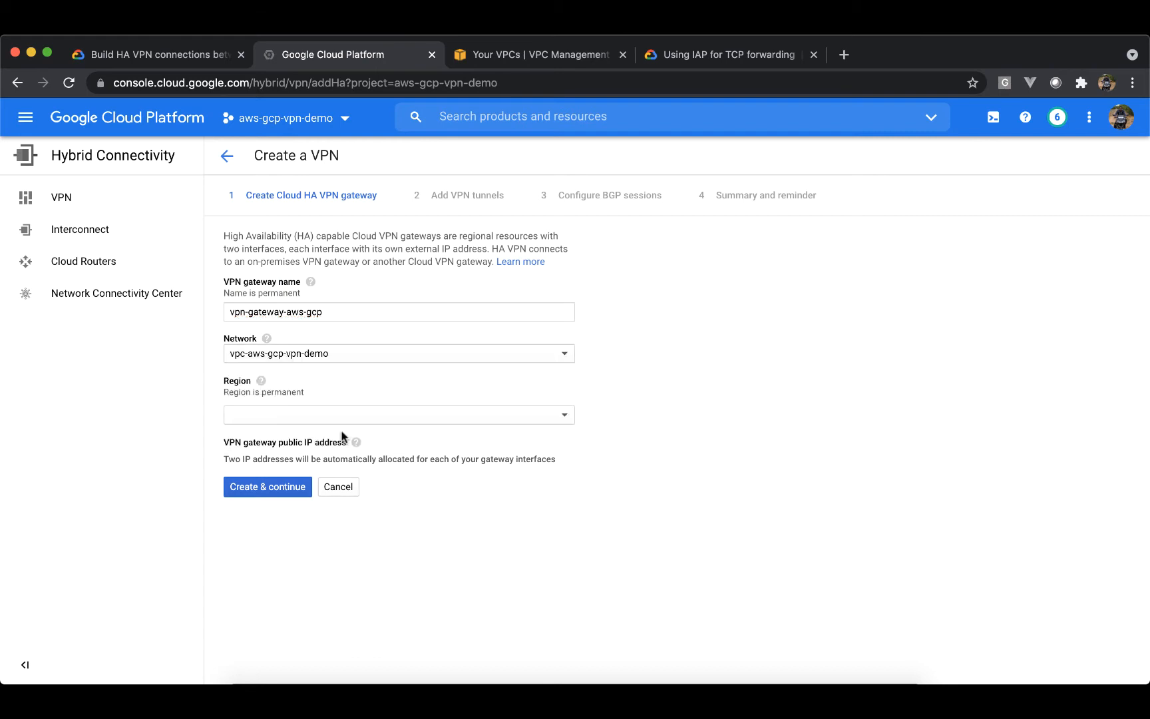
click(378, 414)
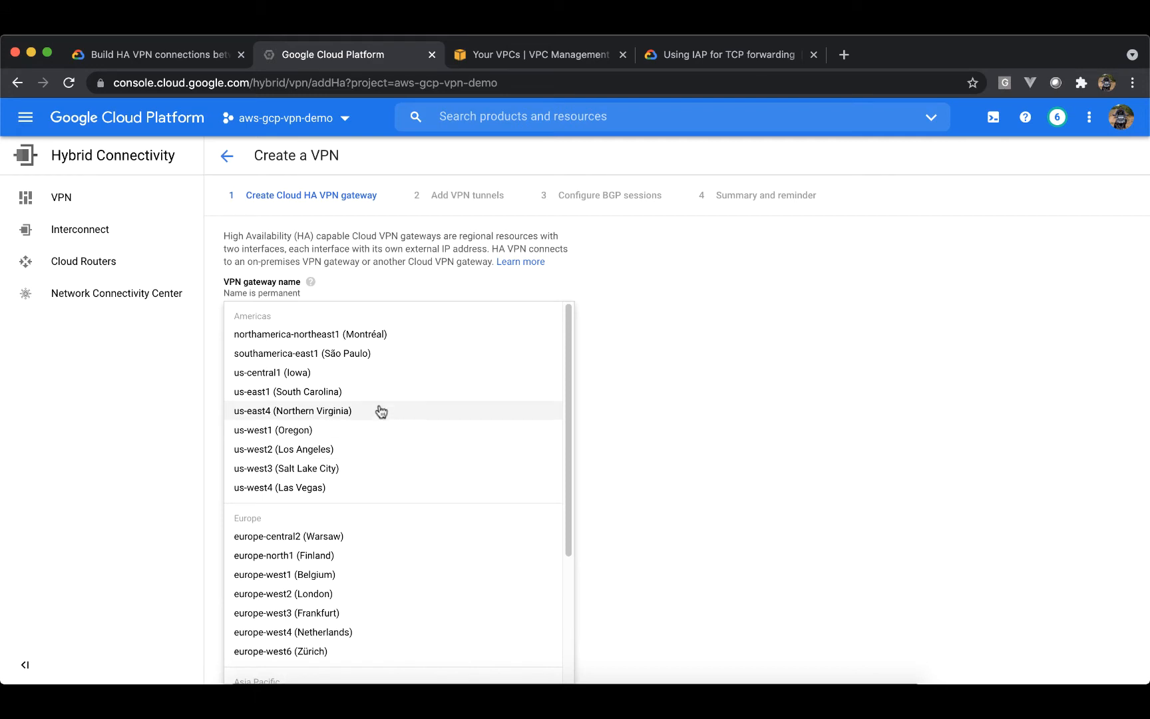
click(380, 393)
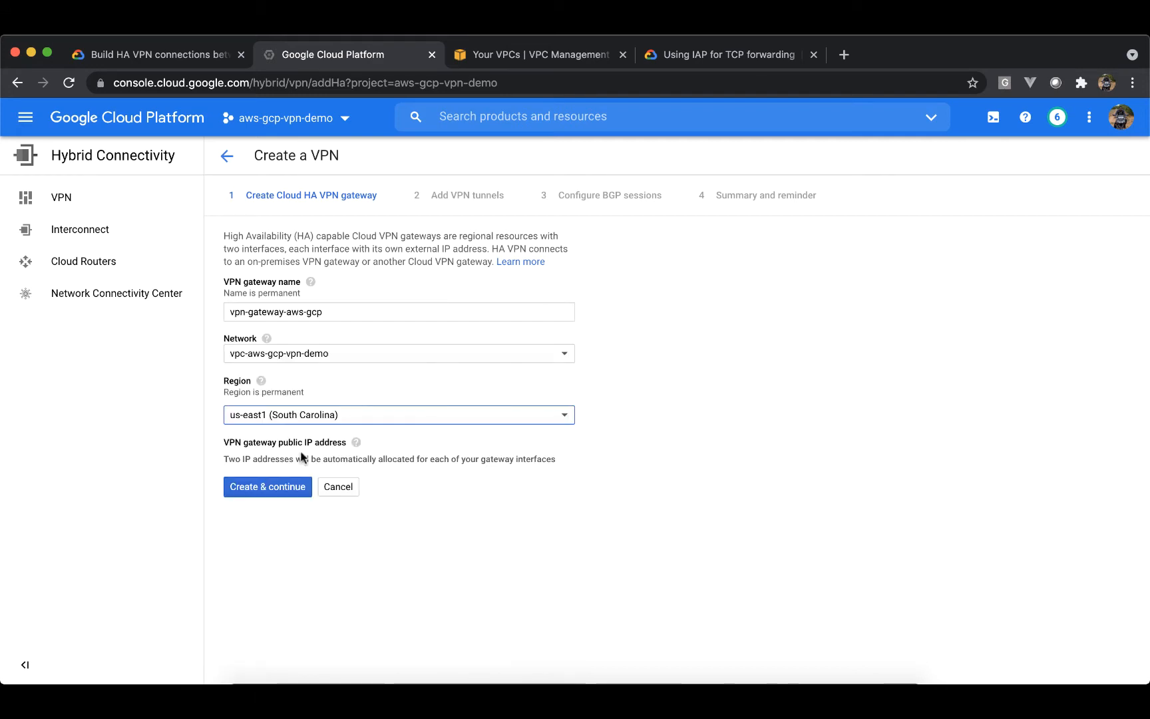
click(270, 489)
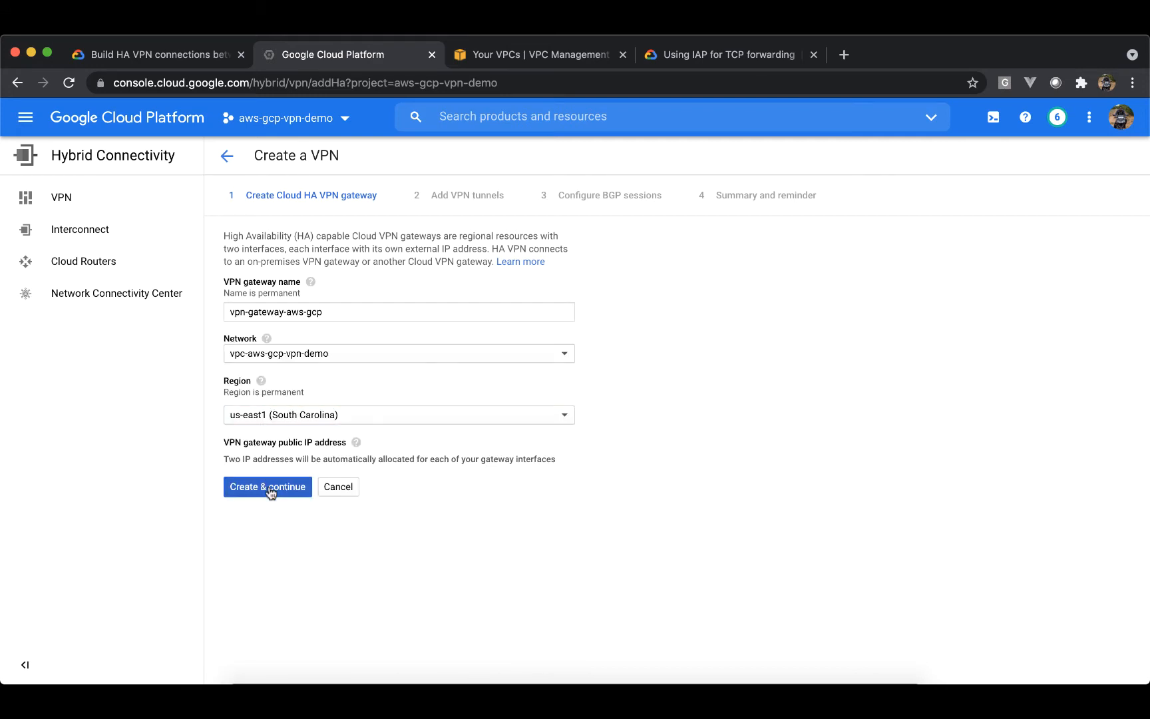
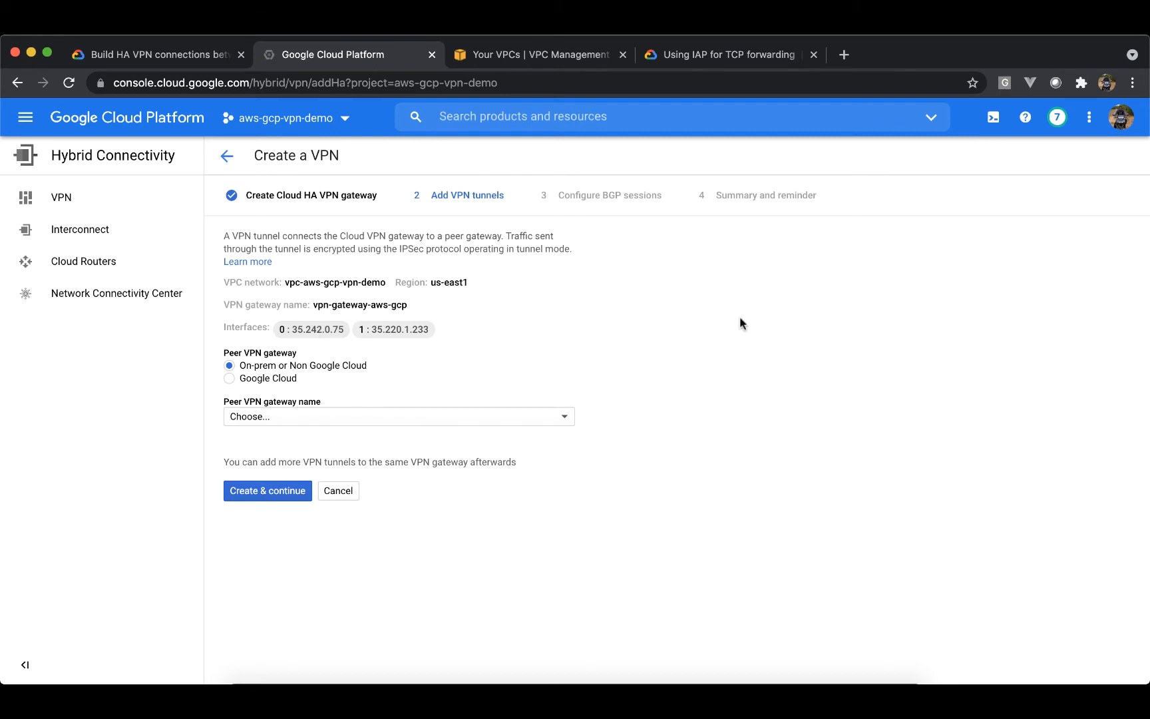
- Switch to the AWS VPC console and start a new customer gateway named cg-aws-gcp-vpn-1
click(539, 54)
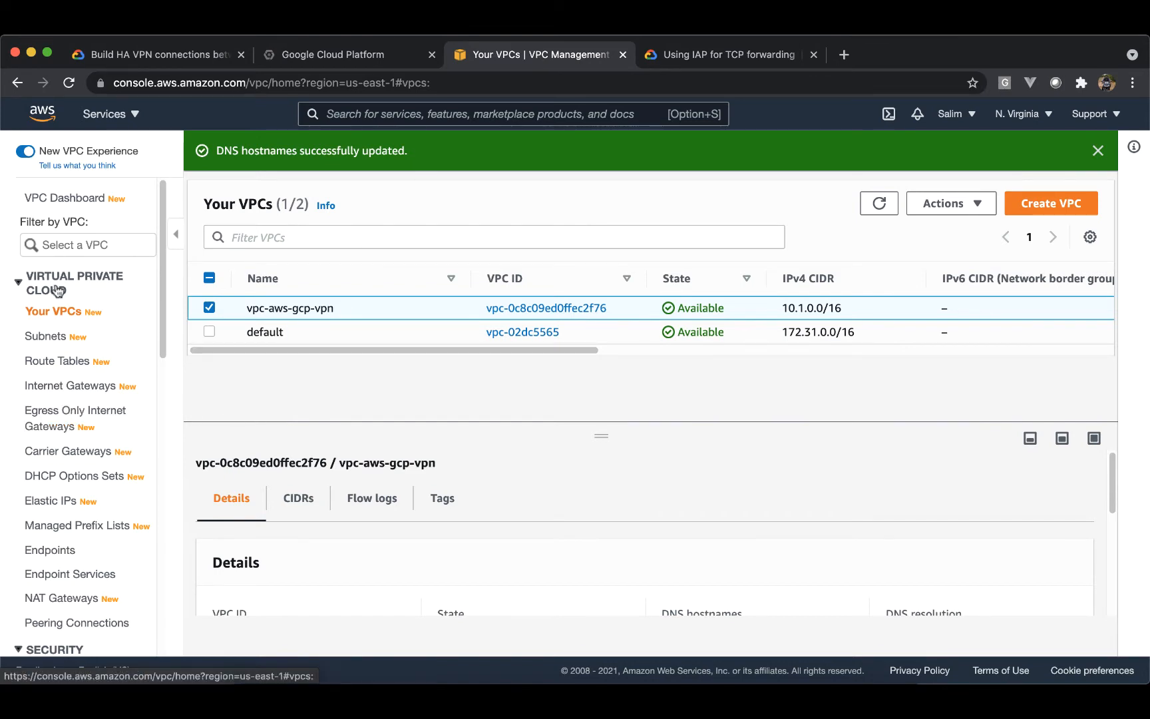
scroll(75, 378, down, 10)
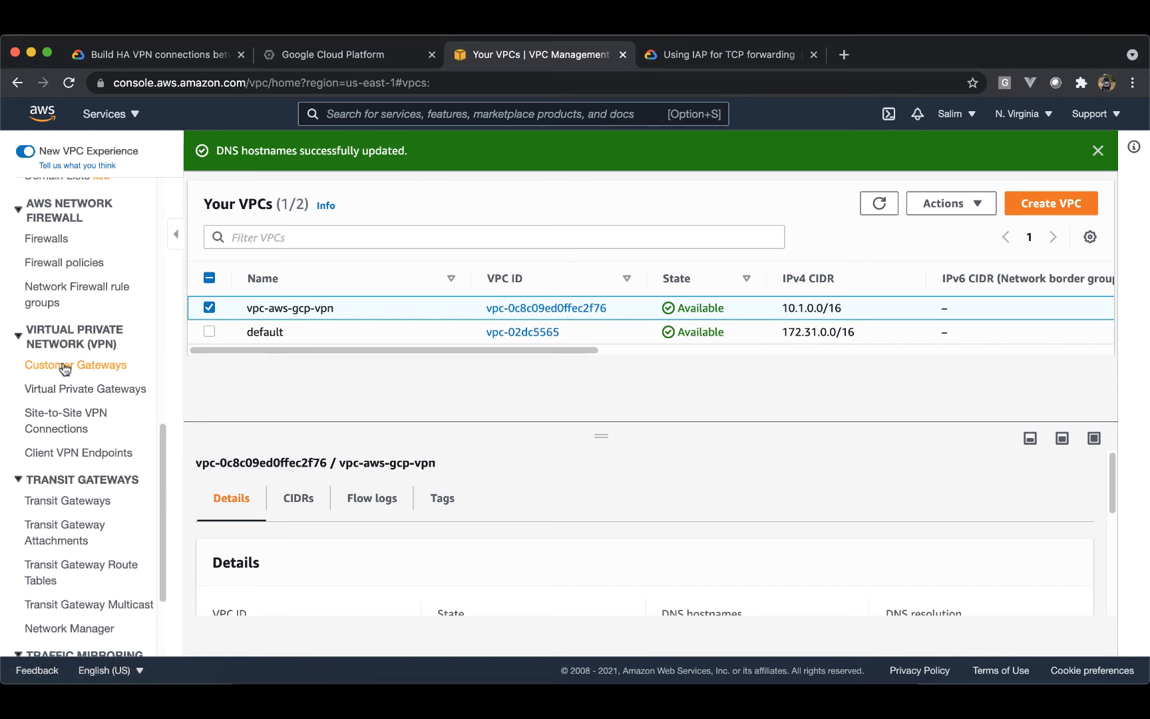
click(65, 370)
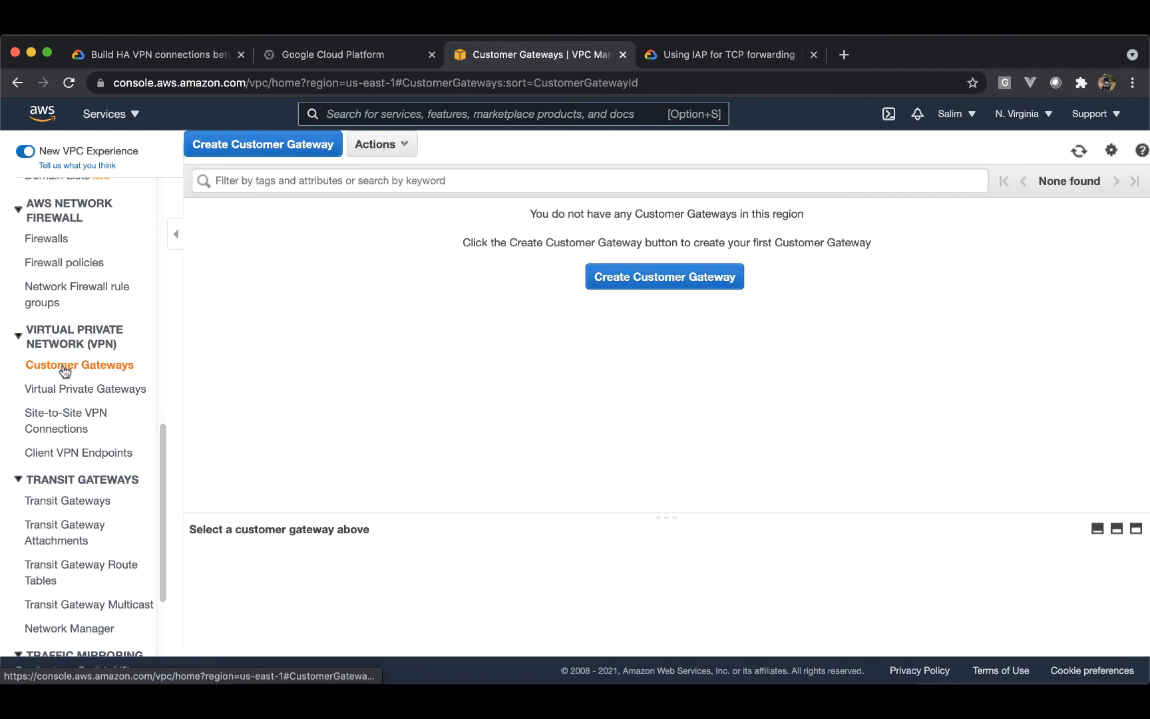
click(291, 152)
click(314, 320)
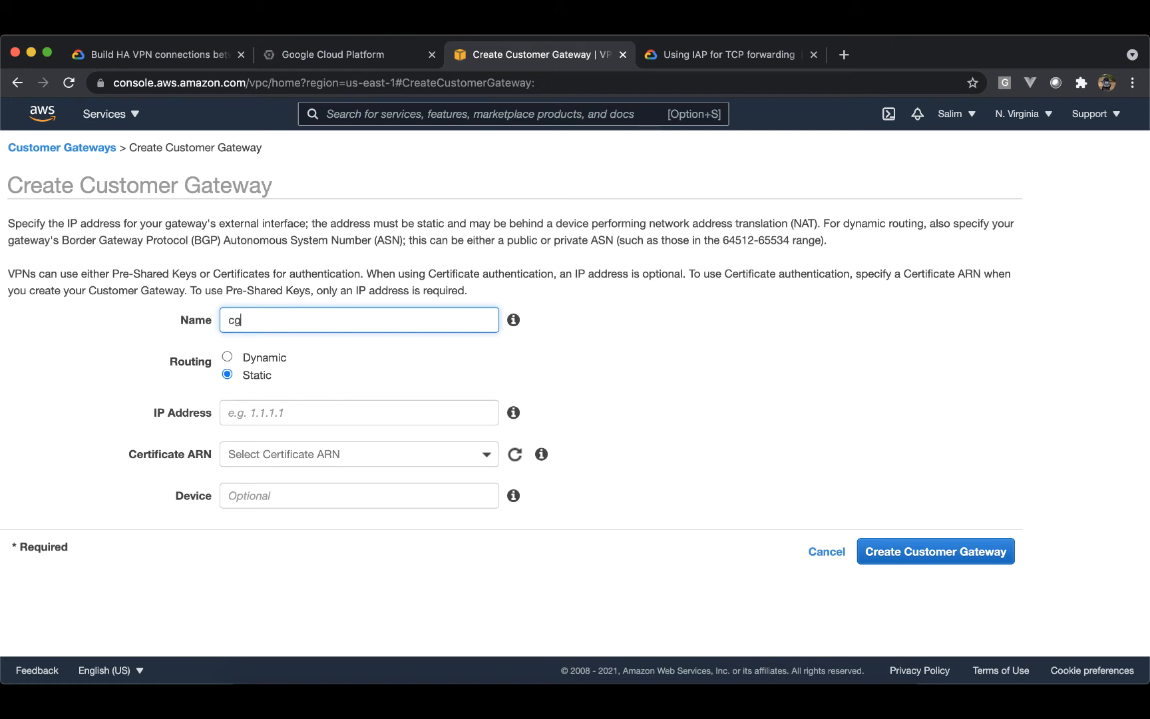
text(cg-aws-gcp-vpn-1)
- Set the first customer gateway to dynamic routing with BGP ASN 65420
click(353, 53)
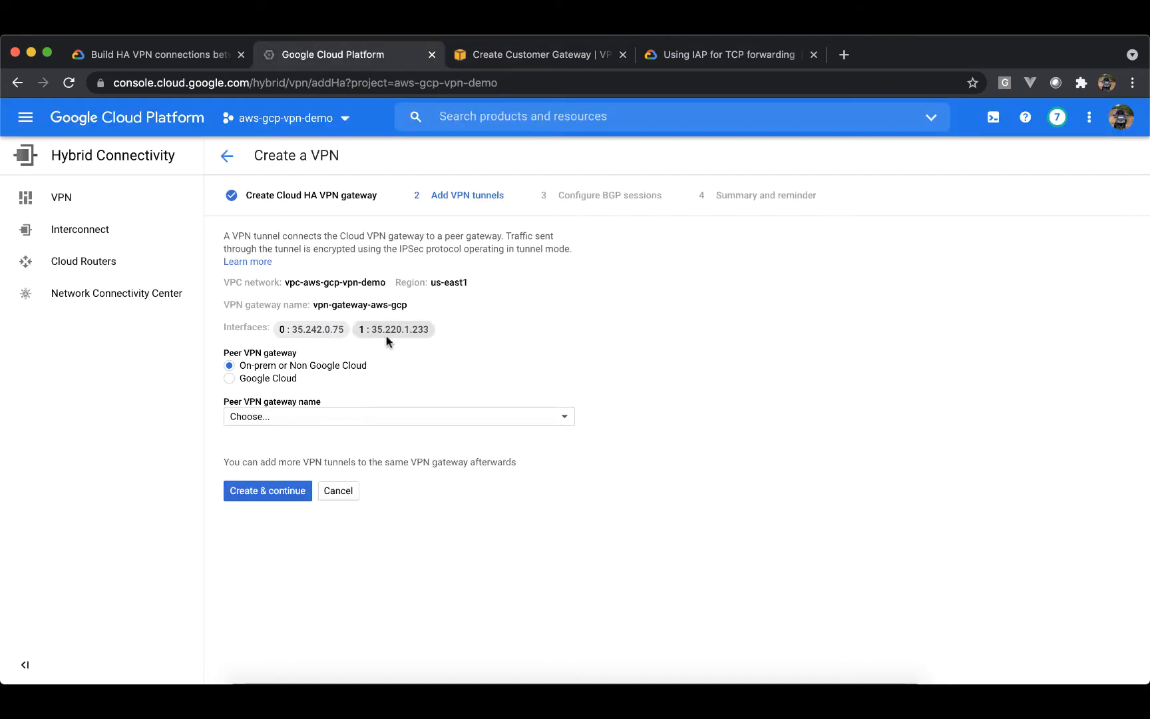
click(524, 56)
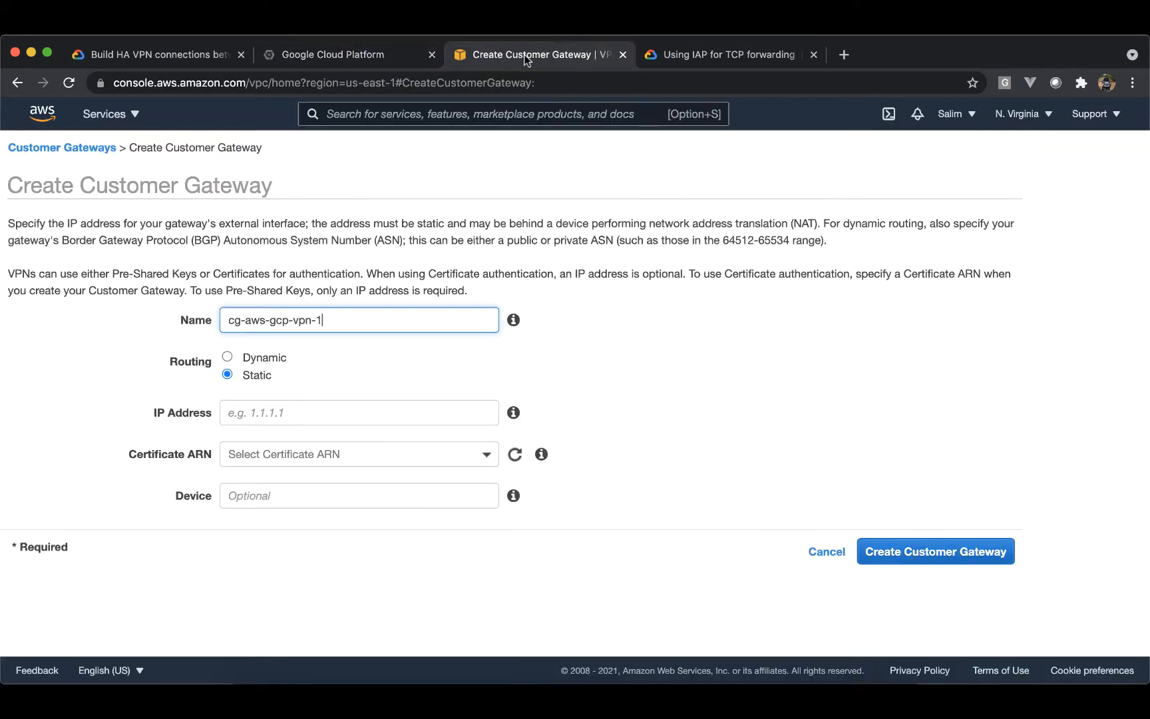
click(227, 357)
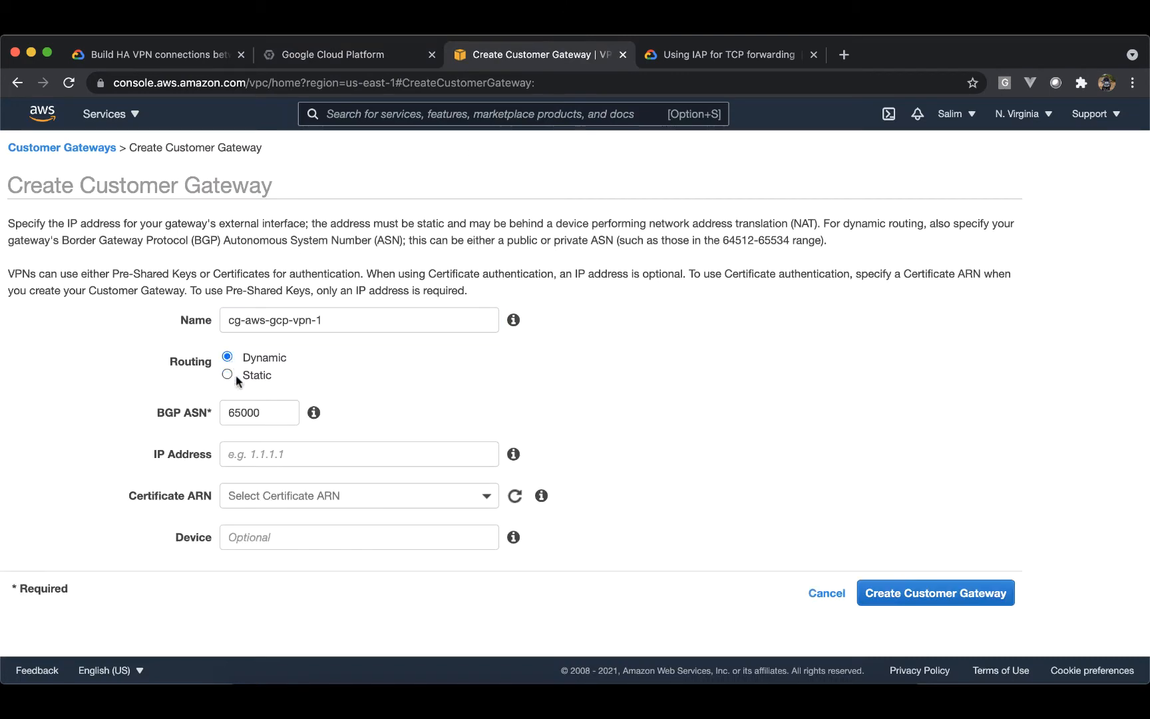
double_click(243, 413)
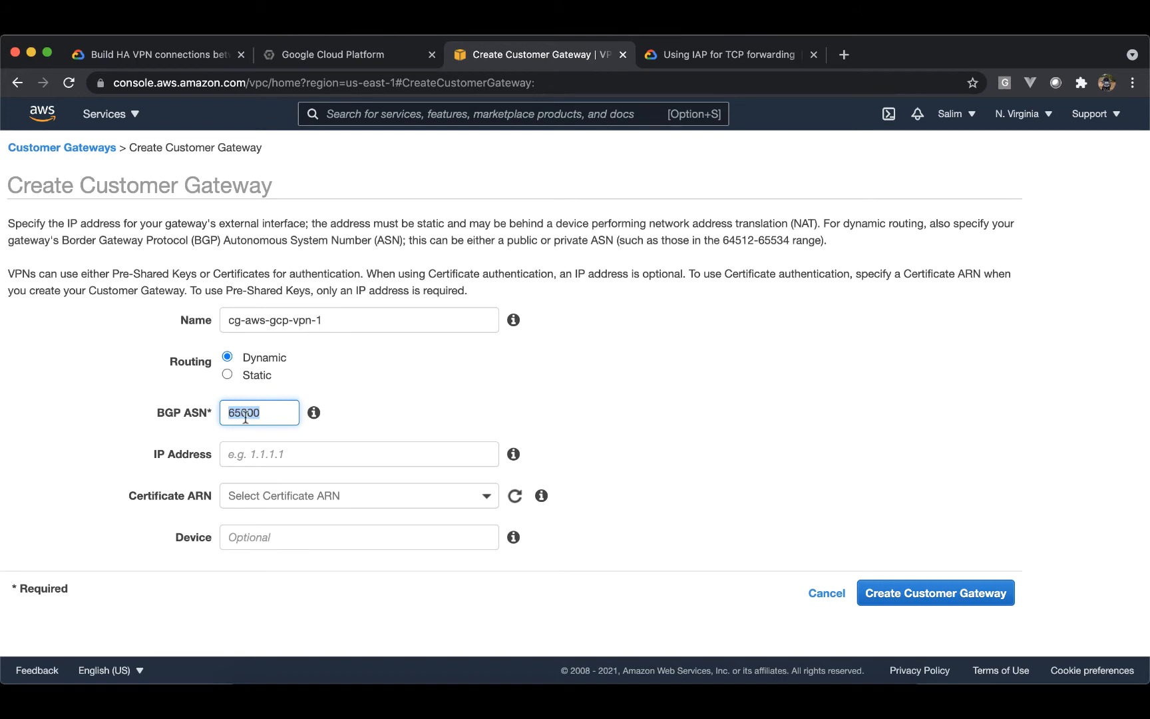
text(65420)
- Copy the Google Cloud VPN gateway's interface 0 address, 35.242.0.75, into the customer gateway's IP address and create the customer gateway
click(348, 452)
click(333, 53)
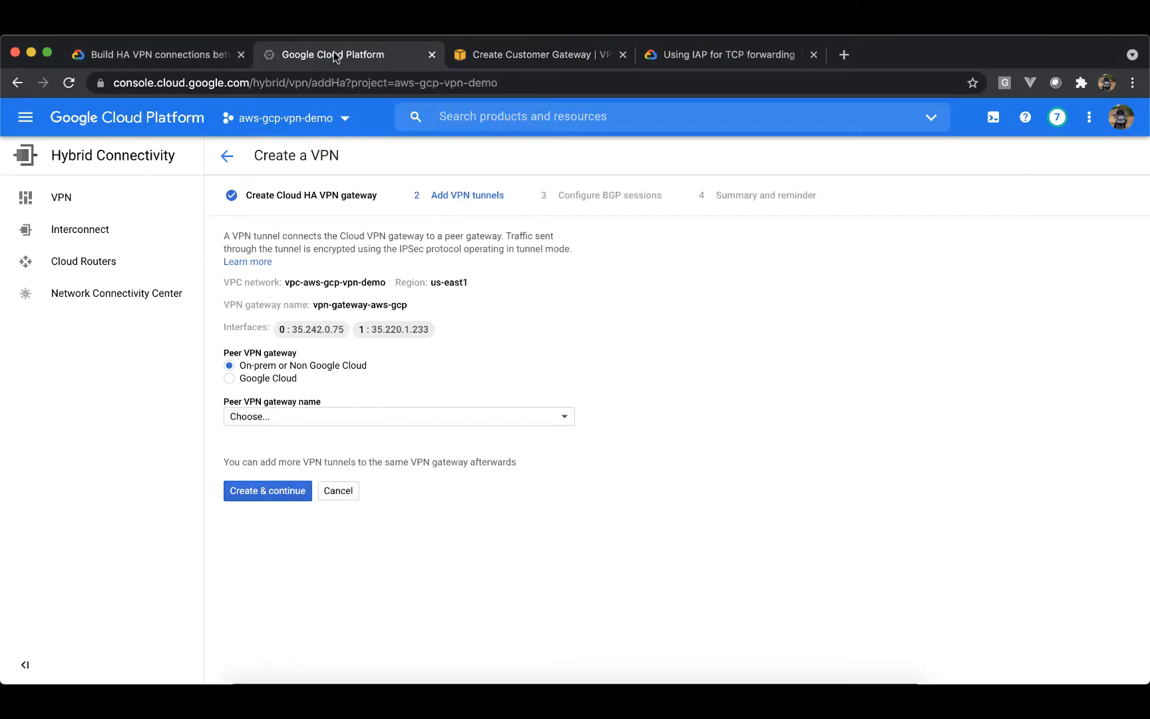
right_click(316, 333)
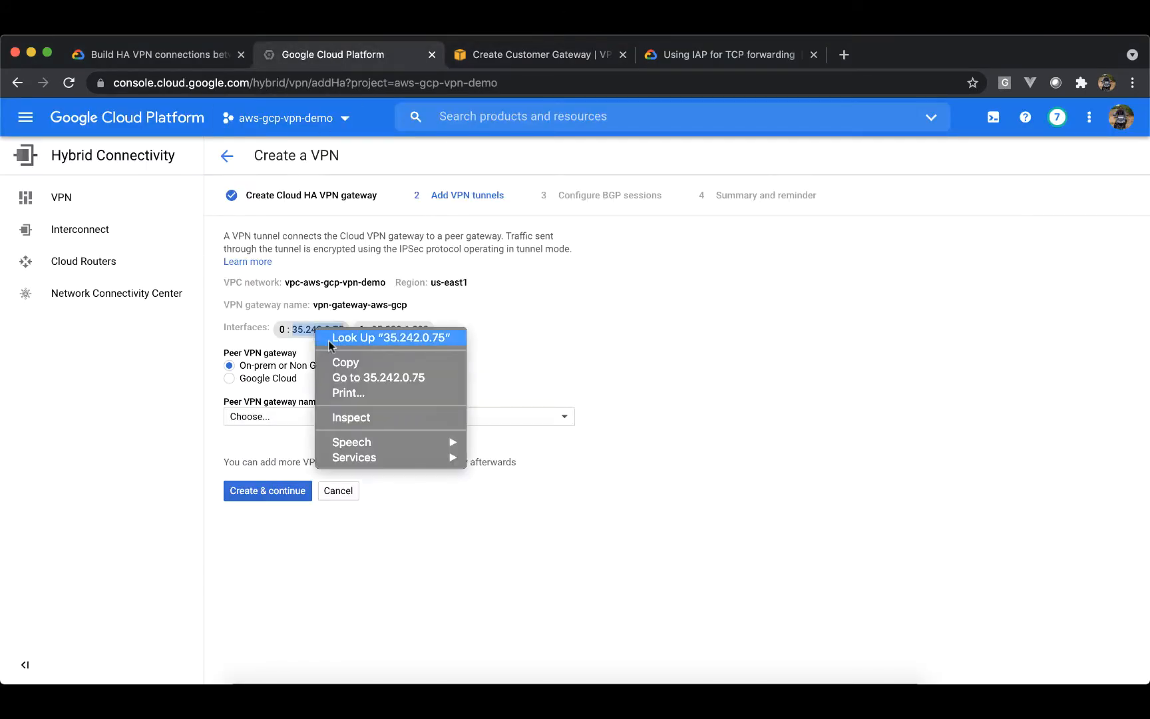
click(342, 365)
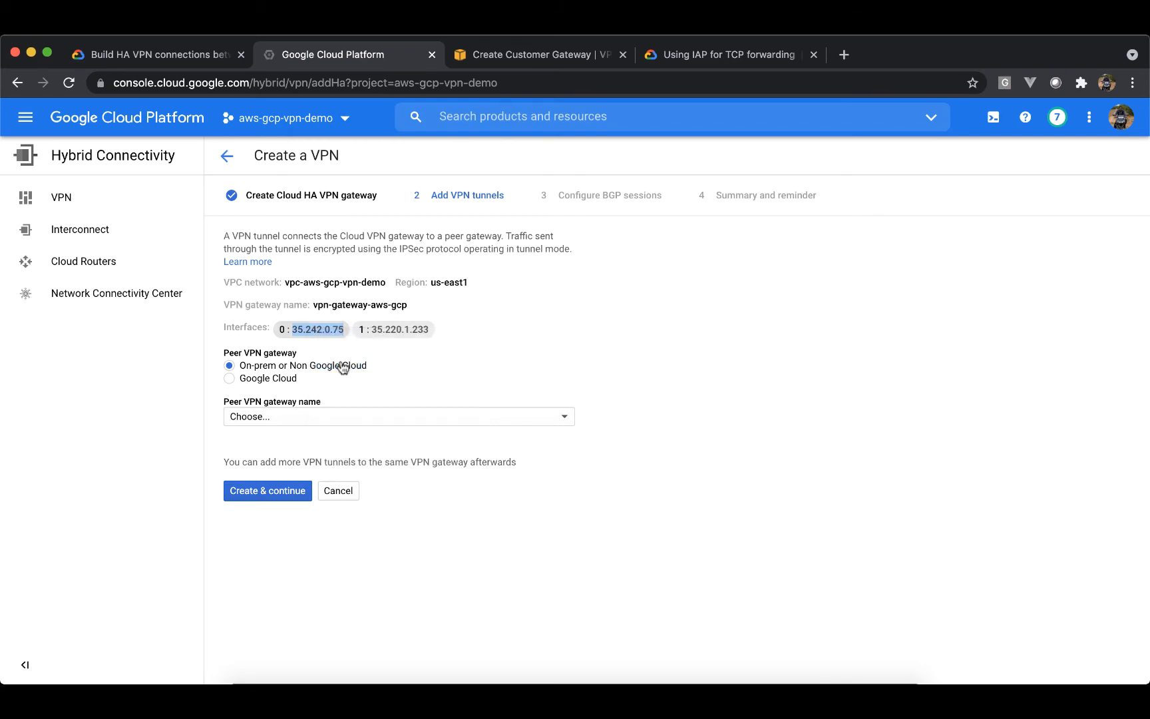
click(493, 54)
key(super+v)
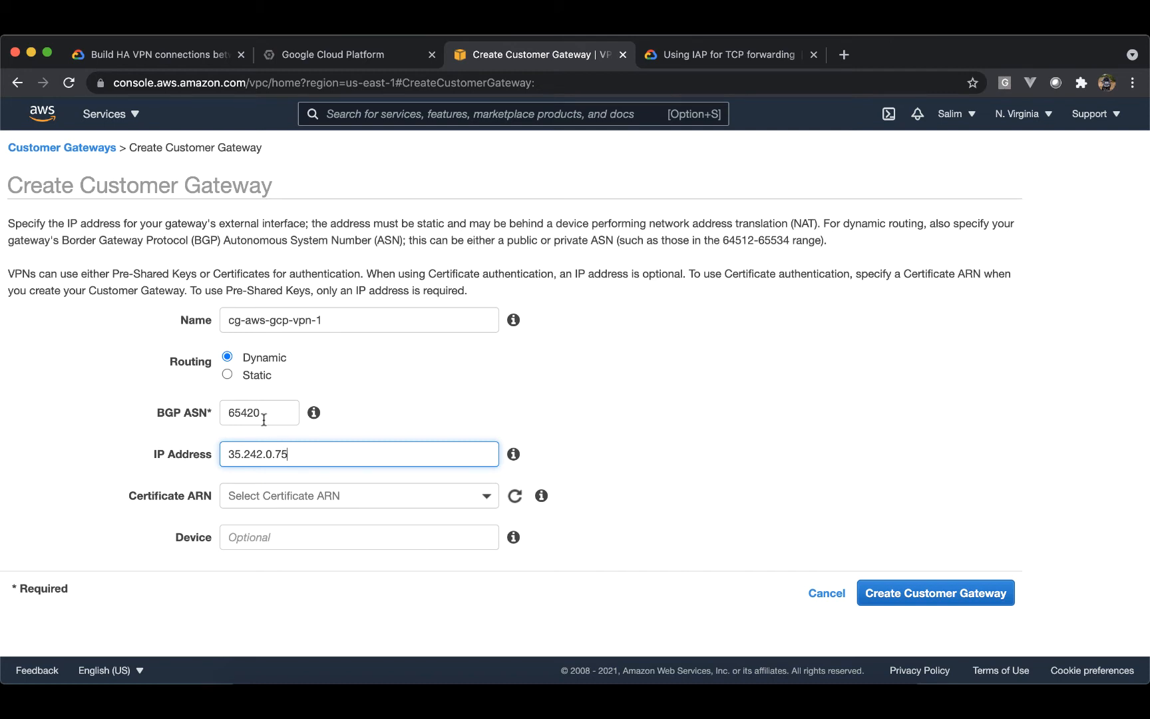
click(902, 603)
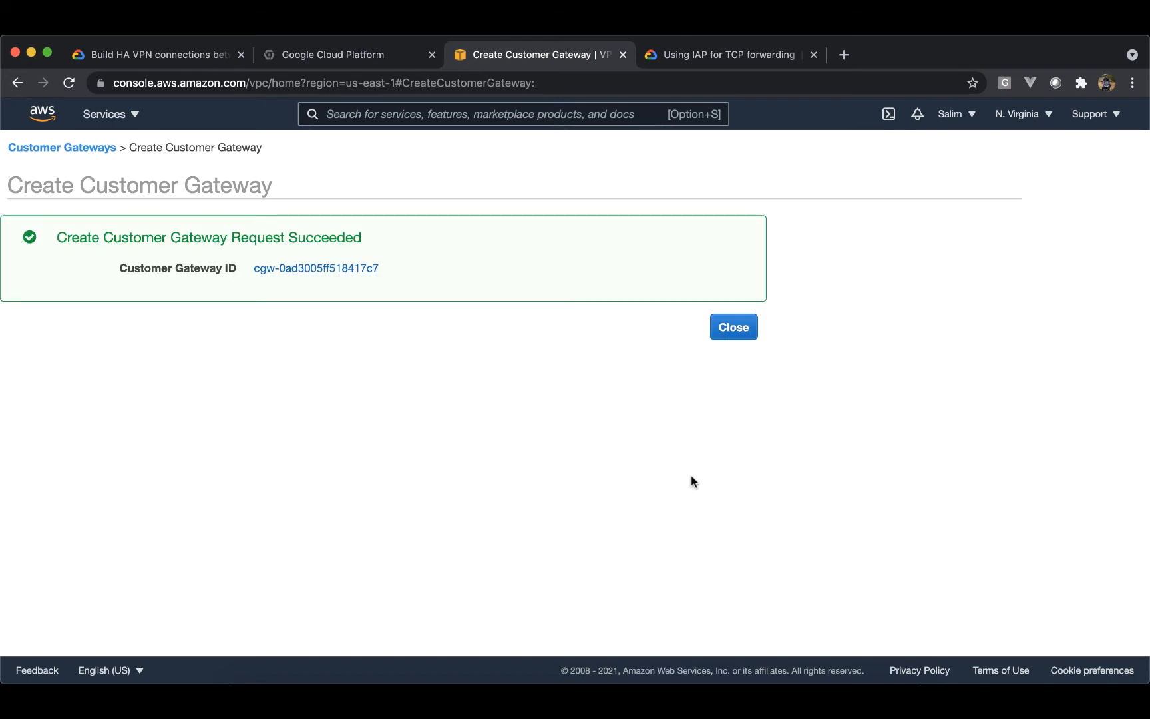
click(734, 330)
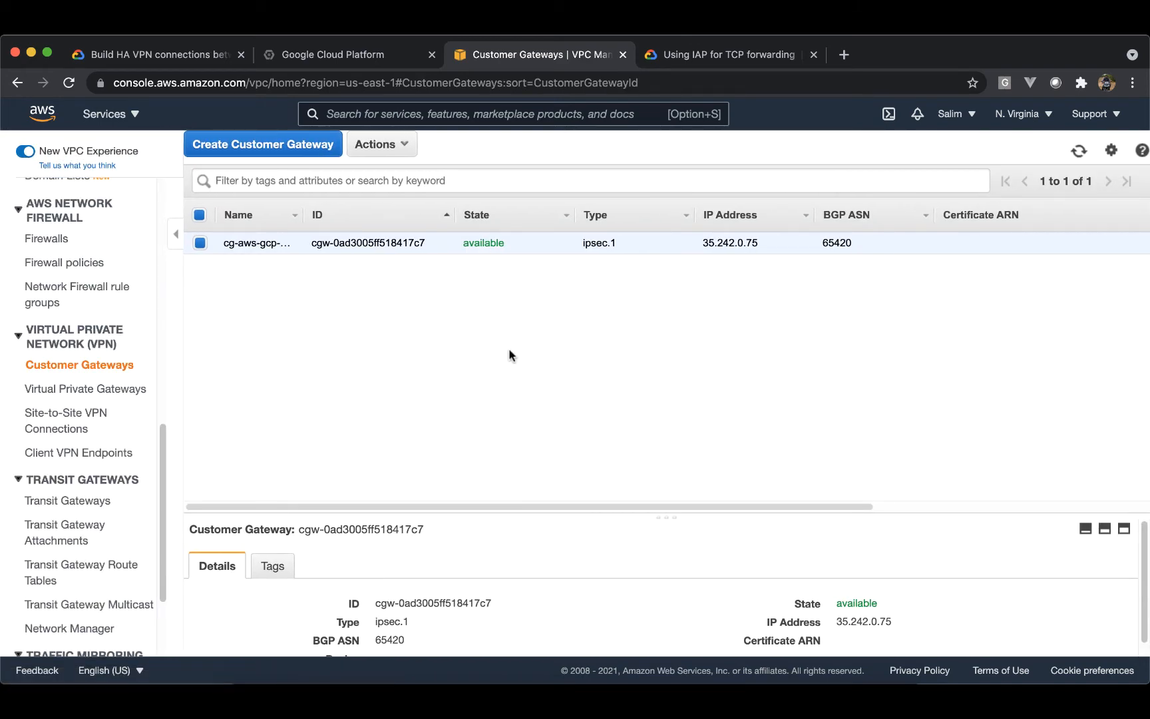
- Start a second customer gateway named cg-aws-gcp-2 with dynamic routing and BGP ASN 65420
click(285, 146)
click(313, 322)
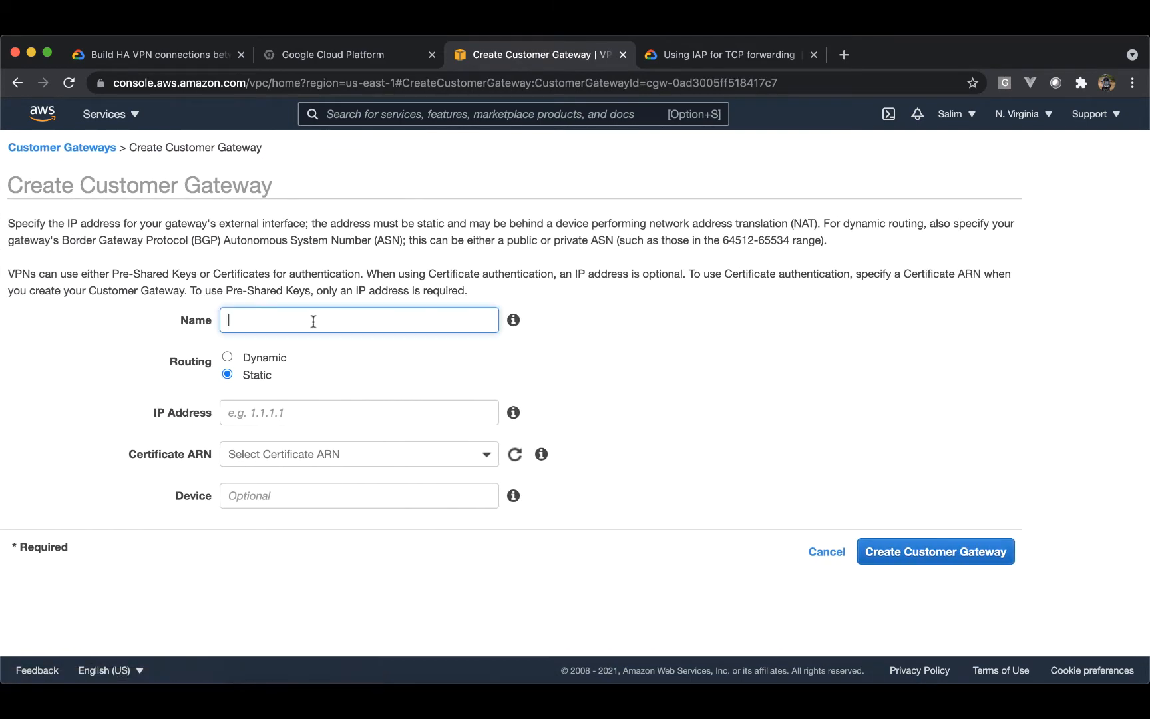
text(cg-aws-gcp-2)
click(228, 356)
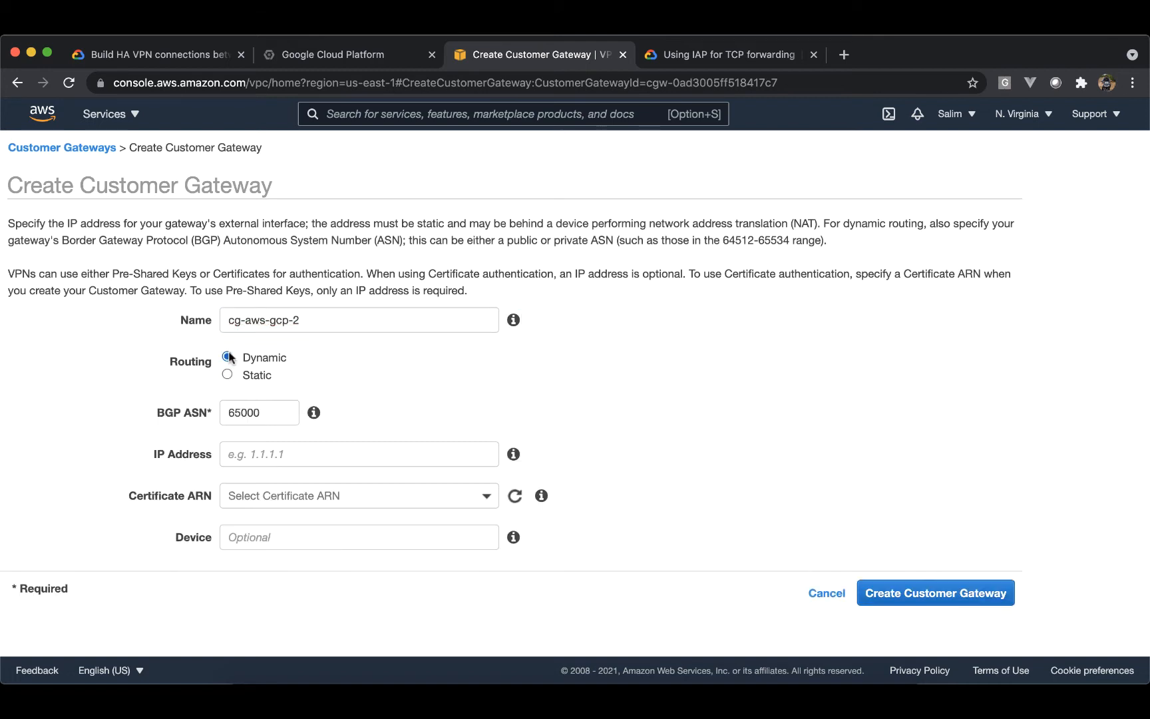
double_click(247, 412)
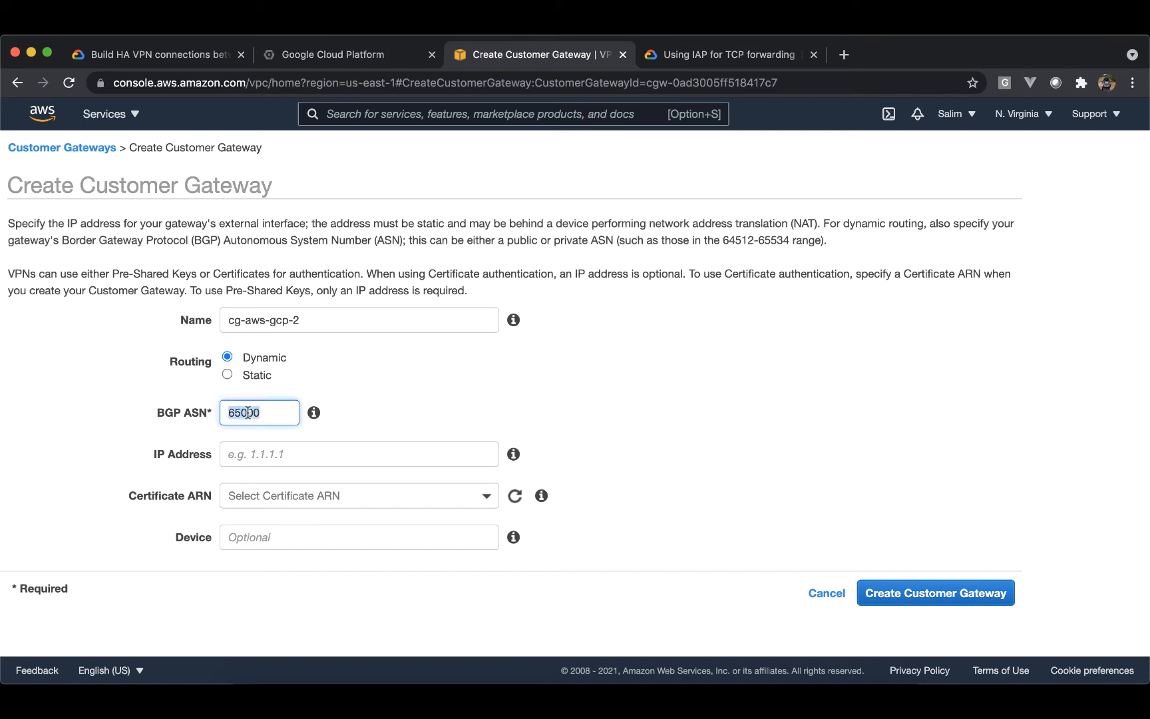
text(65420)
- Copy the Google Cloud VPN gateway's interface 1 address, 35.220.1.233, into the second customer gateway's IP address and create it
click(372, 451)
click(350, 53)
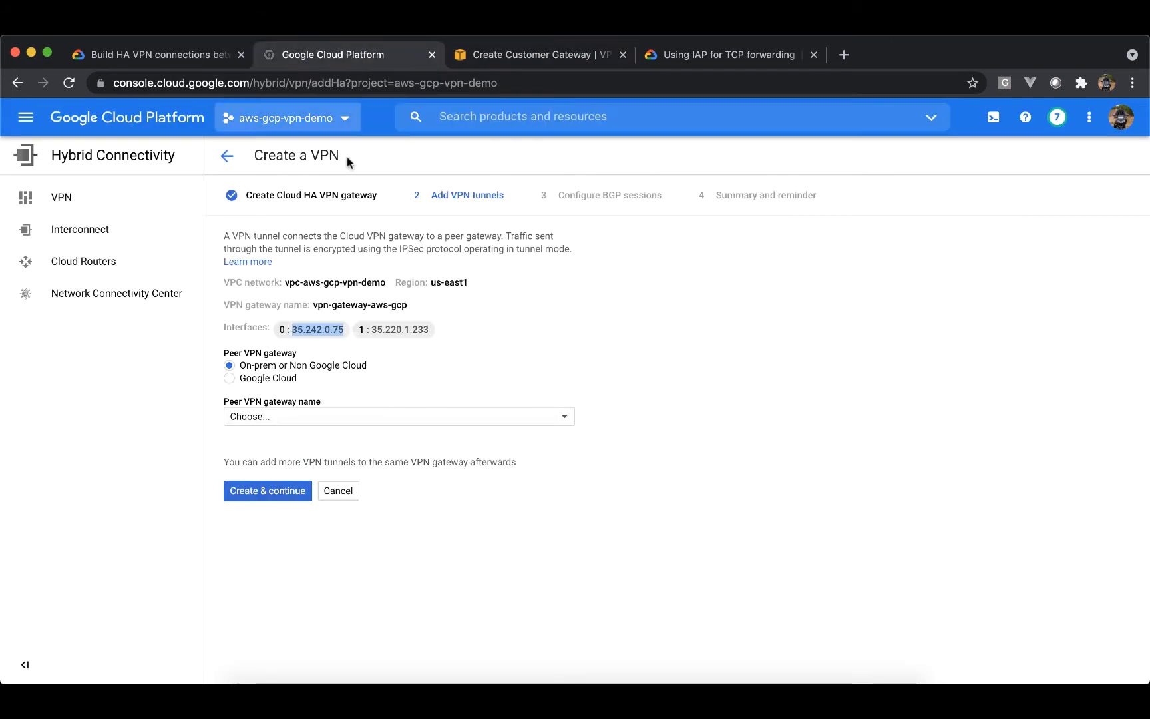
right_click(397, 333)
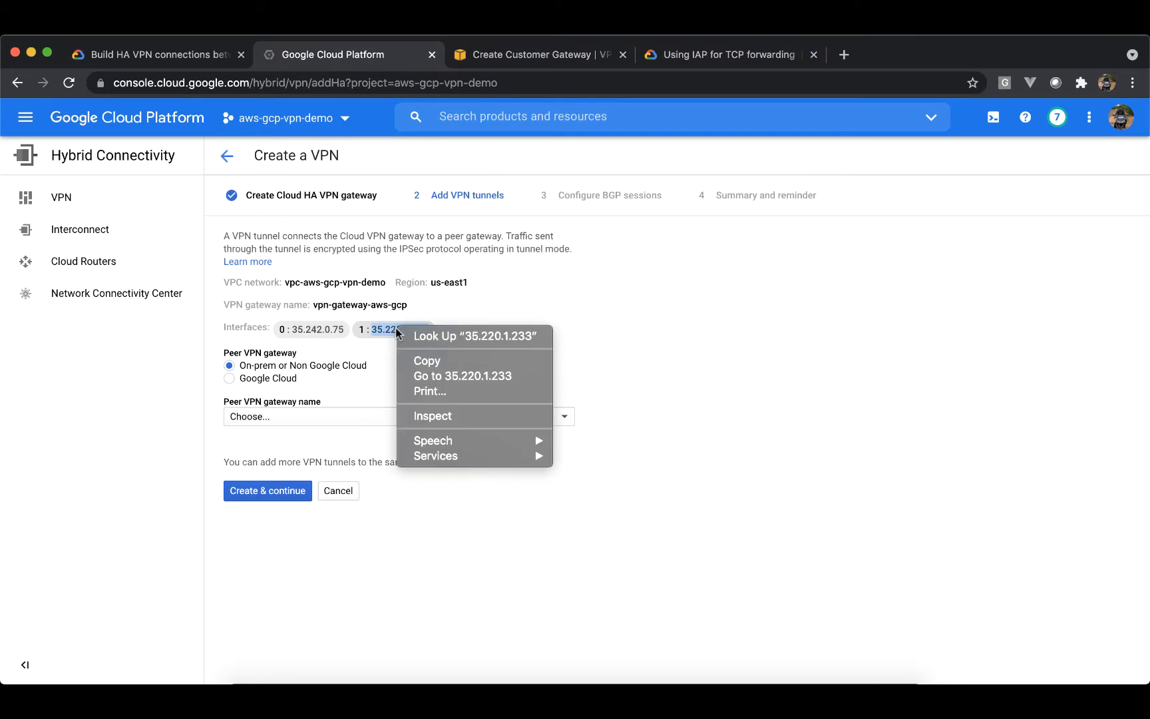
click(419, 365)
click(537, 53)
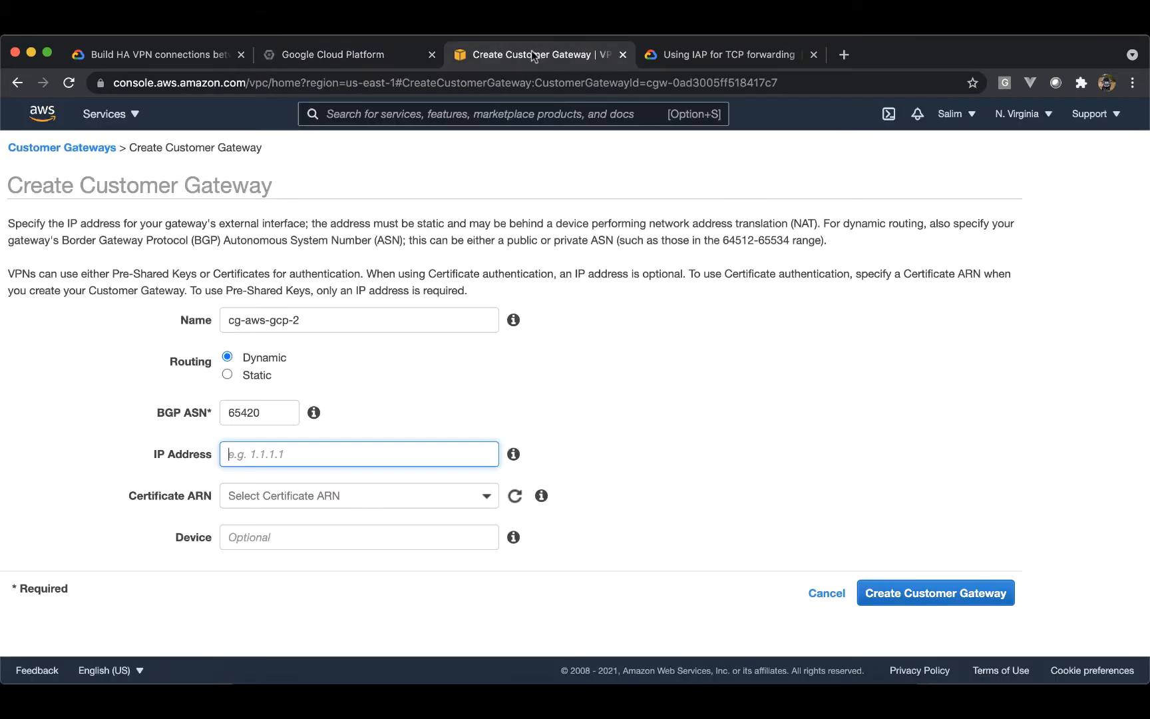
key(super+v)
click(948, 593)
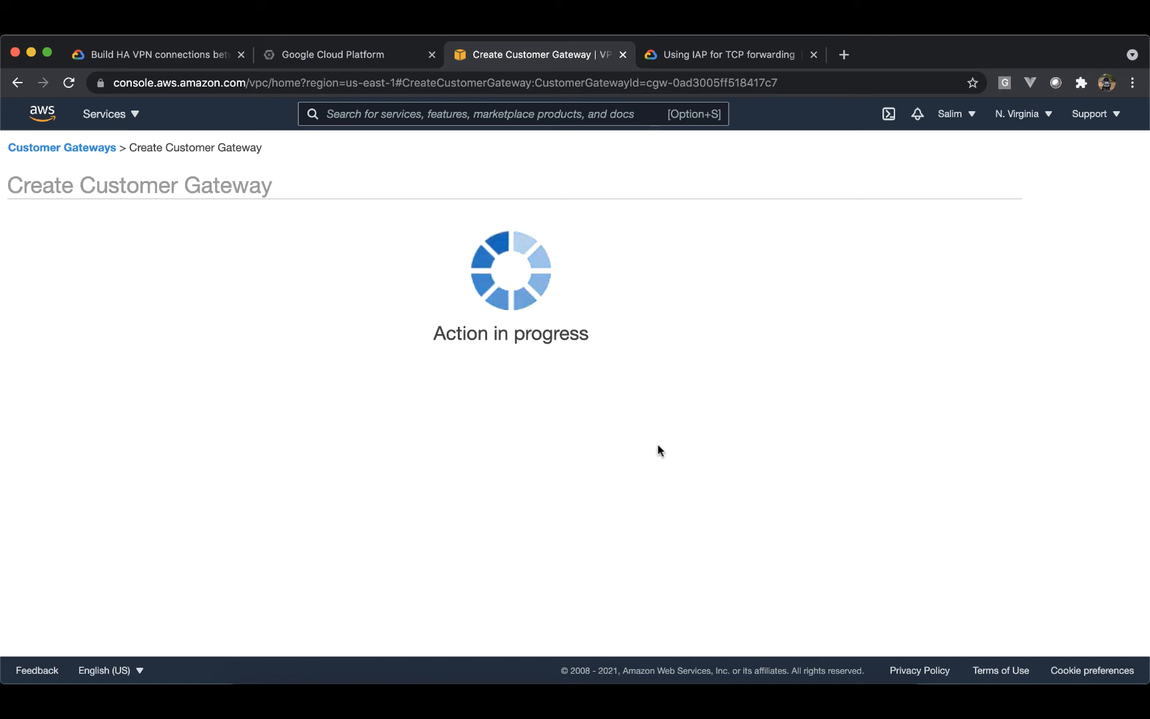
click(733, 327)
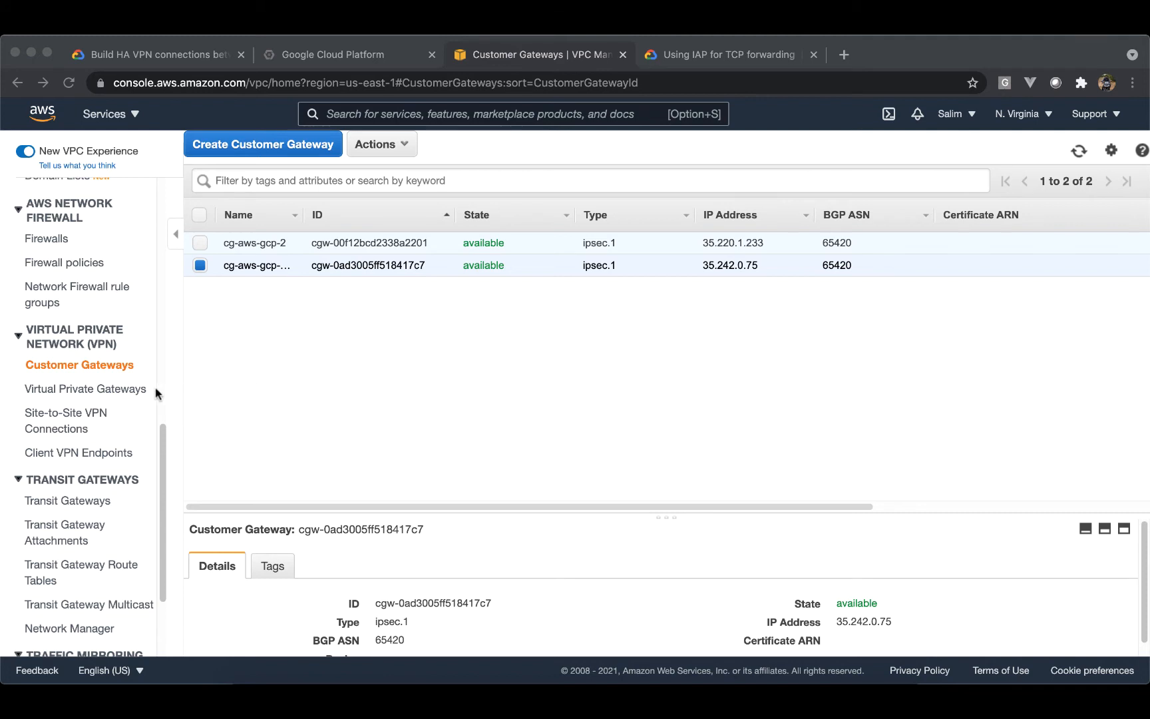
- Start a new AWS virtual private gateway with the name tag vpg-aws-gcp
click(125, 389)
click(126, 390)
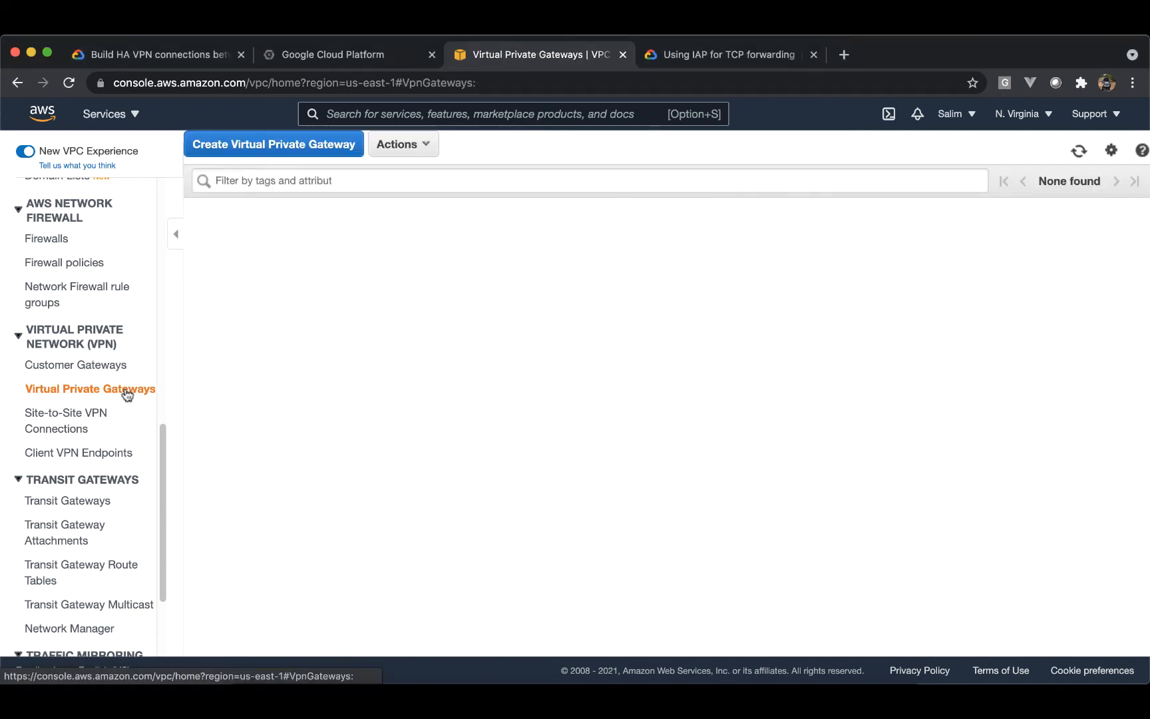
click(298, 152)
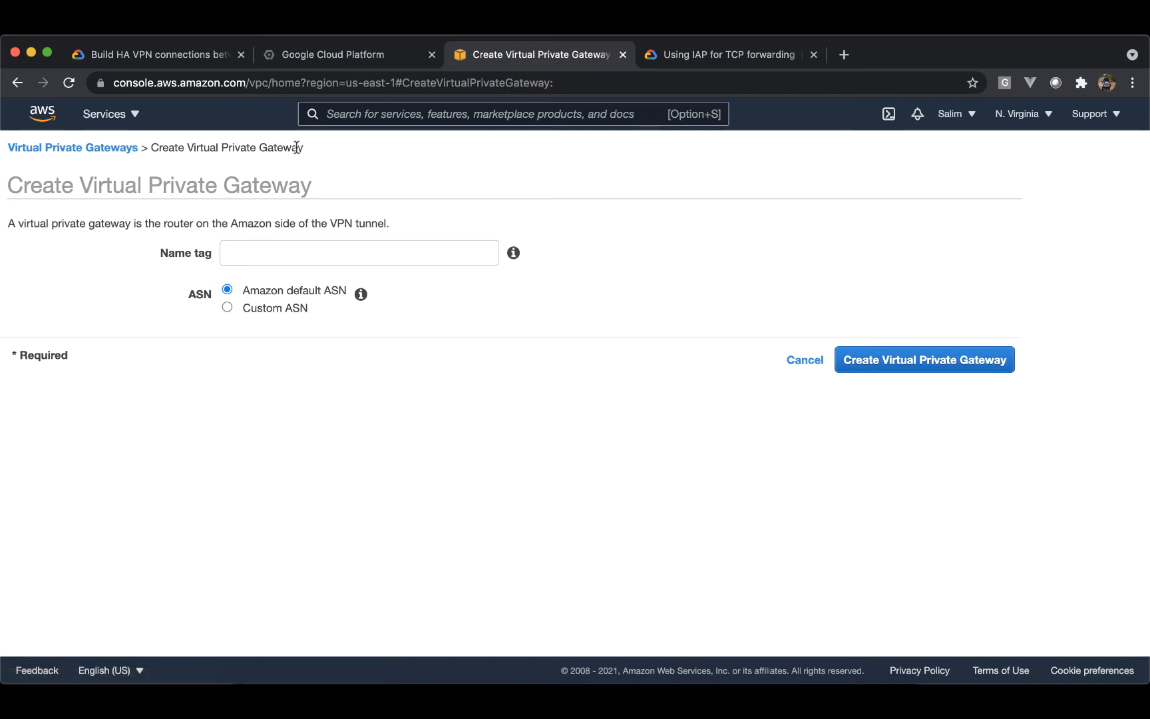
click(314, 251)
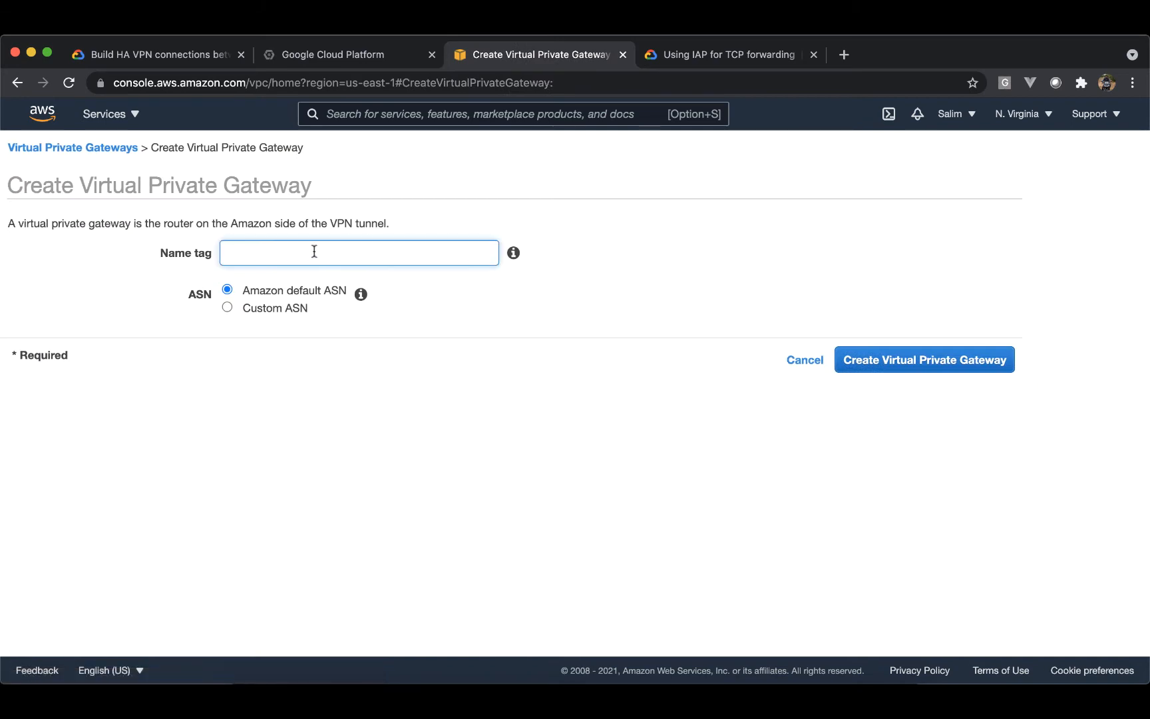
text(vpg-aws-gcp)
- Give the virtual private gateway the custom ASN 64512 and create it
click(227, 308)
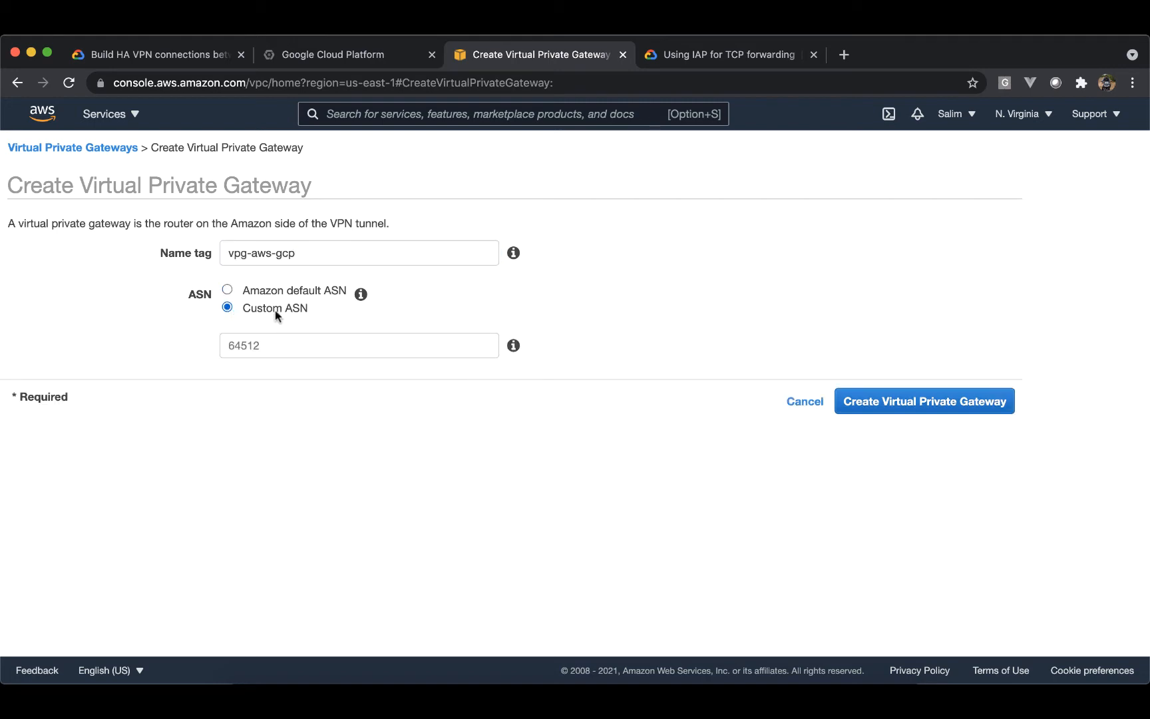
click(264, 345)
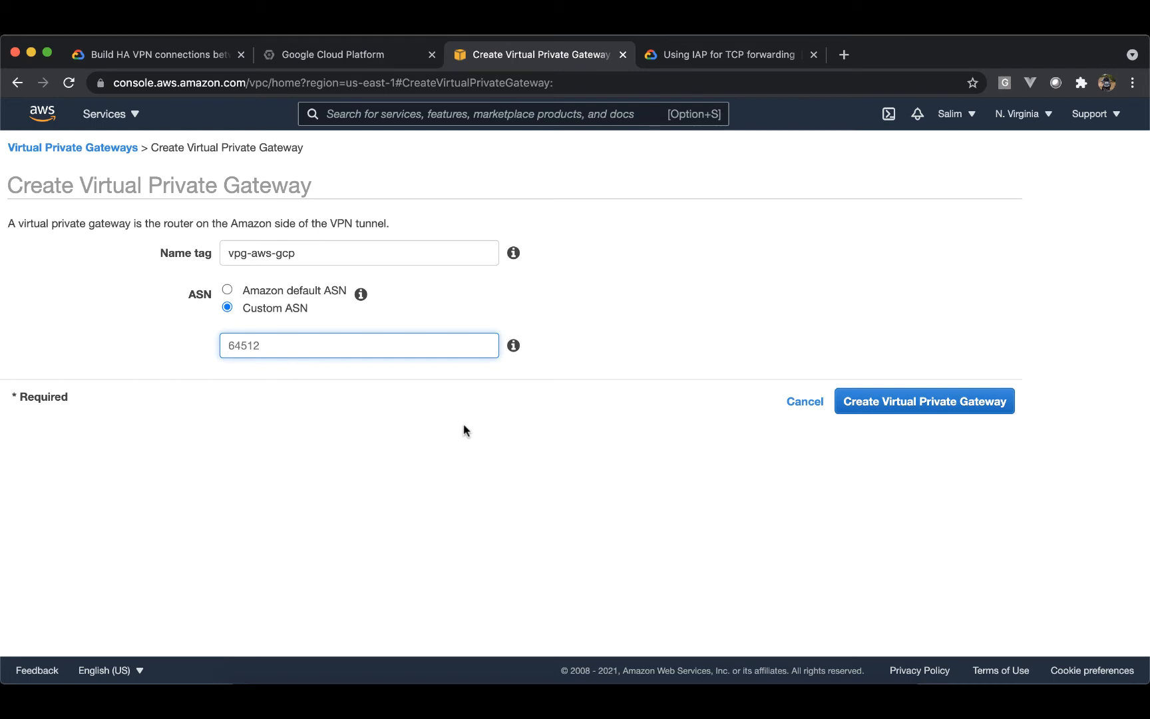
click(891, 406)
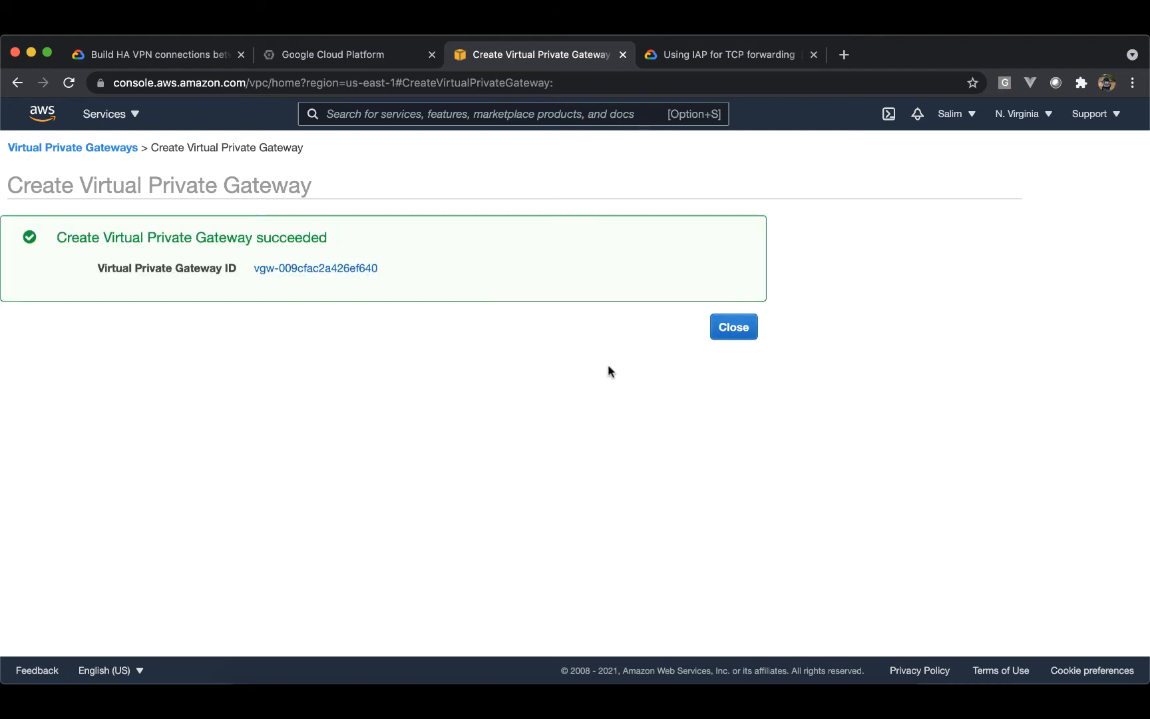
click(733, 327)
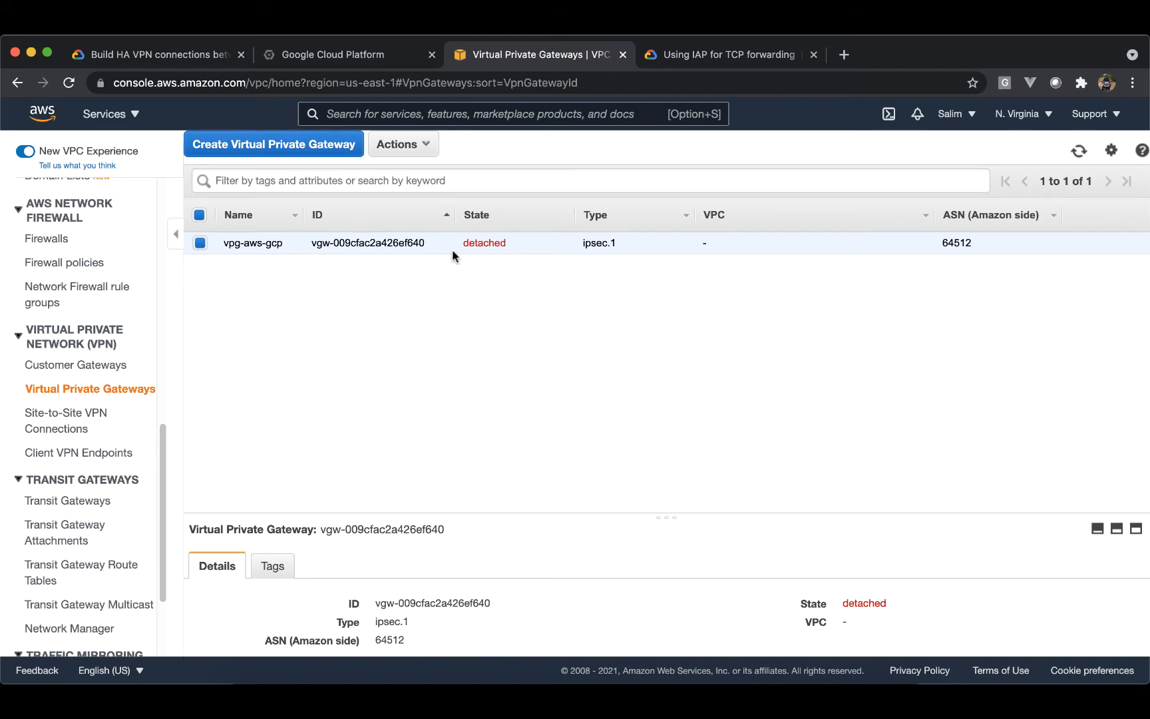
- Attach the virtual private gateway vpg-aws-gcp to the vpc-aws-gcp-vpn VPC and refresh the gateway list
click(425, 147)
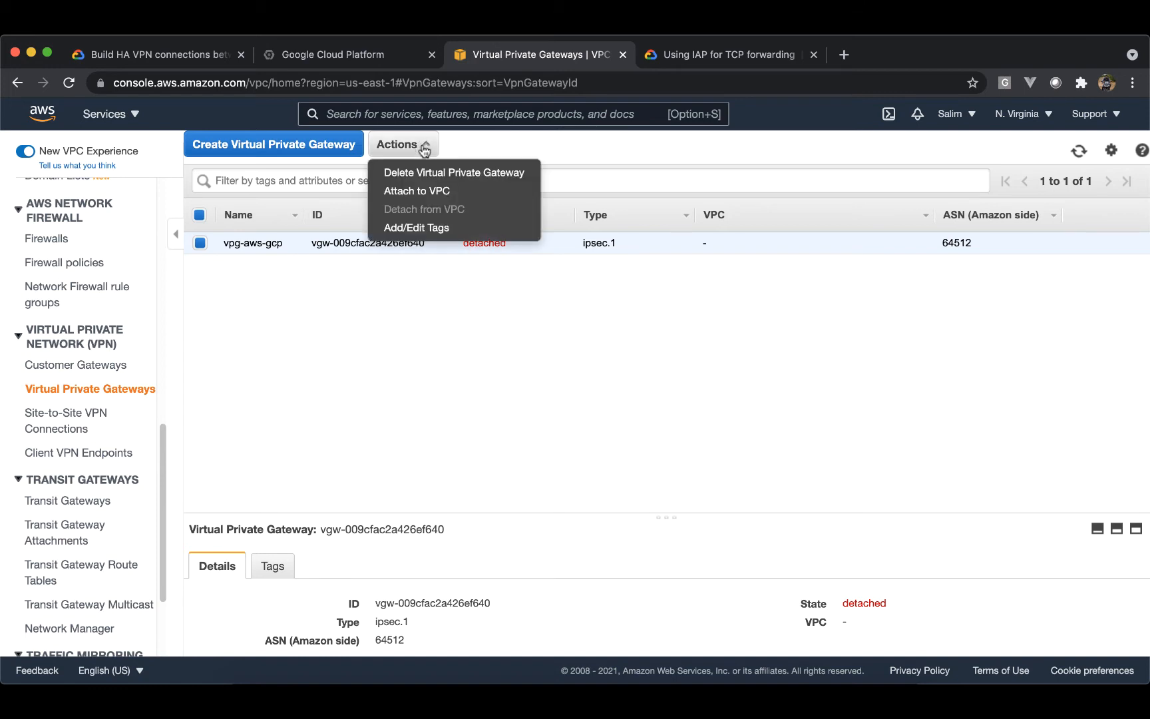
click(420, 192)
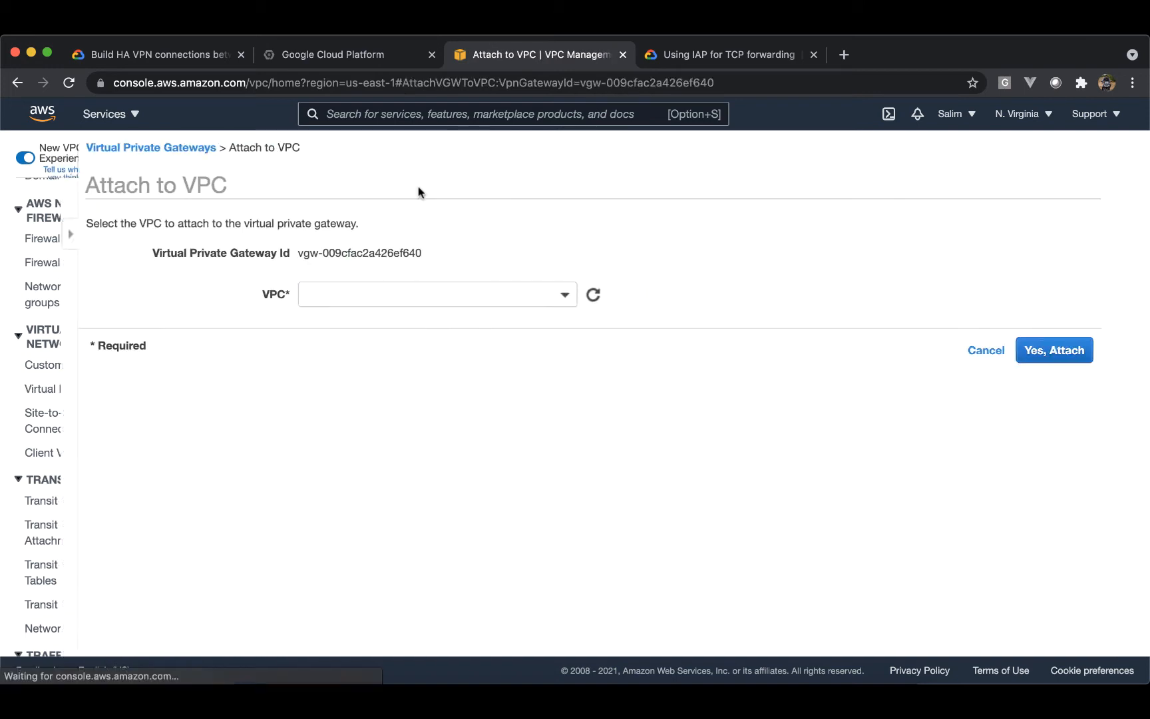
click(490, 298)
click(440, 360)
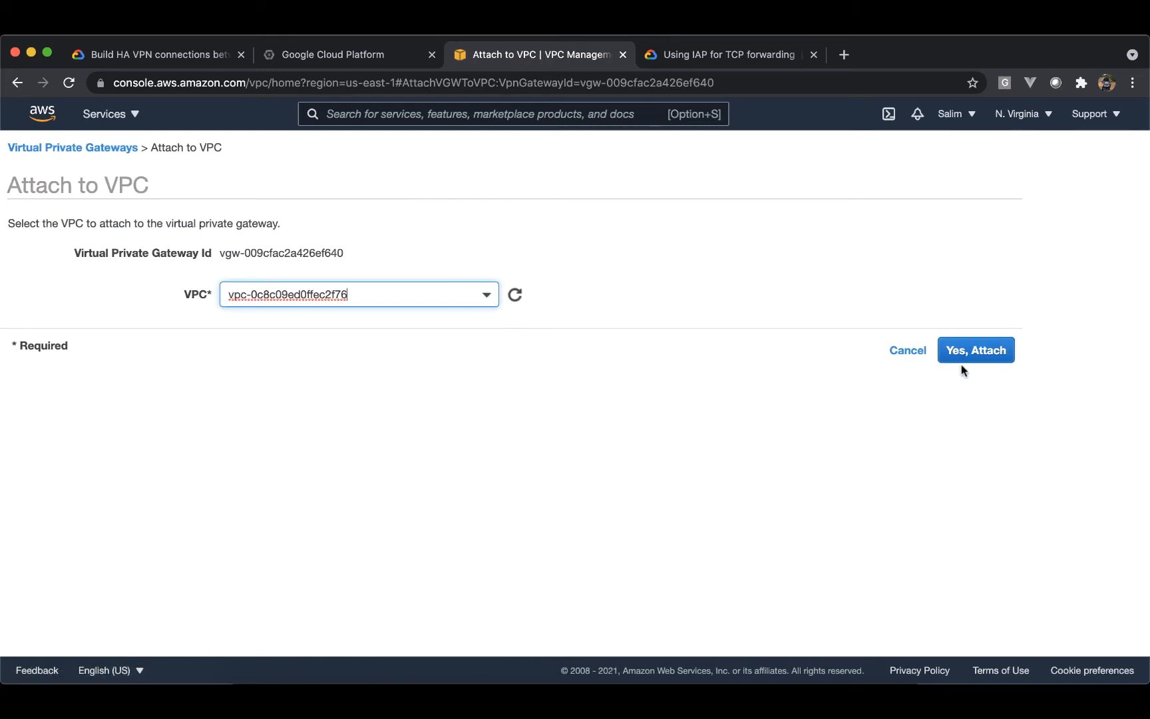
click(965, 352)
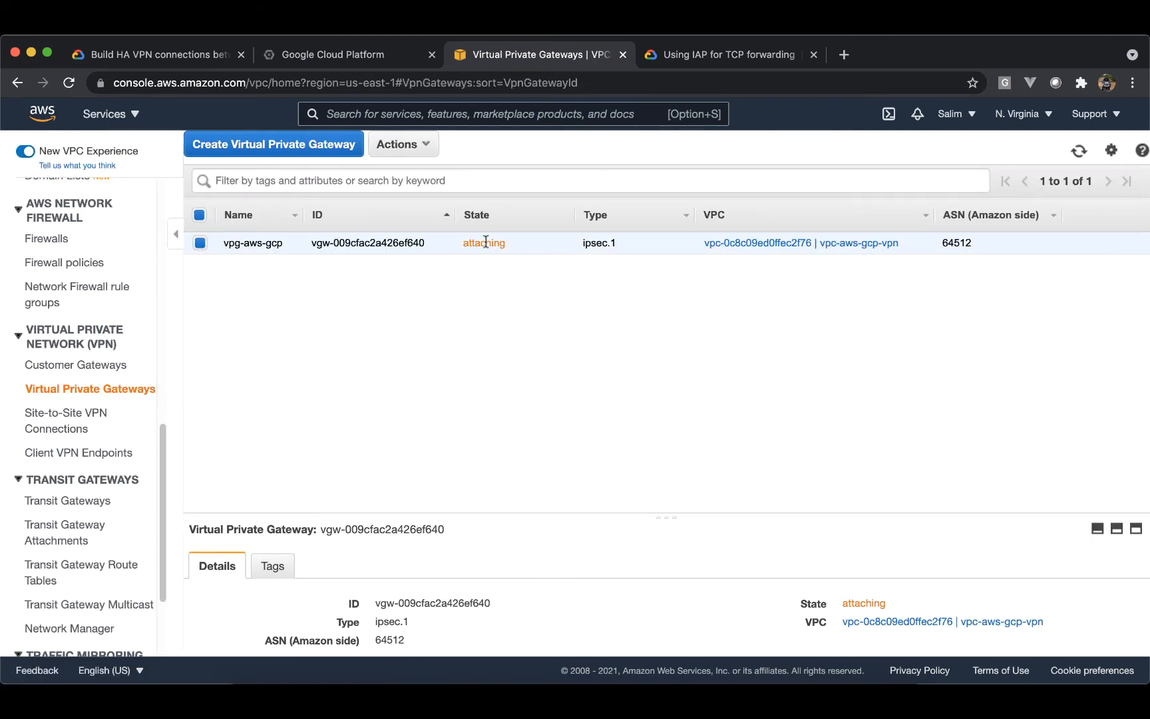
click(1075, 152)
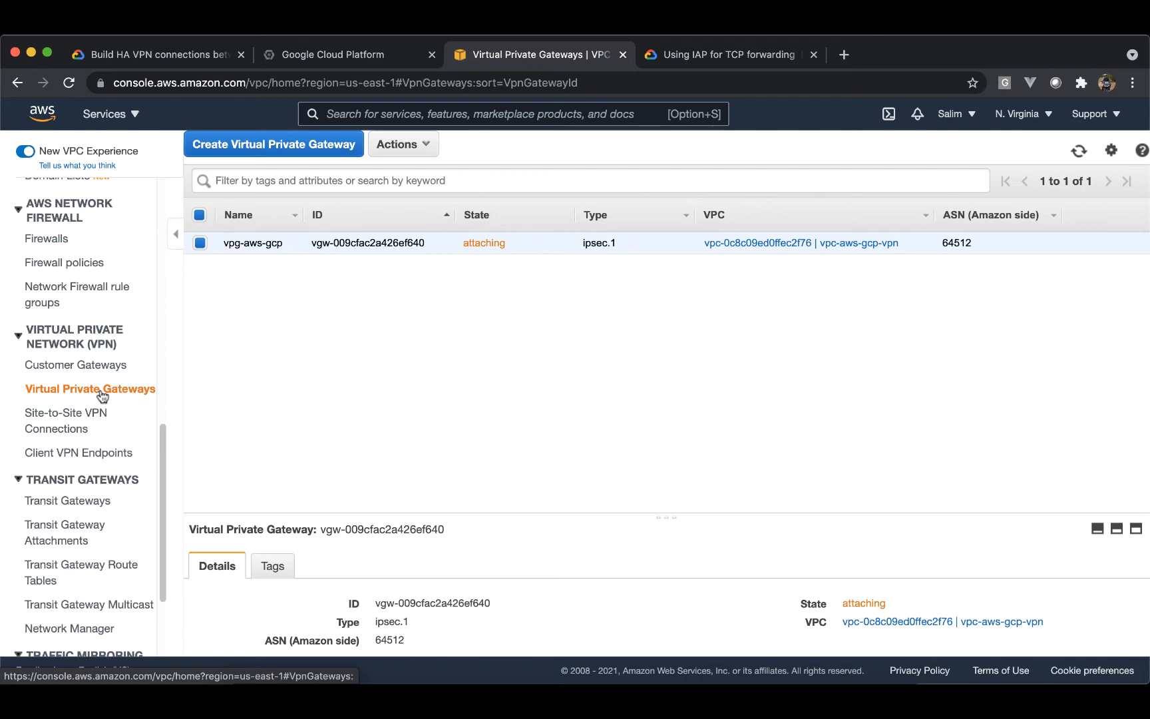
- Enable route propagation from vpg-aws-gcp in the rt-aws-gcp-vpc route table and save it
scroll(102, 396, up, 10)
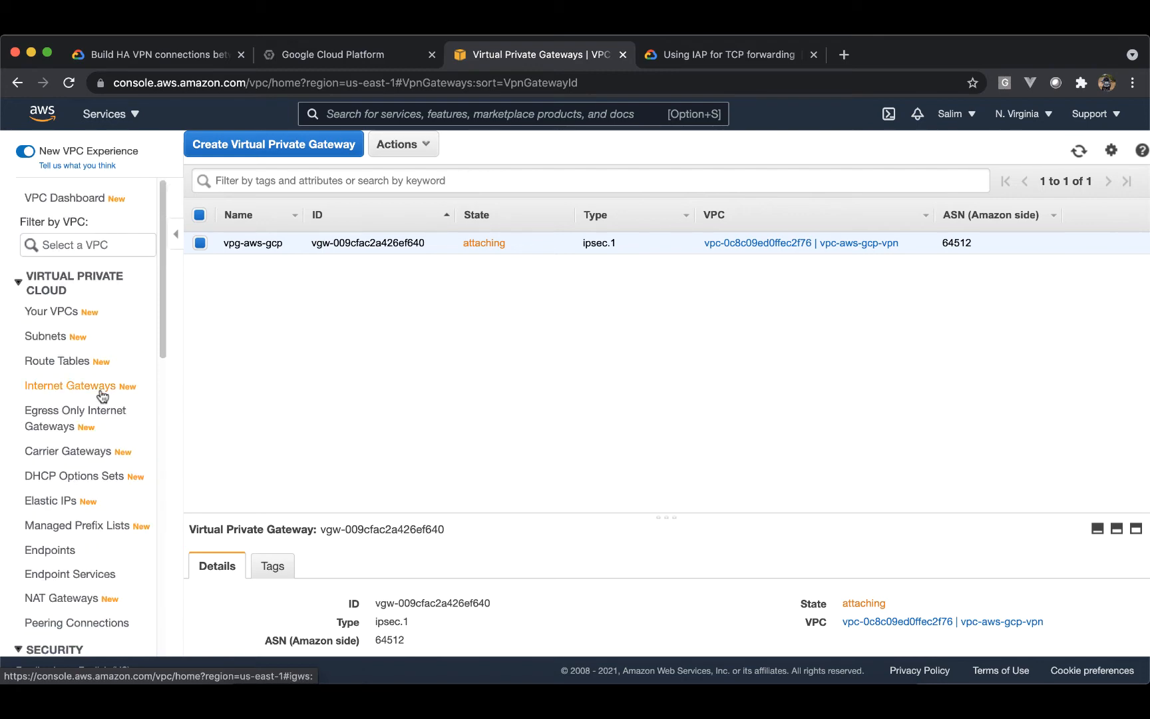
click(70, 365)
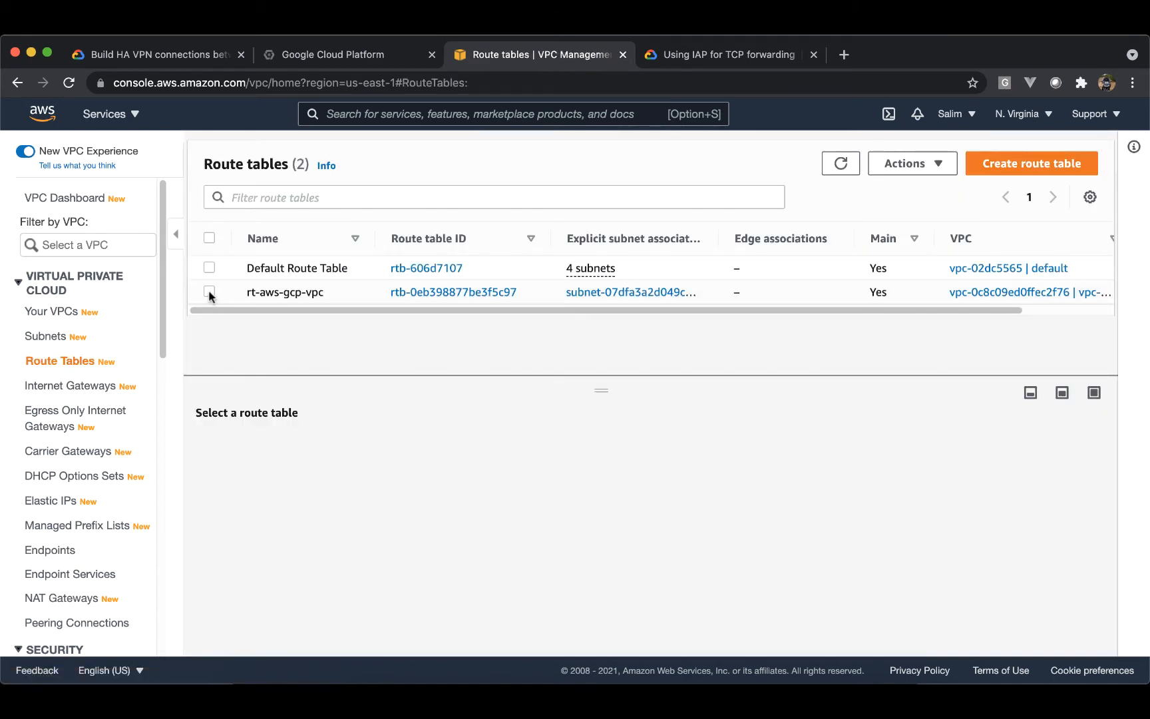
click(208, 291)
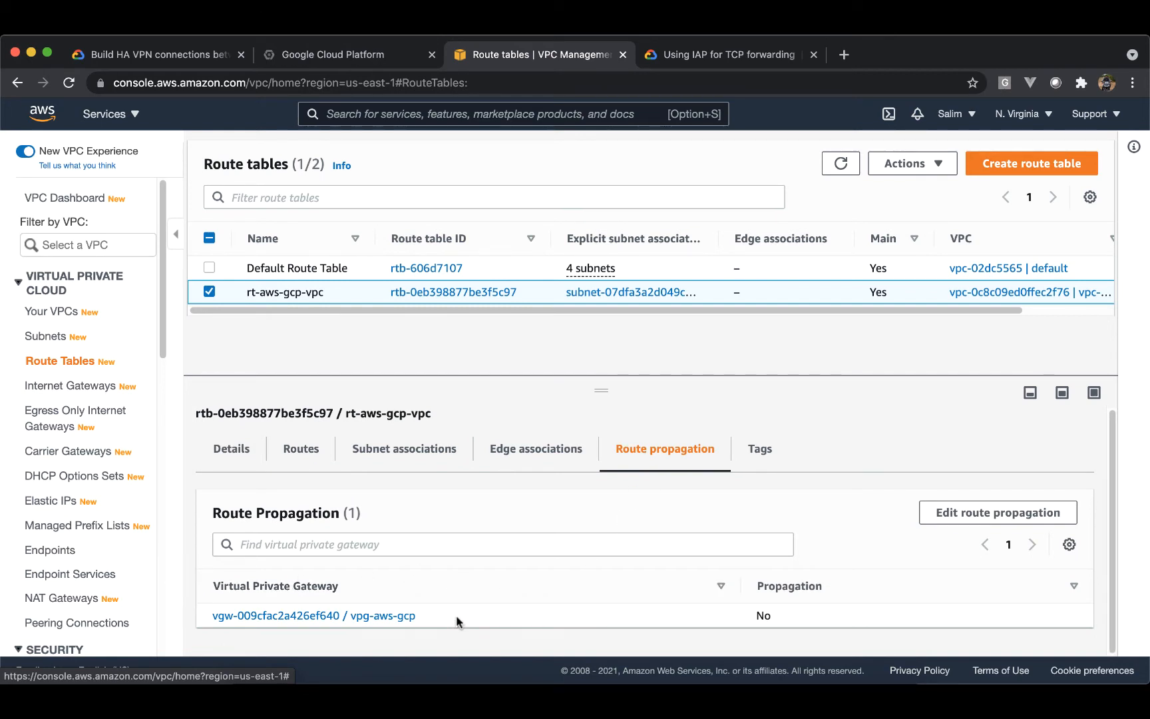
click(943, 514)
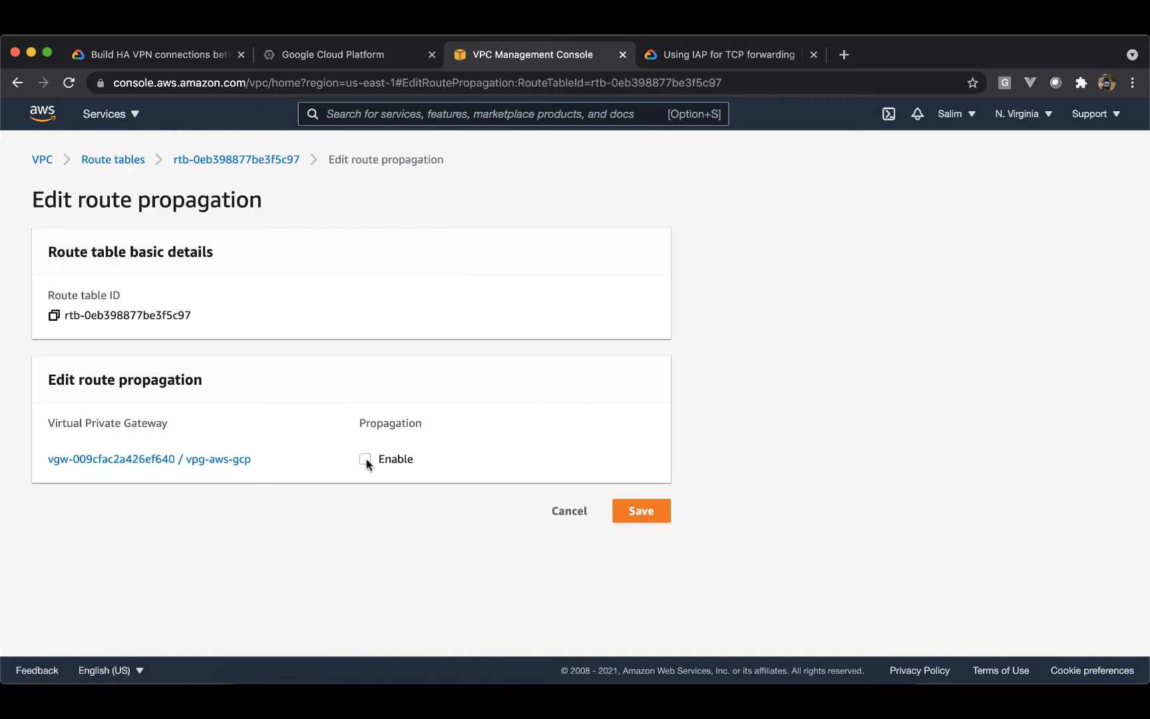
click(365, 458)
click(633, 510)
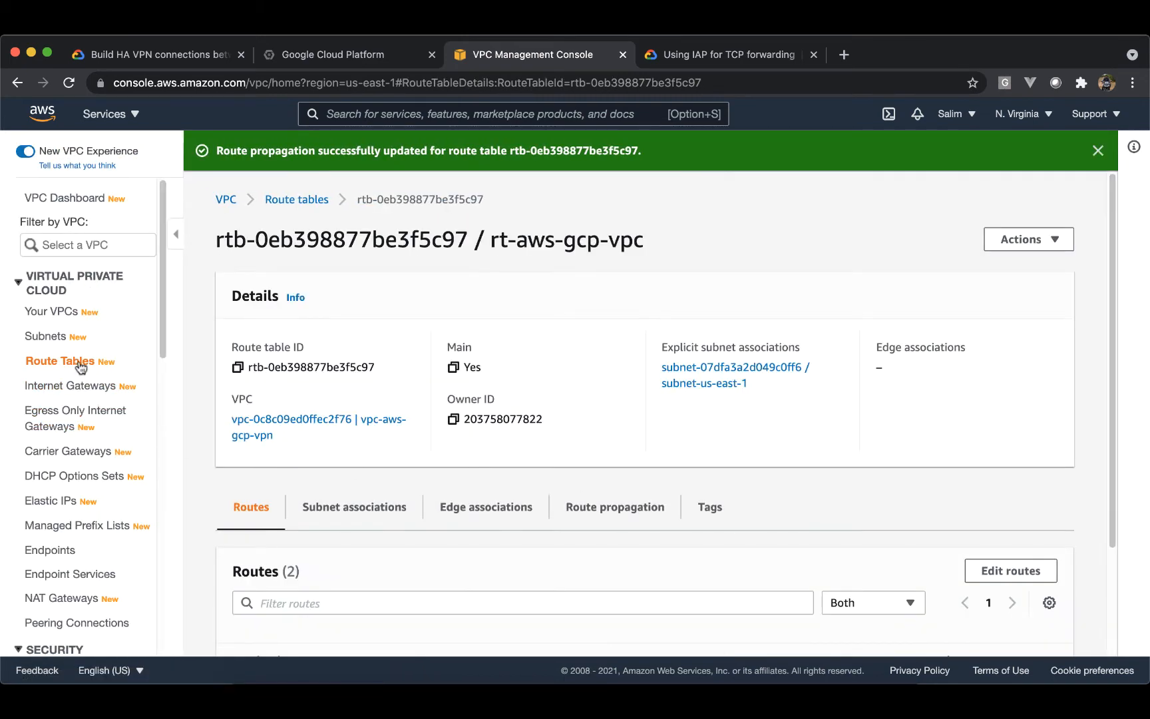
- Start a new AWS site-to-site VPN connection with the name tag vpn-aws-gcp-1 and check the Google Cloud gateway's interfaces
scroll(78, 365, down, 10)
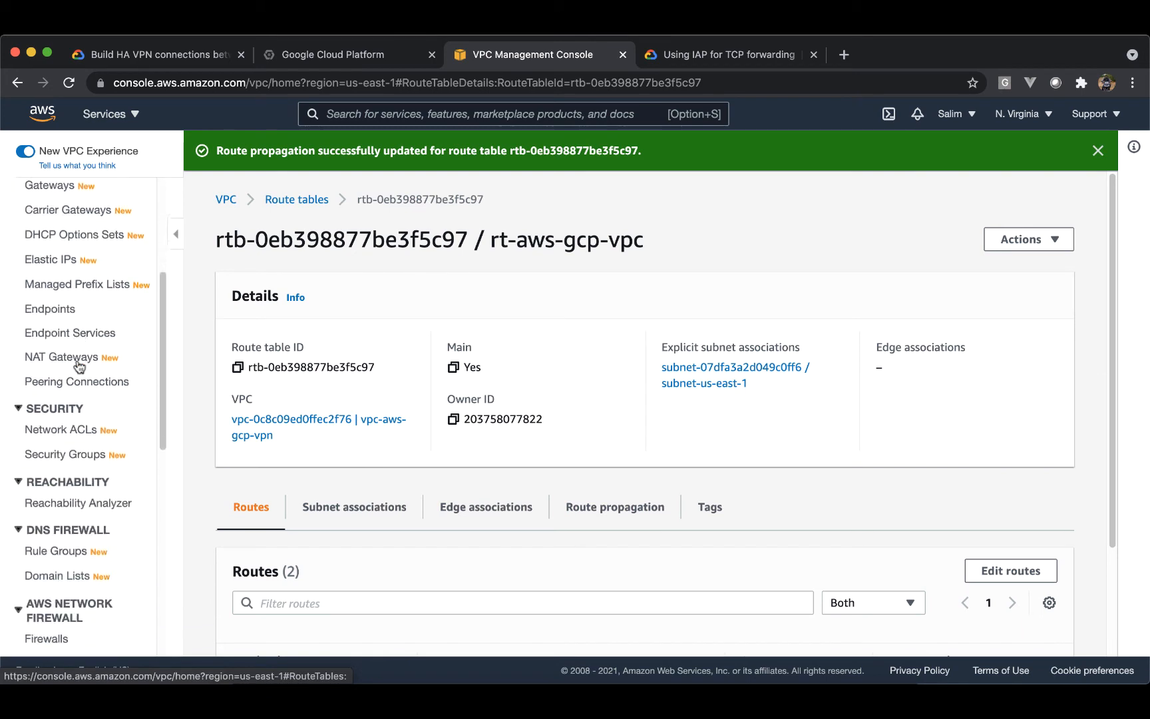
scroll(78, 363, down, 5)
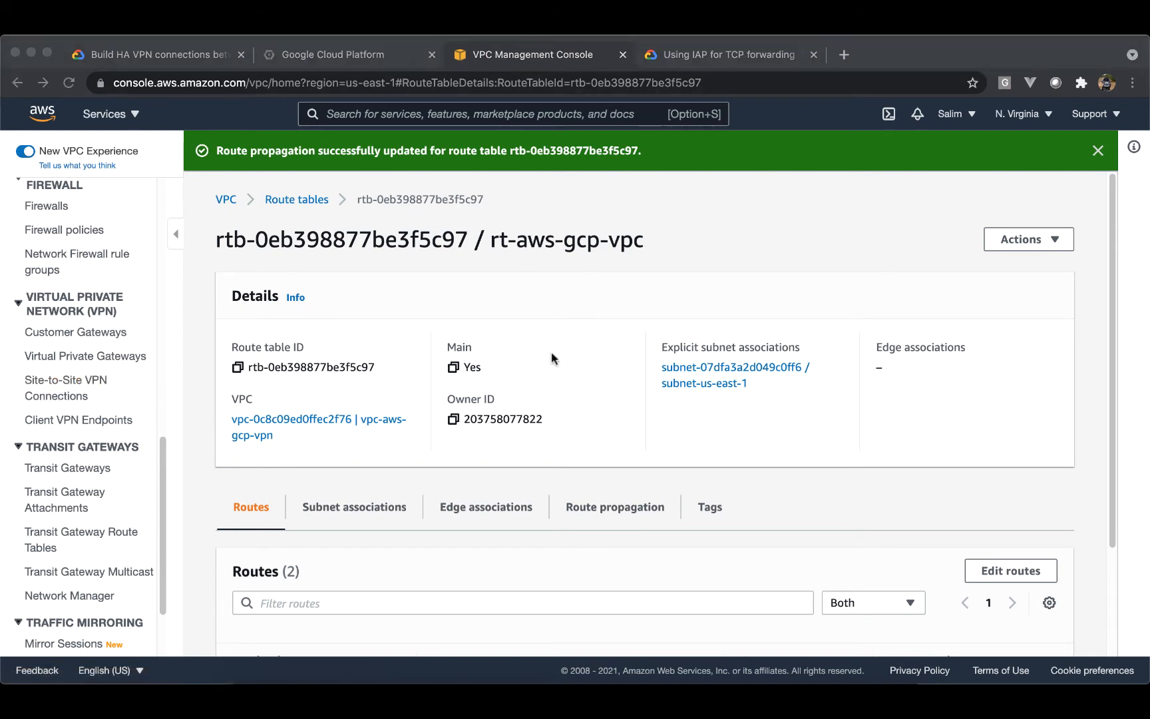
click(95, 383)
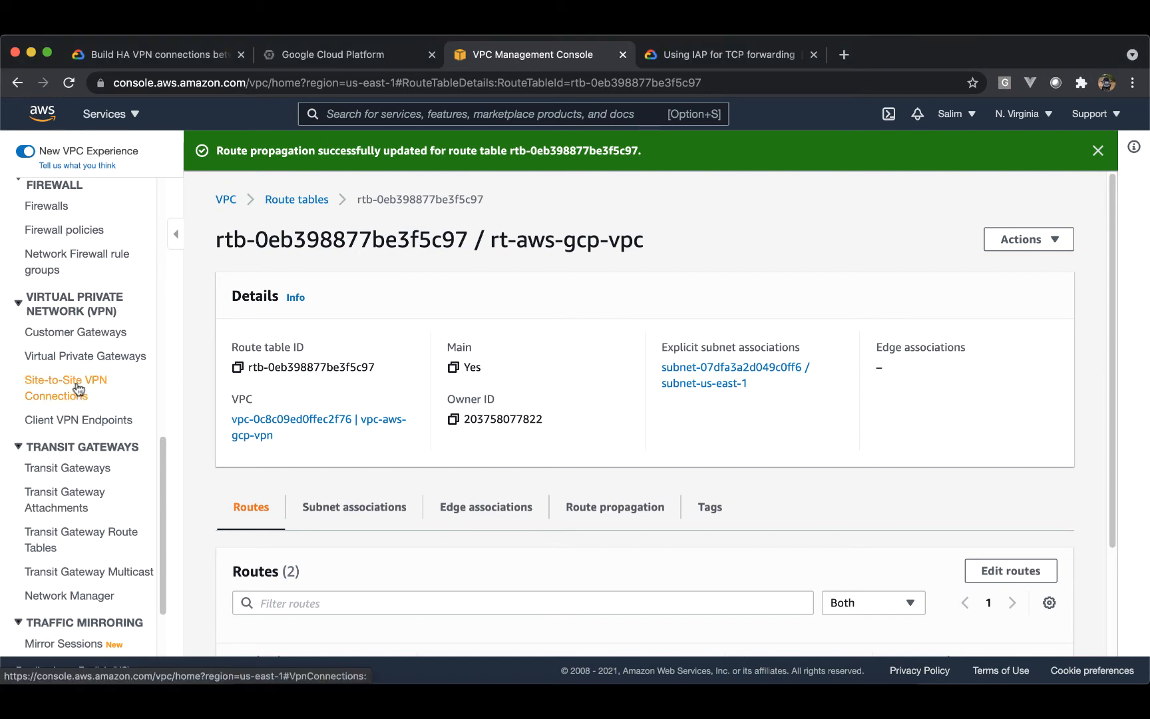
click(79, 390)
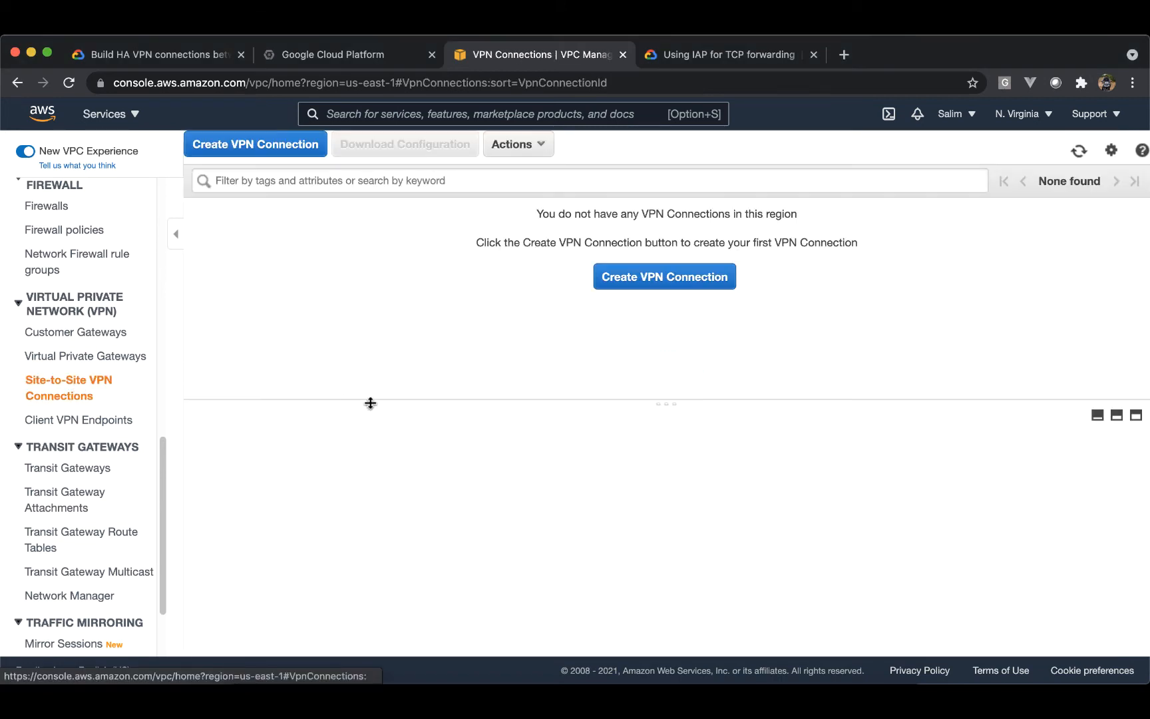
click(285, 148)
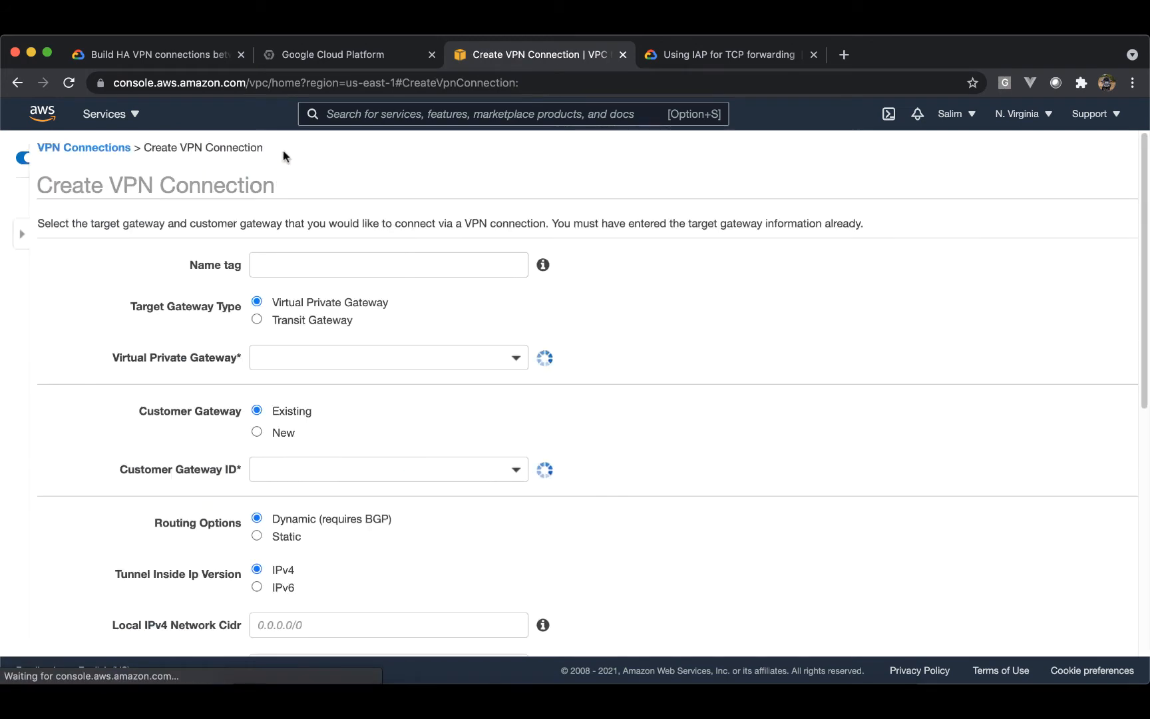
click(377, 264)
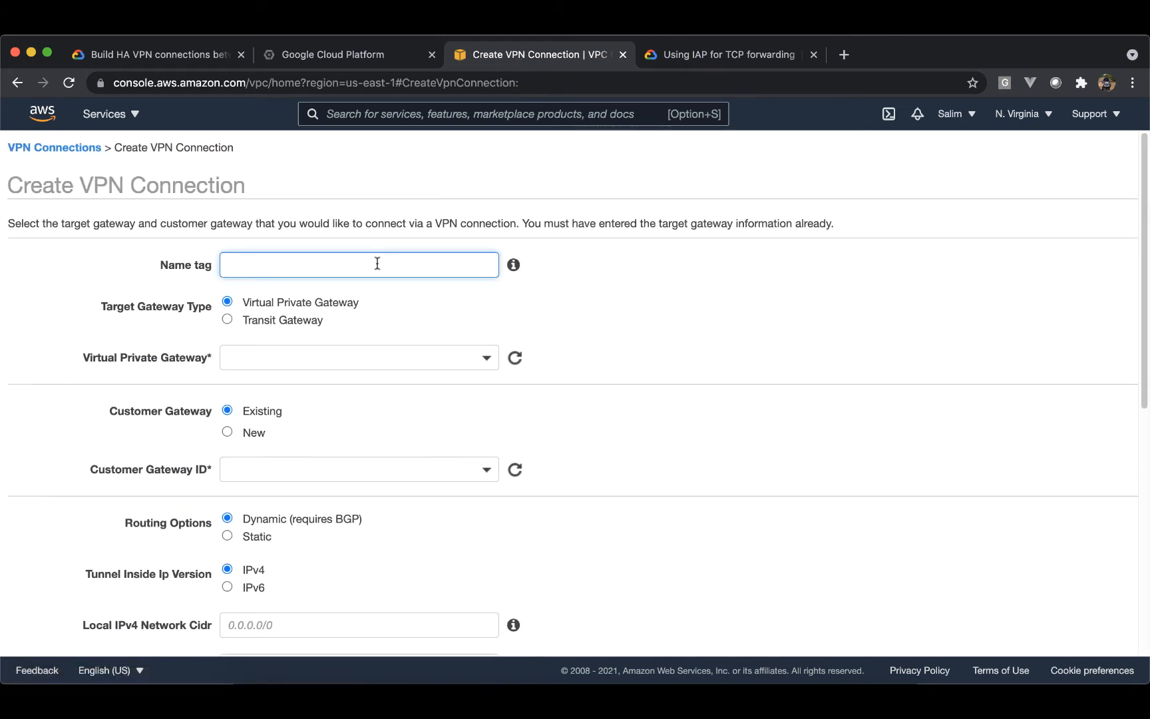
text(vpn-aws-gcp-1)
click(323, 51)
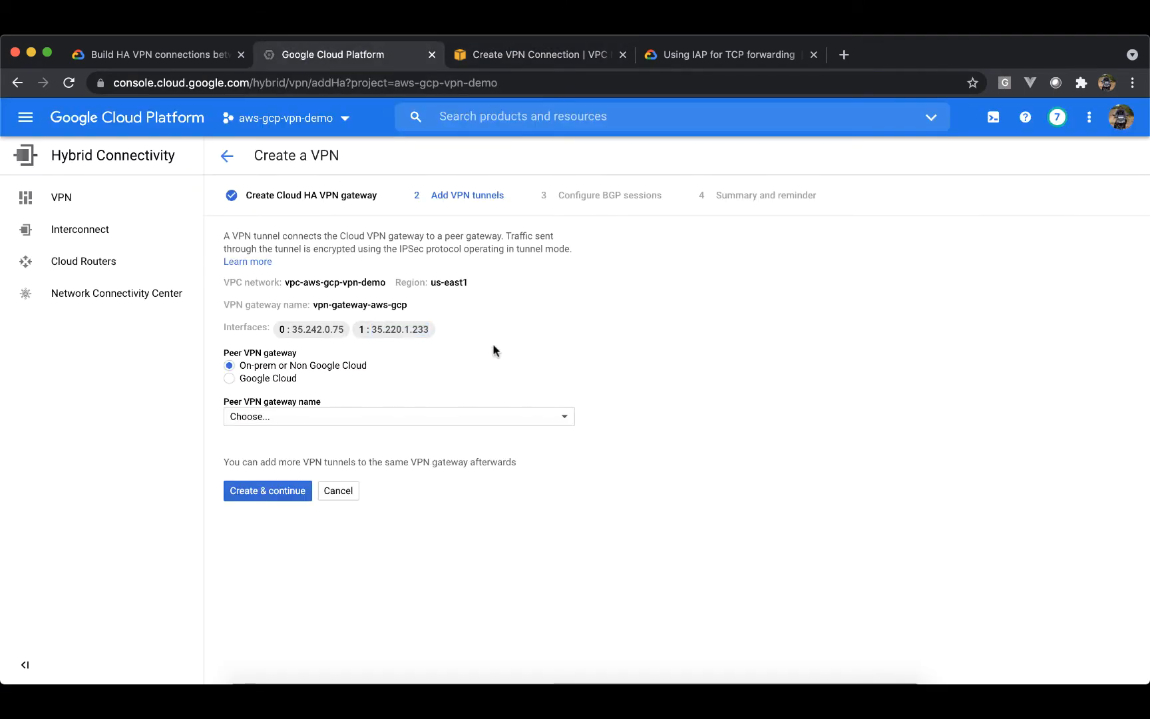
click(506, 54)
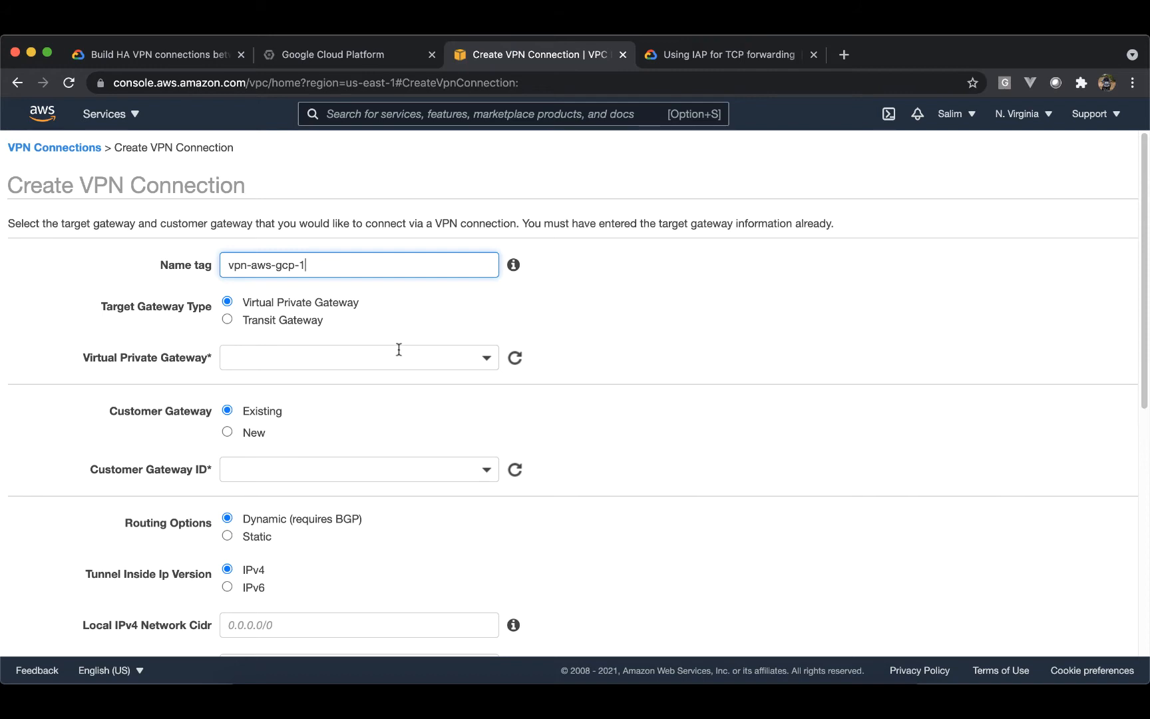
- Set the VPN connection's target gateway type to Virtual Private Gateway and choose vpg-aws-gcp
click(329, 308)
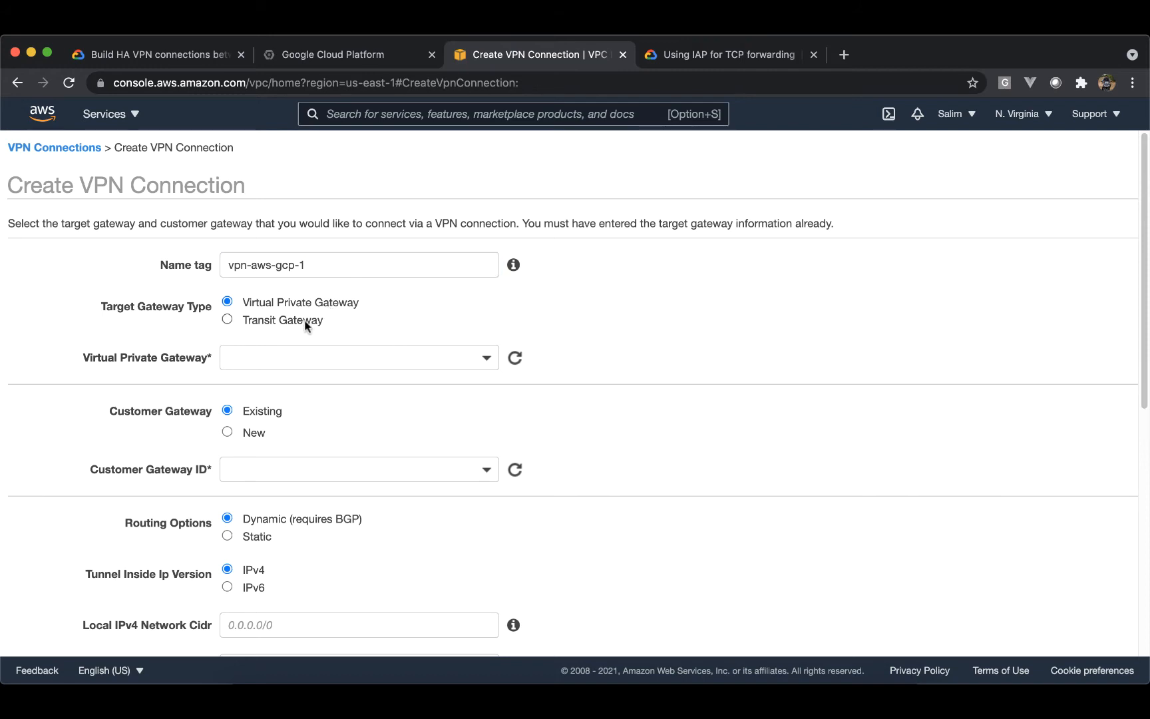
click(306, 325)
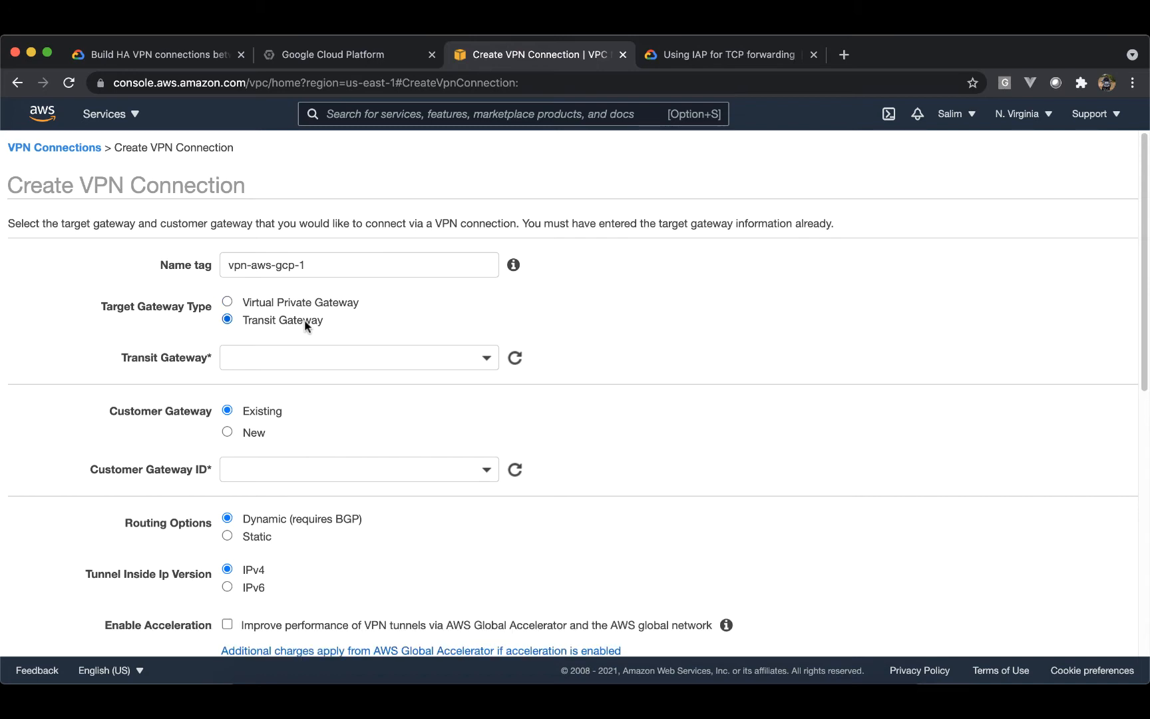
click(310, 302)
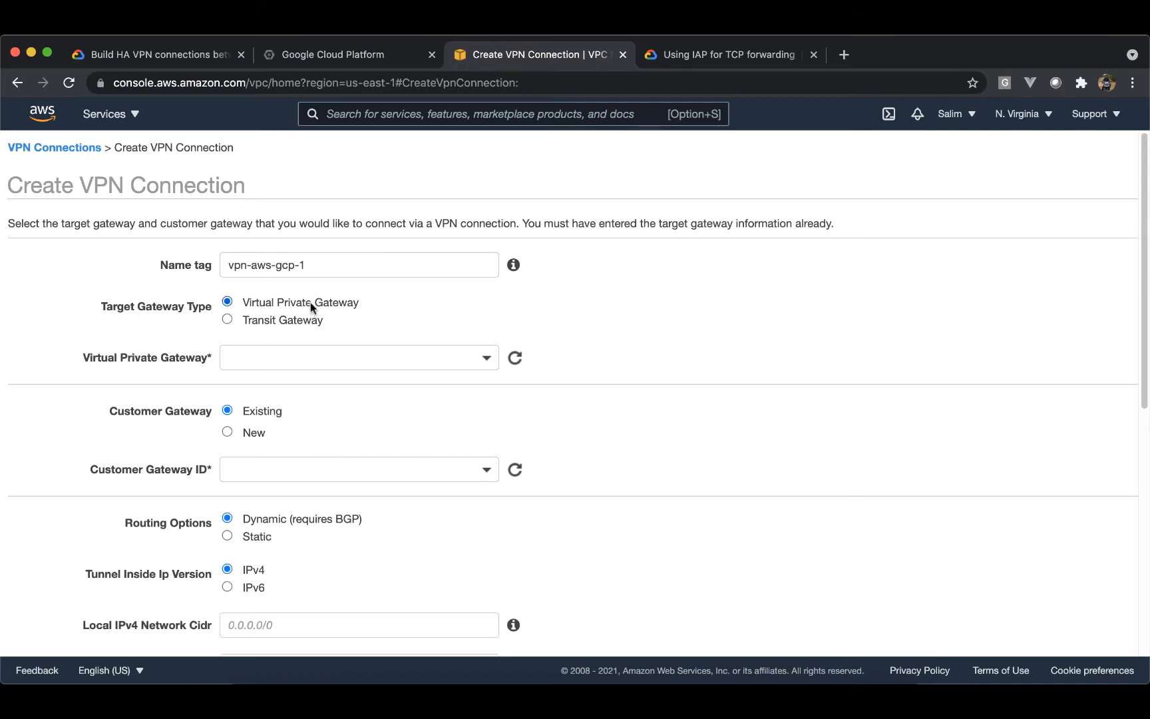
click(428, 357)
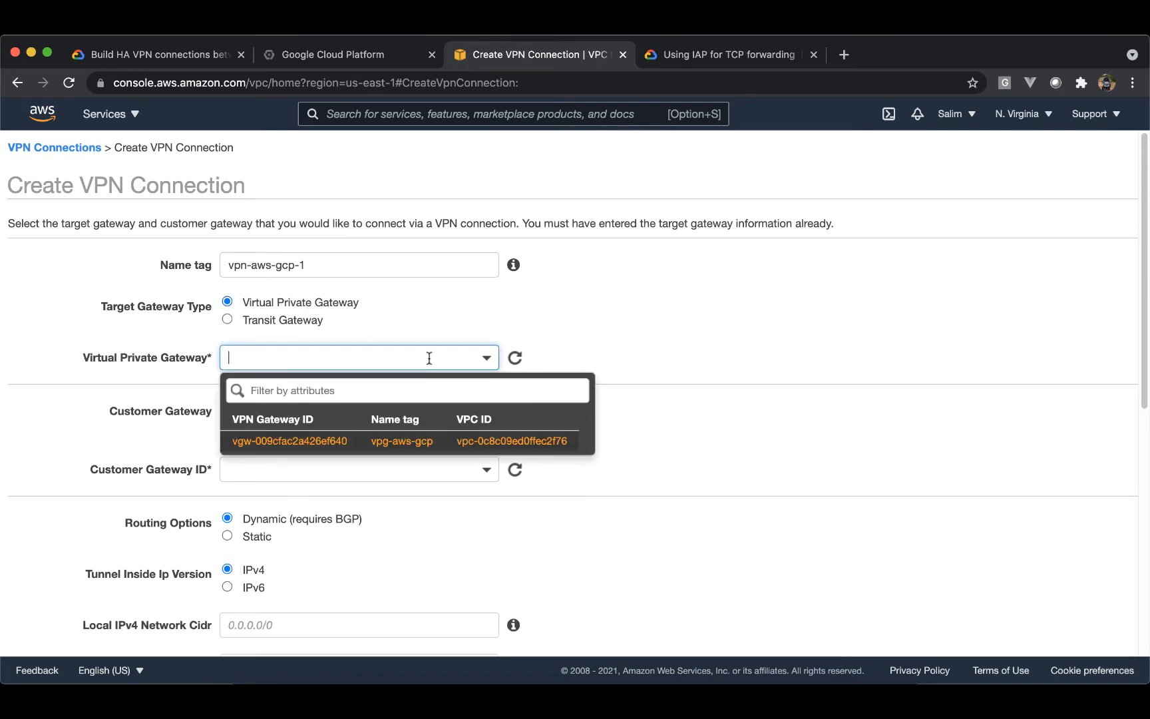
click(425, 441)
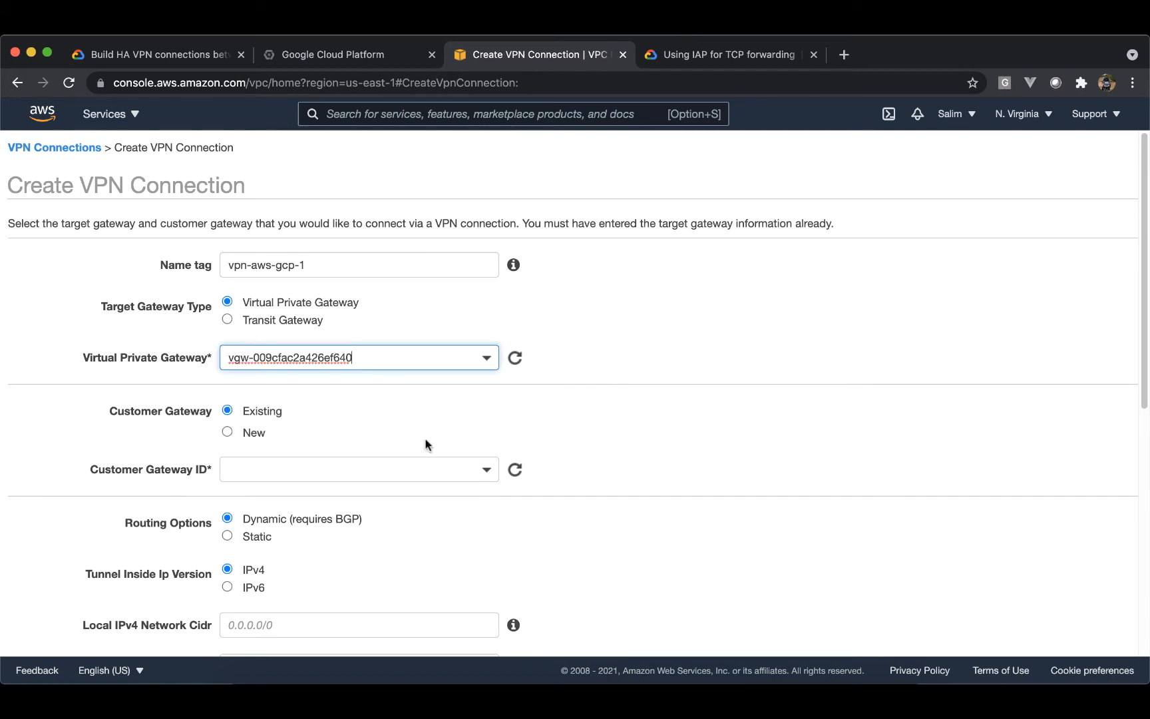
- Use the existing customer gateway cg-aws-gcp-vpn-1 for the VPN connection
click(267, 417)
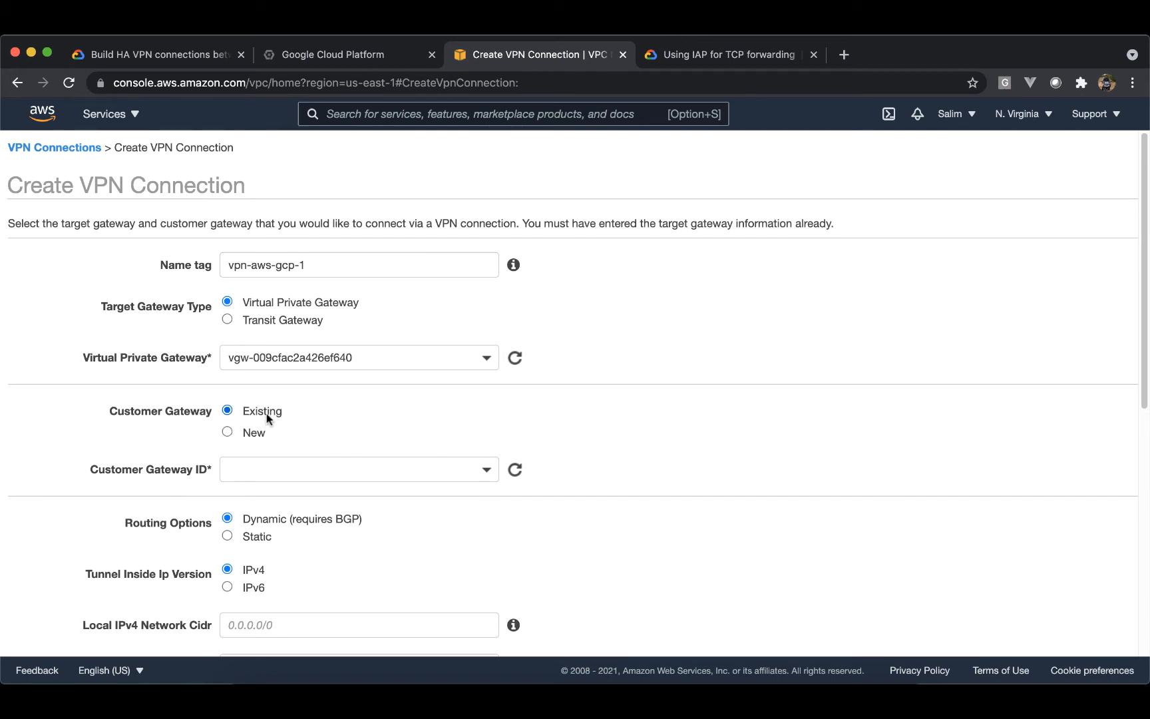
click(391, 468)
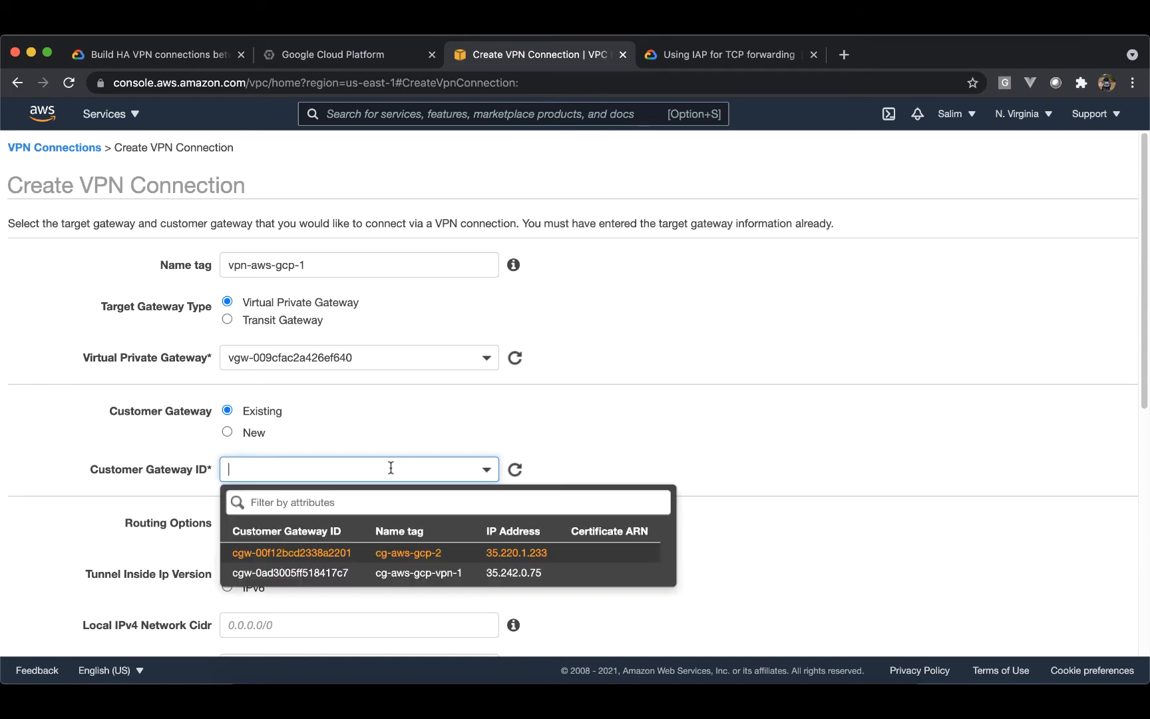
click(472, 575)
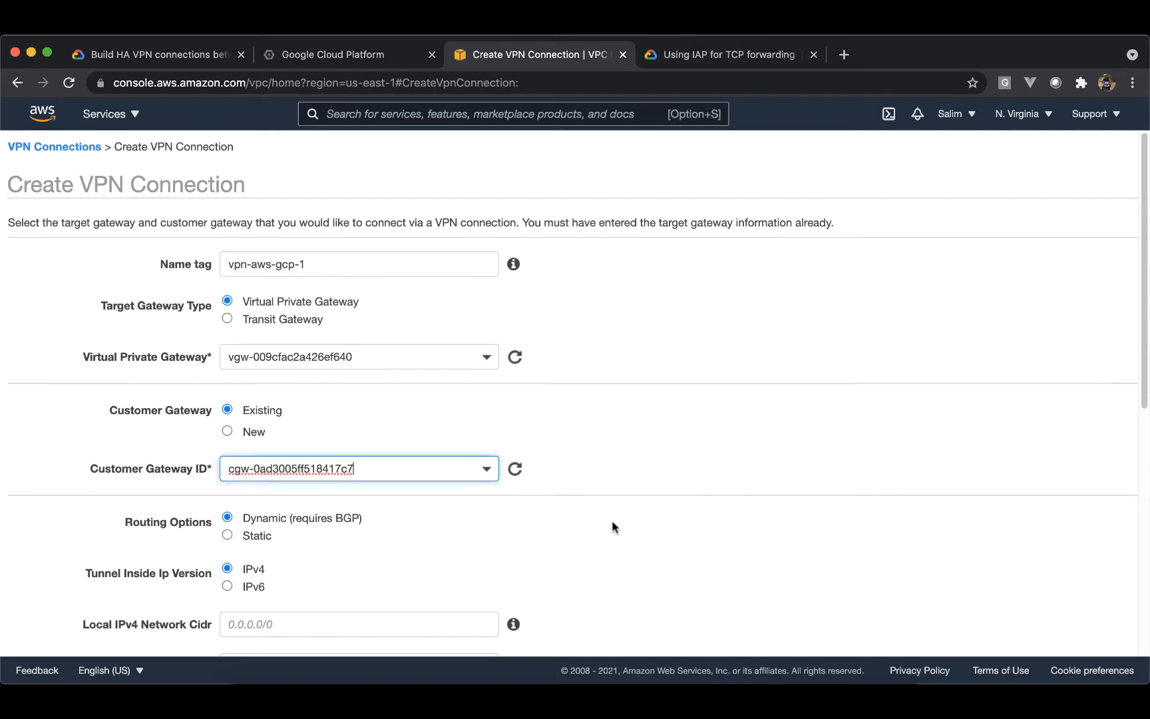
- Switch the advanced options for tunnel 1 from the defaults to custom editing
scroll(612, 520, down, 3)
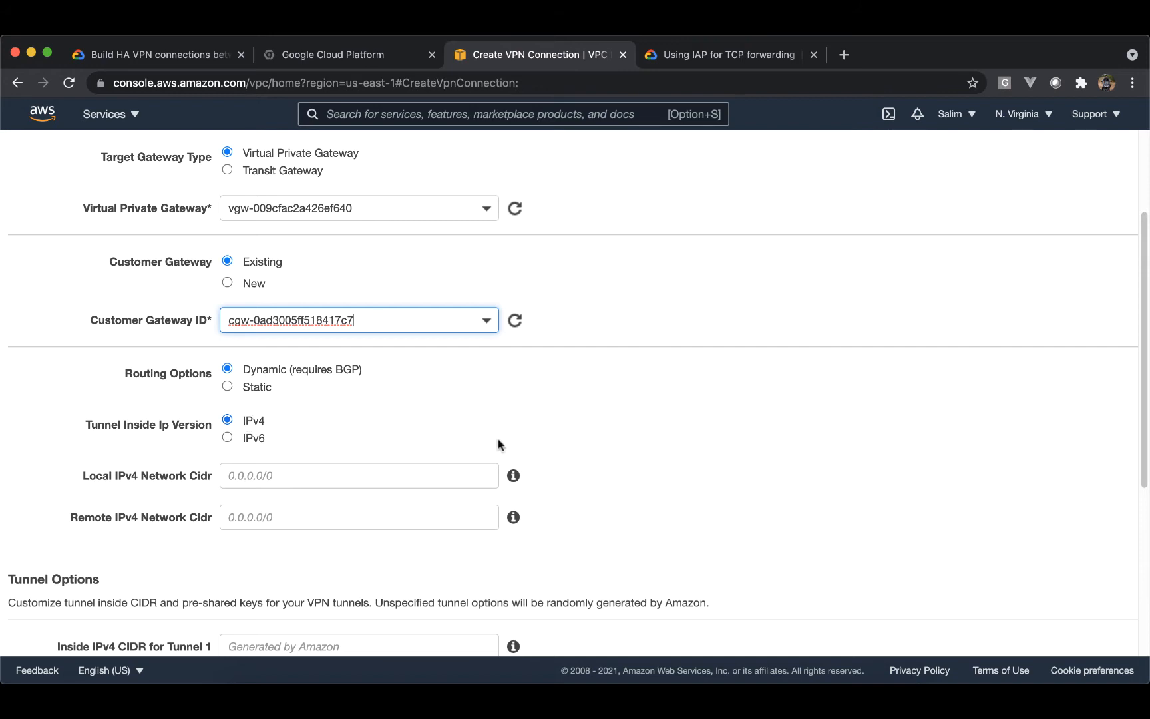
scroll(502, 445, down, 1)
scroll(500, 441, down, 1)
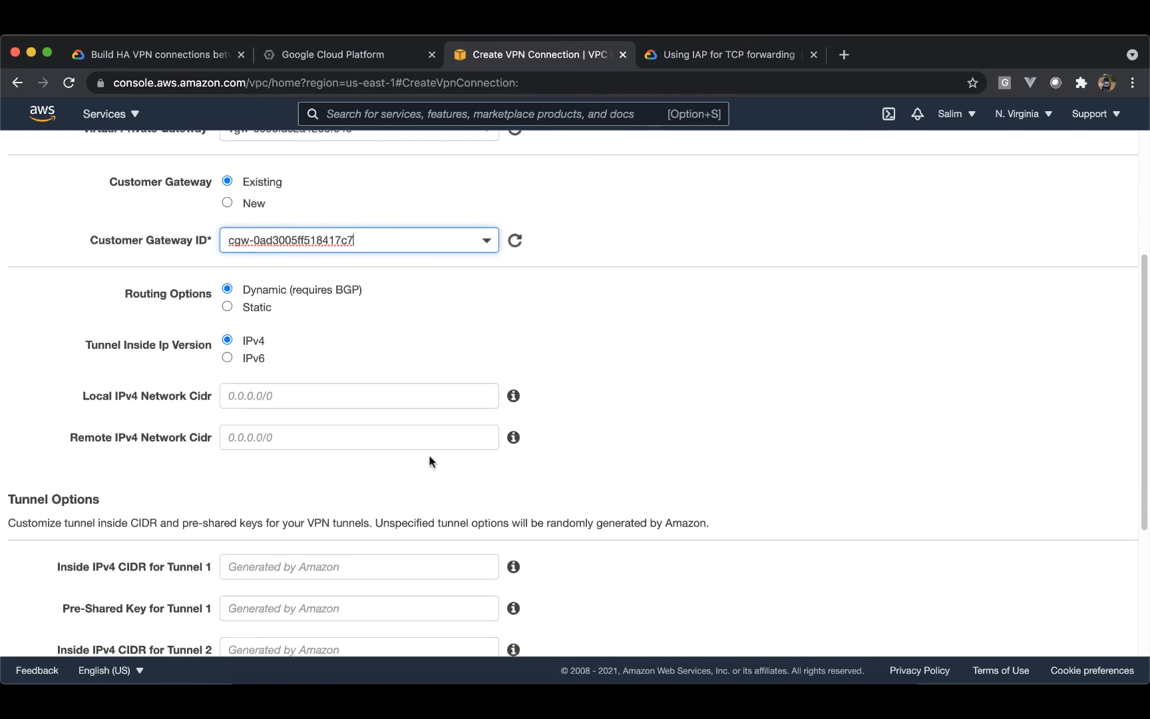
scroll(651, 459, down, 3)
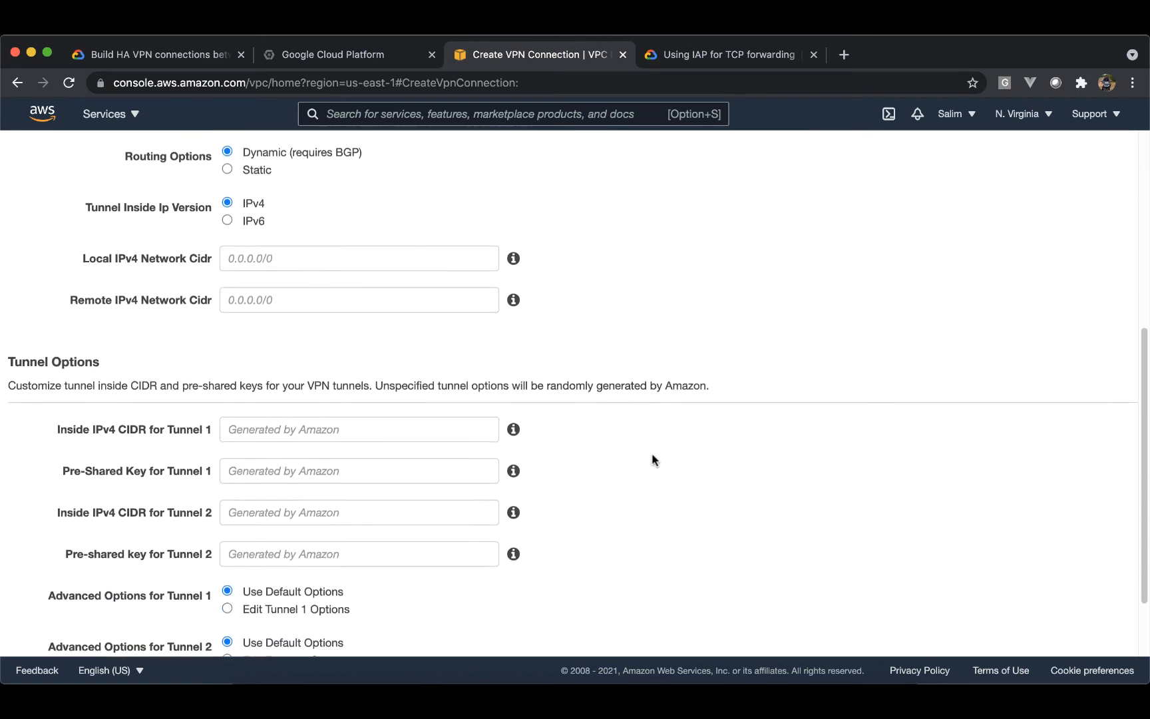
scroll(651, 459, down, 3)
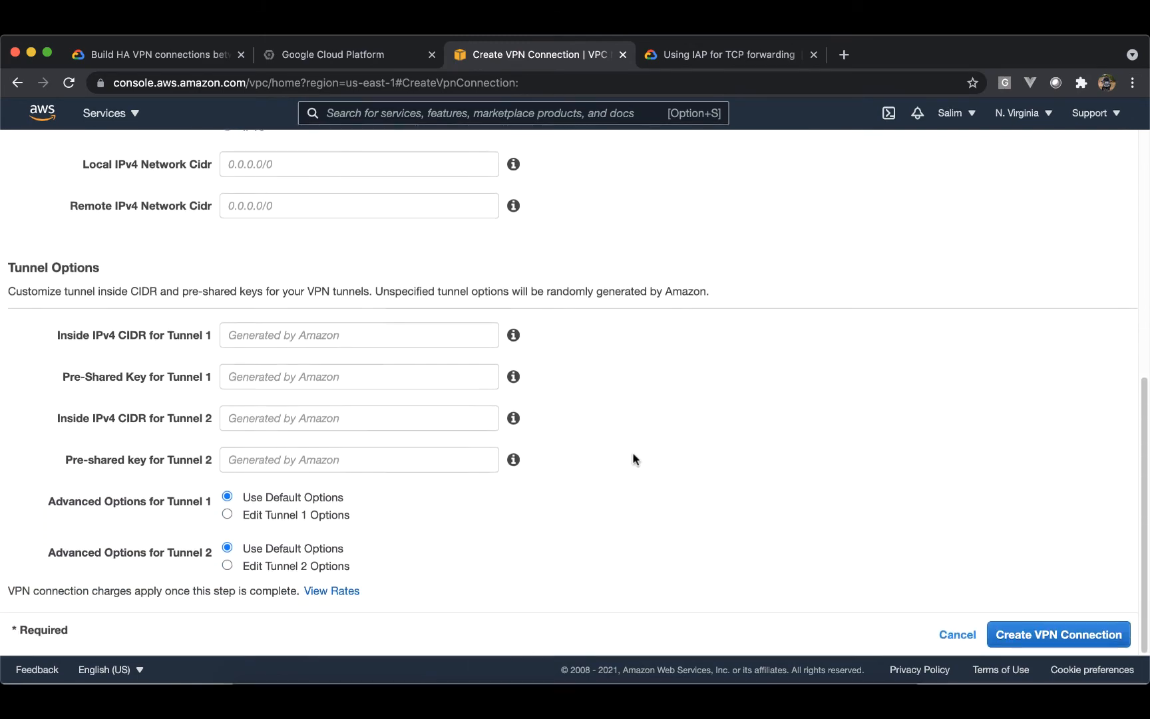
click(318, 518)
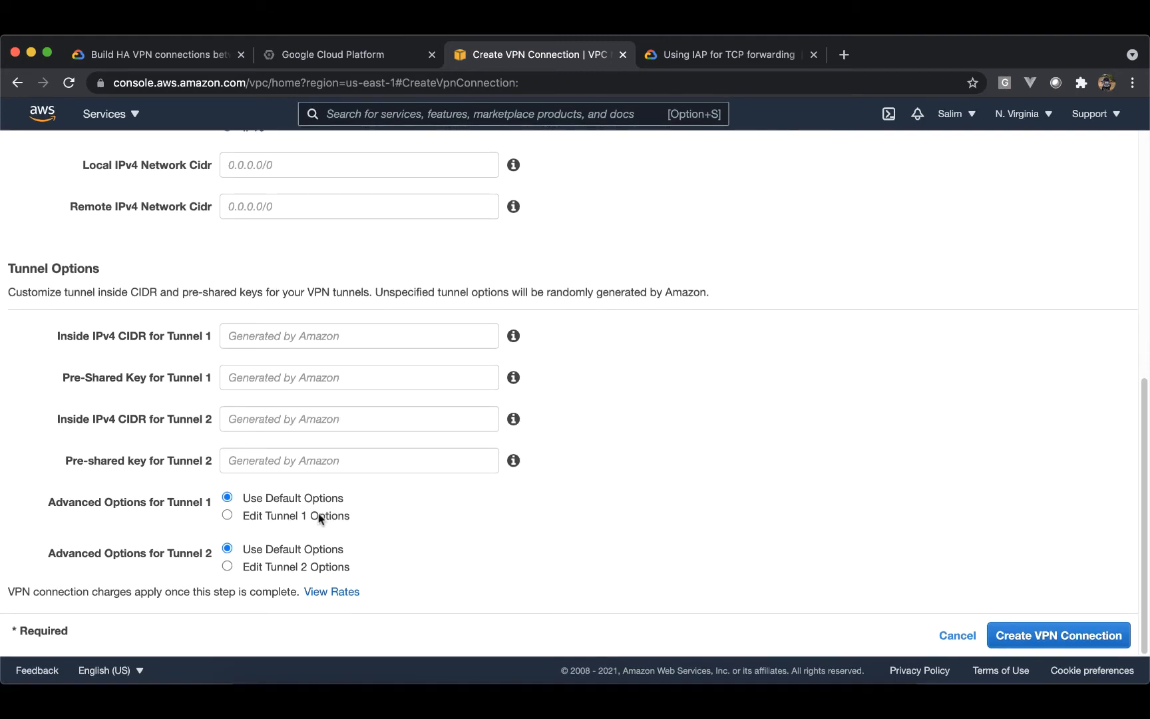
scroll(318, 518, down, 5)
scroll(319, 513, down, 3)
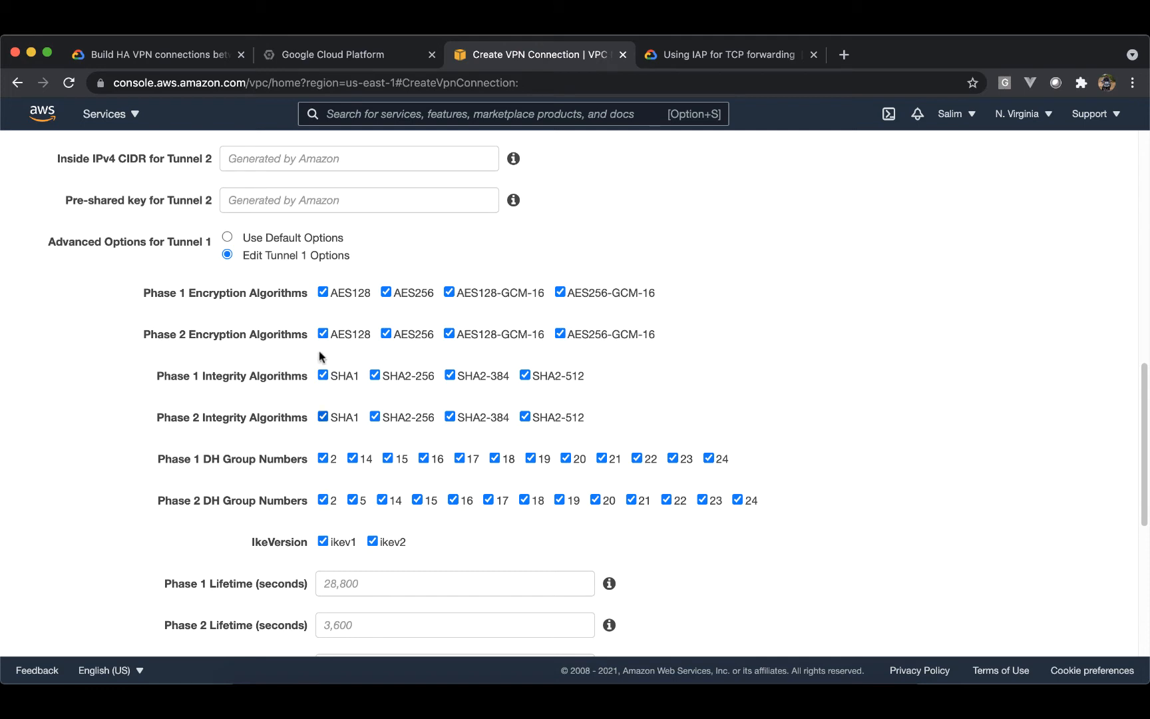
- Restrict tunnel 1's Phase 1 and Phase 2 encryption algorithms to AES256 only
click(324, 292)
click(449, 291)
click(561, 292)
click(560, 334)
click(449, 333)
- Restrict tunnel 1's Phase 1 and Phase 2 integrity algorithms to SHA2-256 only
click(324, 375)
click(322, 417)
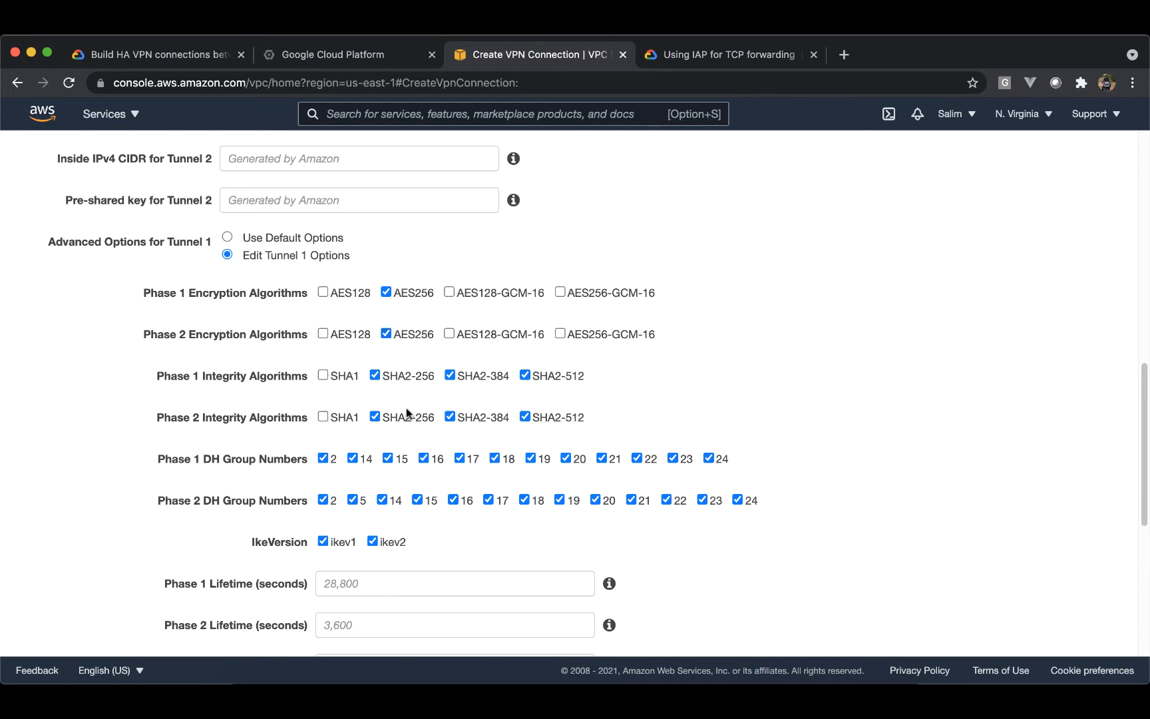
click(450, 416)
click(450, 376)
click(525, 375)
click(526, 417)
- Restrict tunnel 1's Phase 1 DH group numbers to 14 only
scroll(413, 416, down, 2)
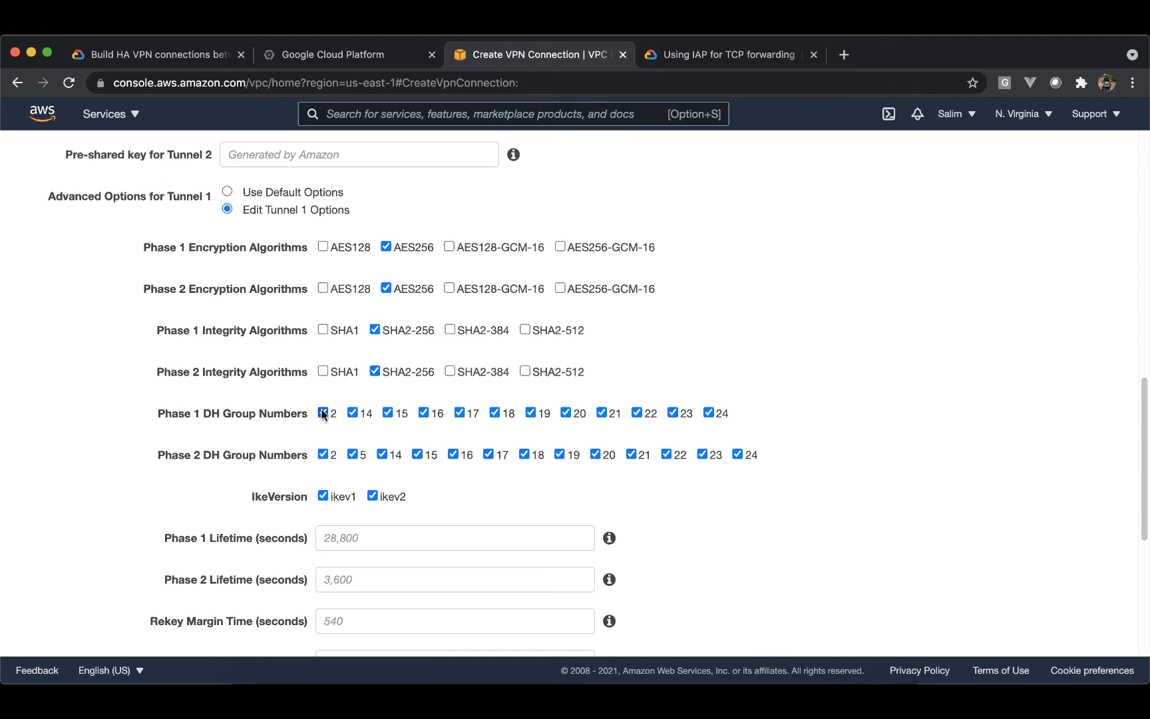
click(323, 414)
click(388, 413)
click(460, 413)
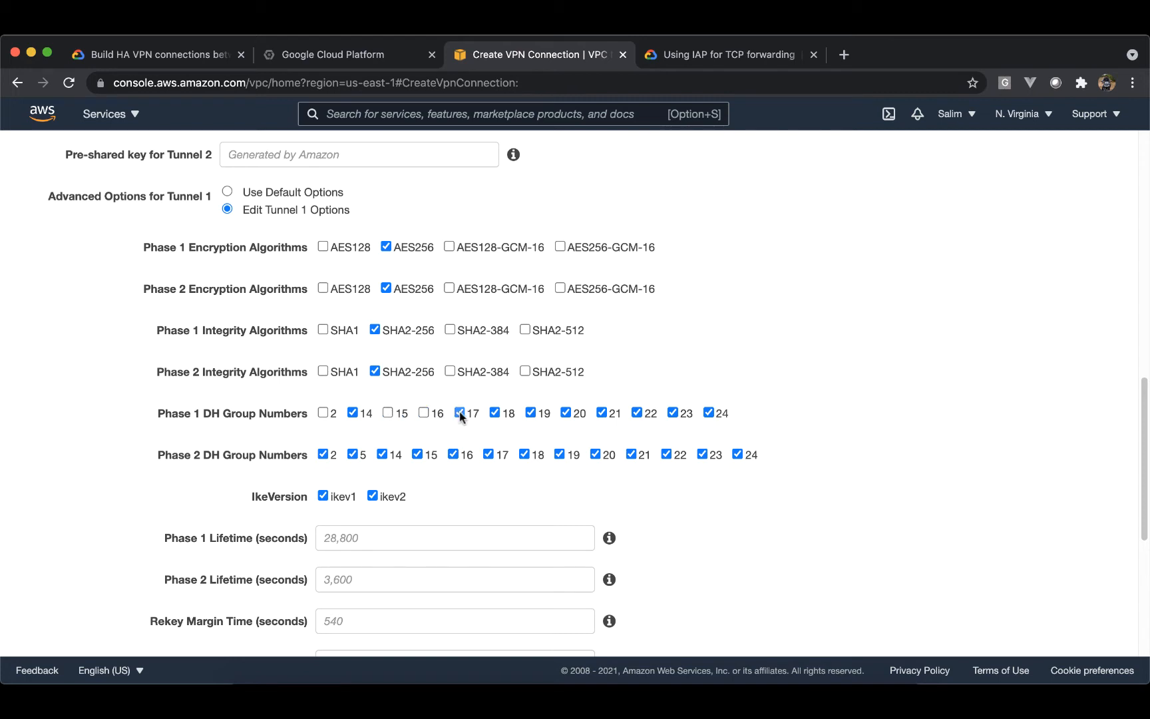
click(530, 413)
click(567, 413)
click(602, 413)
click(673, 413)
- Restrict tunnel 1's Phase 2 DH group numbers to 14 only
click(324, 454)
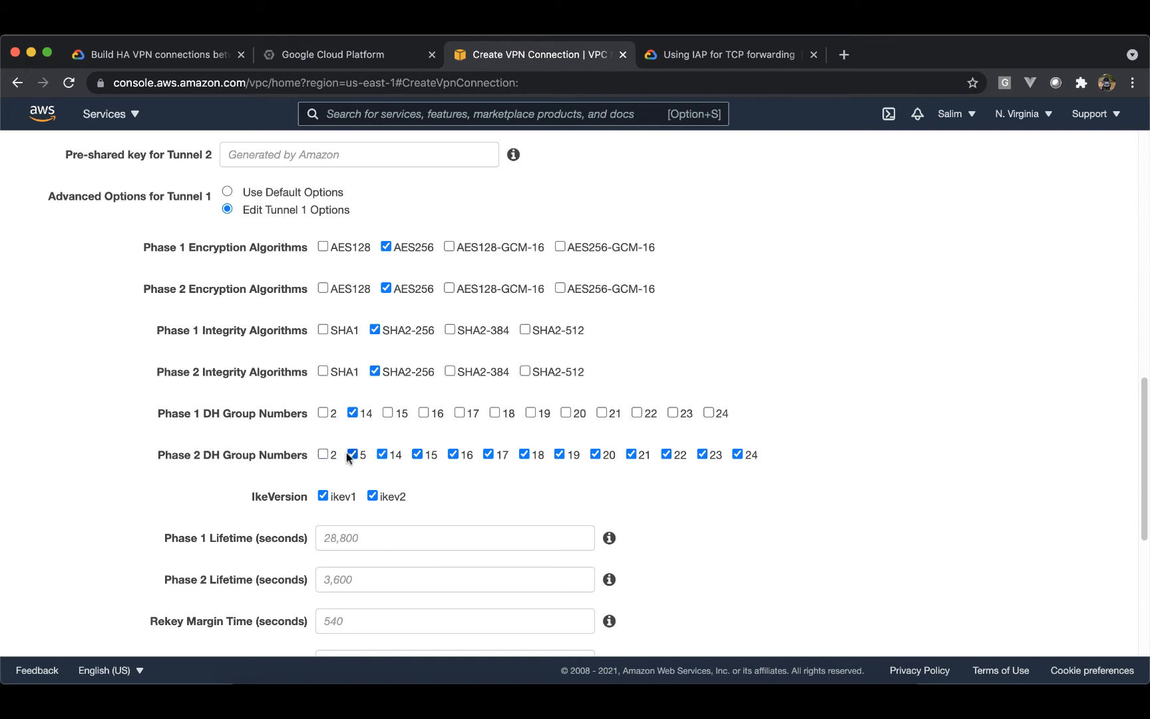
click(353, 454)
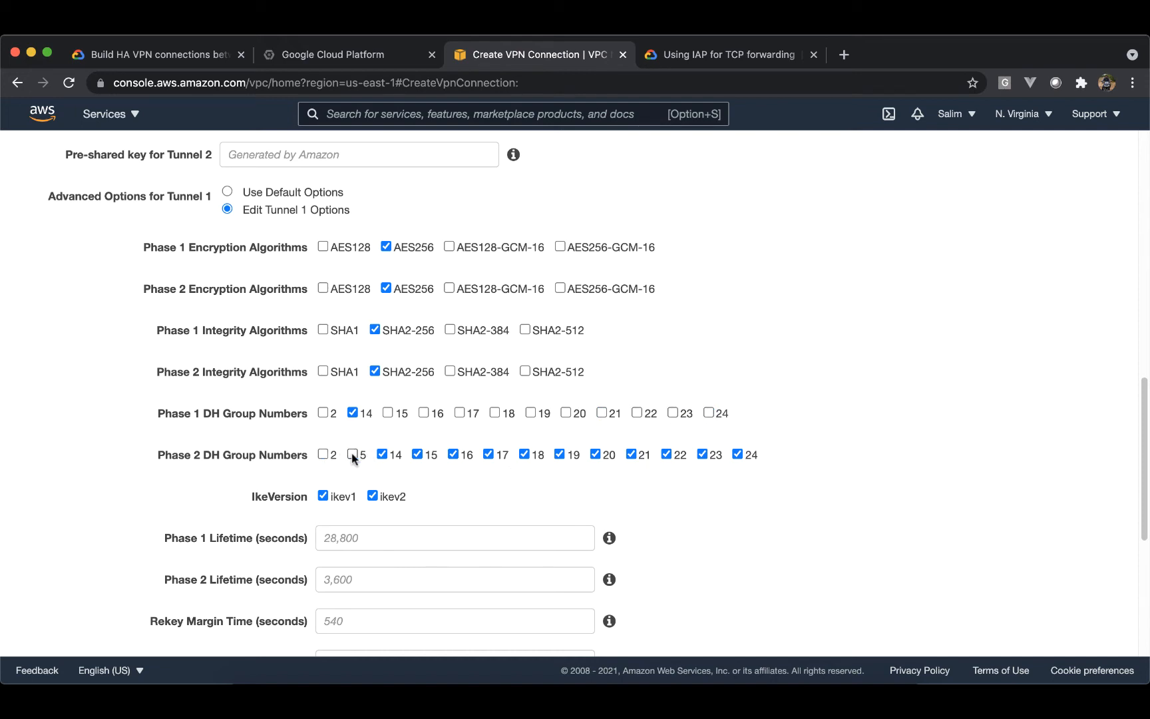
click(417, 455)
click(524, 454)
click(666, 455)
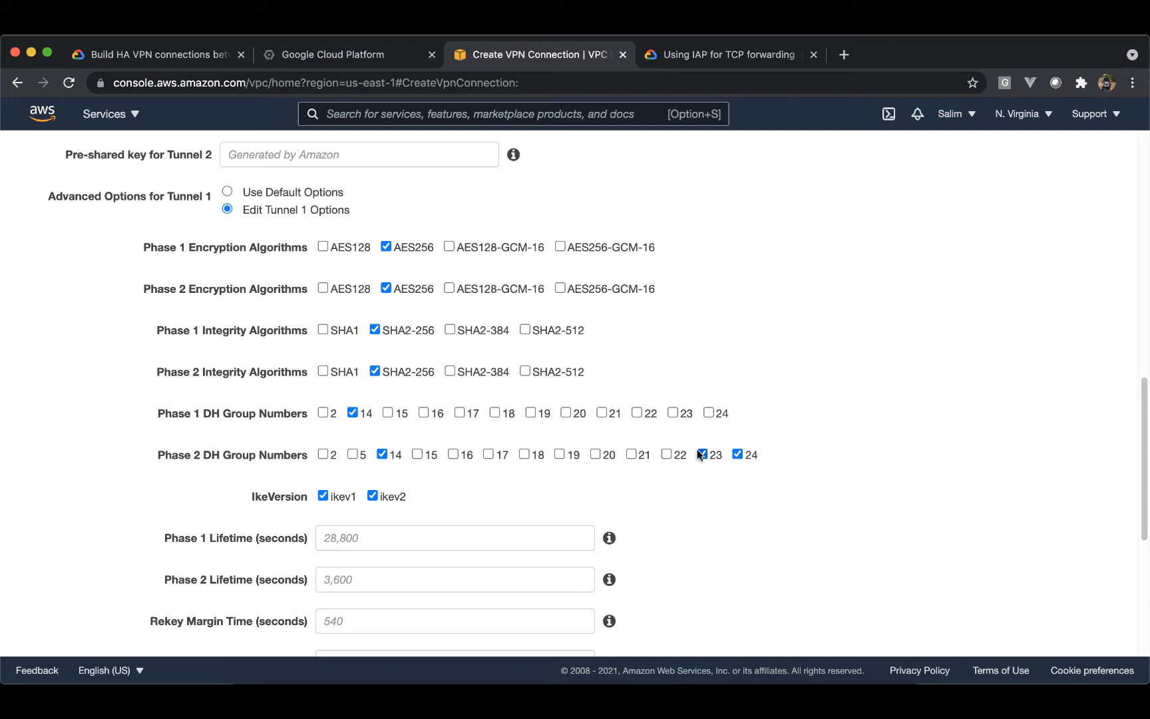
click(702, 455)
click(737, 455)
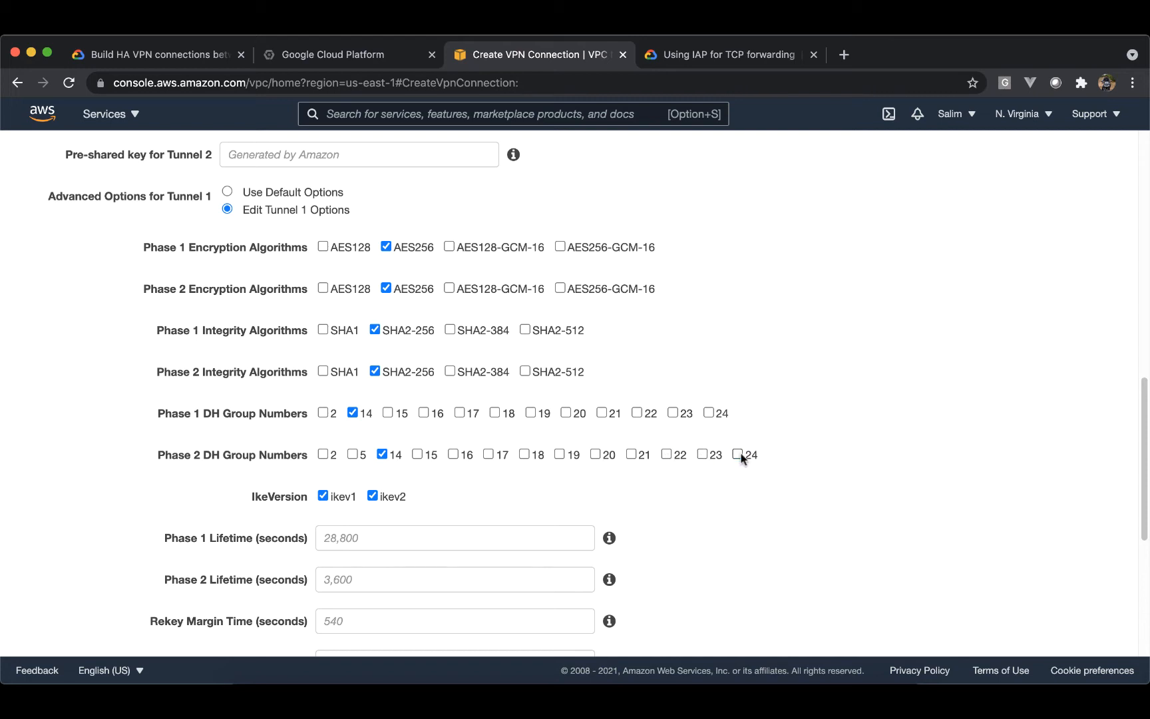
- Limit tunnel 1's IKE version to ikev2 by excluding ikev1
click(324, 496)
scroll(521, 522, down, 5)
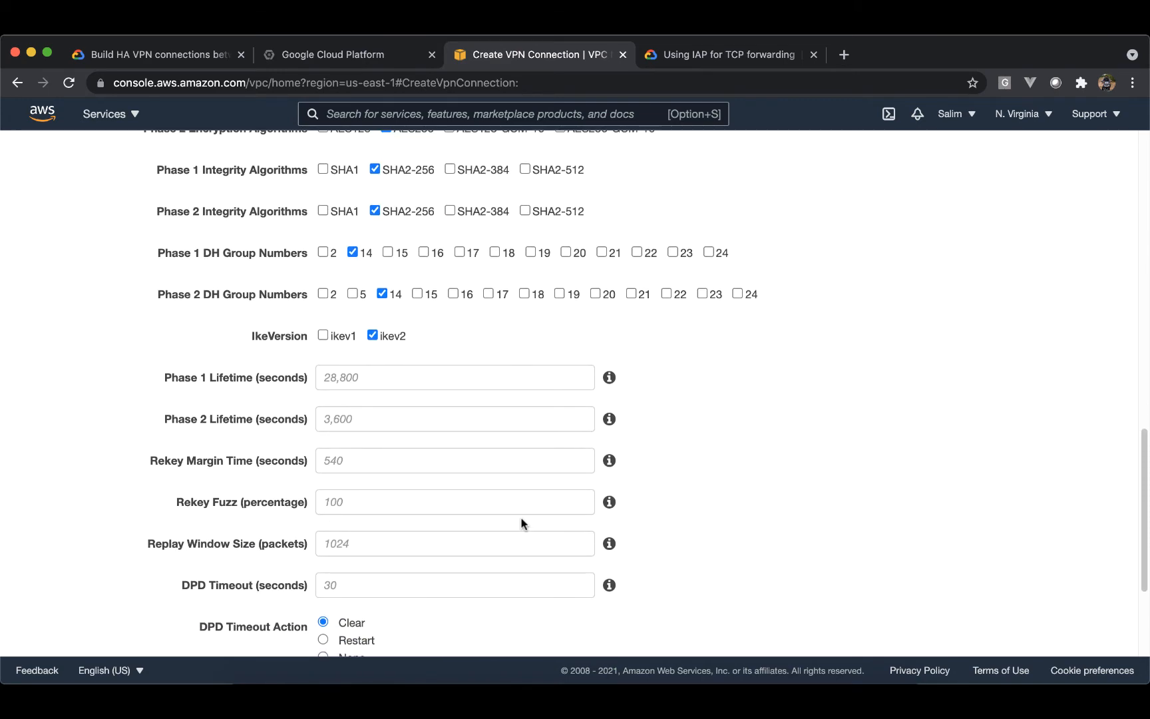
scroll(522, 523, up, 5)
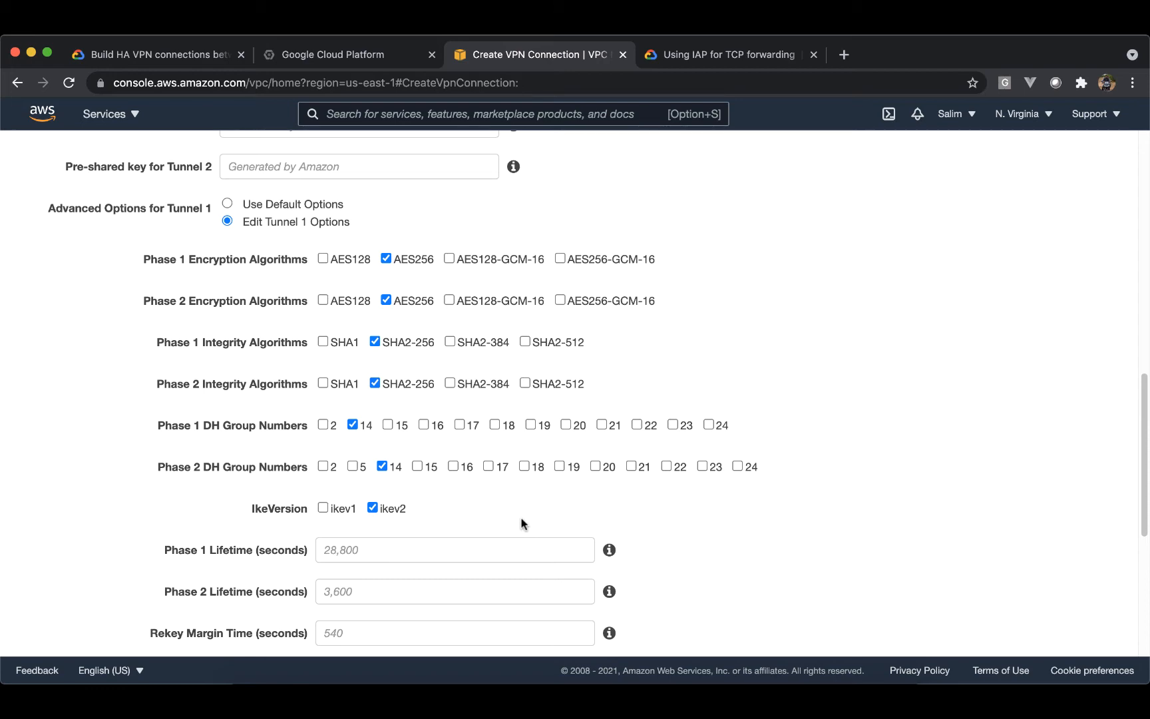
- Switch the advanced options for tunnel 2 from the defaults to custom editing
scroll(522, 524, down, 6)
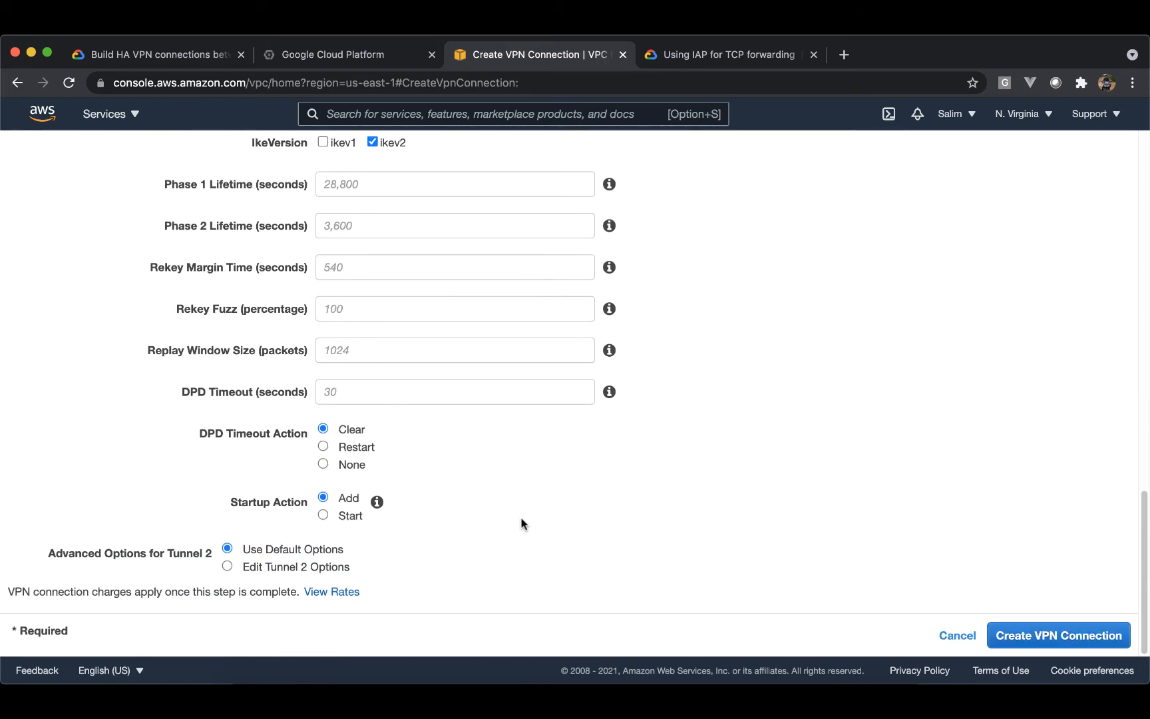
click(323, 565)
scroll(323, 565, down, 4)
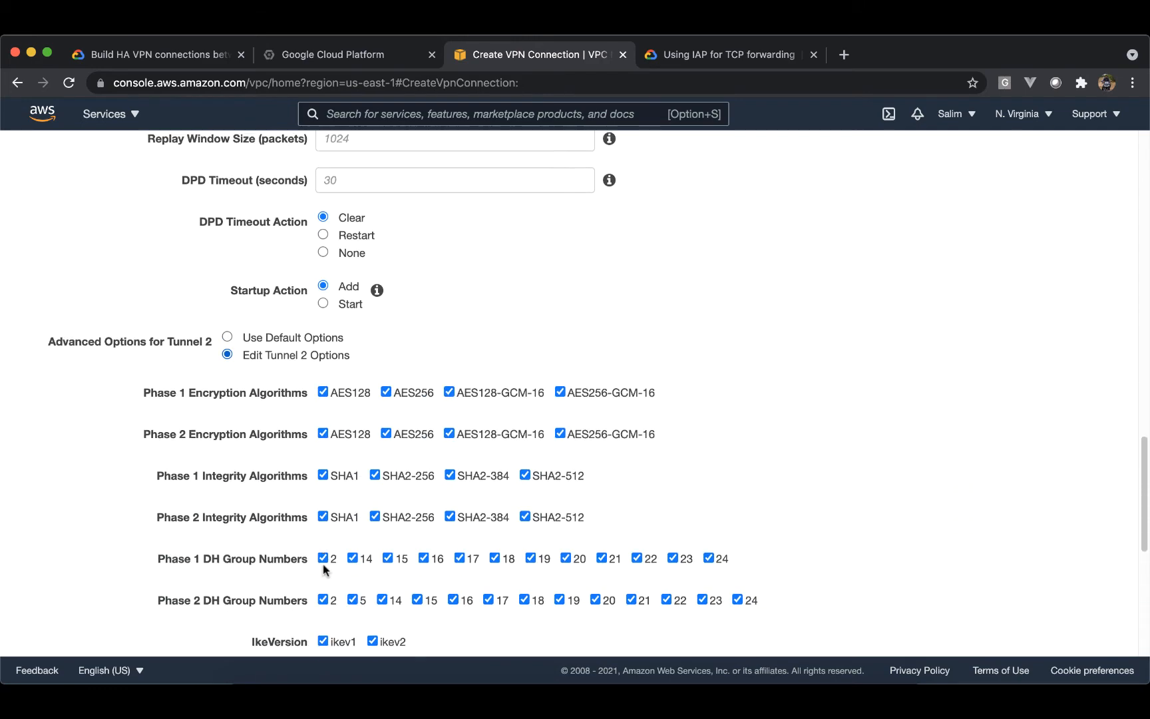
- Restrict tunnel 2's Phase 1 and Phase 2 encryption algorithms to AES256 and integrity algorithms to SHA2-256
click(323, 348)
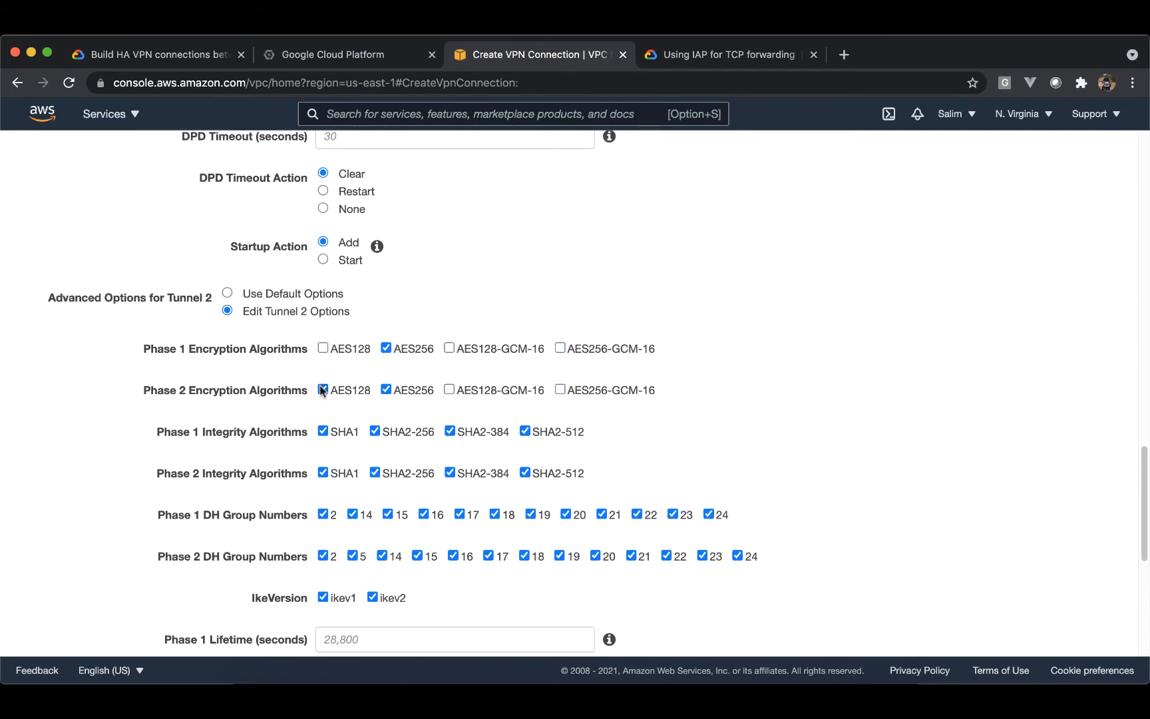
click(322, 389)
click(323, 431)
- Restrict tunnel 2's Phase 1 and Phase 2 DH groups to 14 and its IKE version to ikev2
click(531, 514)
click(637, 514)
click(703, 555)
click(489, 555)
click(323, 597)
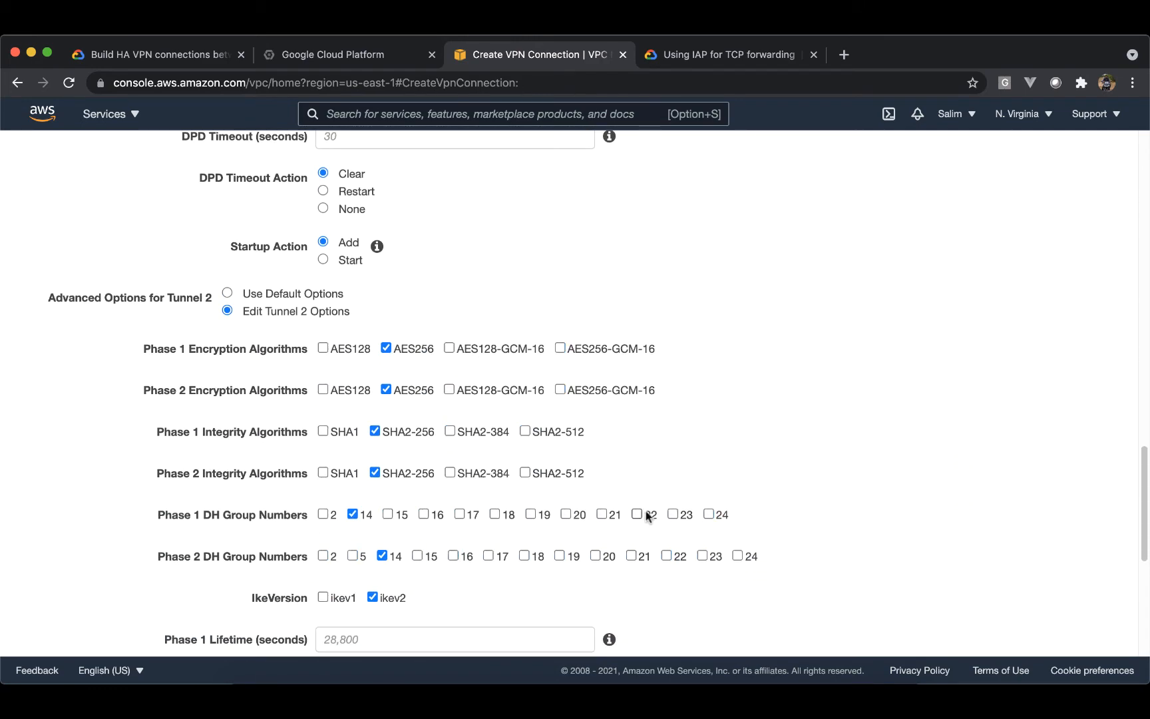
- Review the encryption, integrity, DH group and IKE version settings of both tunnels
scroll(646, 516, down, 4)
scroll(693, 499, down, 3)
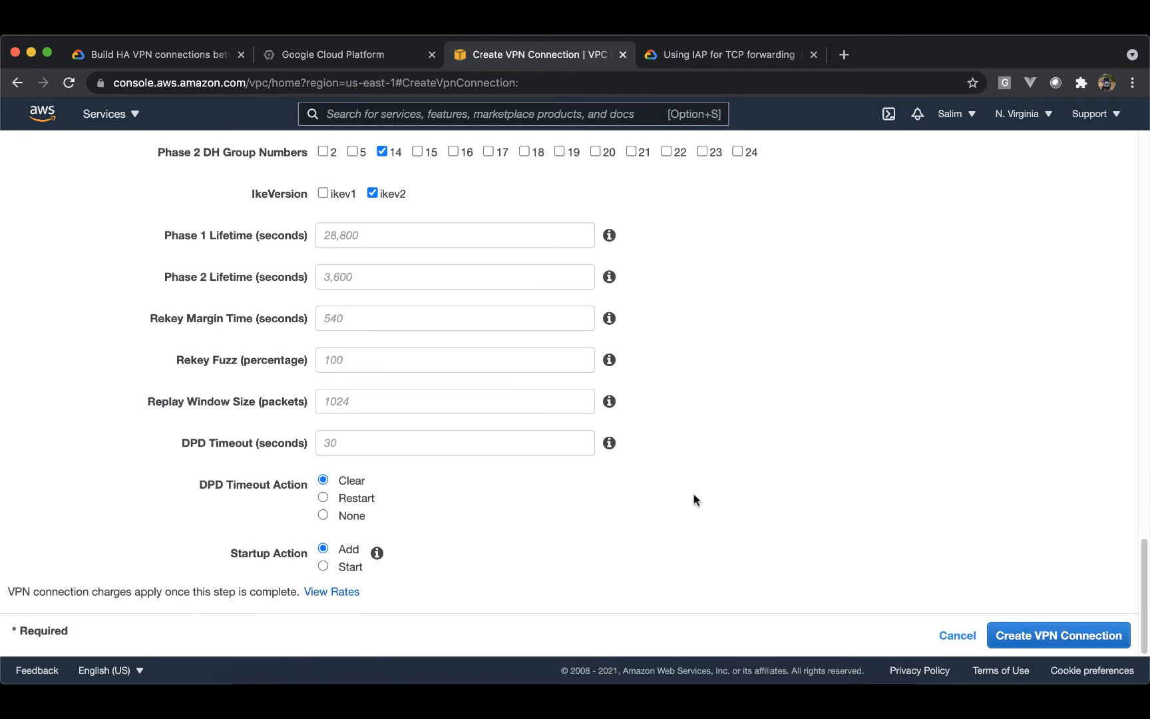
scroll(693, 494, up, 6)
scroll(693, 494, up, 10)
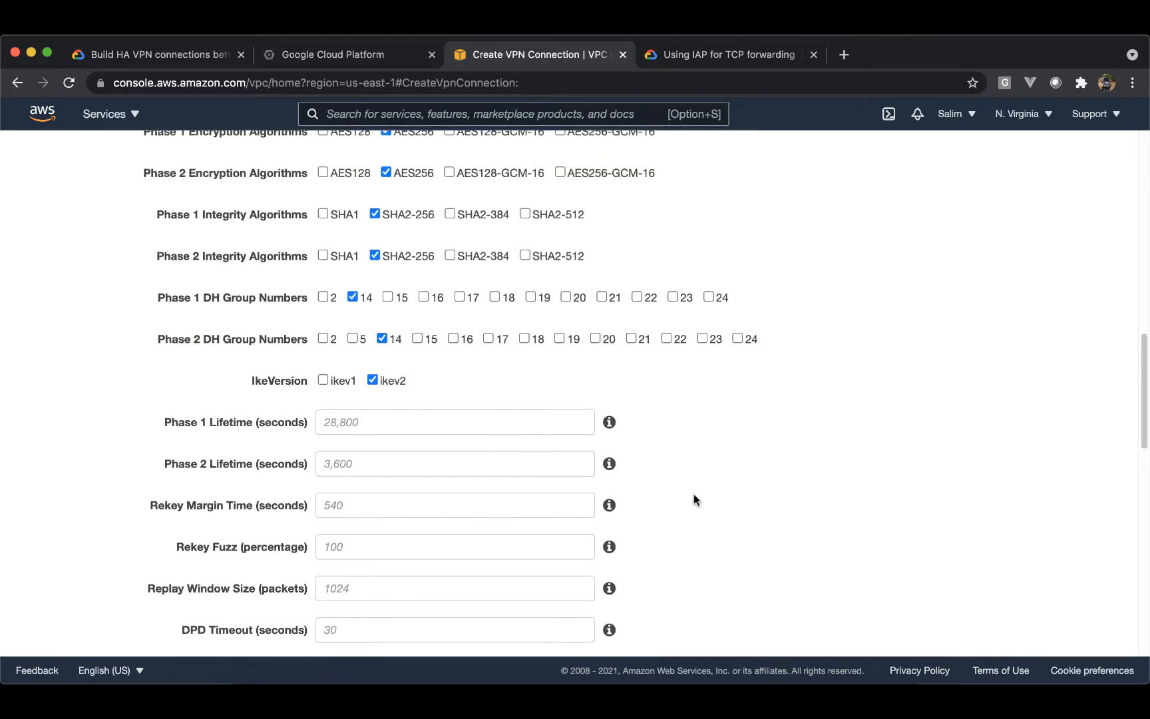
scroll(694, 499, down, 1)
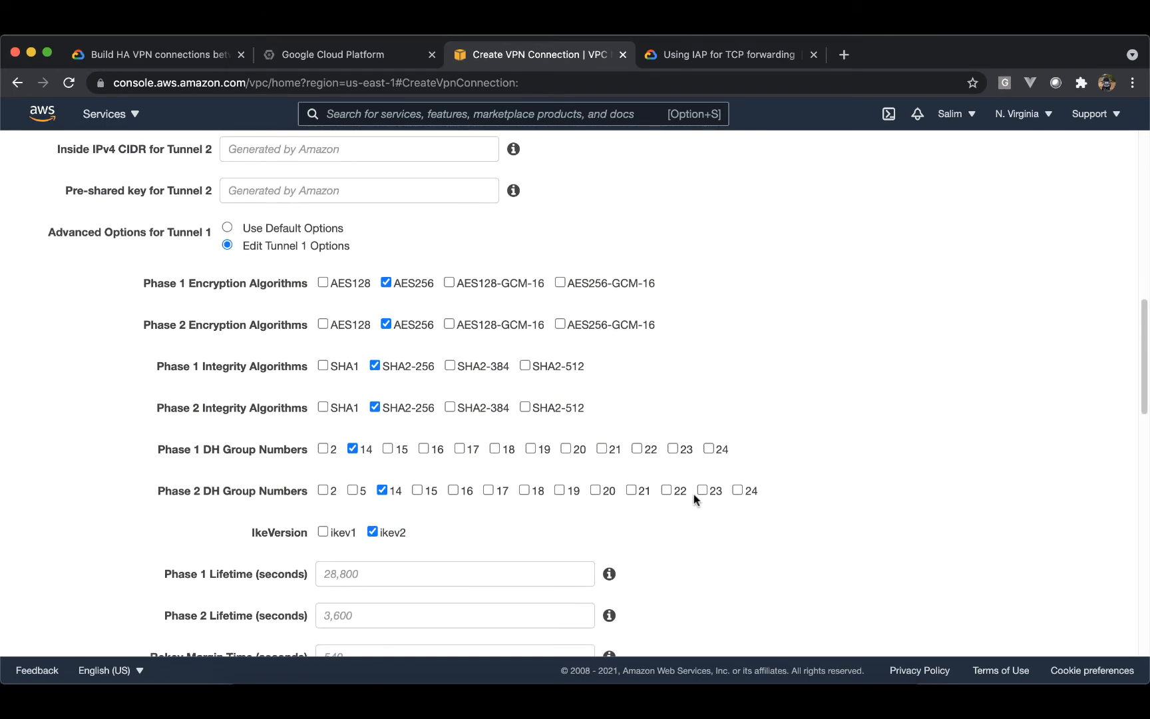
scroll(693, 494, down, 8)
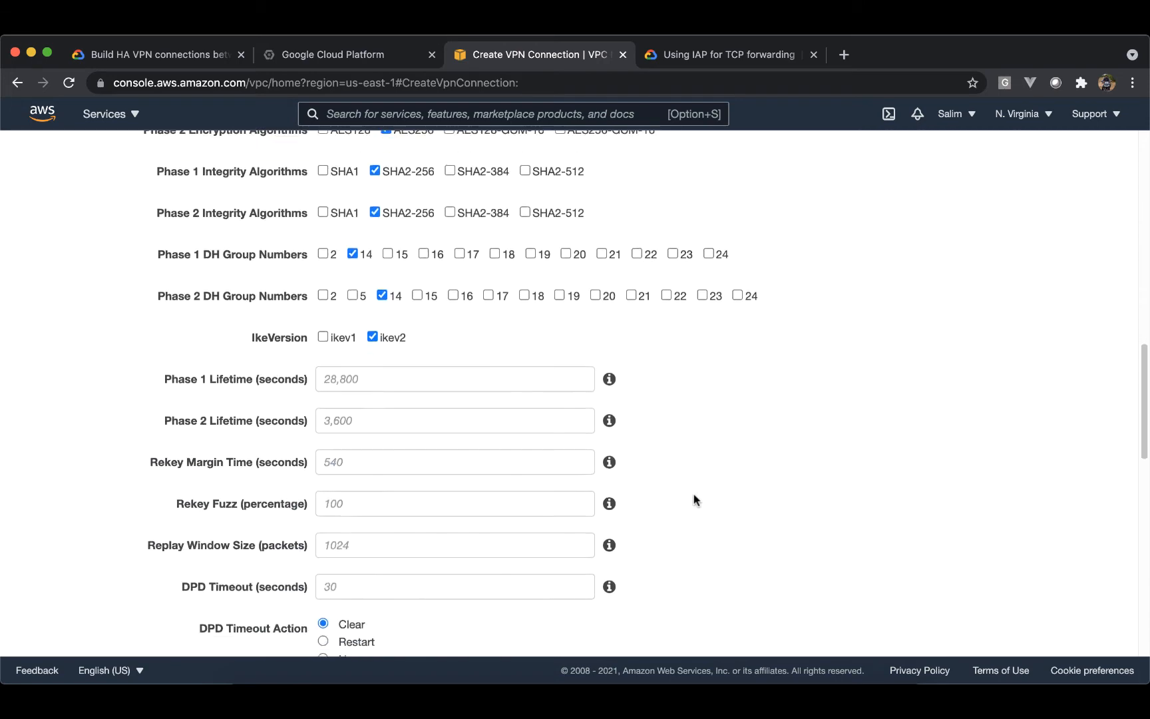
scroll(694, 500, down, 6)
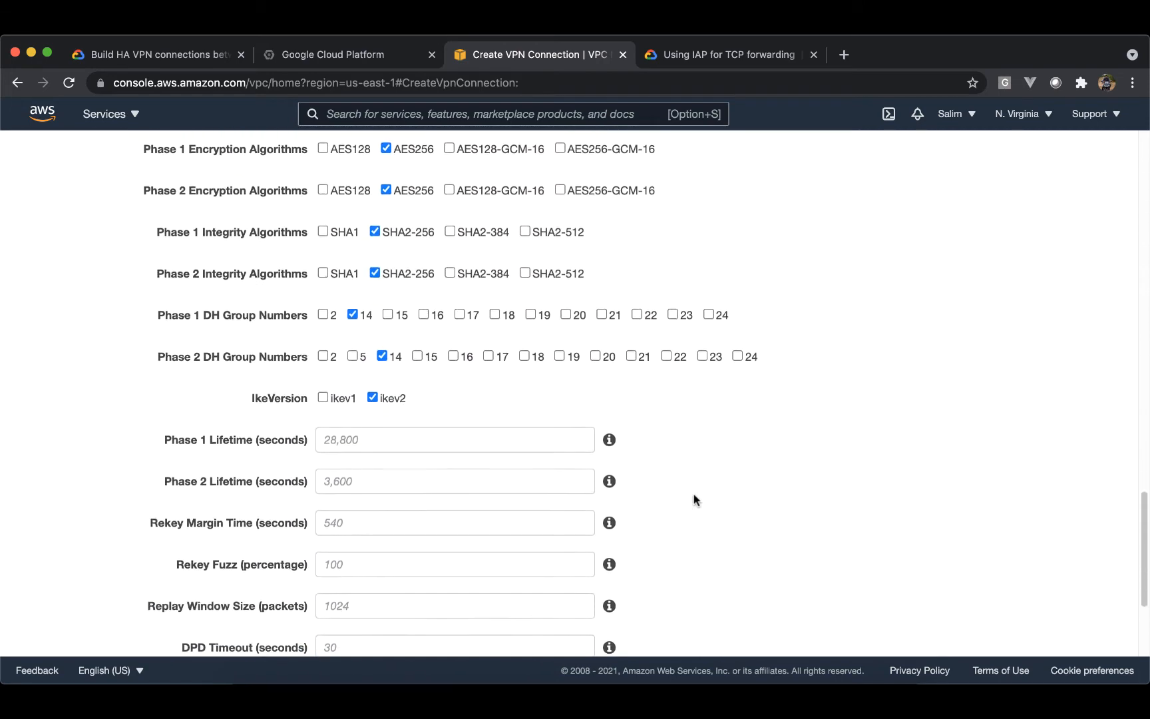
scroll(694, 500, up, 2)
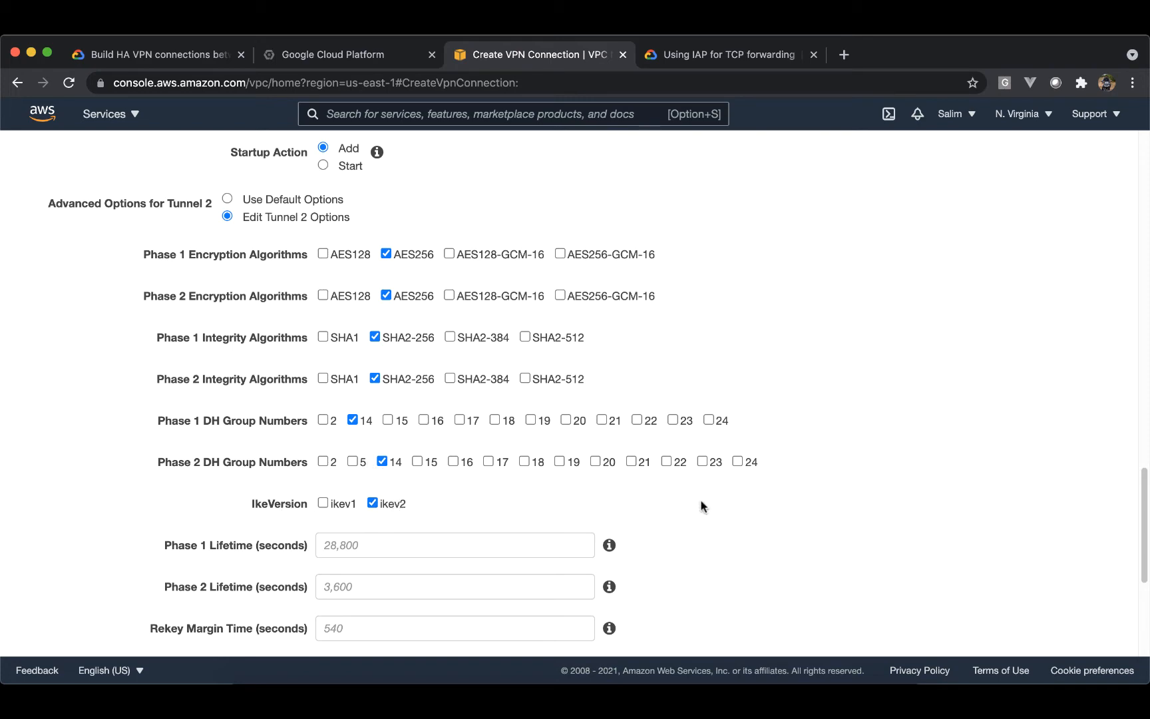
scroll(712, 508, up, 10)
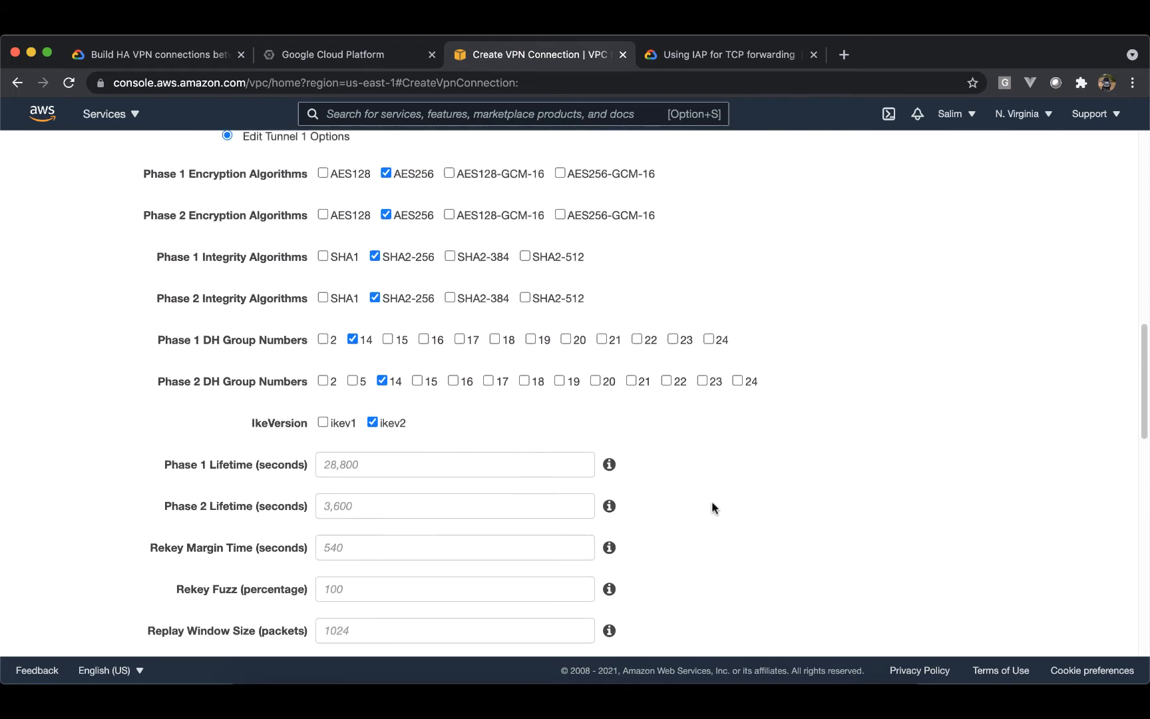
scroll(711, 508, up, 3)
scroll(712, 508, down, 15)
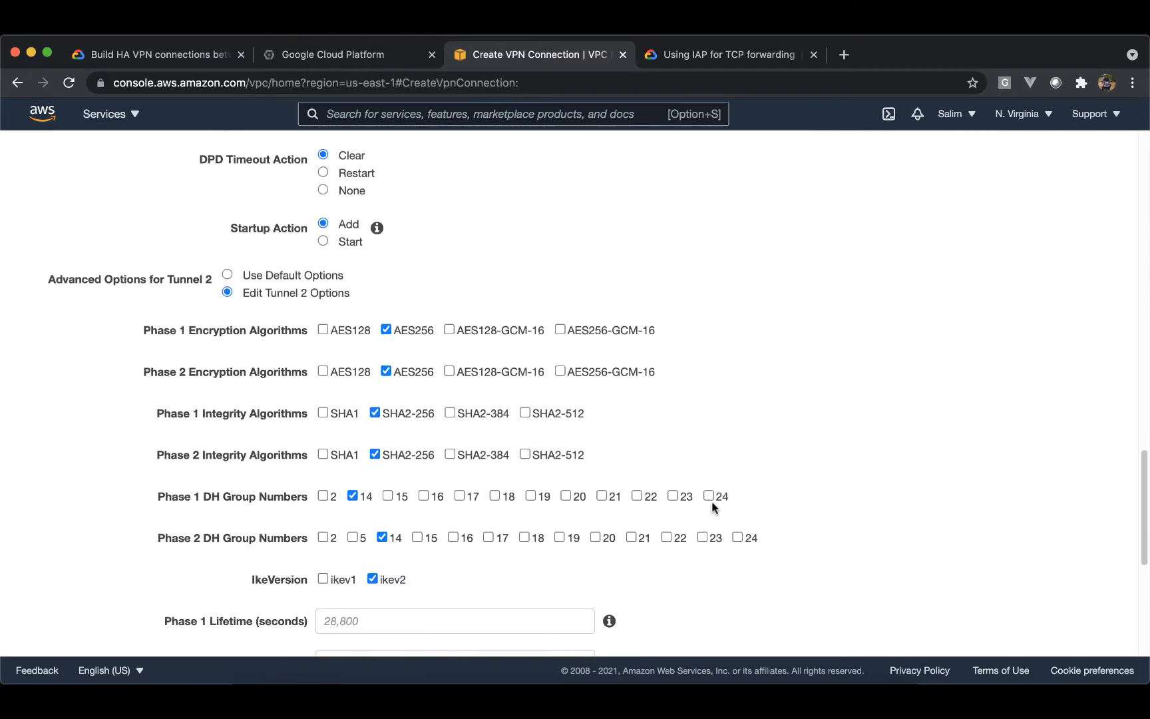
- Create the VPN connection with the configured tunnel options and return to the VPN connections list
scroll(711, 506, down, 6)
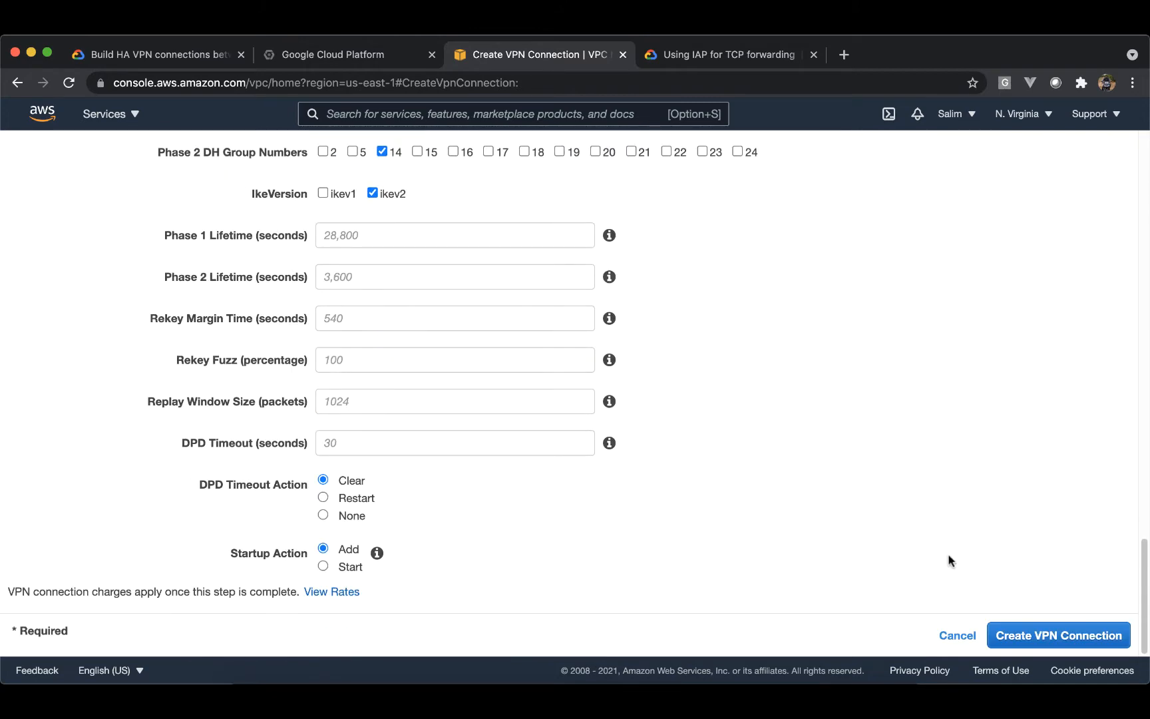
click(1036, 636)
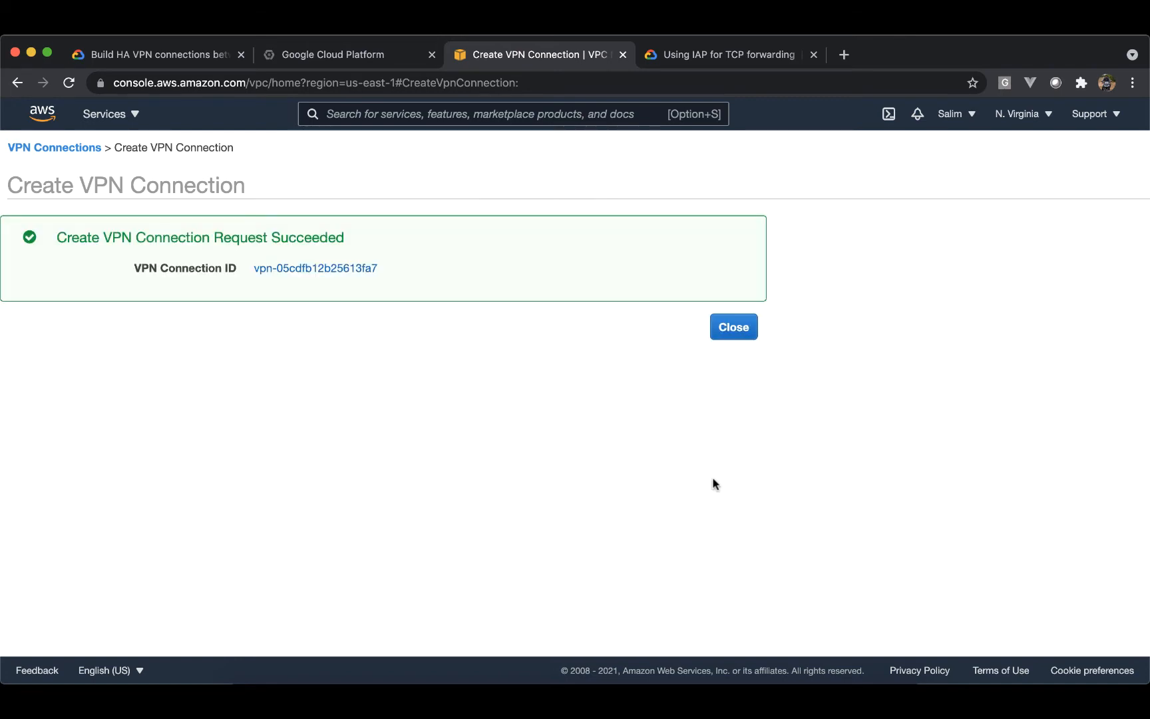
click(735, 330)
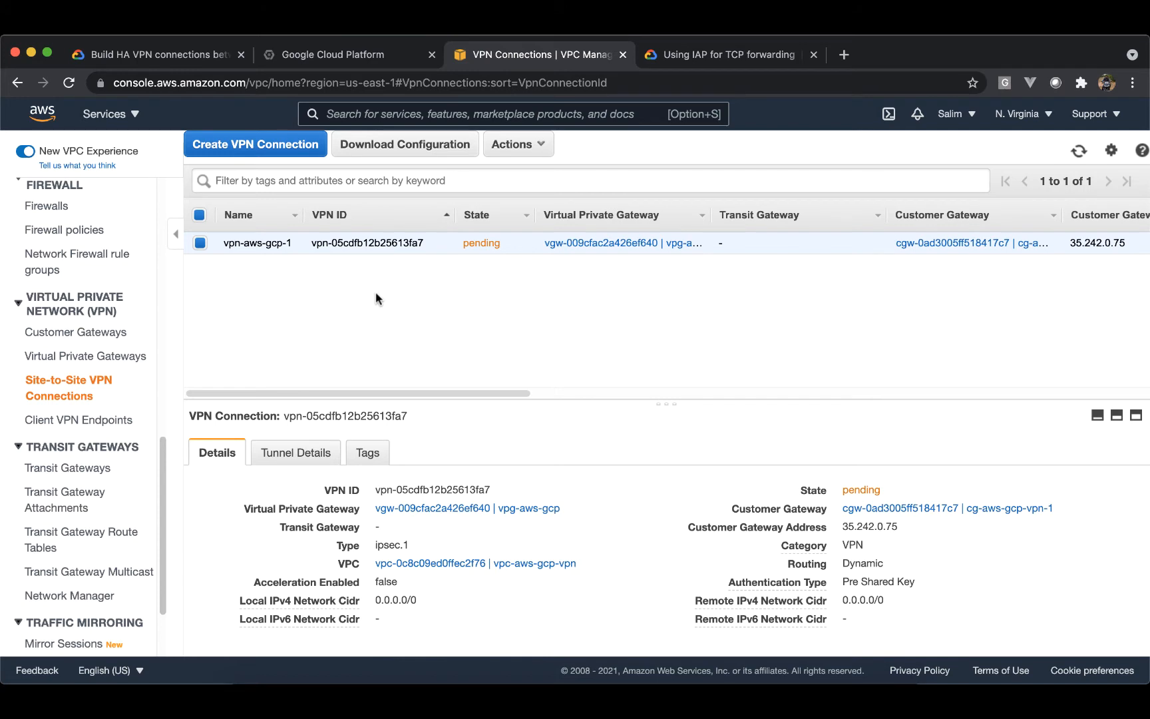
- Start a second VPN connection and name it vpn-aws-gcp-2, reusing the first connection's copied name
scroll(376, 294, right, 1)
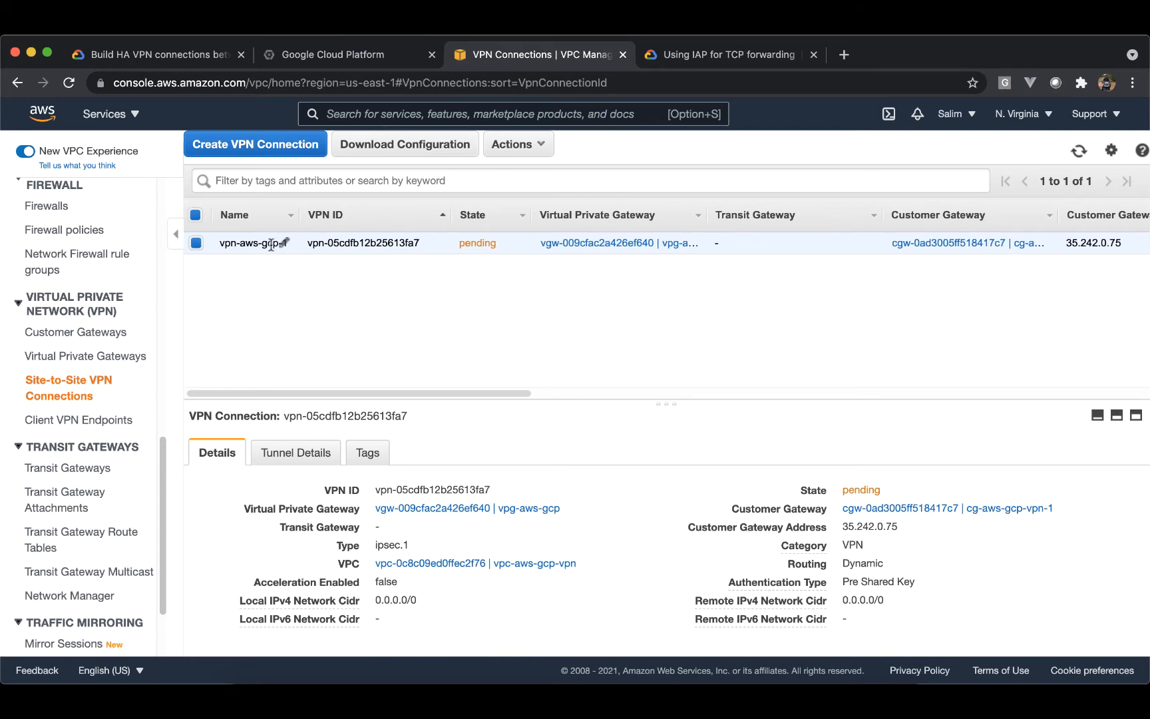
triple_click(268, 244)
key(super+c)
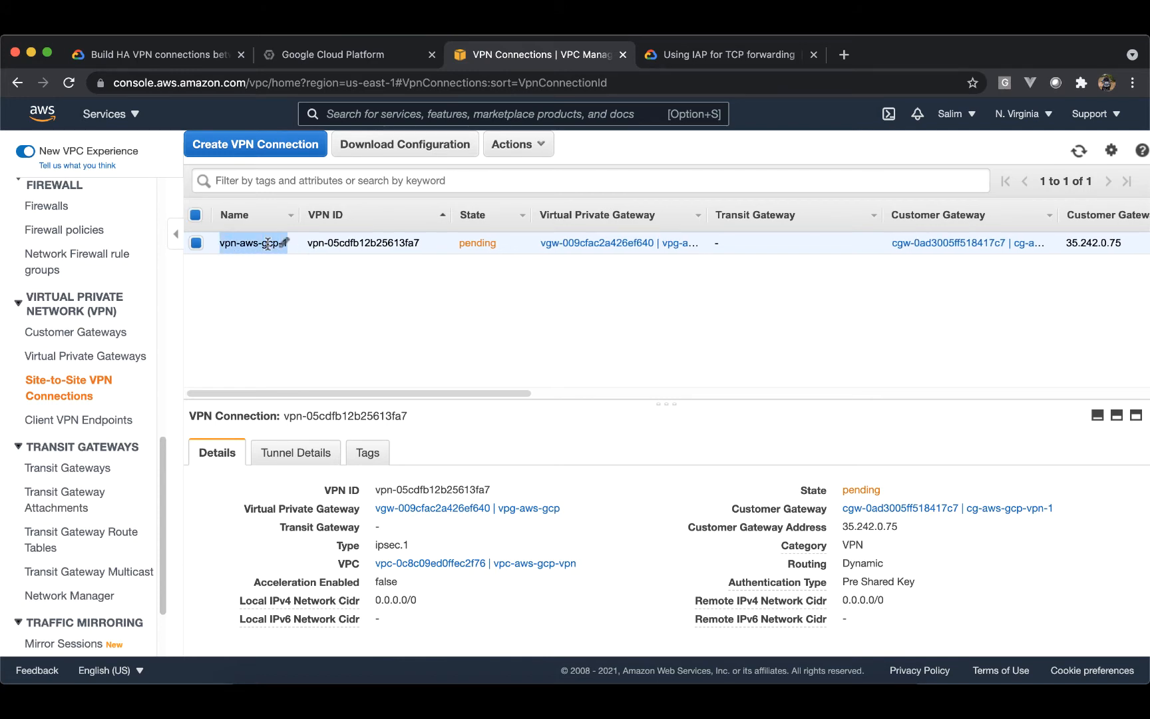
click(258, 147)
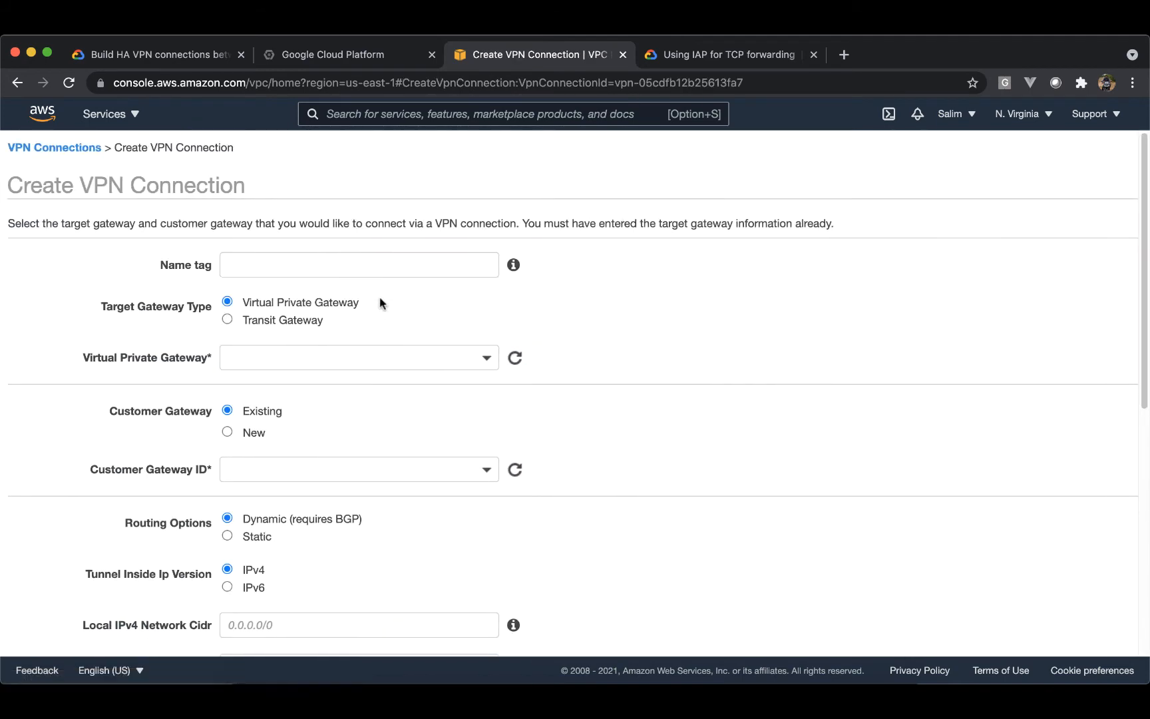
click(380, 269)
key(super+v)
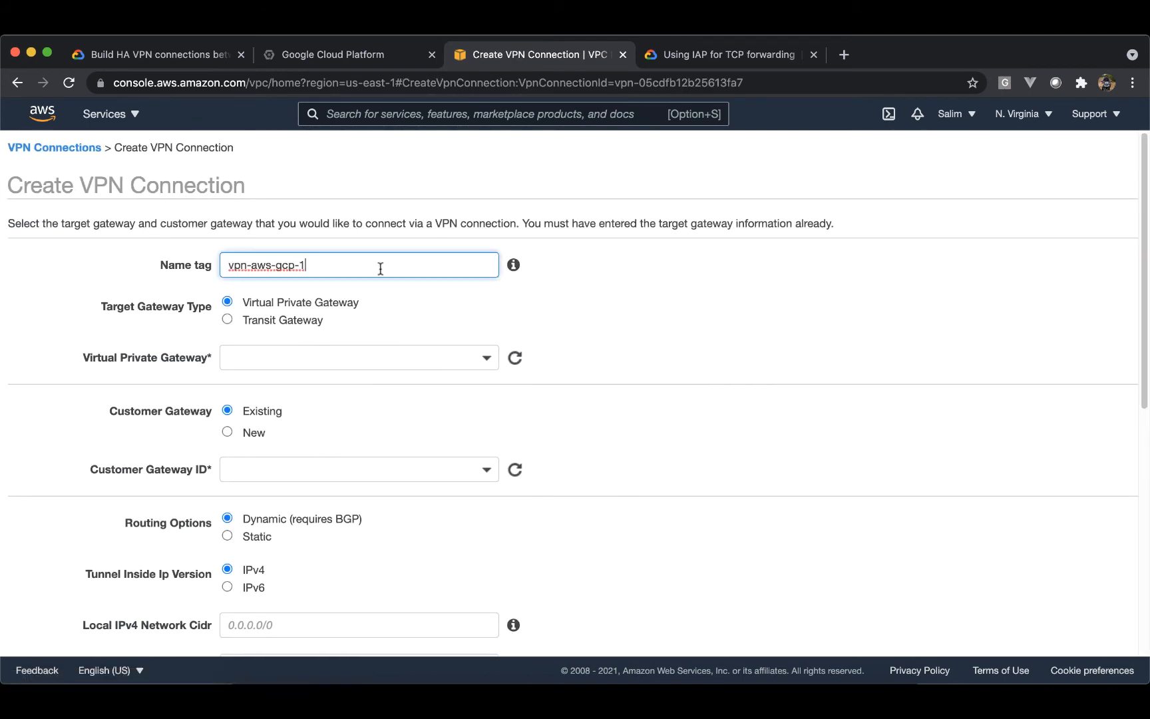
key(BackSpace)
text(2)
- Assign the virtual private gateway vpg-aws-gcp and the existing customer gateway cg-aws-gcp-2 to the connection
click(408, 354)
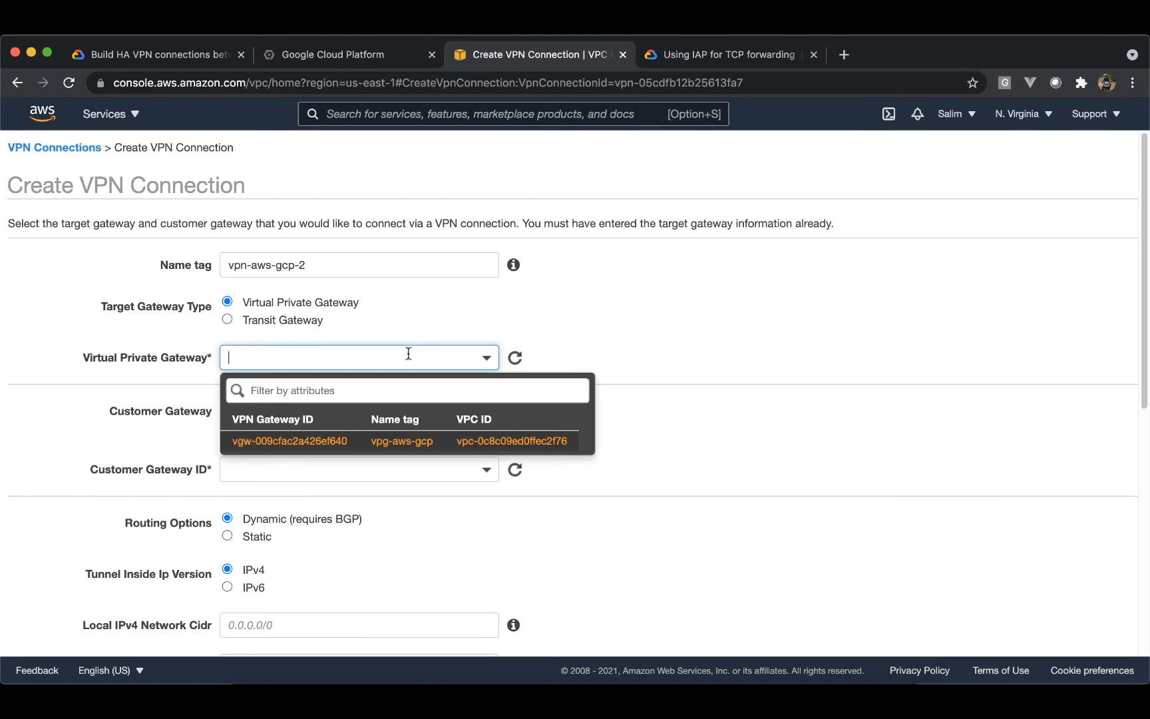
click(395, 440)
scroll(446, 429, down, 3)
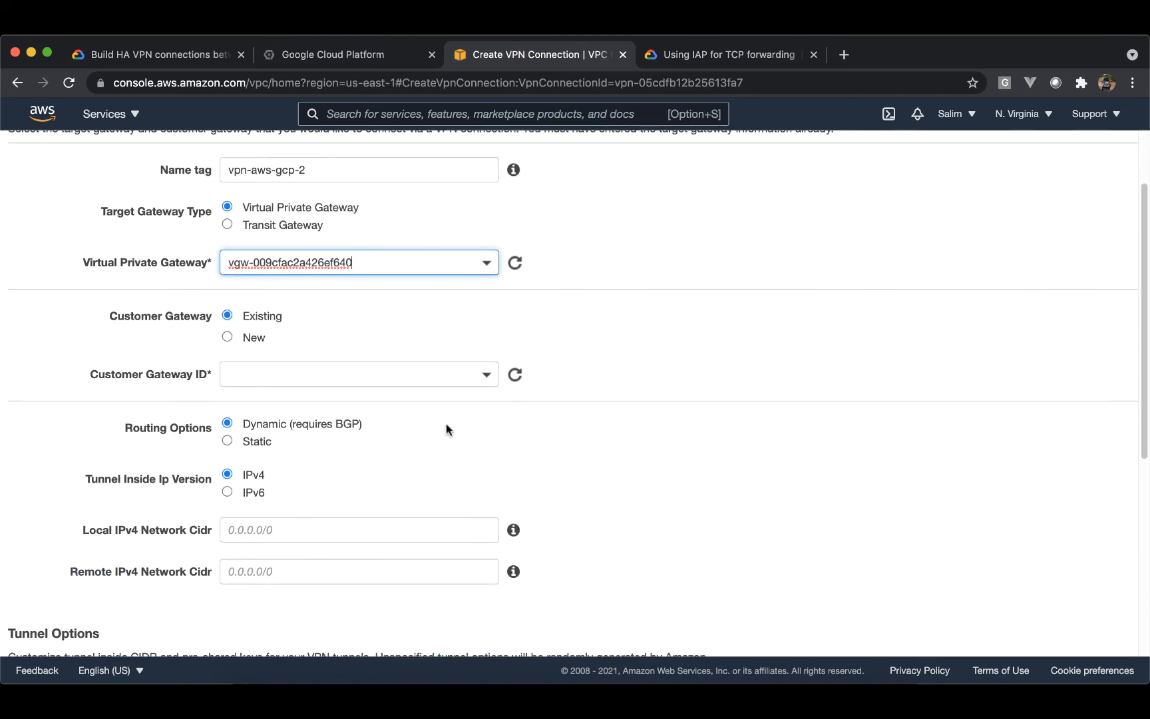
click(446, 375)
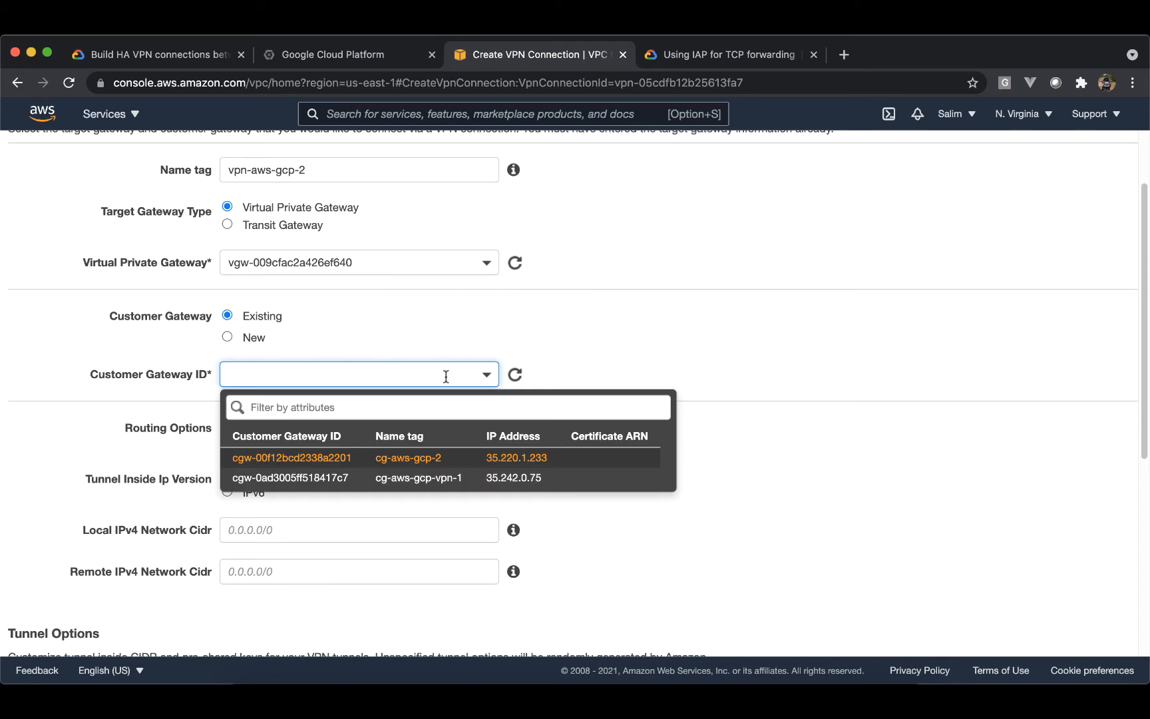
click(437, 459)
- Switch the second connection's advanced options for tunnel 1 to custom editing
scroll(547, 455, down, 3)
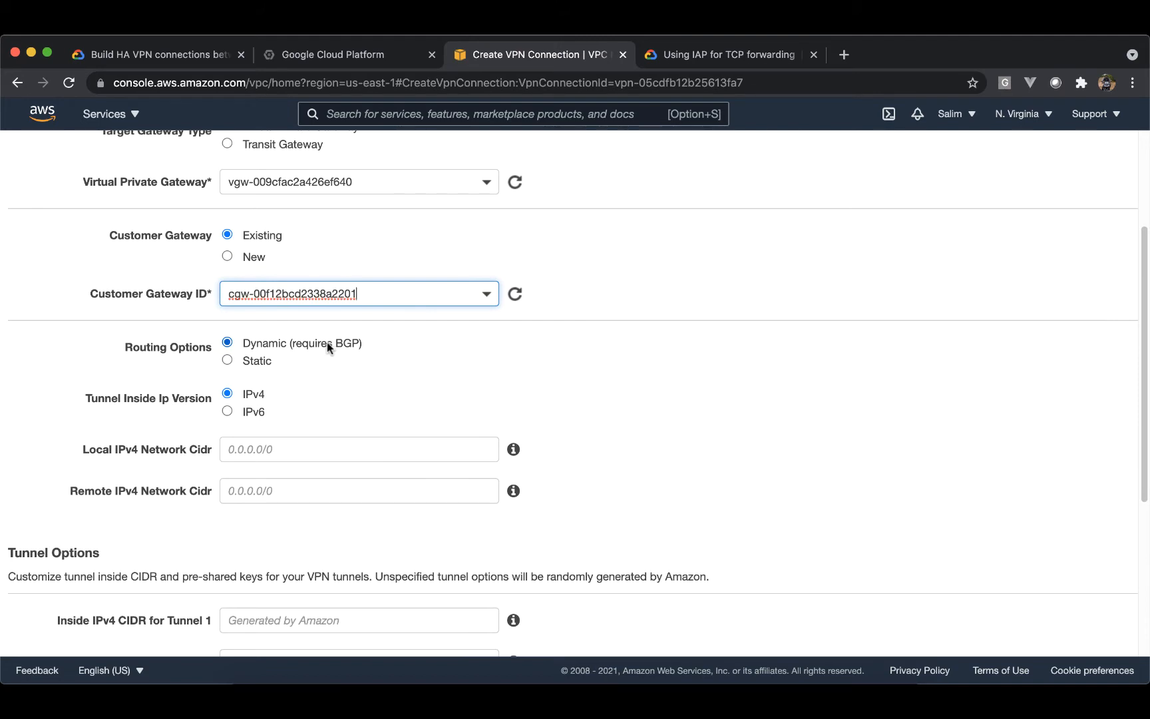
scroll(327, 343, down, 2)
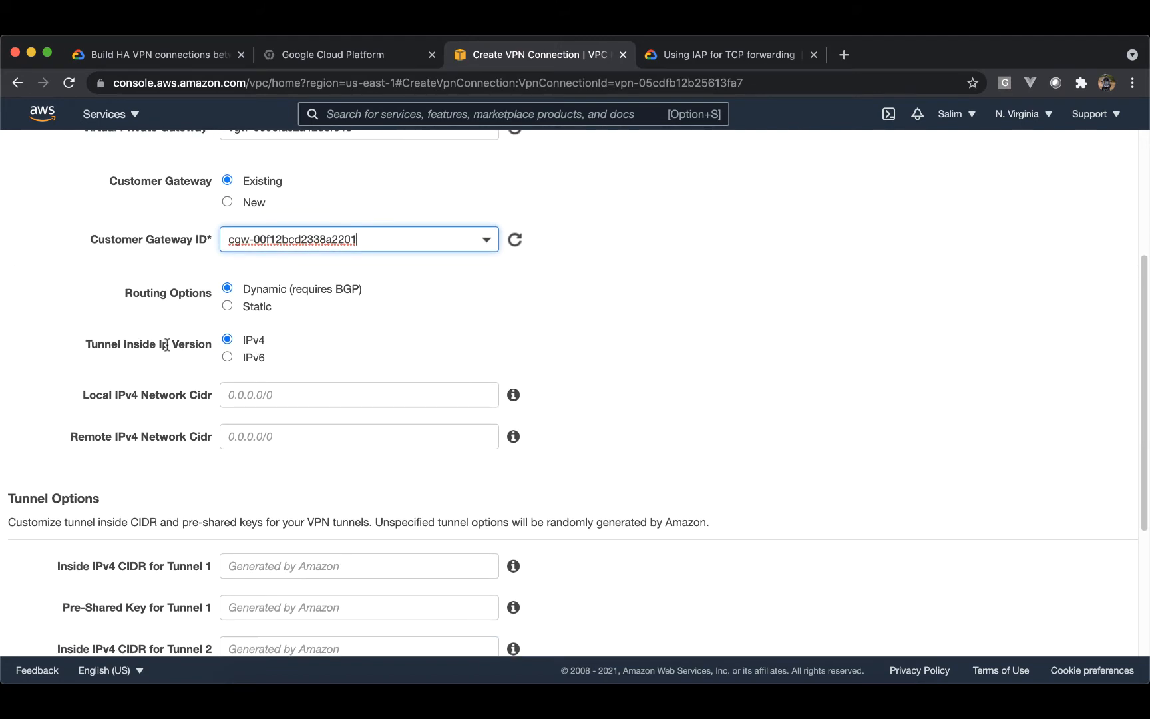
scroll(422, 341, down, 8)
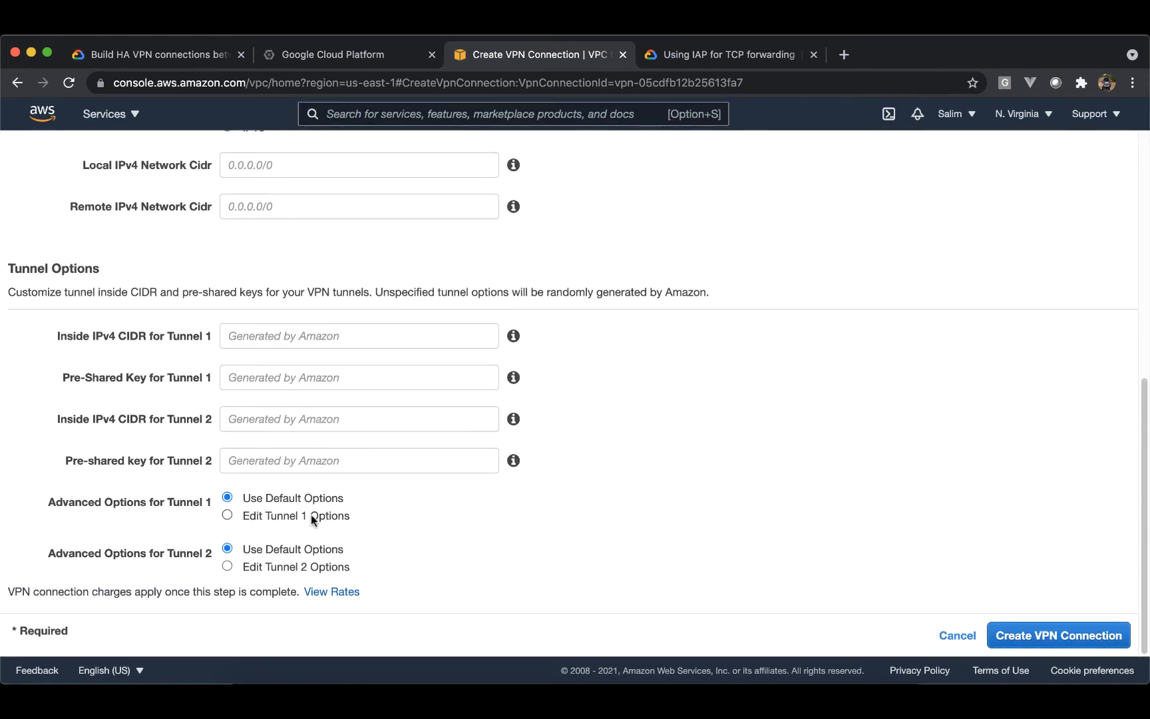
click(311, 516)
scroll(448, 514, down, 5)
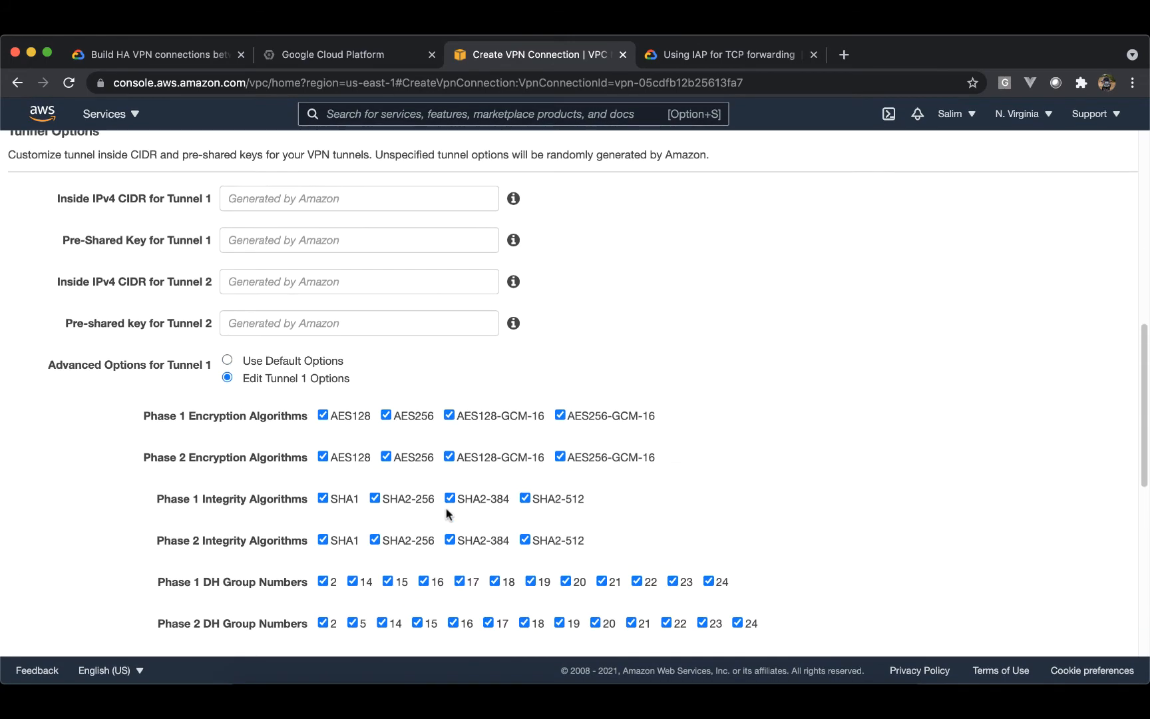
- Restrict the Phase 1 encryption algorithms of the second connection's tunnel 1 to AES256 only
click(323, 379)
click(449, 379)
click(560, 378)
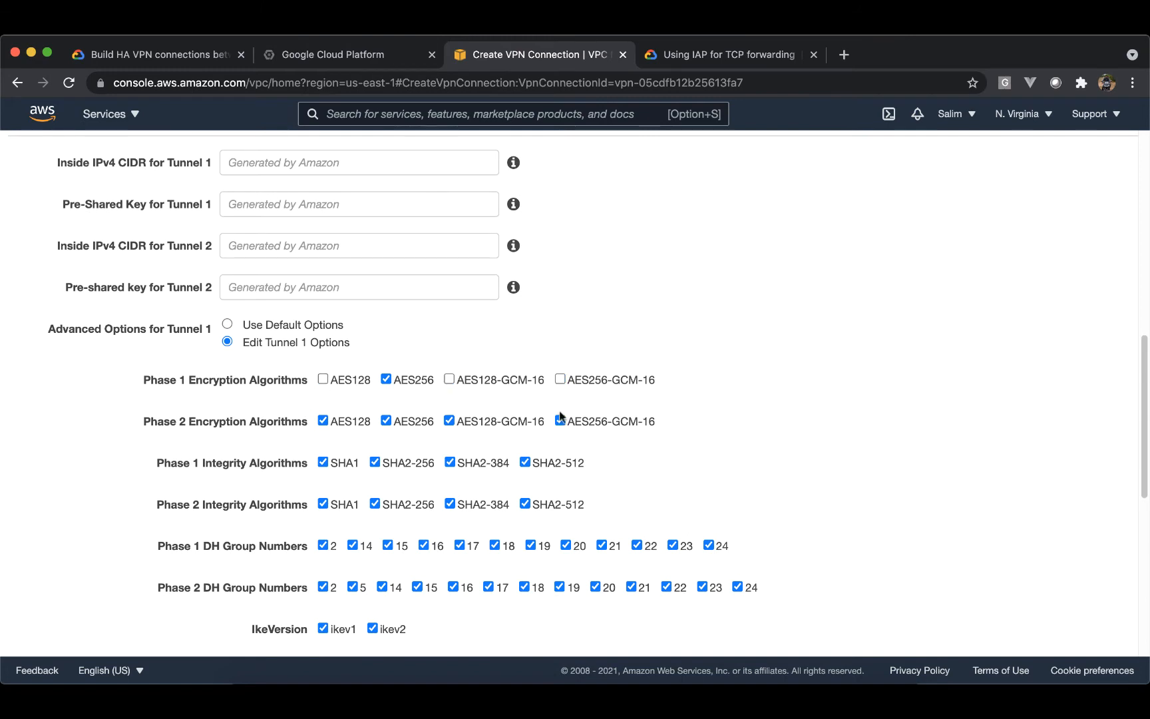
- Restrict the Phase 2 encryption algorithms of tunnel 1 to AES256 only
click(560, 420)
click(449, 420)
click(323, 420)
- Limit tunnel 1 to SHA2-256 integrity and DH group 14 in both phases, with only ikev2 allowed
click(323, 462)
click(450, 462)
click(525, 462)
click(525, 504)
click(450, 504)
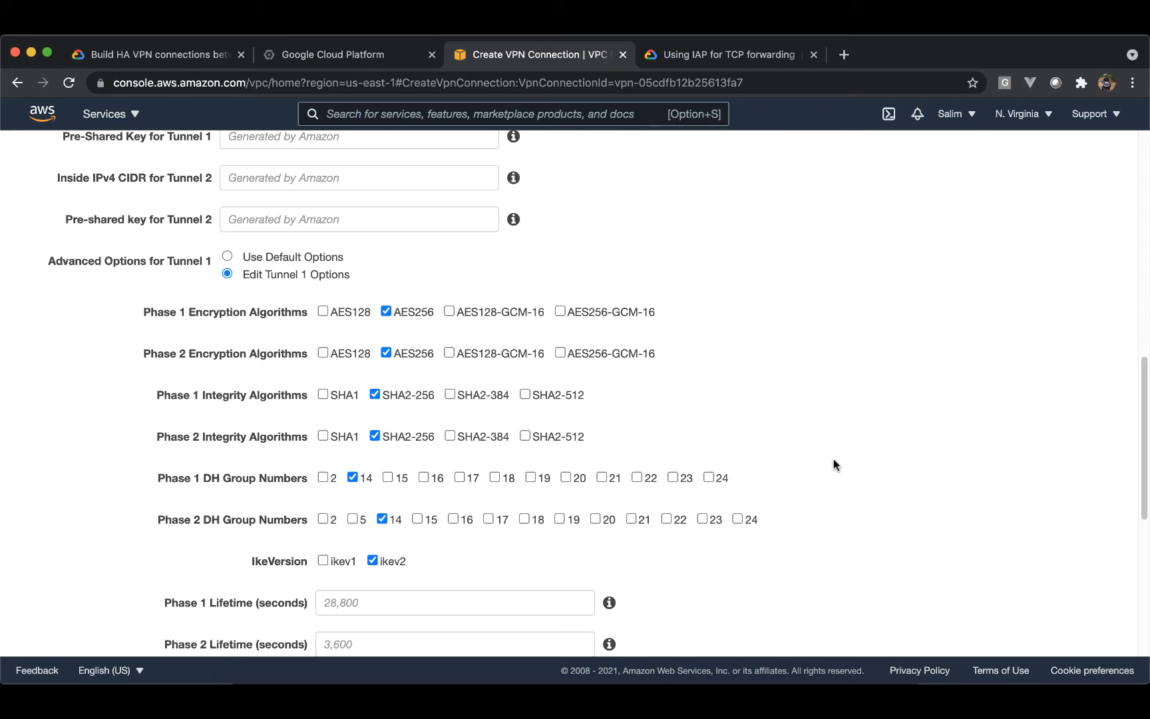
- Switch tunnel 2 to custom options and restrict its Phase 1 and Phase 2 encryption algorithms to AES256 only
scroll(834, 460, down, 6)
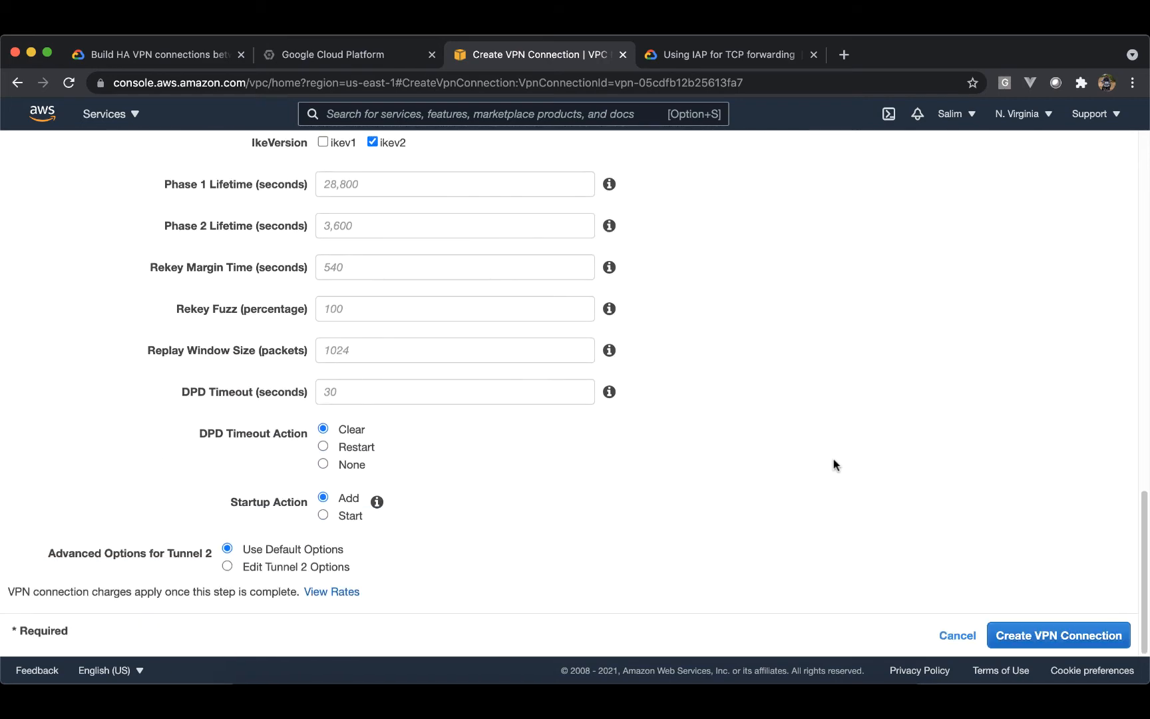
click(323, 566)
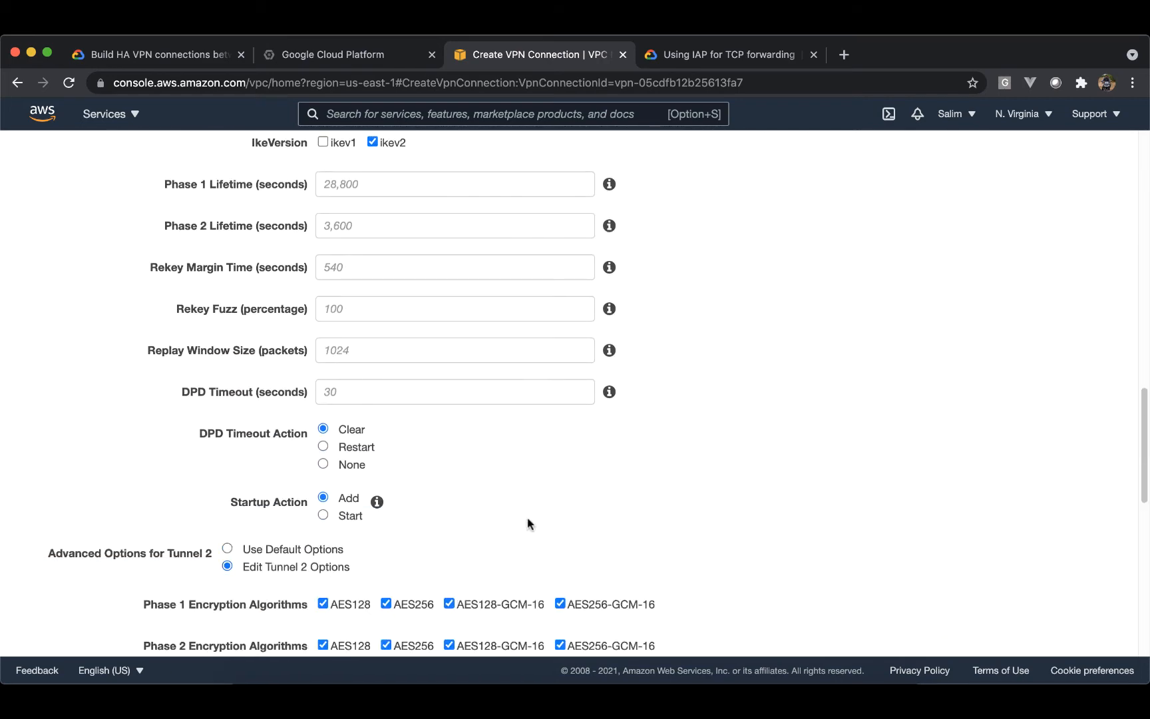
scroll(528, 524, down, 3)
scroll(528, 520, down, 1)
click(323, 335)
click(450, 335)
click(560, 336)
click(560, 377)
click(449, 377)
click(323, 376)
- Limit tunnel 2 to SHA2-256 integrity and DH group 14 in both phases, with only ikev2 allowed
click(323, 418)
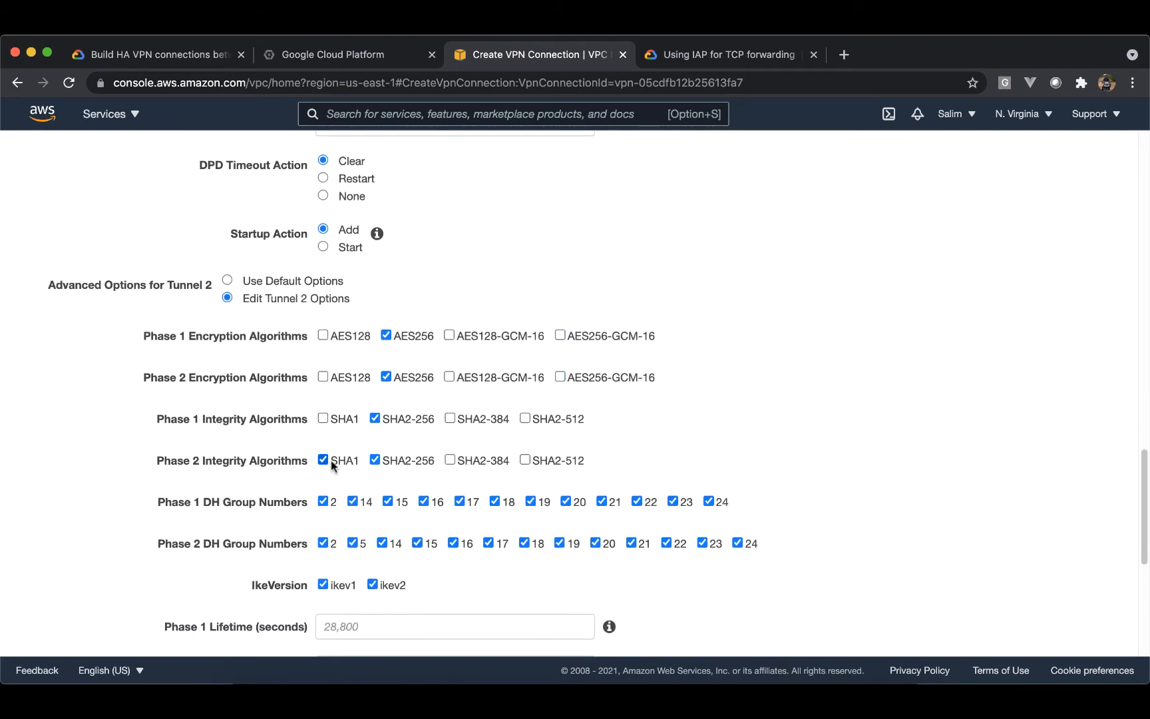
click(666, 543)
click(631, 543)
click(596, 543)
click(560, 544)
click(525, 543)
click(489, 543)
click(454, 543)
- Create the second VPN connection and return to the list of site-to-site VPN connections
scroll(716, 458, down, 6)
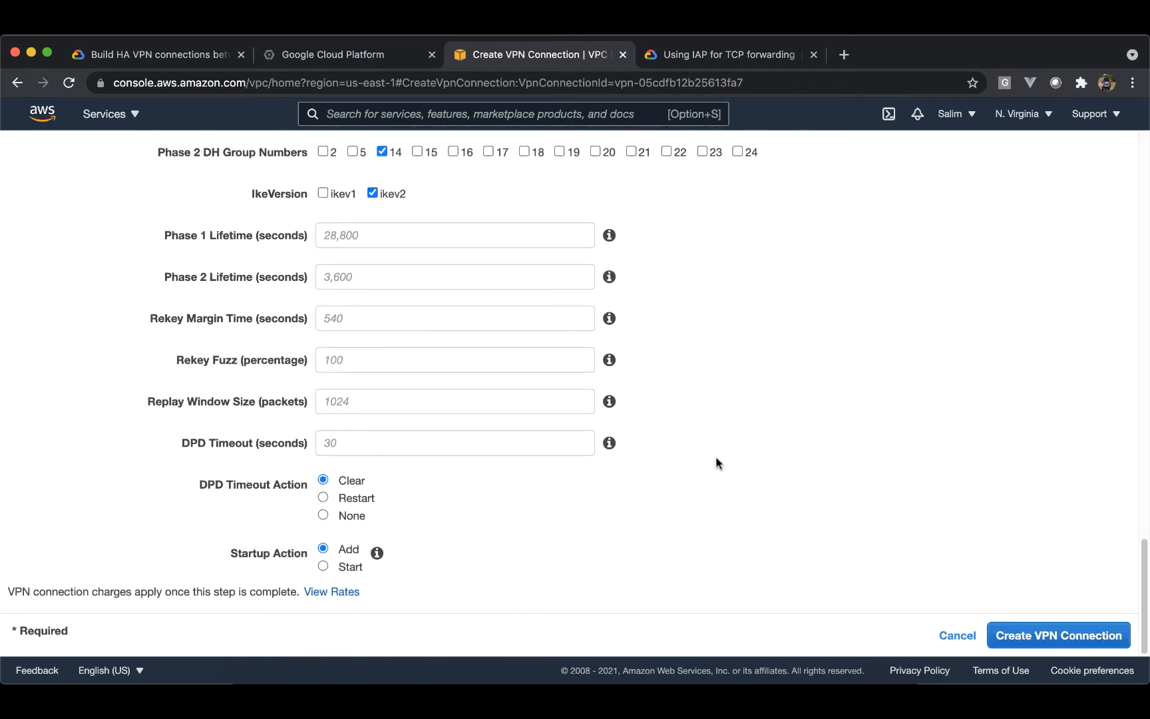
click(1014, 627)
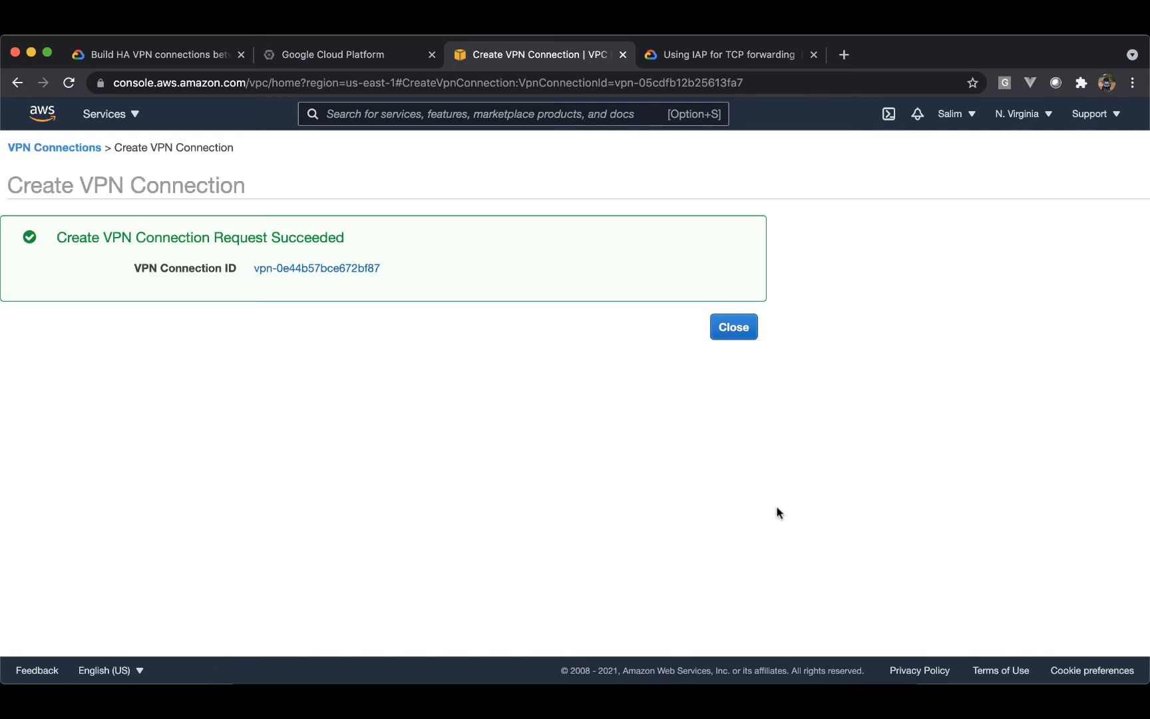
click(746, 329)
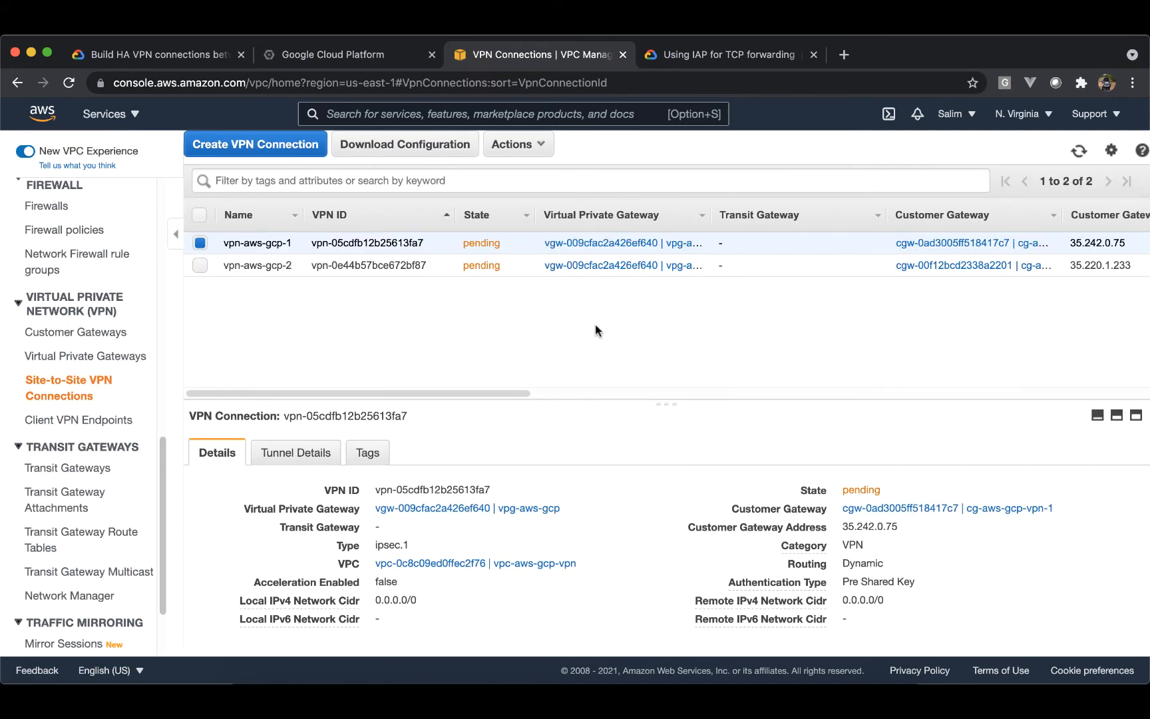
- Examine the tunnel details of vpn-aws-gcp-1, including the outside IP addresses, inside CIDRs and status
click(310, 454)
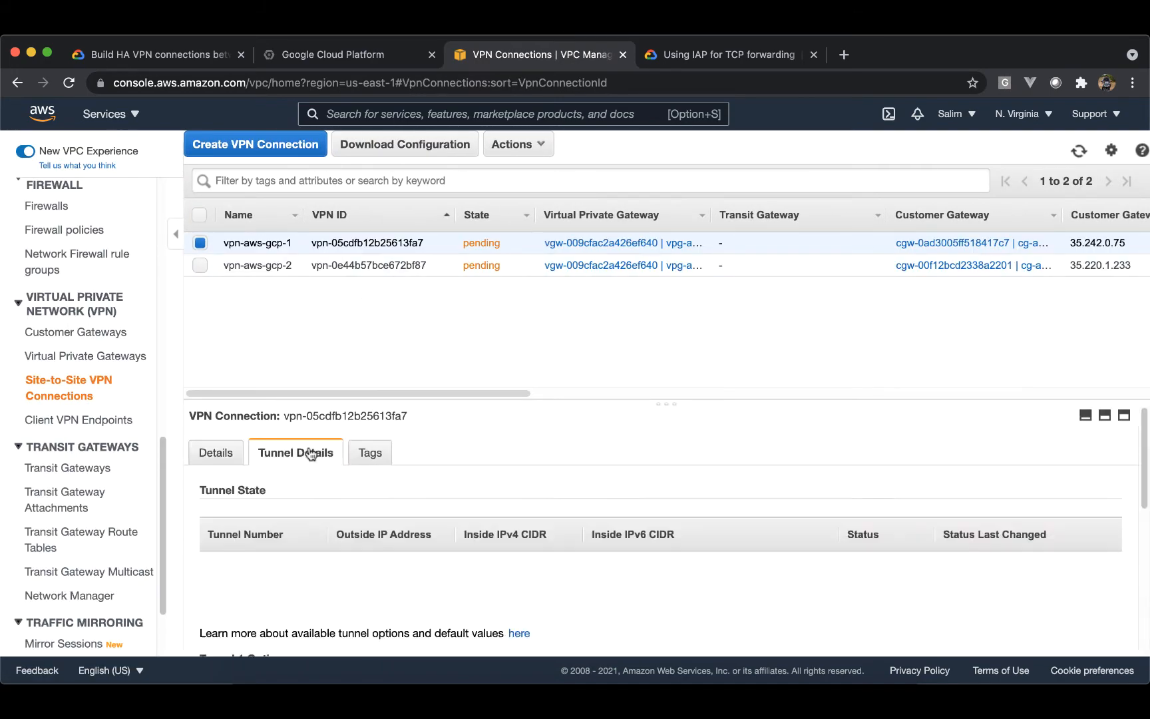
scroll(706, 608, right, 4)
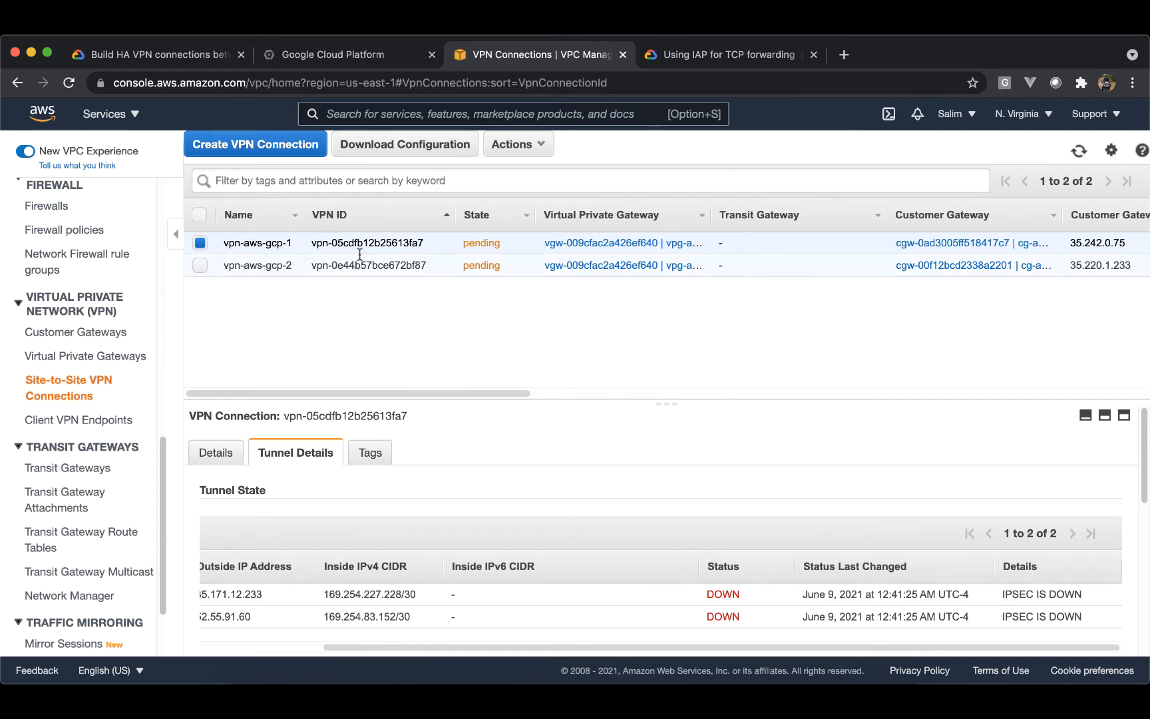
click(200, 267)
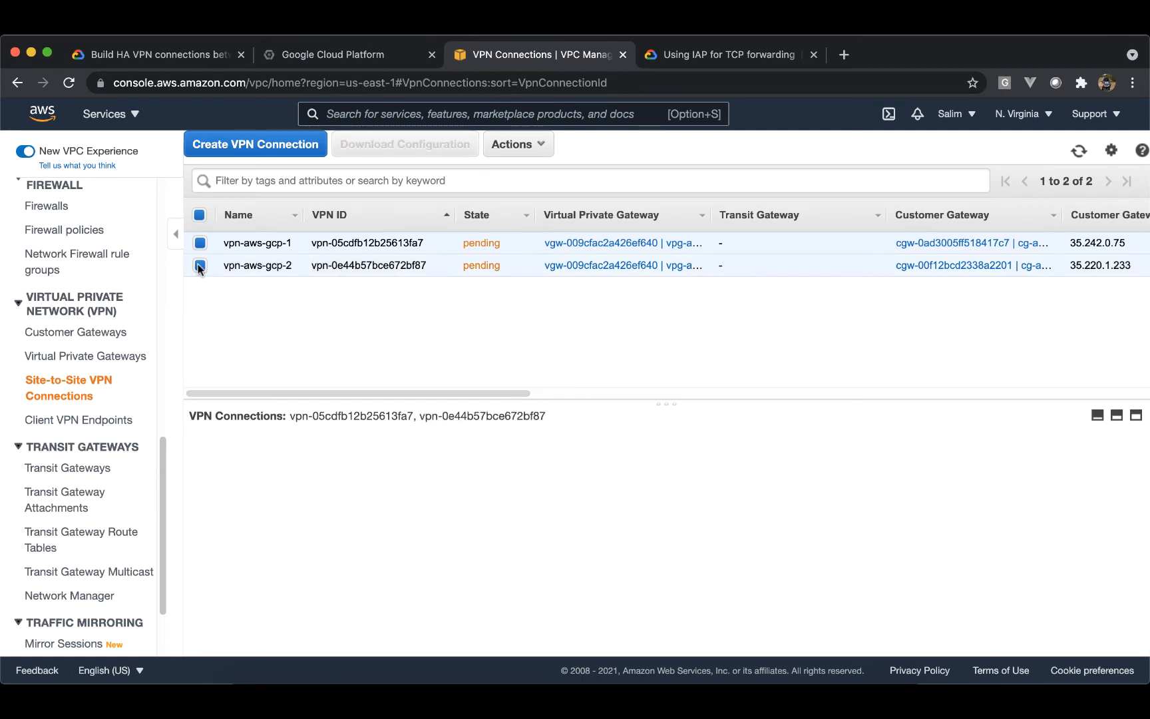
click(200, 266)
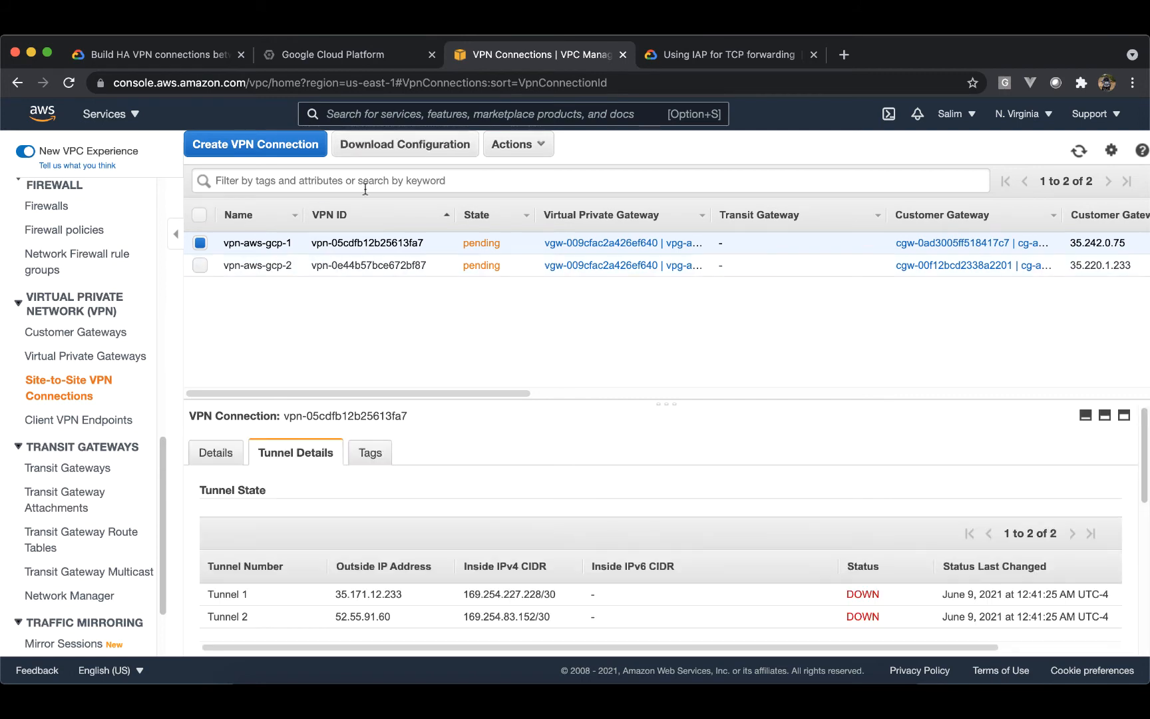
- Prepare a configuration download for vpn-aws-gcp-1 with vendor Generic, platform Generic and software Vendor Agnostic
click(402, 146)
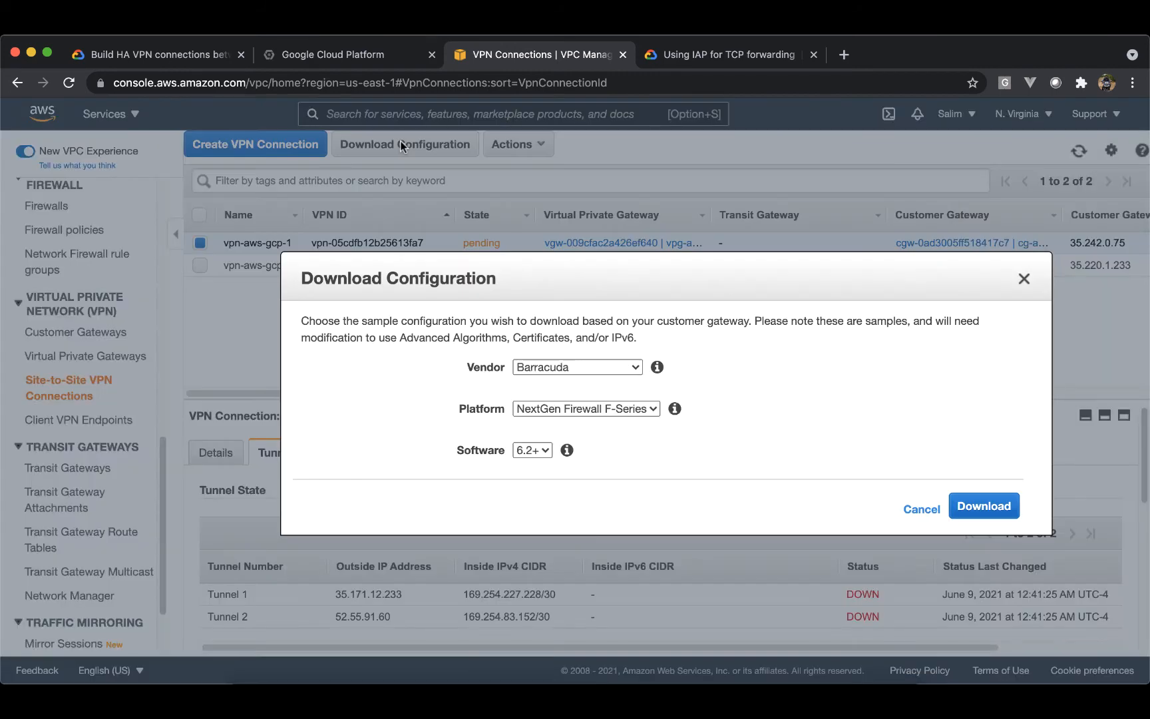
click(601, 370)
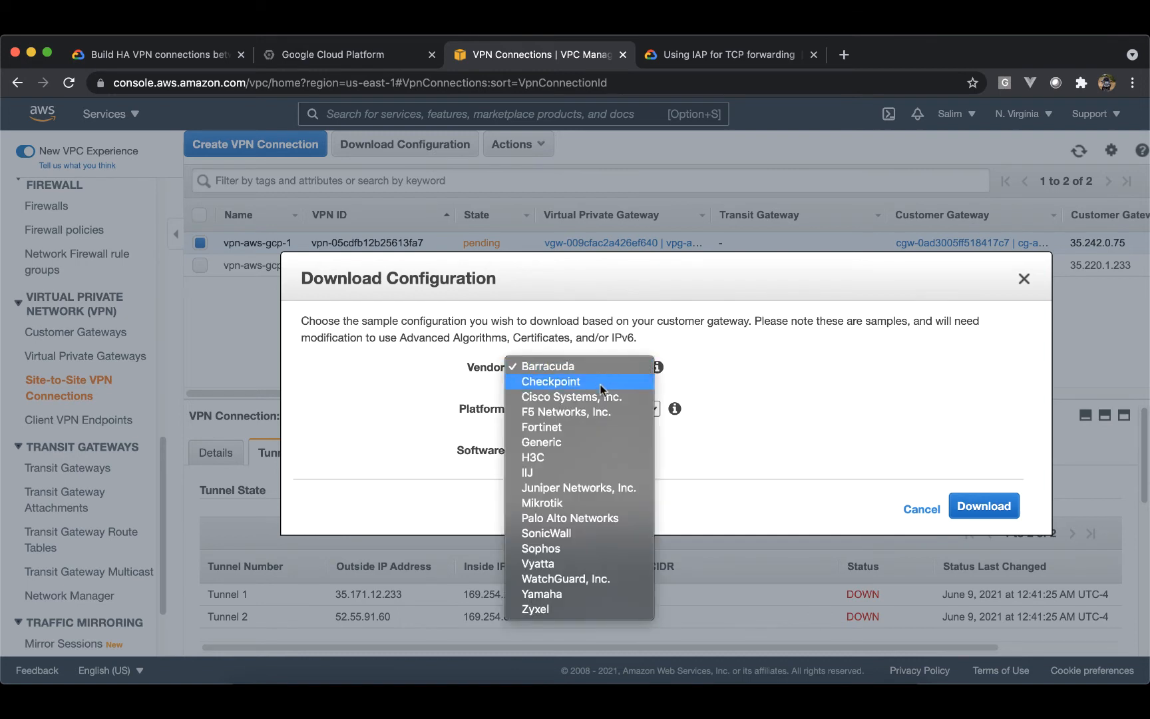
click(585, 445)
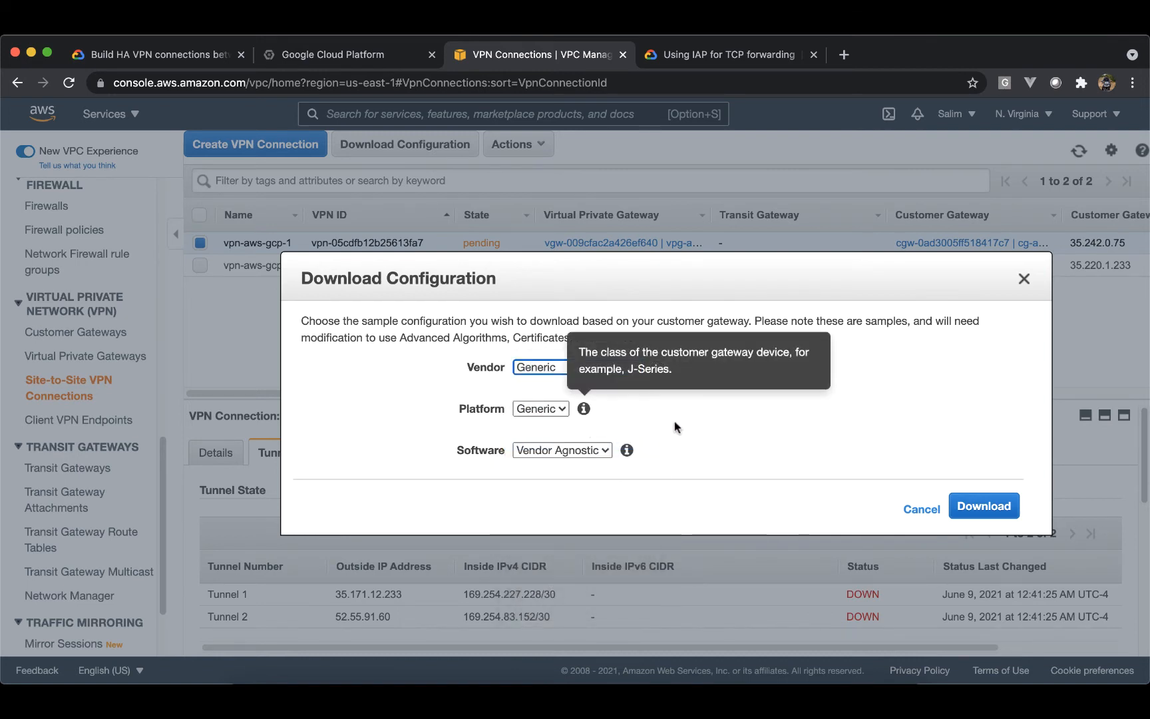
click(550, 416)
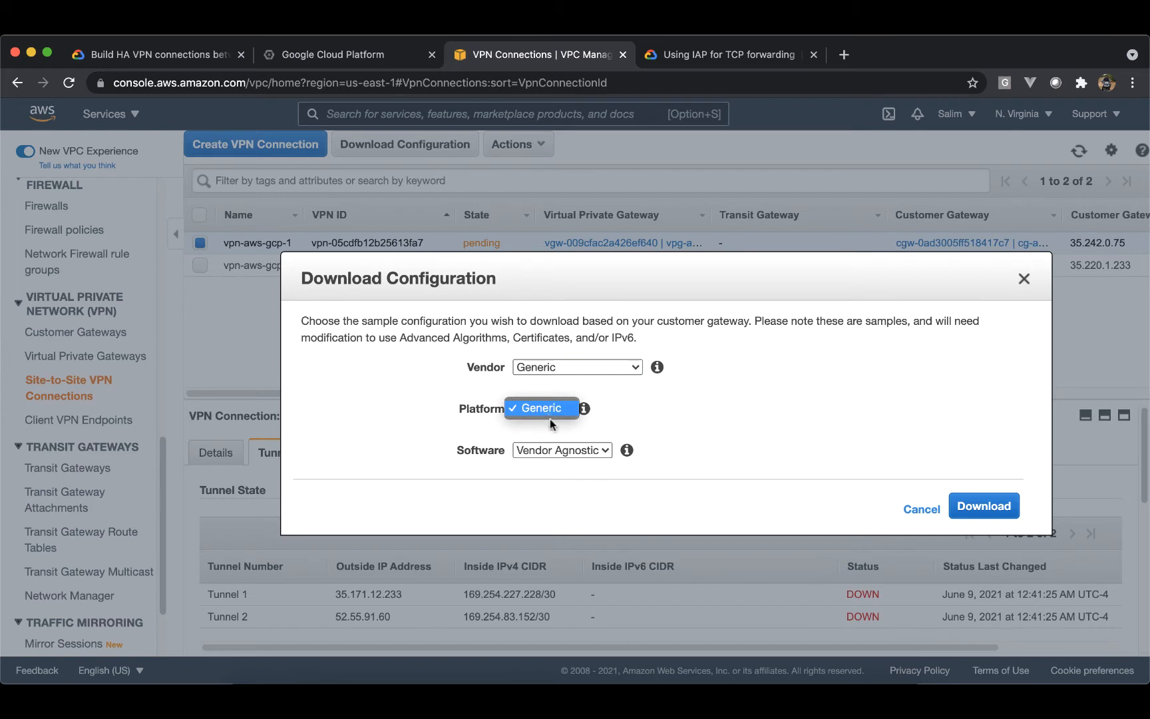
click(549, 419)
click(558, 446)
click(772, 445)
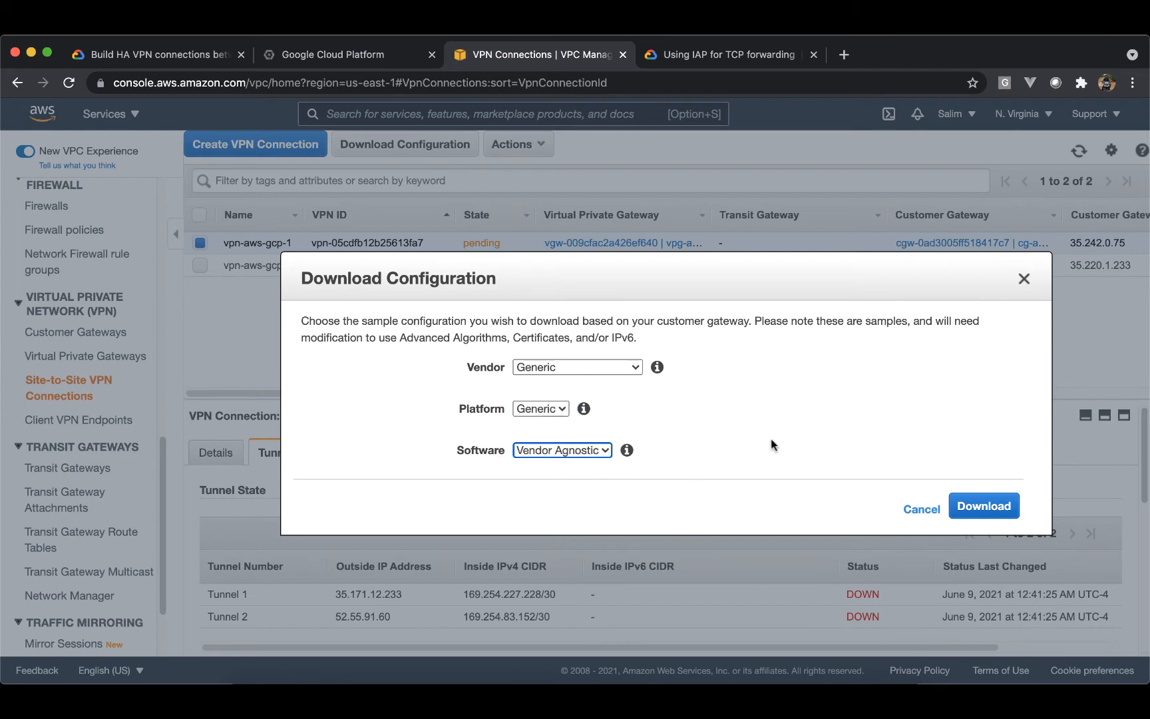
- Download the configuration as text file 1-vpn-05cdfb12b25613fa7 into the GCP - VPN folder under data/recordings, and close the download dialog
click(981, 507)
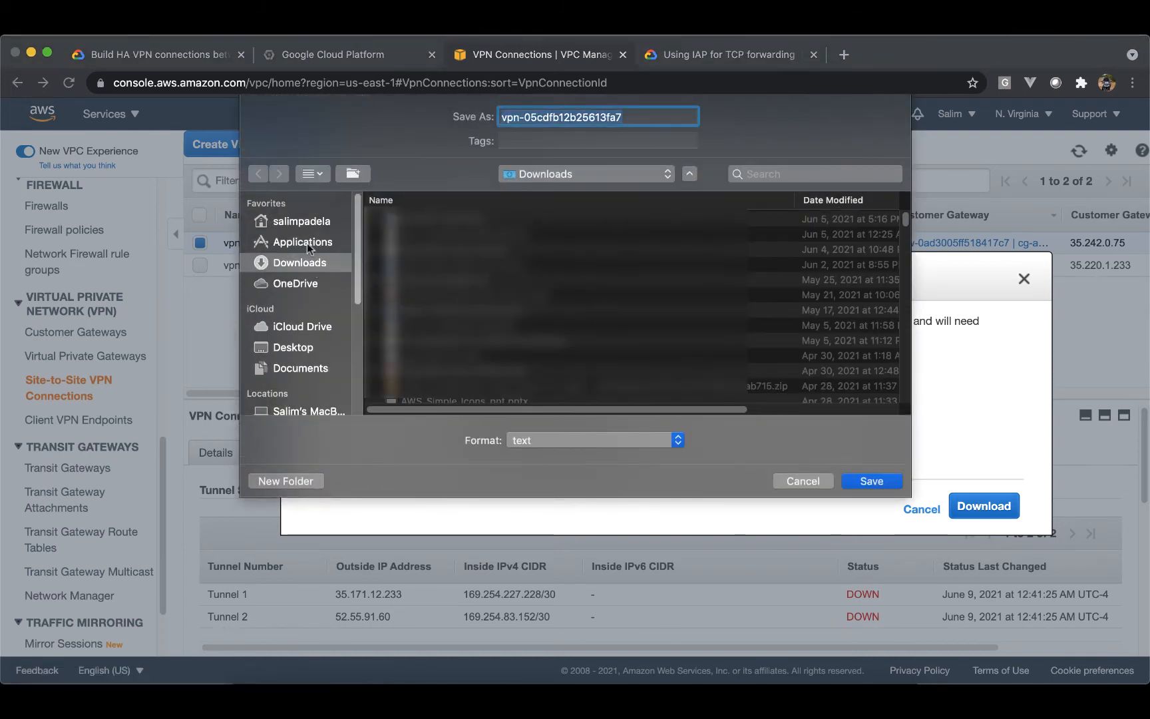
click(303, 219)
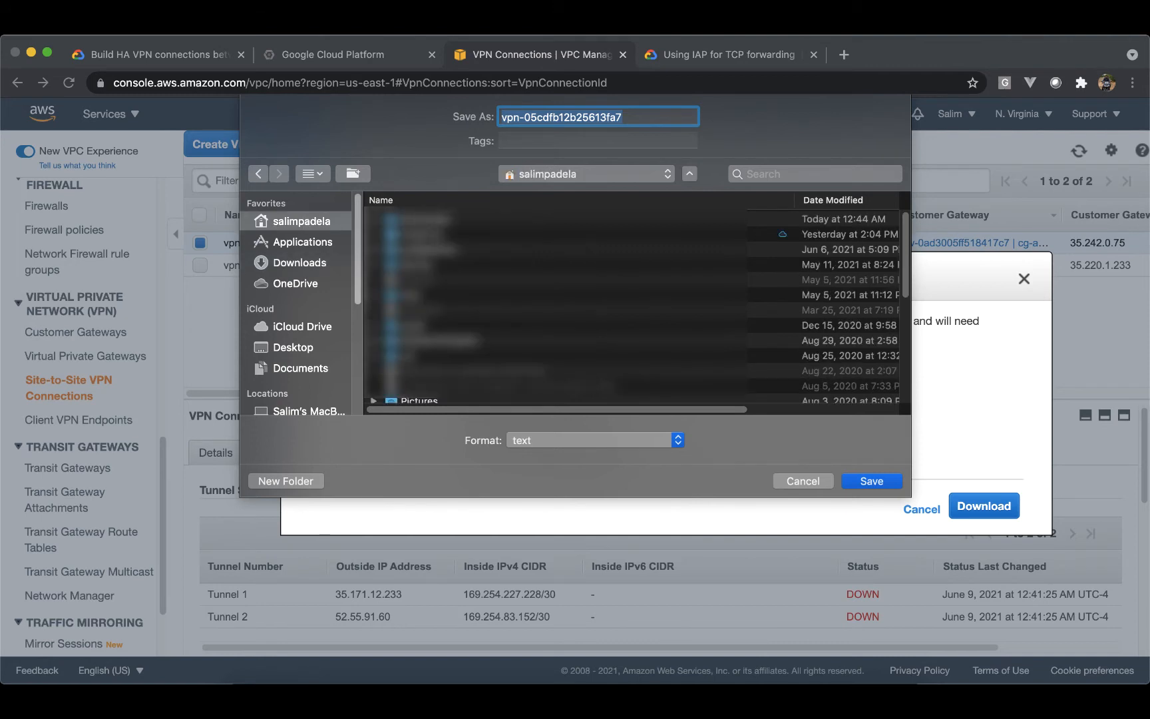
double_click(418, 295)
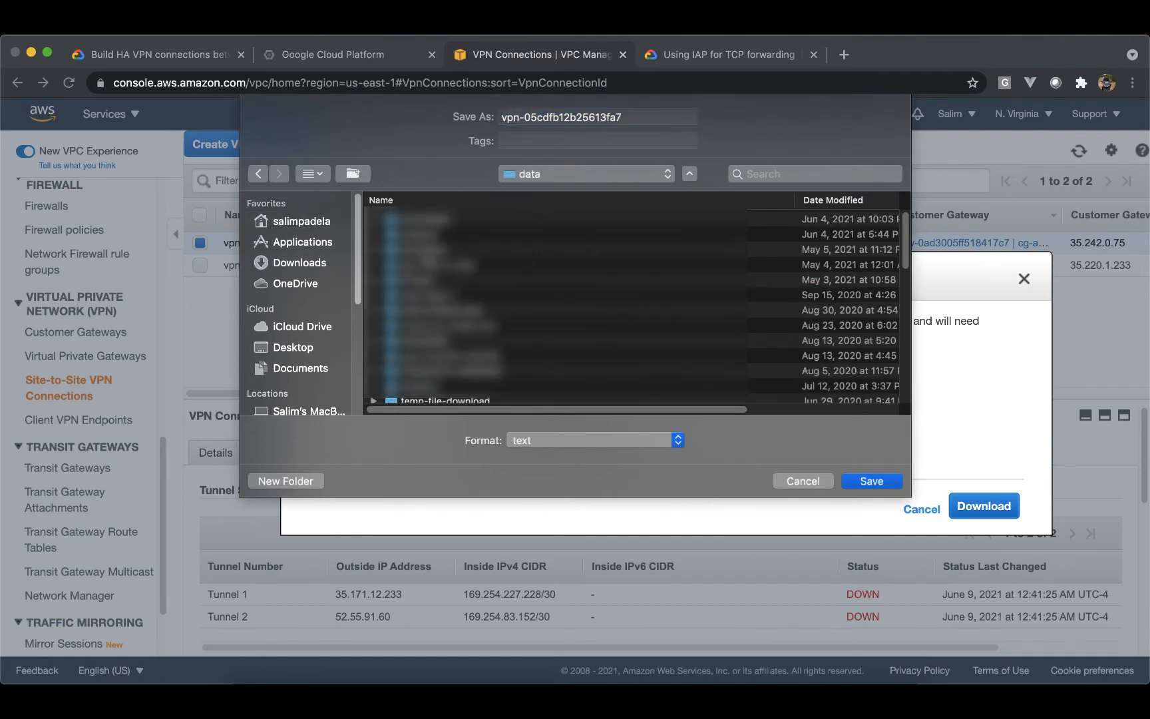
double_click(426, 220)
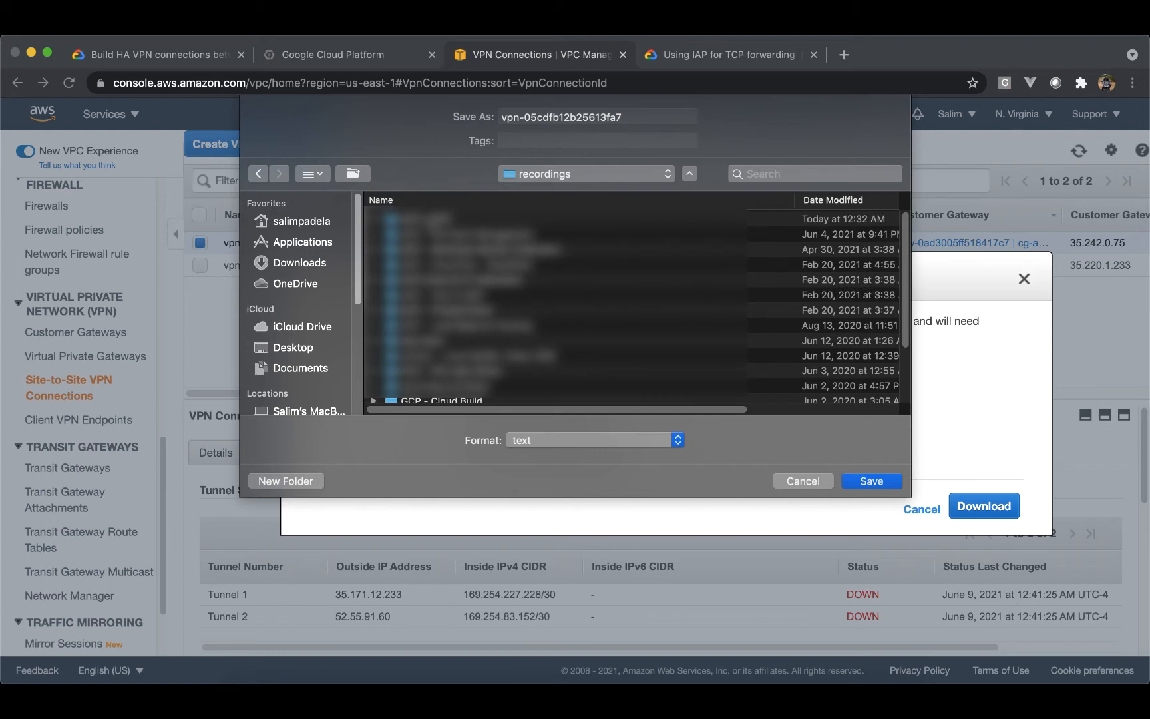
double_click(432, 220)
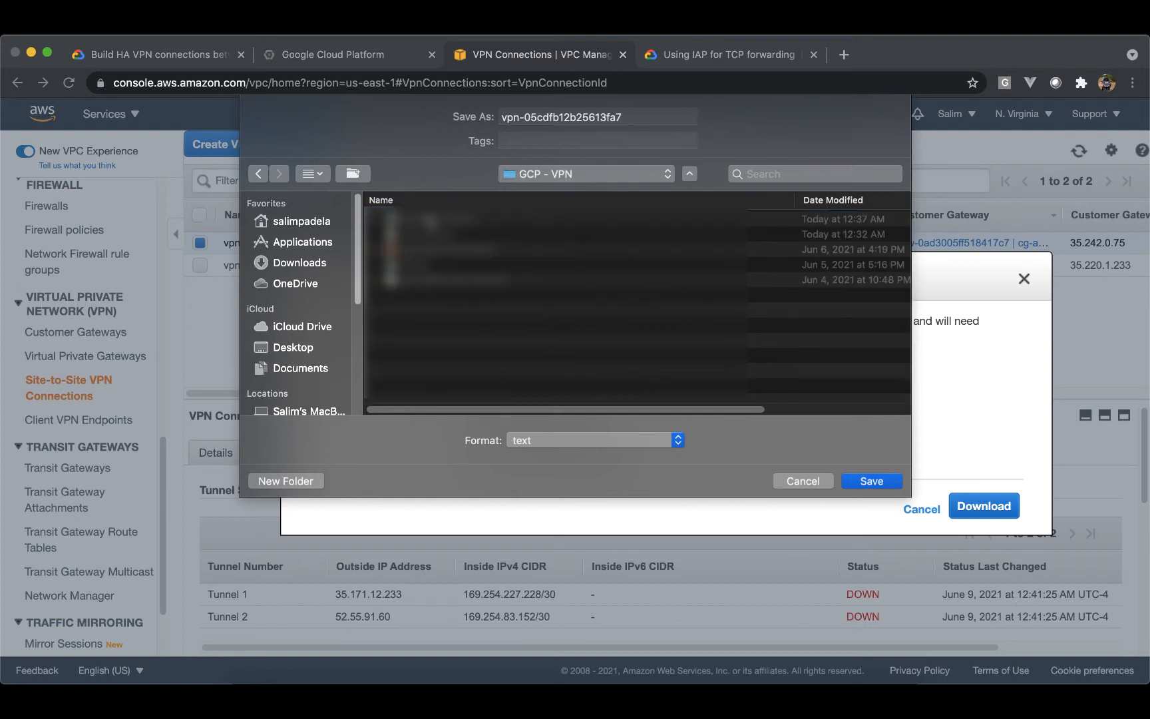
click(504, 122)
text(1-)
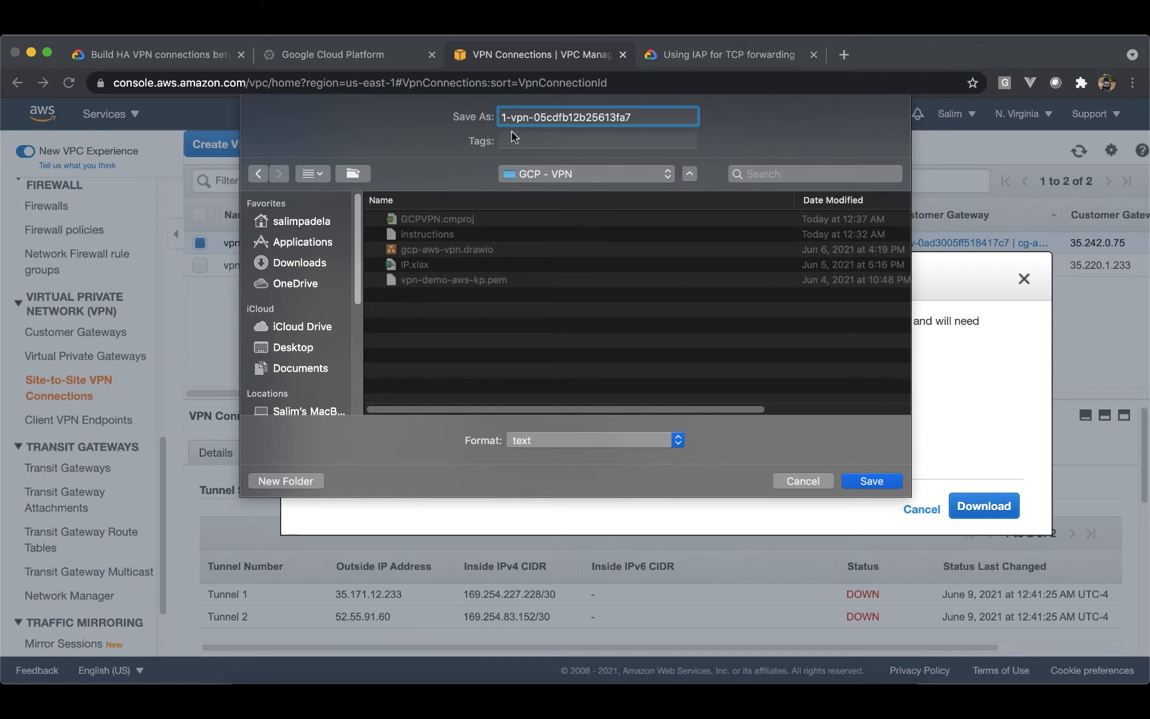
click(872, 482)
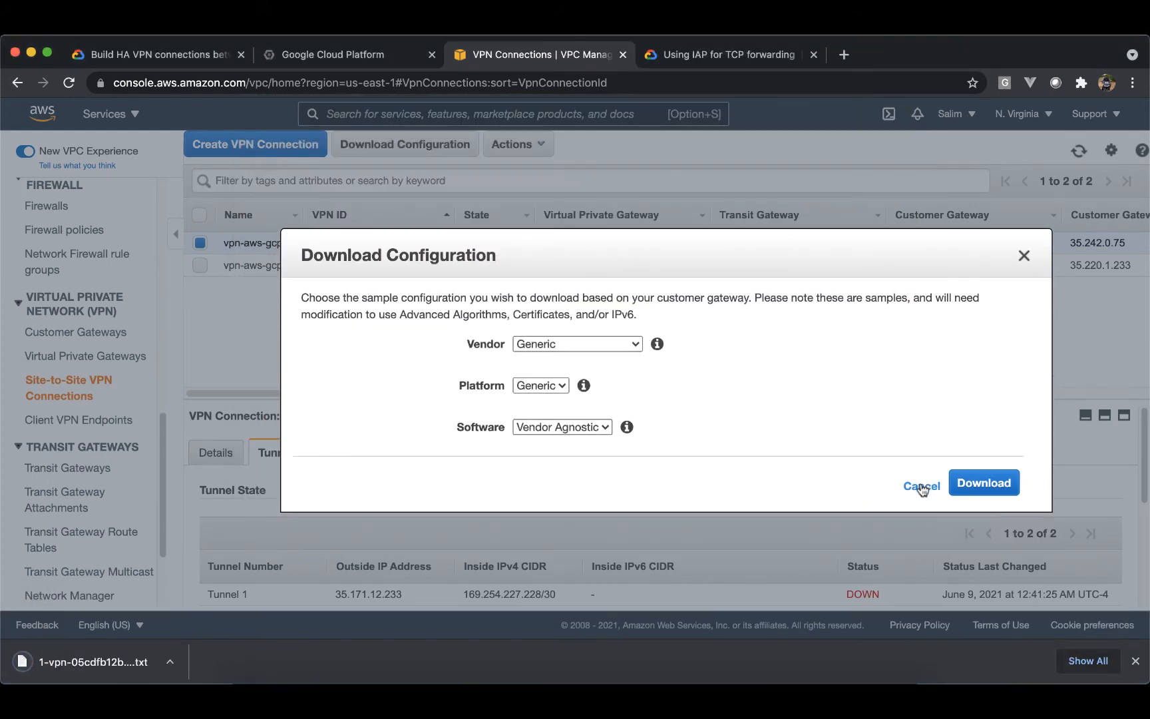
click(921, 485)
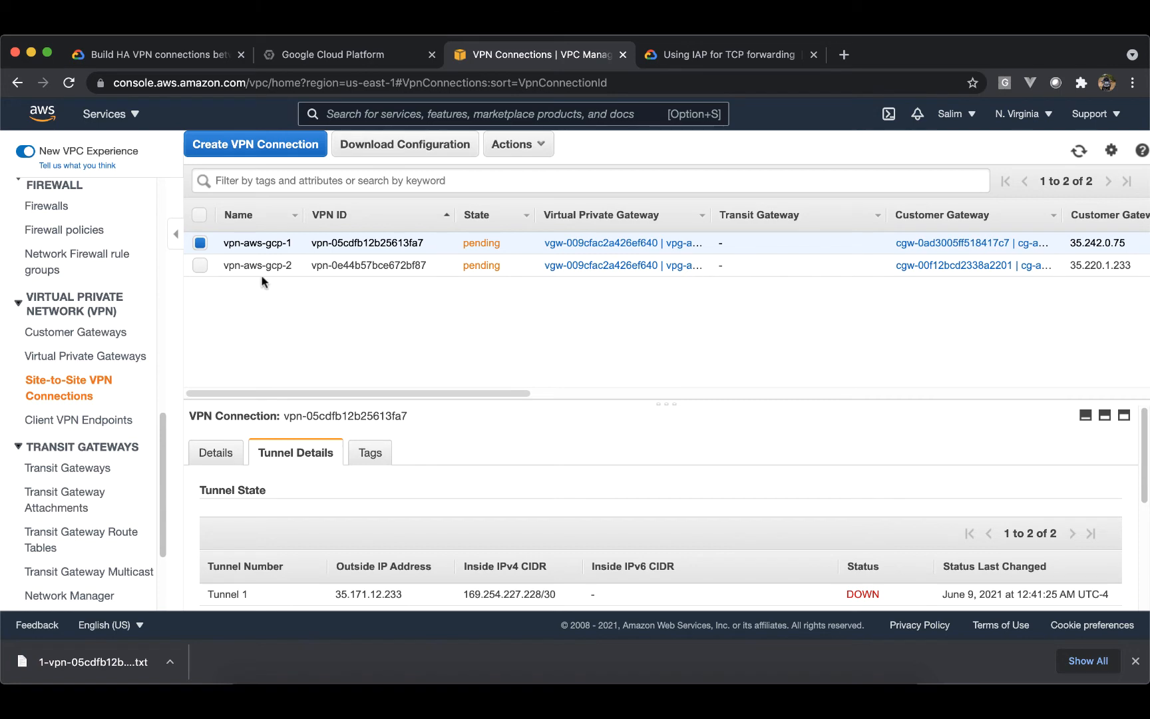
- Select only vpn-aws-gcp-2 and prepare its configuration download with the Generic vendor
click(200, 265)
click(199, 243)
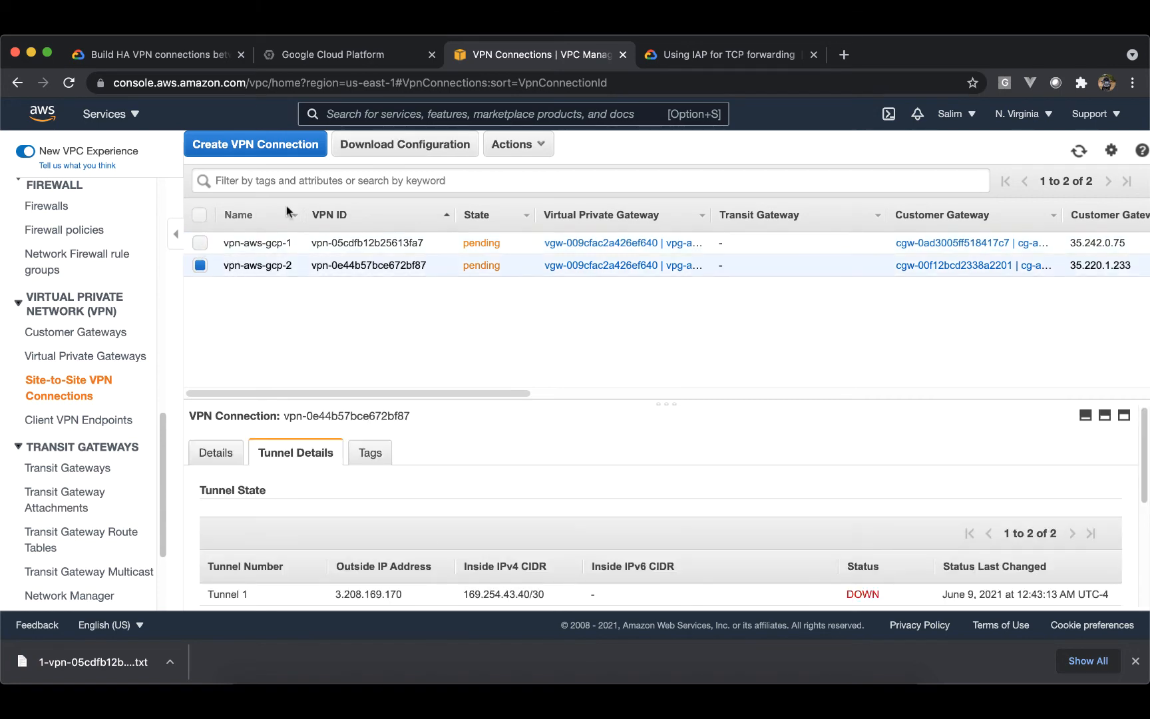
click(378, 147)
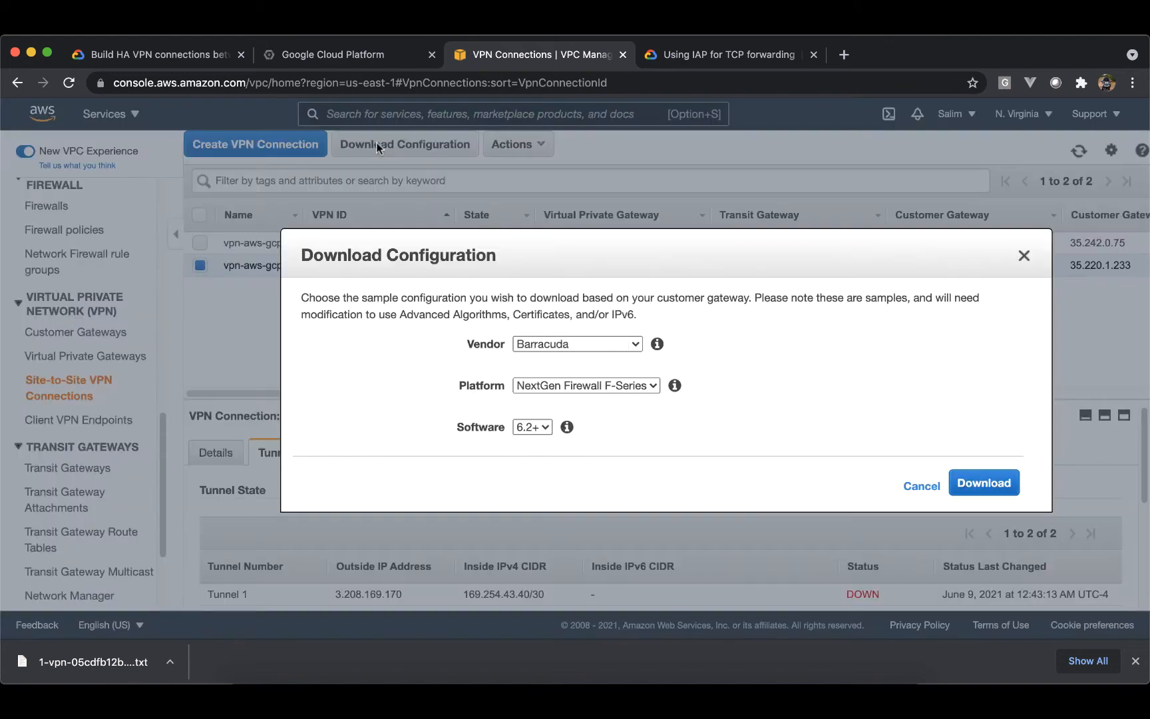
click(617, 345)
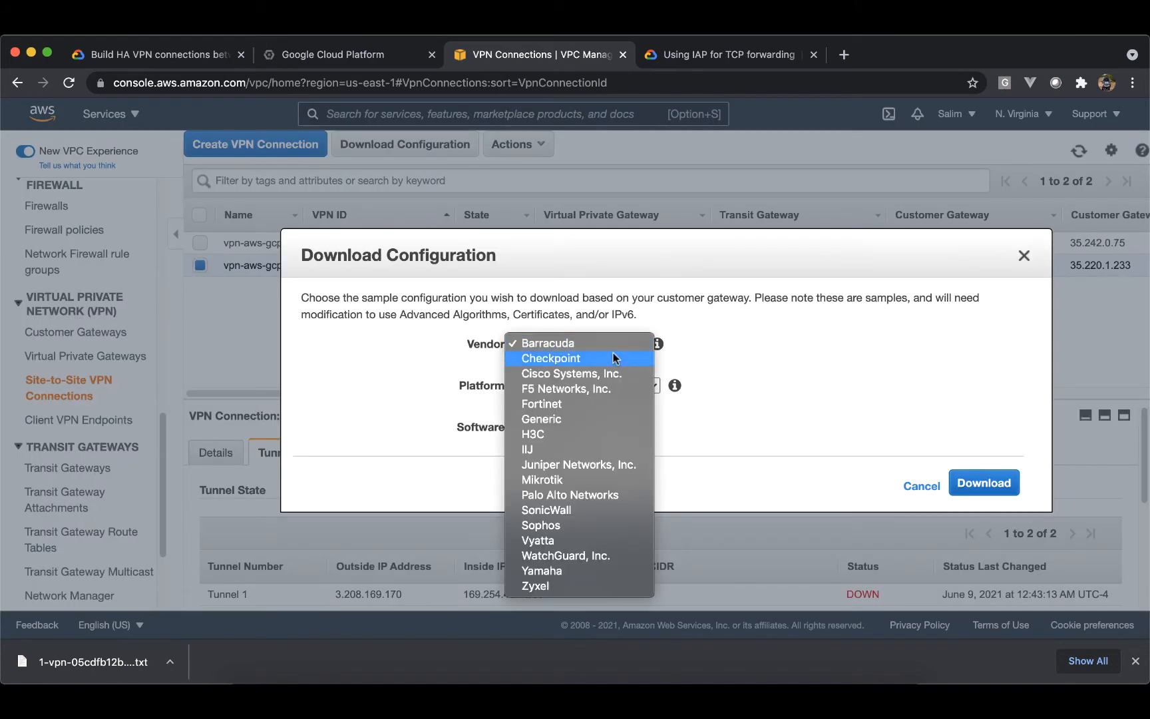
click(598, 418)
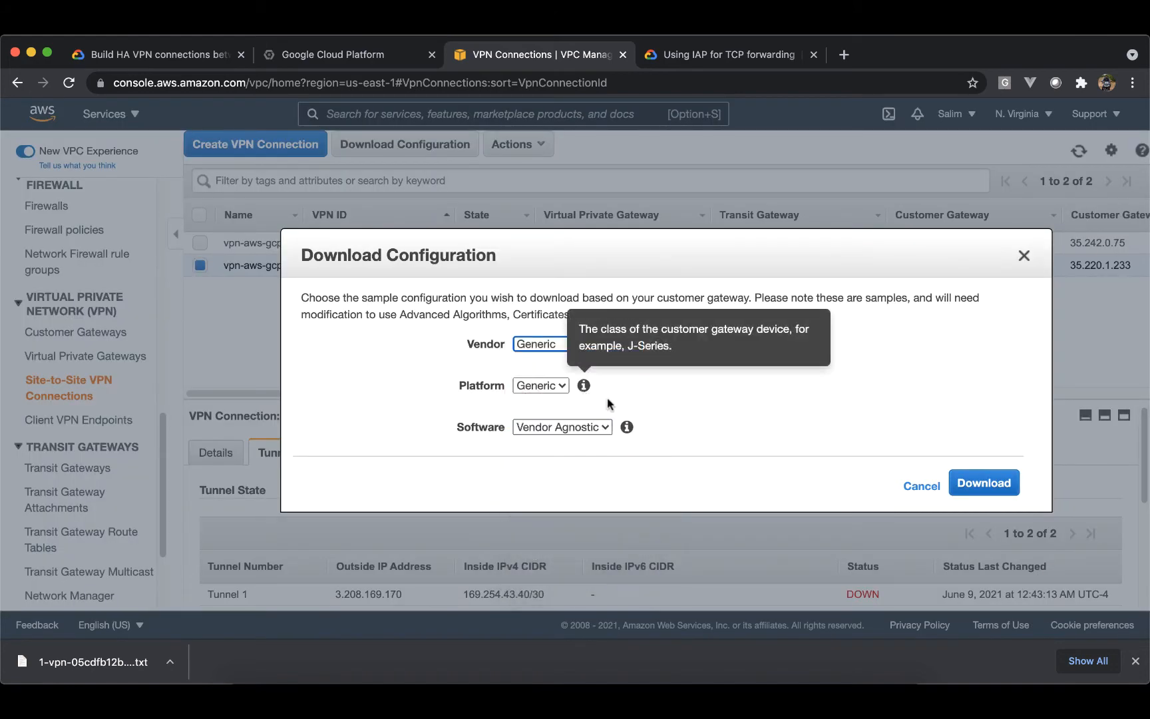
- Download the second configuration as 2-vpn-0e44b57bce672bf87 into the GCP - VPN folder and close the download dialog
click(971, 485)
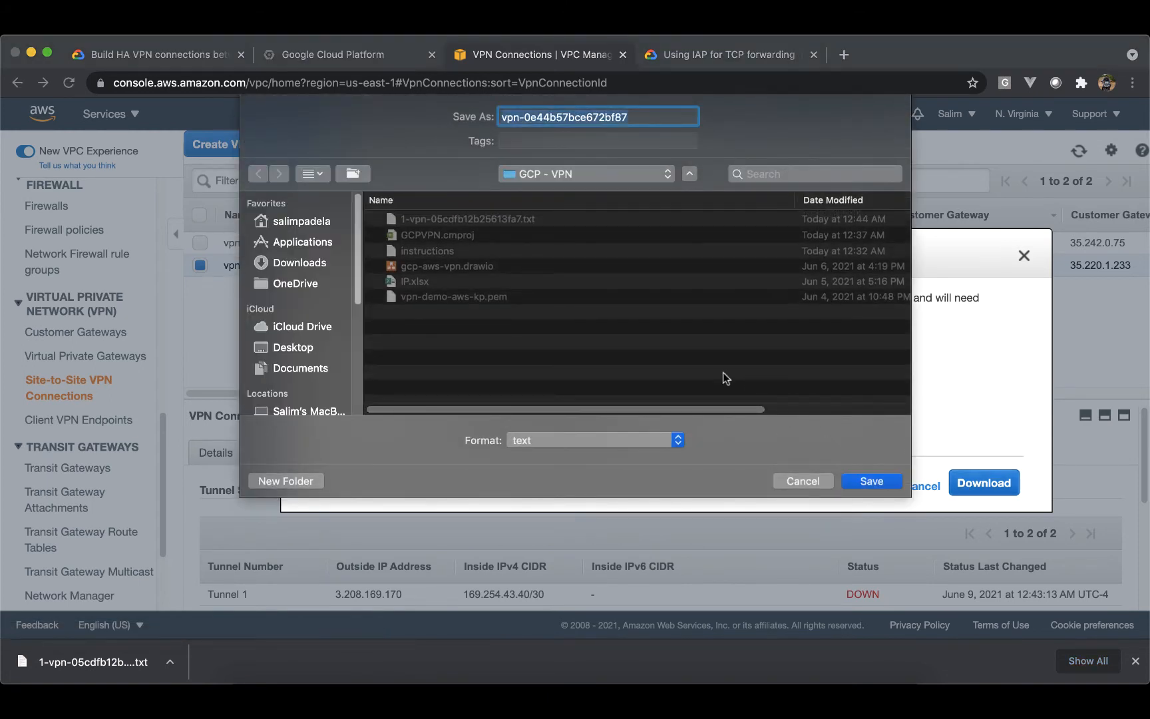
key(Left)
text(2-)
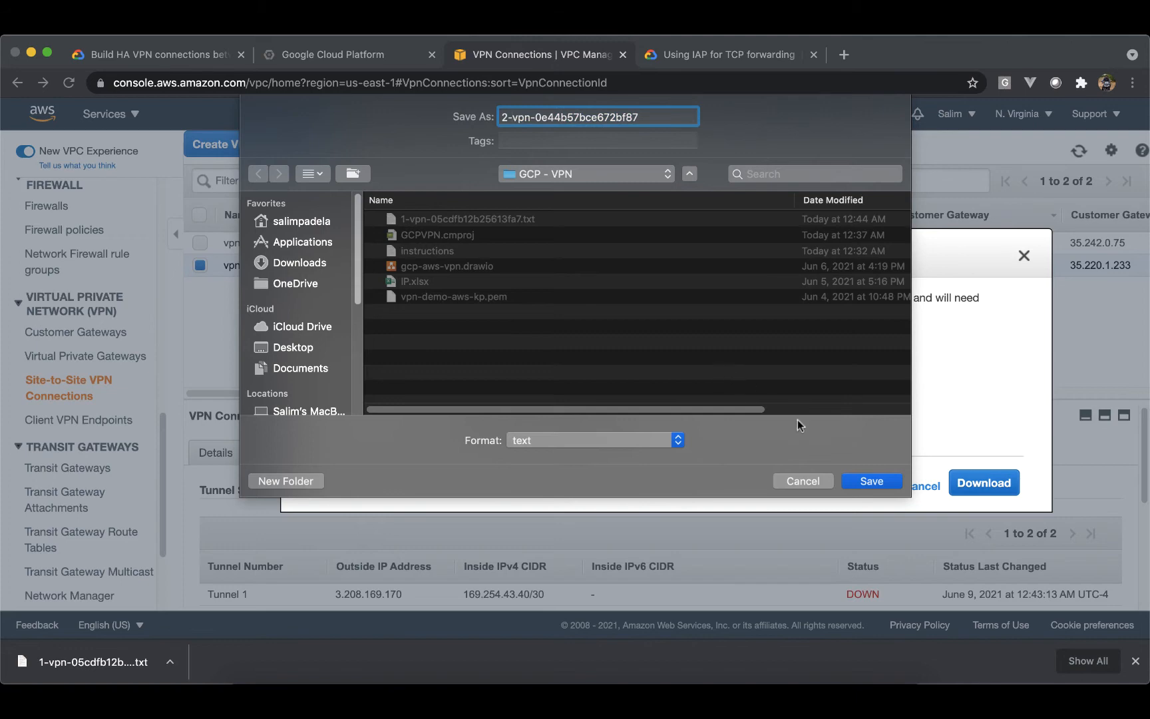
click(866, 480)
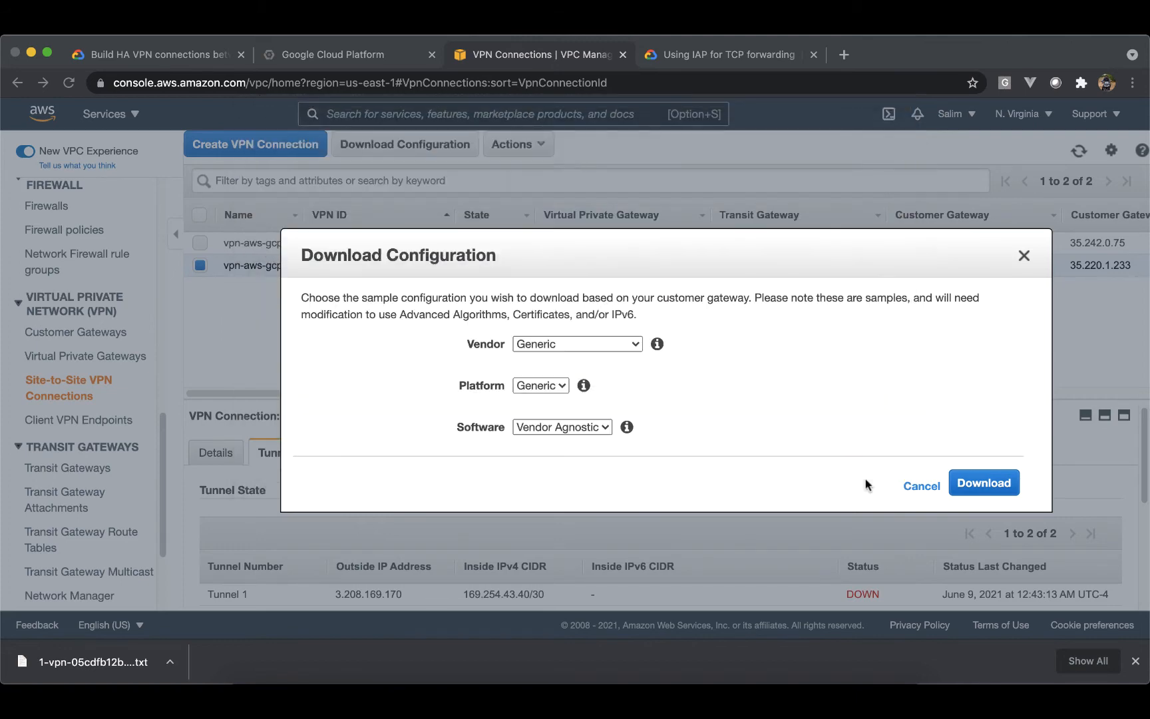
click(919, 489)
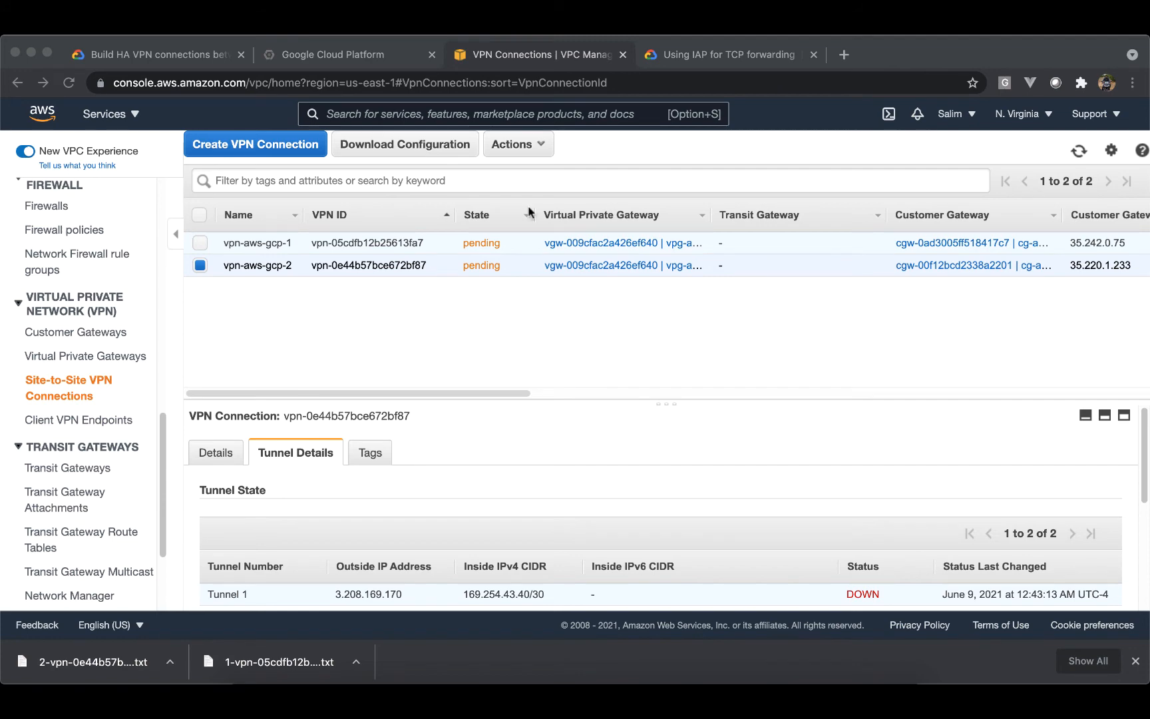
- In the Google Cloud VPN setup, start a new peer VPN gateway named pvg-aws-gcp-vpn with four interfaces
click(378, 54)
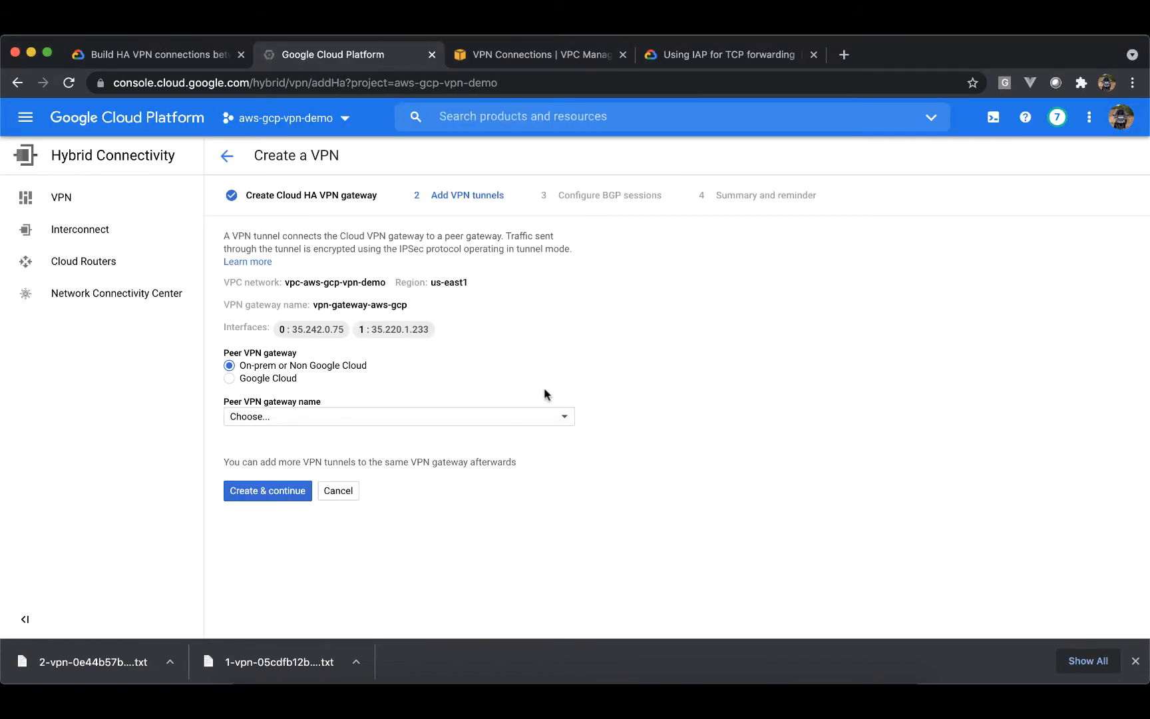
click(545, 423)
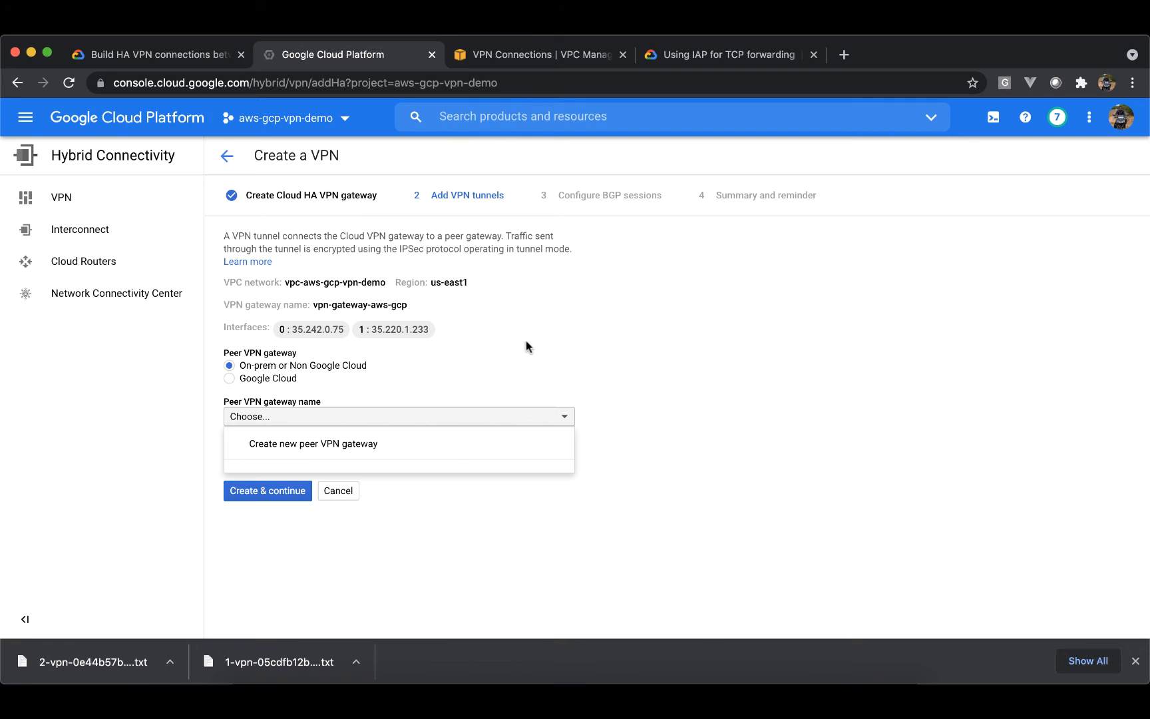
click(496, 443)
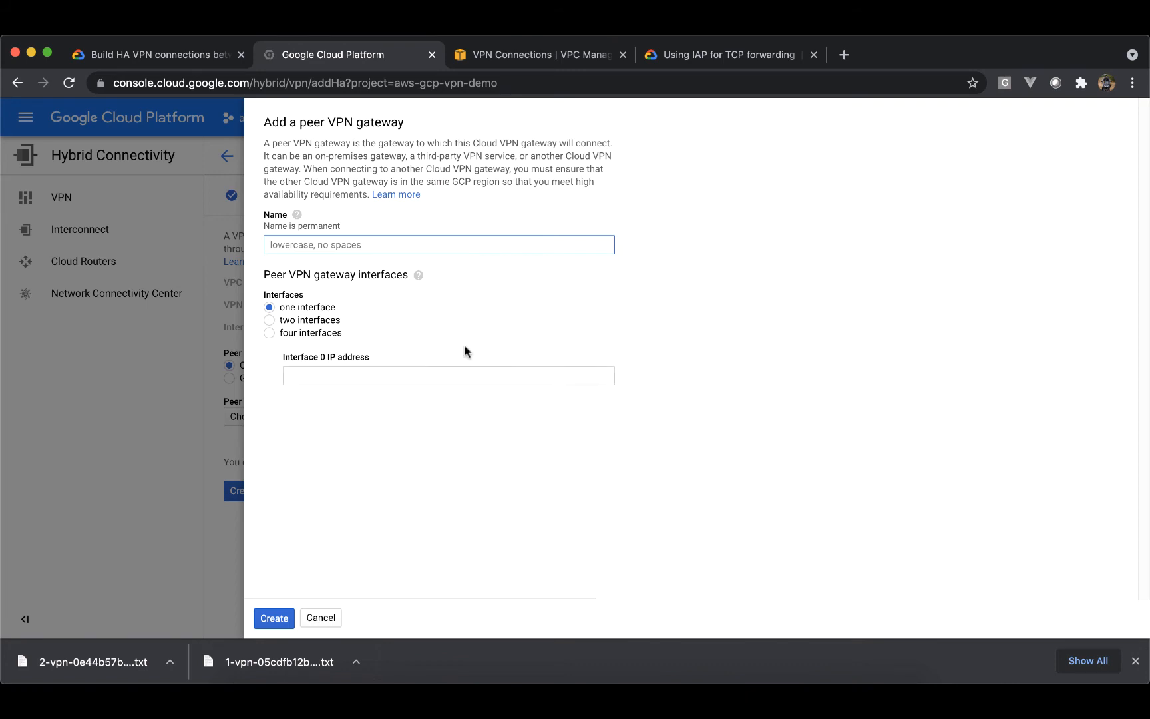
text(pvg-aws-)
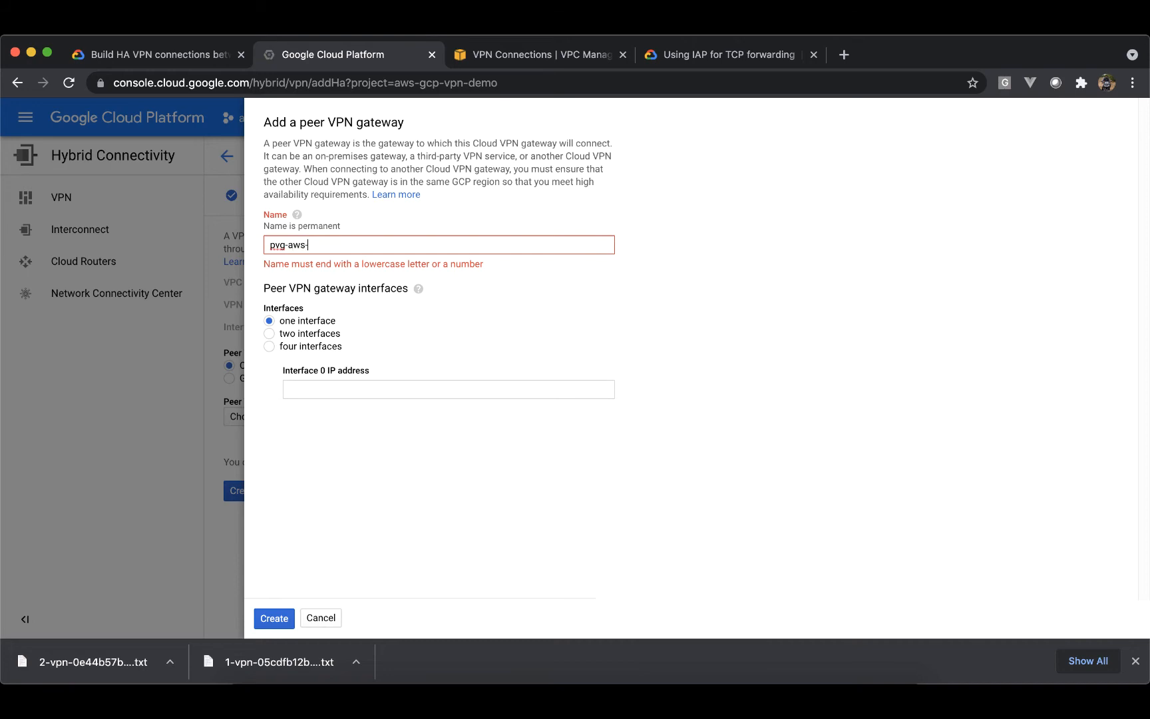
text(gcp-vpn)
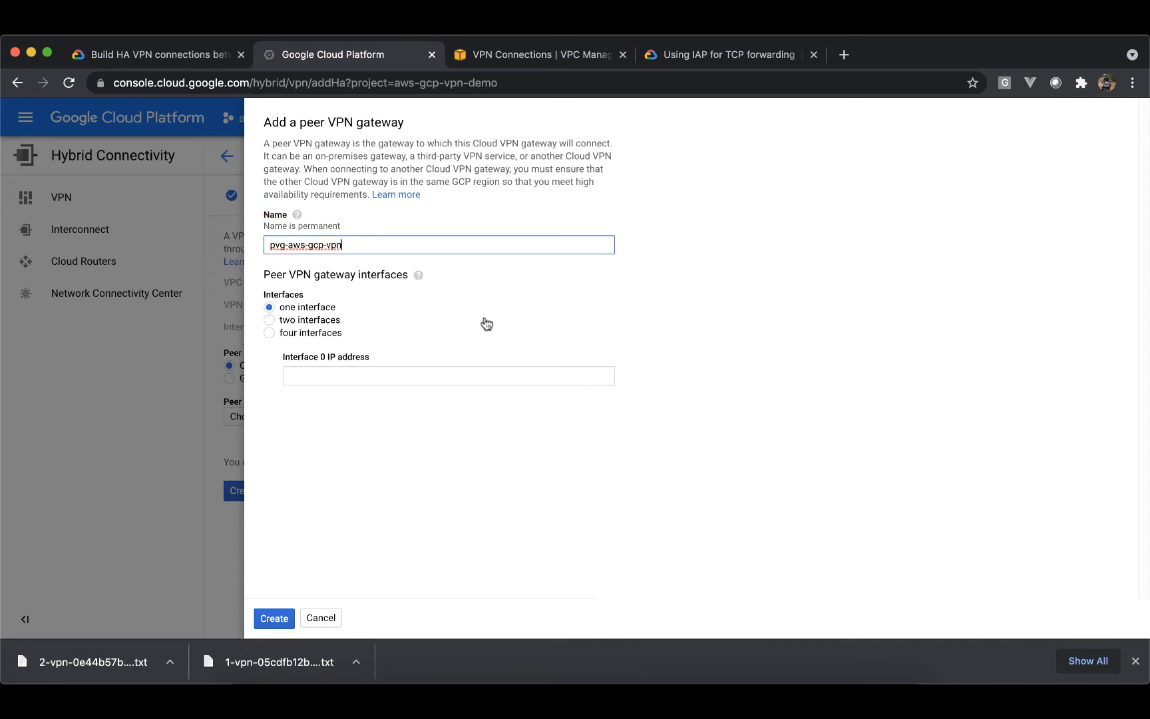
click(335, 340)
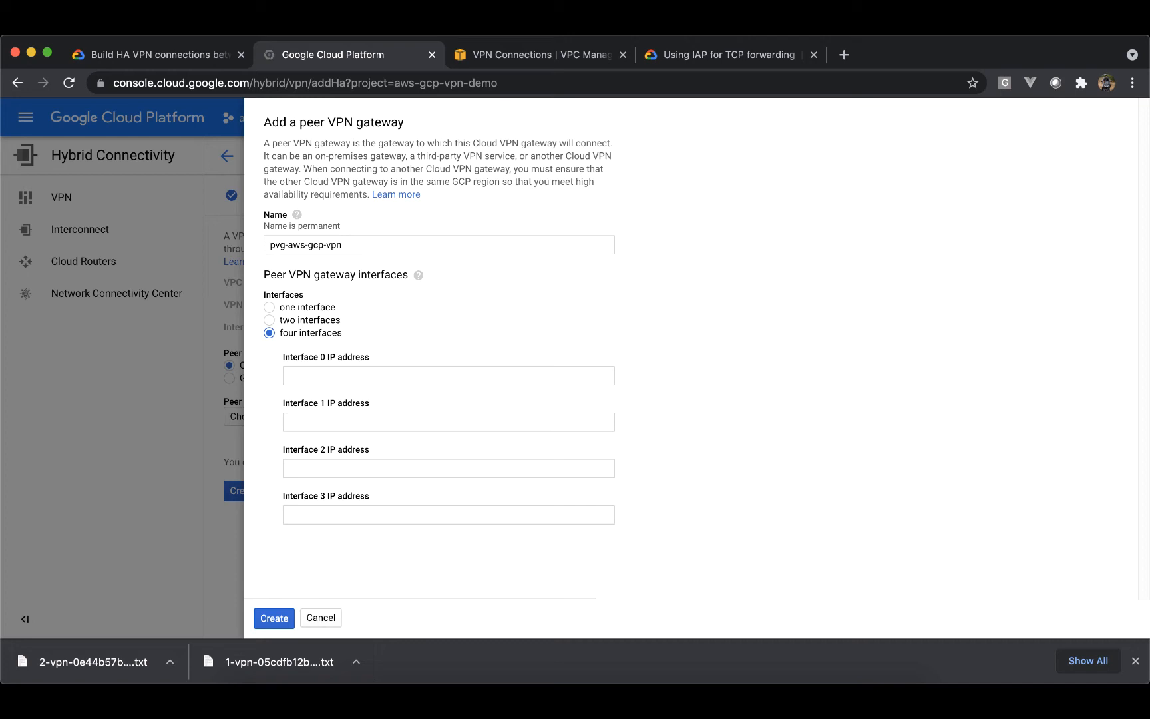
- Open both downloaded VPN configuration text files and stack their windows beside the peer VPN gateway form
key(super+Tab)
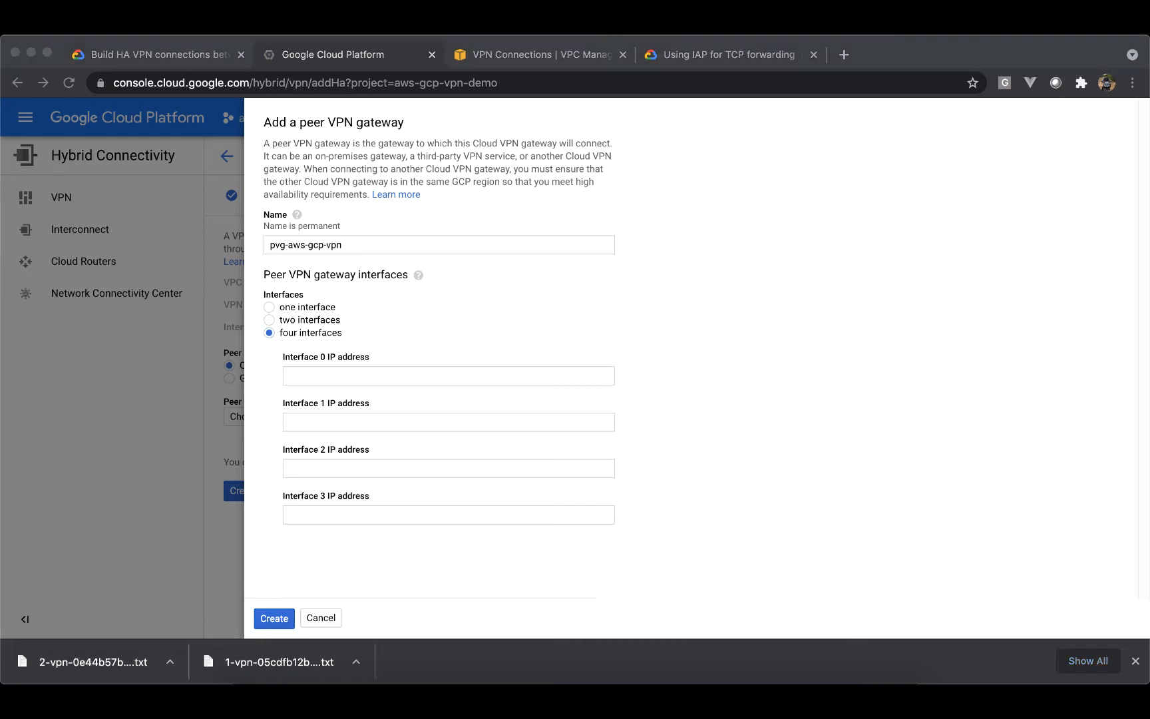
drag(1149, 266, 1023, 33)
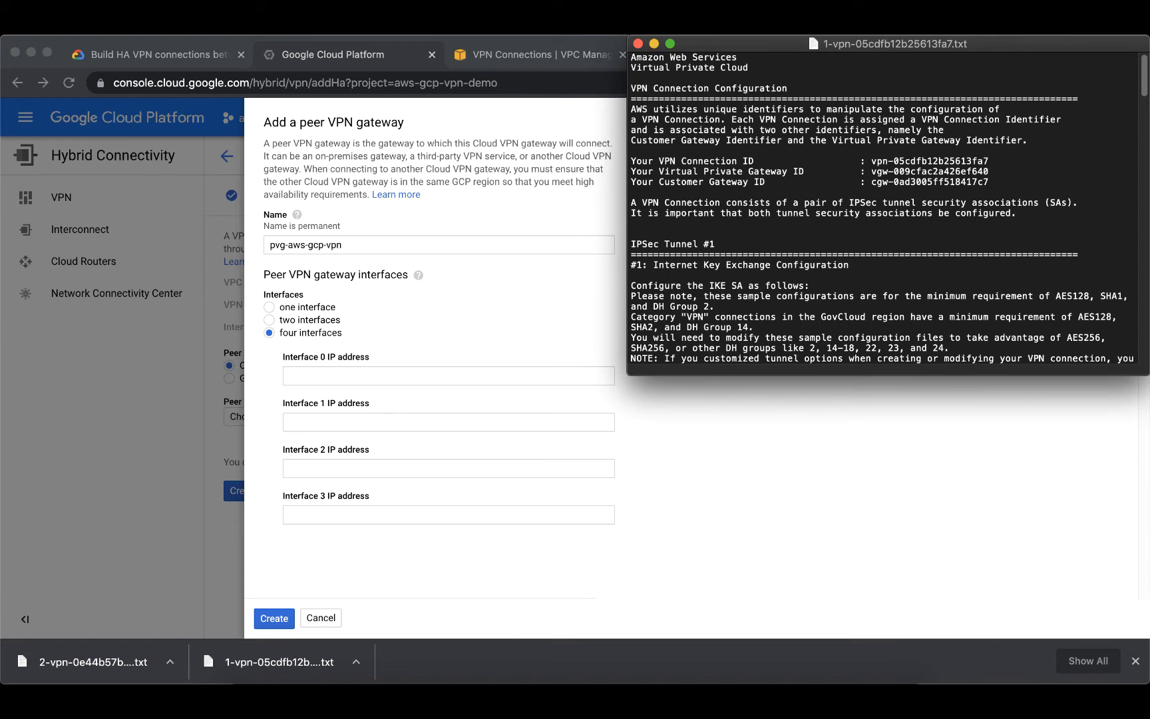
click(94, 662)
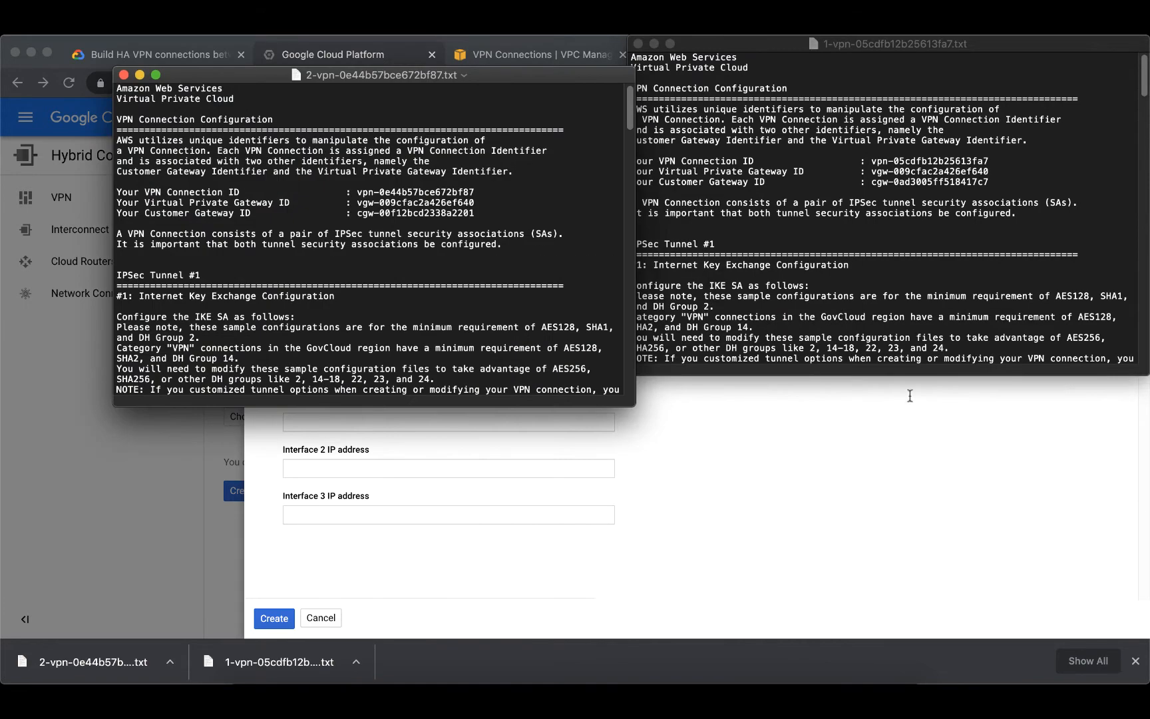
drag(507, 79, 1027, 347)
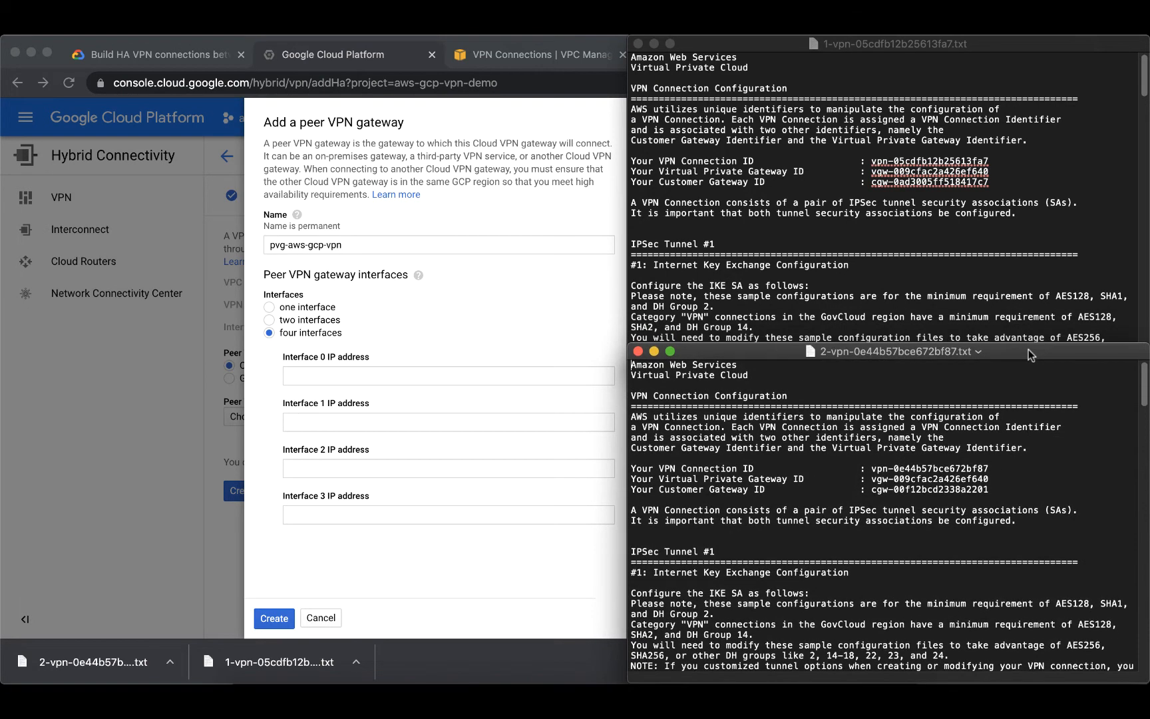
click(535, 301)
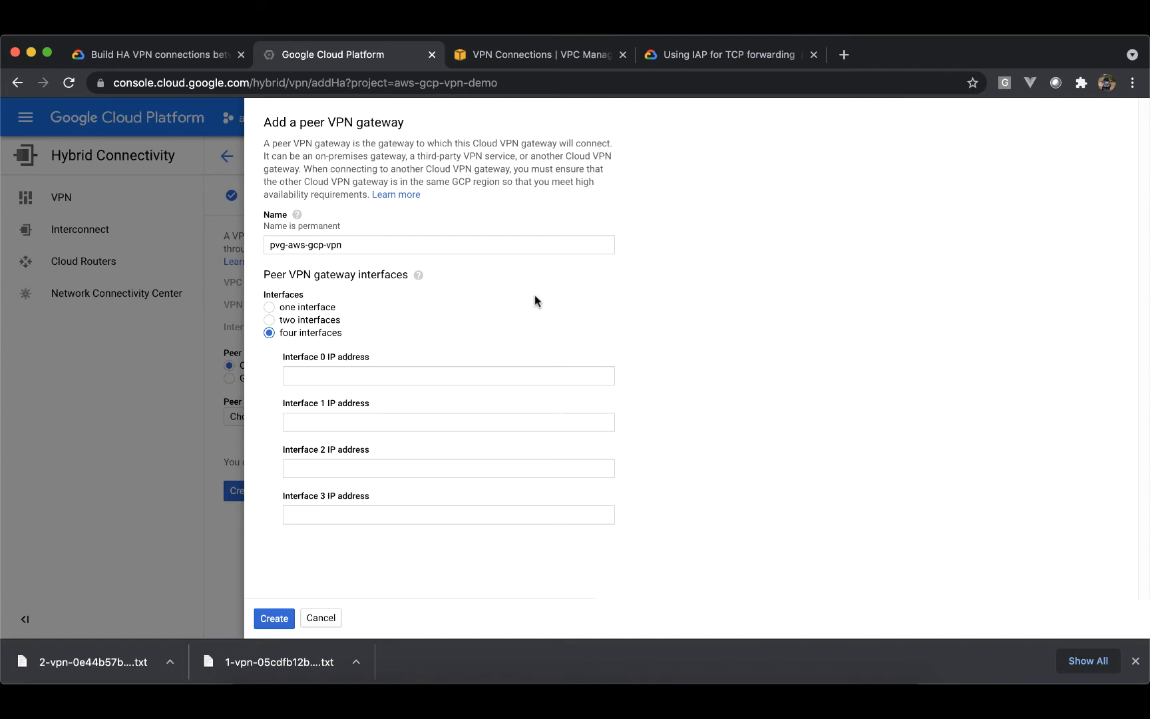
key(super+Tab)
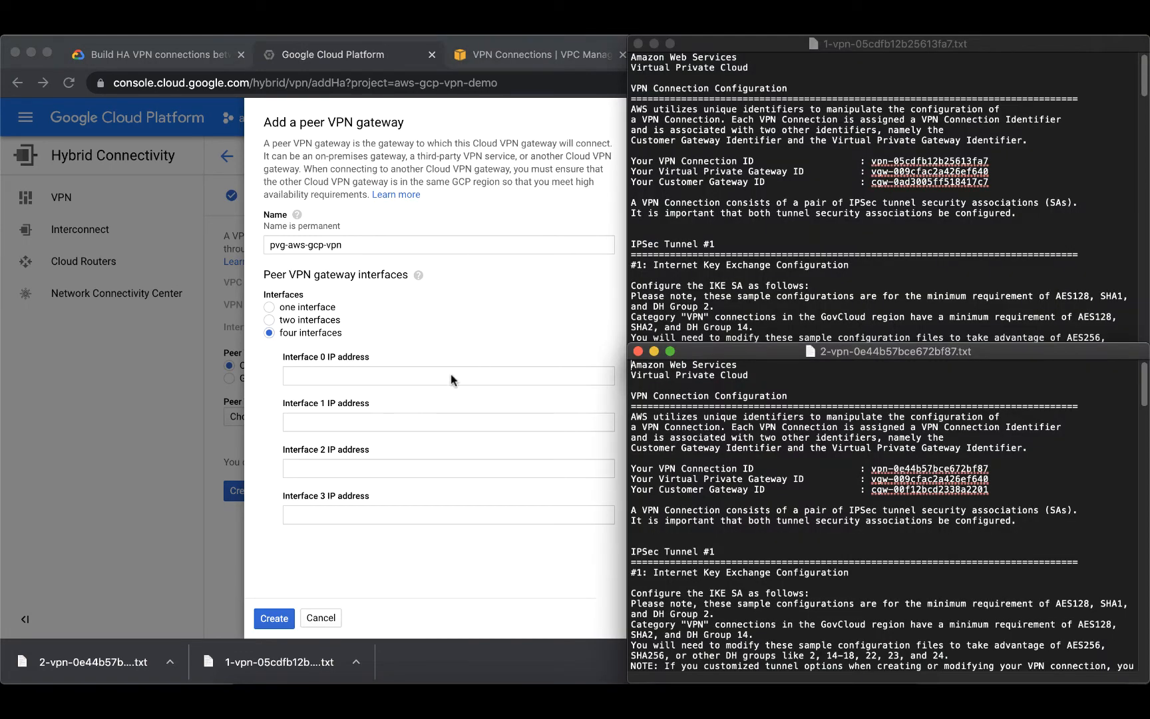
- Copy IPSec Tunnel #1's outside Virtual Private Gateway address, 35.171.12.233, from 1-vpn-05cdfb12b25613fa7.txt into the Interface 0 IP address
click(792, 256)
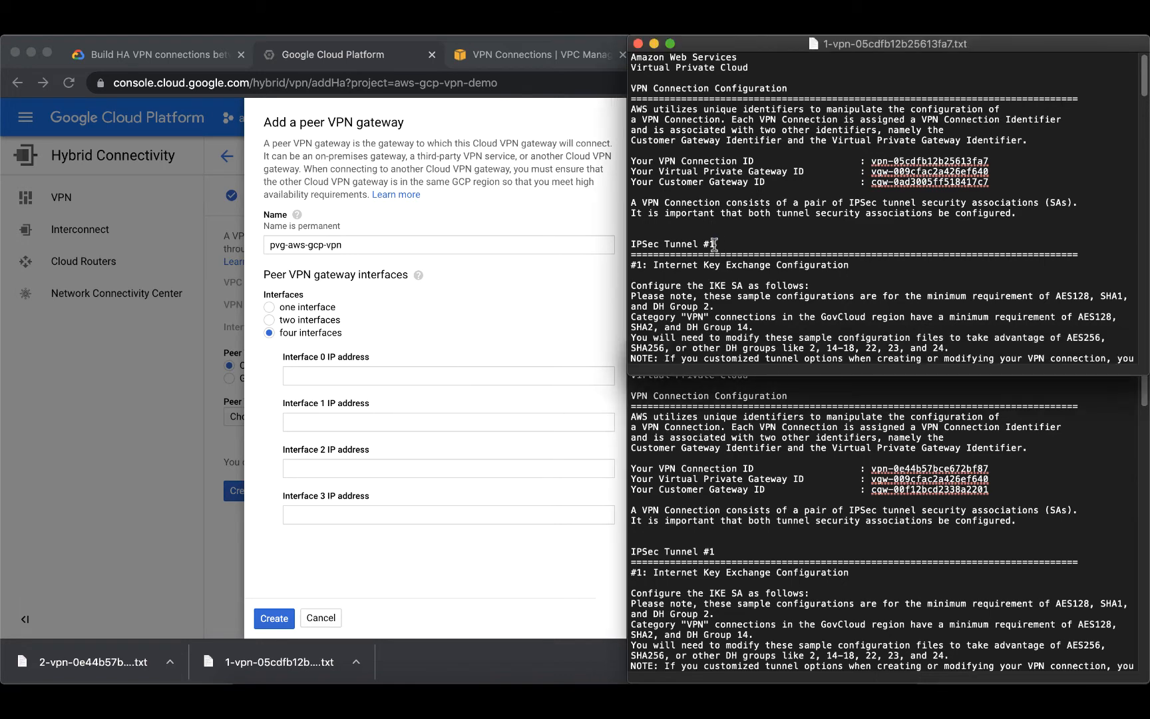
double_click(710, 245)
scroll(751, 253, down, 3)
scroll(753, 255, up, 3)
scroll(746, 241, down, 15)
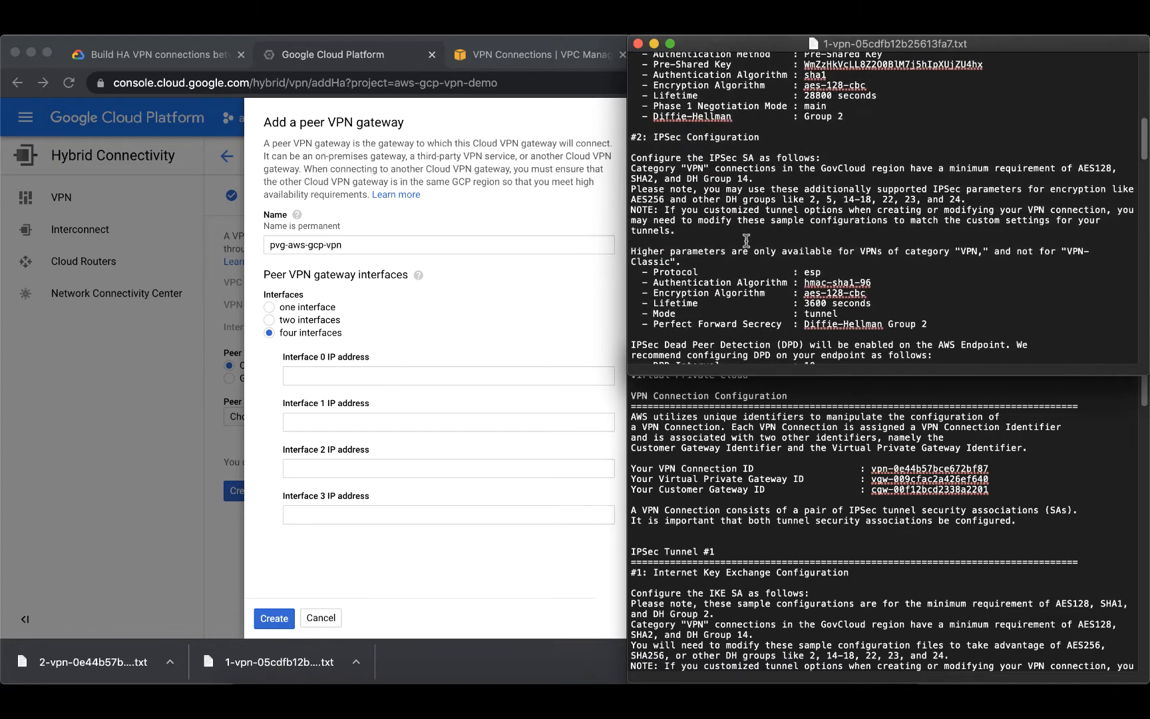
scroll(746, 241, down, 5)
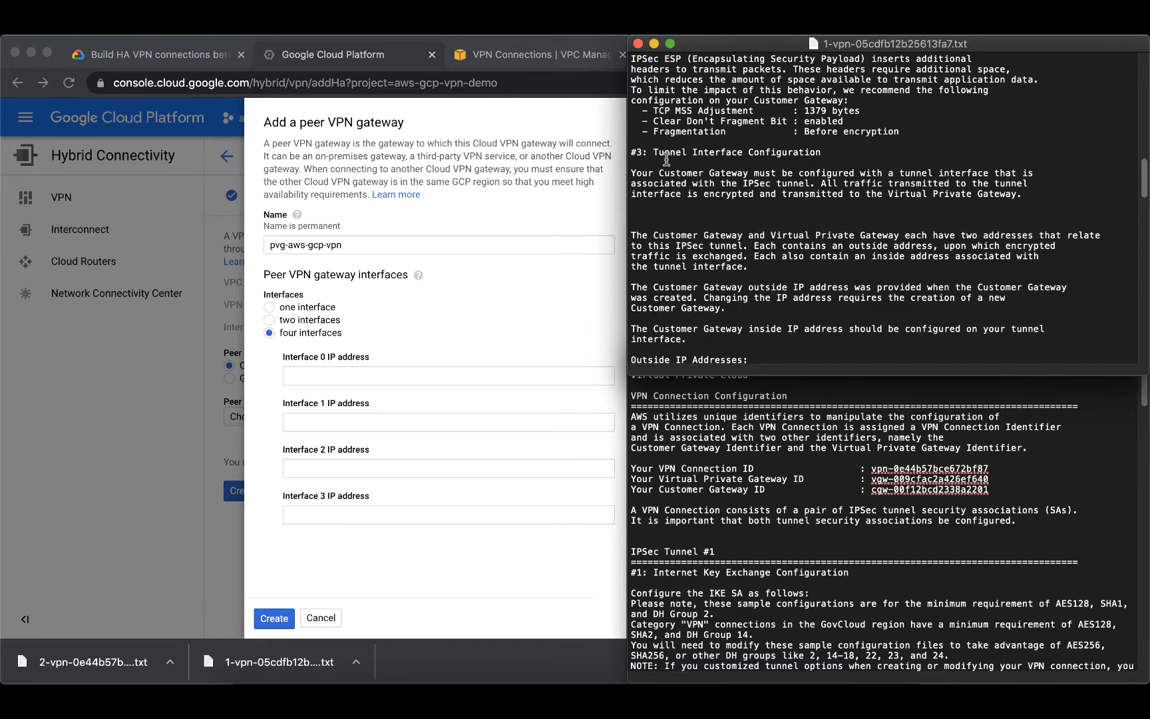
drag(665, 154, 771, 153)
scroll(832, 230, down, 4)
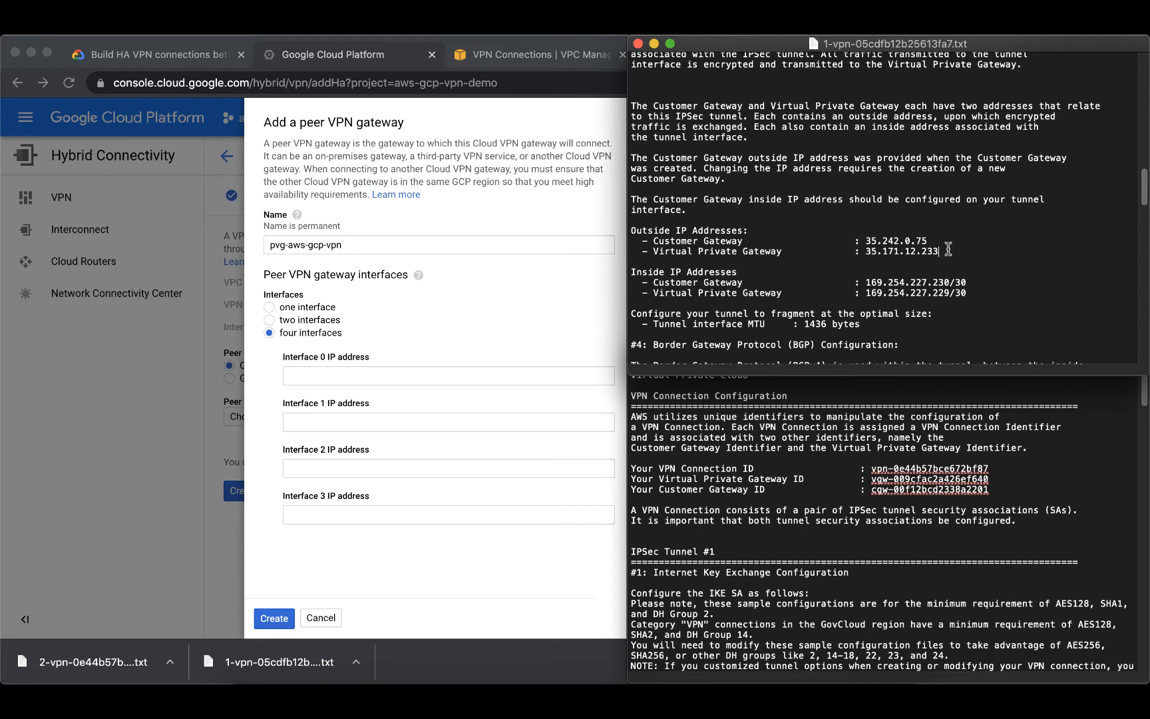
drag(949, 249, 865, 251)
key(super+c)
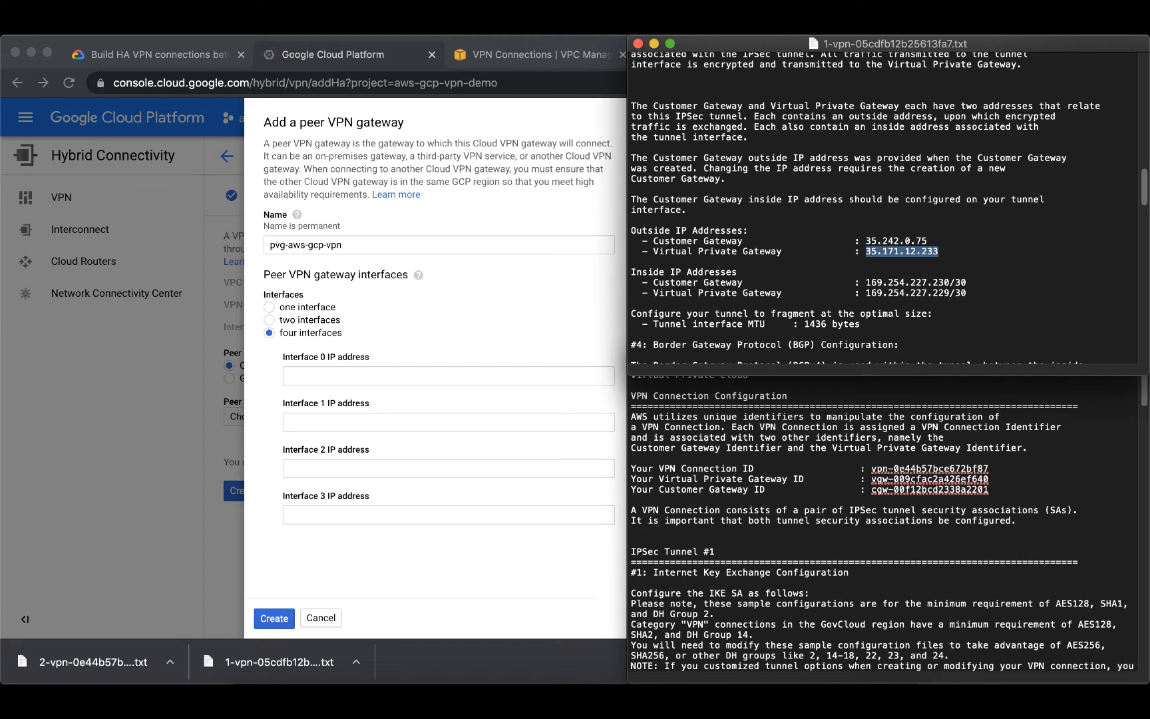
click(514, 379)
click(516, 375)
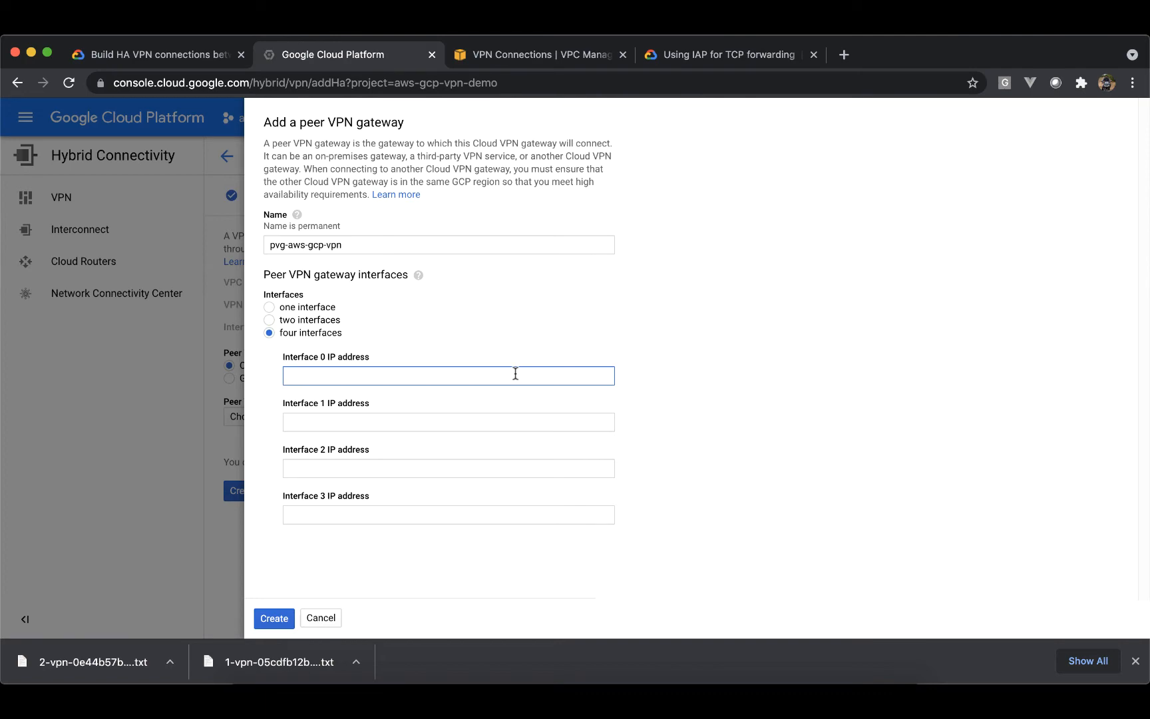
key(super+v)
- Return to 1-vpn-05cdfb12b25613fa7.txt and go to its IPSec Tunnel #2 section
key(super+Tab)
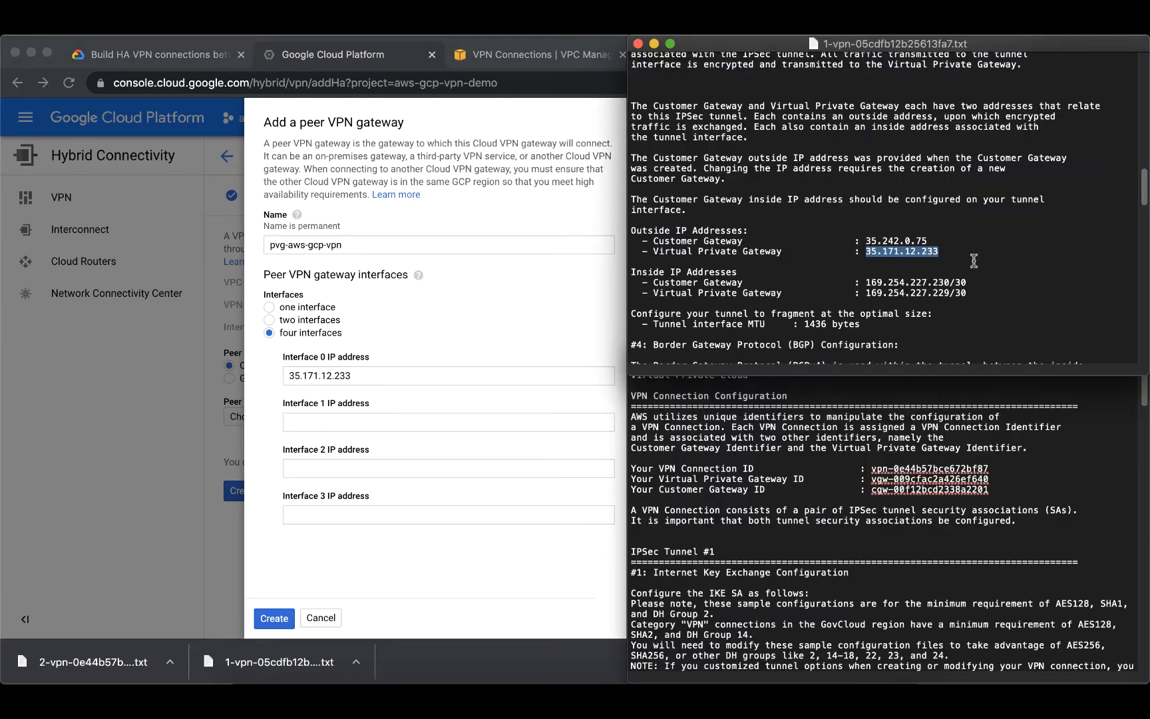
scroll(974, 261, down, 10)
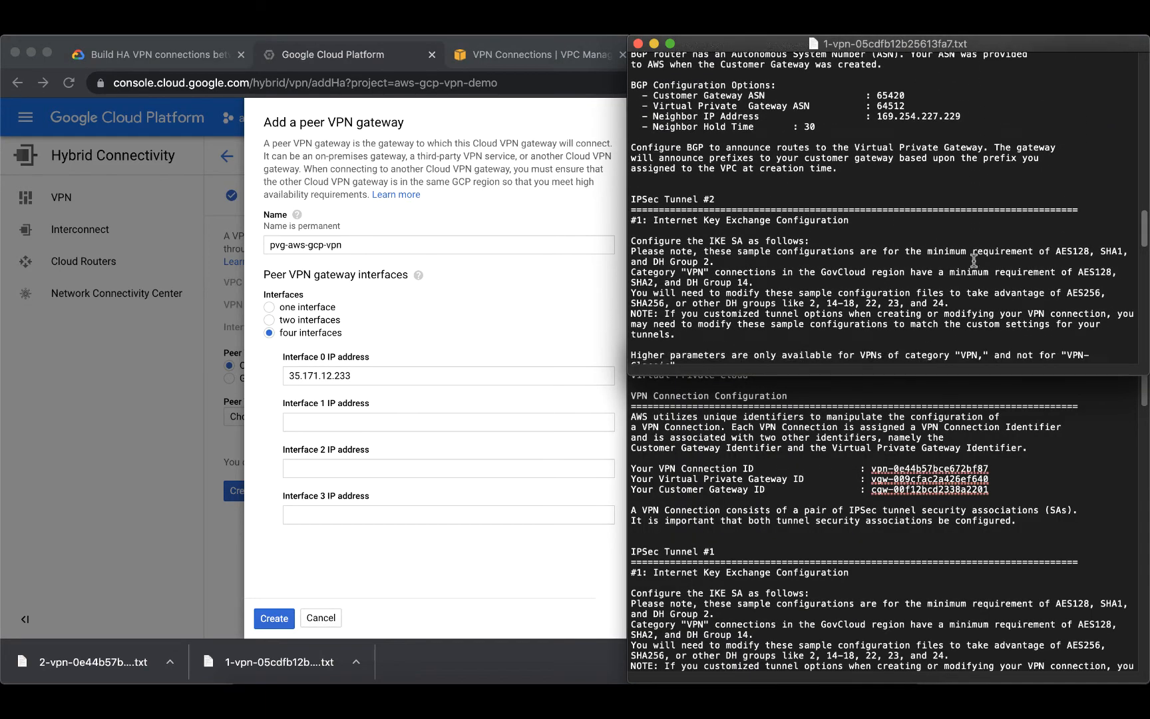
- Copy the Virtual Private Gateway outside IP address of IPSec Tunnel #2 from 1-vpn-05cdfb12b25613fa7.txt
scroll(974, 261, down, 3)
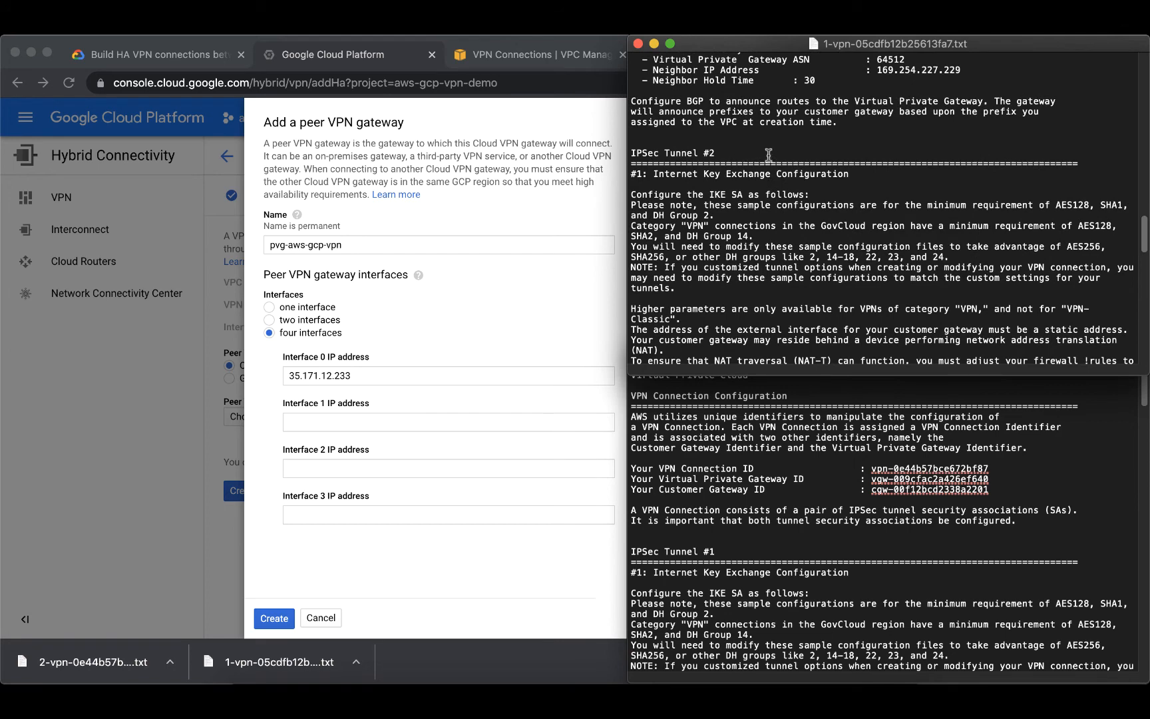
scroll(795, 202, down, 5)
scroll(795, 201, down, 6)
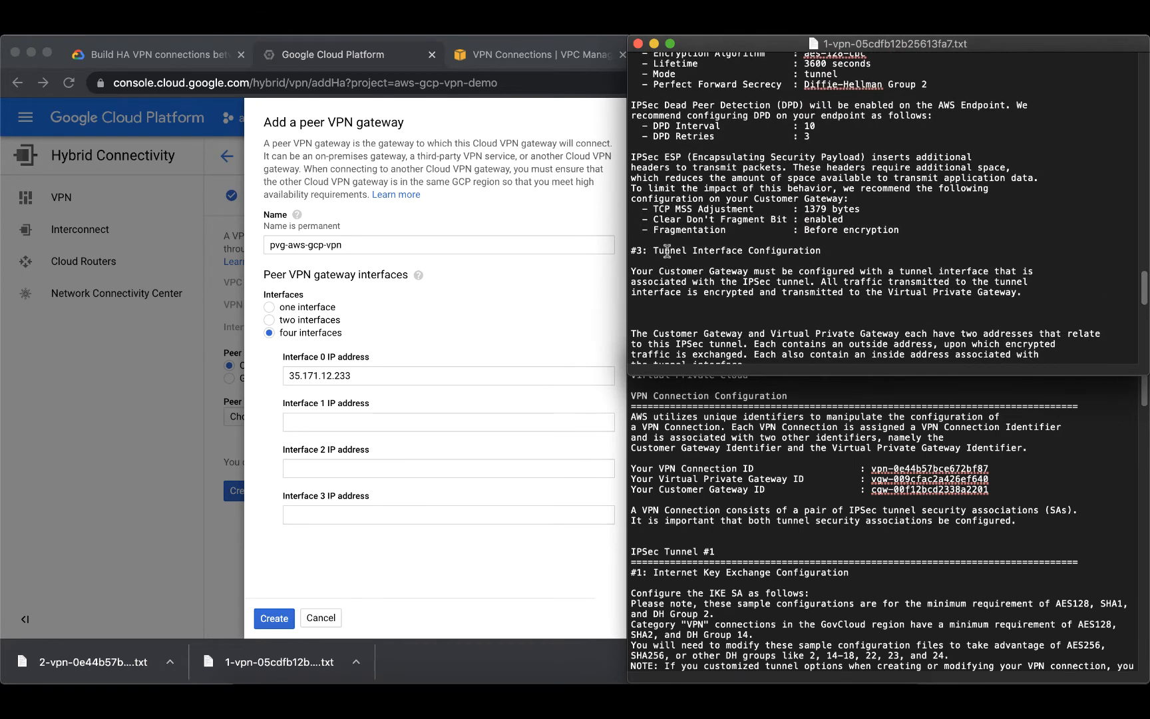
drag(670, 255, 776, 253)
scroll(824, 258, down, 5)
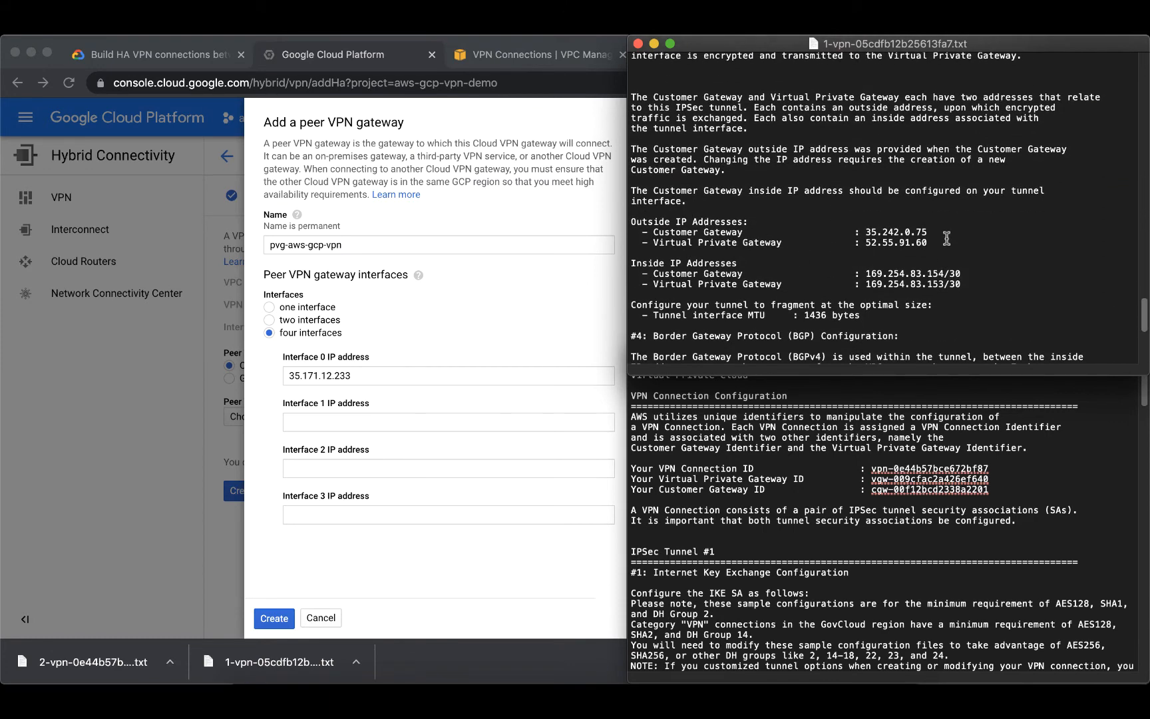
click(946, 243)
key(shift+alt+Left)
key(super+c)
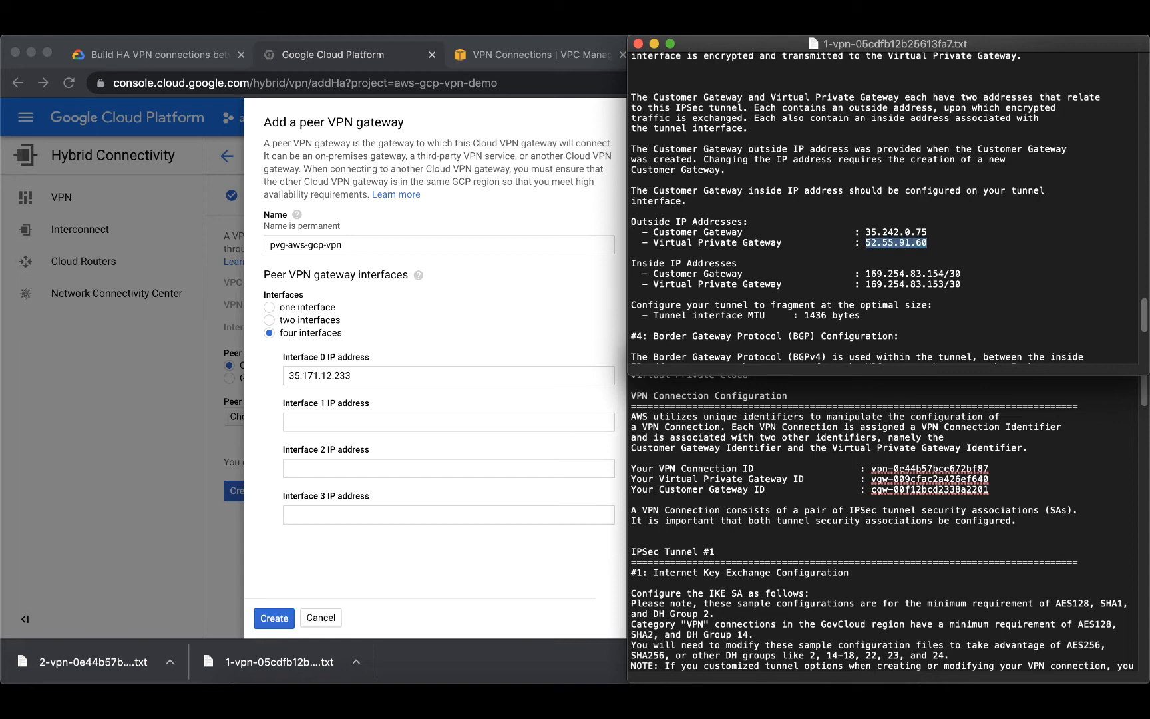
- Set the peer VPN gateway's Interface 1 IP address to the copied 52.55.91.60
click(422, 425)
click(422, 423)
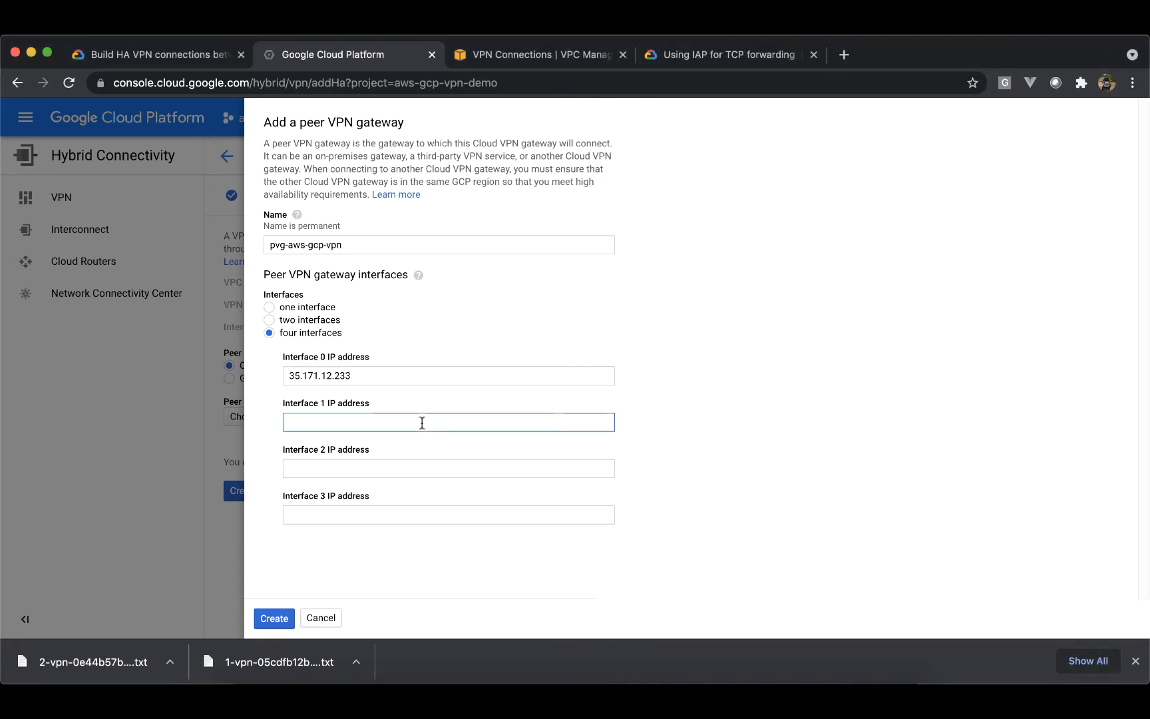
key(super+v)
- Copy the Virtual Private Gateway outside IP address of IPSec Tunnel #1 from 2-vpn-0e44b57bce672bf87.txt
key(super+Tab)
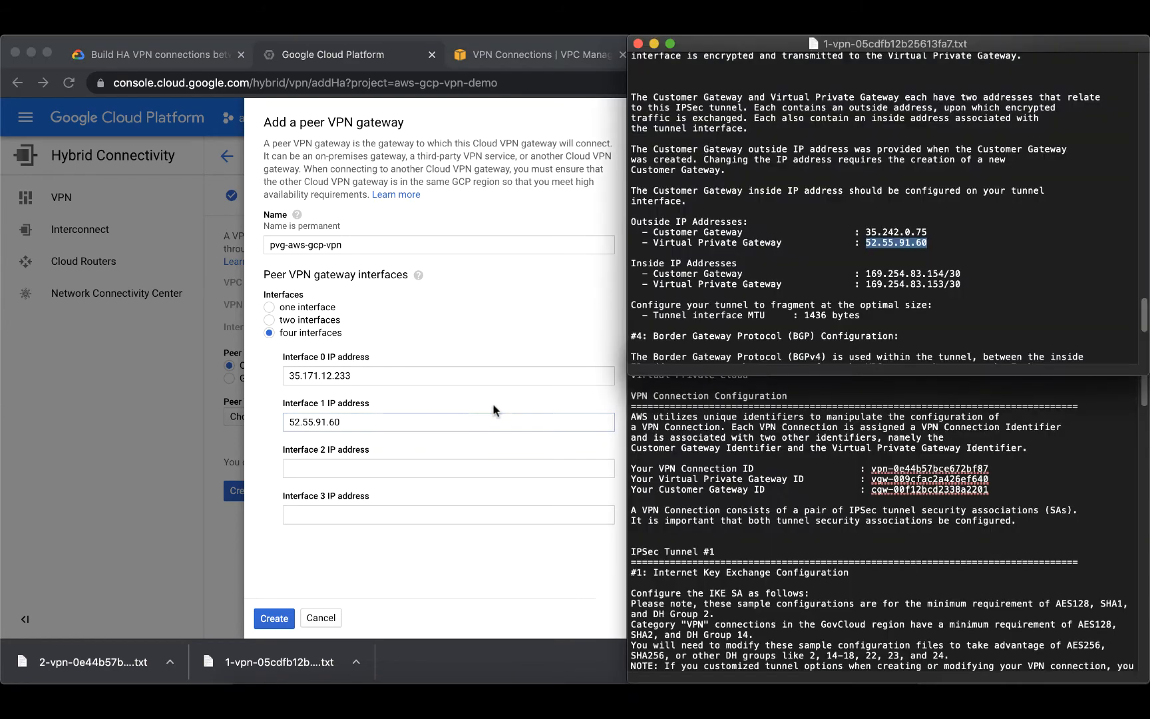
click(762, 457)
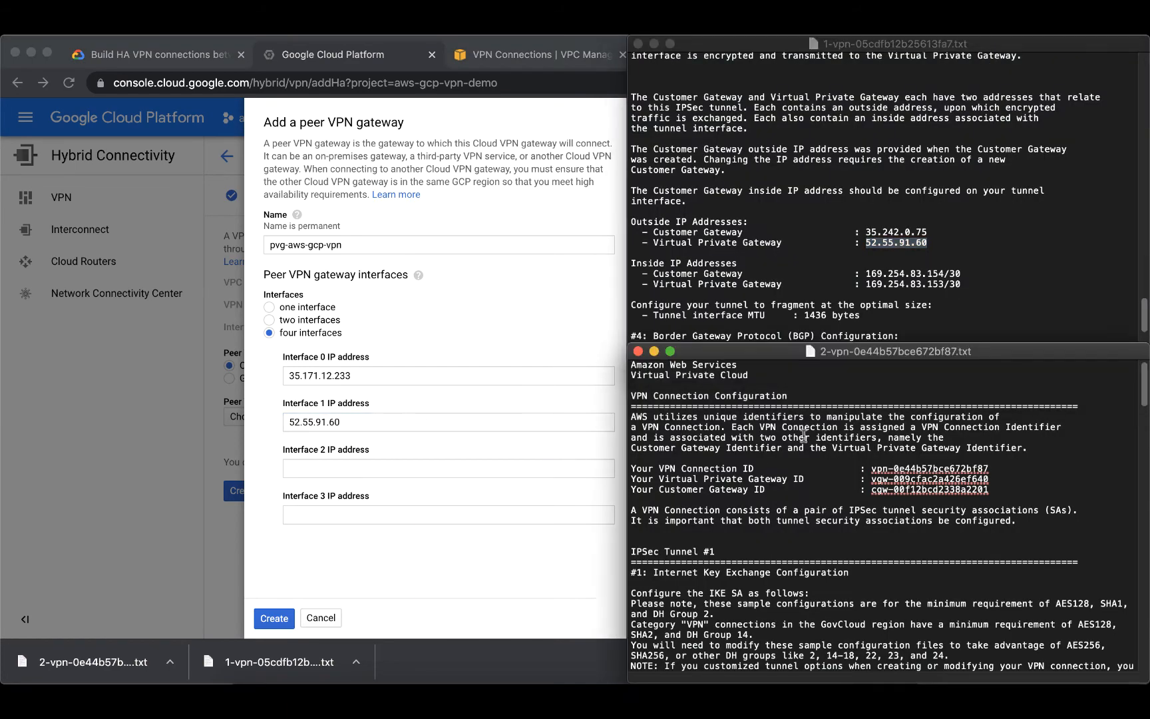
scroll(816, 439, down, 10)
scroll(754, 470, up, 8)
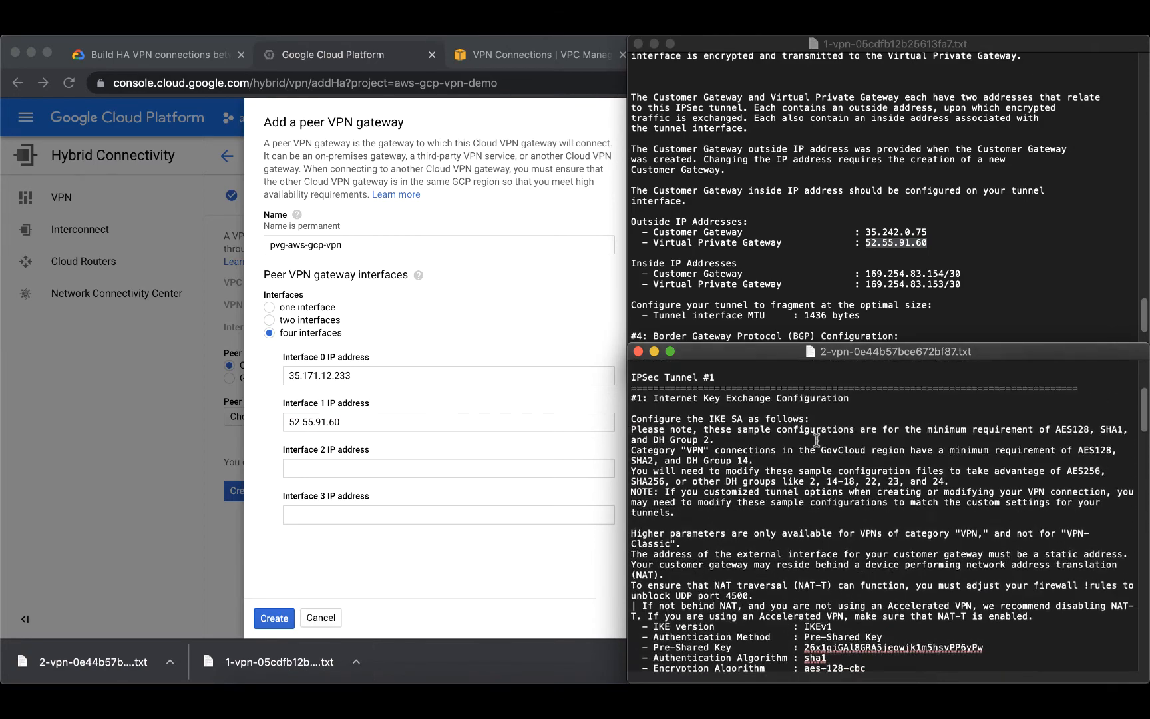
scroll(743, 502, down, 9)
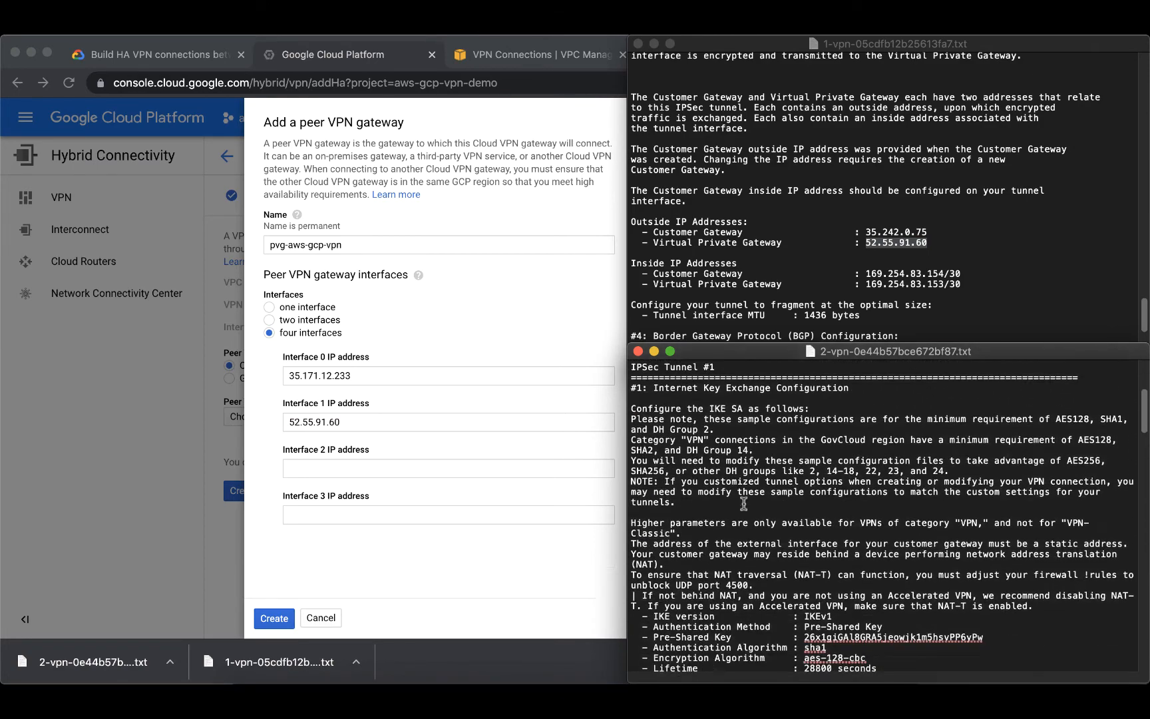
scroll(744, 502, down, 5)
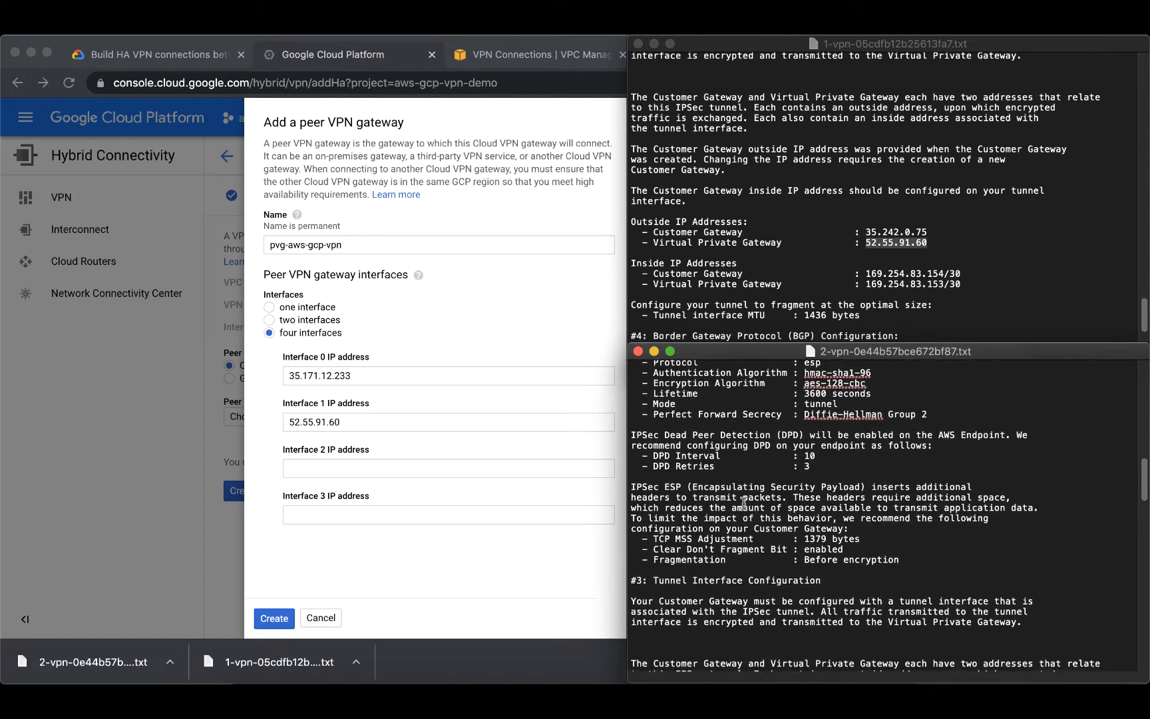
drag(678, 461, 771, 460)
scroll(771, 459, down, 5)
scroll(771, 460, down, 2)
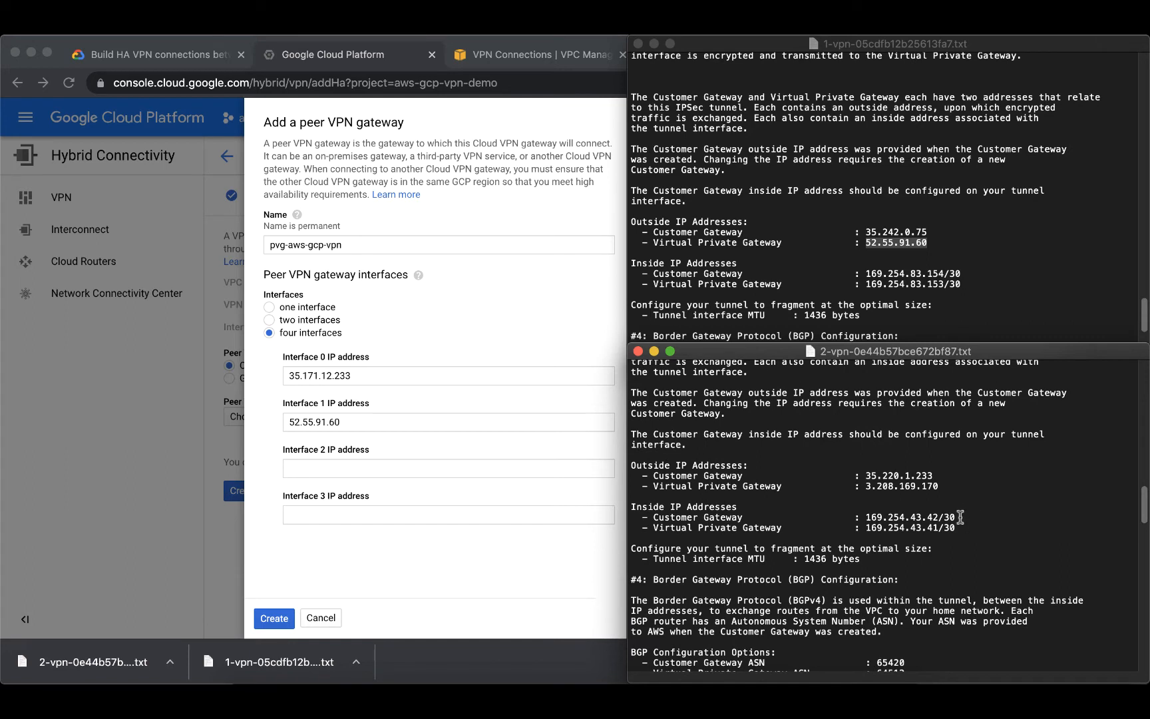
click(948, 482)
double_click(949, 482)
key(super+c)
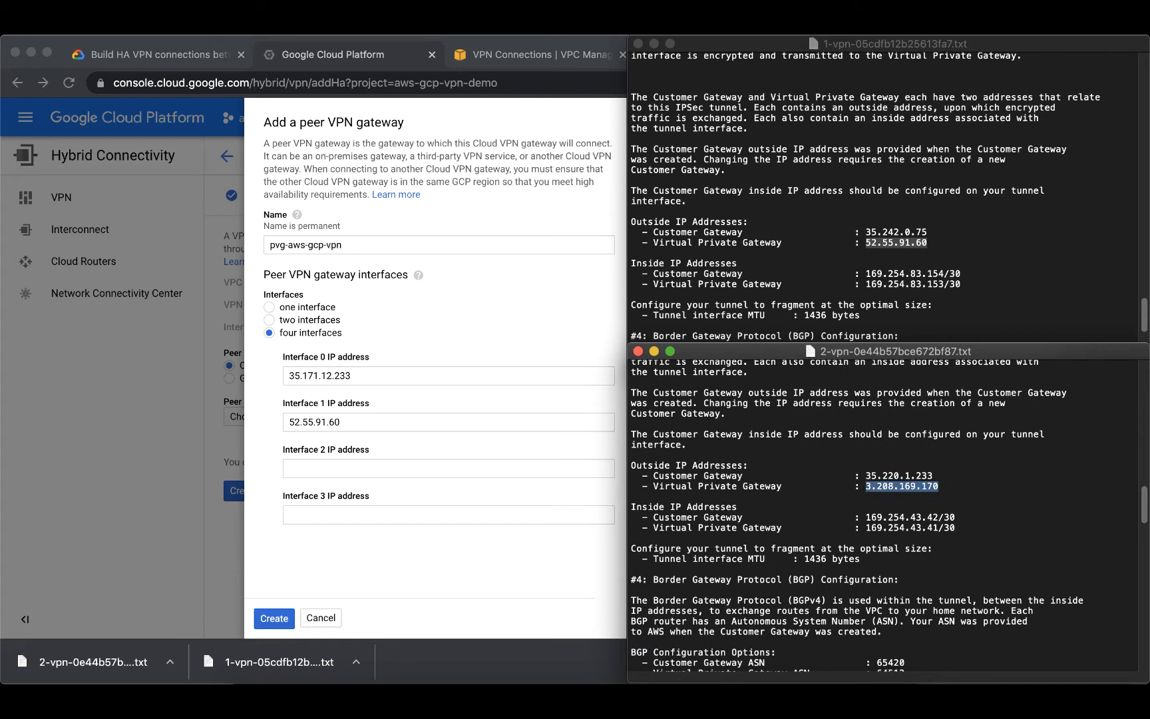
- Set the peer VPN gateway's Interface 2 IP address to the copied 3.208.169.170
click(452, 466)
click(453, 469)
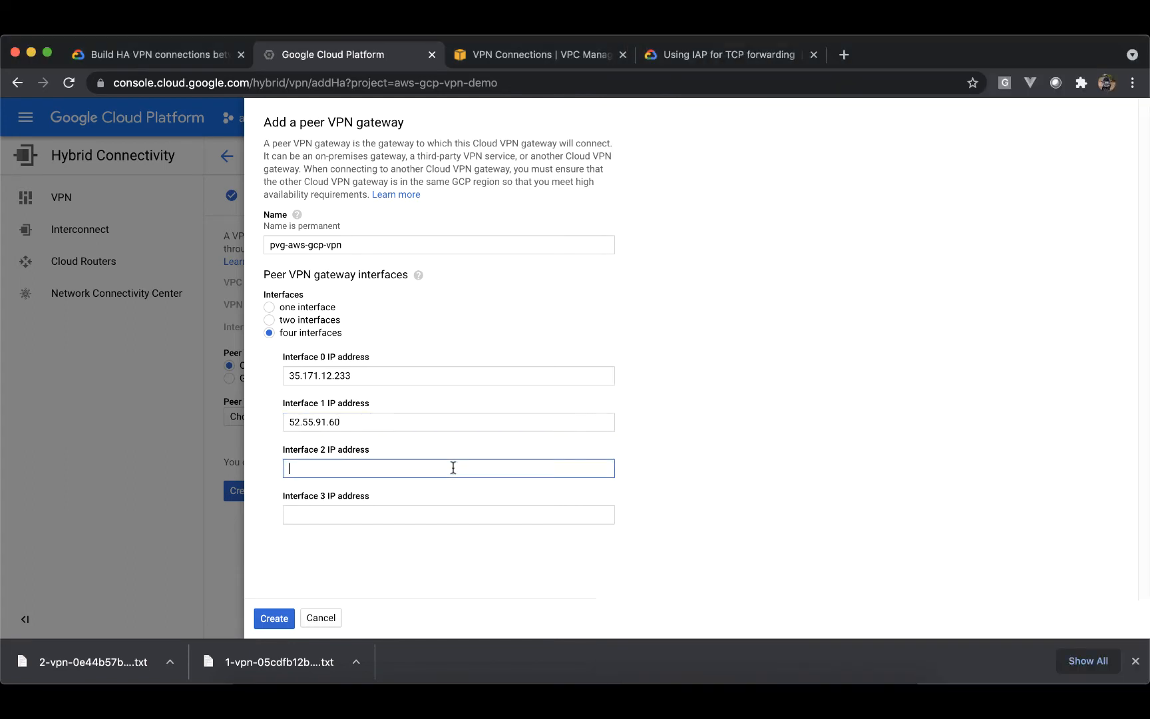
key(super+v)
- Copy the Virtual Private Gateway outside IP address of IPSec Tunnel #2 from 2-vpn-0e44b57bce672bf87.txt
key(super+Tab)
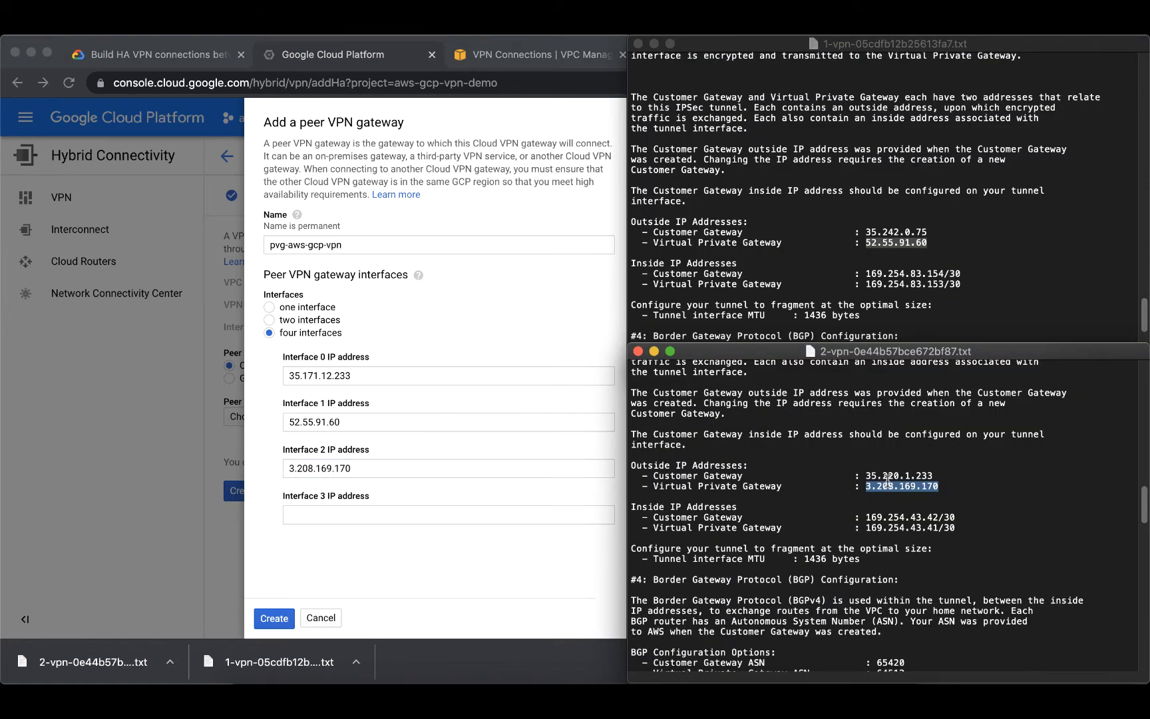
scroll(887, 480, down, 5)
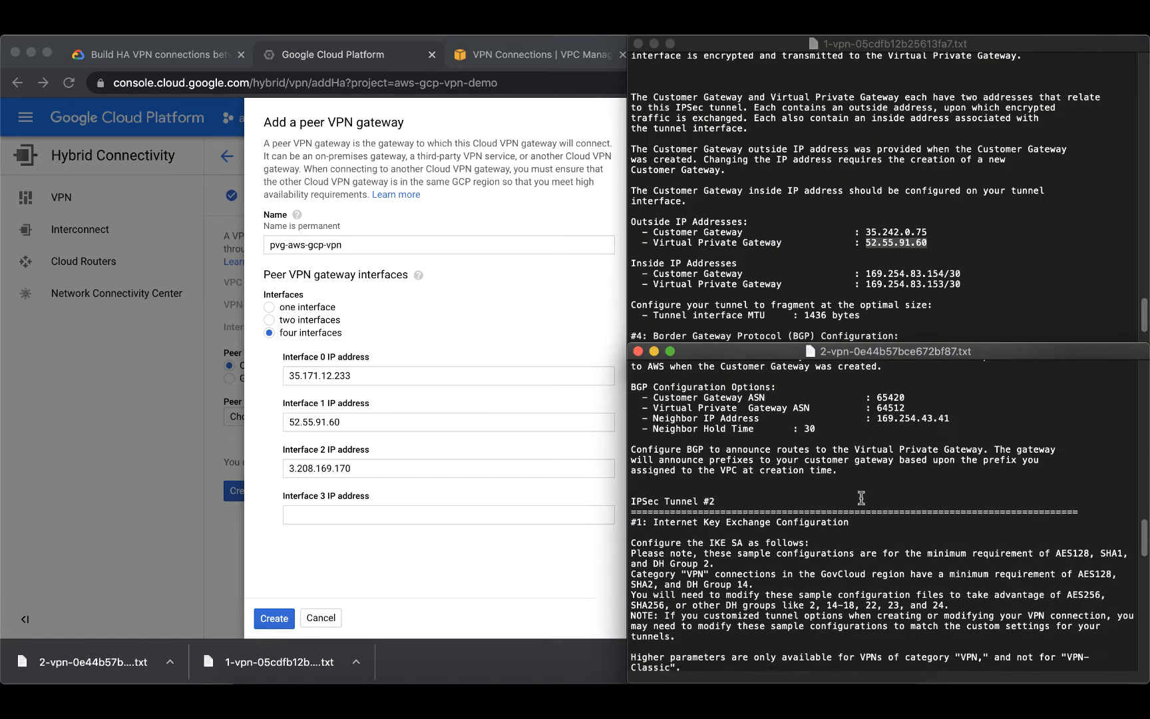
click(860, 500)
scroll(845, 479, down, 5)
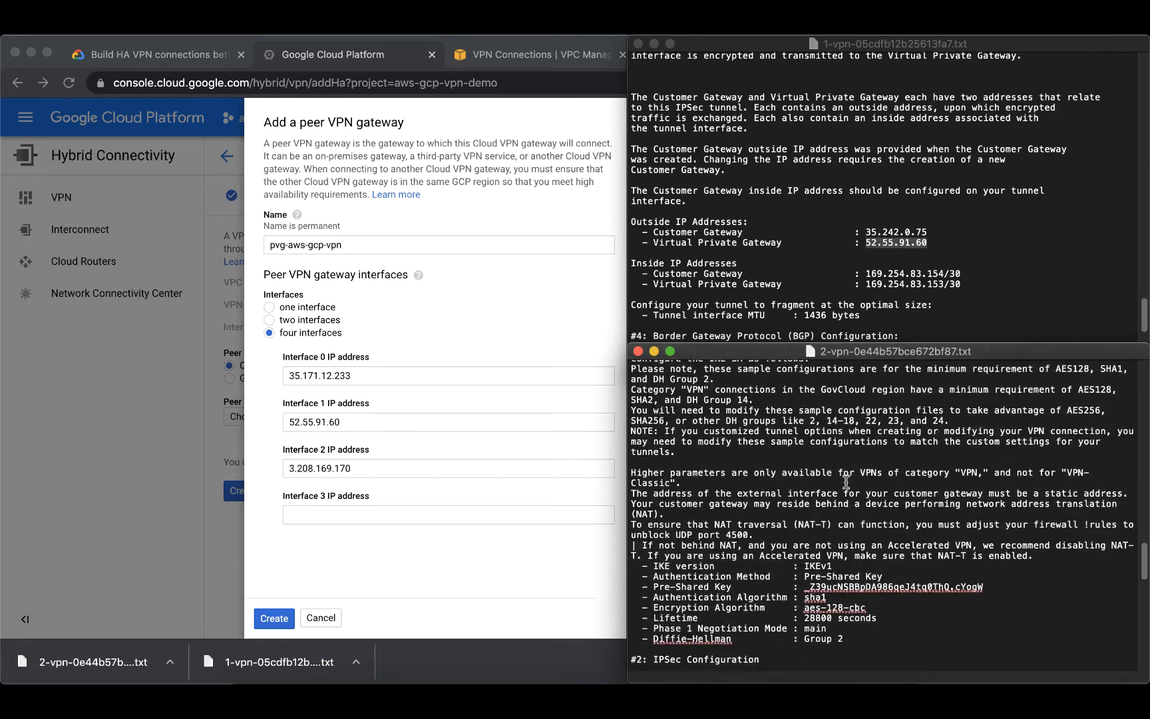
scroll(846, 480, down, 10)
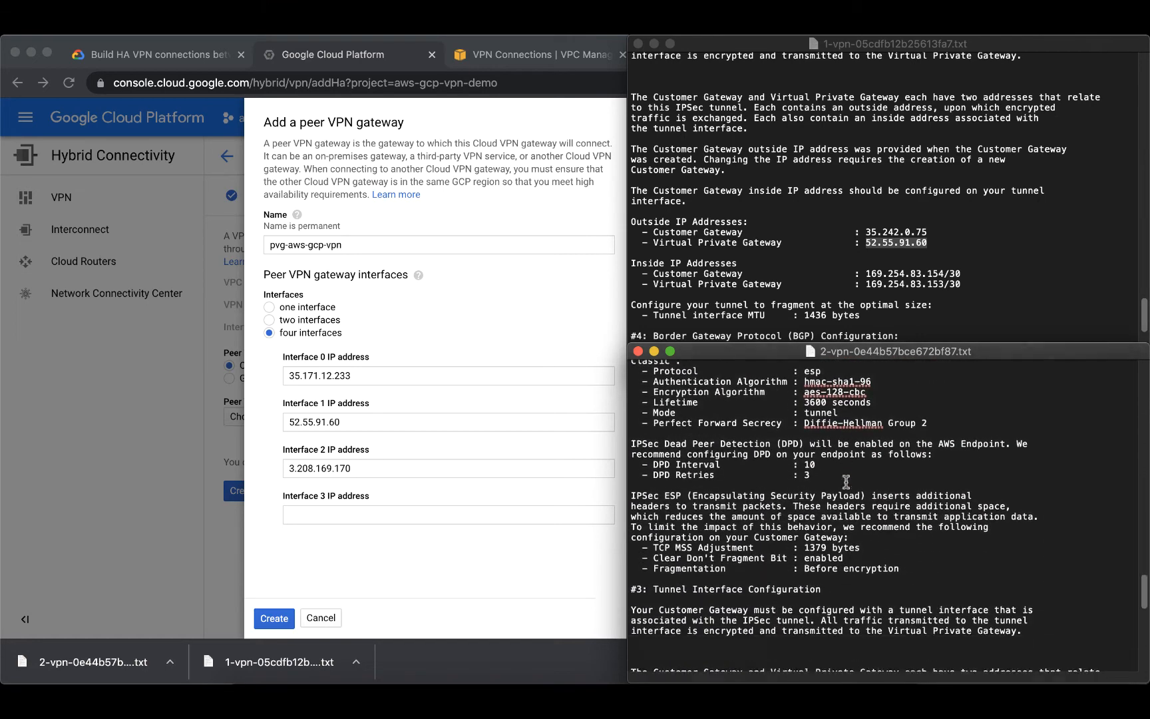
drag(670, 477, 766, 477)
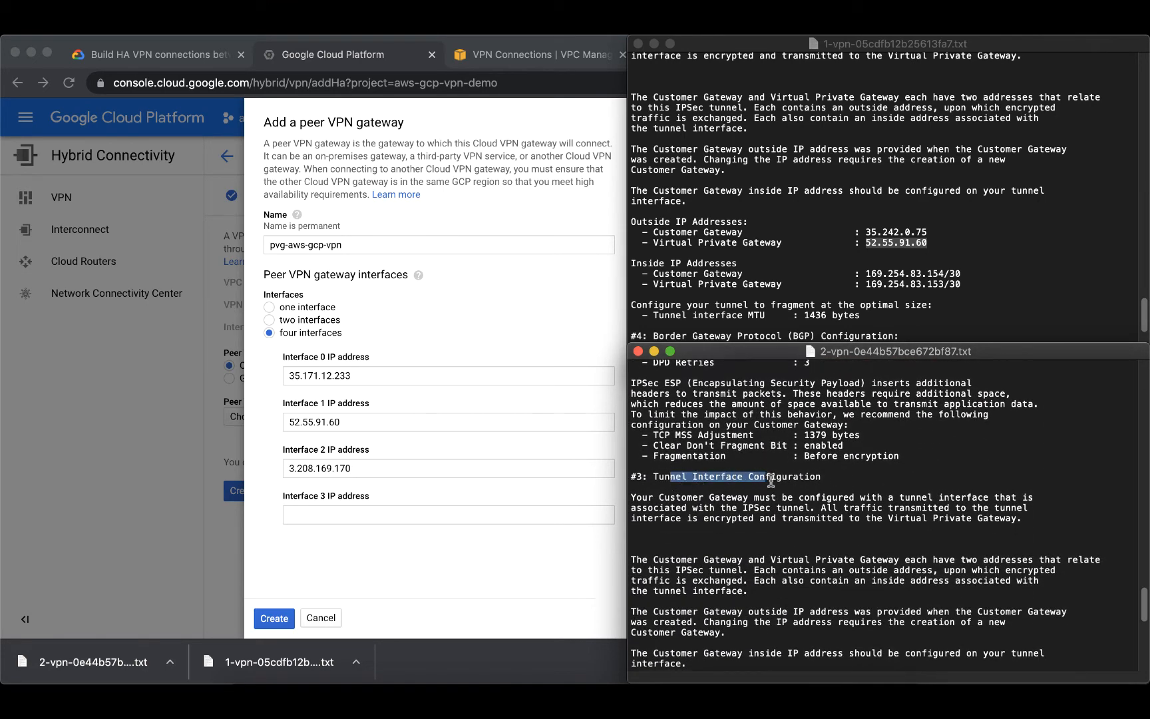
scroll(801, 504, down, 1)
scroll(801, 505, down, 5)
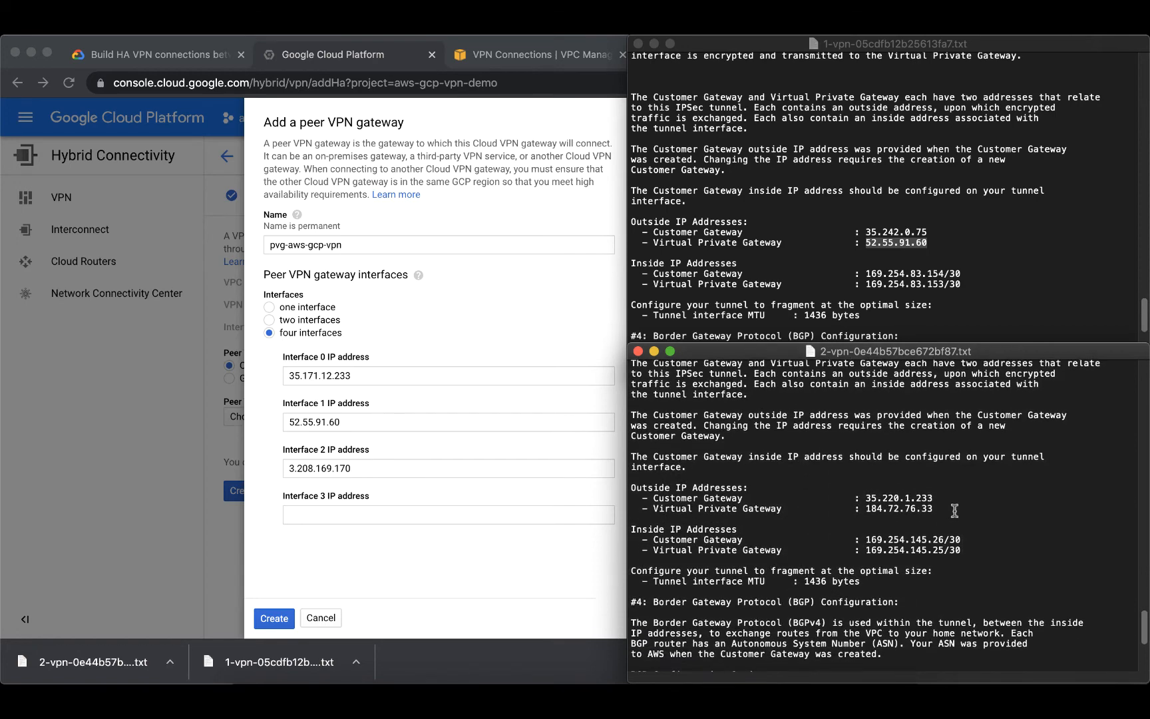
click(950, 508)
double_click(899, 509)
key(super+c)
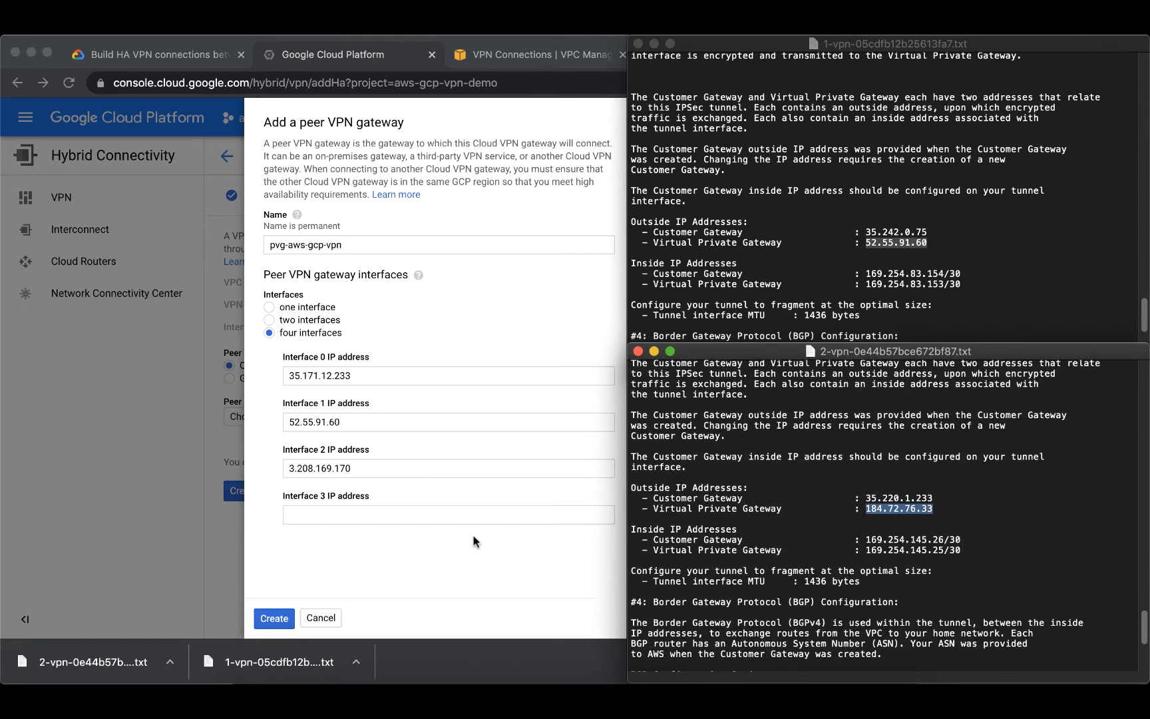
- Set the Interface 3 IP address to the copied 184.72.76.33 and create the peer VPN gateway
click(477, 517)
click(478, 513)
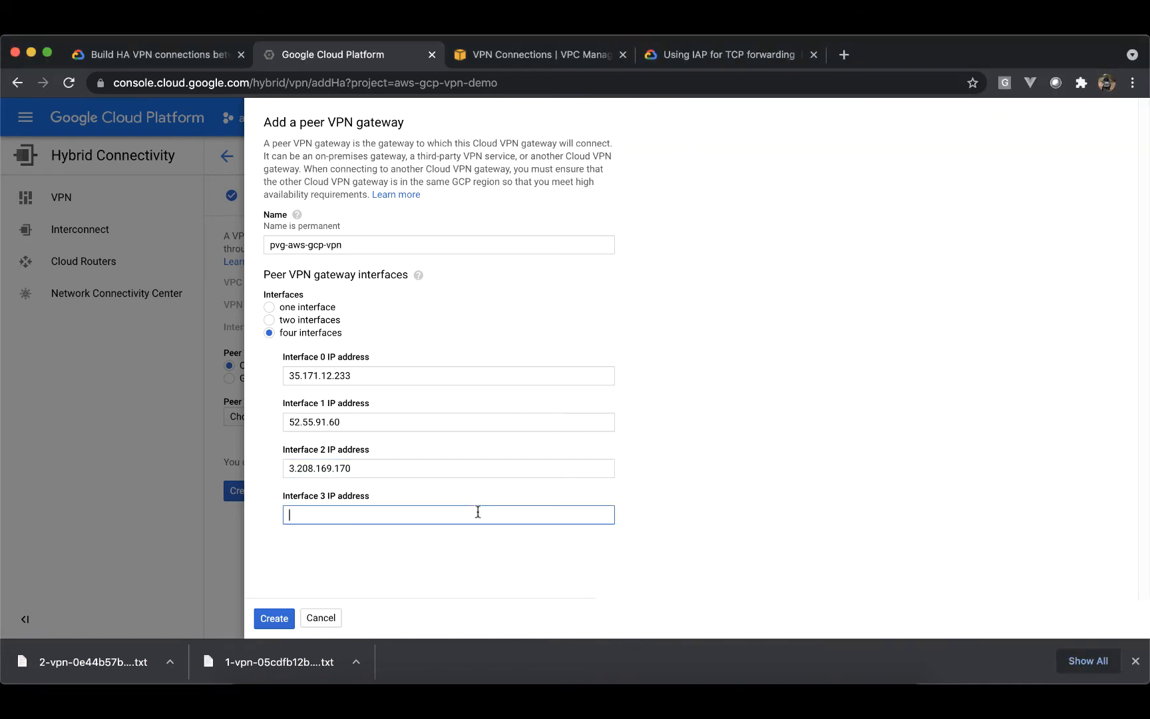
key(super+v)
click(271, 622)
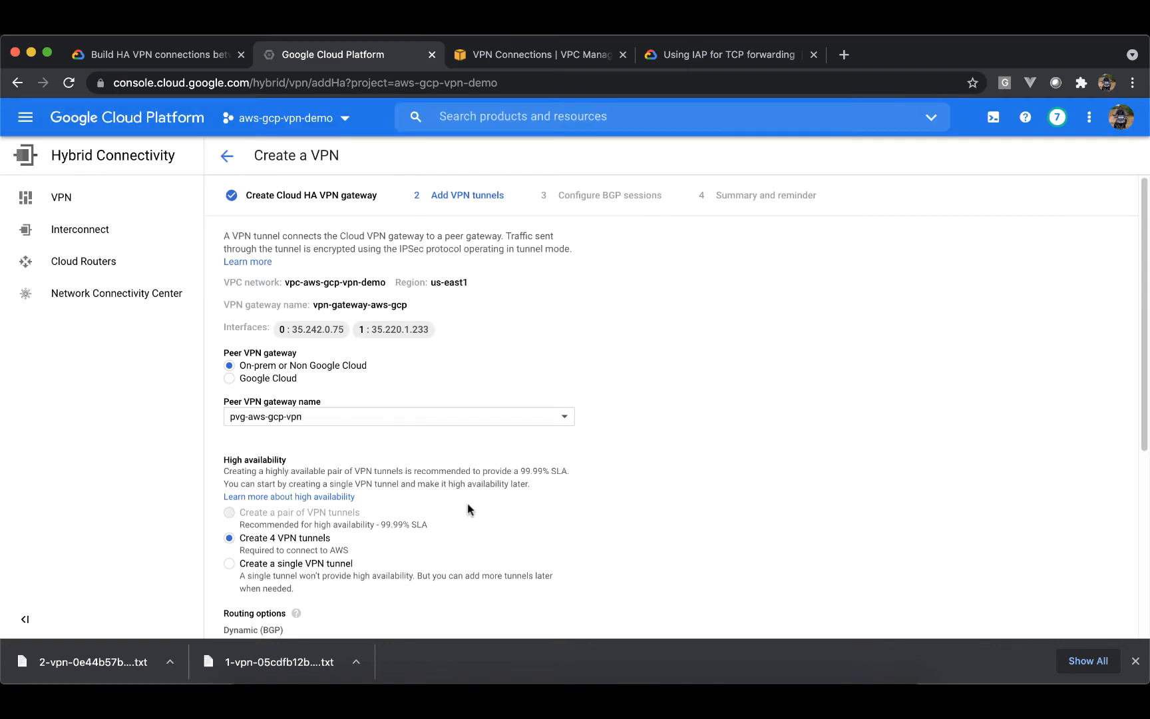
- Choose cloud-router-aws-gcp-vpn as the Cloud Router for the four VPN tunnels
scroll(468, 509, down, 3)
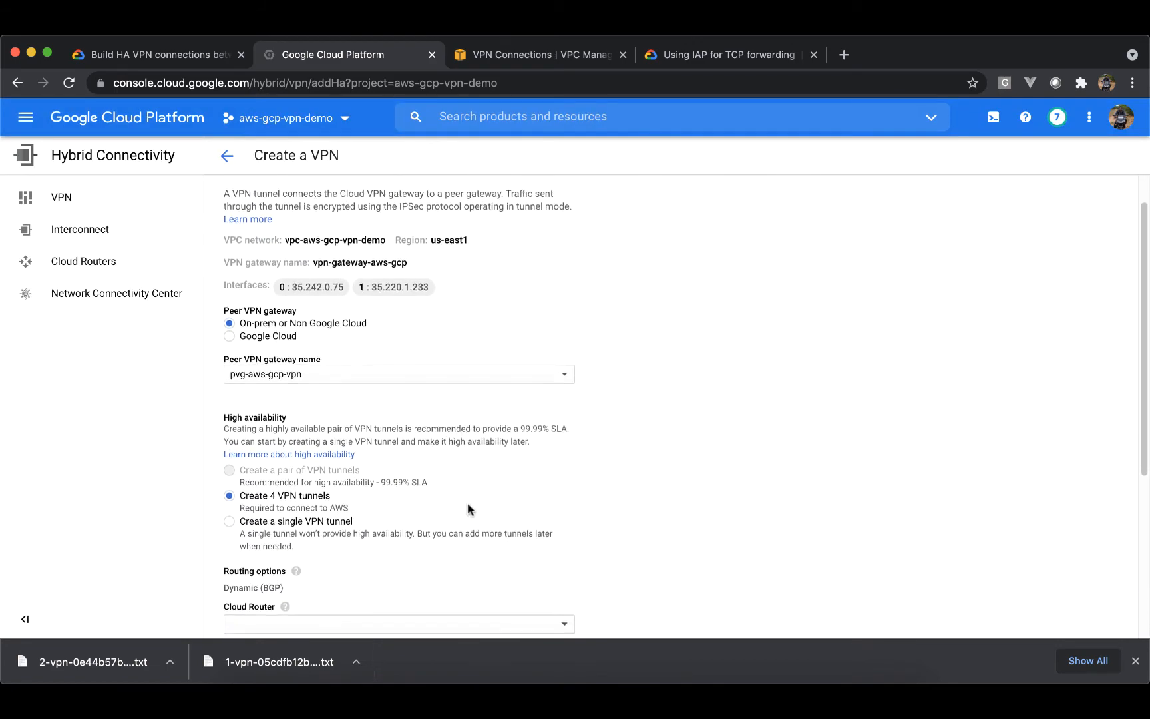
scroll(468, 504, down, 6)
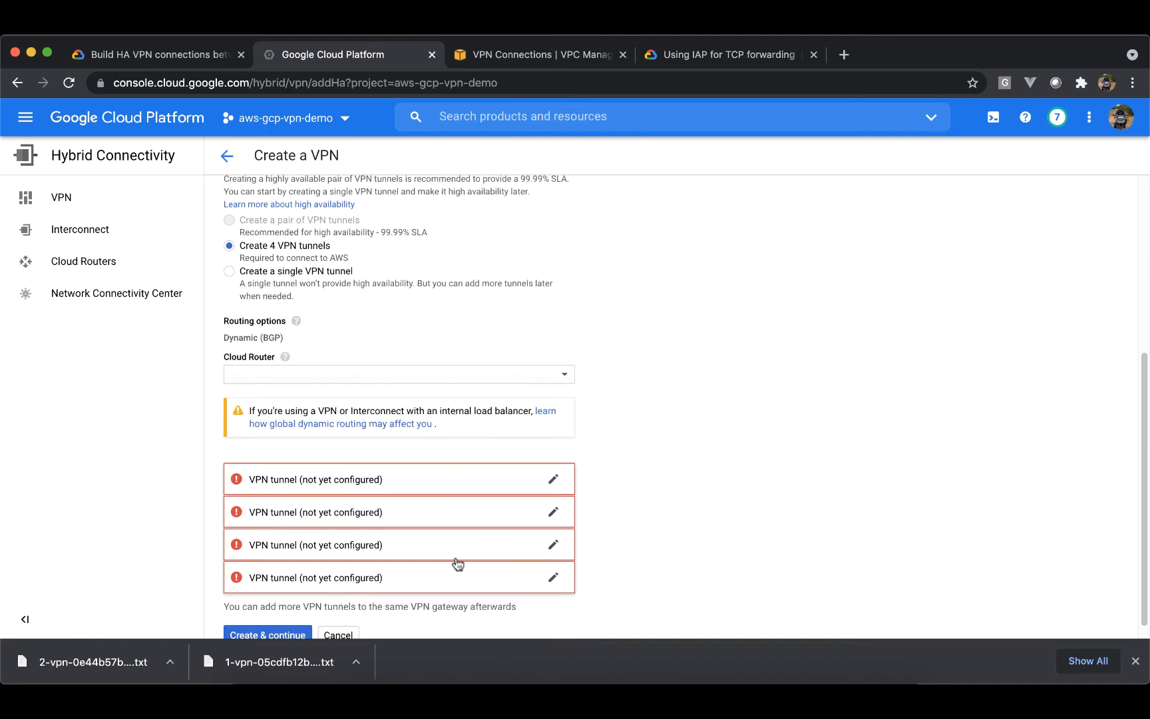
click(465, 377)
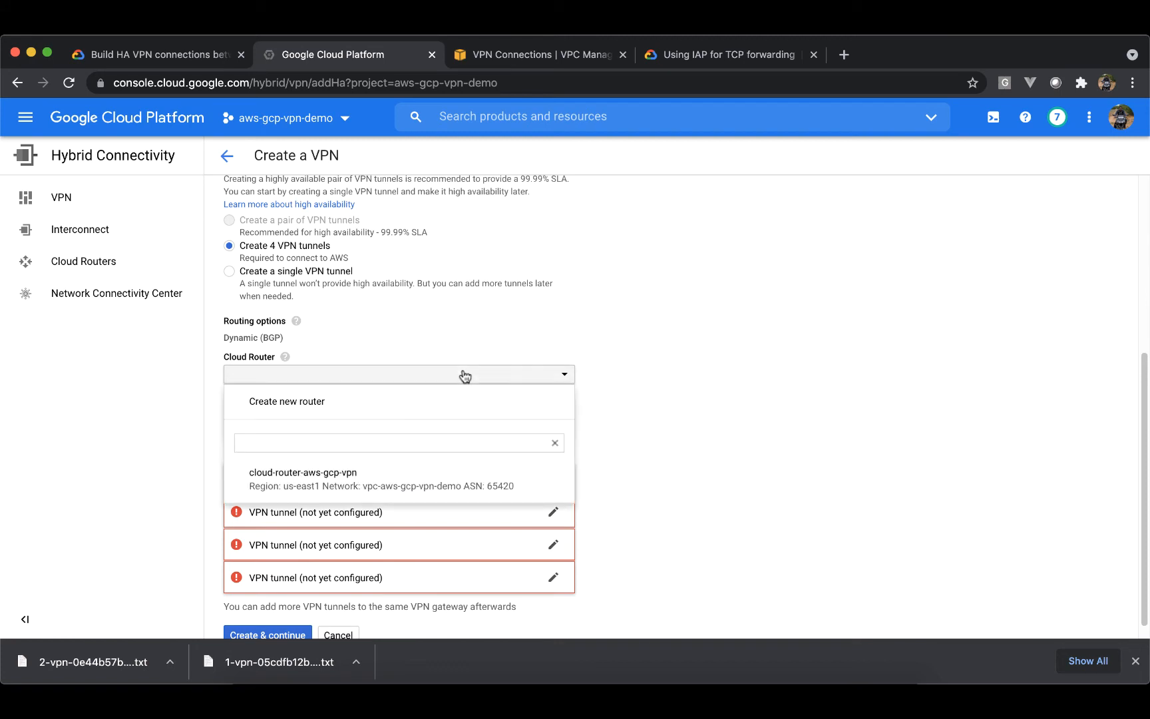
click(434, 486)
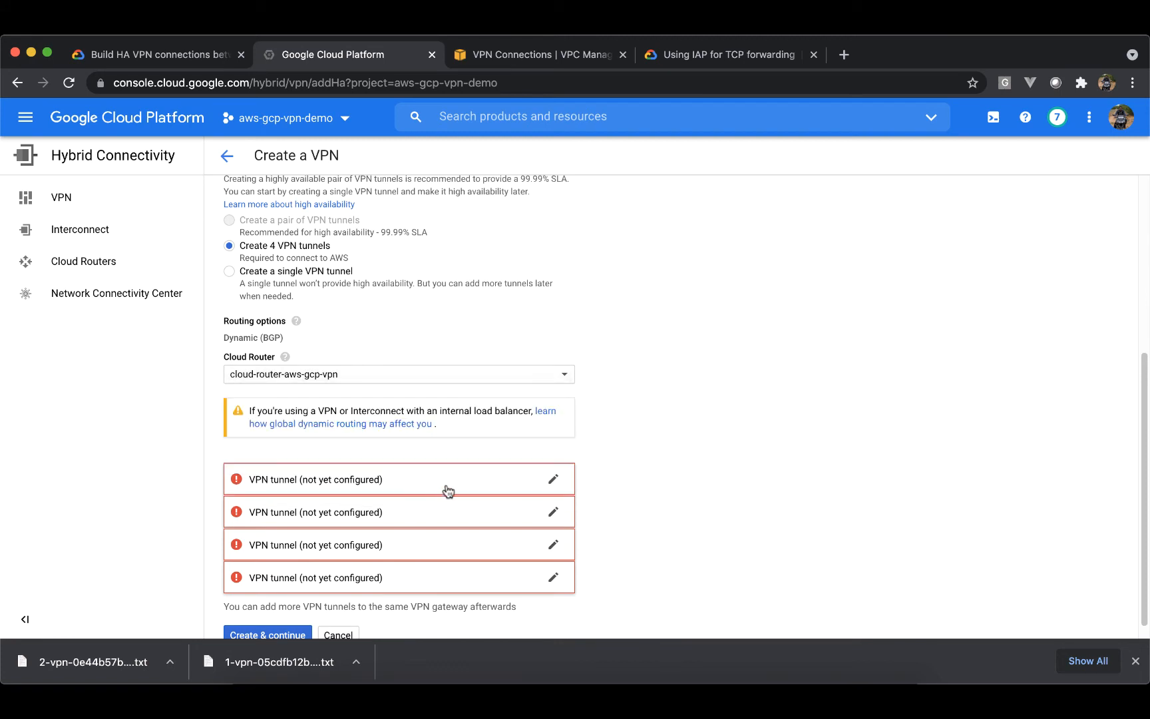
- Open the first unconfigured VPN tunnel and name it vpm-tunnel-1-1
scroll(452, 485, down, 1)
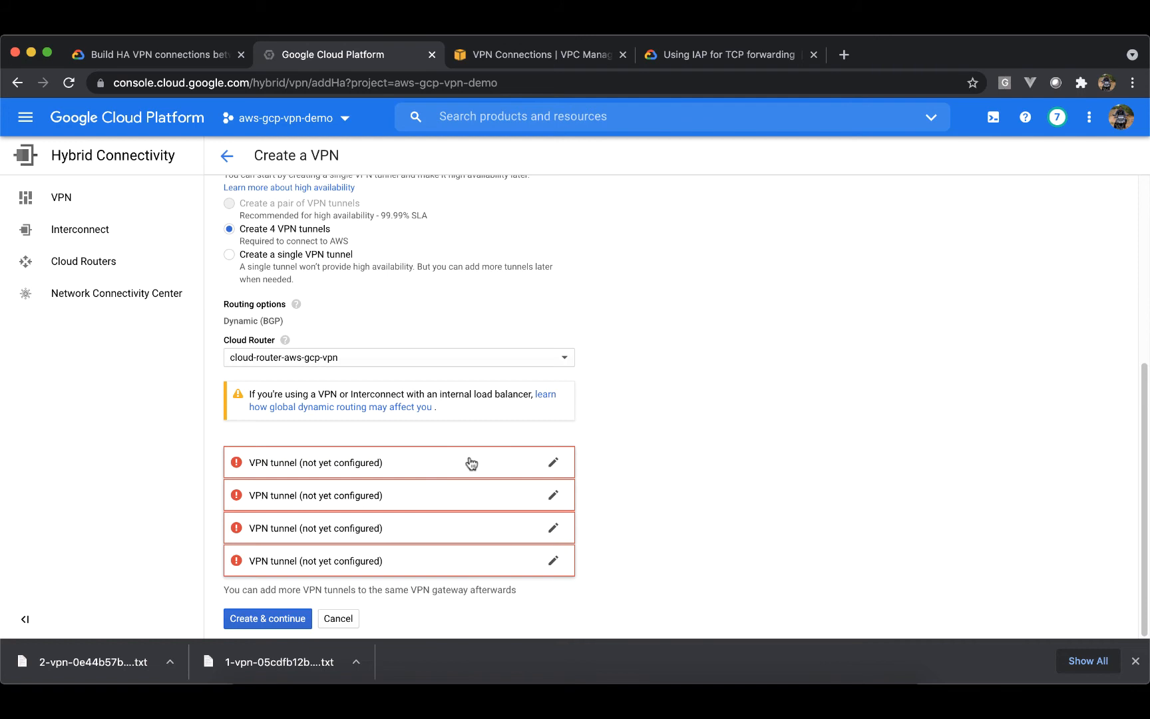
click(471, 464)
scroll(470, 462, down, 5)
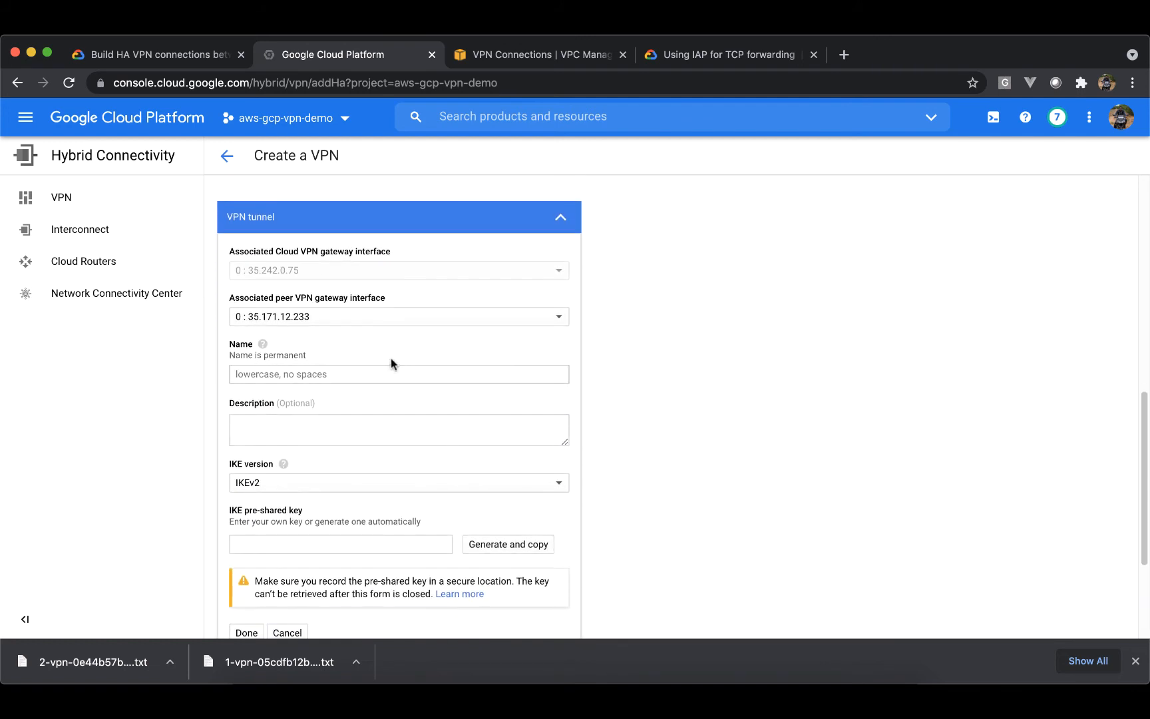
click(395, 370)
text(vpm)
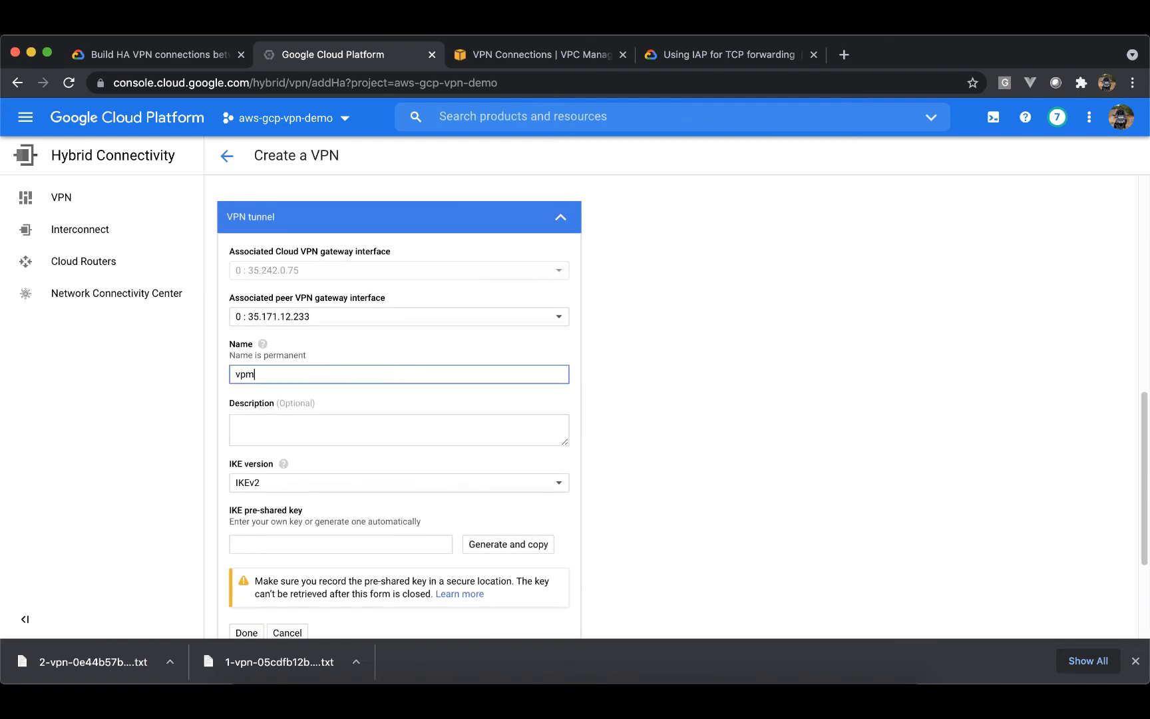
text(-tunnel-1-1)
key(Tab)
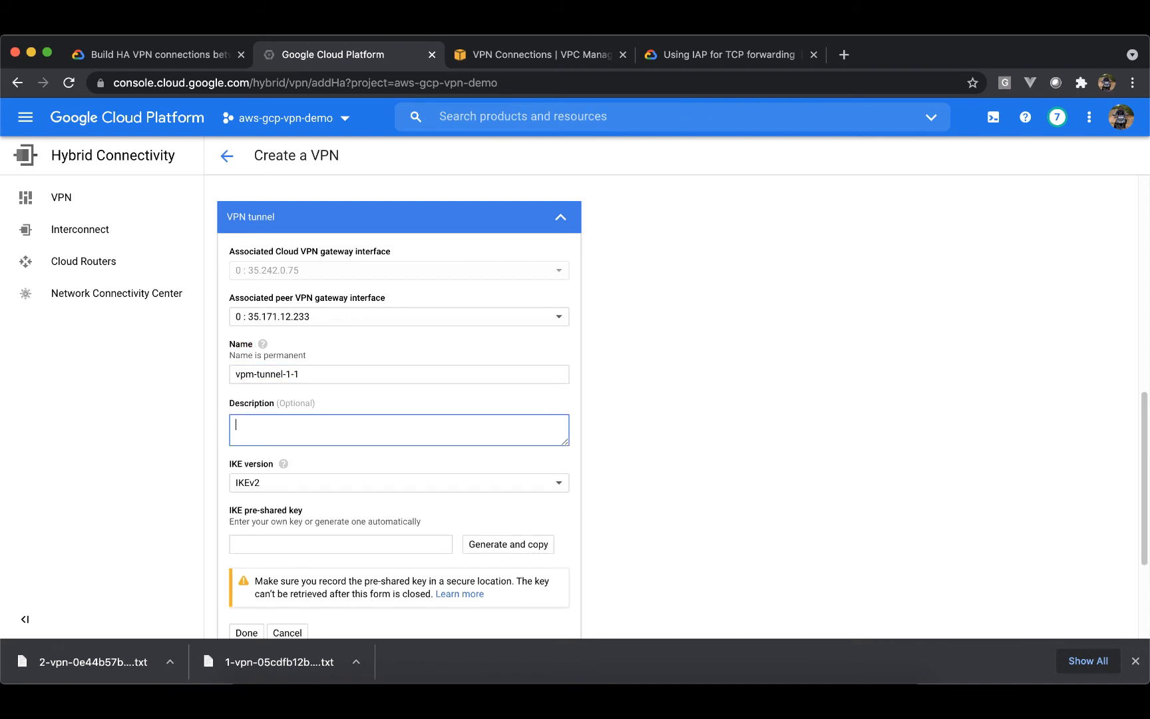
- Copy the pre-shared key of IPSec Tunnel #1 from 1-vpn-05cdfb12b25613fa7.txt
scroll(441, 456, down, 2)
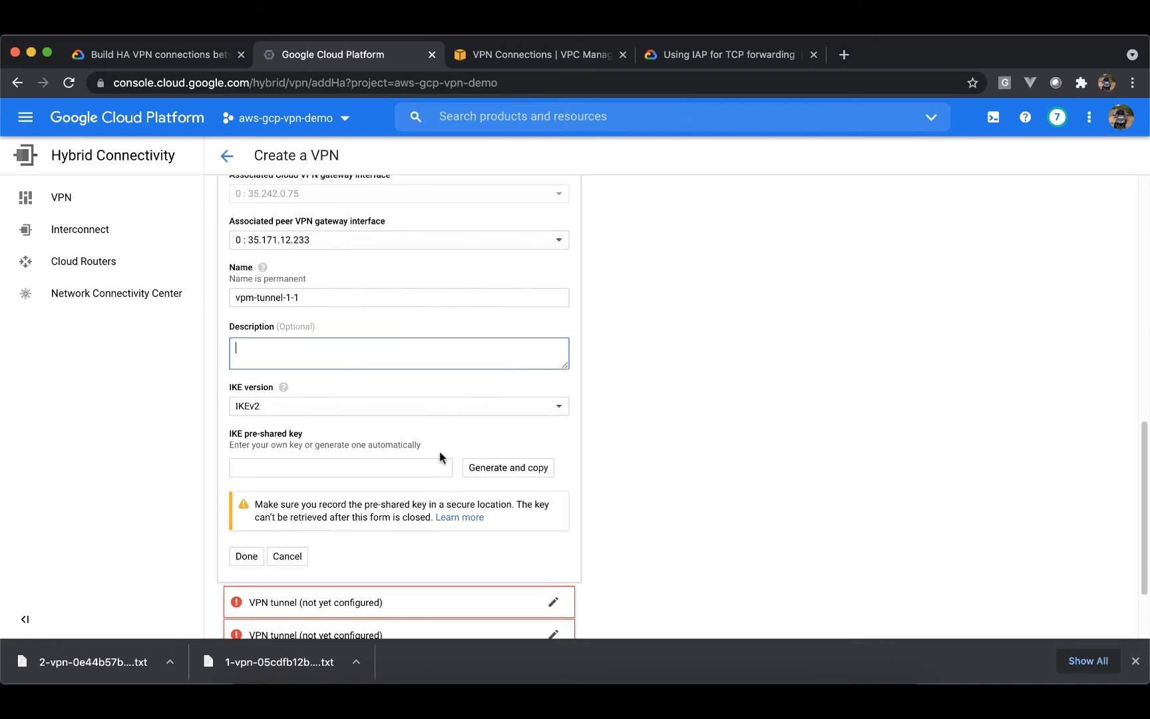
scroll(432, 432, down, 2)
click(395, 404)
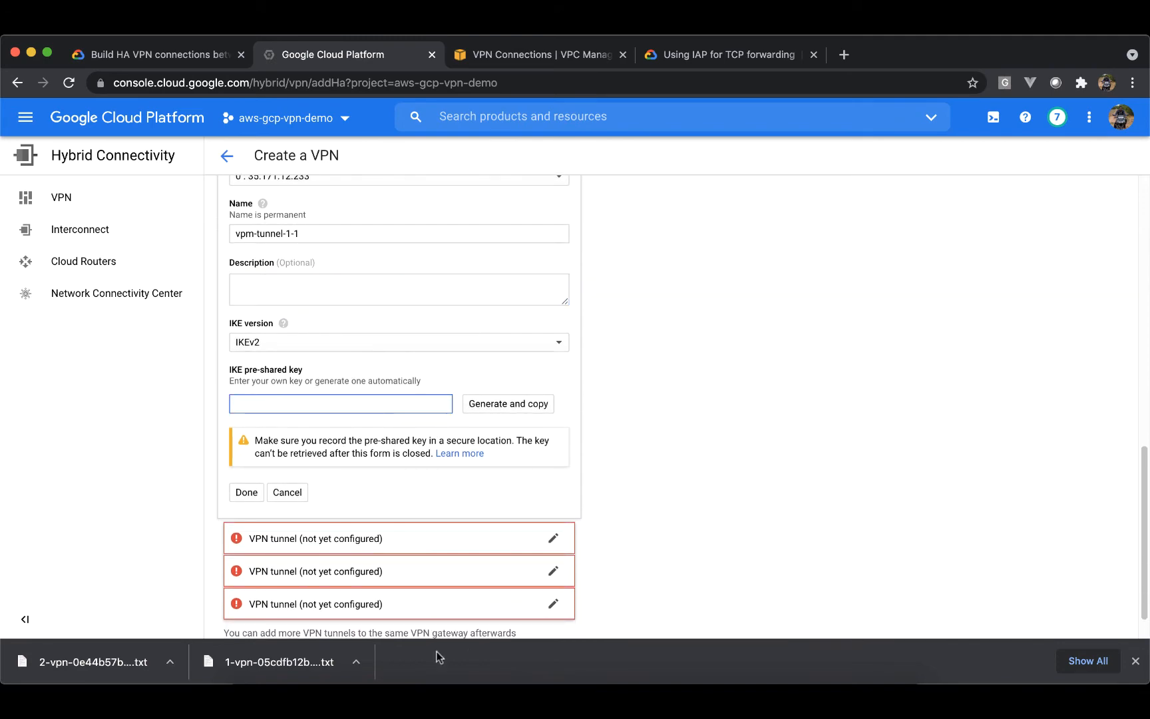
click(719, 674)
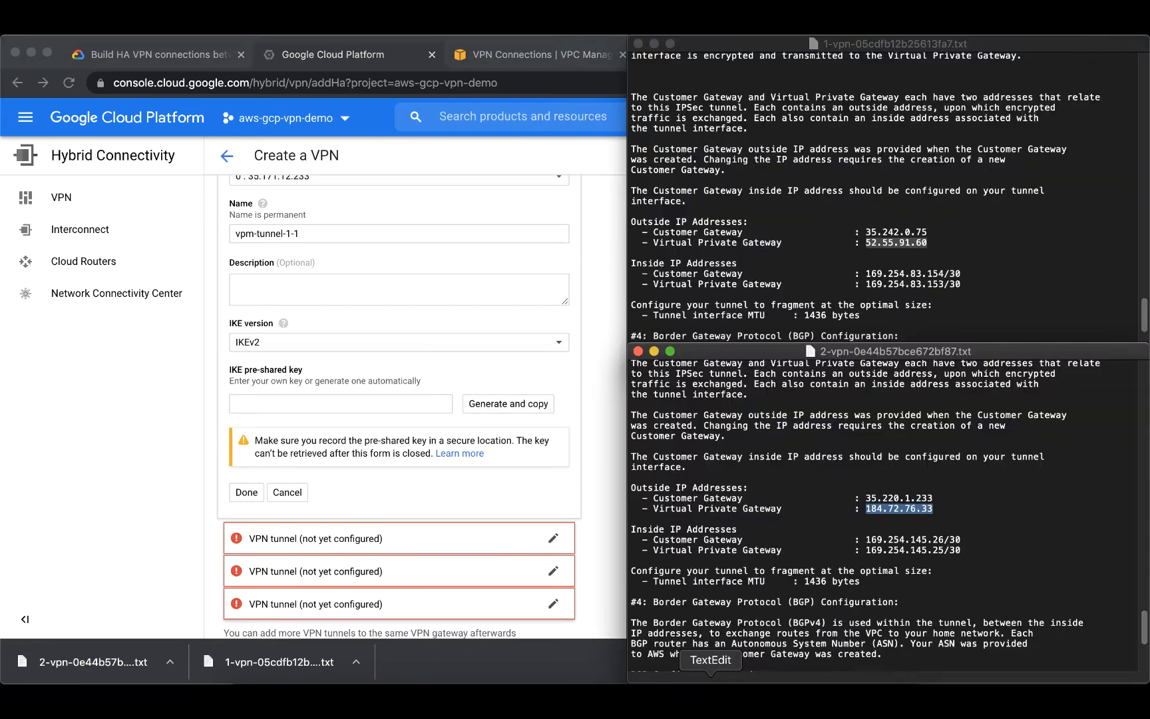
click(851, 248)
scroll(851, 248, up, 15)
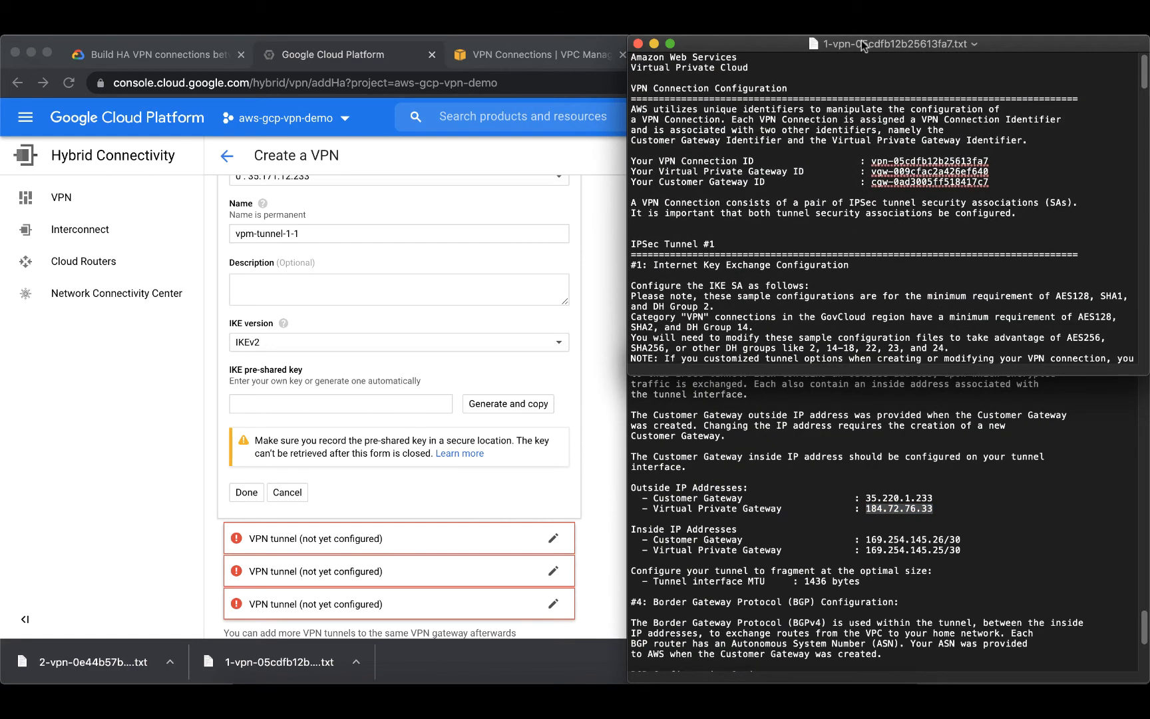
scroll(874, 200, down, 5)
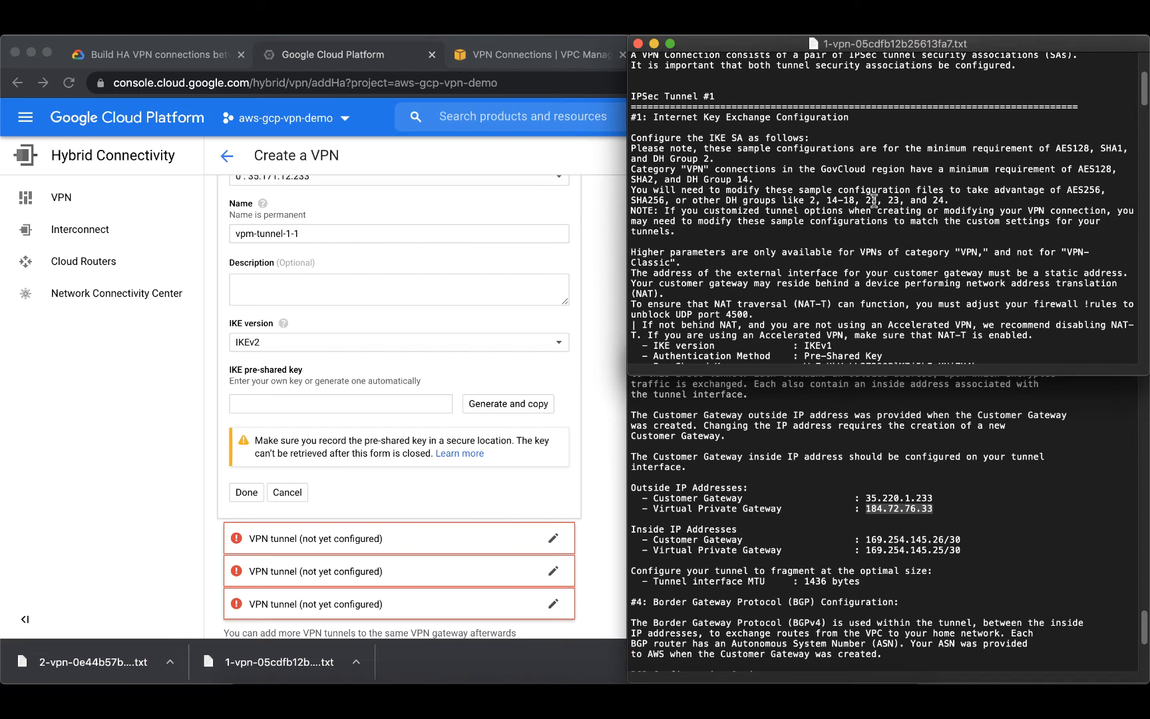
scroll(874, 199, up, 6)
scroll(866, 193, down, 5)
click(785, 119)
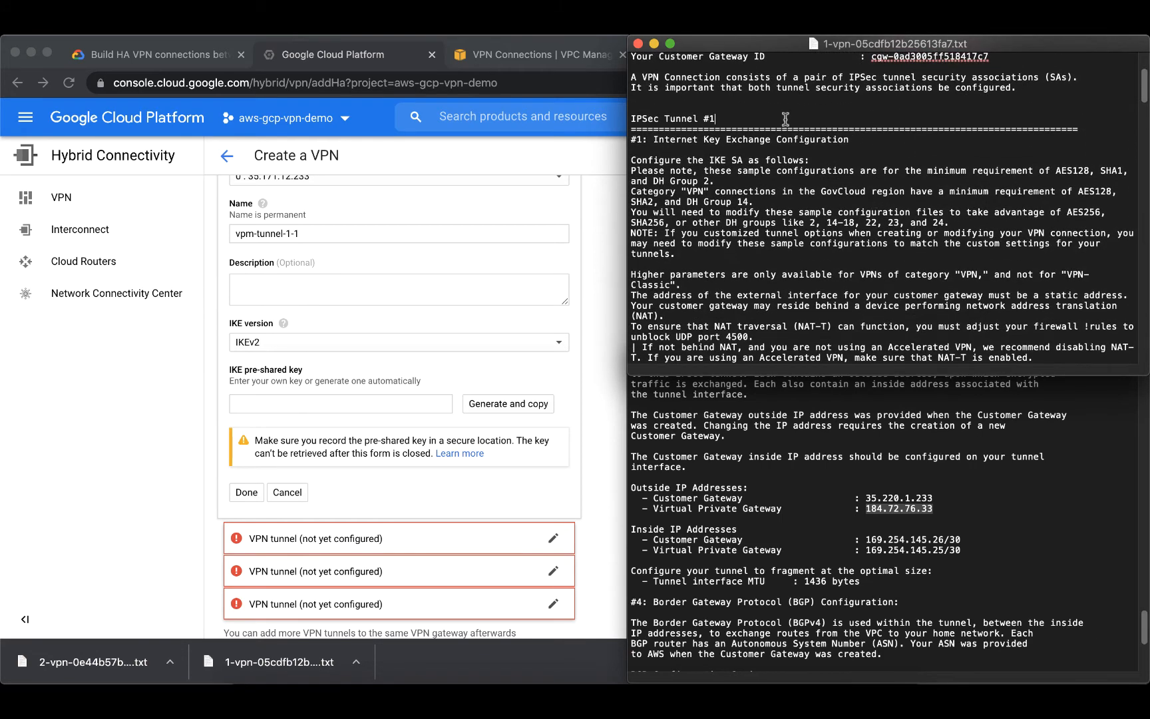
scroll(805, 175, down, 5)
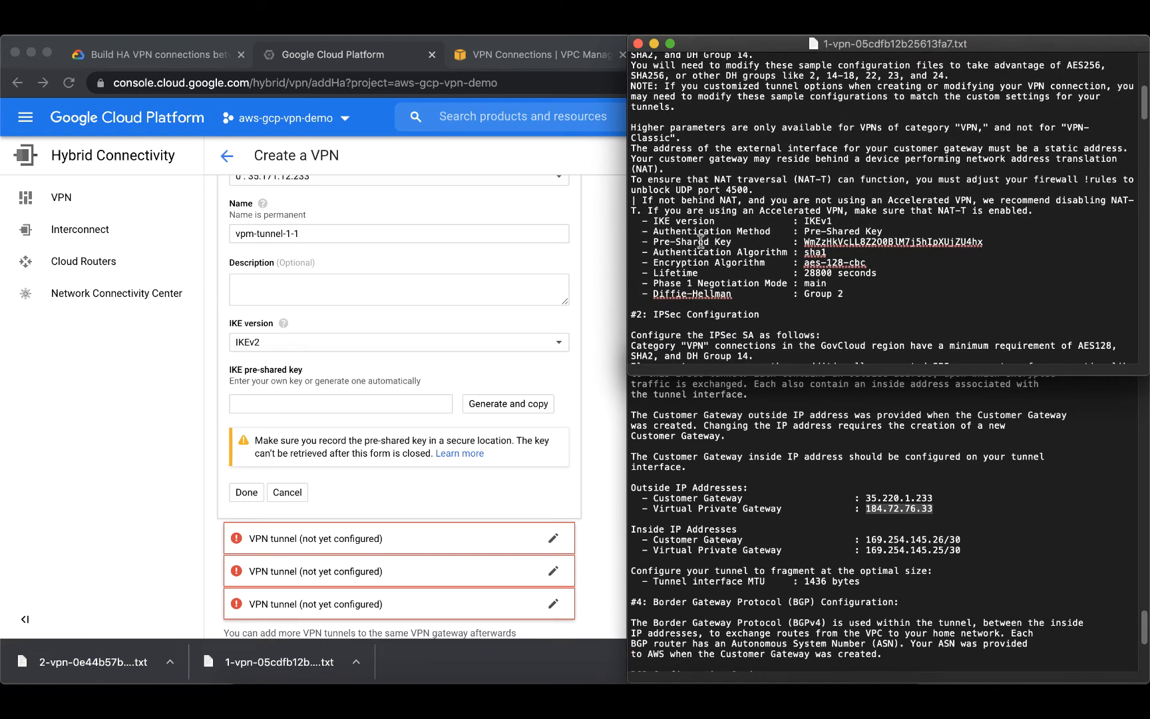
drag(664, 242, 703, 244)
double_click(939, 242)
key(super+c)
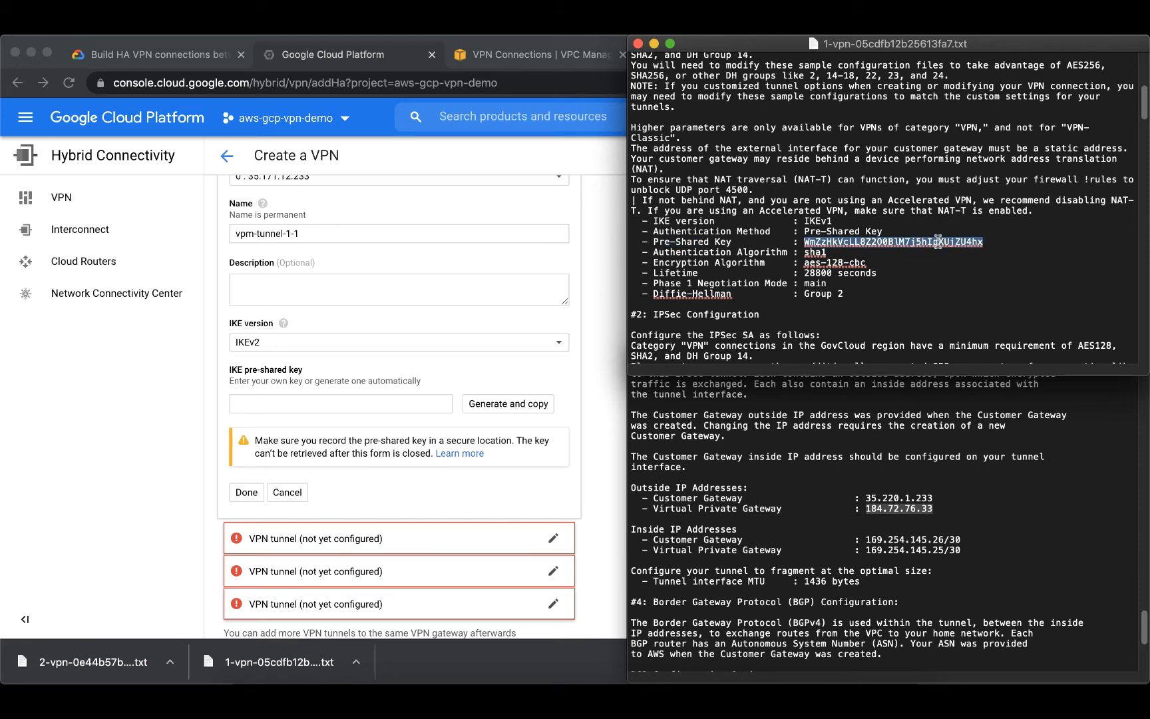
- Paste the copied key as the IKE pre-shared key of vpm-tunnel-1-1 and finish that tunnel's configuration
click(429, 403)
key(super+v)
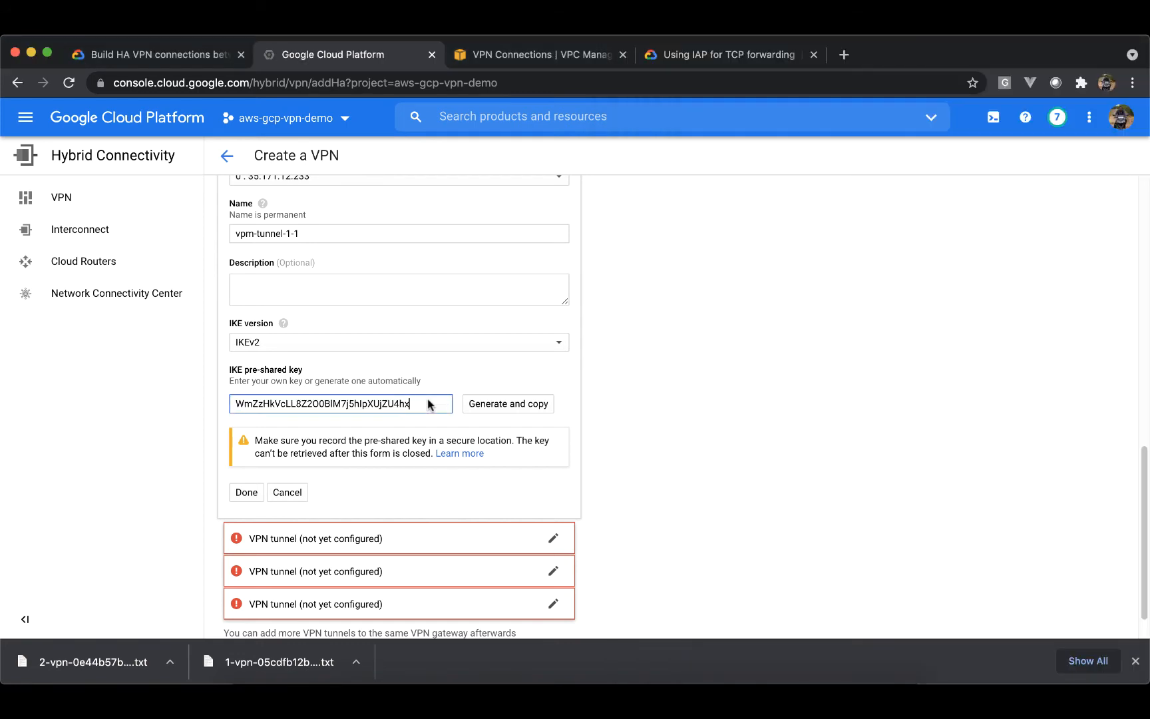
click(245, 493)
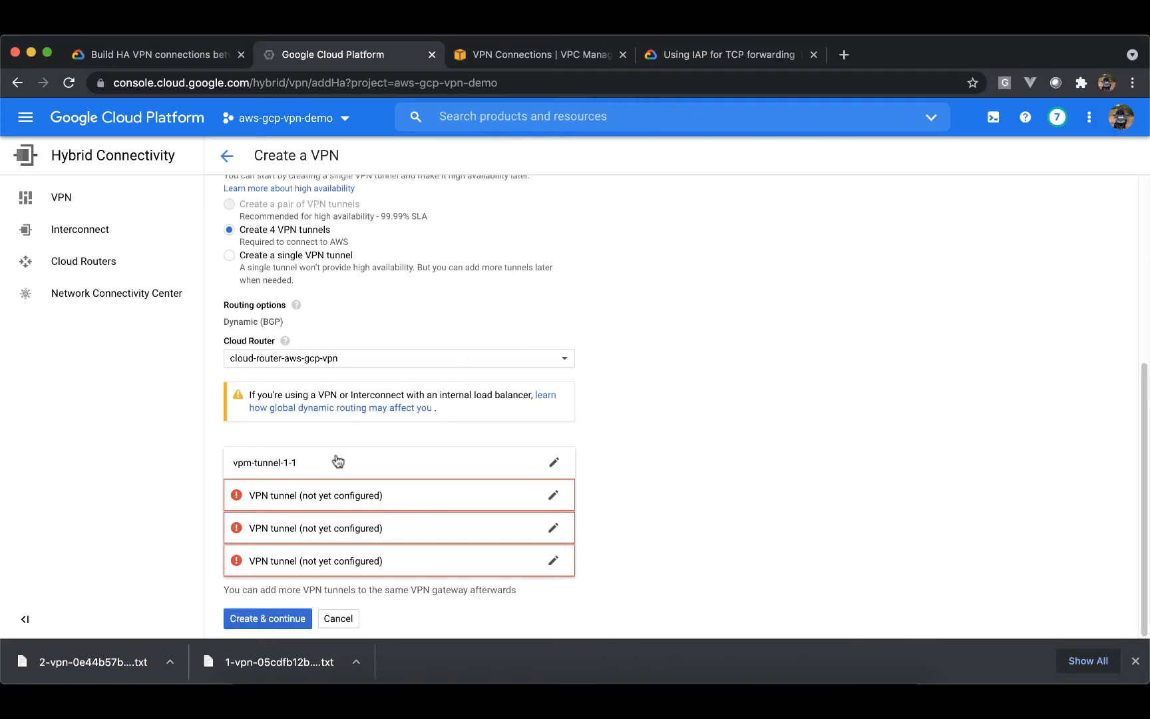
- Open the second VPN tunnel, on peer interface 1 (52.55.91.60), and name it vpn-tunnel-1-2
click(416, 499)
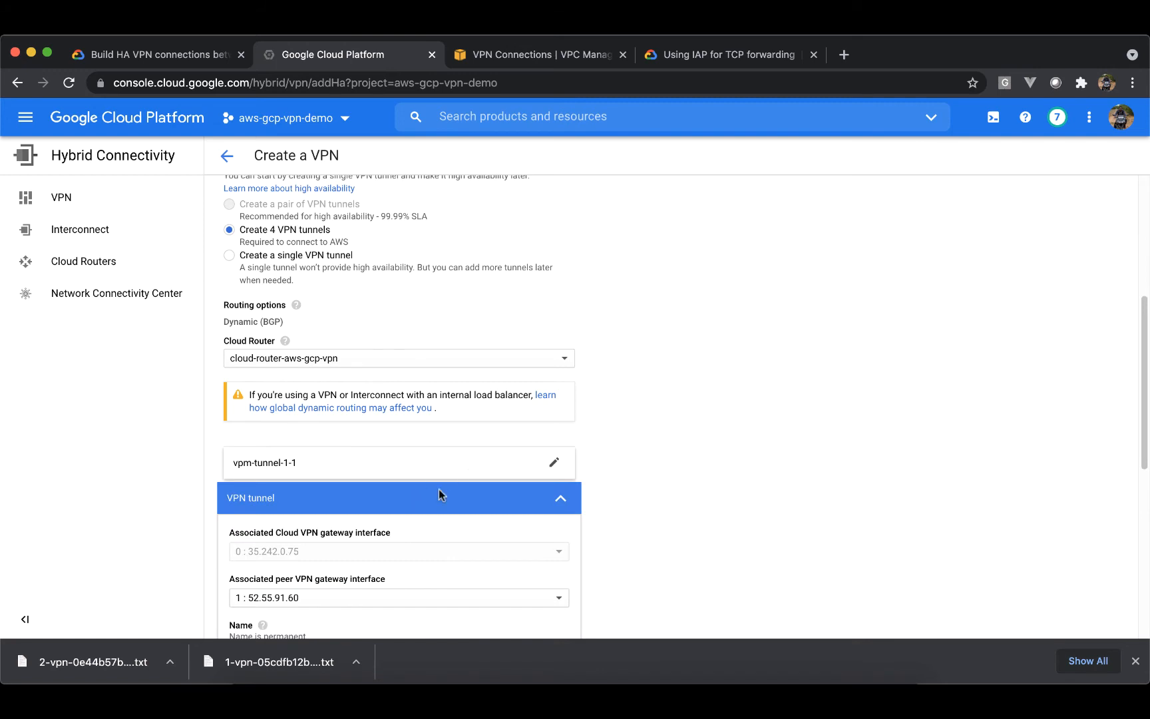
scroll(411, 563, down, 4)
click(401, 530)
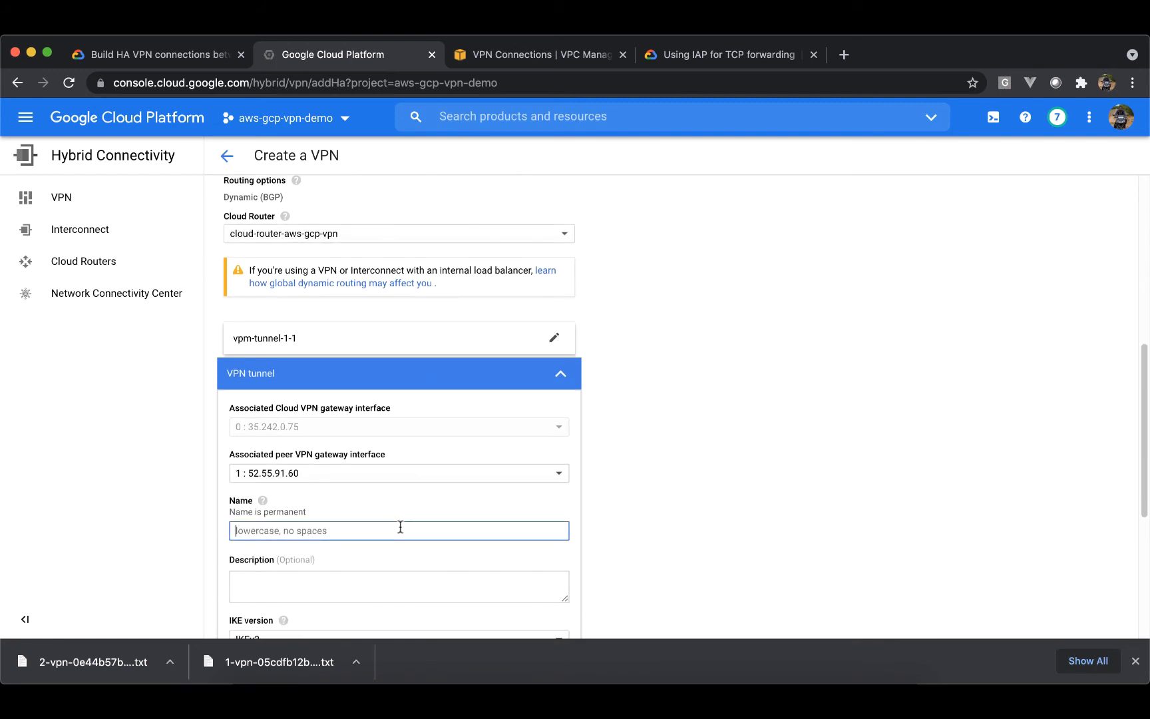
text(t)
text(vp)
text(-)
text(-1)
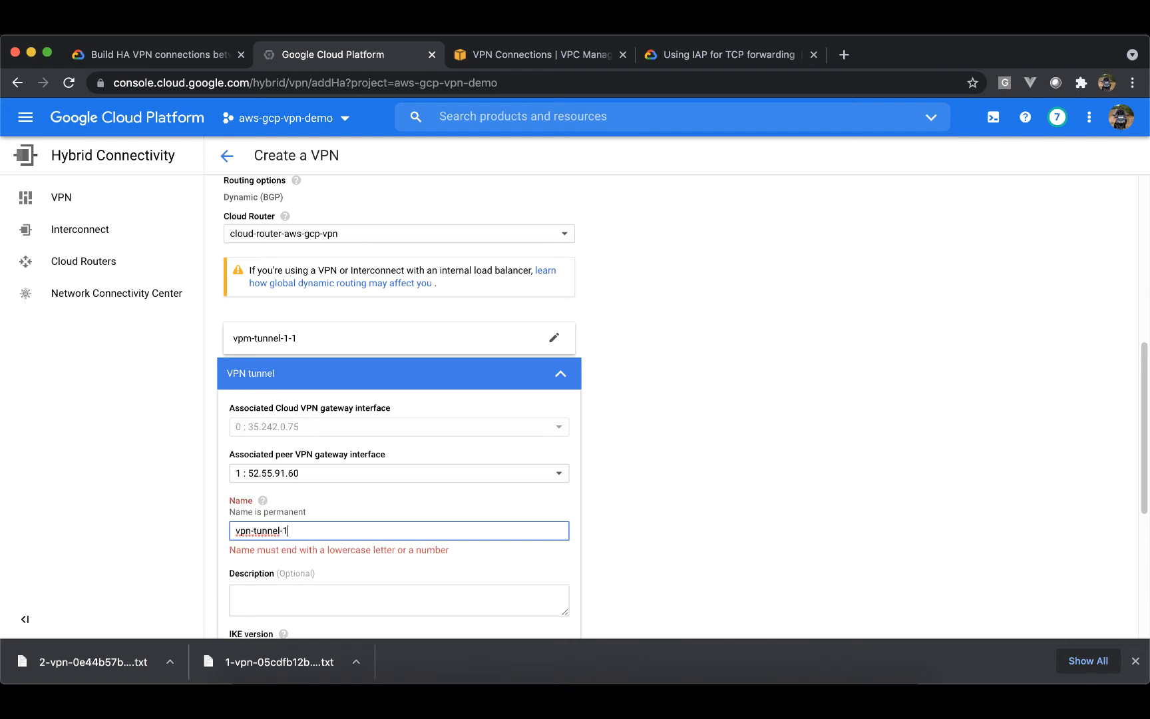
- Reopen the first VPN tunnel, correct its name to vpn-tunnel-1-1, and save the tunnel
click(373, 338)
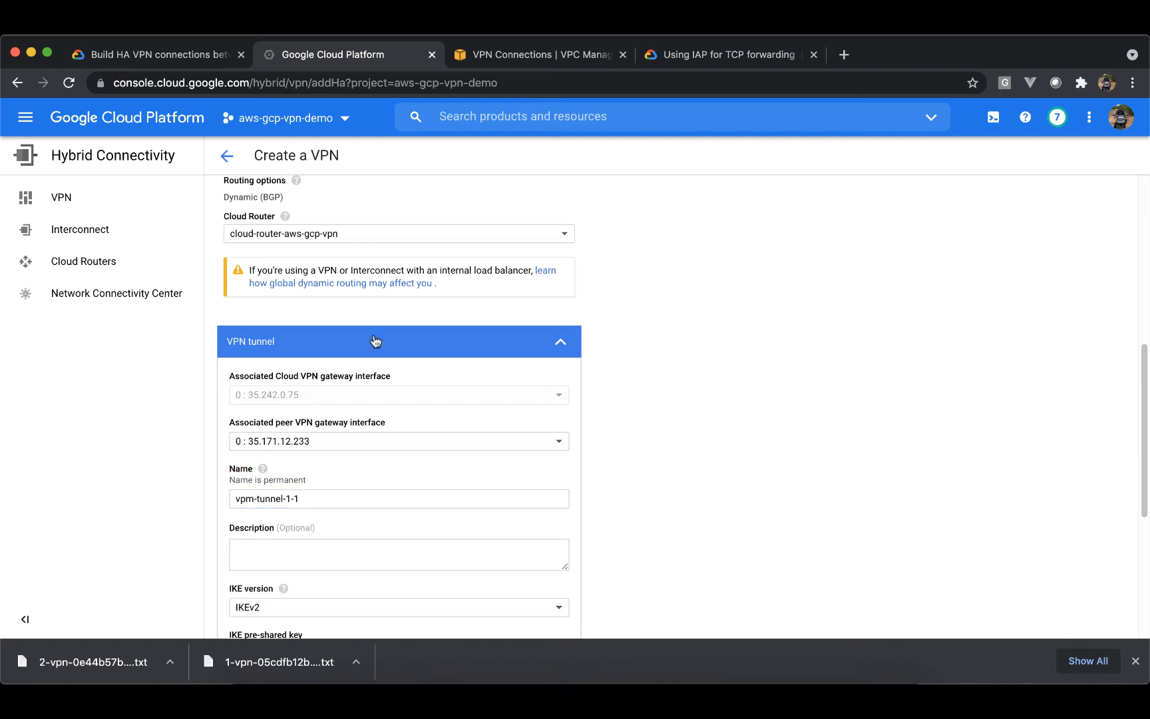
click(252, 499)
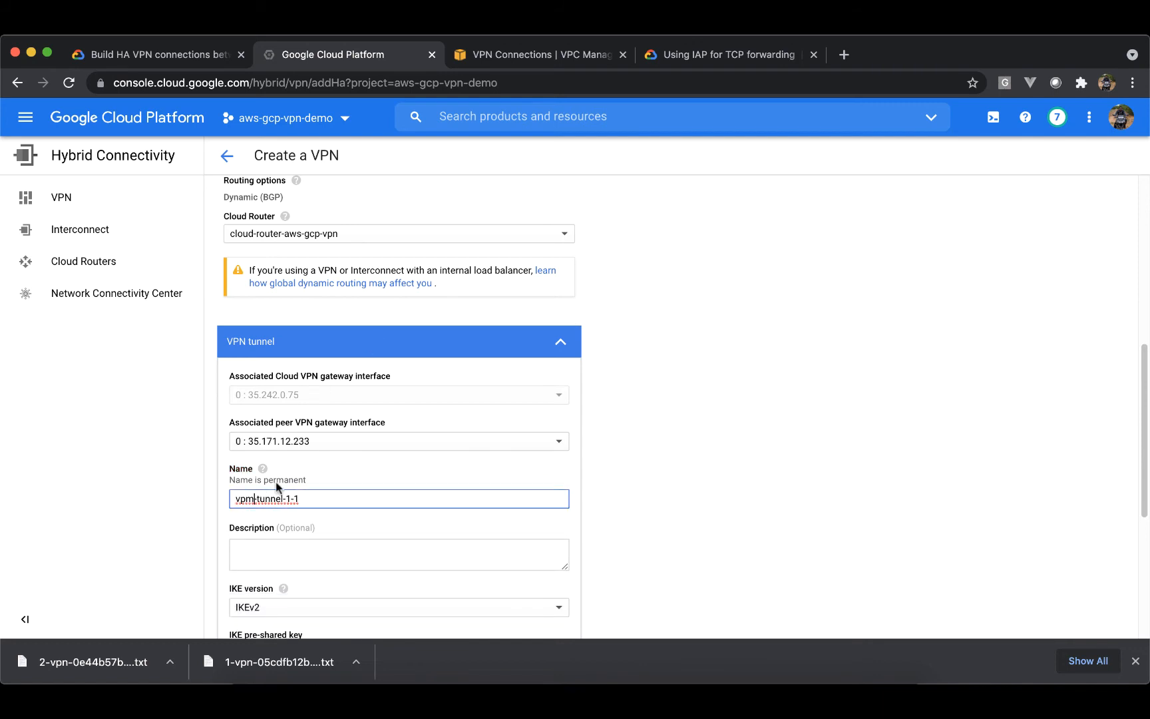
key(BackSpace)
text(n)
scroll(347, 477, down, 5)
scroll(348, 477, down, 2)
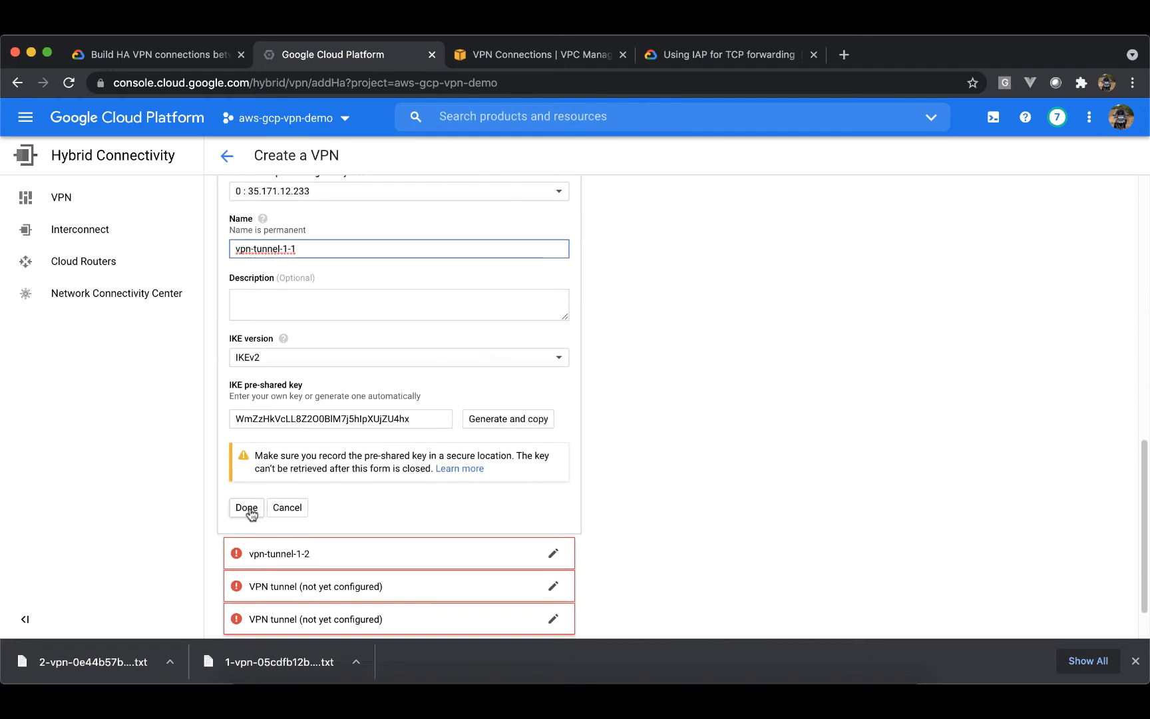
click(247, 509)
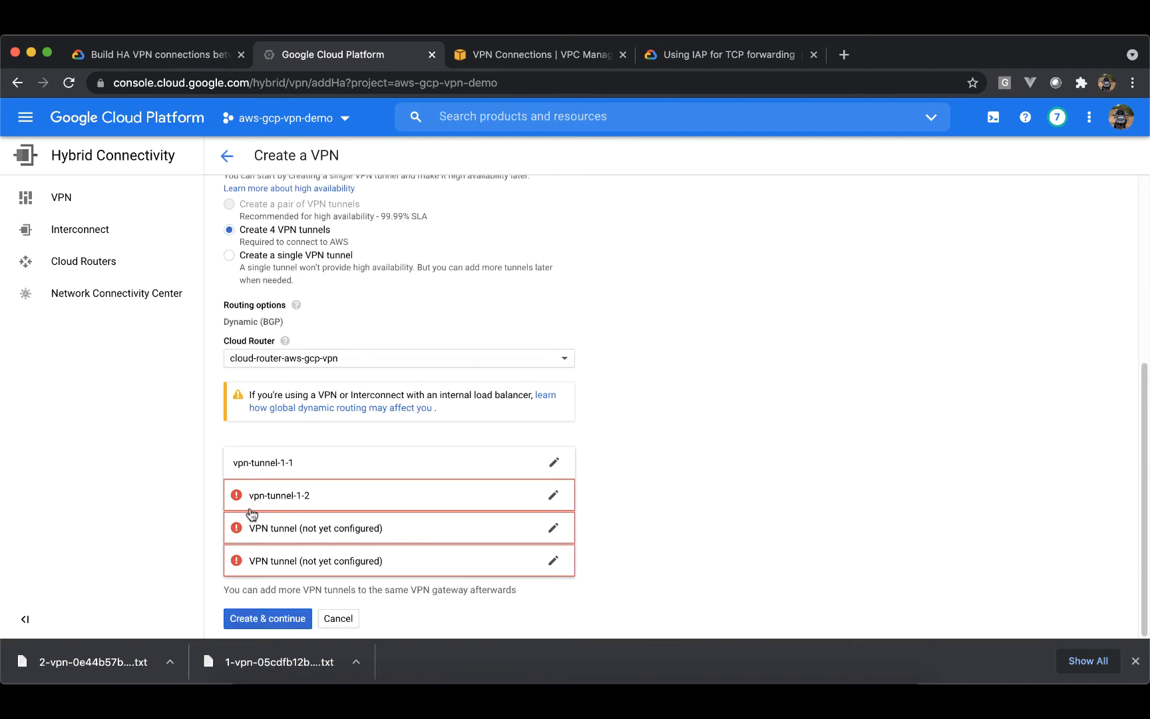
- Reopen vpn-tunnel-1-2 and copy the pre-shared key of IPSec Tunnel #2 from 1-vpn-05cdfb12b25613fa7.txt
click(365, 494)
scroll(363, 495, down, 8)
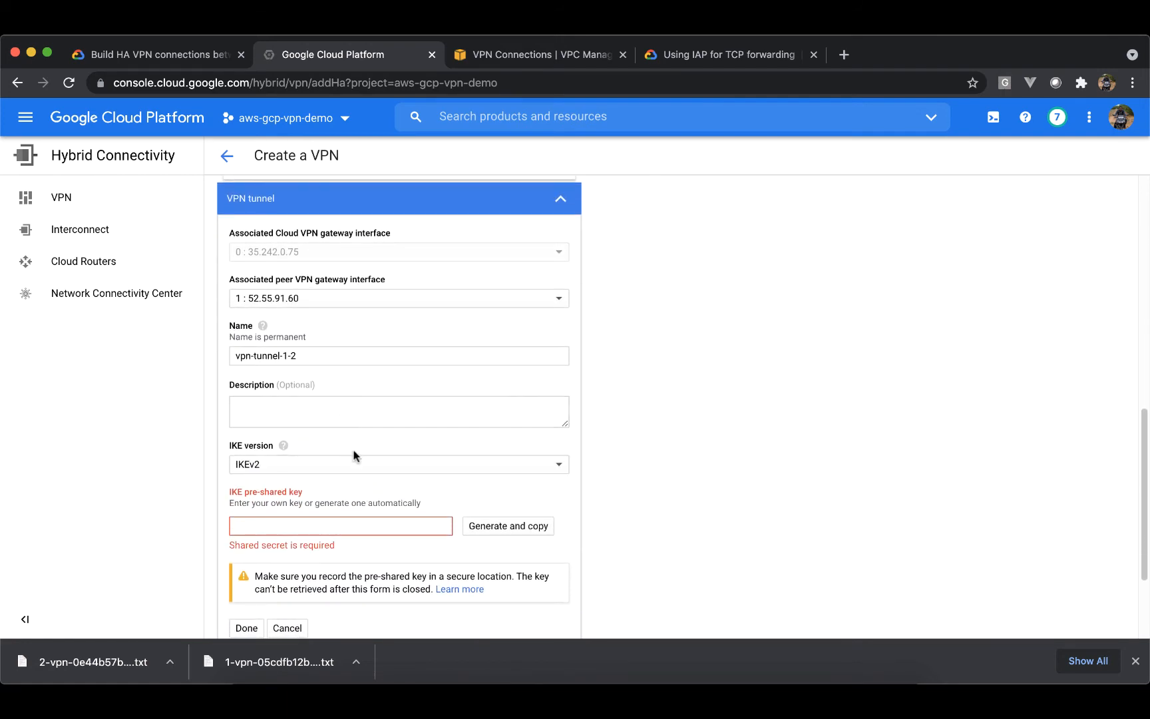
scroll(361, 440, down, 3)
click(358, 436)
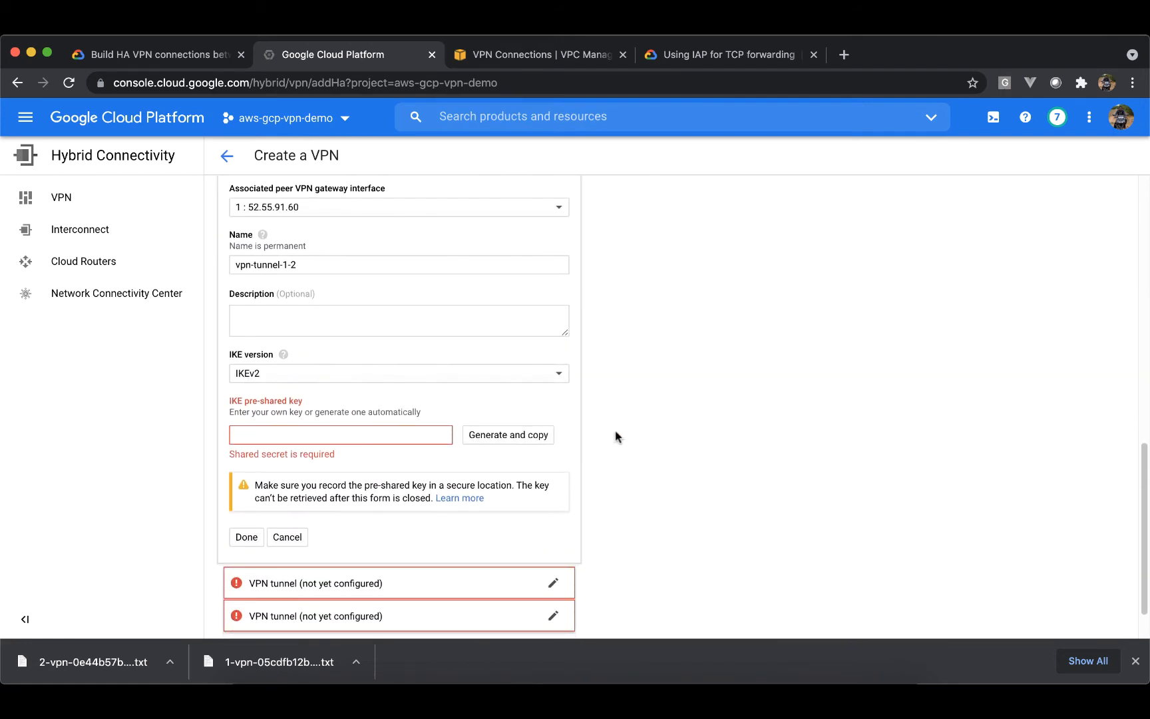
key(super+Tab)
scroll(903, 265, down, 5)
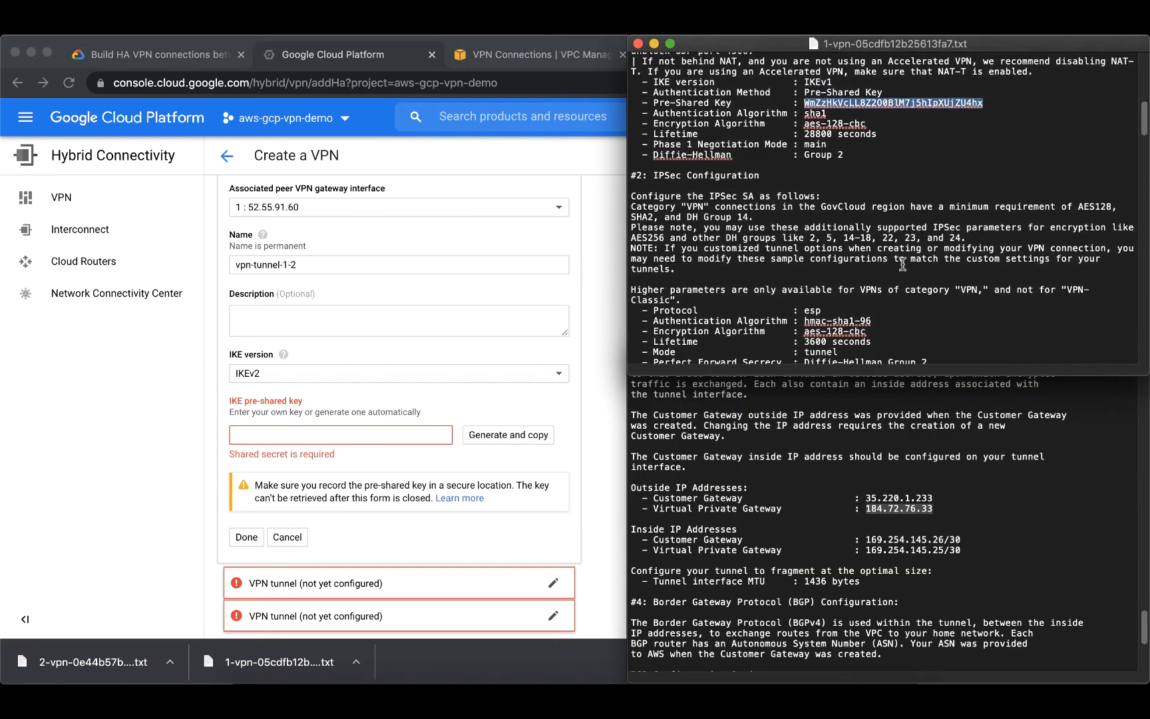
scroll(903, 264, down, 10)
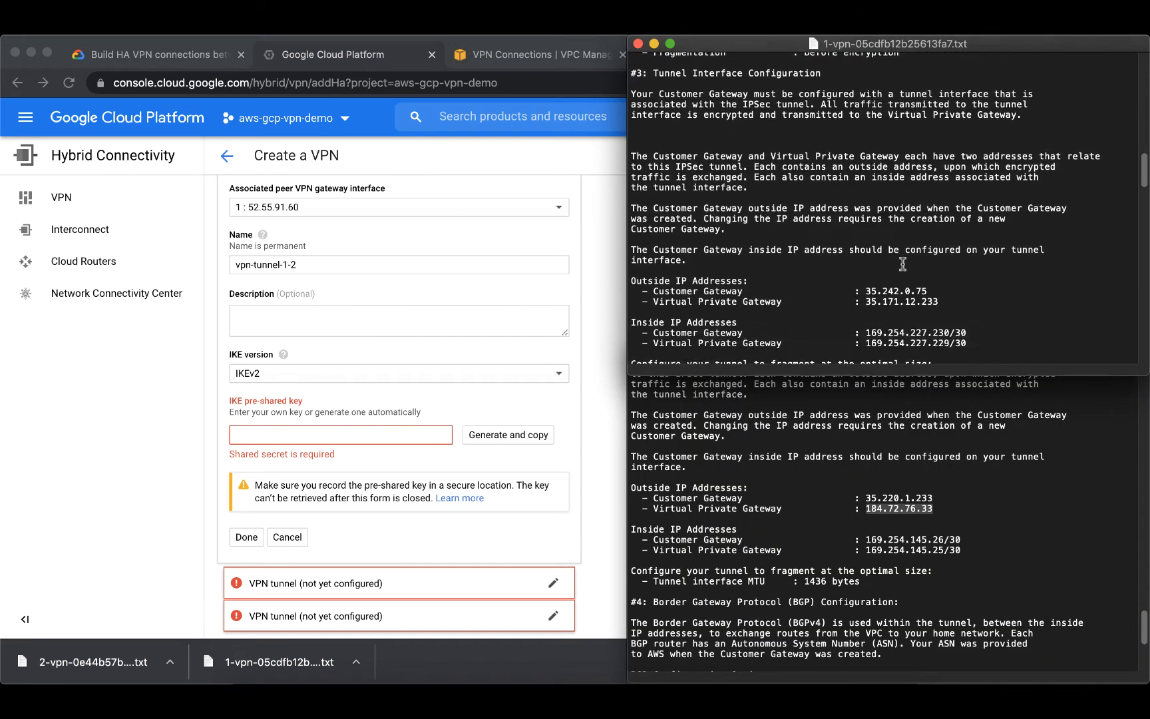
scroll(903, 264, down, 5)
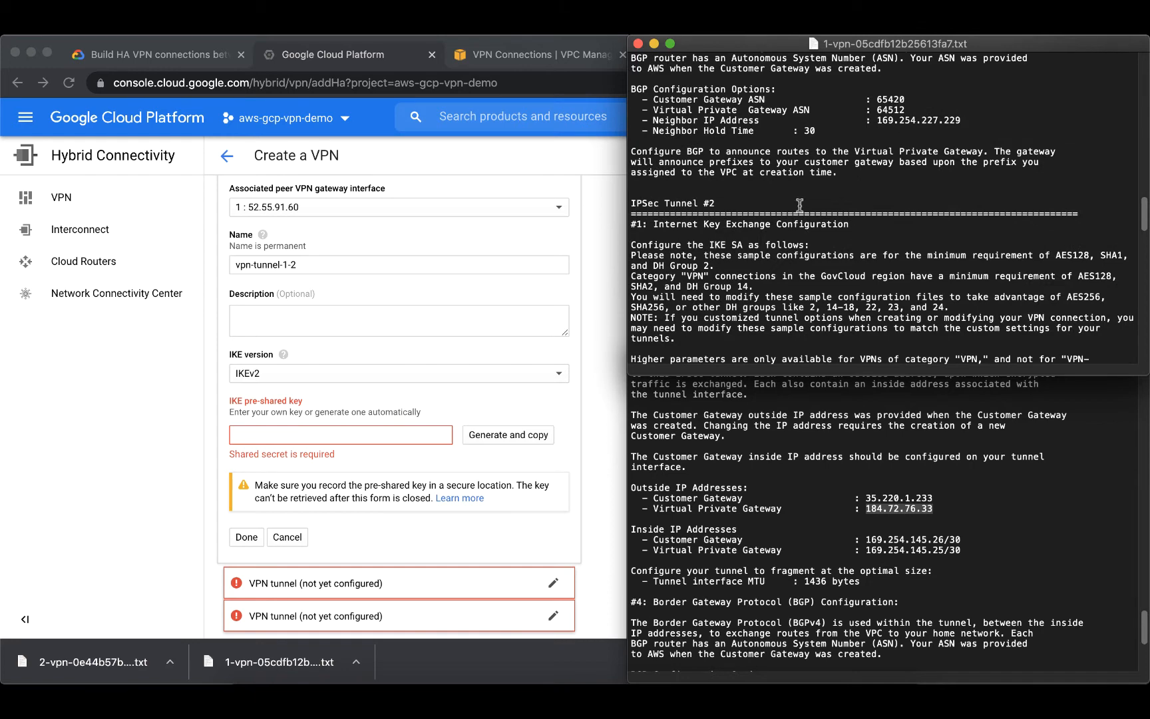
click(801, 204)
scroll(839, 261, down, 6)
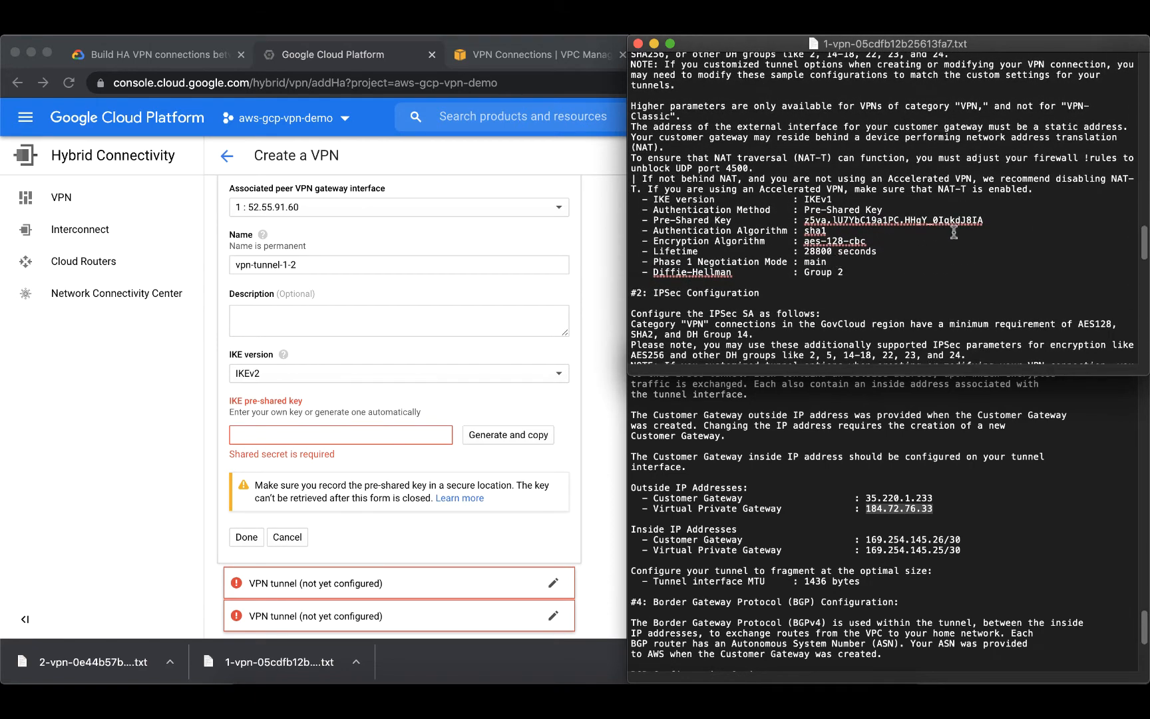
click(993, 217)
double_click(893, 220)
key(super+c)
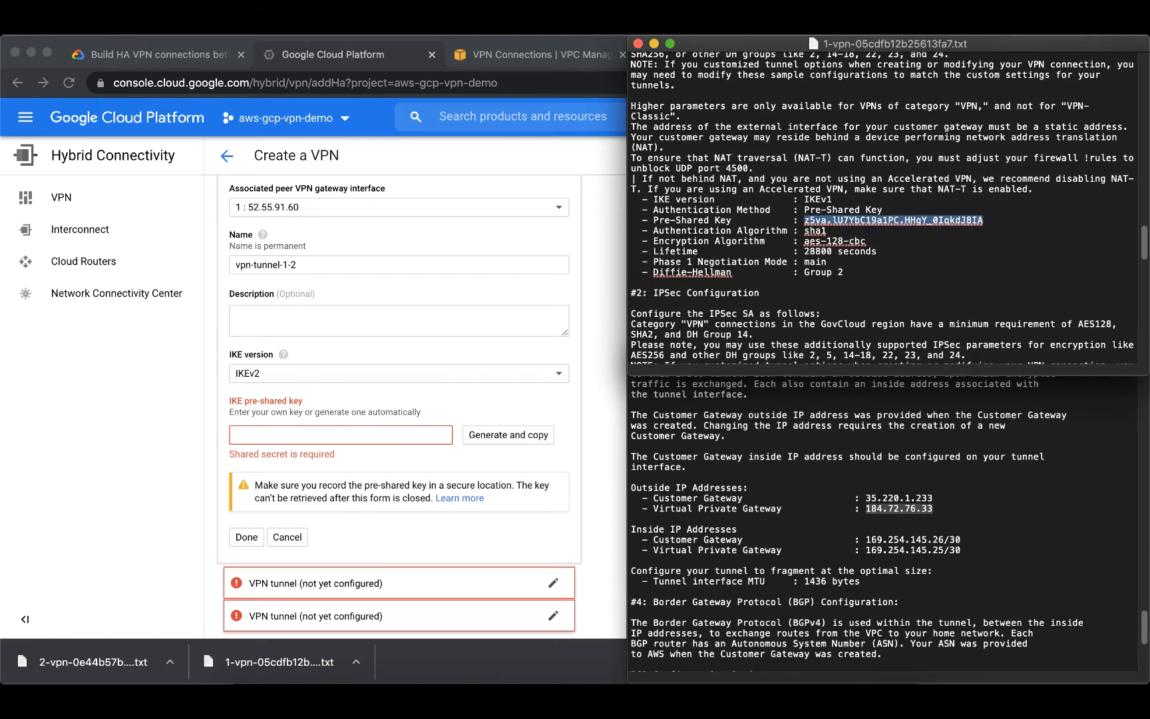
- Paste the copied key as the IKE pre-shared key of vpn-tunnel-1-2 and finish that tunnel's configuration
click(360, 434)
key(super+v)
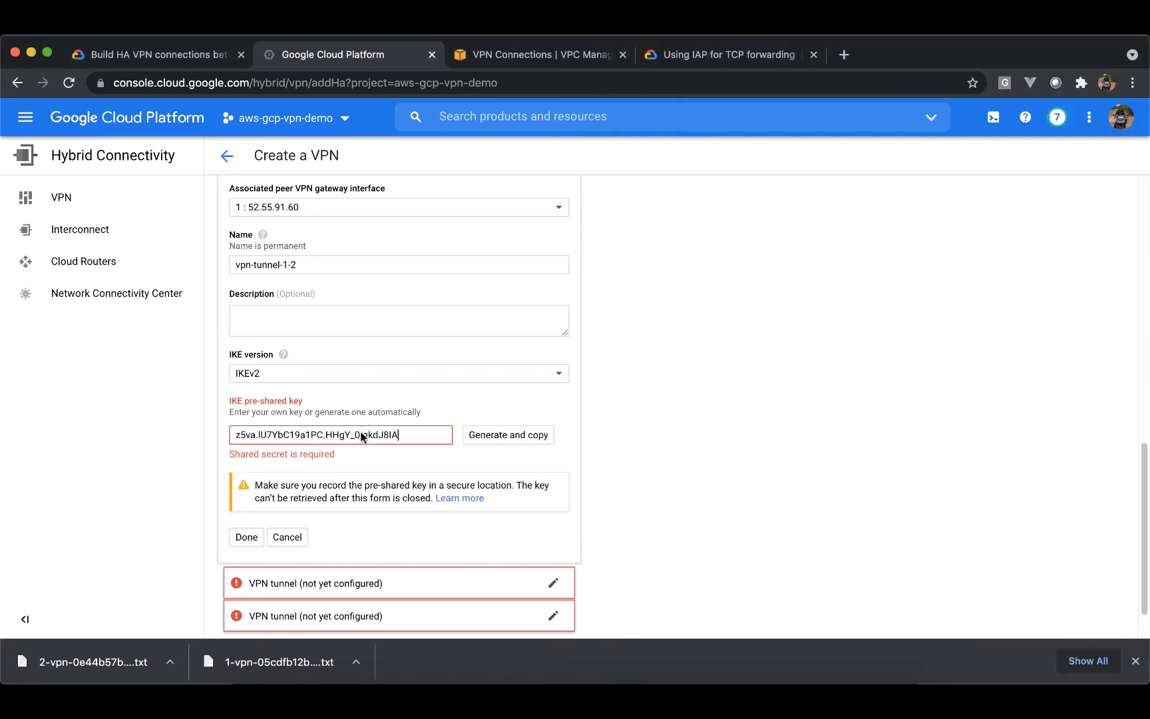
click(246, 525)
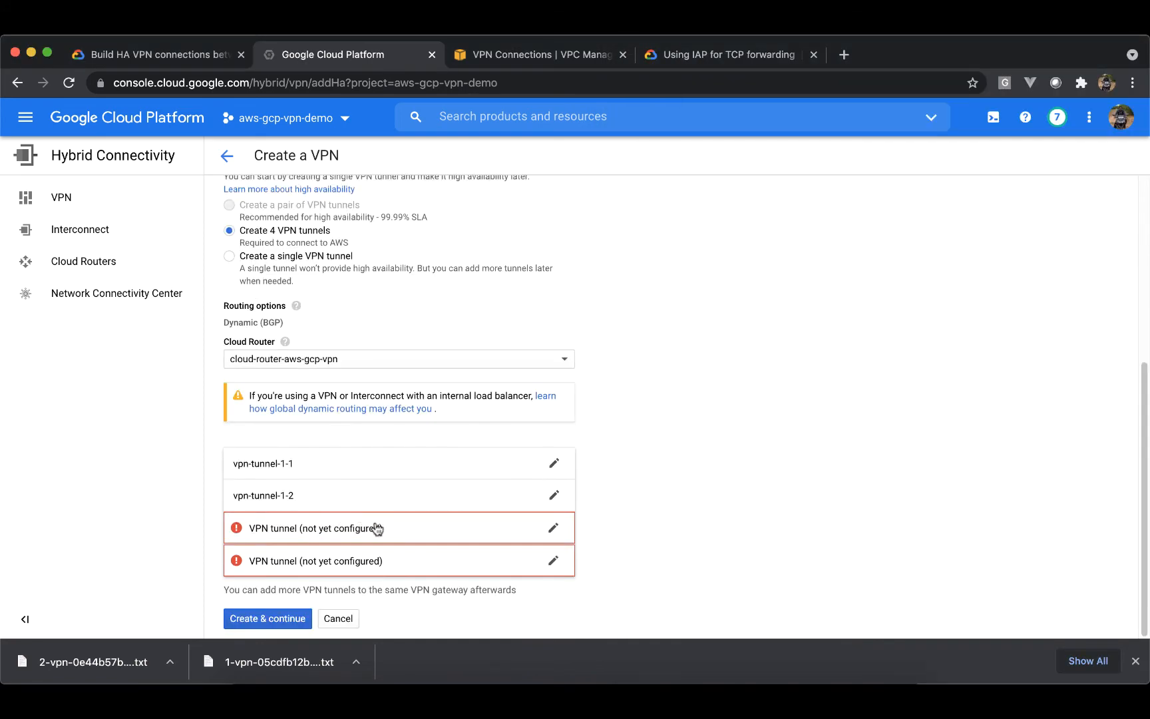
- Open the third VPN tunnel, on peer interface 2 (3.208.169.170), and name it vpn-tunnel-2-1
click(398, 530)
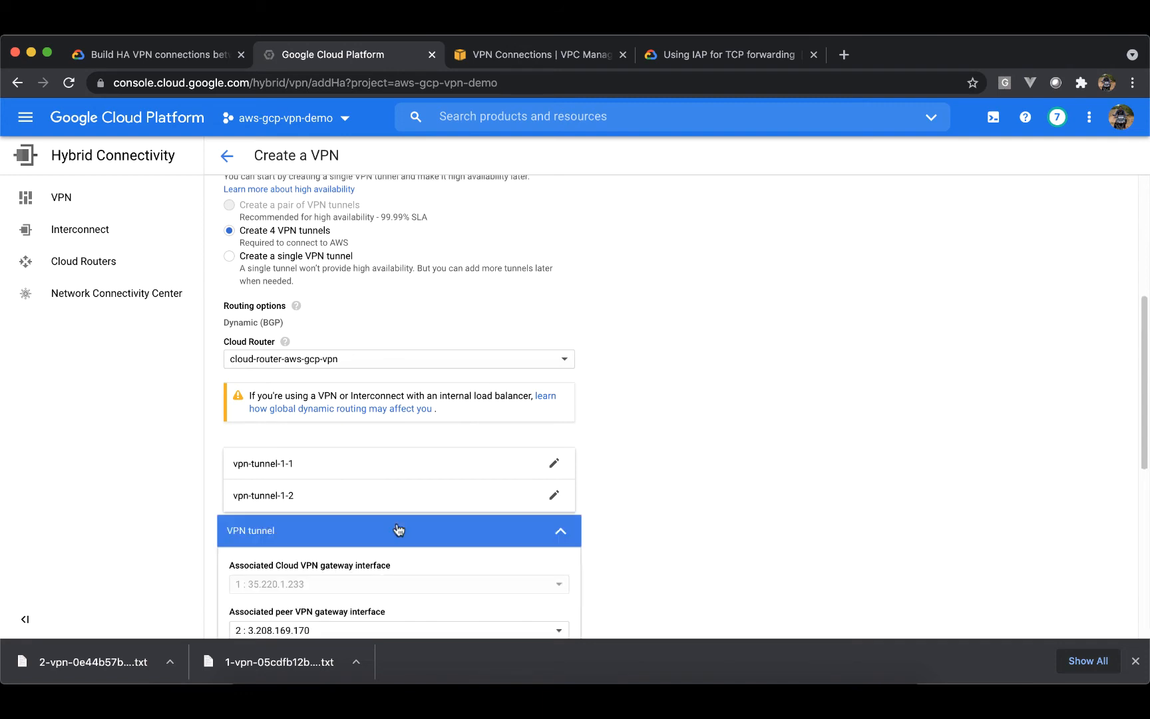
click(394, 526)
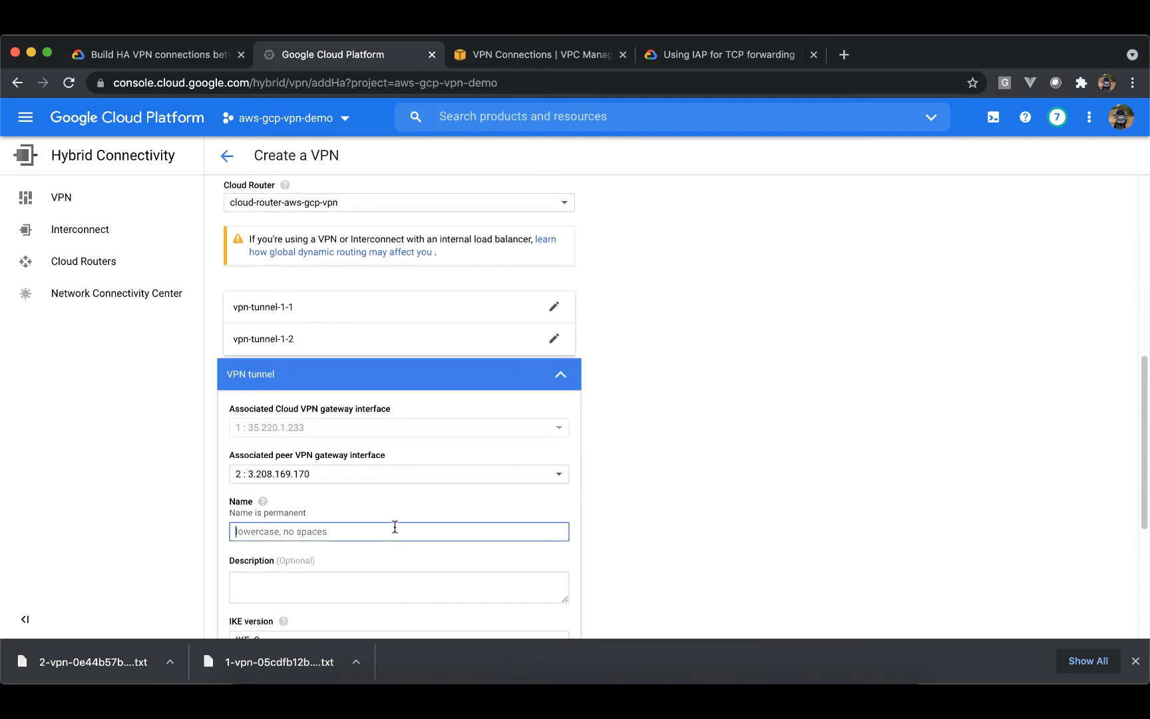
text(vpn)
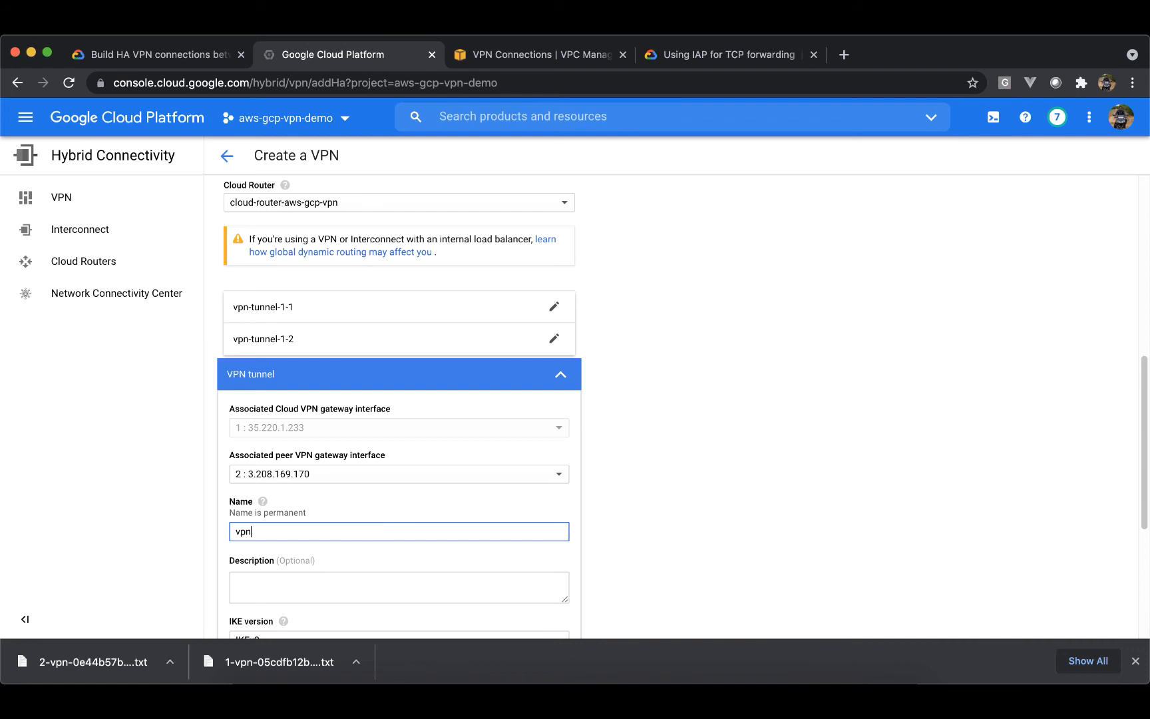
text(-tunnel-2-1)
scroll(681, 408, down, 3)
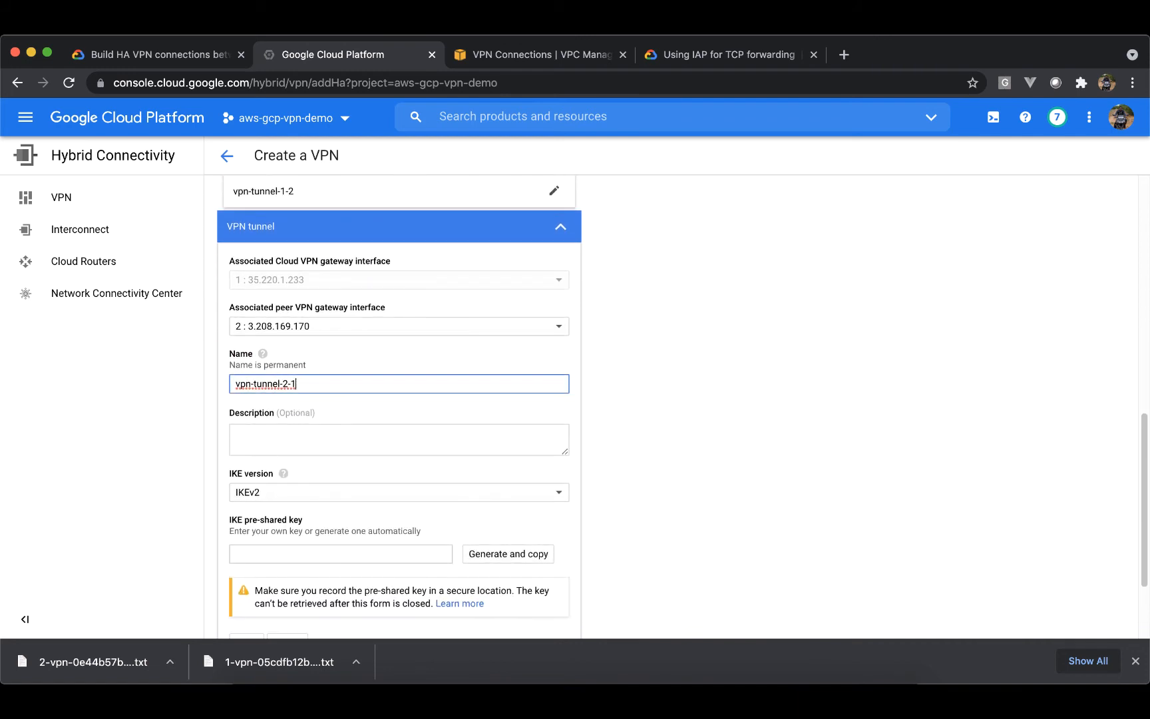
- Copy the pre-shared key of IPSec Tunnel #1 from 2-vpn-0e44b57bce672bf87.txt for vpn-tunnel-2-1
scroll(362, 515, down, 2)
click(360, 500)
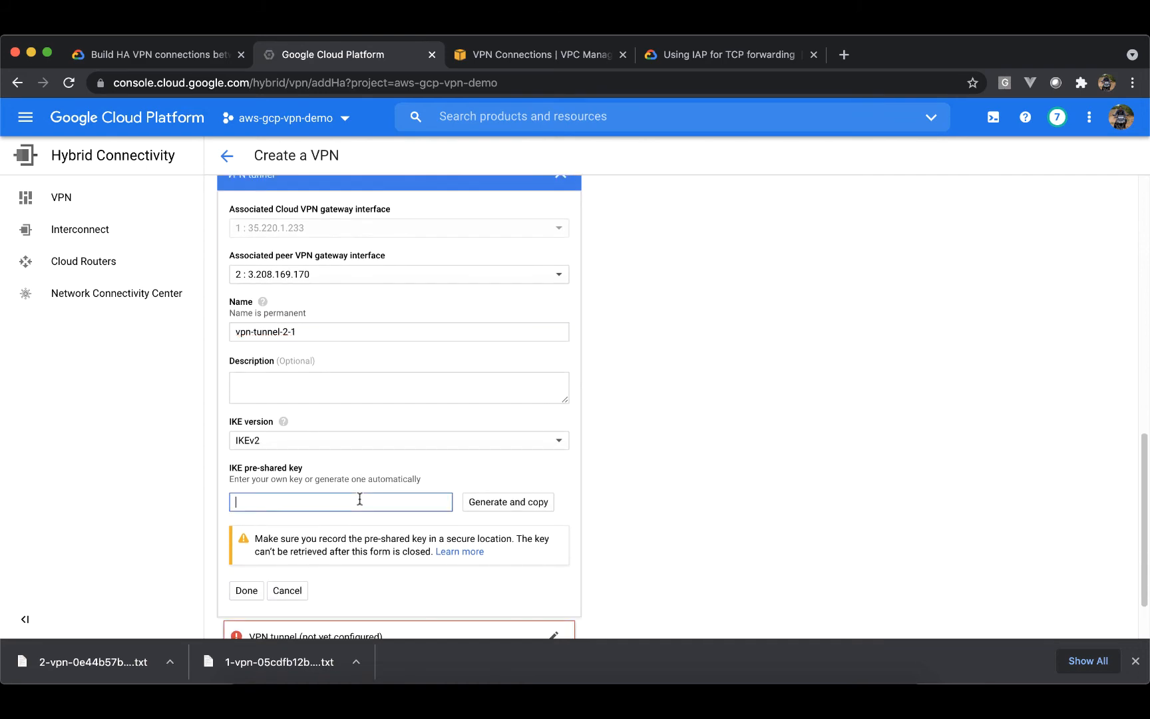
key(super+Tab)
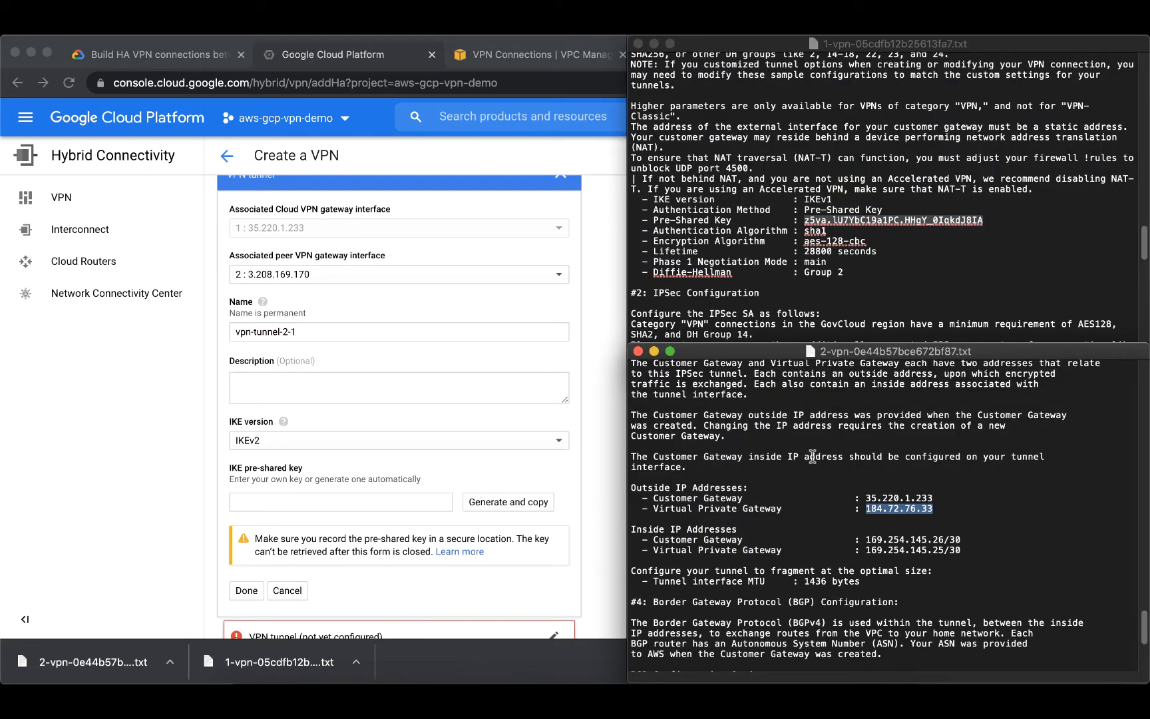
scroll(852, 454, up, 15)
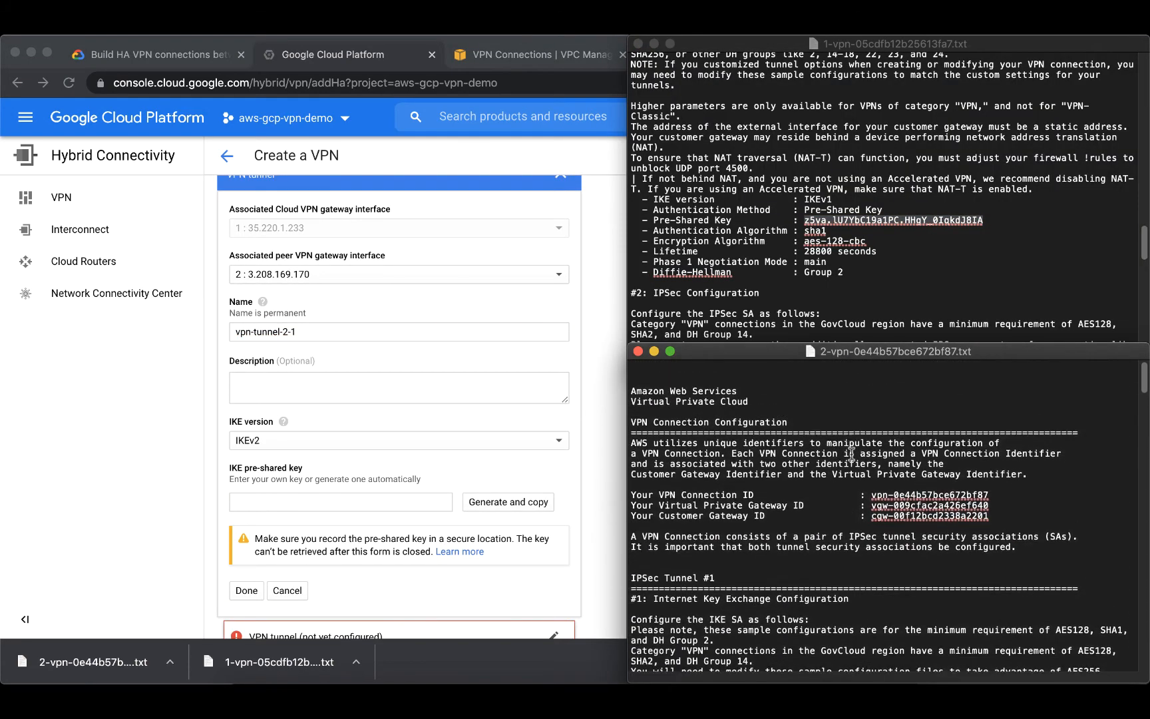
scroll(852, 454, down, 10)
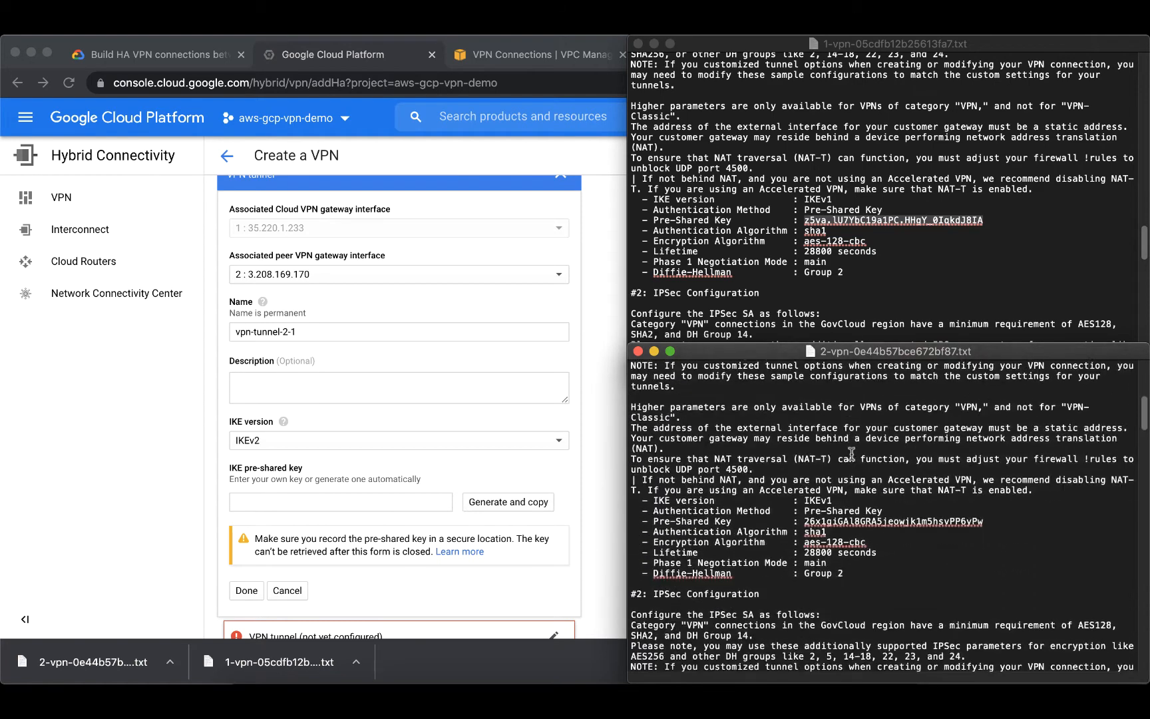
scroll(734, 468, up, 6)
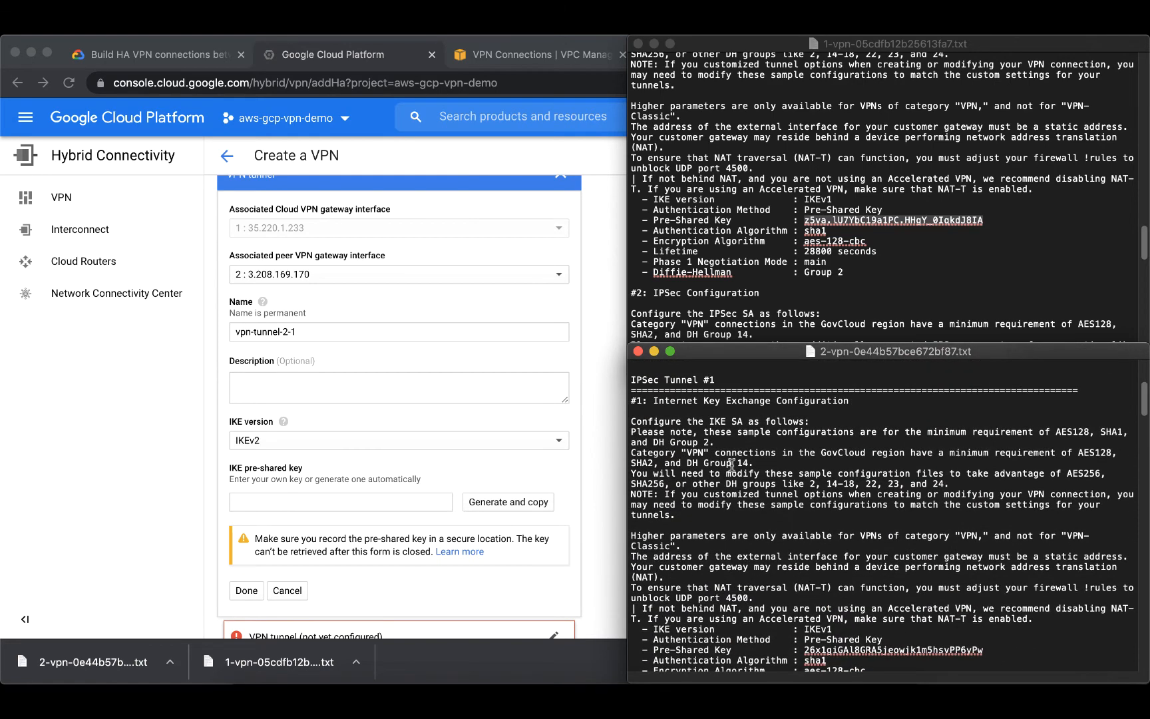
scroll(737, 468, down, 5)
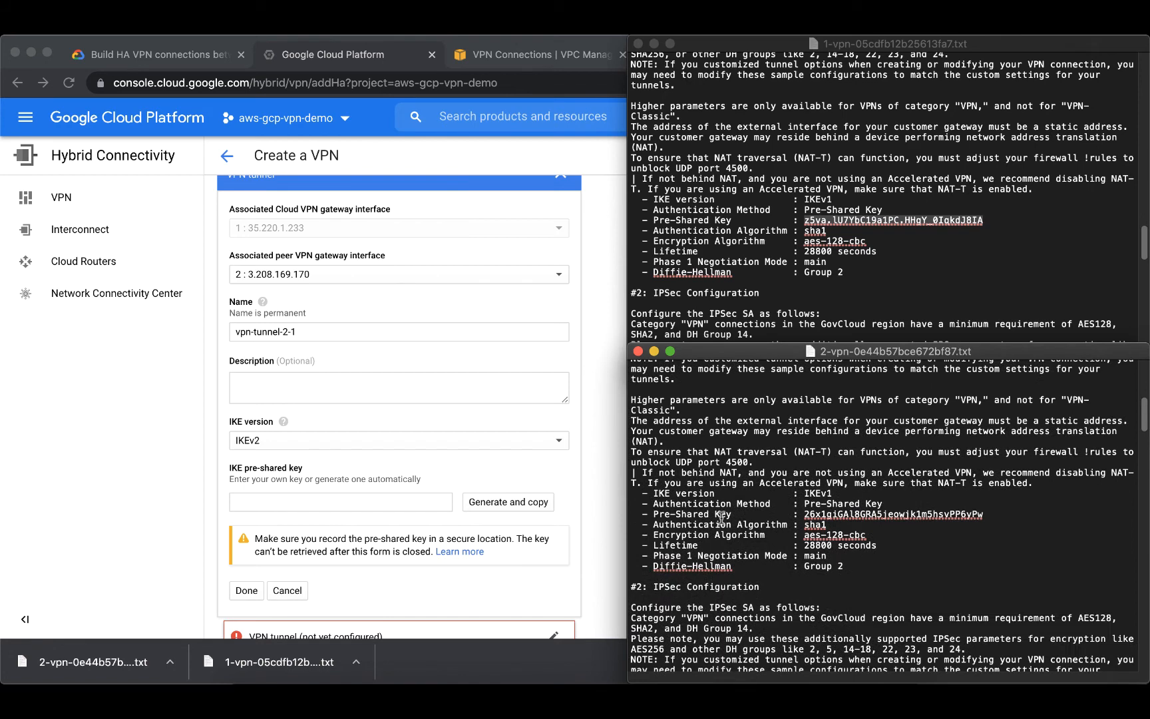
double_click(827, 514)
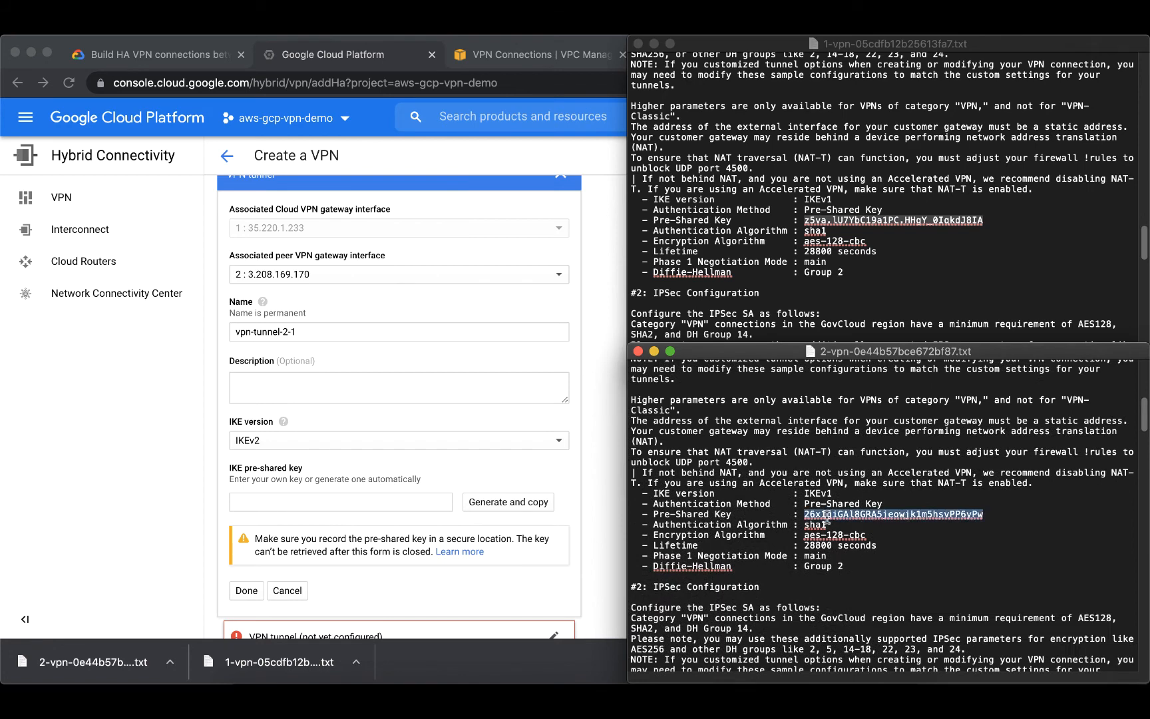
- Paste the copied key as the IKE pre-shared key of vpn-tunnel-2-1 and finish that tunnel's configuration
click(404, 501)
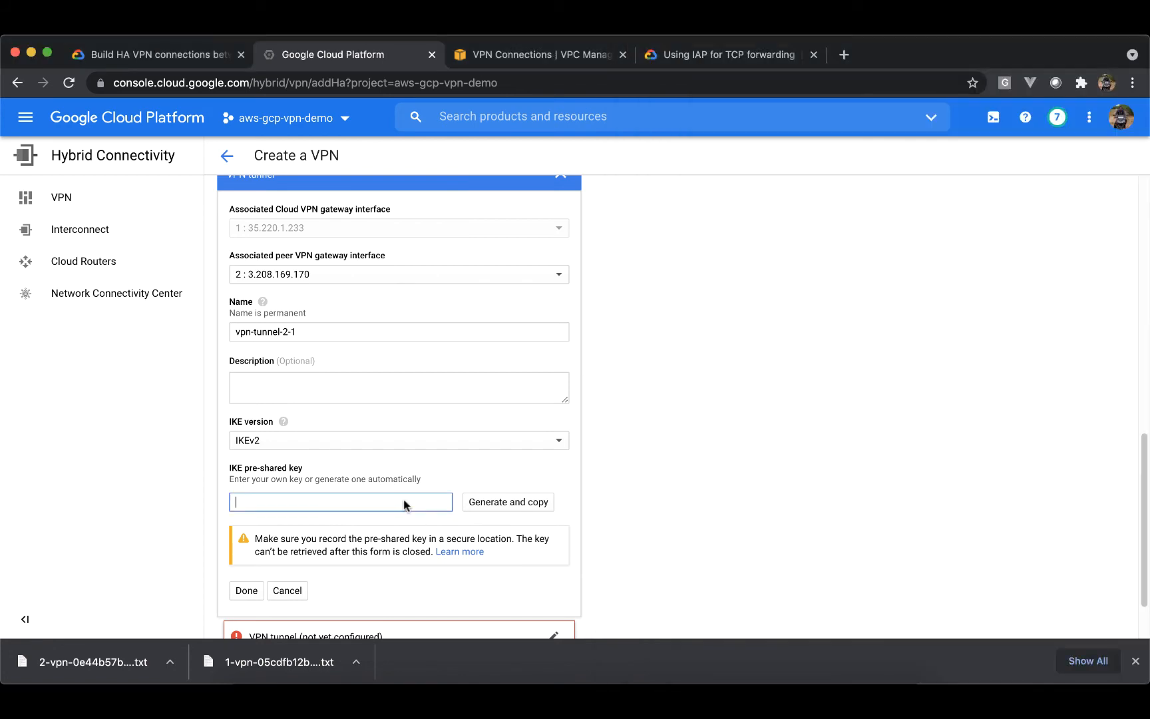
key(super+v)
click(245, 590)
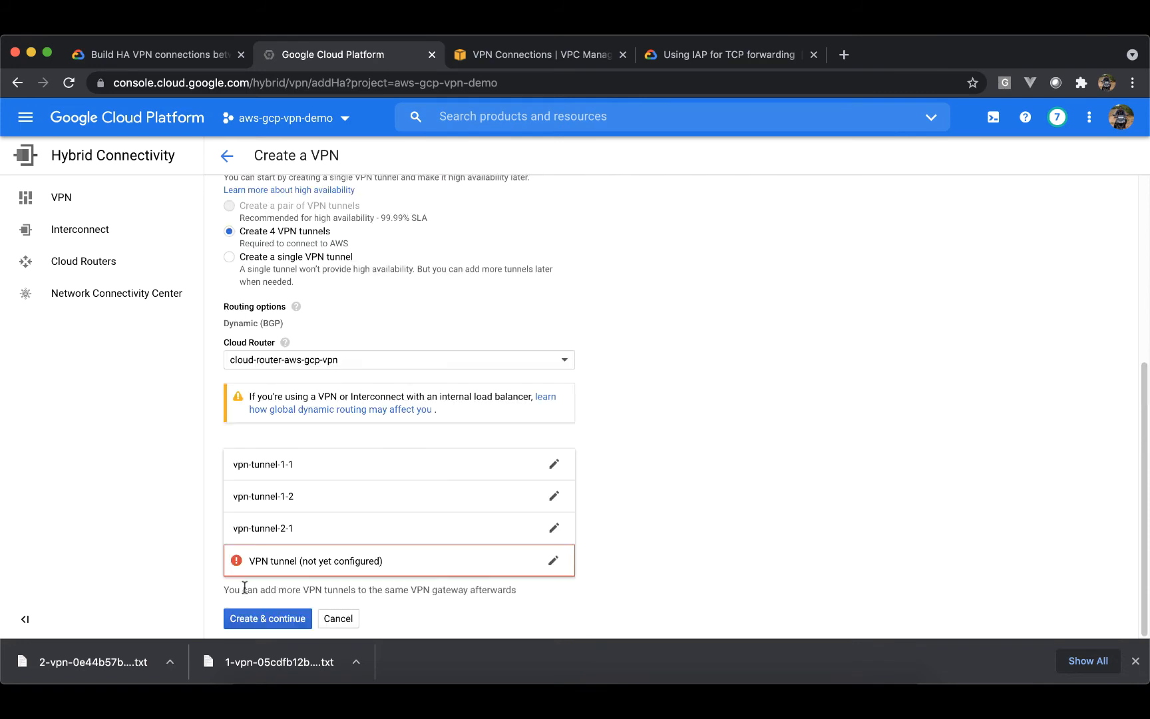
- Open the fourth VPN tunnel, on peer interface 3 (184.72.76.33), and name it vpn-tunnel-2-2
click(364, 563)
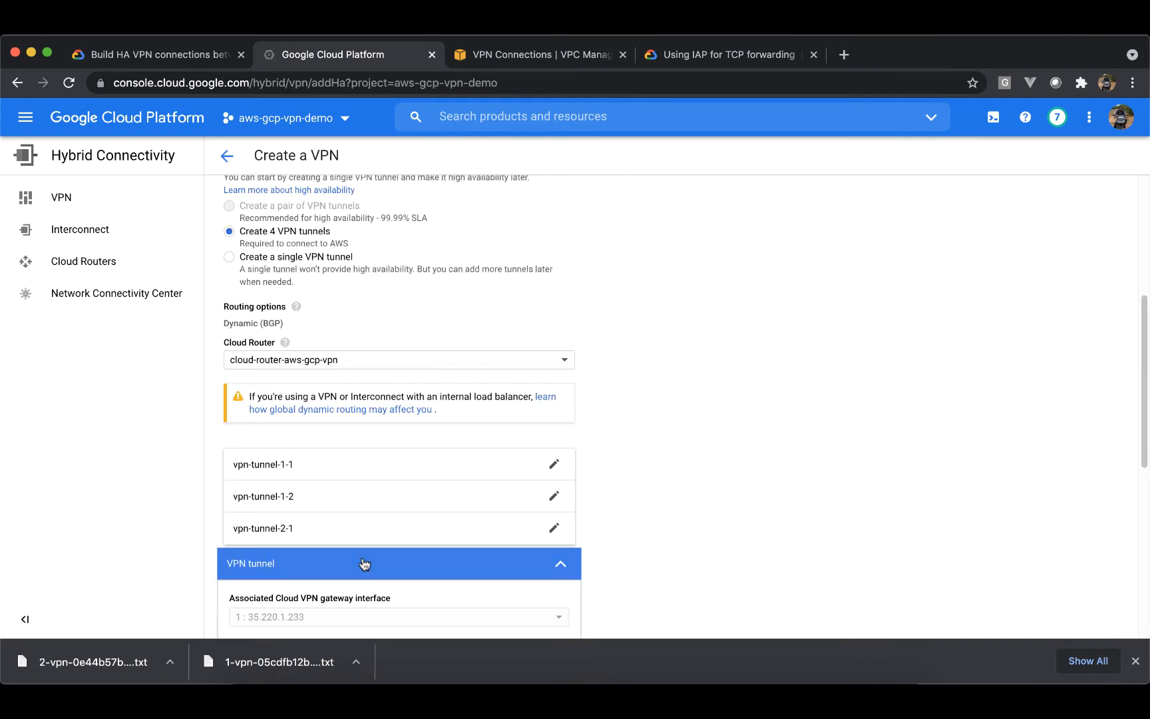
scroll(362, 563, down, 5)
click(355, 452)
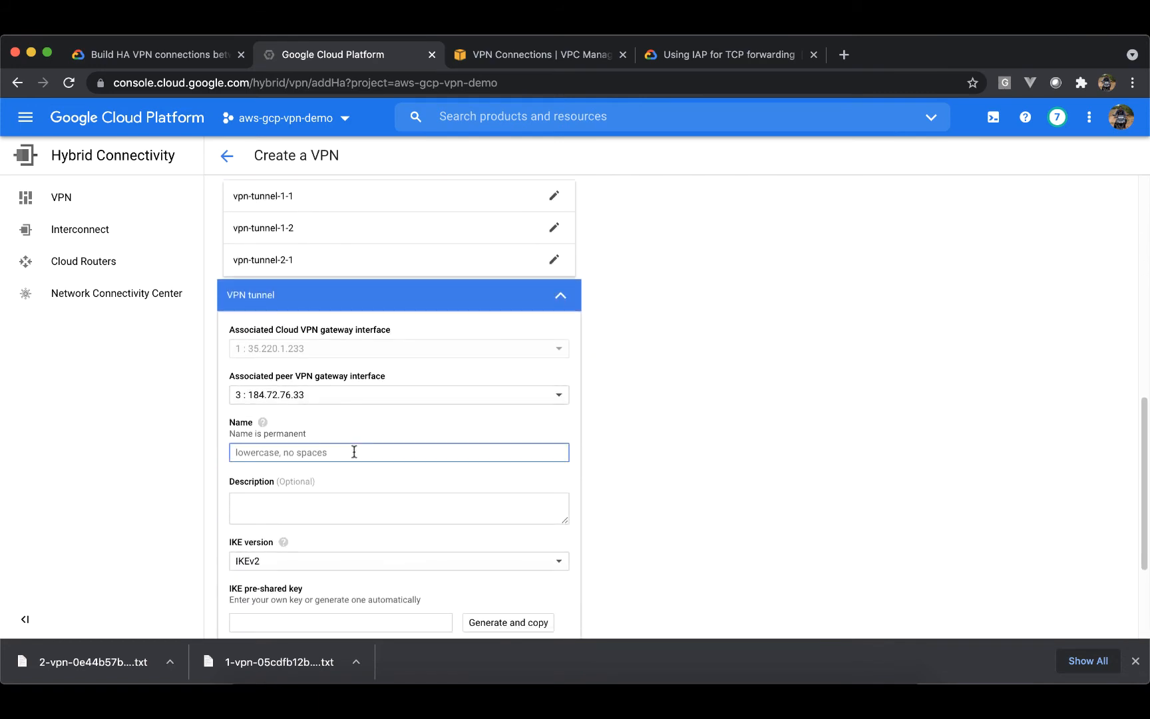
text(vpn-tunnel-2-2)
scroll(400, 400, down, 3)
- Copy the pre-shared key of IPSec Tunnel #2 from 2-vpn-0e44b57bce672bf87.txt for vpn-tunnel-2-2
click(313, 516)
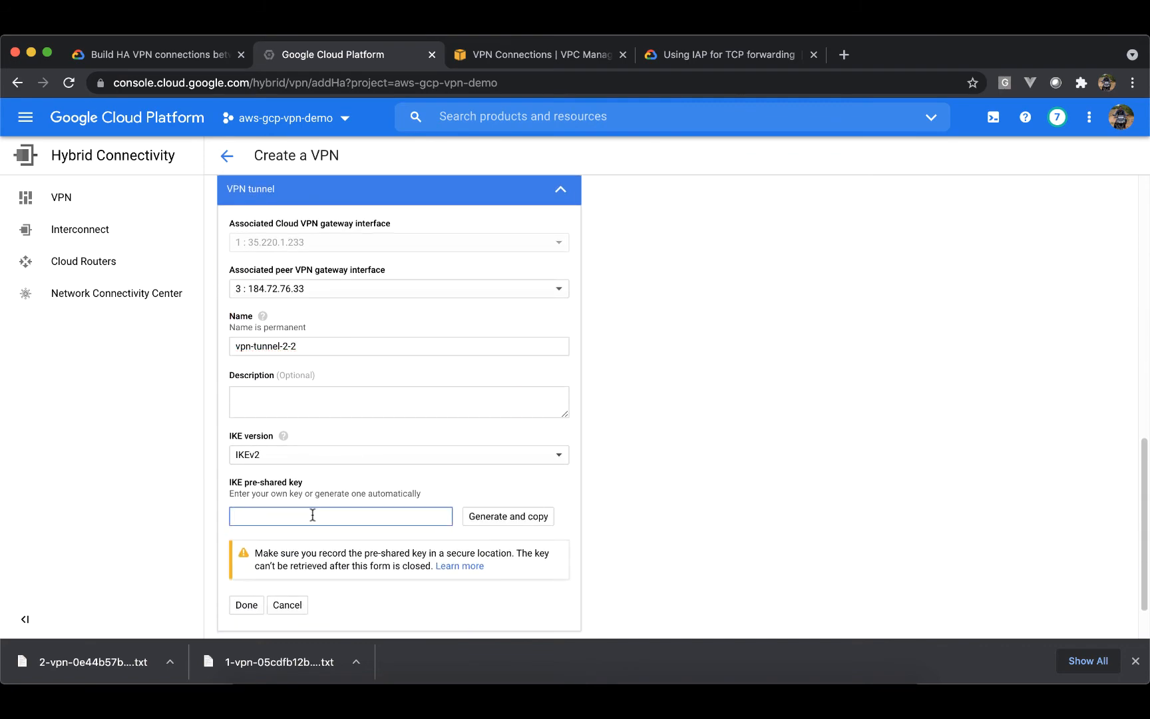
key(super+Tab)
double_click(815, 461)
scroll(816, 454, down, 10)
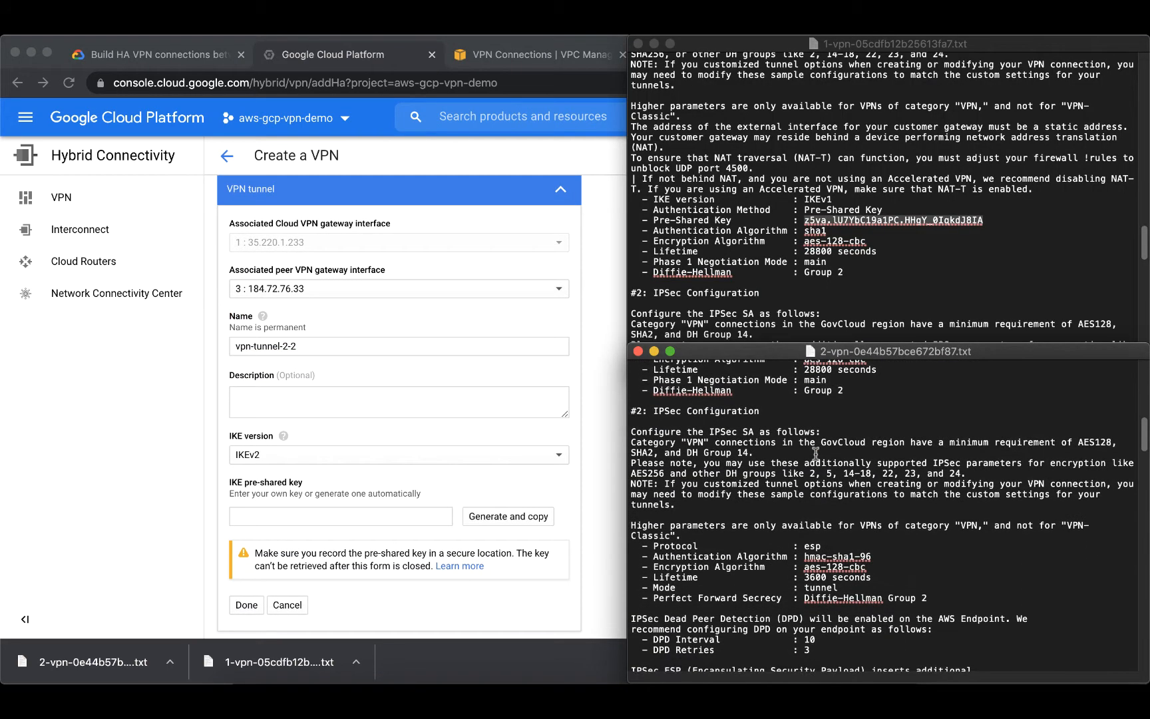
scroll(816, 454, down, 15)
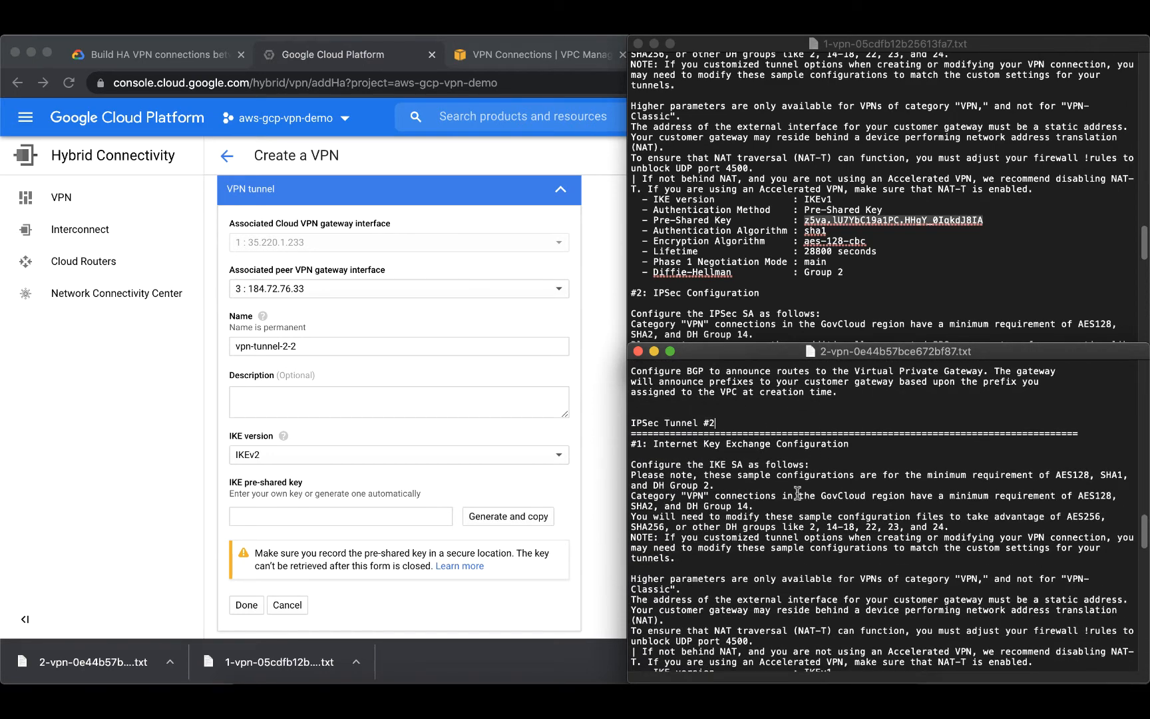
scroll(798, 493, down, 8)
scroll(797, 493, down, 1)
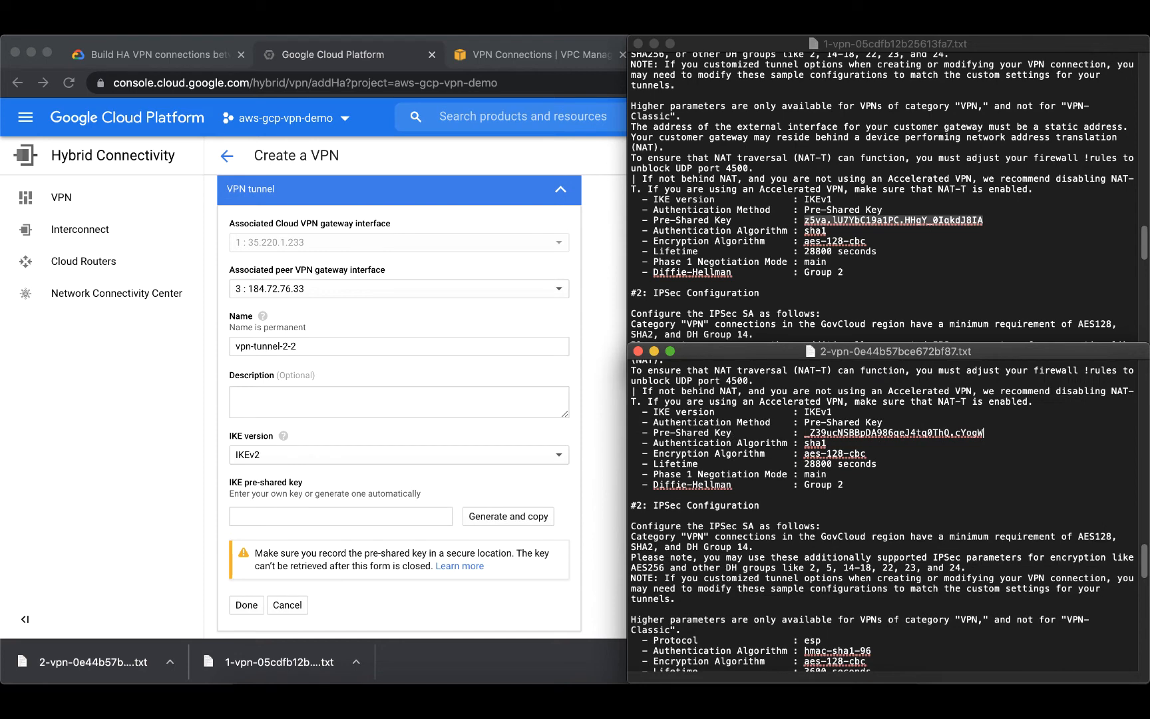
drag(984, 433, 804, 433)
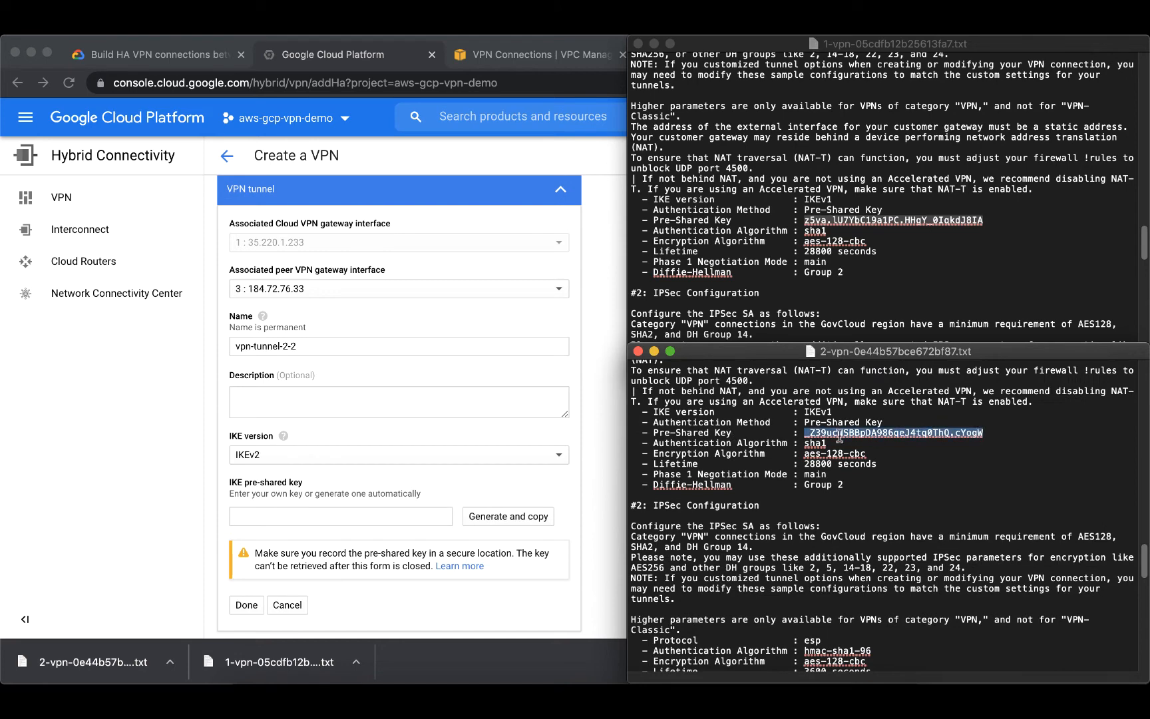
- Paste the copied key as the IKE pre-shared key of vpn-tunnel-2-2 and create the four VPN tunnels
click(305, 514)
key(super+v)
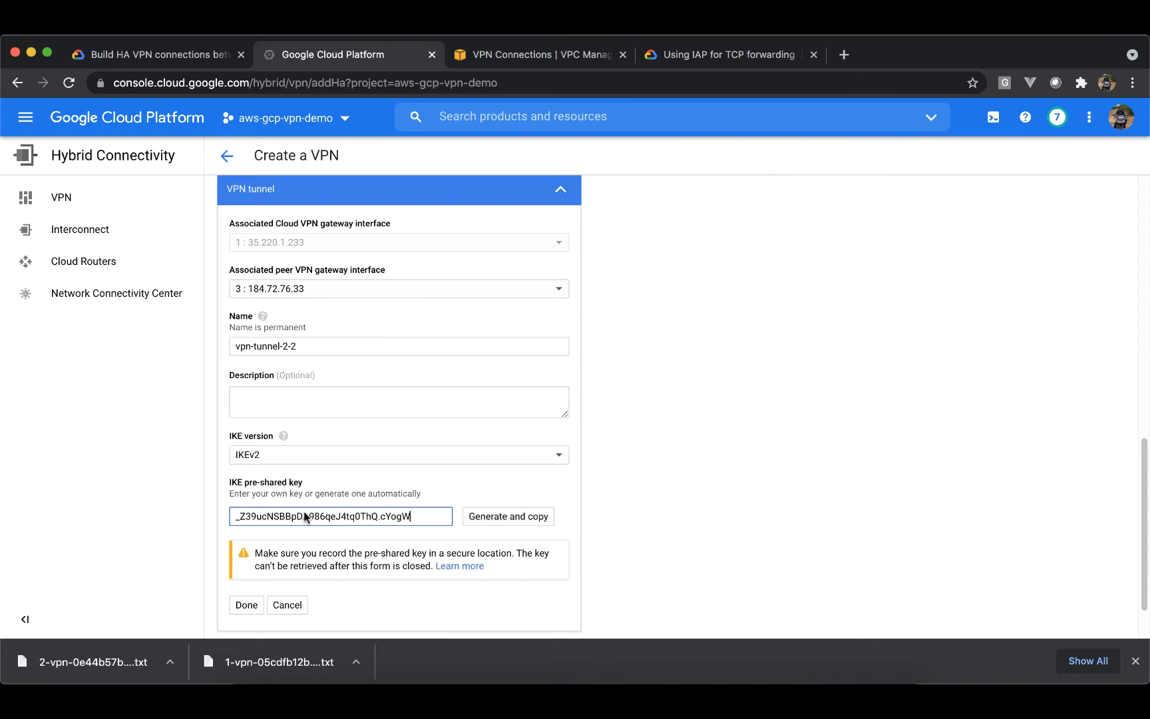
click(246, 604)
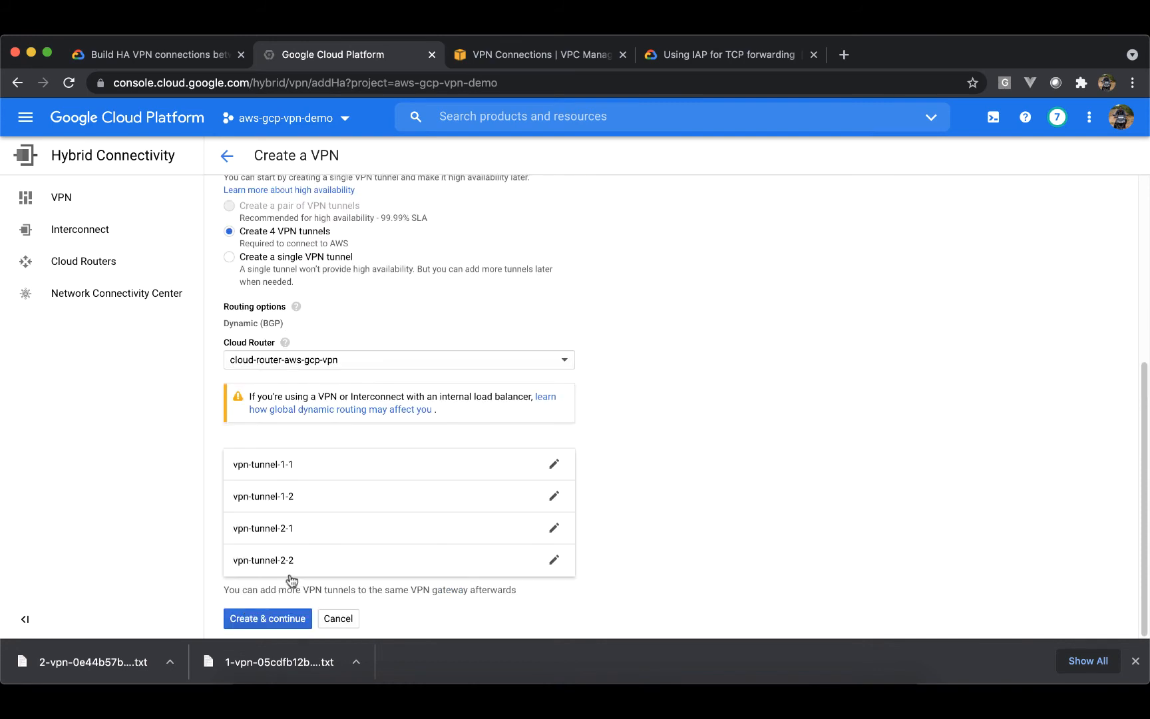
click(278, 621)
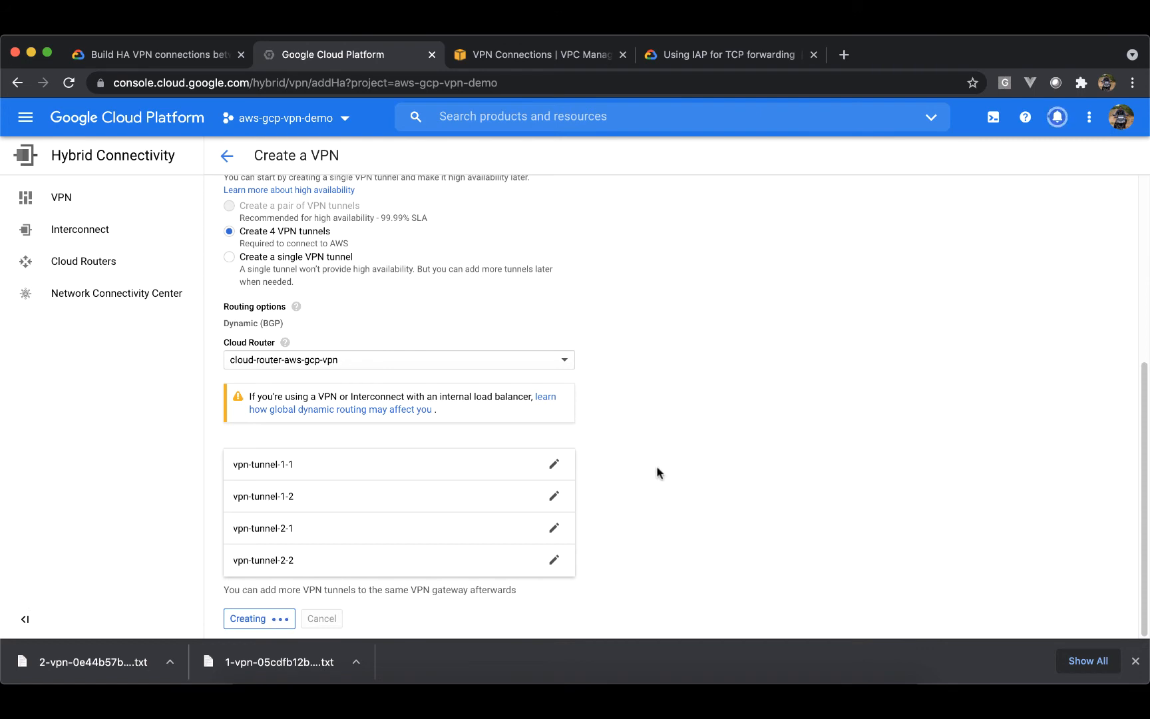
click(1135, 662)
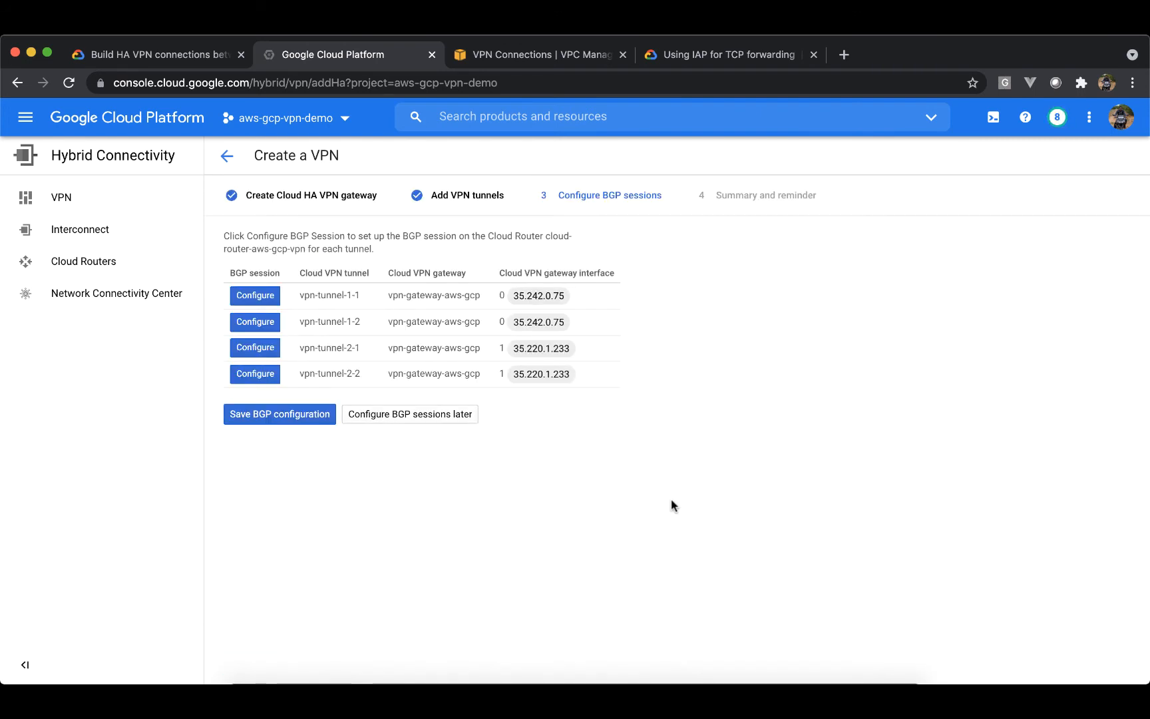
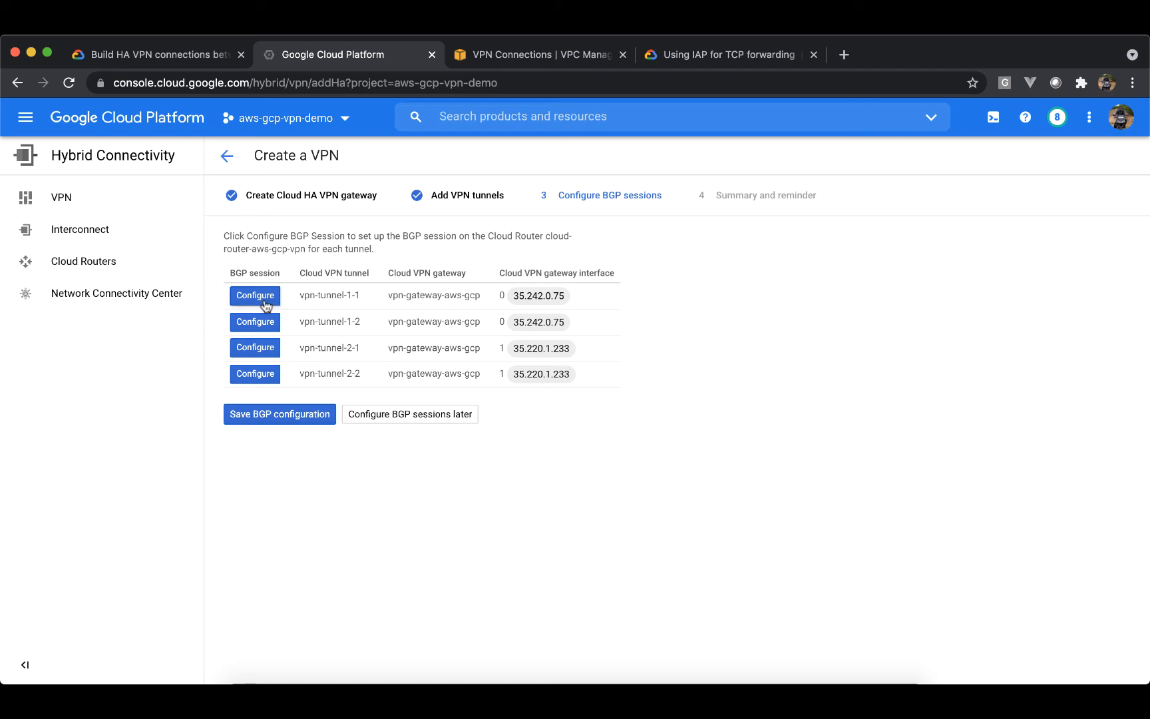
- Start configuring the BGP session for vpn-tunnel-1-1 and name it bgp-tunnel-1-1
click(265, 302)
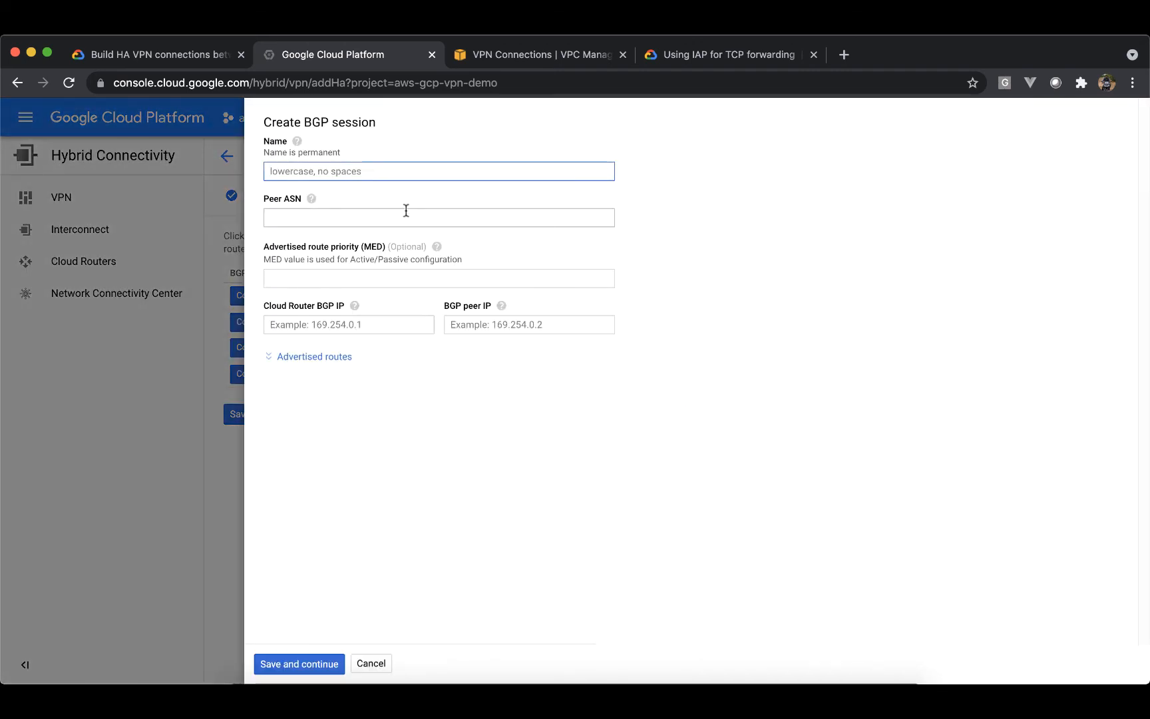
text(g)
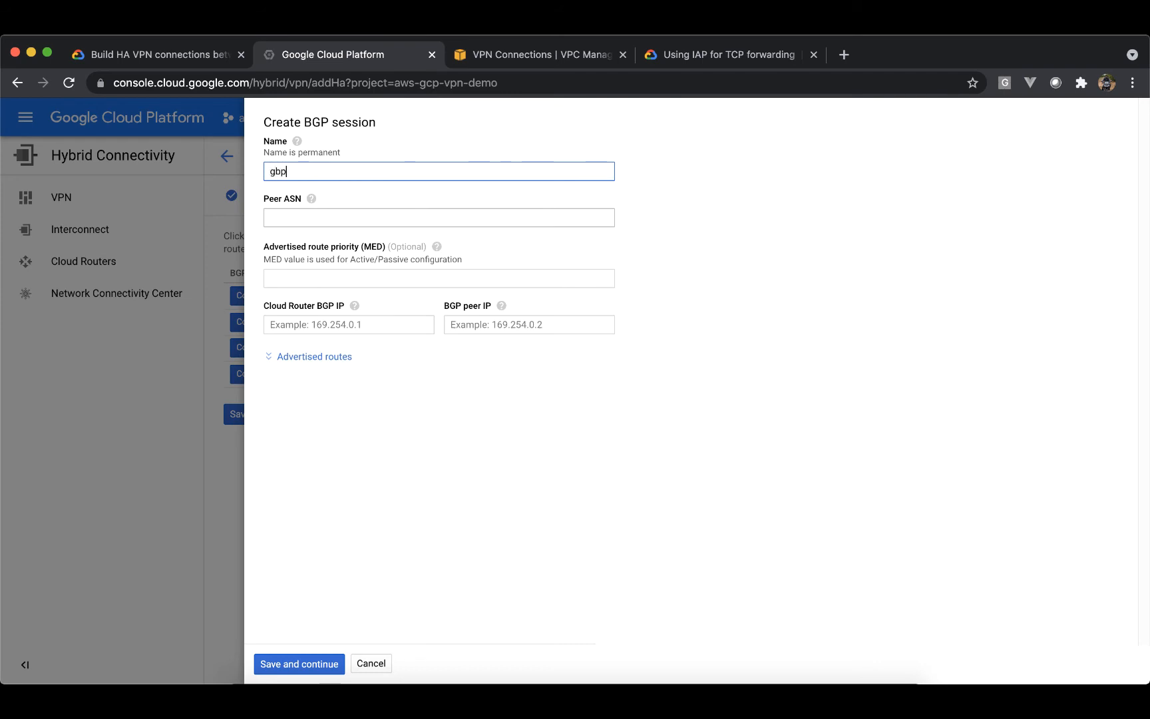
text(bp)
key(BackSpace)
key(BackSpace)
key(BackSpace)
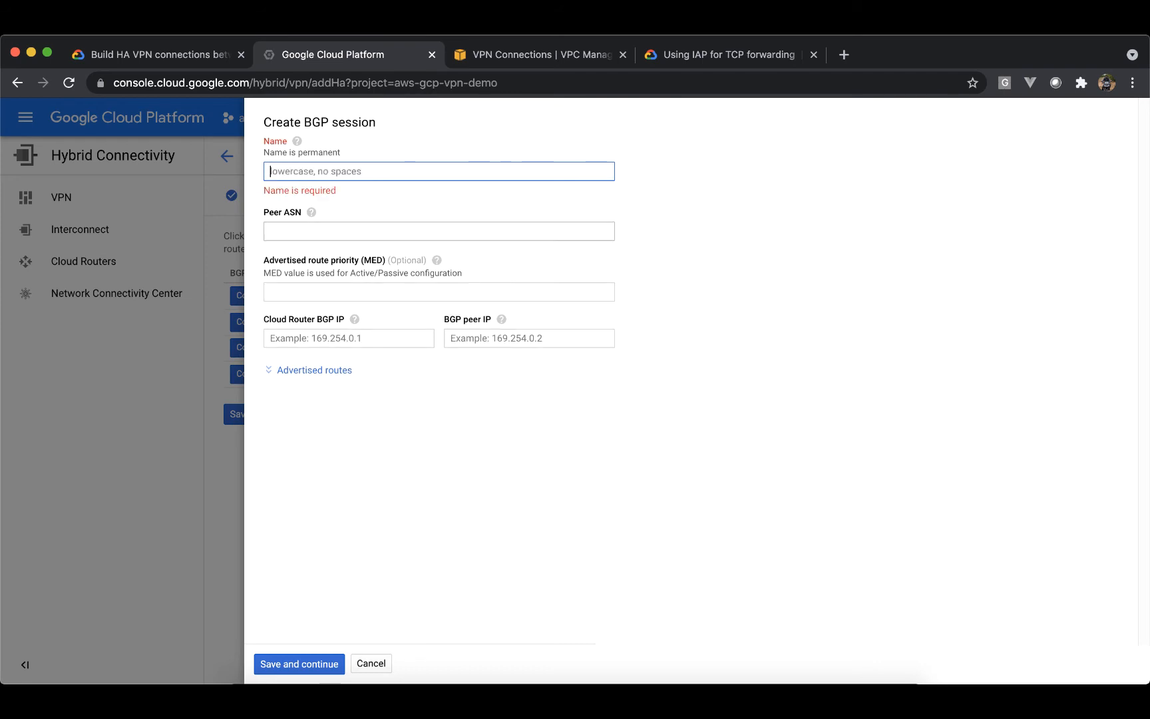
text(bgp-)
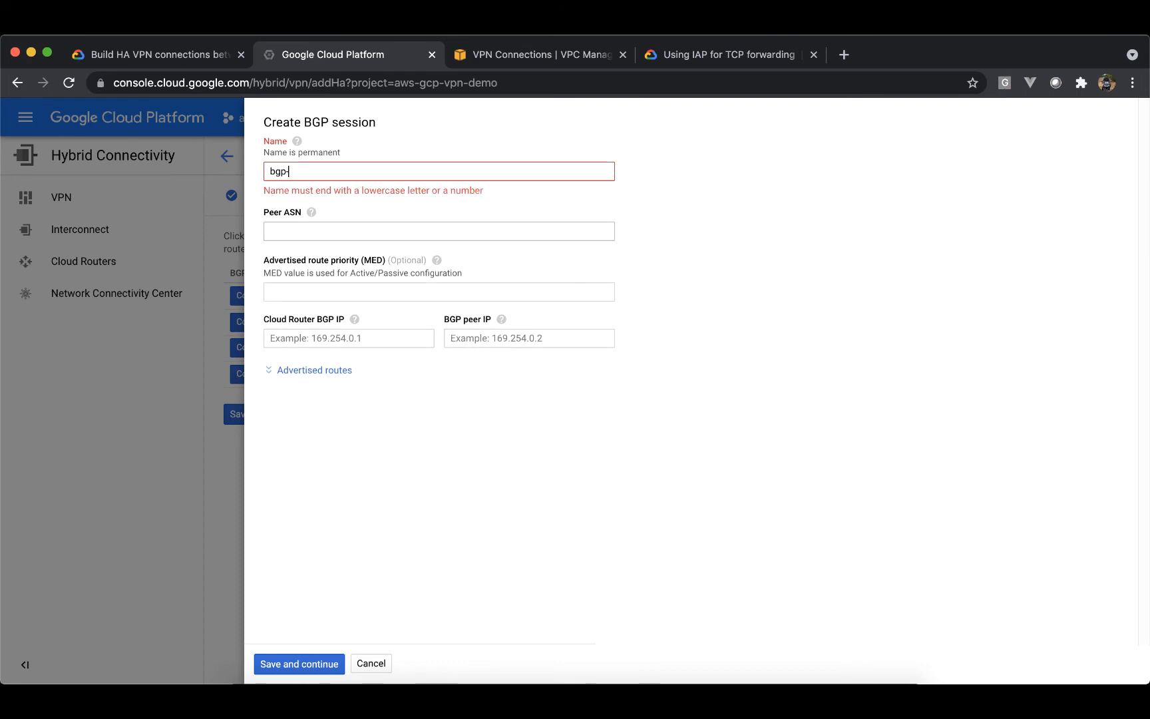
text(tunnel-1-1)
key(Tab)
key(Tab)
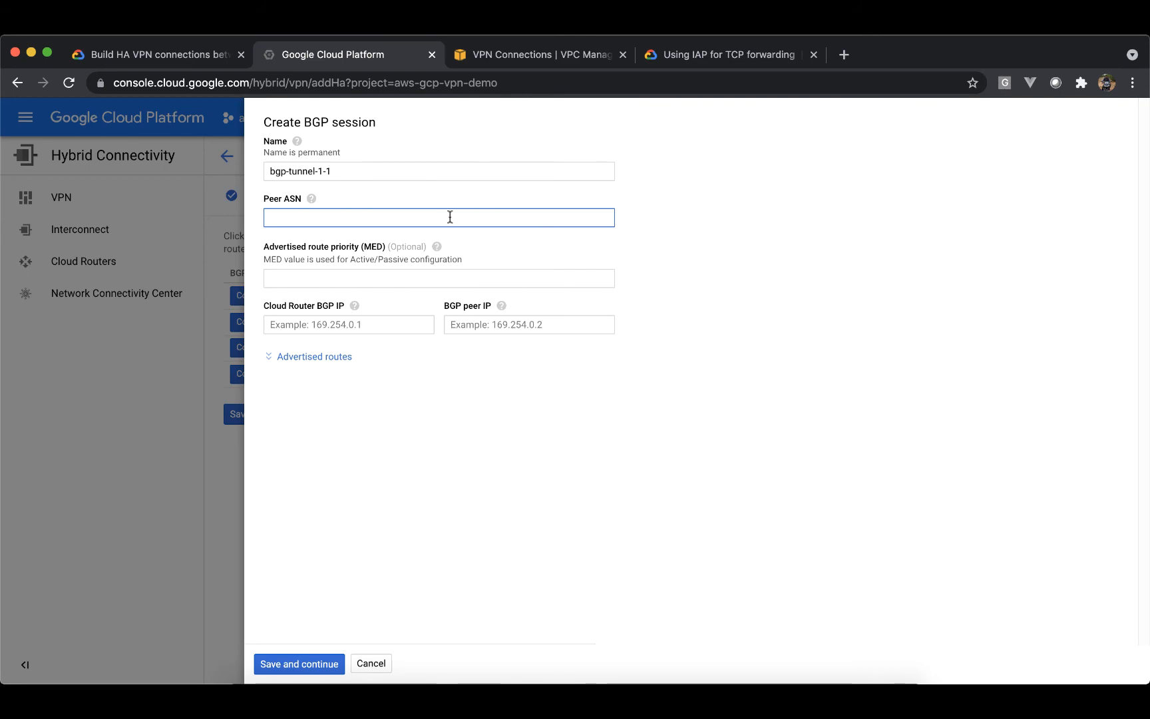
- Copy the Amazon-side ASN 64512 of virtual private gateway vpg-aws-gcp in AWS and paste it as the BGP session's Peer ASN
click(515, 56)
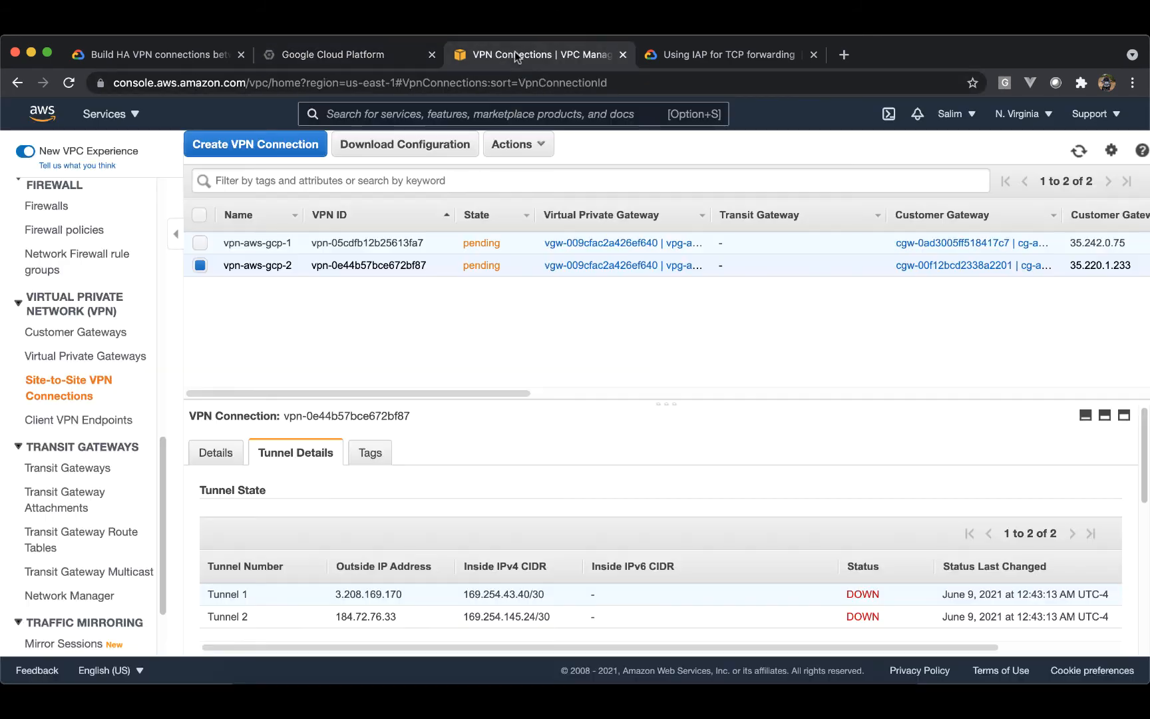
click(82, 357)
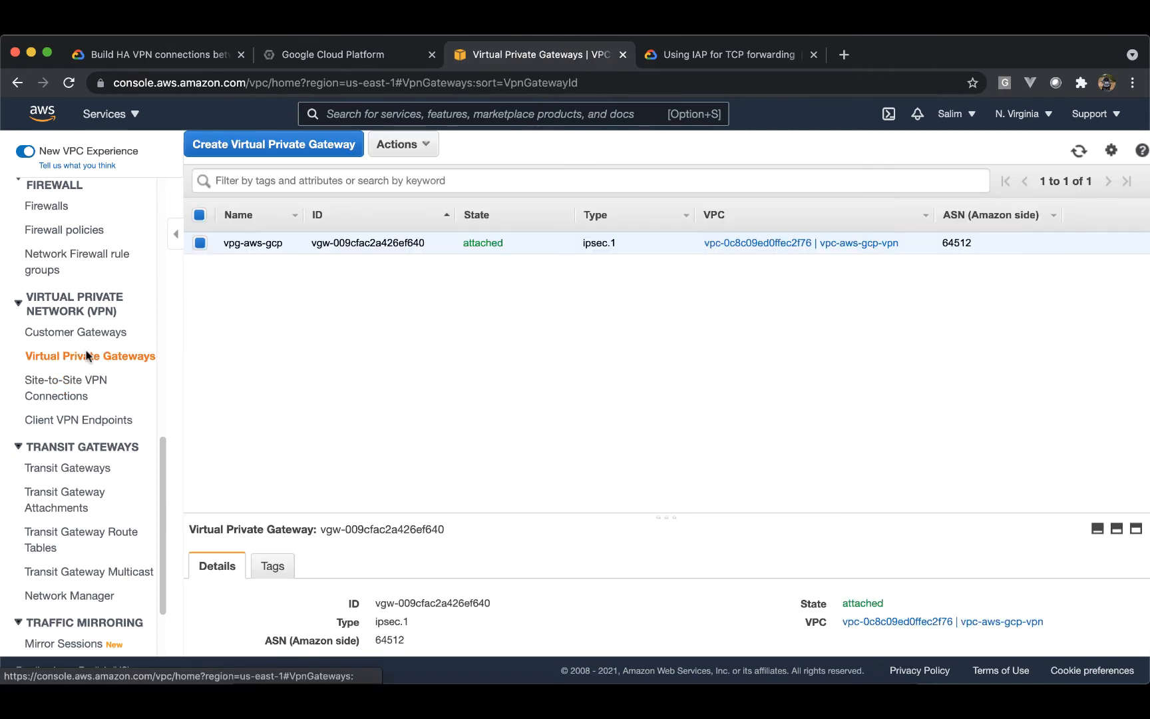
double_click(955, 244)
key(super+c)
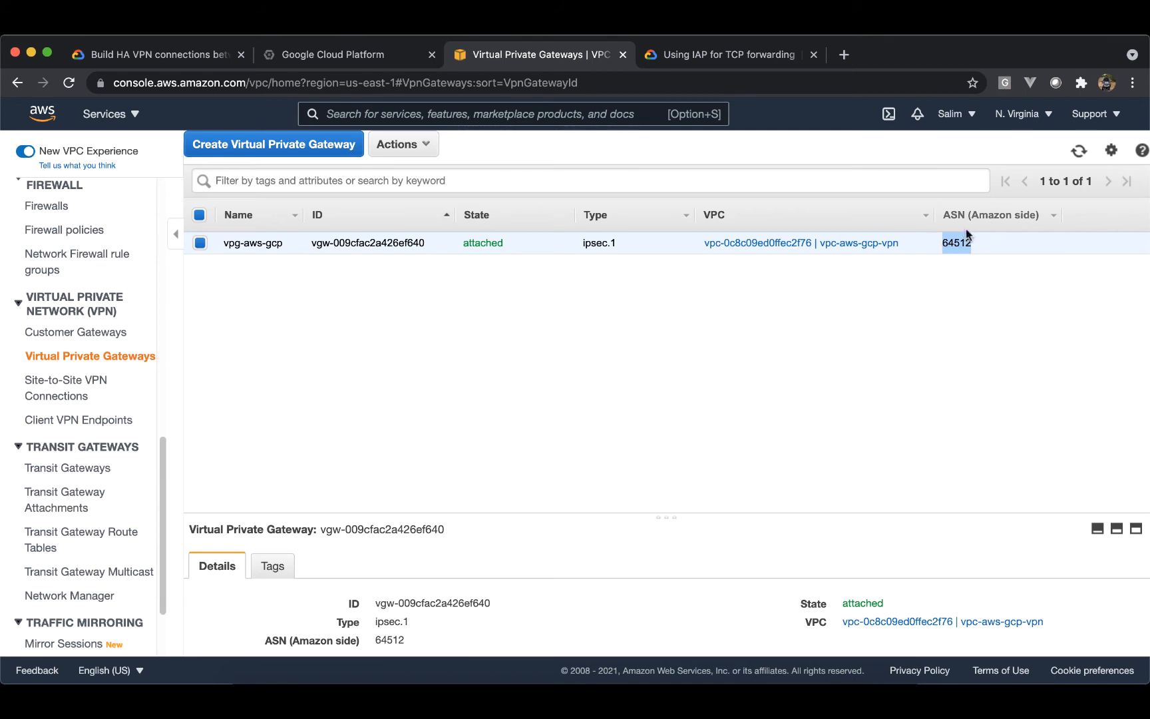
click(353, 54)
key(super+v)
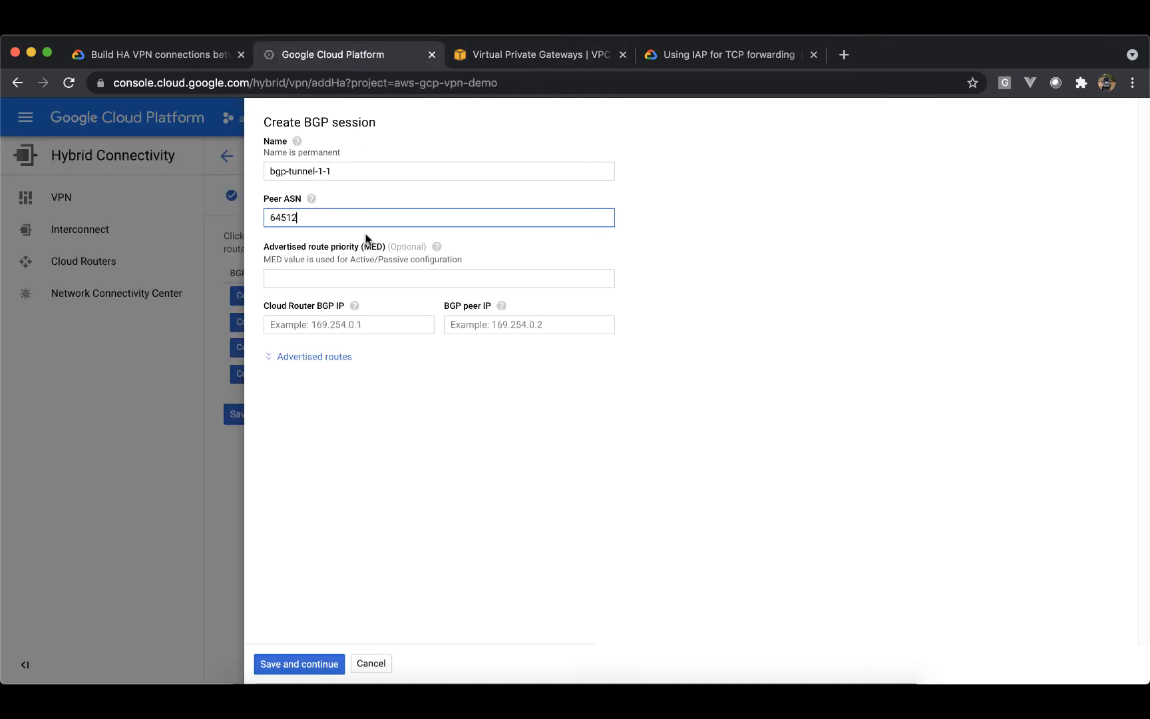
click(355, 274)
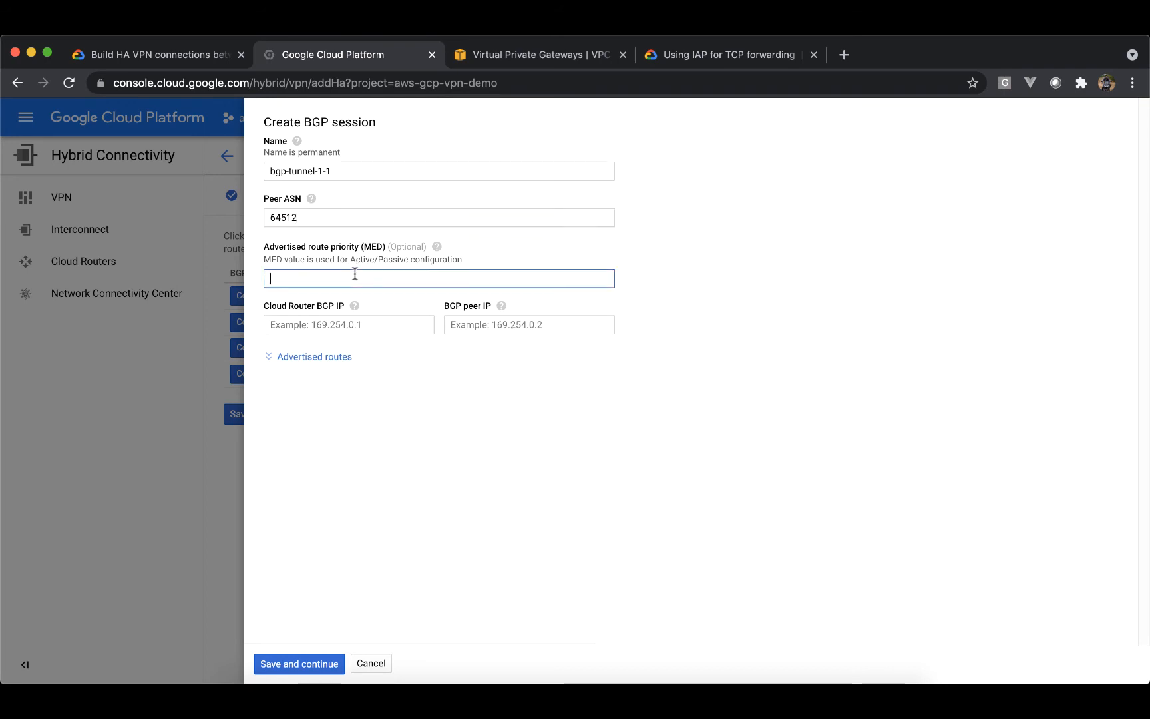
click(368, 324)
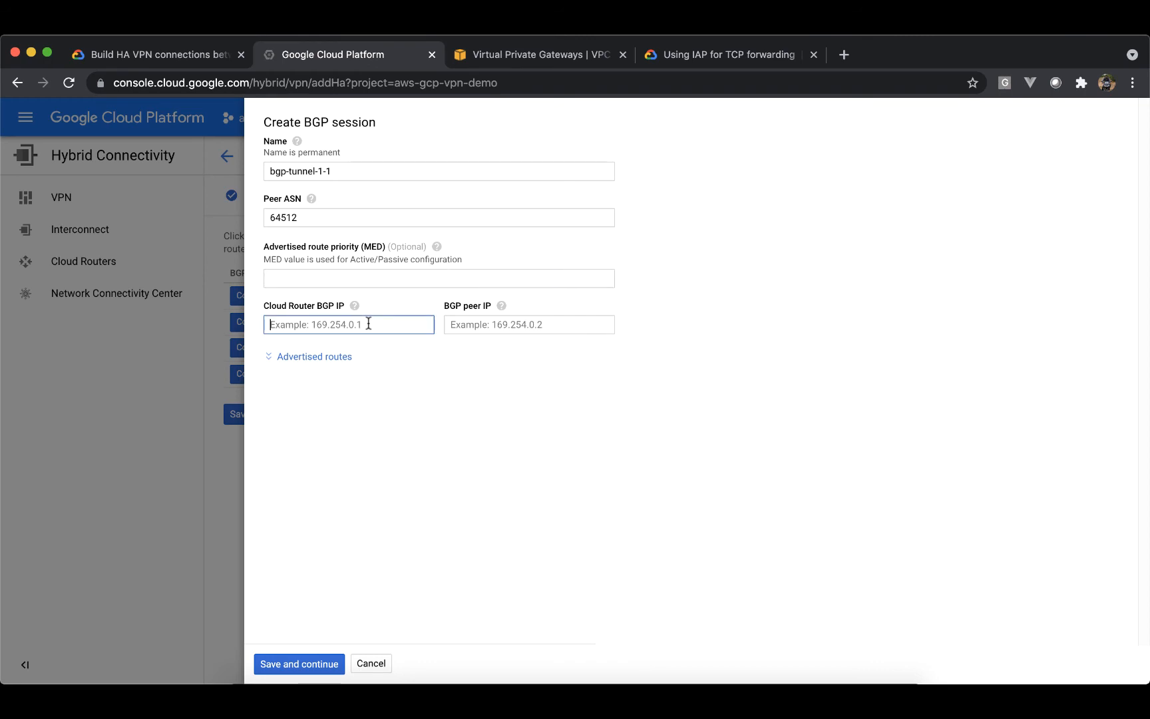
click(477, 326)
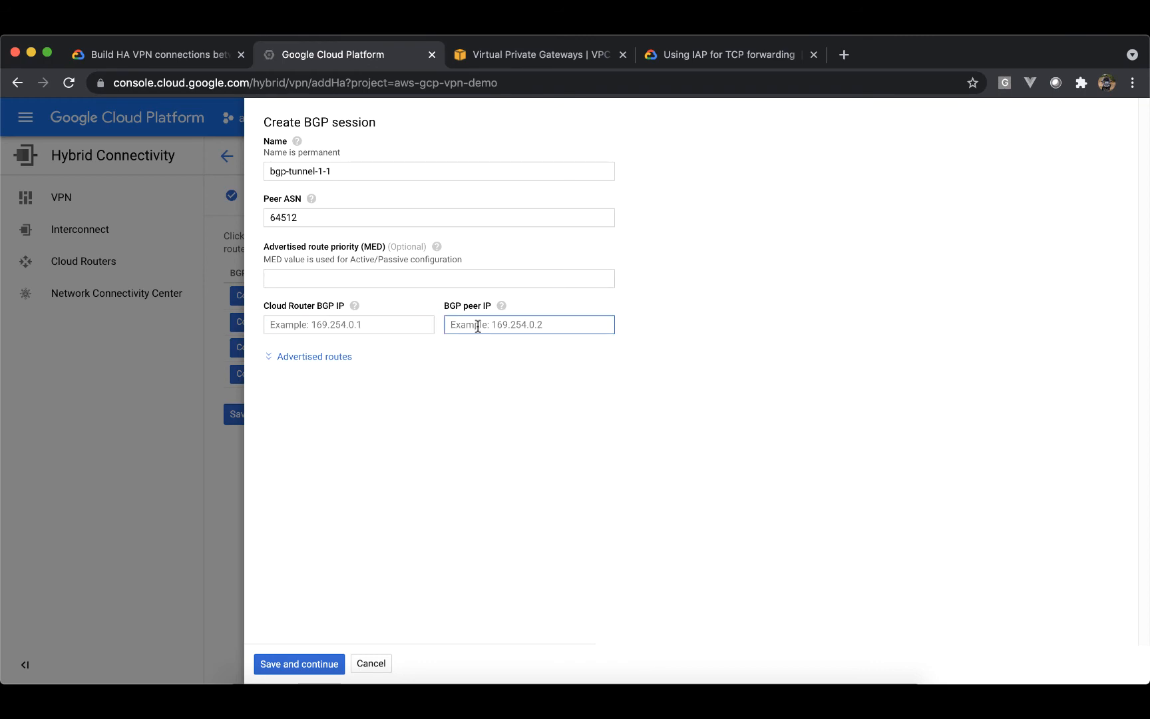
click(403, 323)
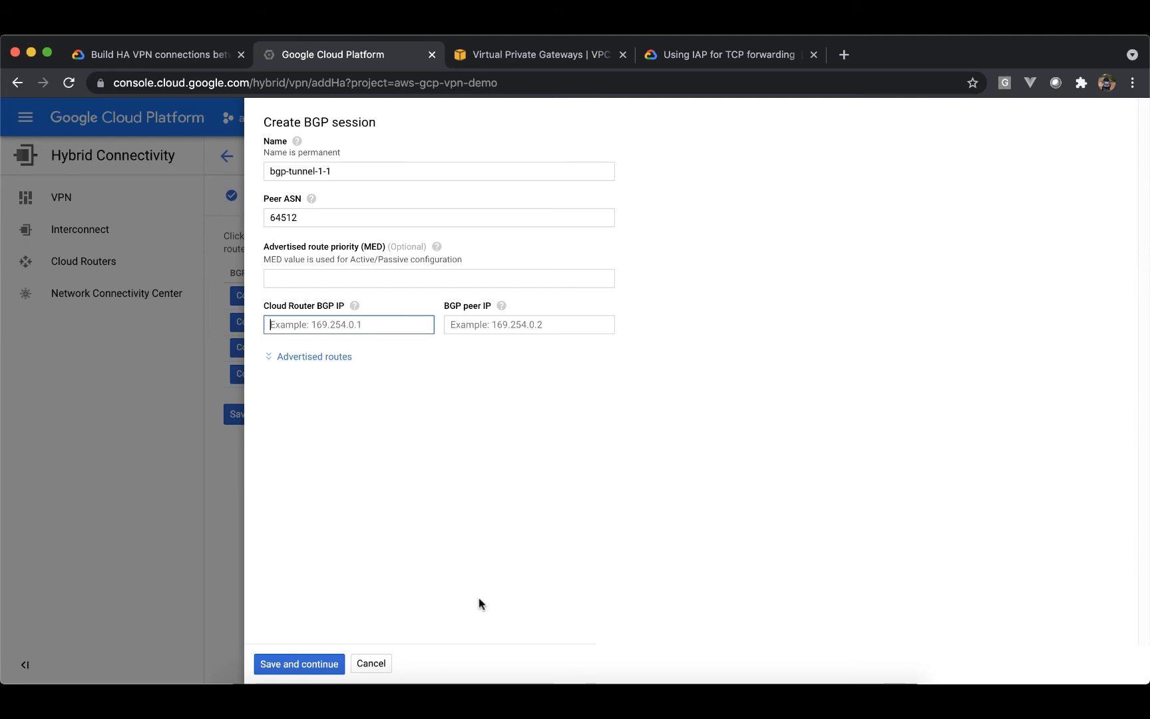
- Look up the inside IP addresses of IPSec Tunnel #1 in 1-vpn-05cdfb12b25613fa7.txt
click(711, 698)
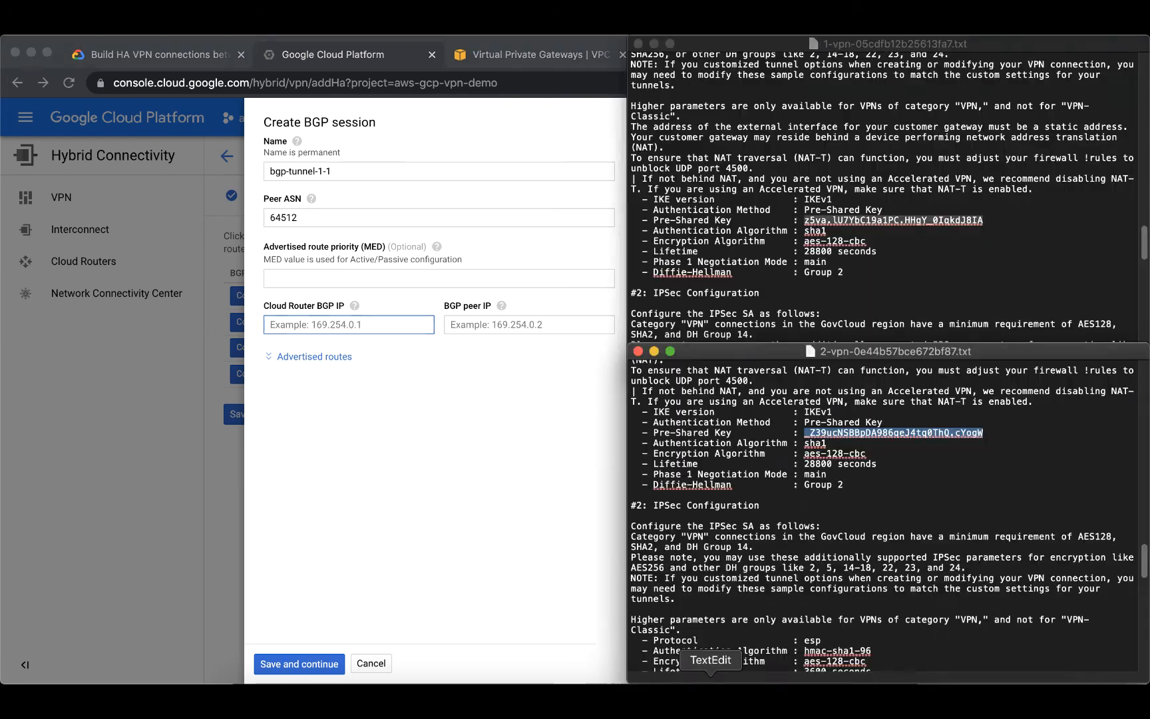
click(864, 278)
scroll(865, 278, up, 15)
scroll(865, 277, up, 10)
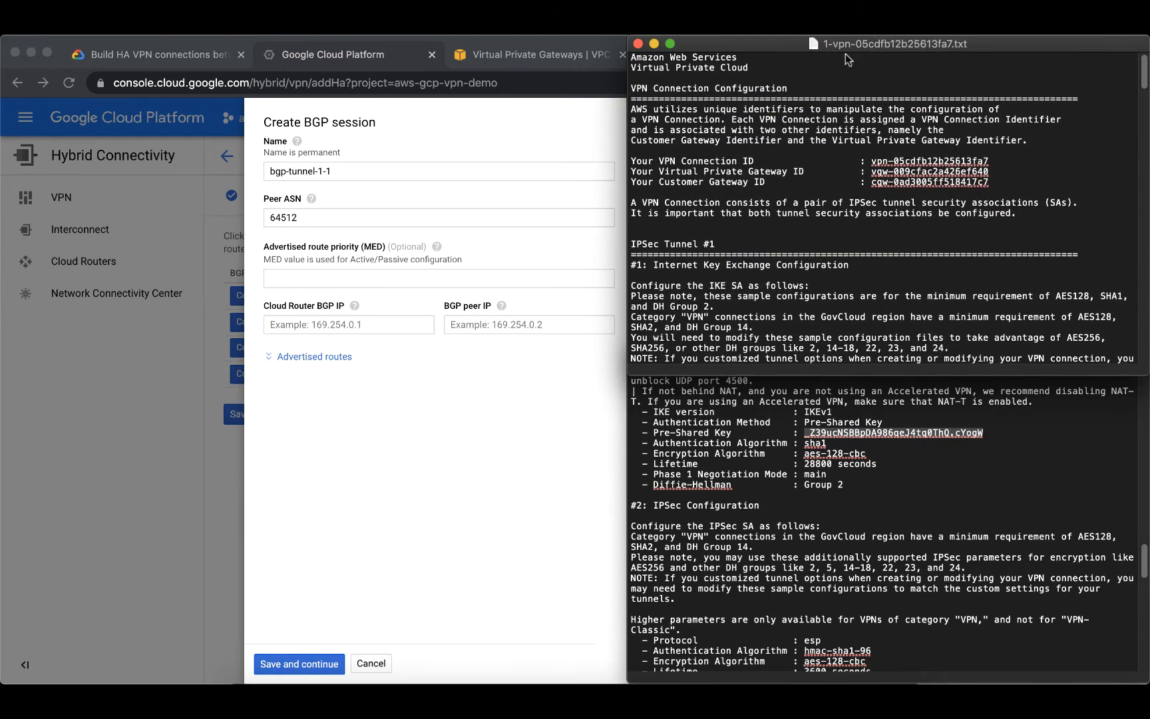
scroll(842, 194, down, 3)
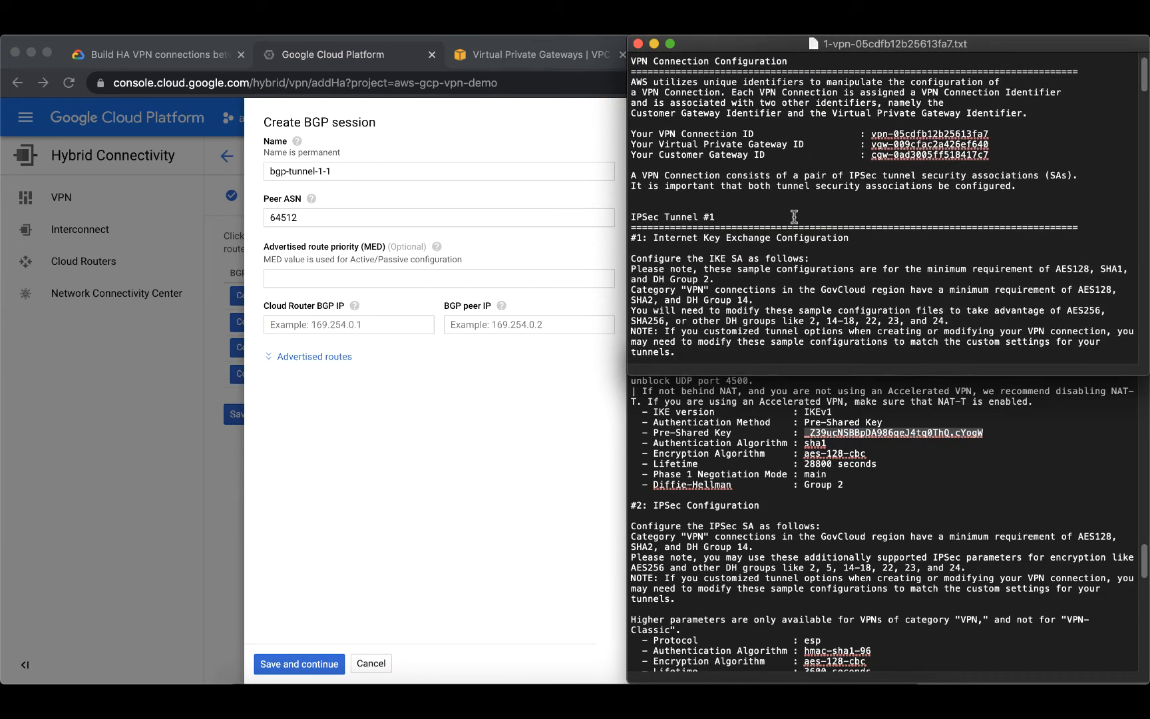
scroll(815, 247, down, 15)
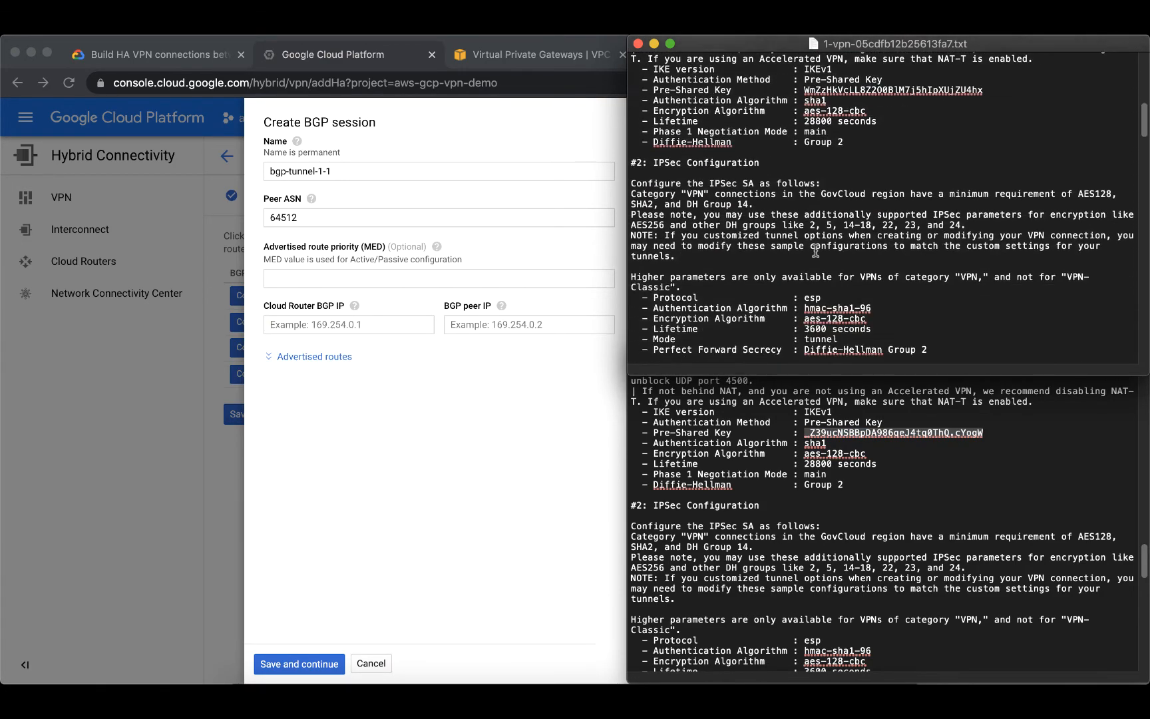
scroll(816, 248, down, 10)
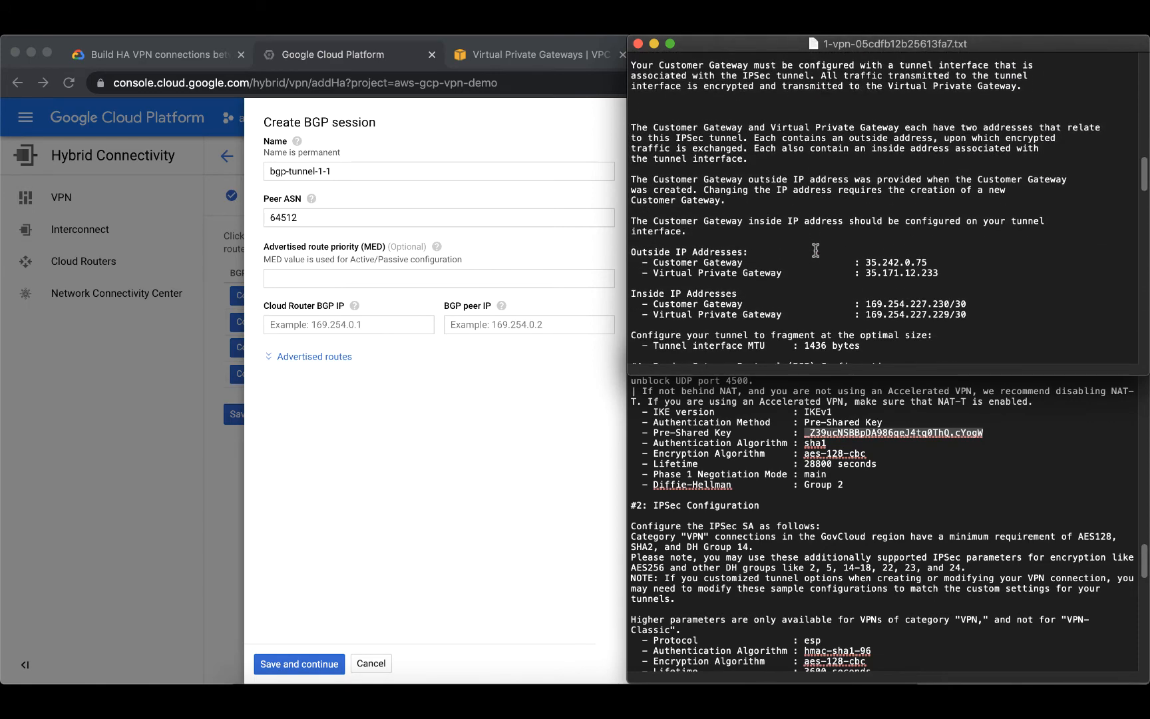
scroll(816, 250, up, 1)
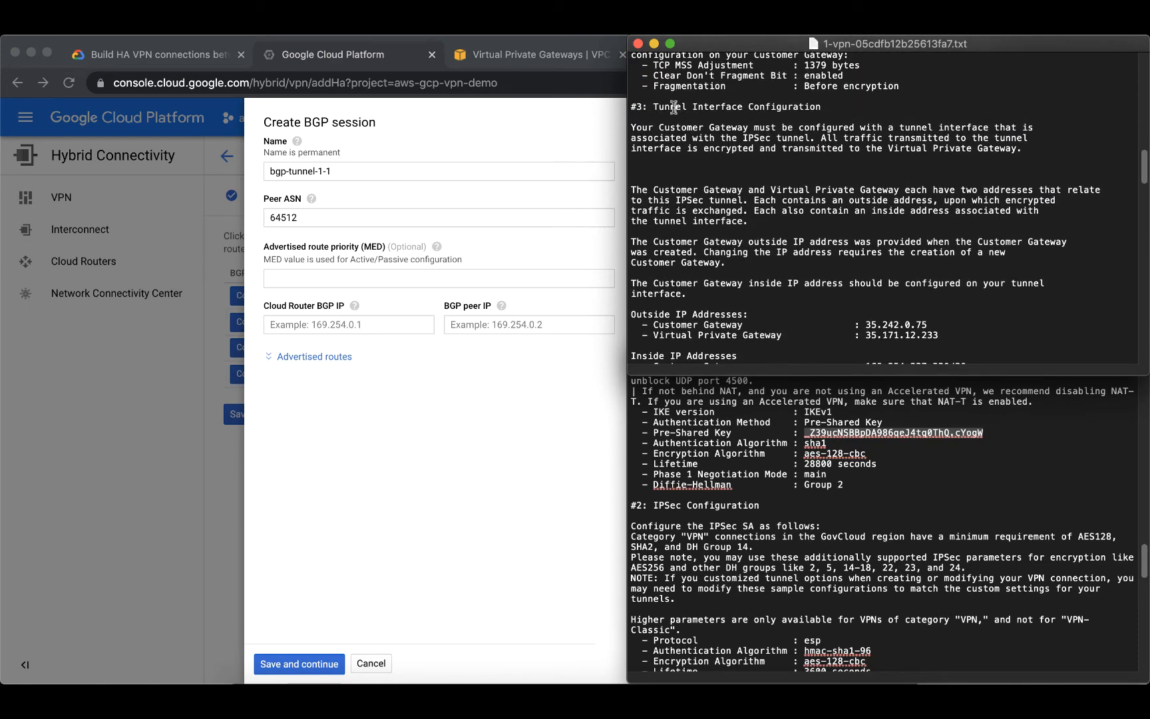
drag(674, 107, 720, 106)
click(720, 106)
scroll(791, 210, down, 5)
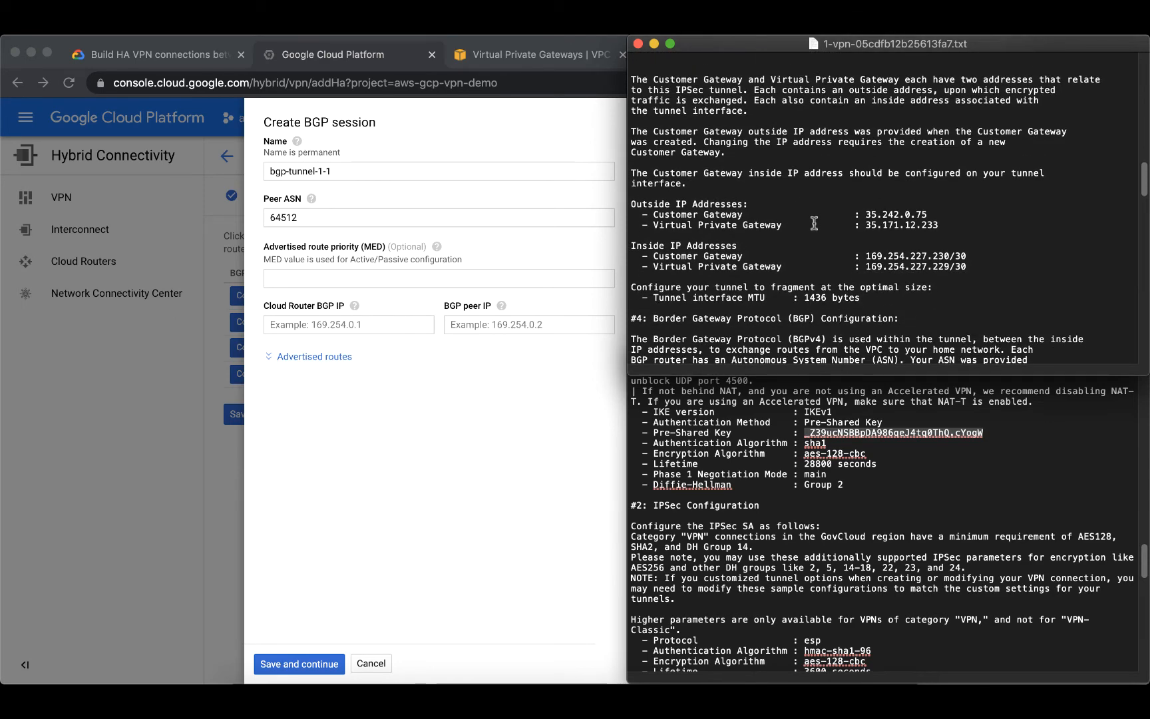
drag(648, 245, 694, 243)
click(698, 242)
drag(659, 245, 707, 245)
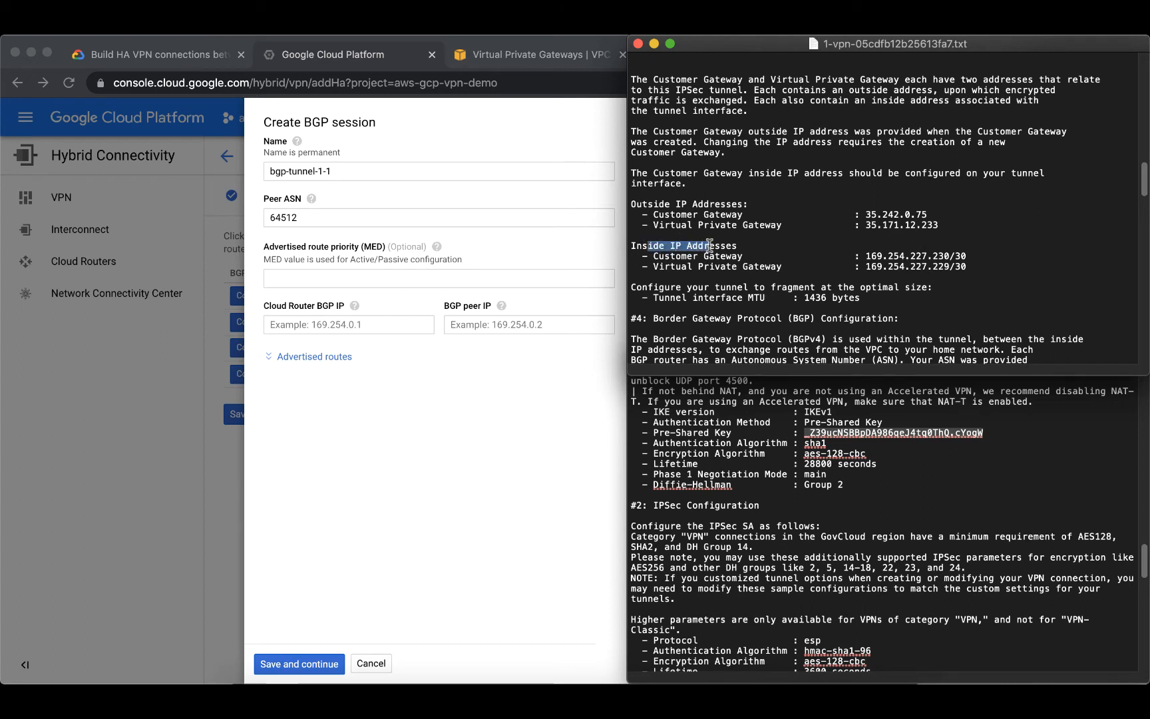
click(708, 246)
click(671, 267)
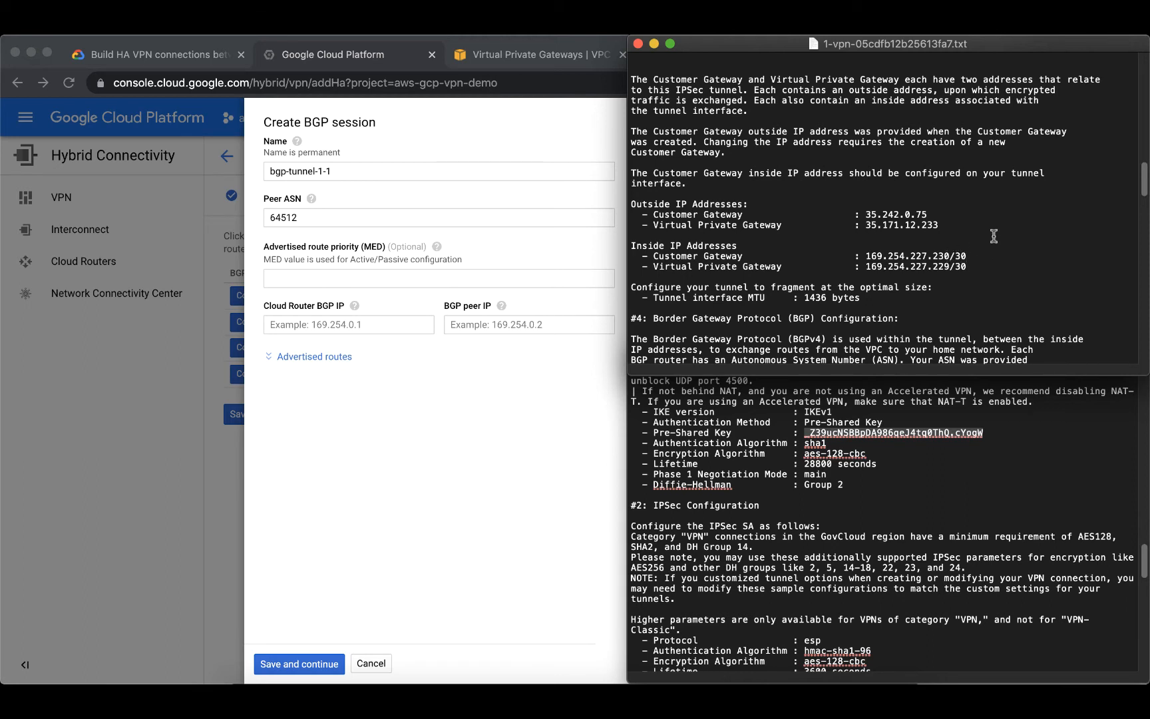
- Copy the customer gateway's inside address 169.254.227.230 without the /30 suffix and paste it as the Cloud Router BGP IP of bgp-tunnel-1-1
drag(951, 256, 866, 256)
key(super+c)
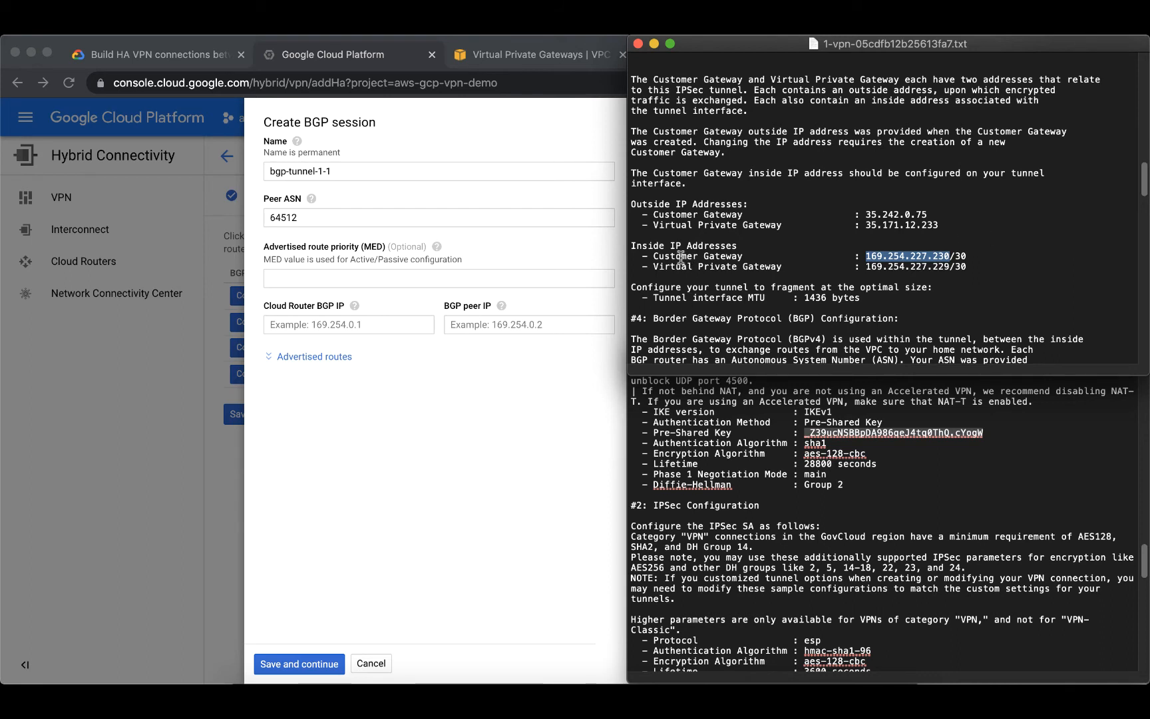
click(382, 324)
key(super+v)
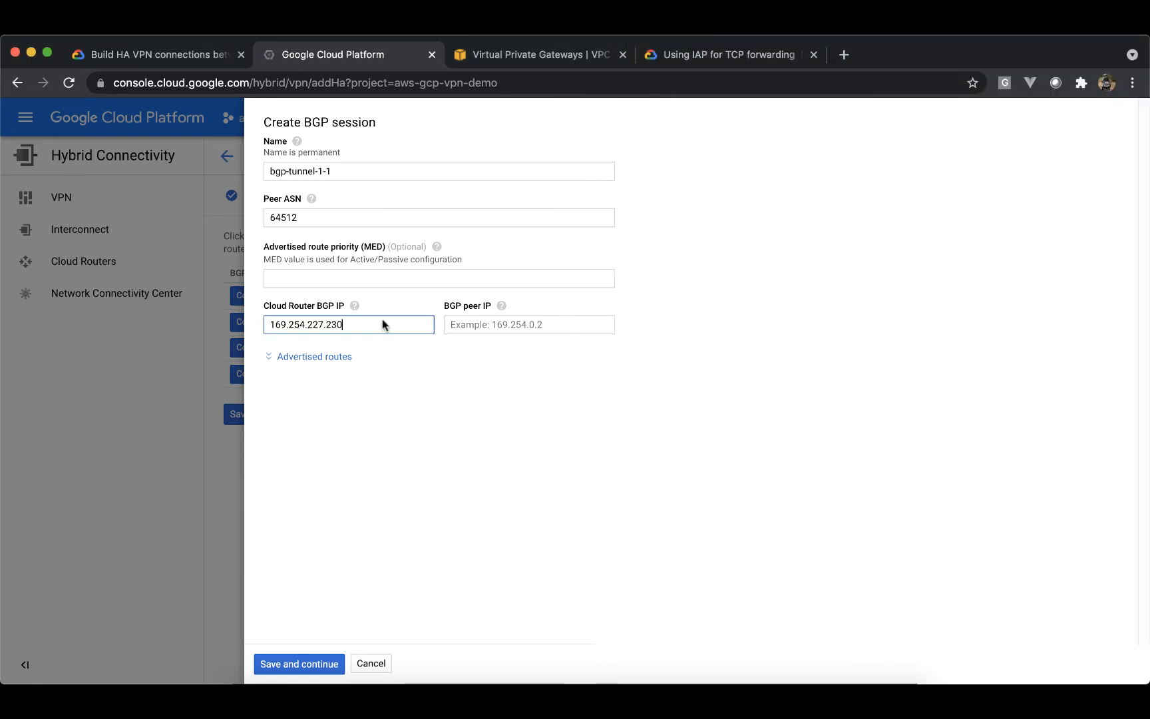
- Copy the virtual private gateway's inside address 169.254.227.229 without its suffix and paste it as the BGP peer IP of bgp-tunnel-1-1
key(super+Tab)
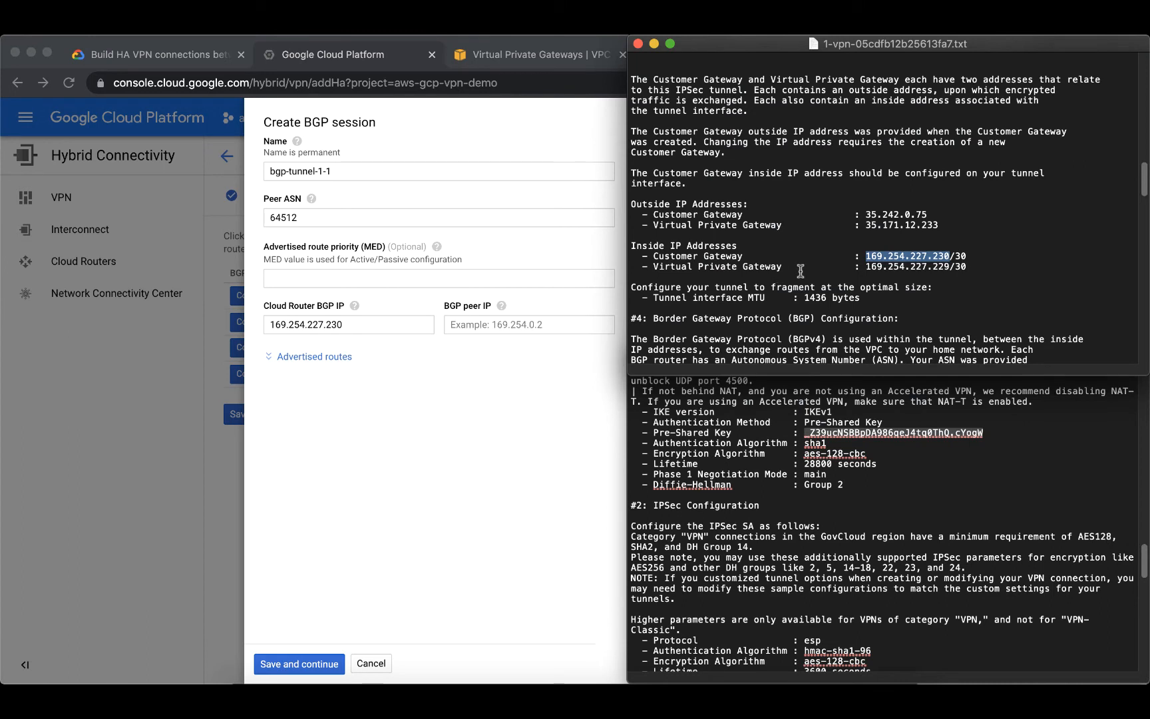
click(876, 265)
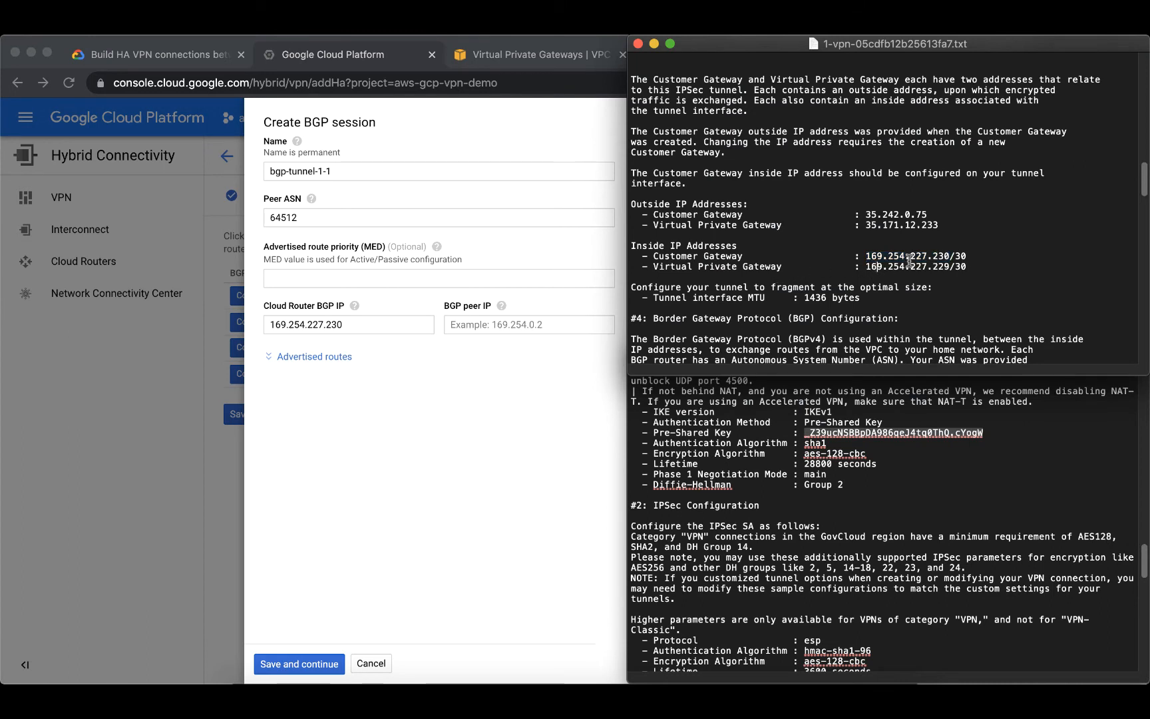
drag(866, 266, 950, 266)
key(super+c)
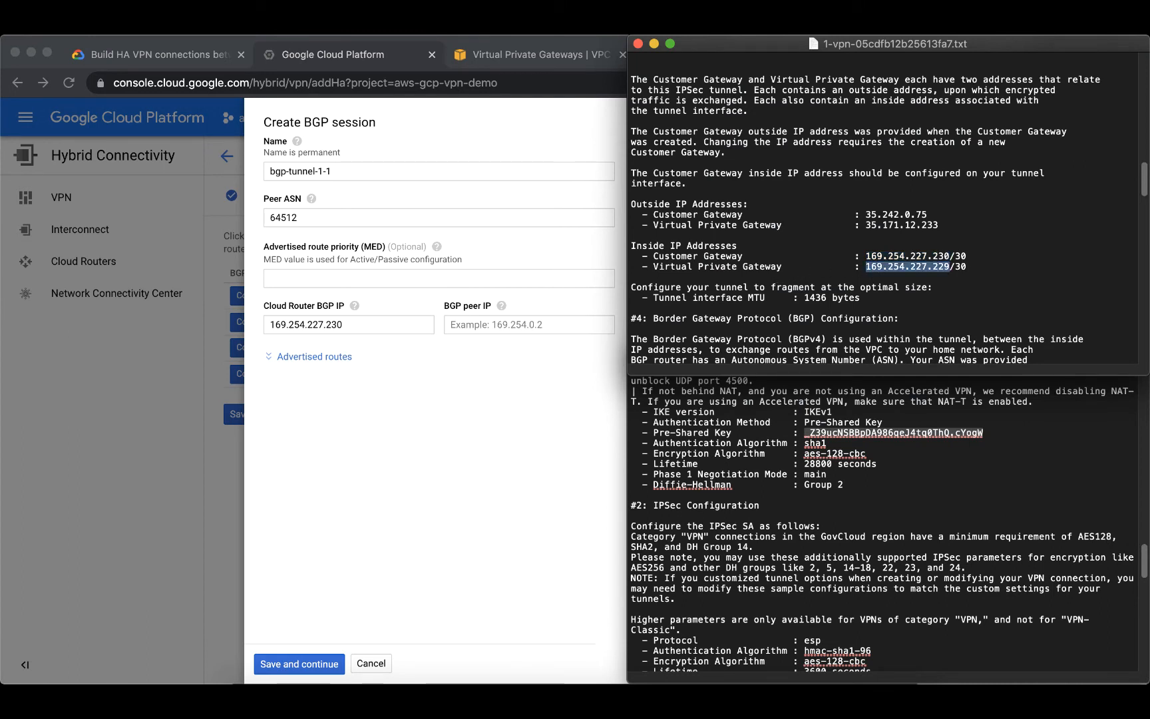
click(516, 324)
click(513, 325)
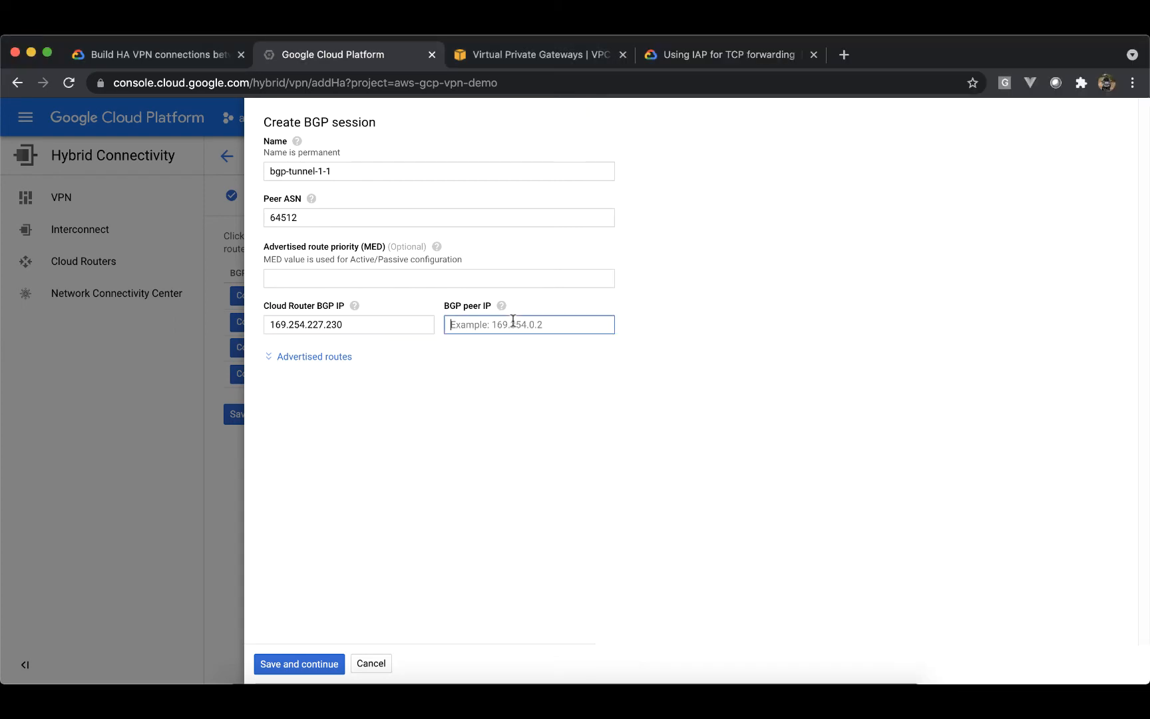
key(super+v)
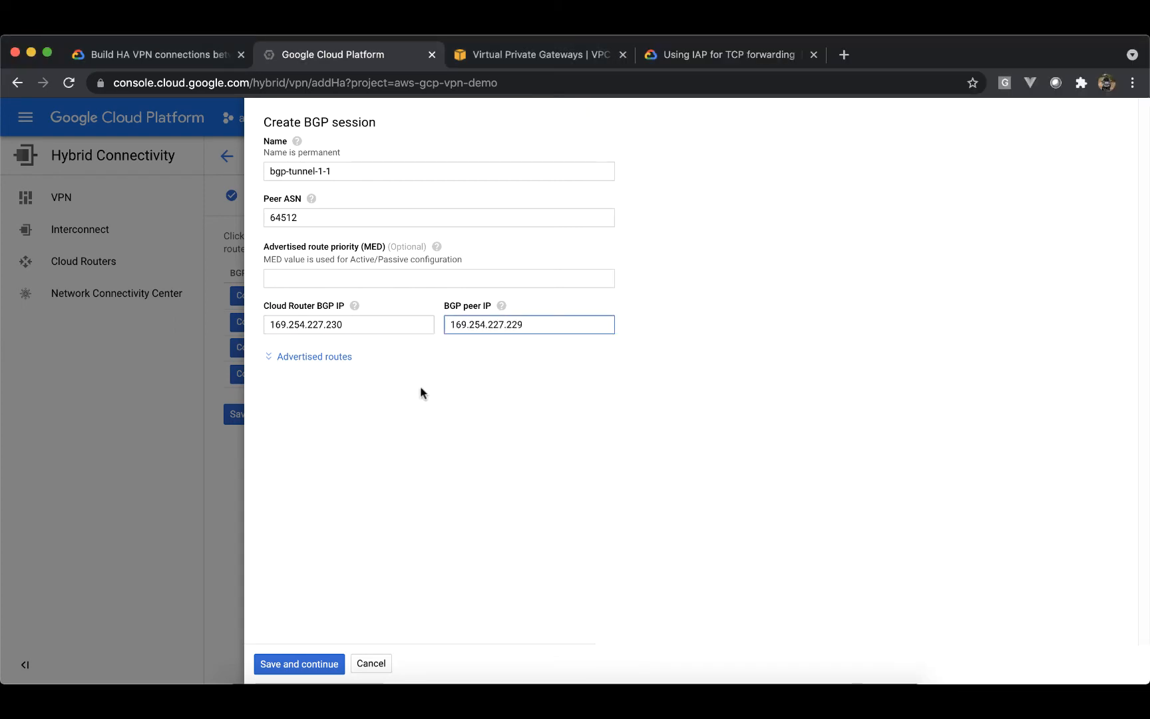
- Recheck the inside addresses in the AWS configuration file against the form and save the bgp-tunnel-1-1 session
key(super+Tab)
click(685, 258)
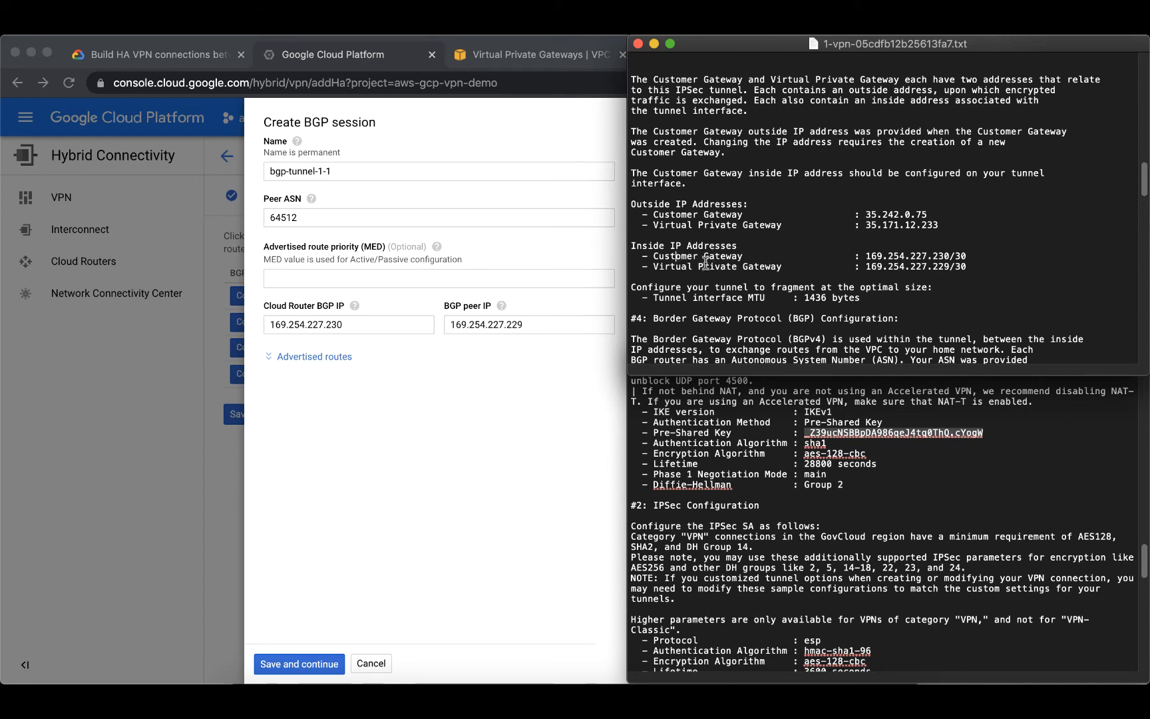
click(870, 258)
key(super+Tab)
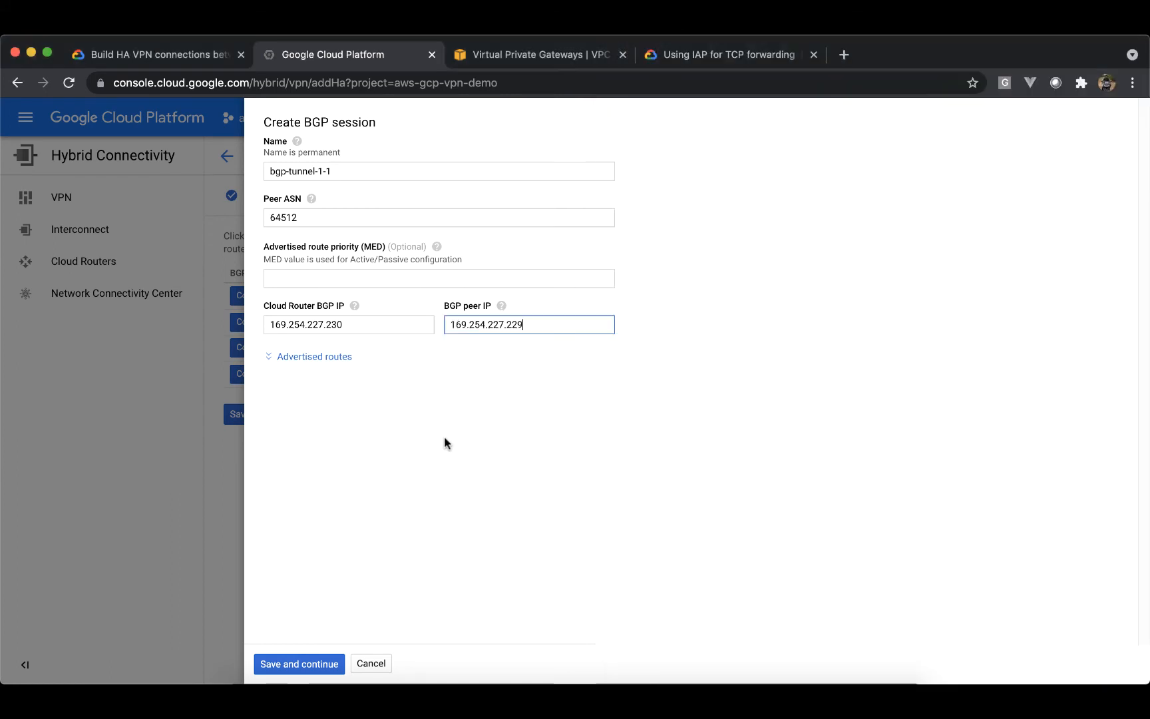
double_click(284, 218)
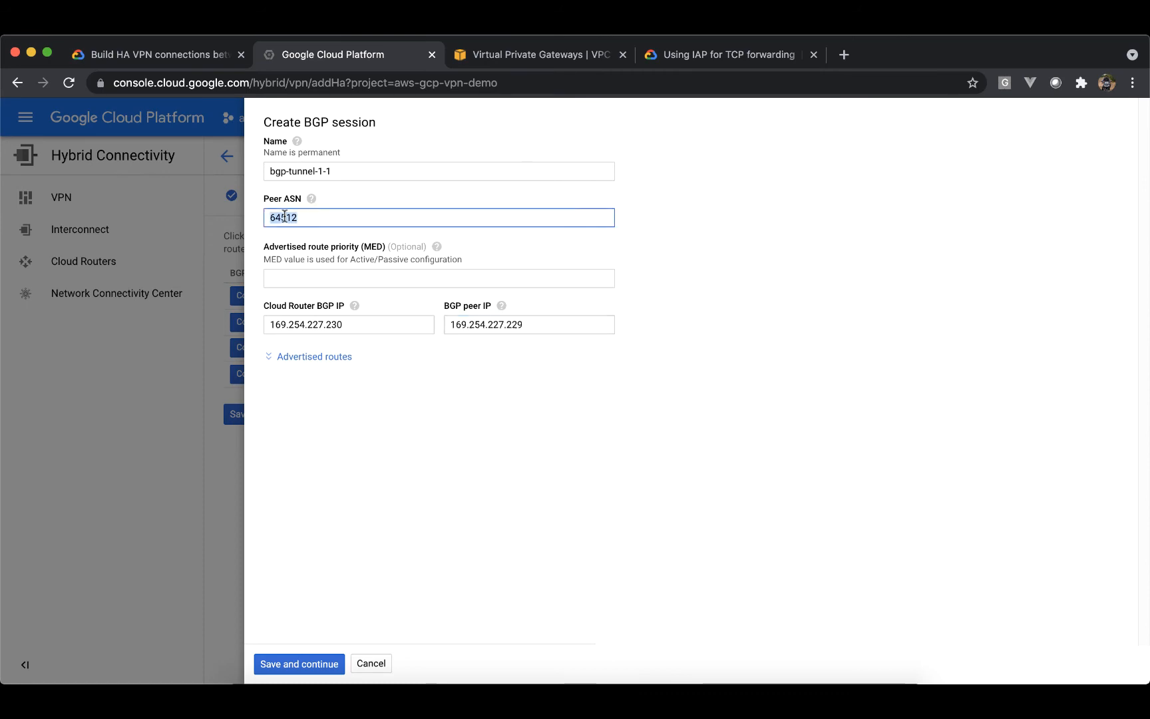
click(312, 665)
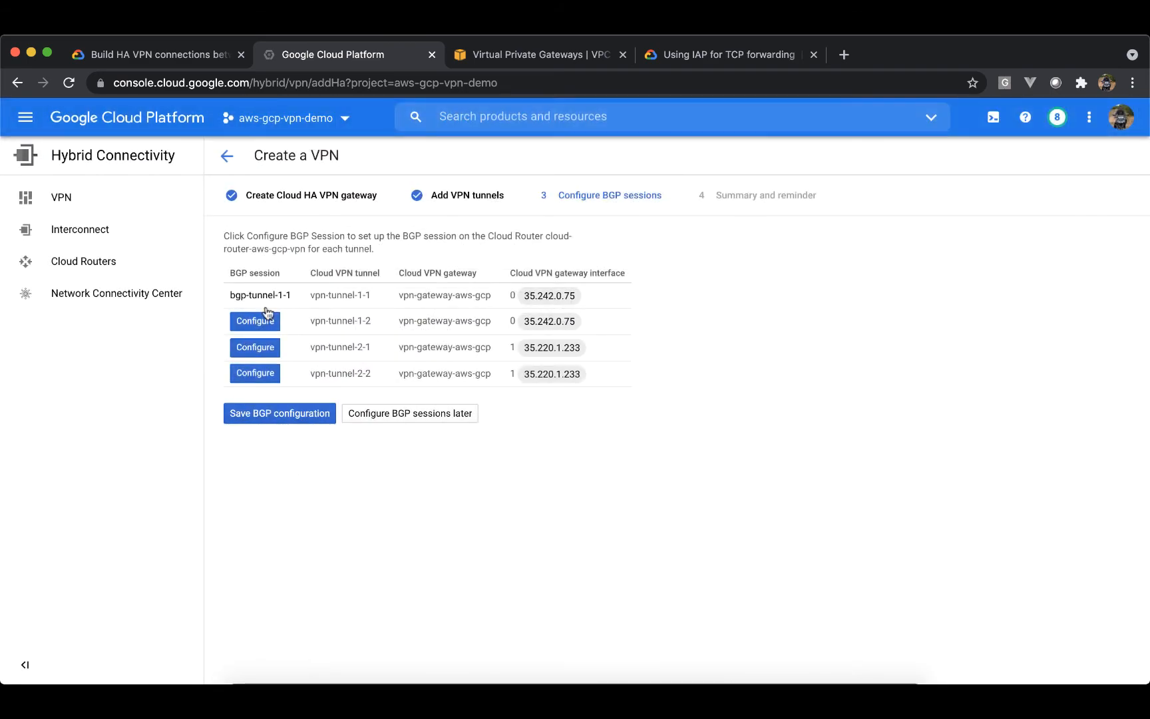
- Start configuring the BGP session for vpn-tunnel-1-2 and look over its advertised routes options
click(269, 322)
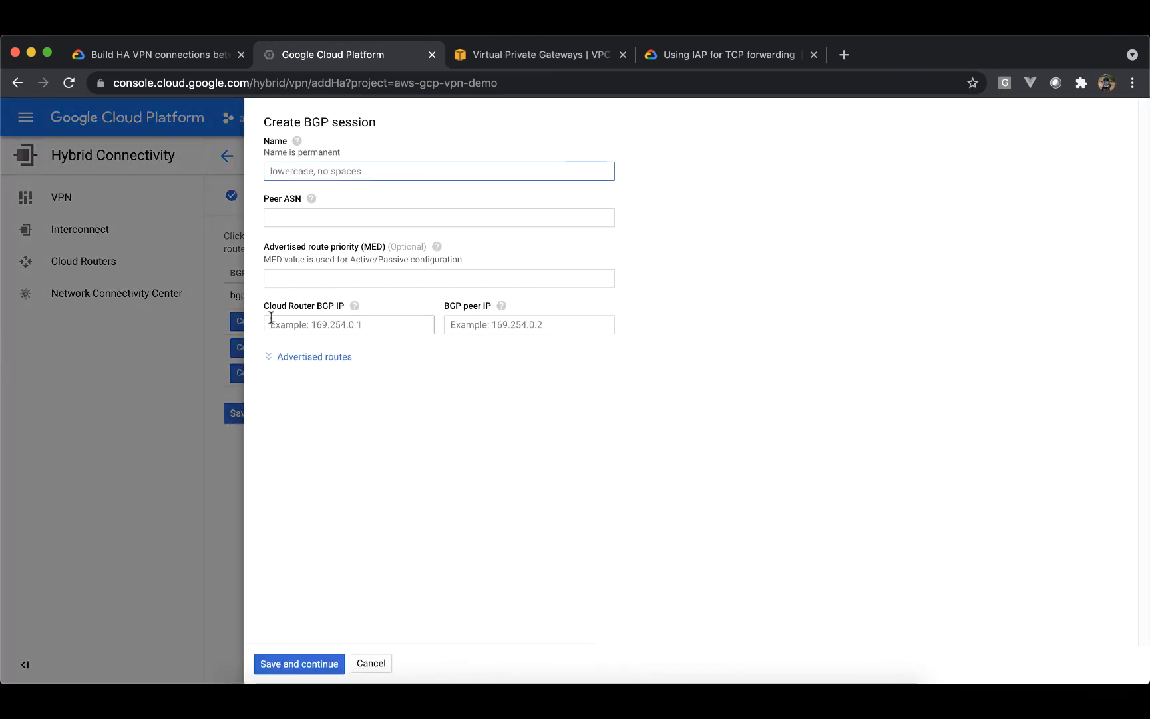
click(280, 364)
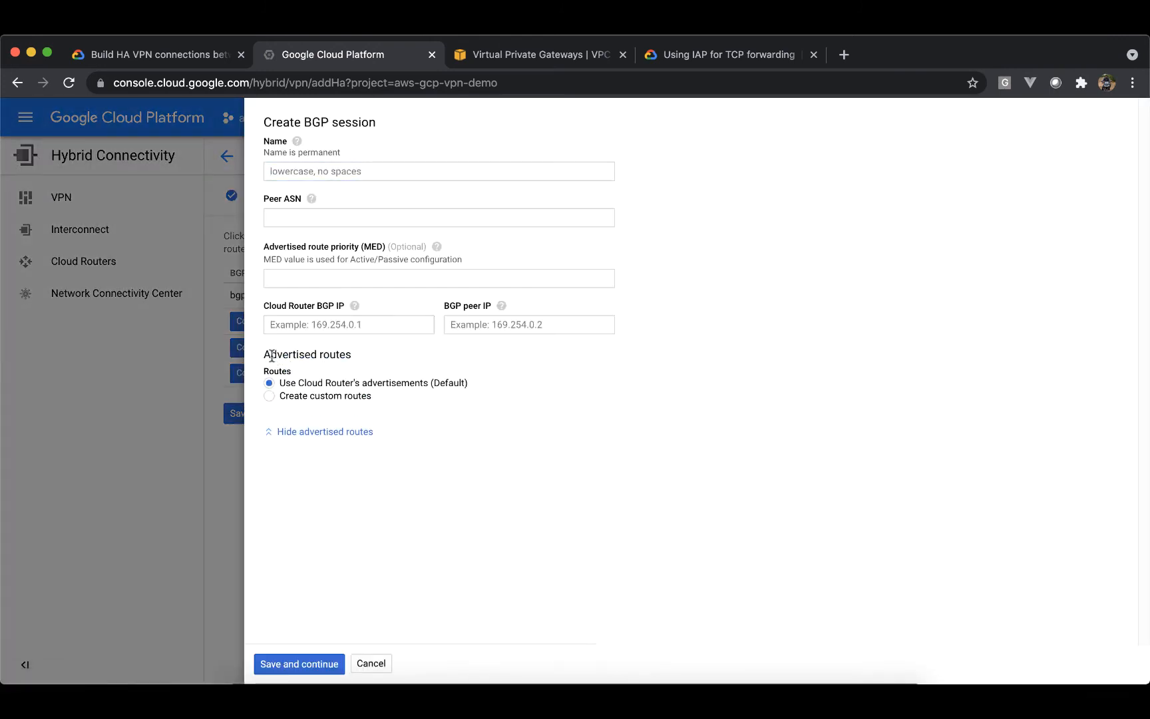
click(388, 172)
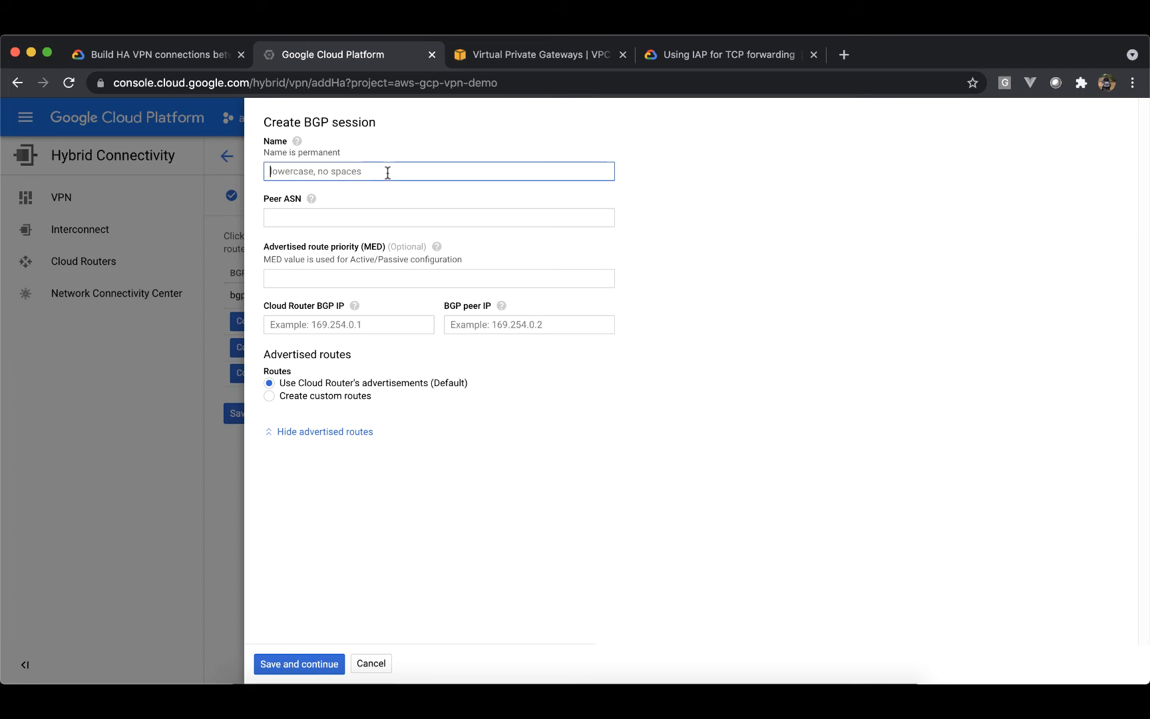
click(317, 432)
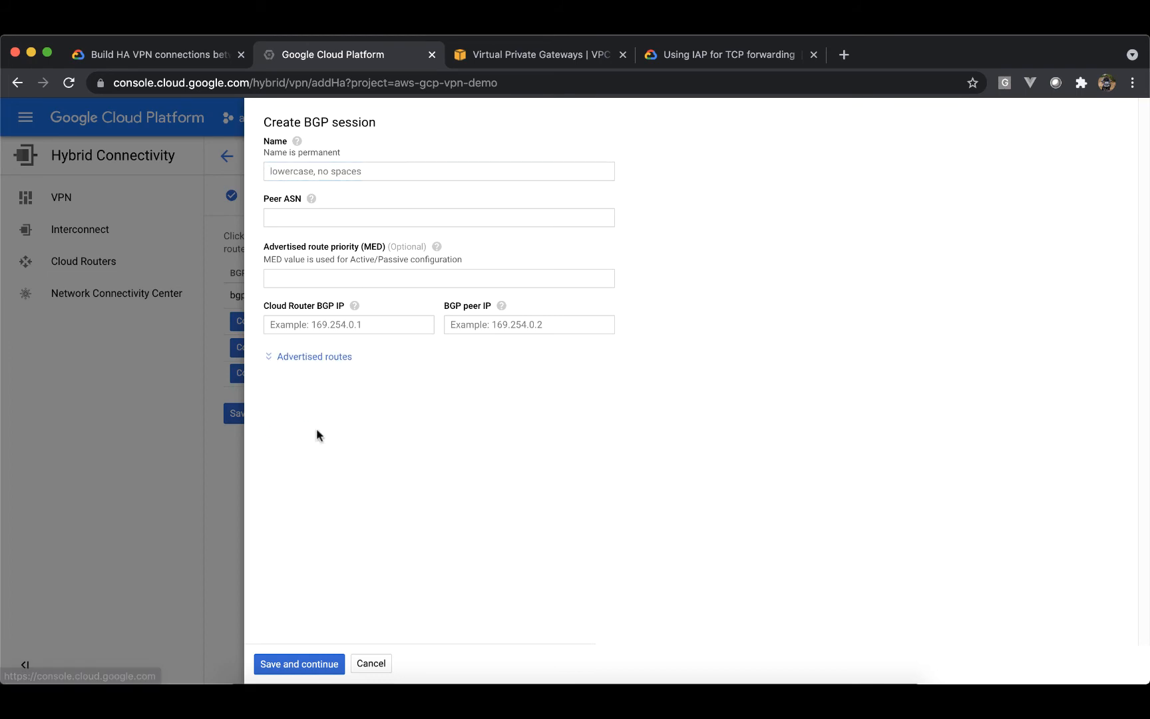
- Name the BGP session for vpn-tunnel-1-2 bgp-tunnel-1-2 and set its Peer ASN to 64512
click(359, 173)
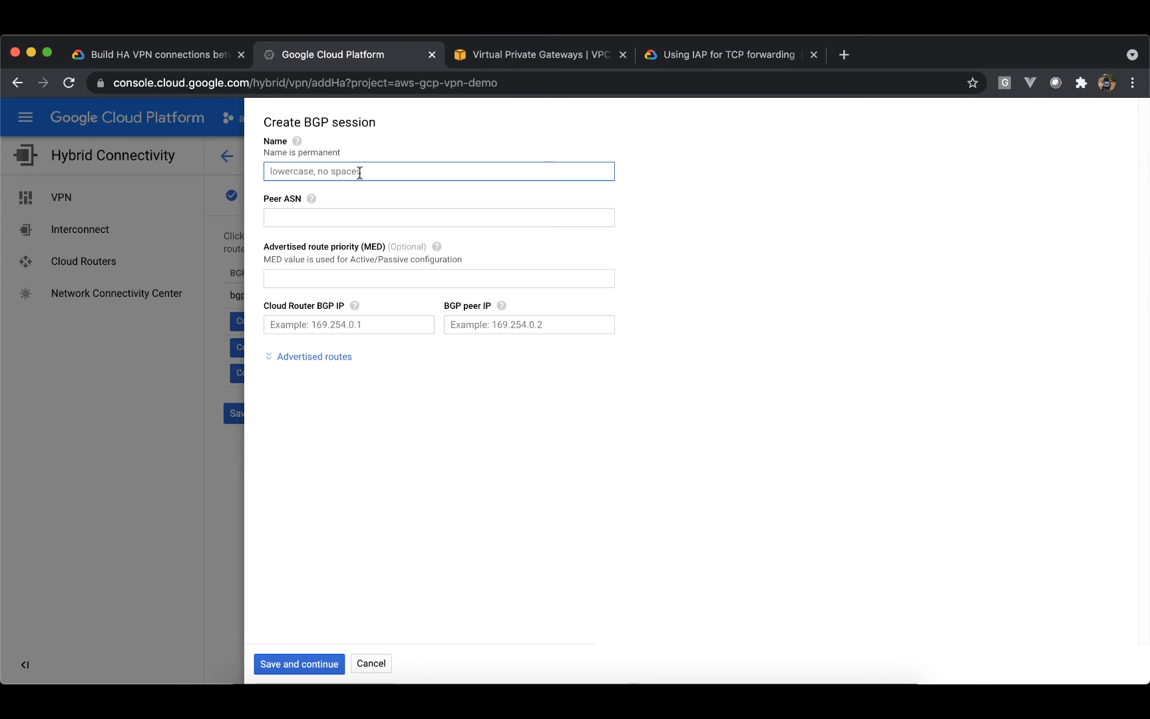
text(bgp-)
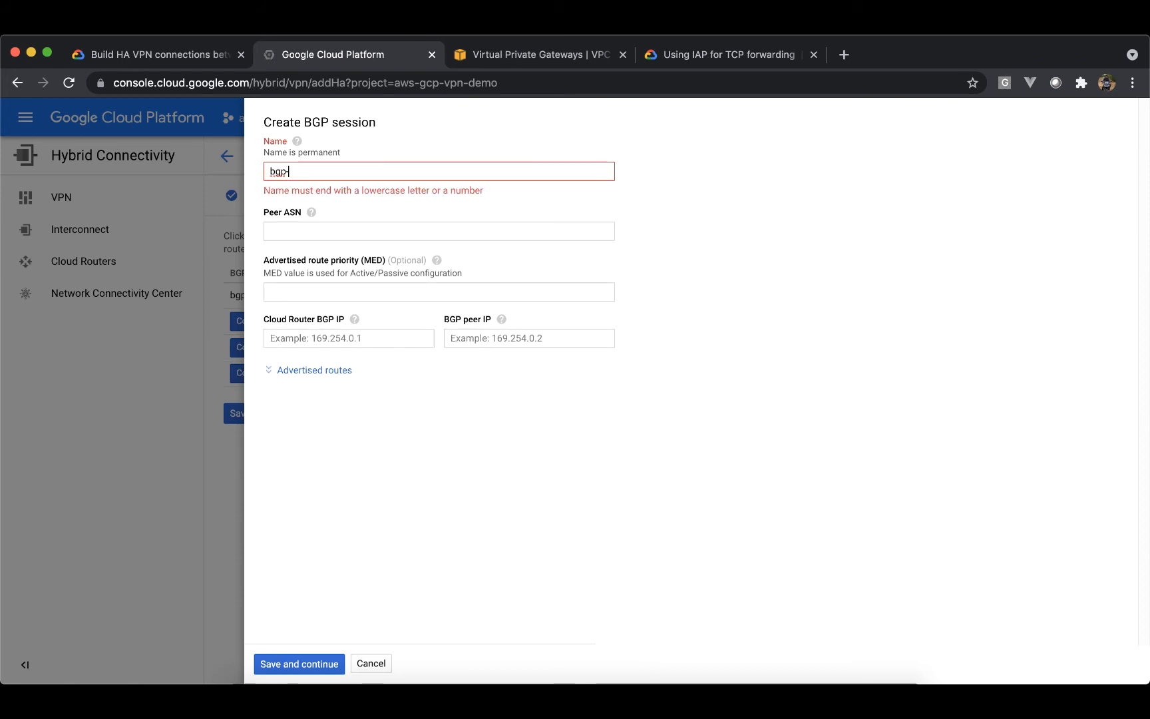
text(tunnel-)
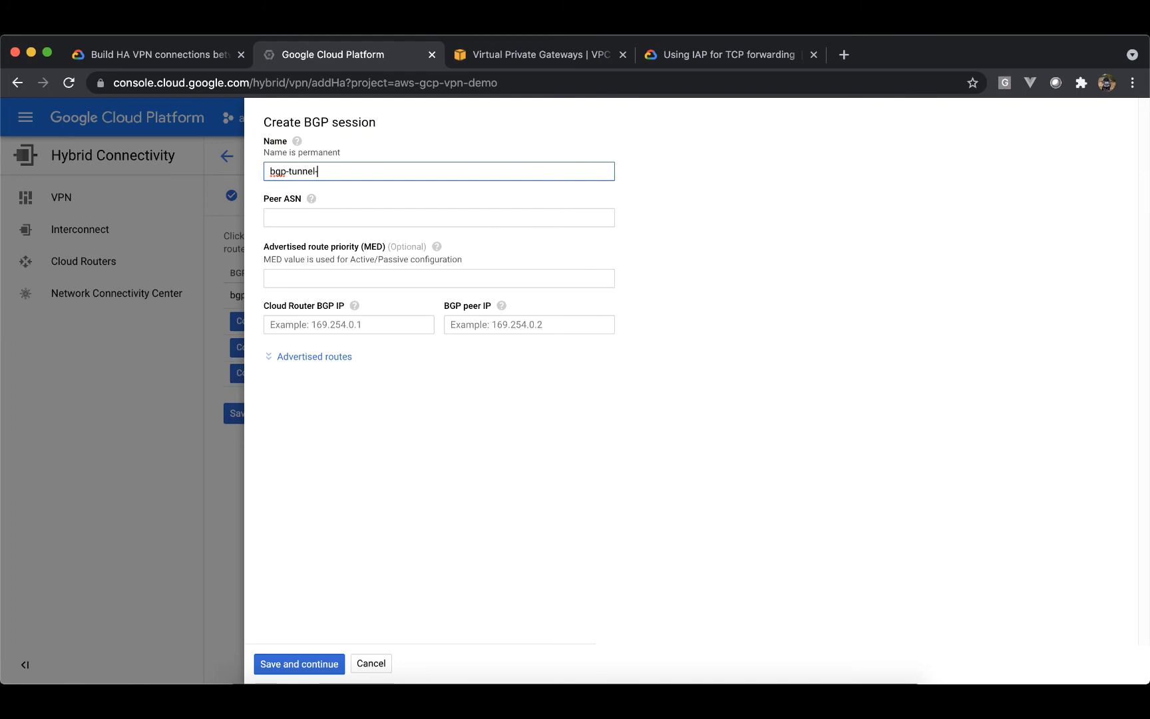
text(1-2)
key(Tab)
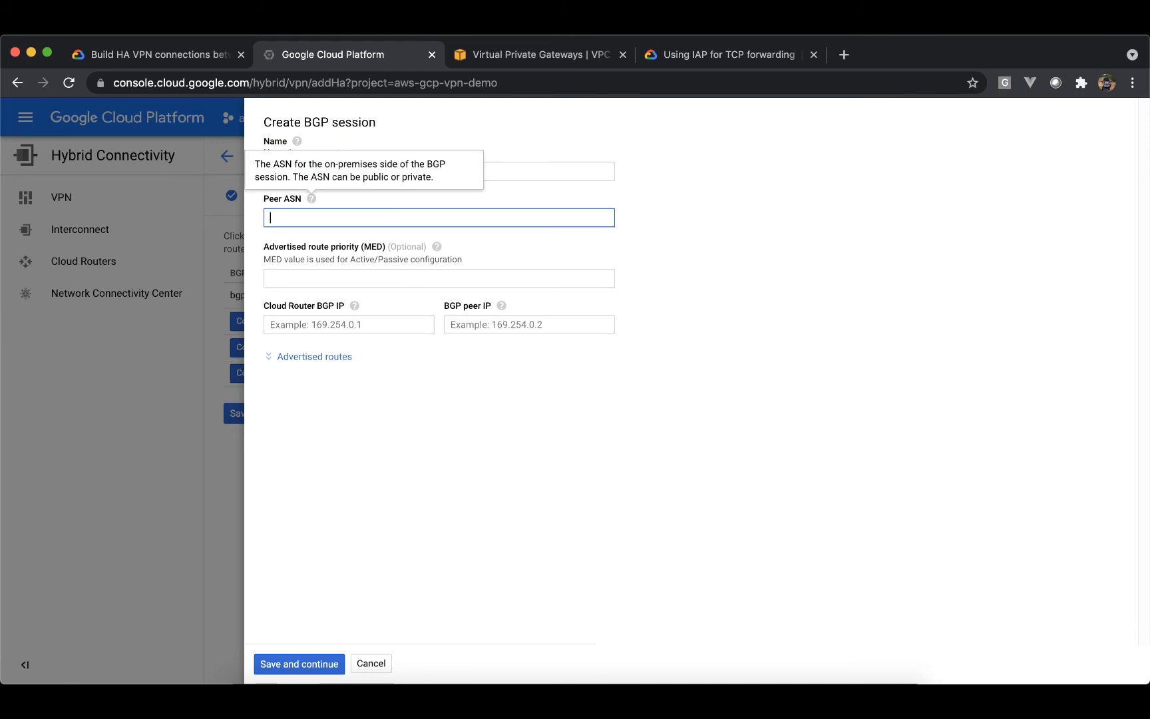
text(64512)
key(Tab)
key(Tab)
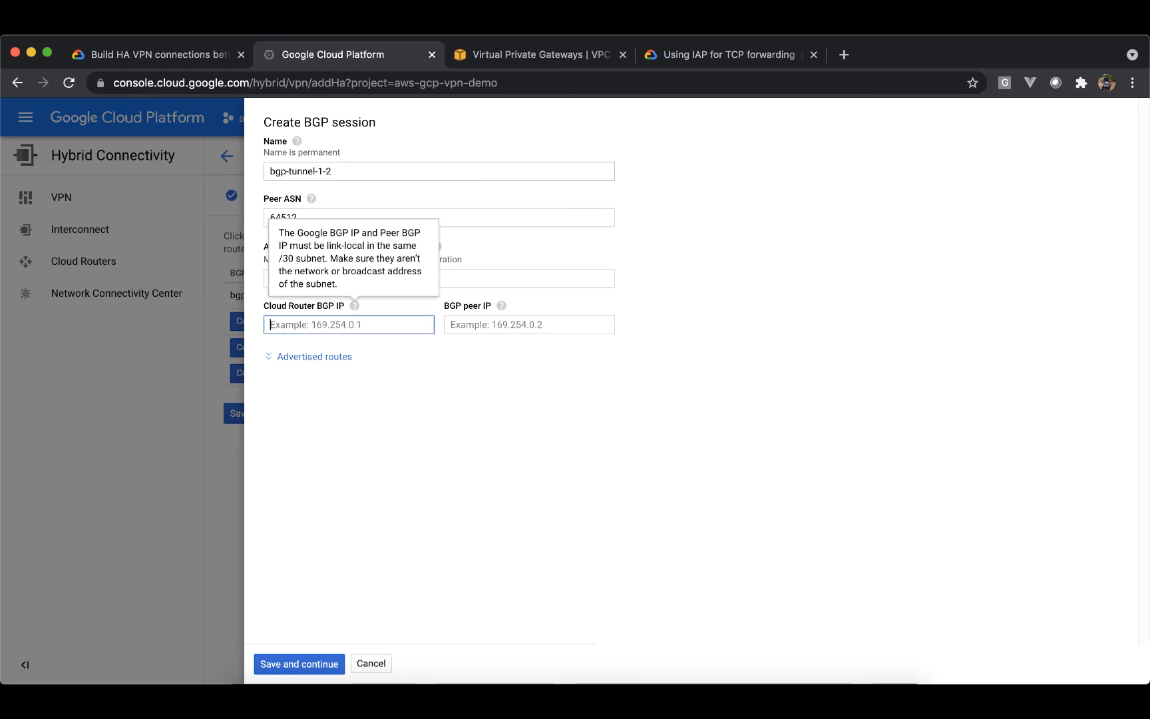
- Copy the customer gateway's inside address 169.254.83.154 from IPSec Tunnel #2 in the first AWS configuration file and paste it as the Cloud Router BGP IP
key(super+Tab)
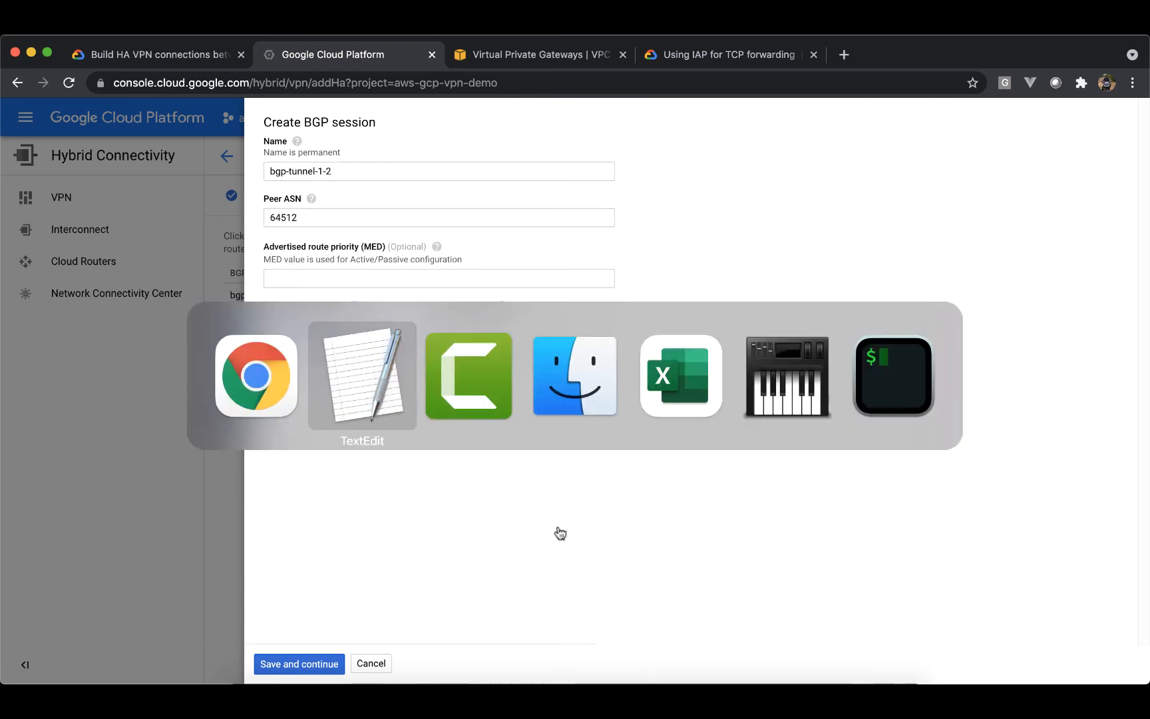
scroll(865, 297, down, 6)
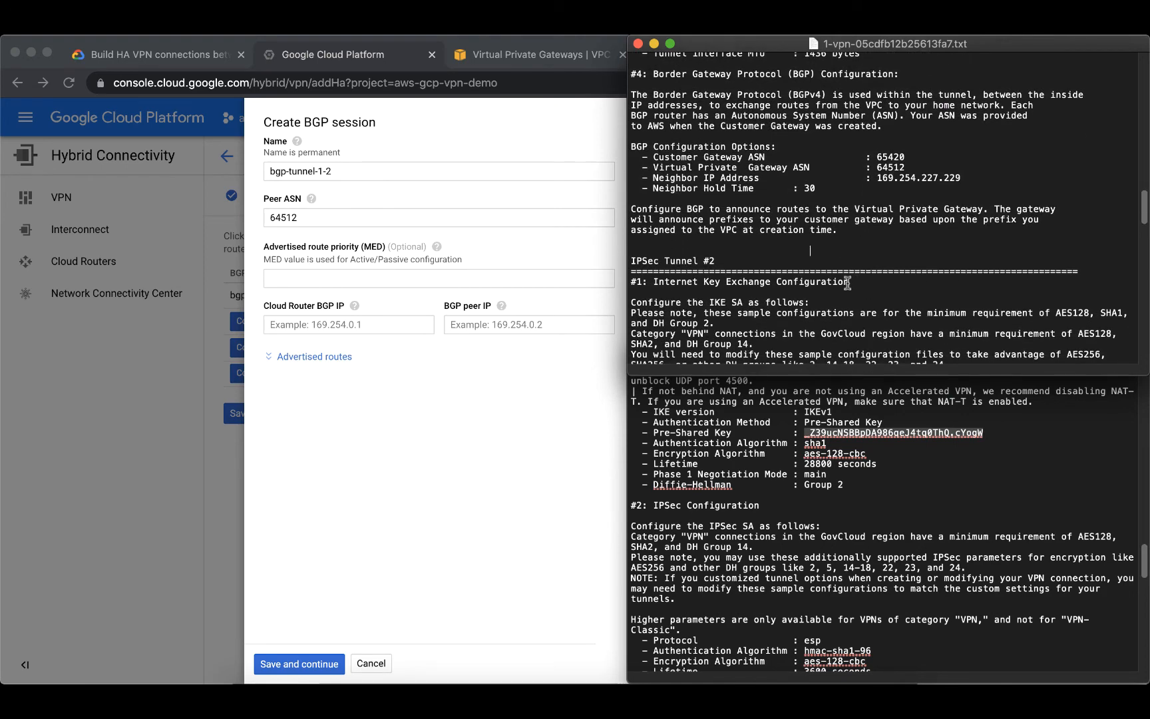
scroll(799, 253, down, 3)
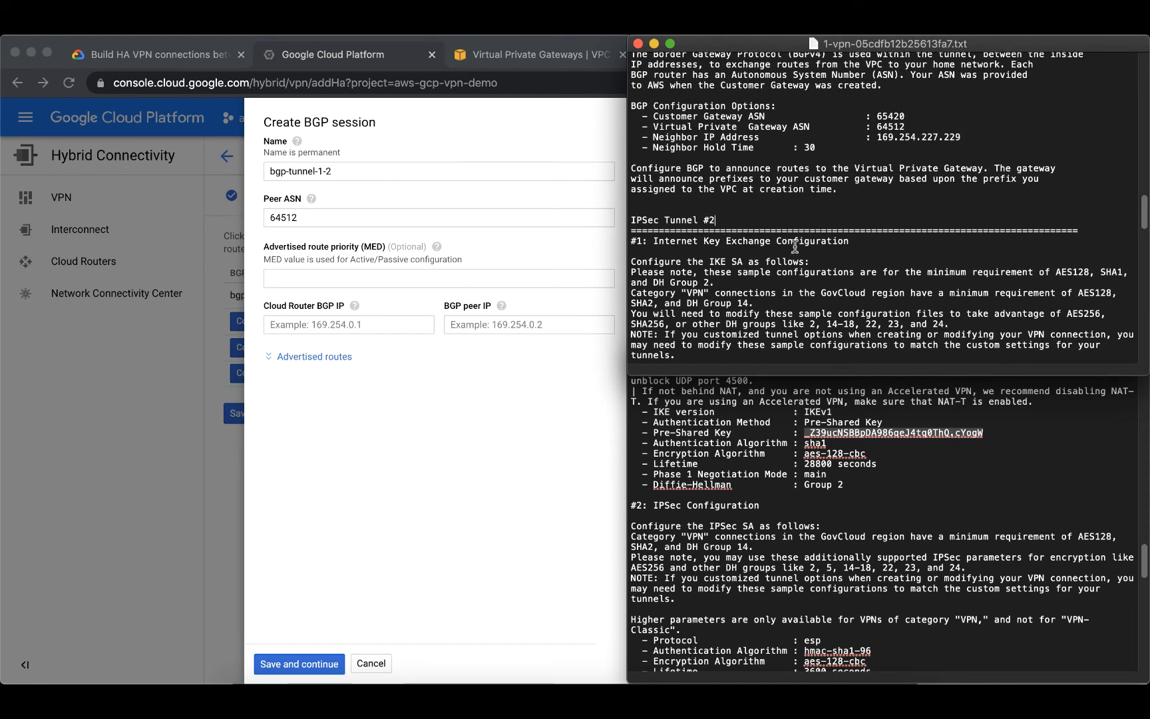
scroll(799, 251, down, 3)
scroll(799, 250, down, 15)
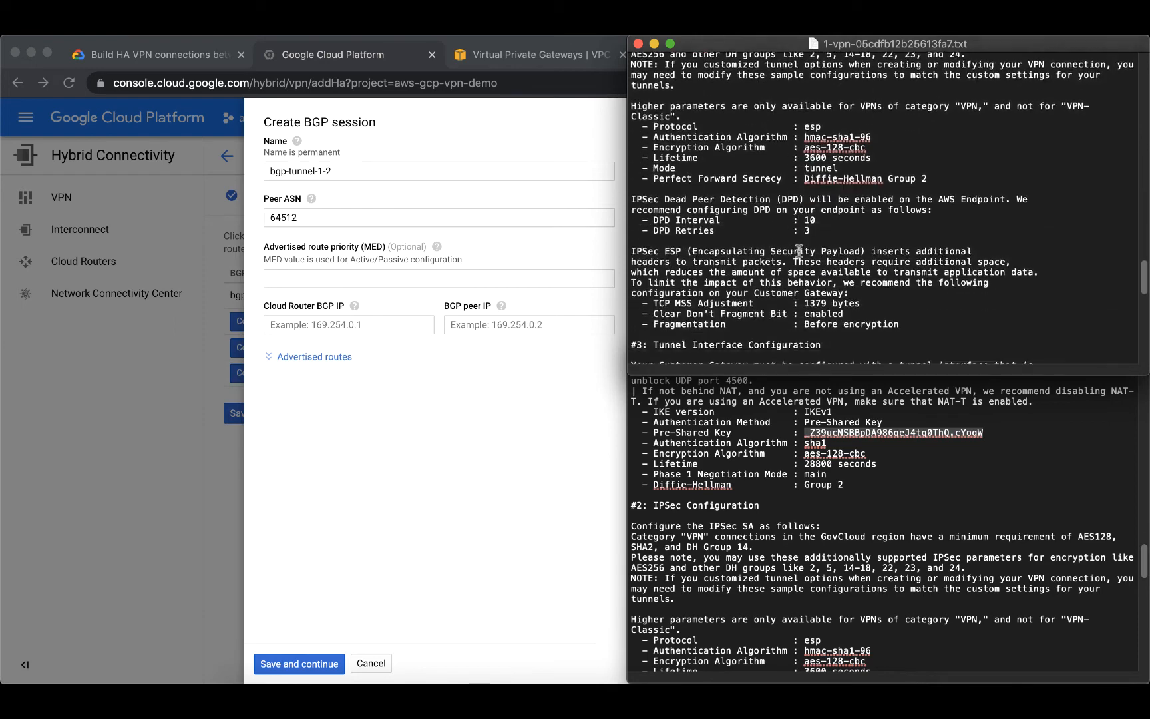
scroll(799, 250, down, 12)
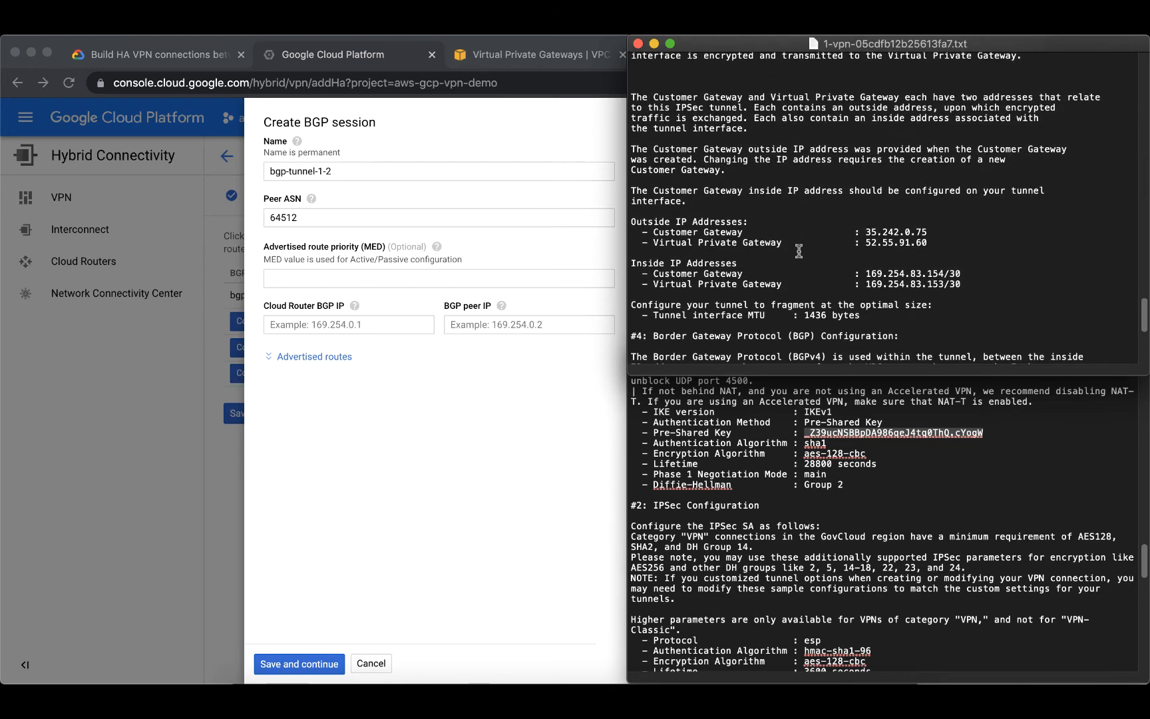
click(867, 251)
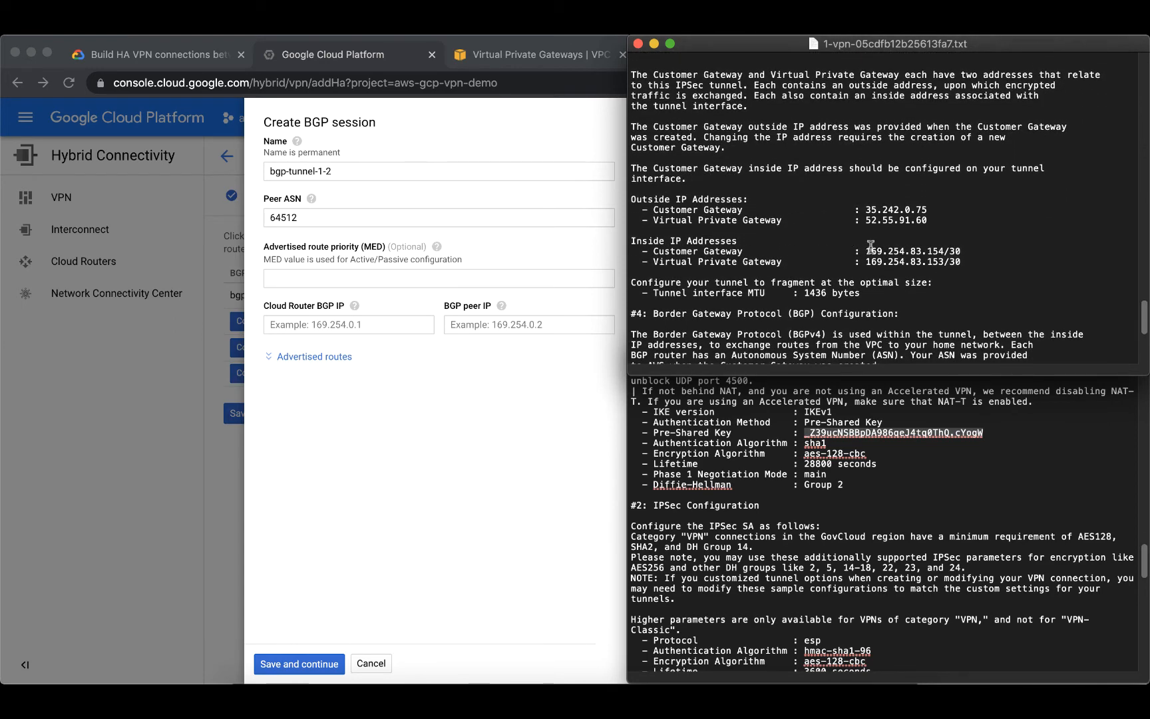
key(Left)
key(alt+shift+Right)
key(super+c)
click(296, 327)
key(super+v)
- Paste the virtual private gateway's inside address 169.254.83.153 without its suffix as the BGP peer IP and save the bgp-tunnel-1-2 session
key(super+Tab)
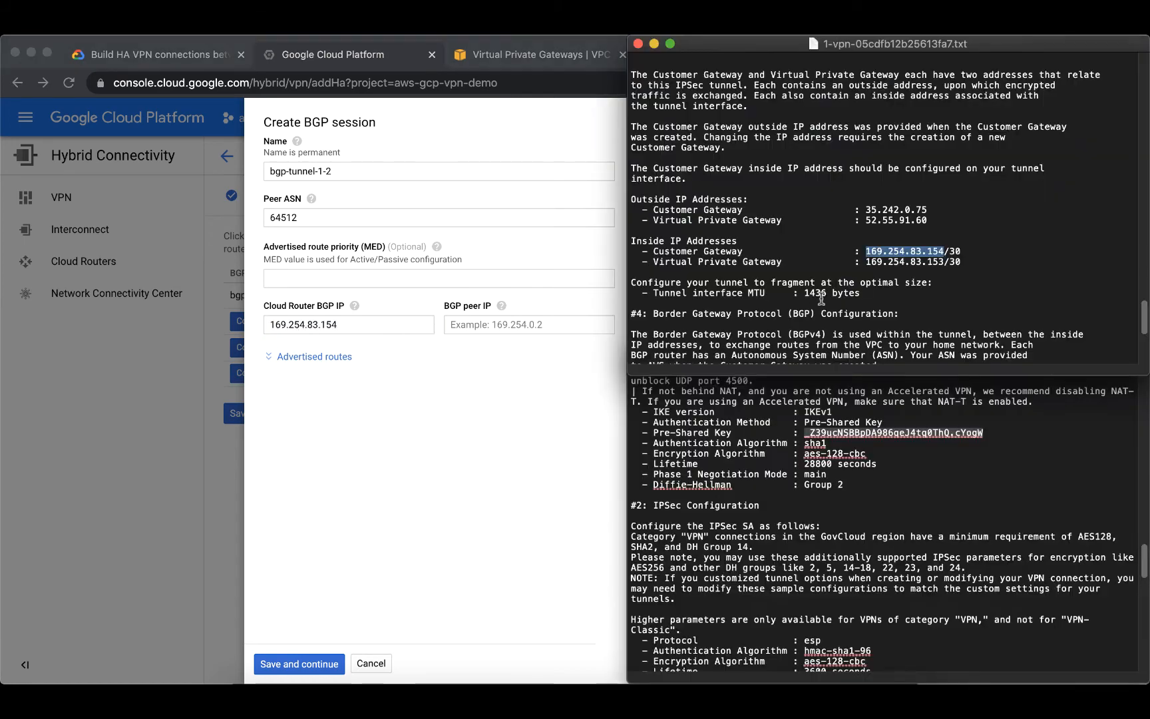
click(866, 262)
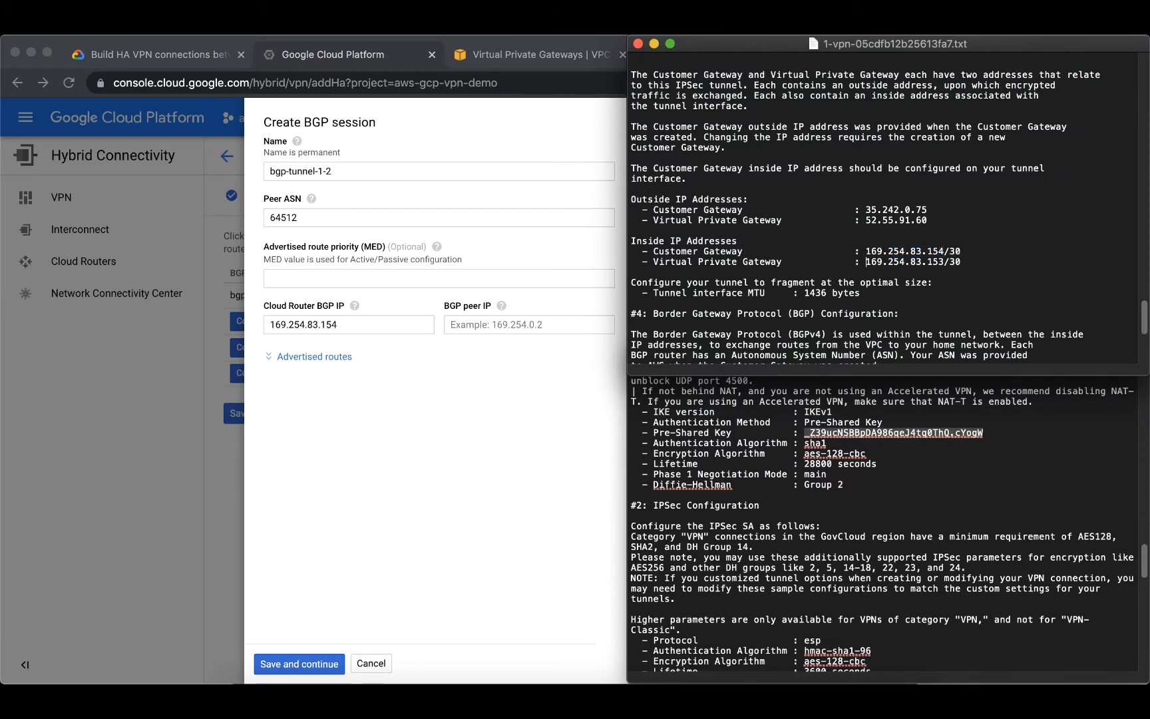
drag(866, 262, 944, 261)
key(super+c)
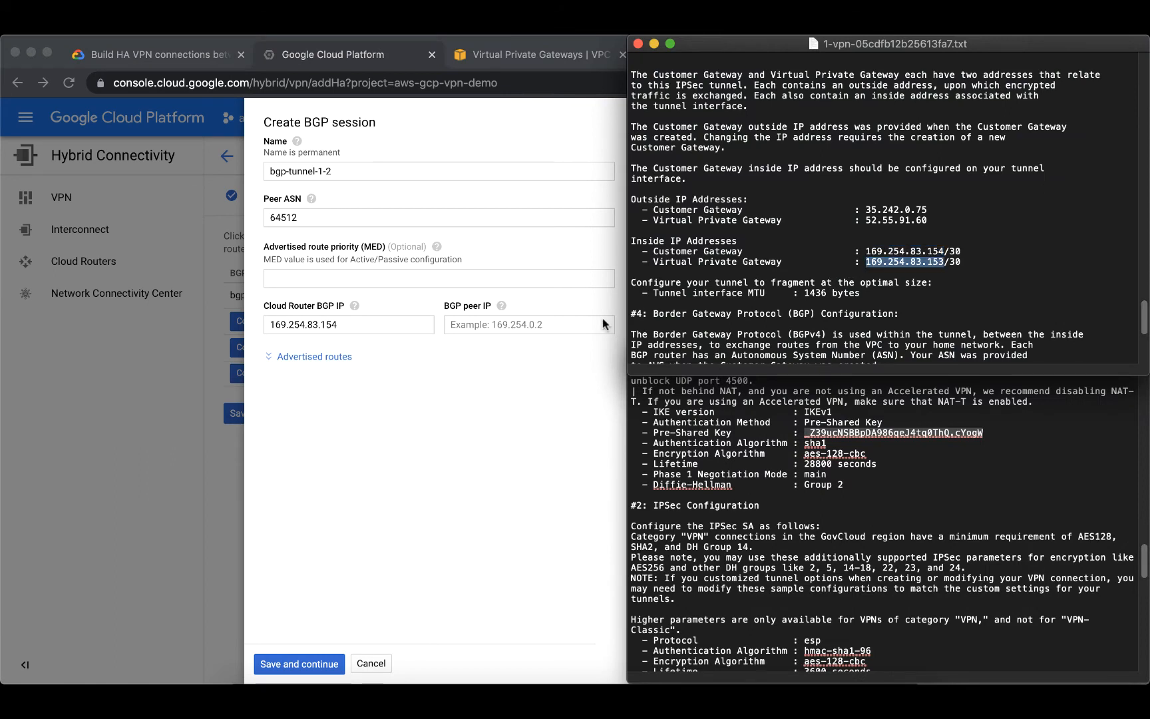
click(563, 324)
click(562, 323)
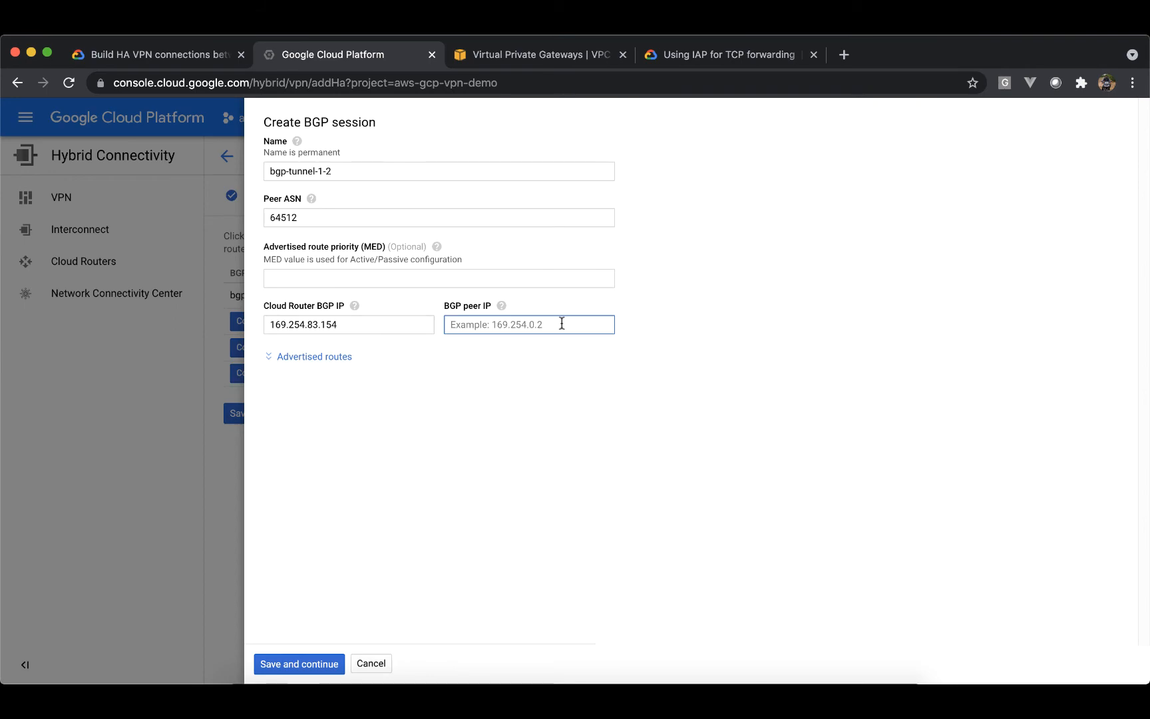
key(super+v)
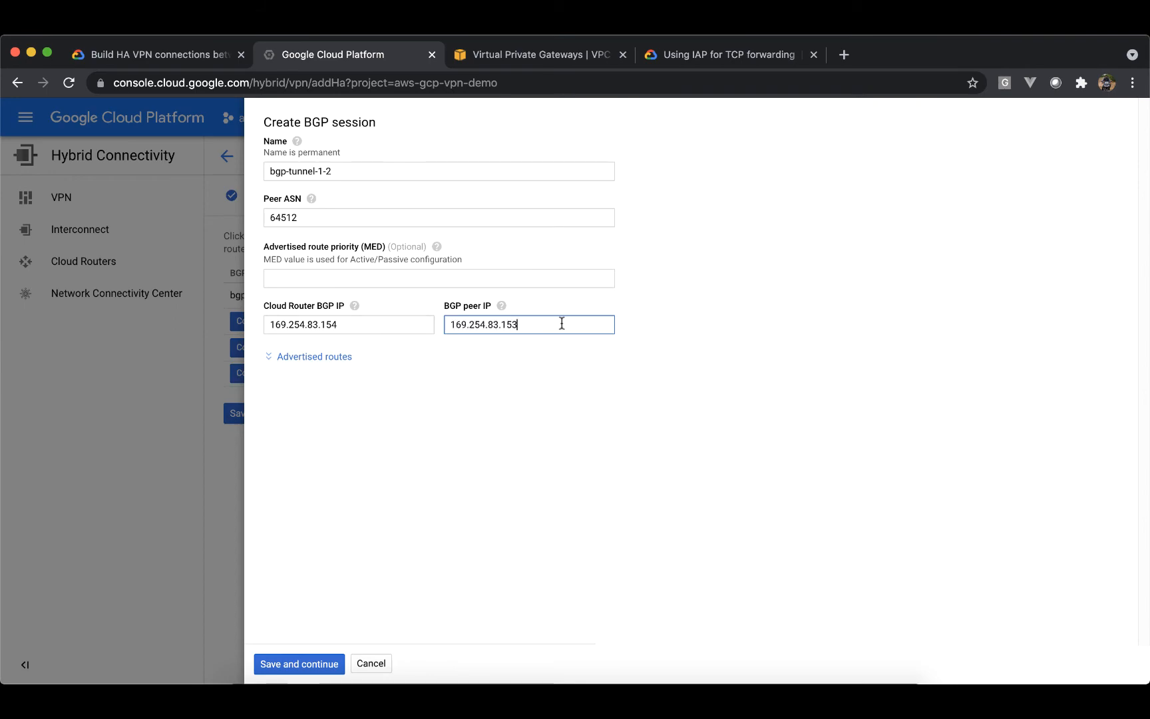
click(318, 666)
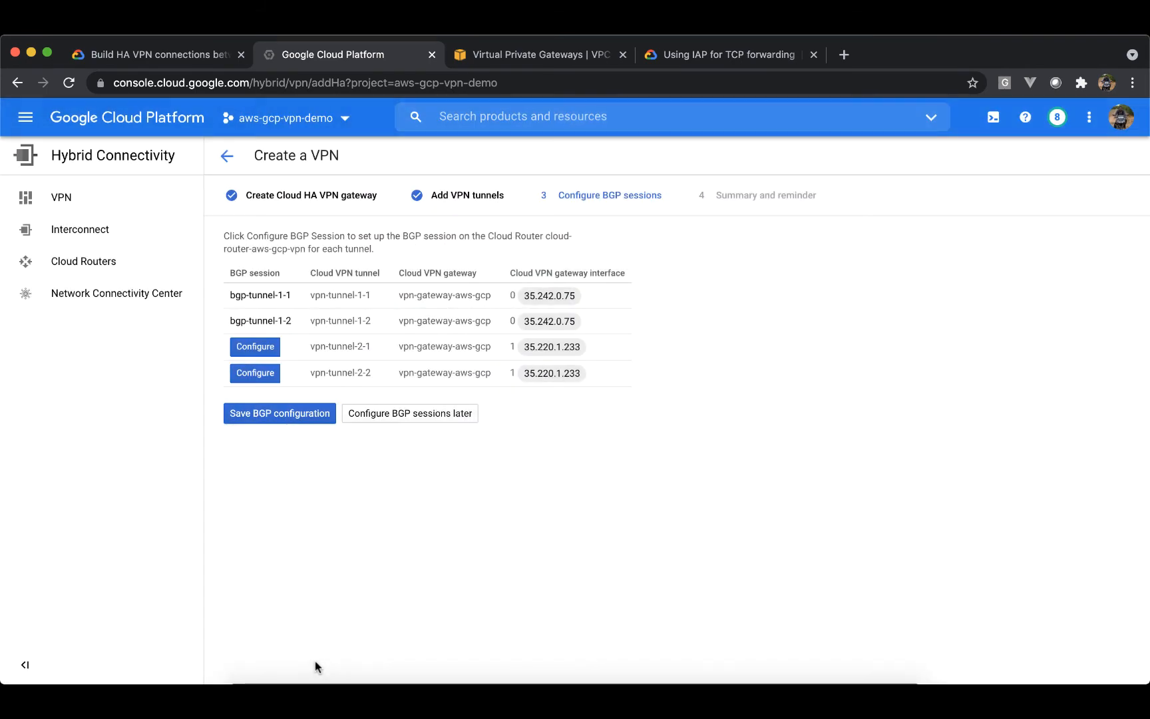
- Start the BGP session for vpn-tunnel-2-1, name it bgp-tunnel-2-1 and set its Peer ASN to 64512
click(255, 347)
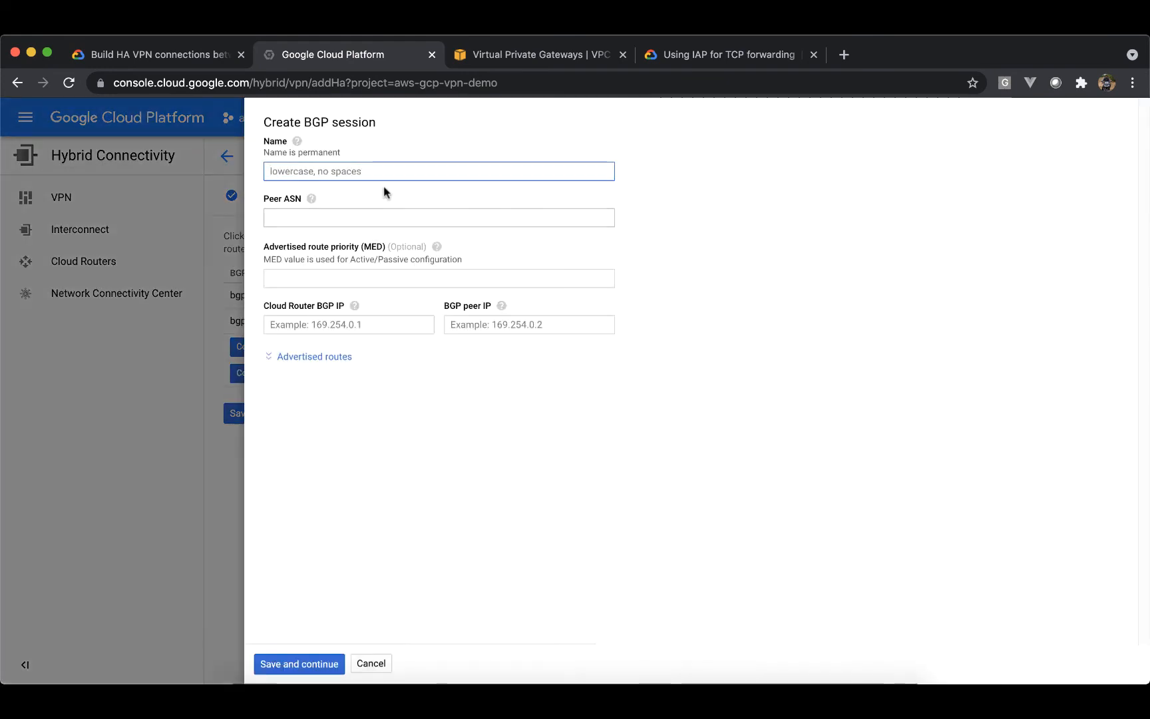
text(bgp)
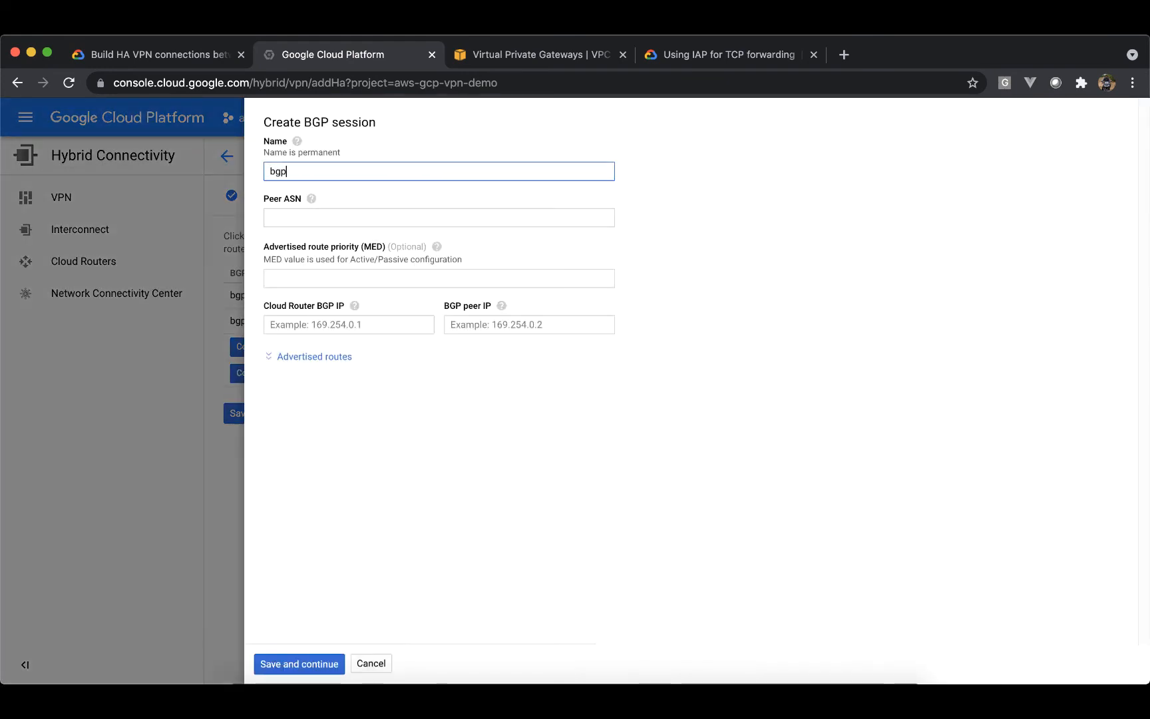
text(-tunnel-2-1)
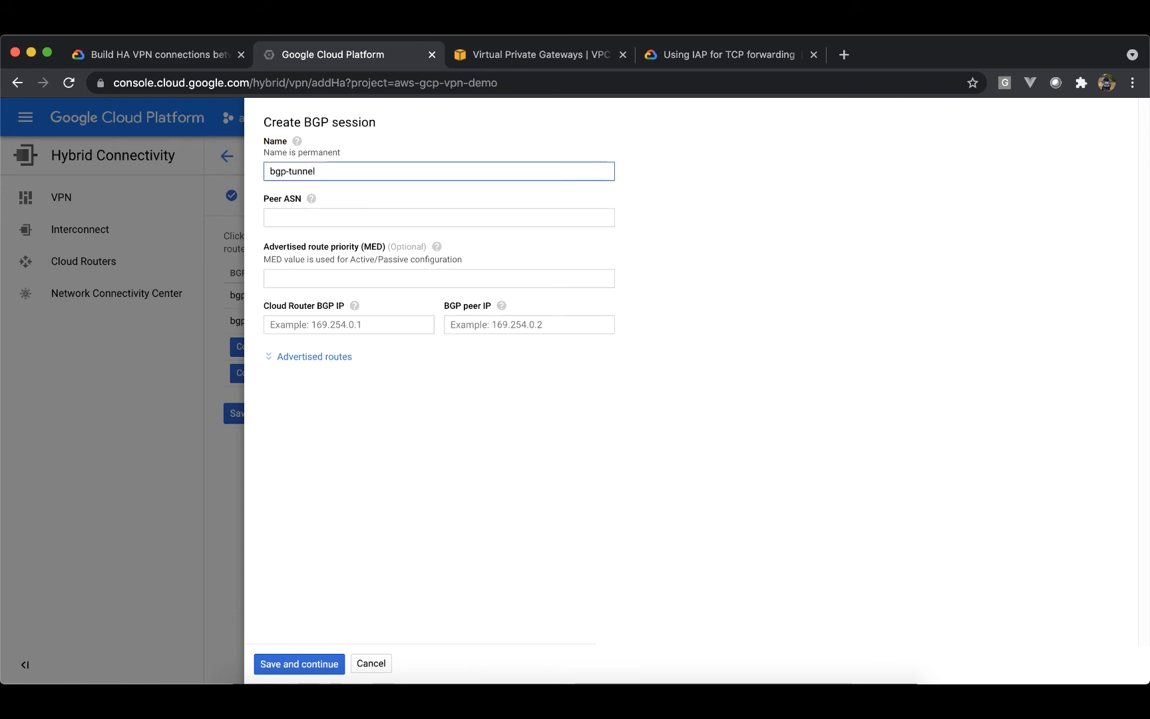
key(Tab)
key(Tab)
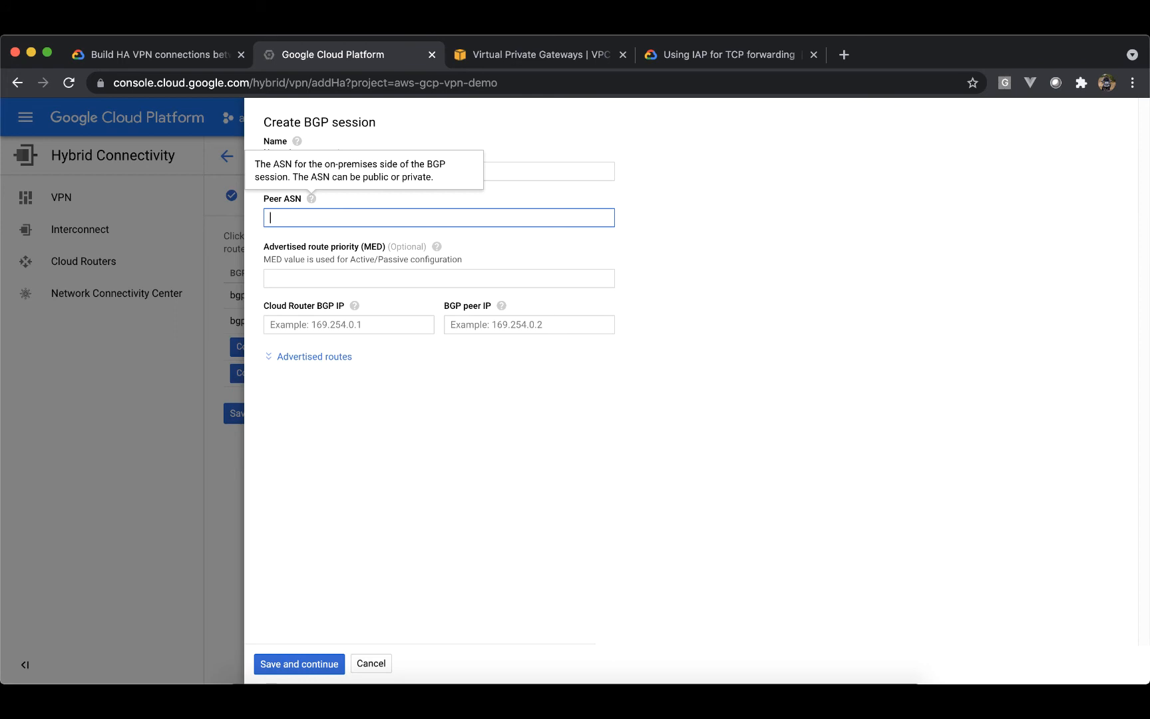
text(64512)
key(Tab)
key(Tab)
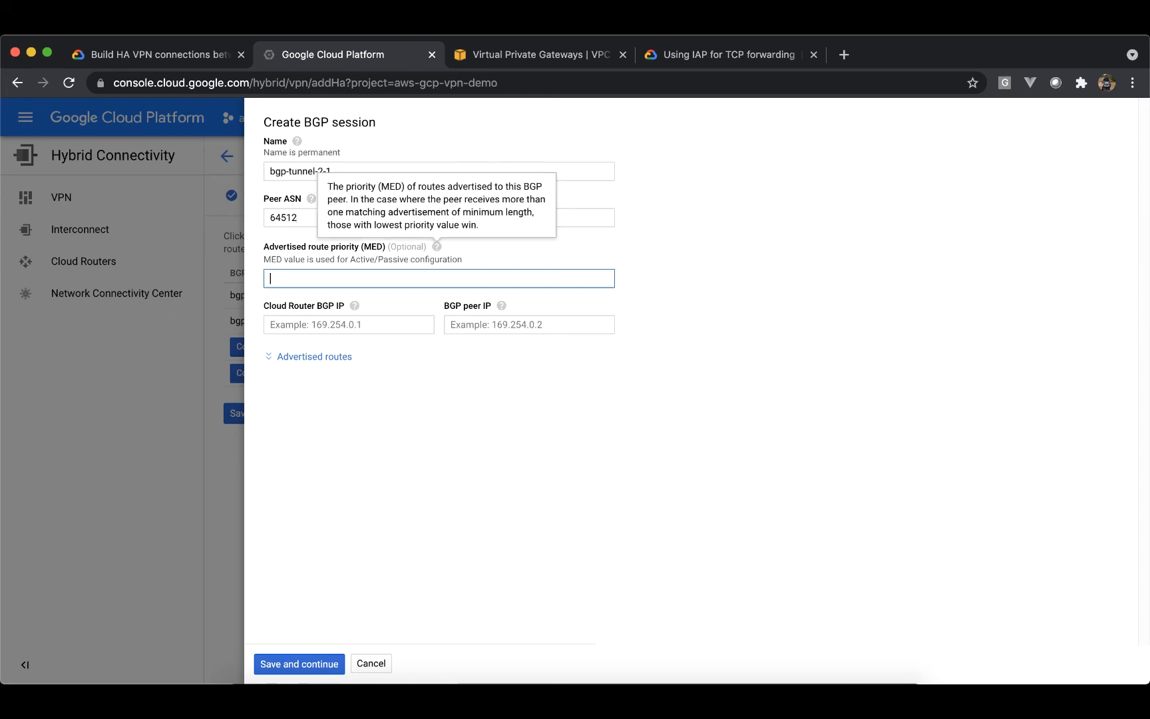
key(Tab)
key(Tab)
- Copy the customer gateway's inside address 169.254.43.42 from IPSec Tunnel #1 in the second AWS configuration file and paste it as the Cloud Router BGP IP
key(super+Tab)
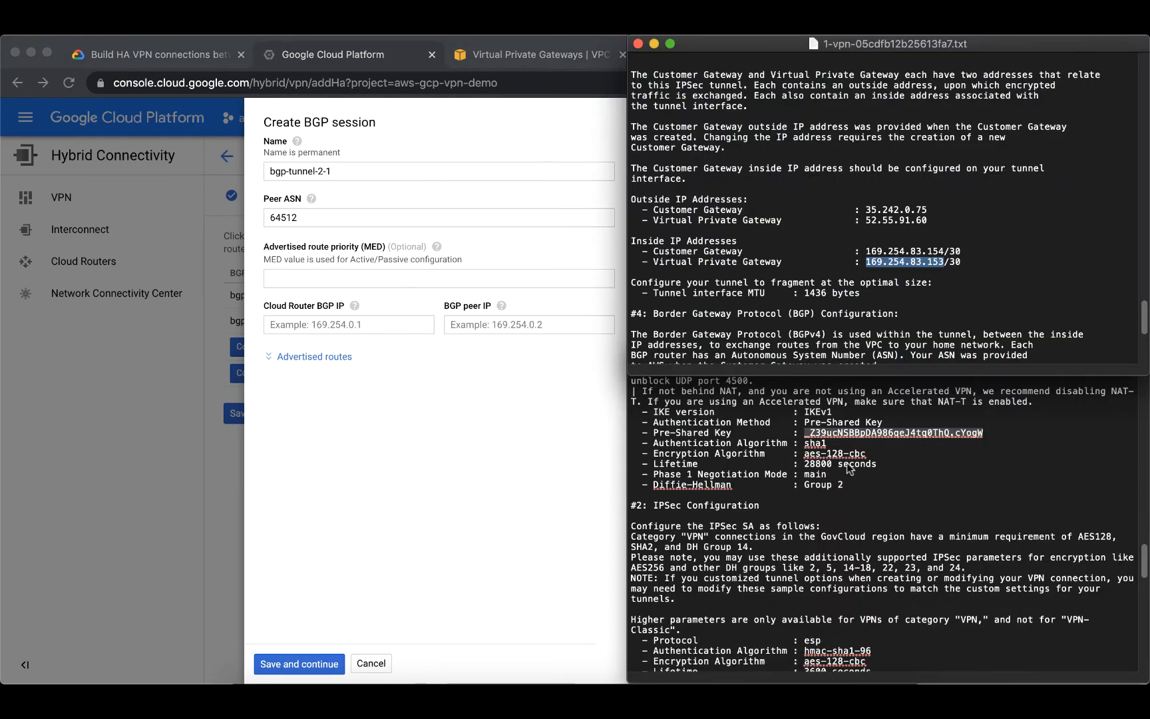
click(847, 467)
scroll(848, 465, up, 10)
scroll(847, 464, down, 3)
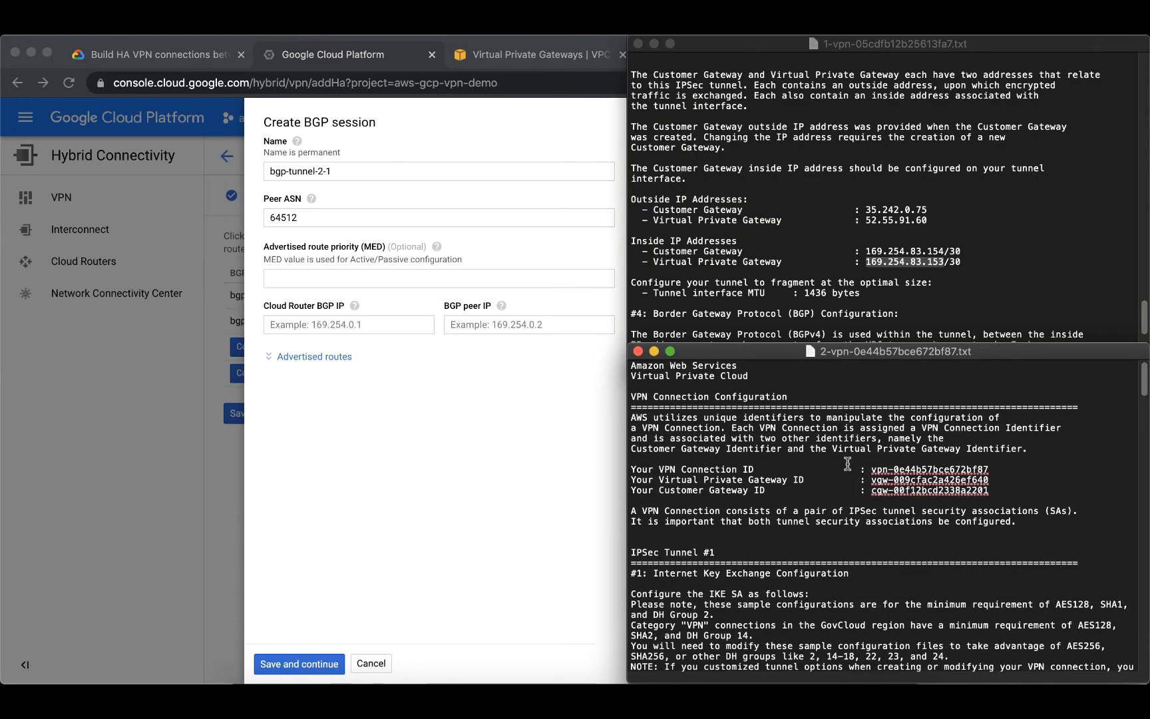
scroll(848, 464, down, 3)
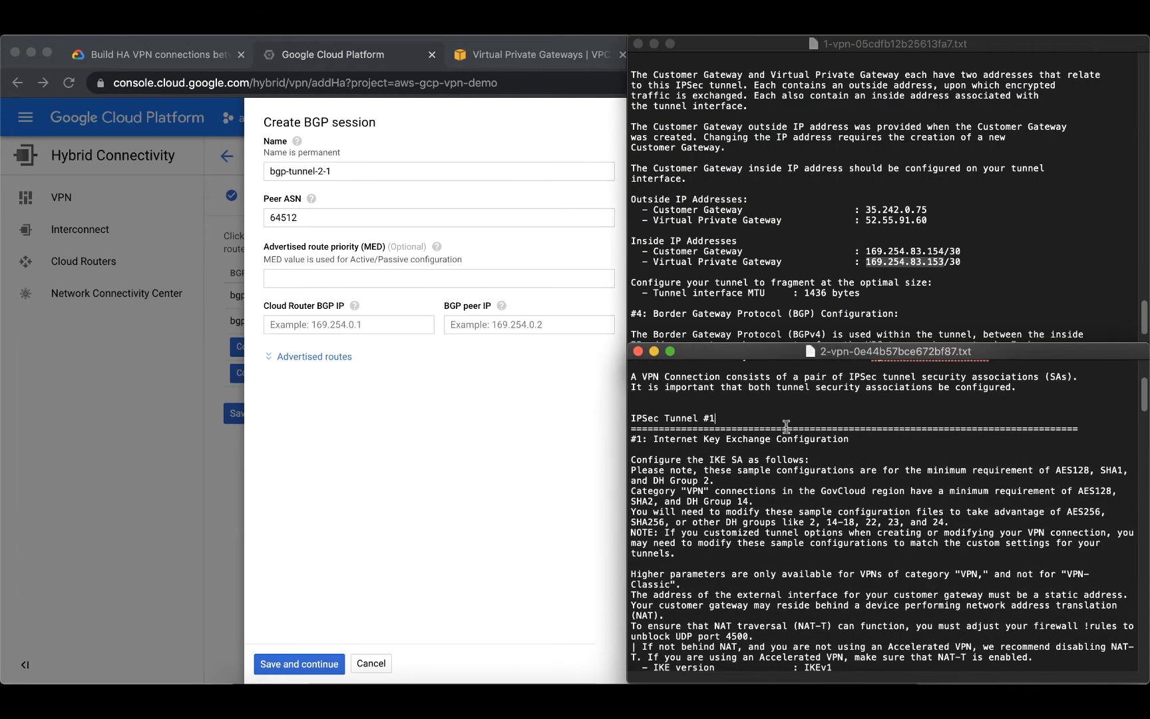
scroll(802, 468, down, 15)
scroll(802, 468, down, 15)
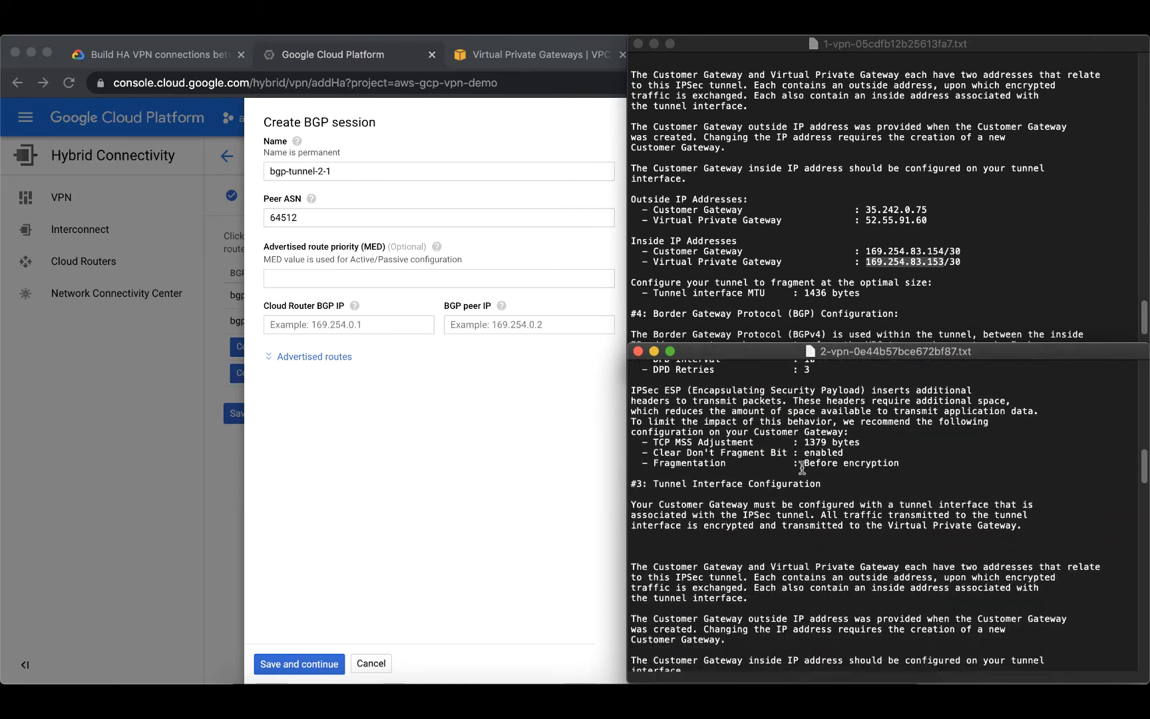
scroll(802, 468, up, 8)
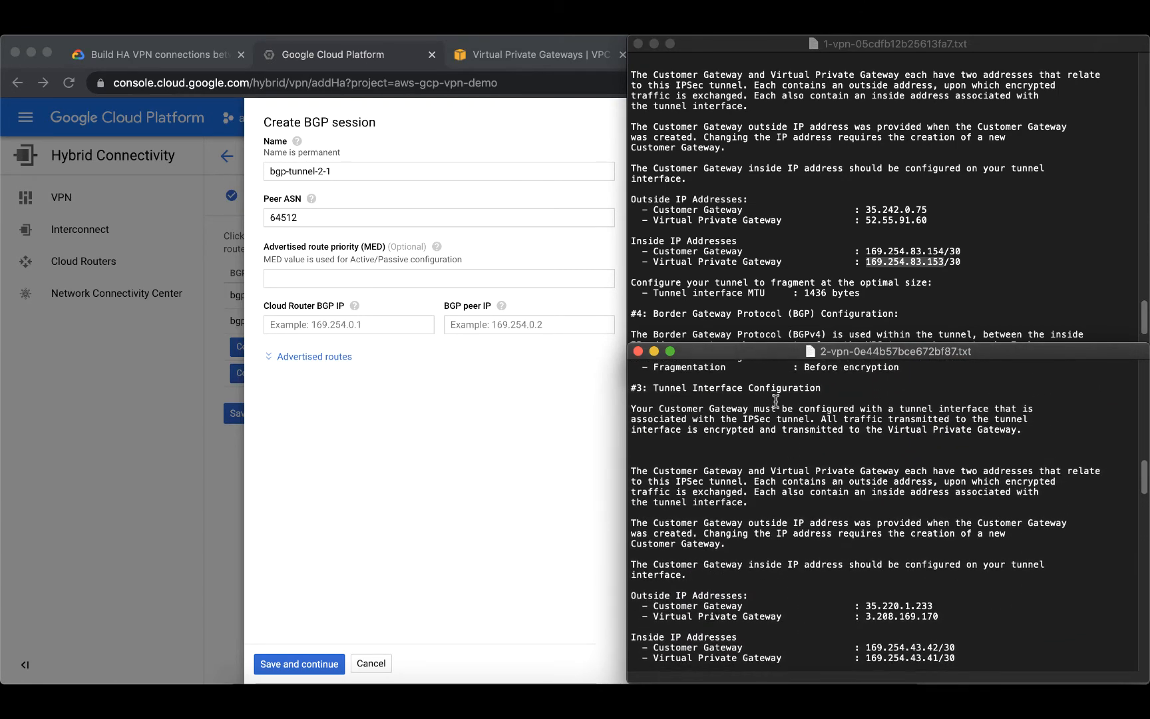
scroll(777, 403, down, 5)
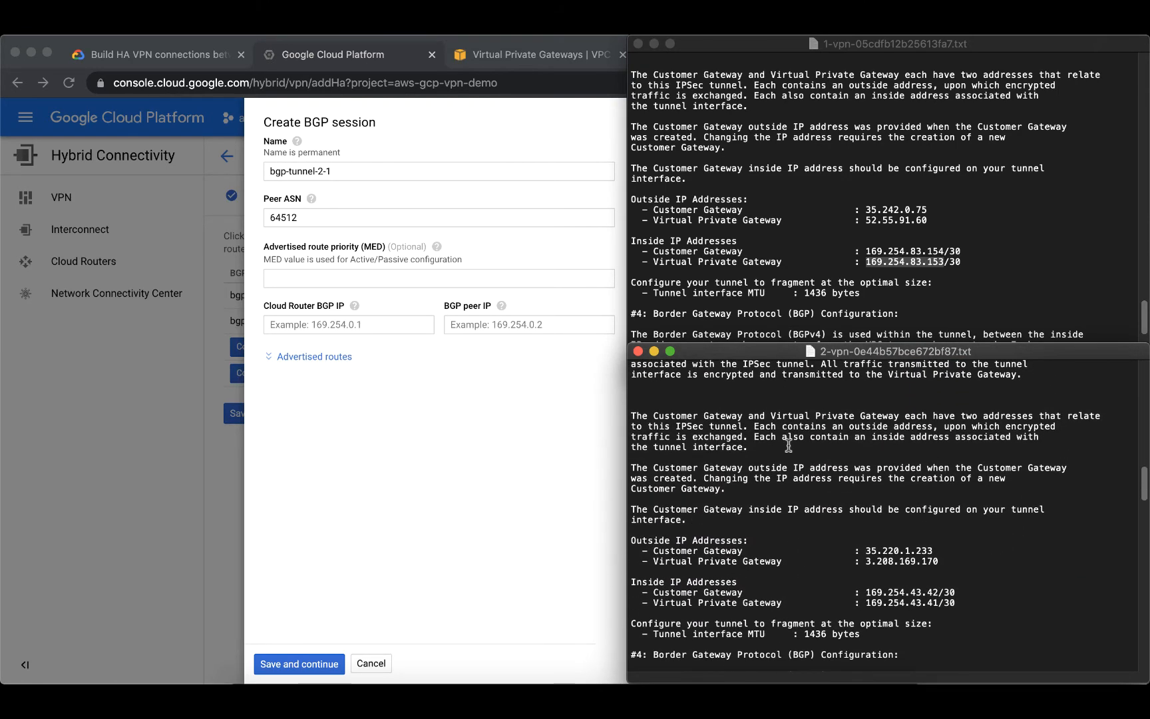
click(875, 592)
key(Left)
key(alt+shift+Right)
key(super+c)
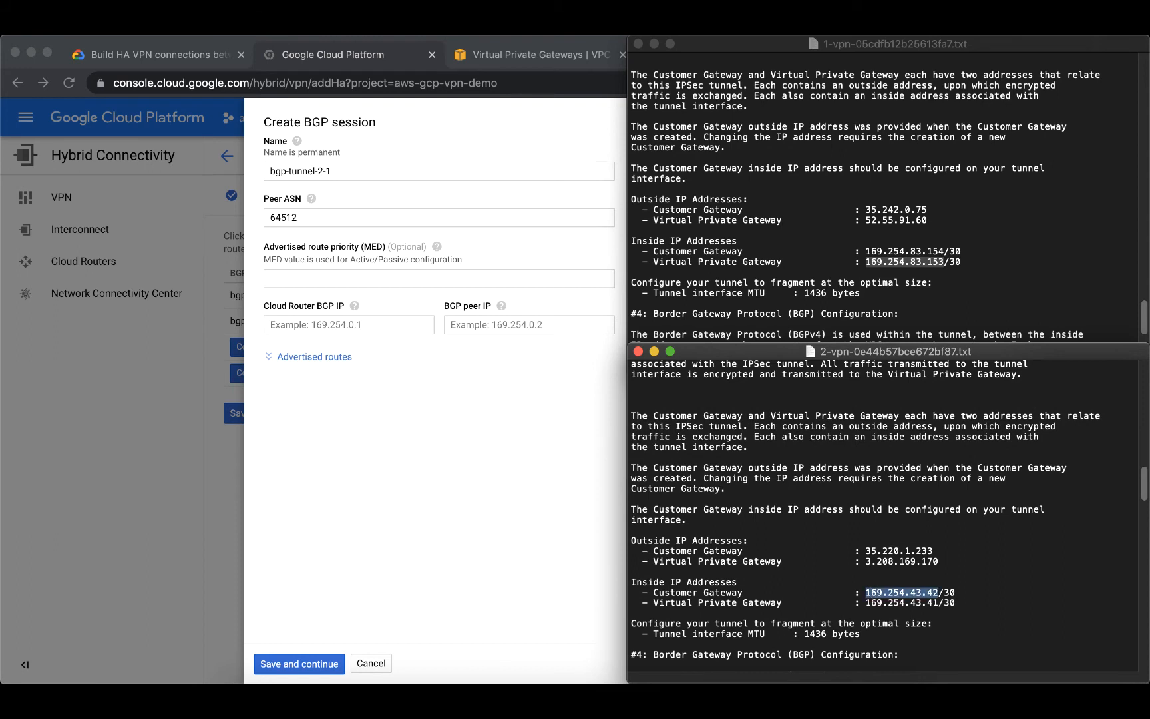
click(394, 325)
key(super+v)
- Paste the virtual private gateway's inside address 169.254.43.41 without its suffix as the BGP peer IP and save the bgp-tunnel-2-1 session
key(super+Tab)
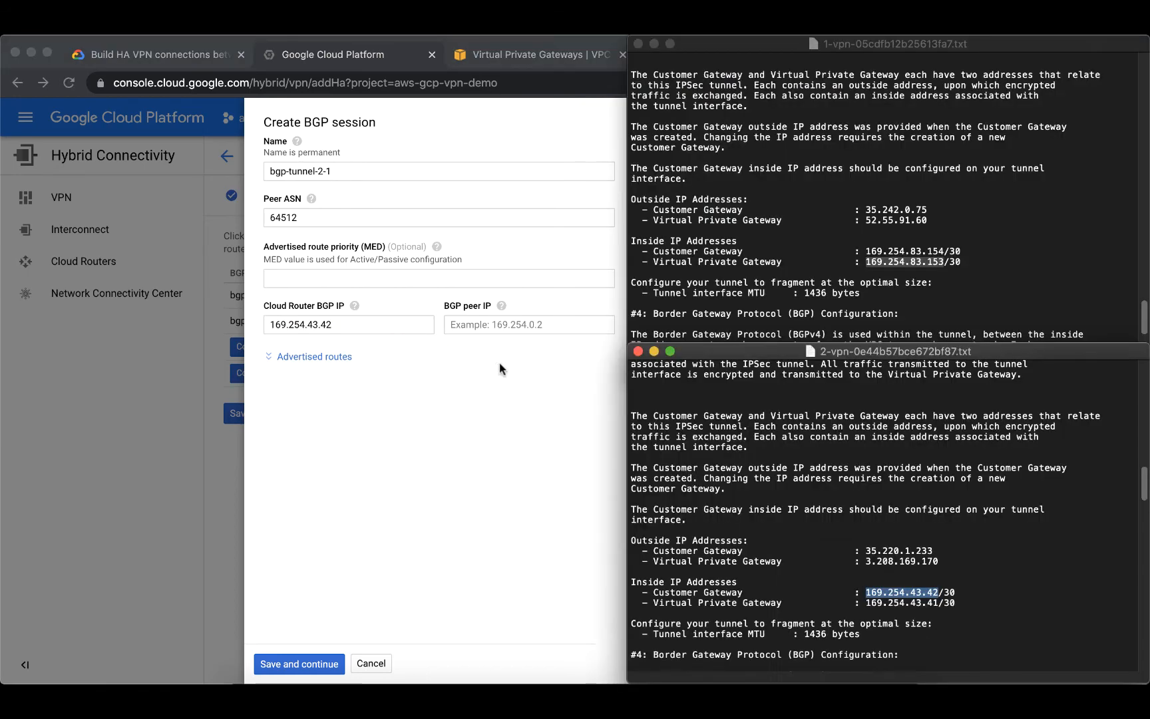
click(869, 599)
drag(866, 602, 938, 602)
key(super+c)
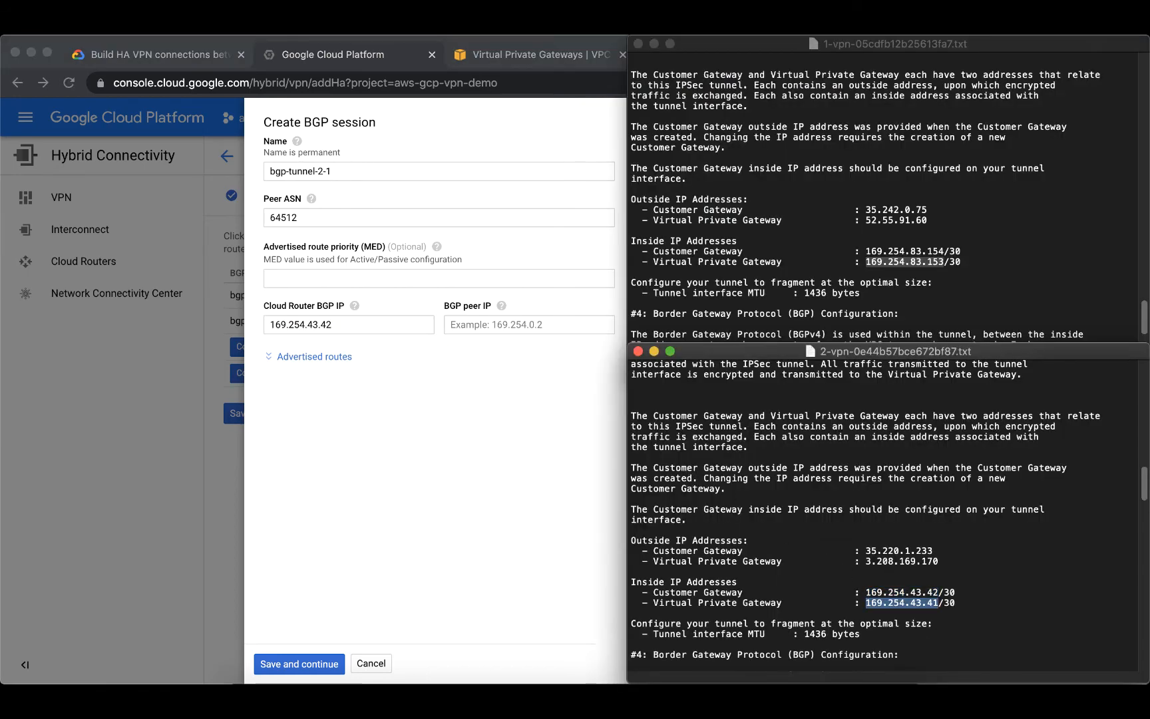
key(super+Tab)
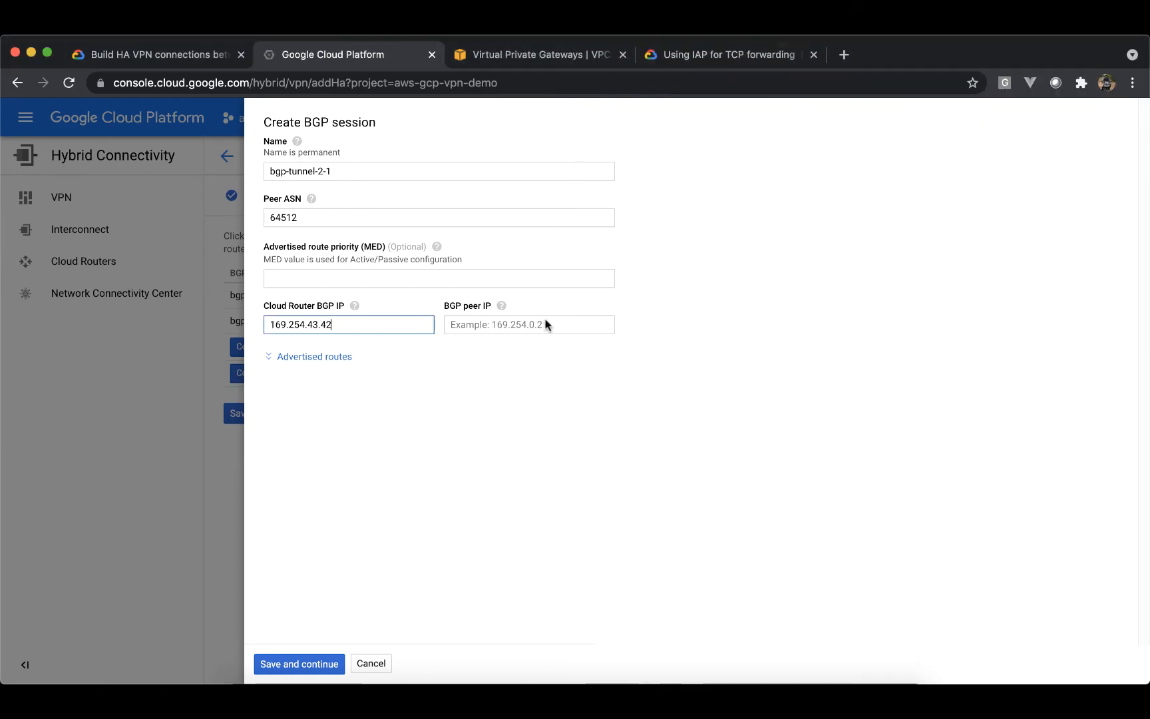
click(545, 320)
key(super+v)
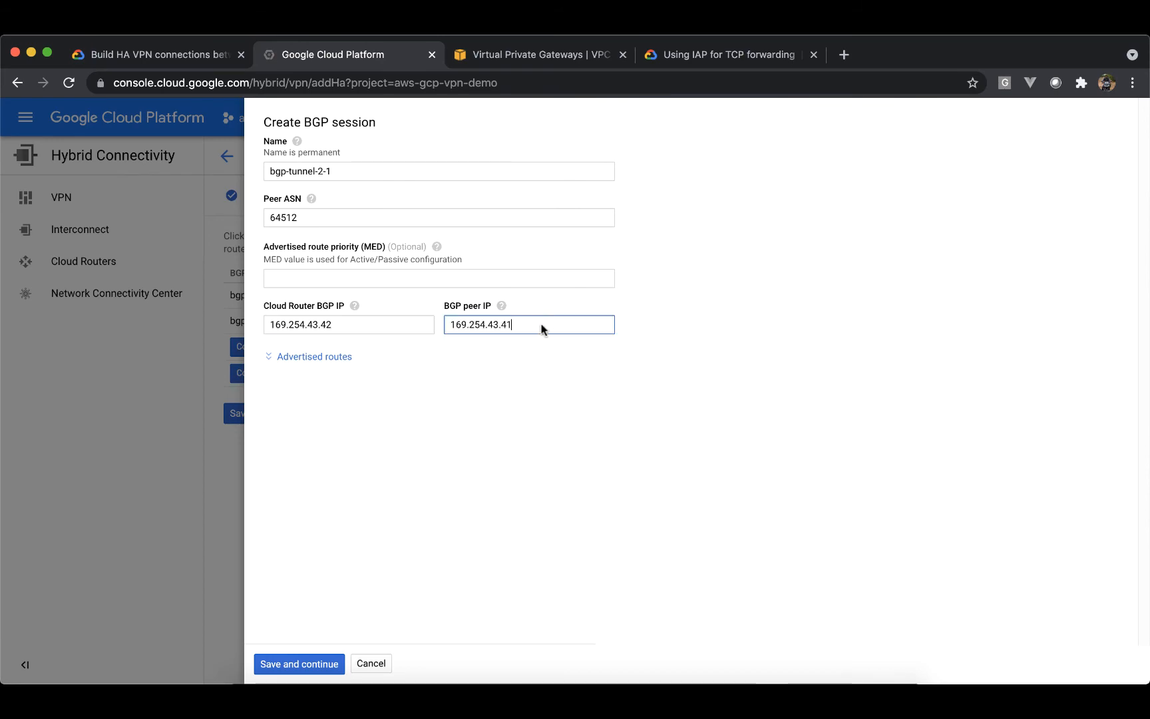
click(324, 665)
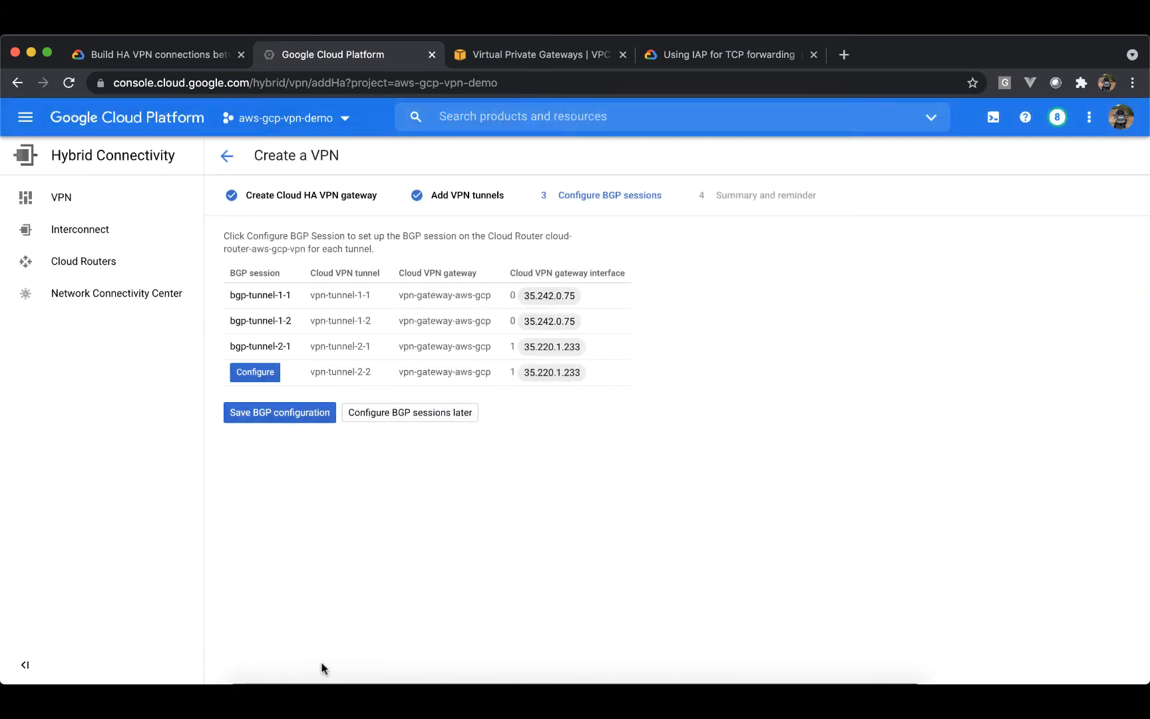
- Start the BGP session for vpn-tunnel-2-2 and paste the customer gateway's inside address 169.254.145.26 from the second AWS file's IPSec Tunnel #2 as Cloud Router BGP IP
click(255, 373)
key(super+Tab)
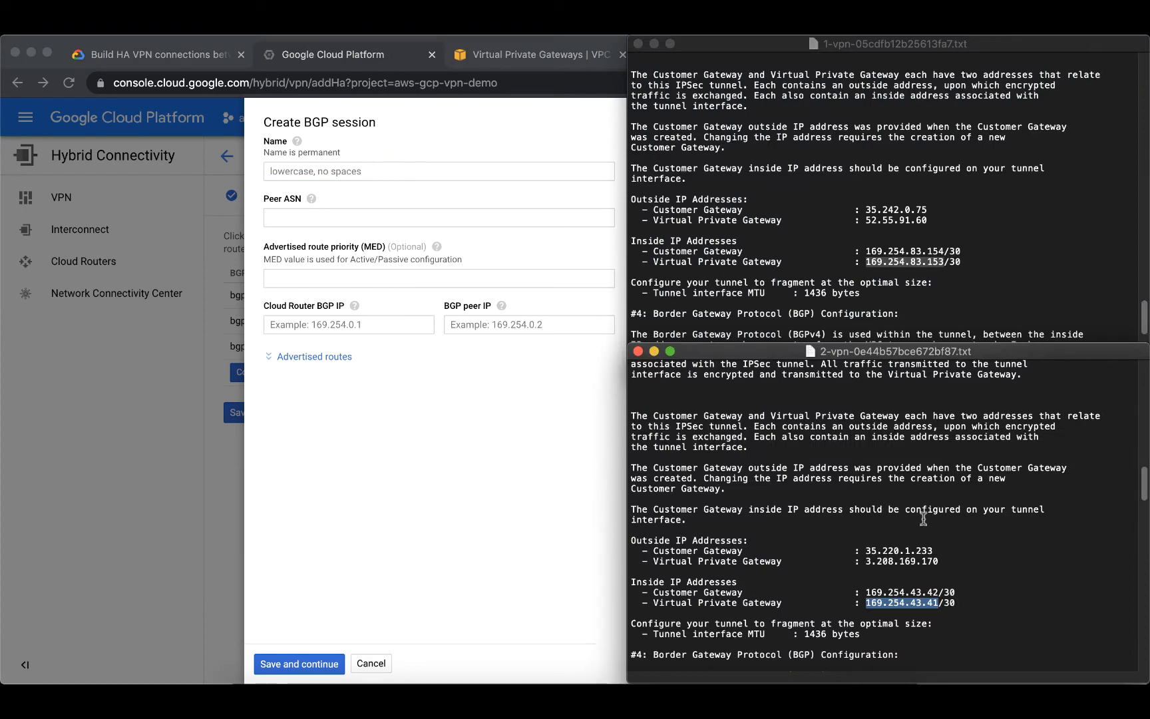
scroll(895, 514, down, 10)
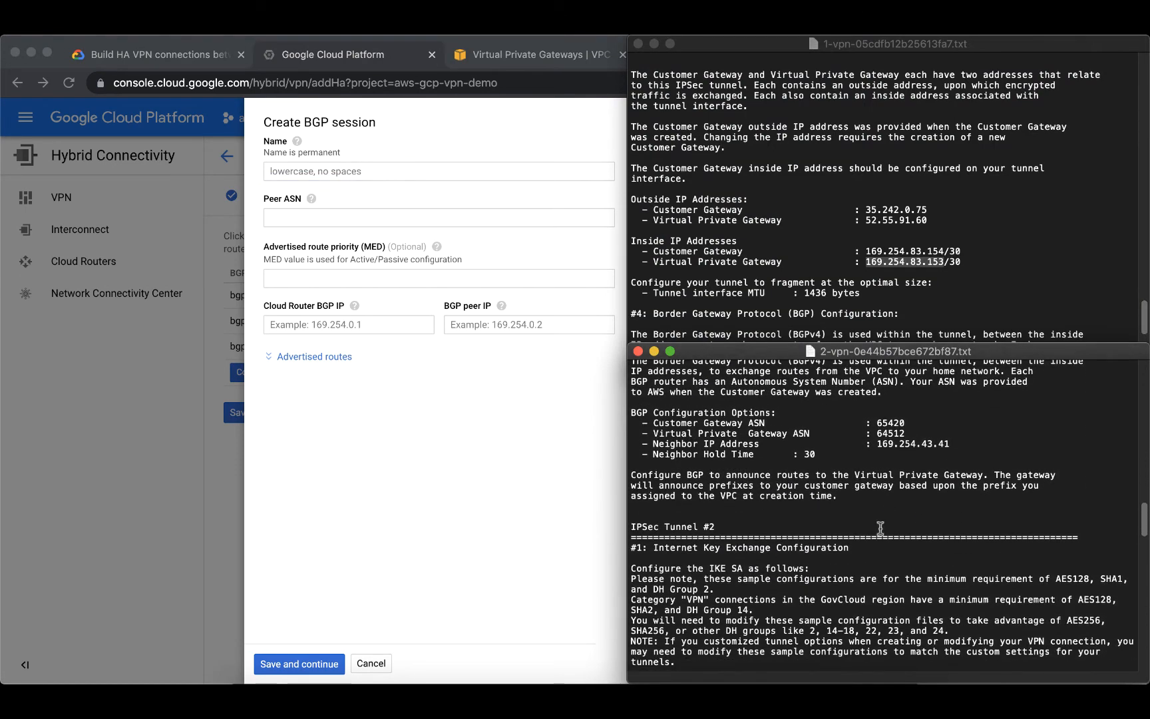
click(880, 527)
scroll(880, 527, down, 10)
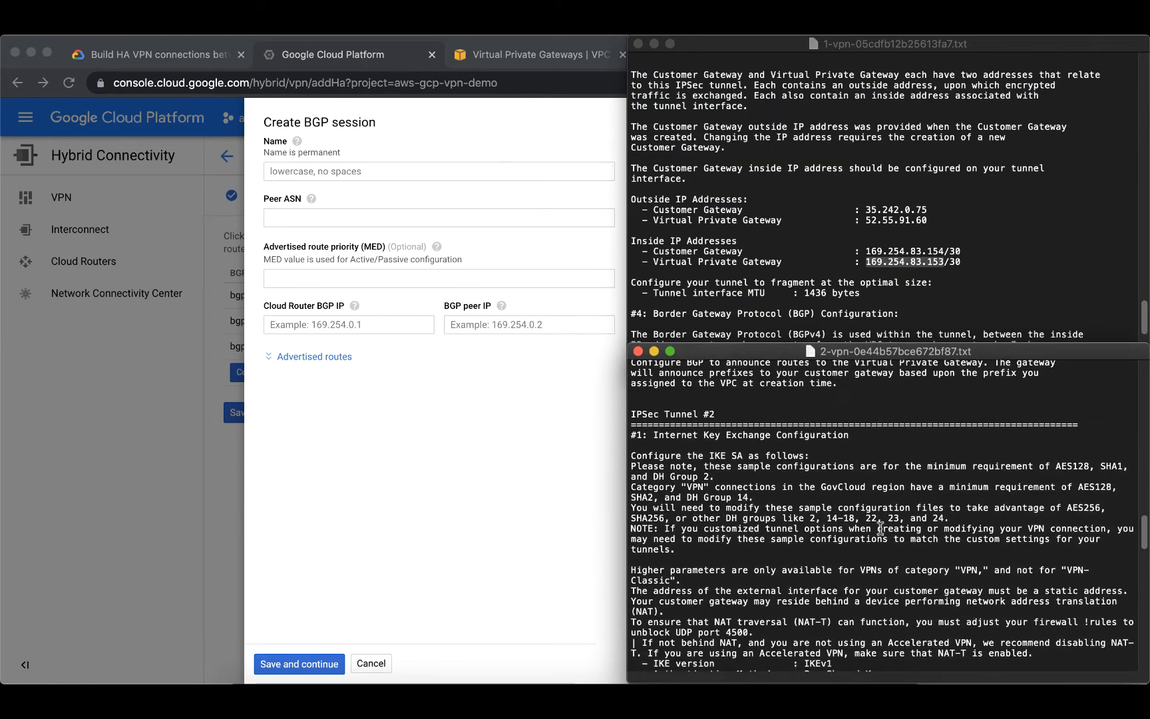
scroll(880, 527, down, 10)
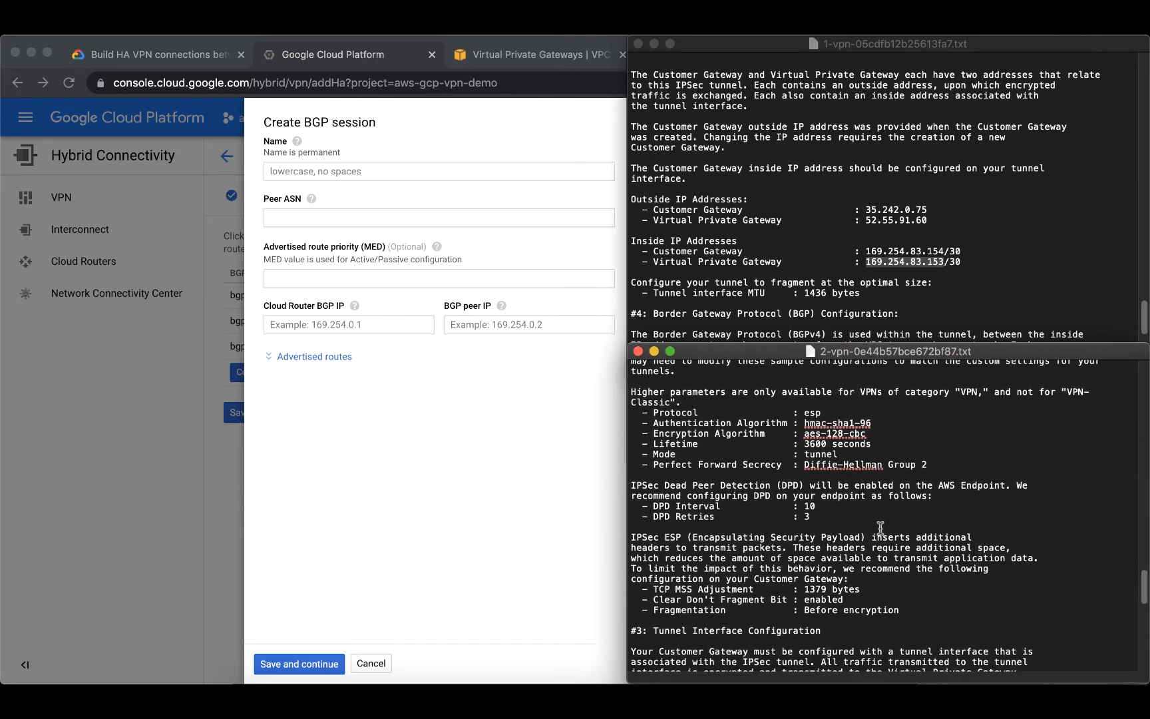
scroll(880, 527, down, 5)
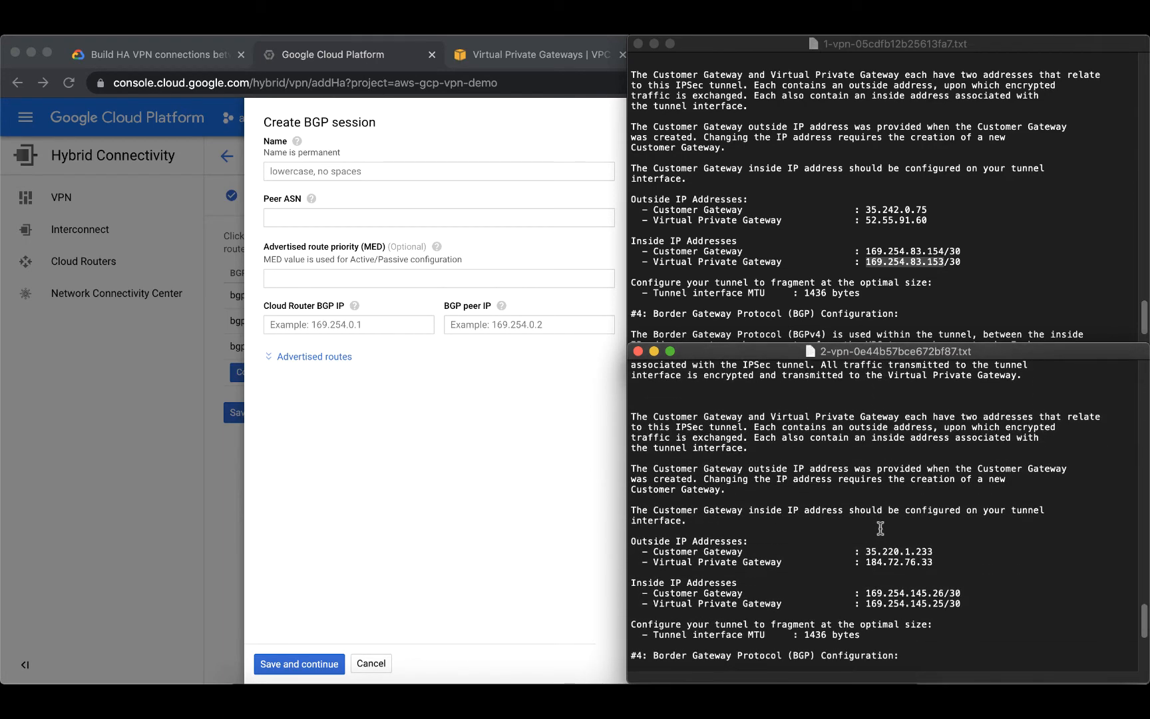
scroll(880, 528, up, 3)
scroll(848, 517, down, 3)
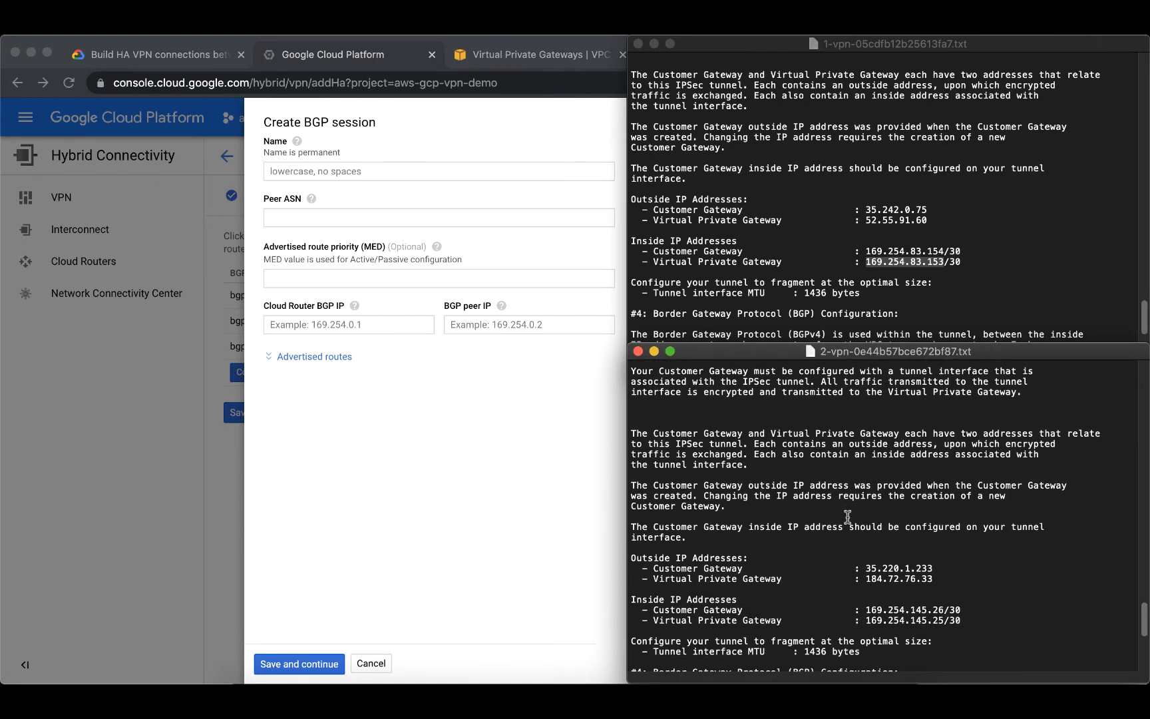
double_click(875, 610)
key(super+c)
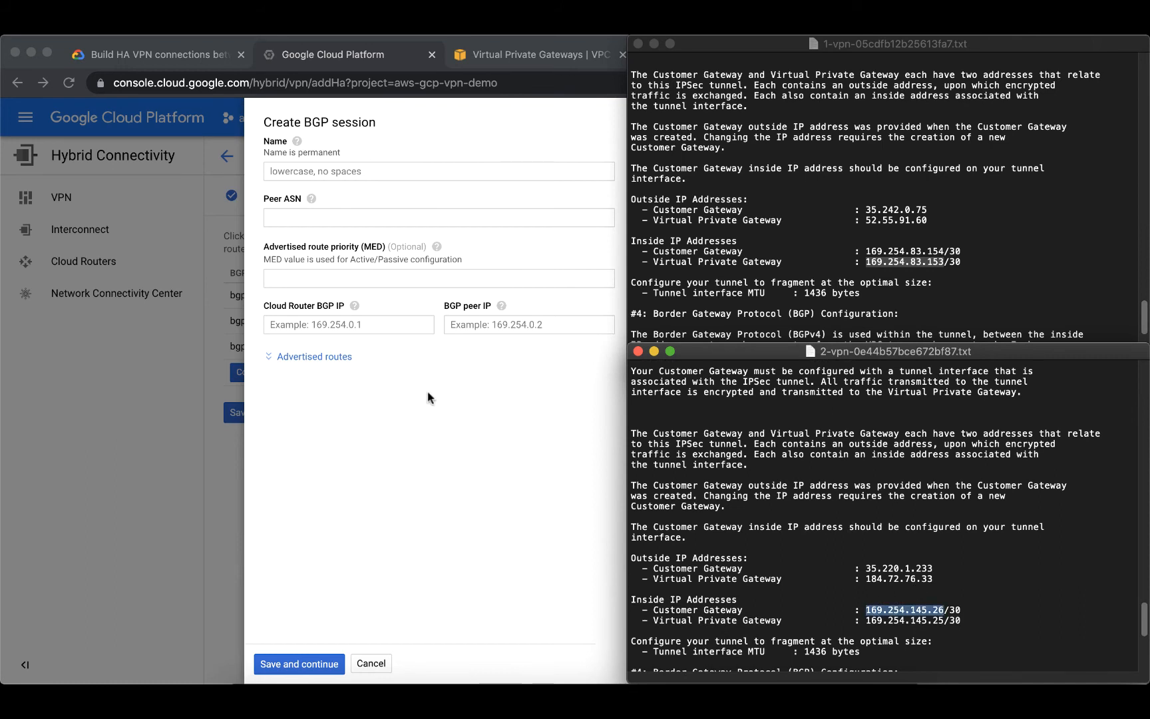
click(380, 325)
click(378, 324)
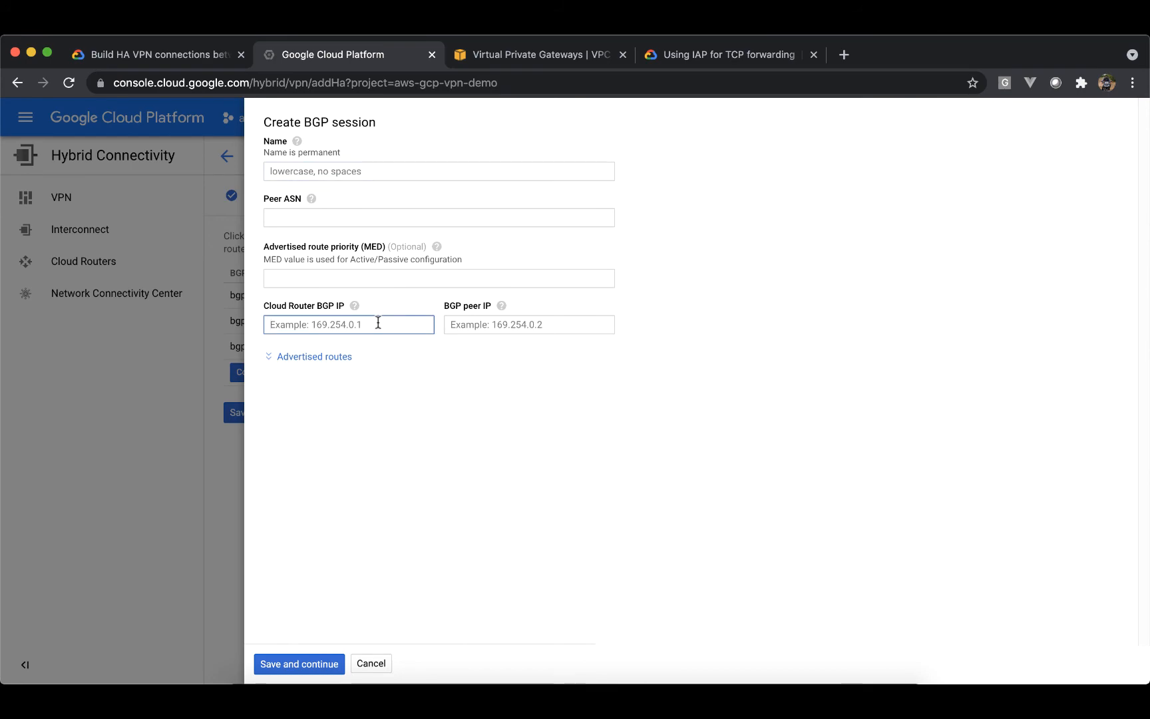
key(super+v)
- Copy the virtual private gateway's inside address 169.254.145.25 without its suffix from the second AWS configuration file and paste it as the BGP peer IP
key(super+Tab)
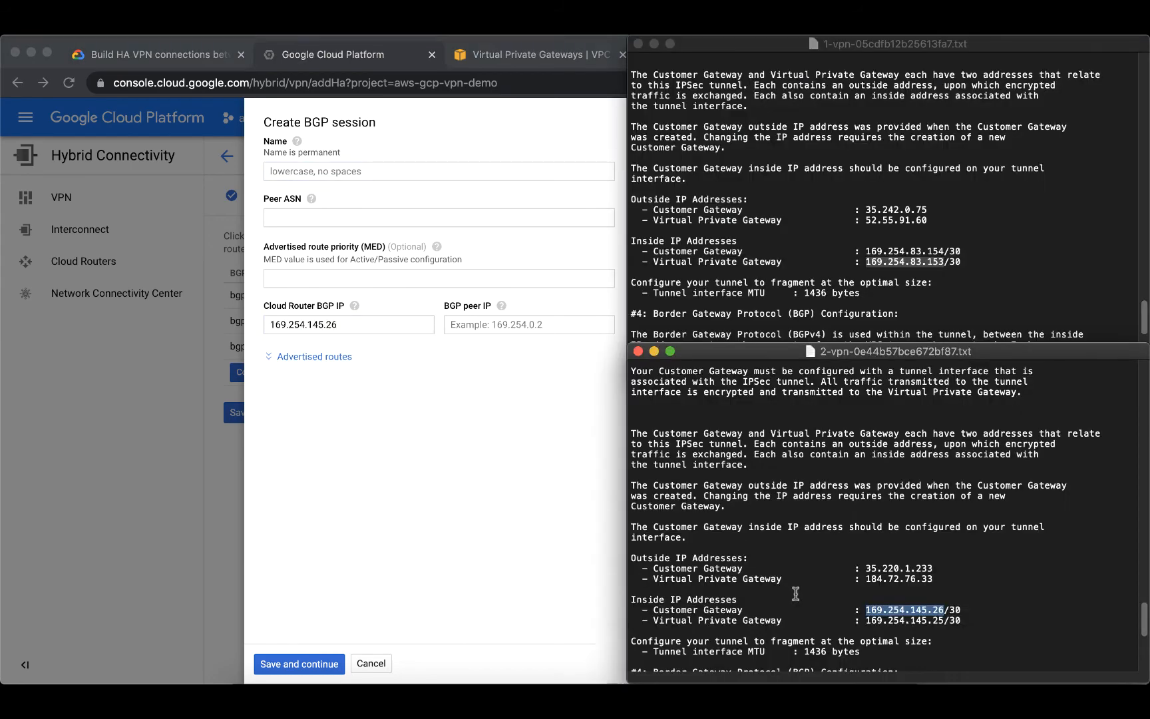
click(873, 620)
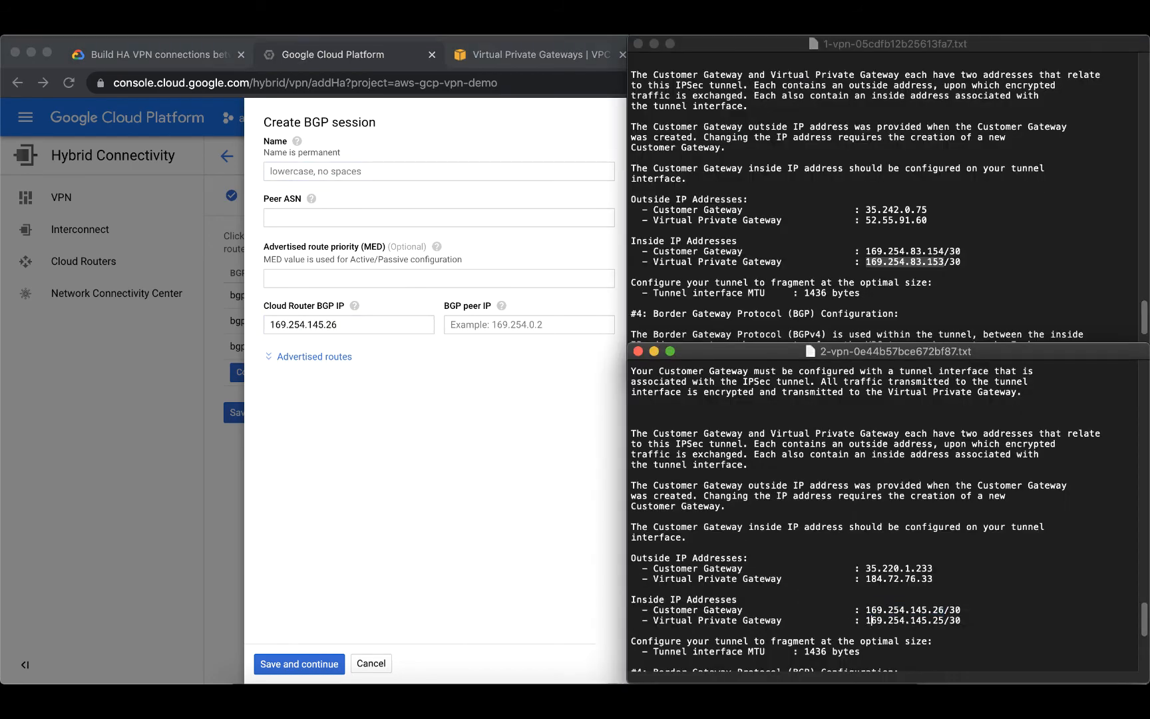
drag(866, 621, 944, 621)
key(super+c)
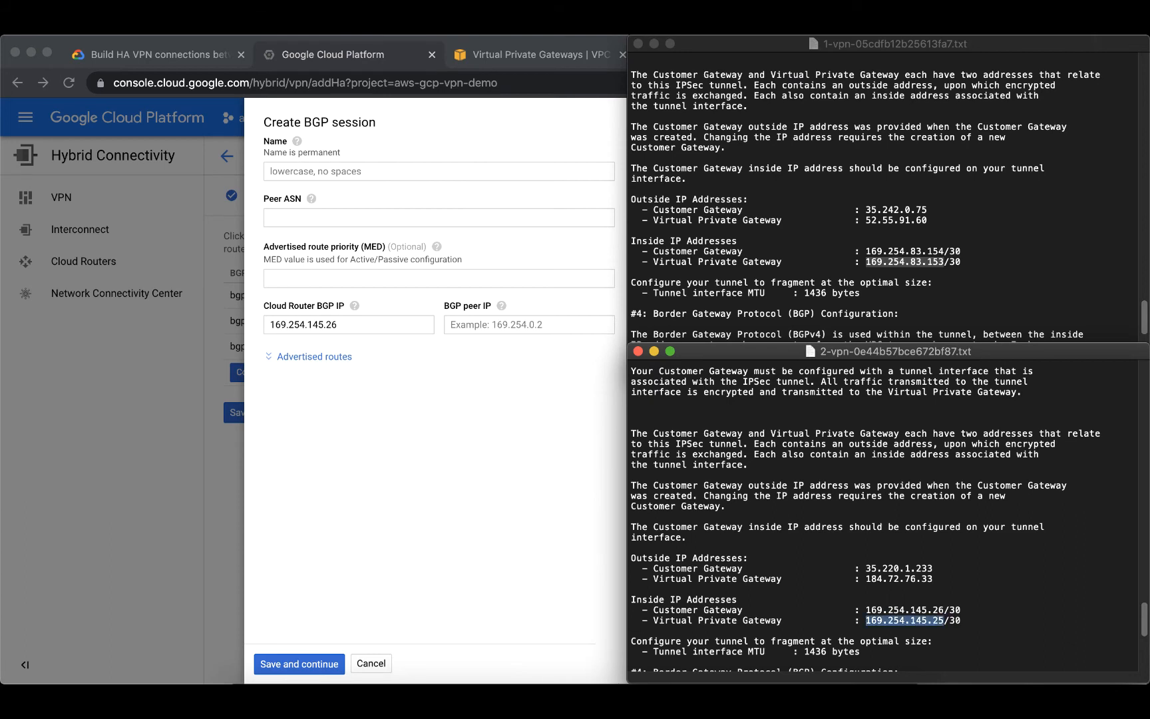
click(521, 326)
click(522, 327)
key(super+v)
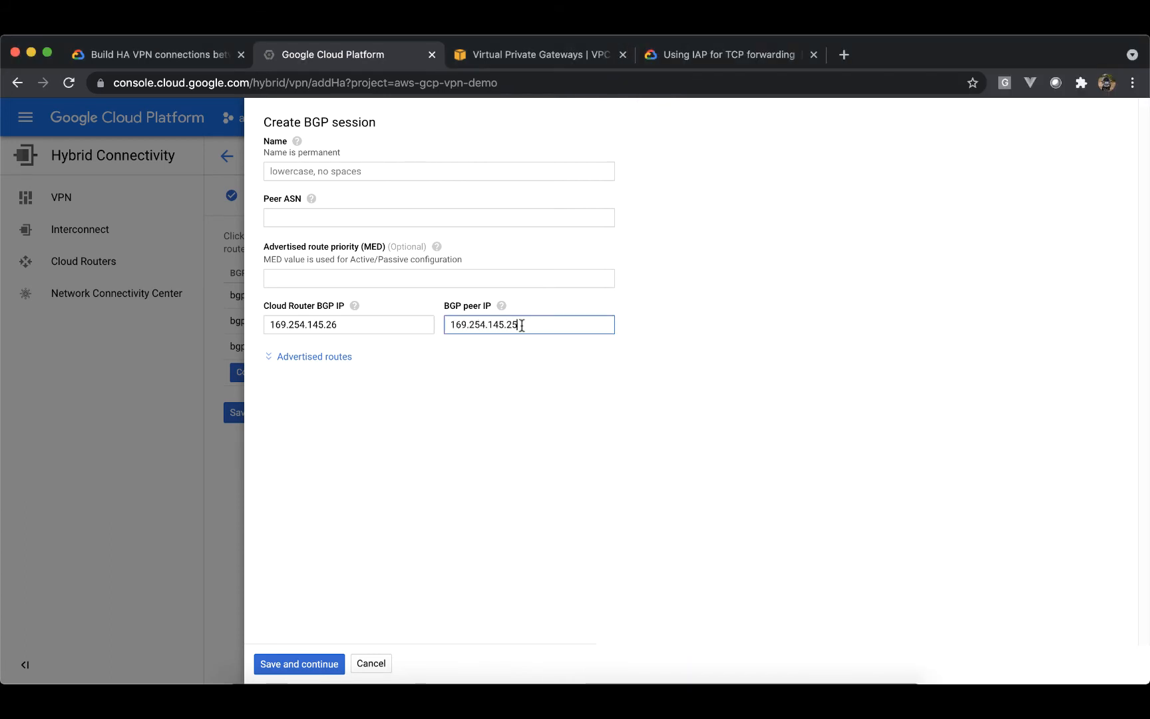
- Name the BGP session bgp-tunnel-2-2, set its Peer ASN to 64512 and save it
click(442, 169)
text(bgp-)
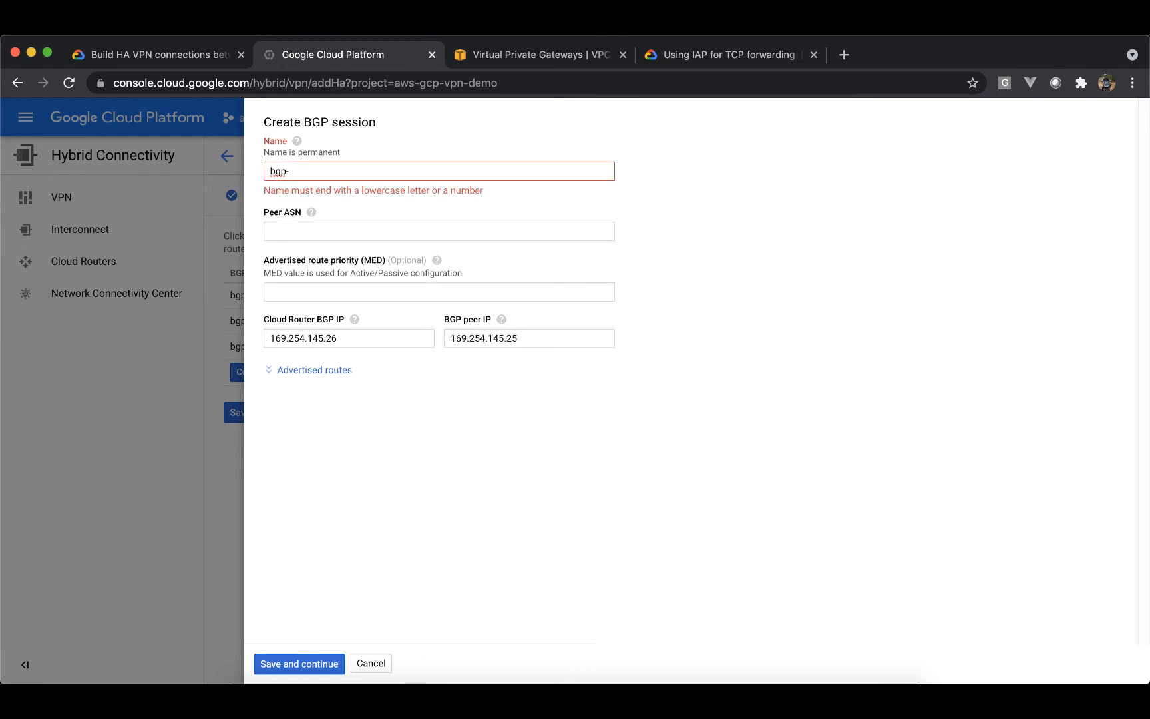
text(tunnel-2-2)
key(Tab)
key(Tab)
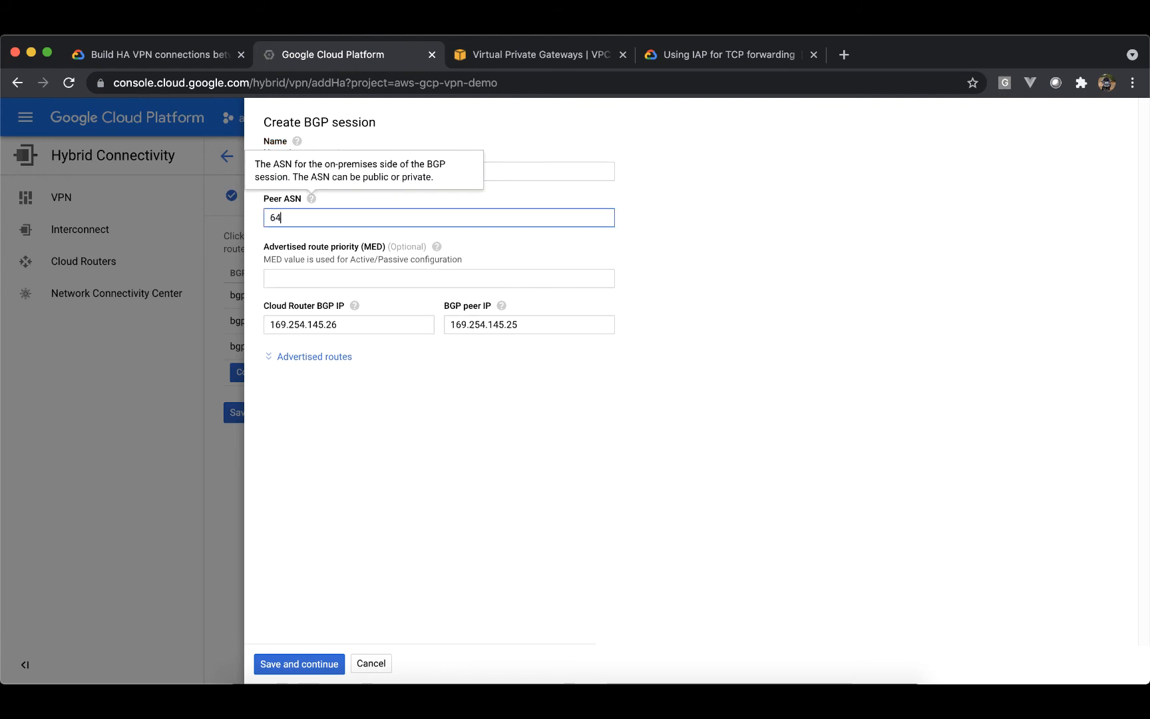
text(64512)
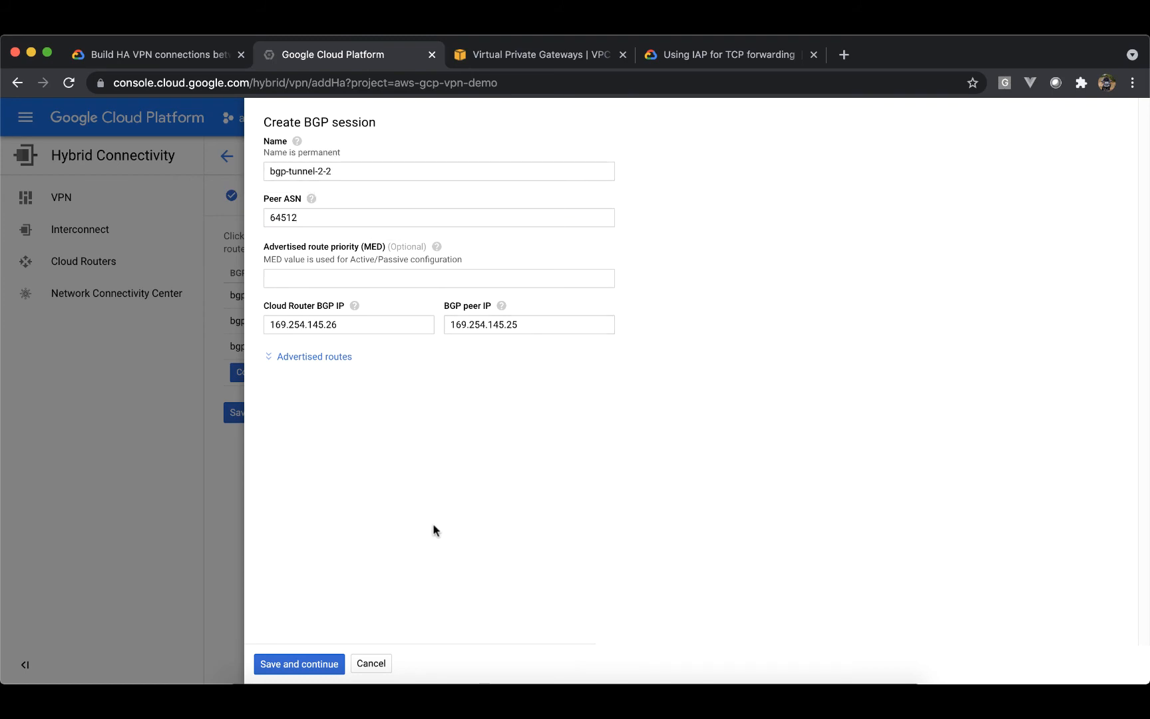
click(310, 664)
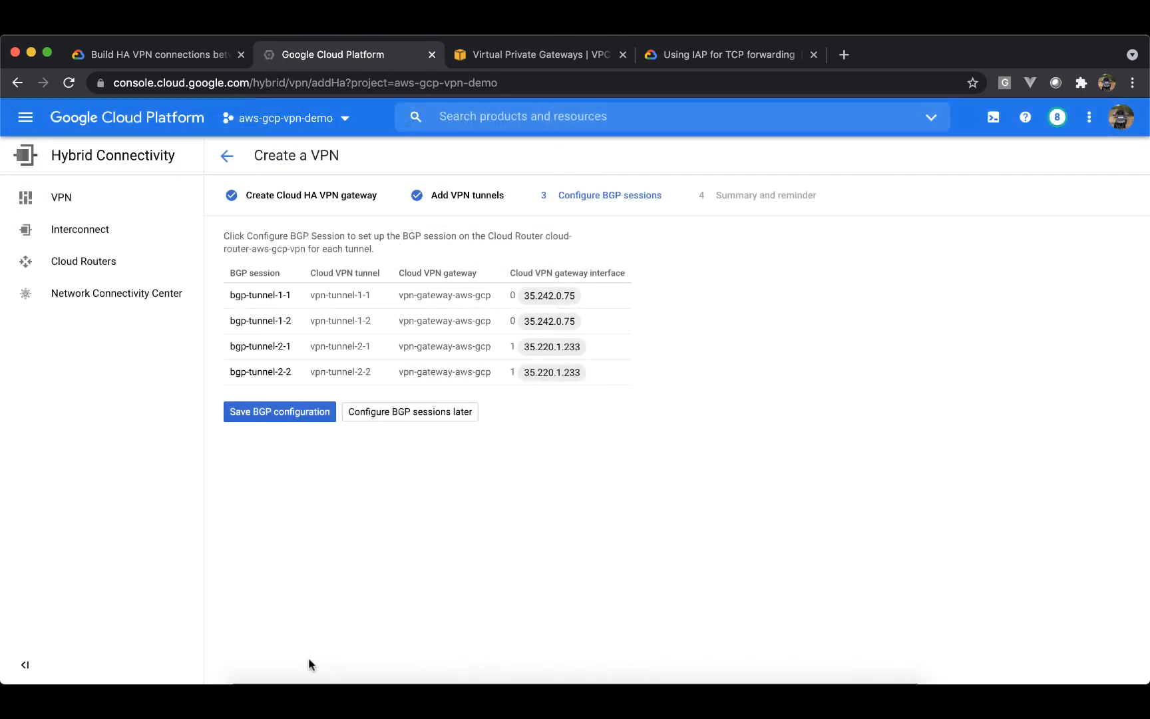
- Save the BGP configuration and finish the VPN wizard, reviewing the BGP session status of the Cloud VPN tunnels
click(303, 413)
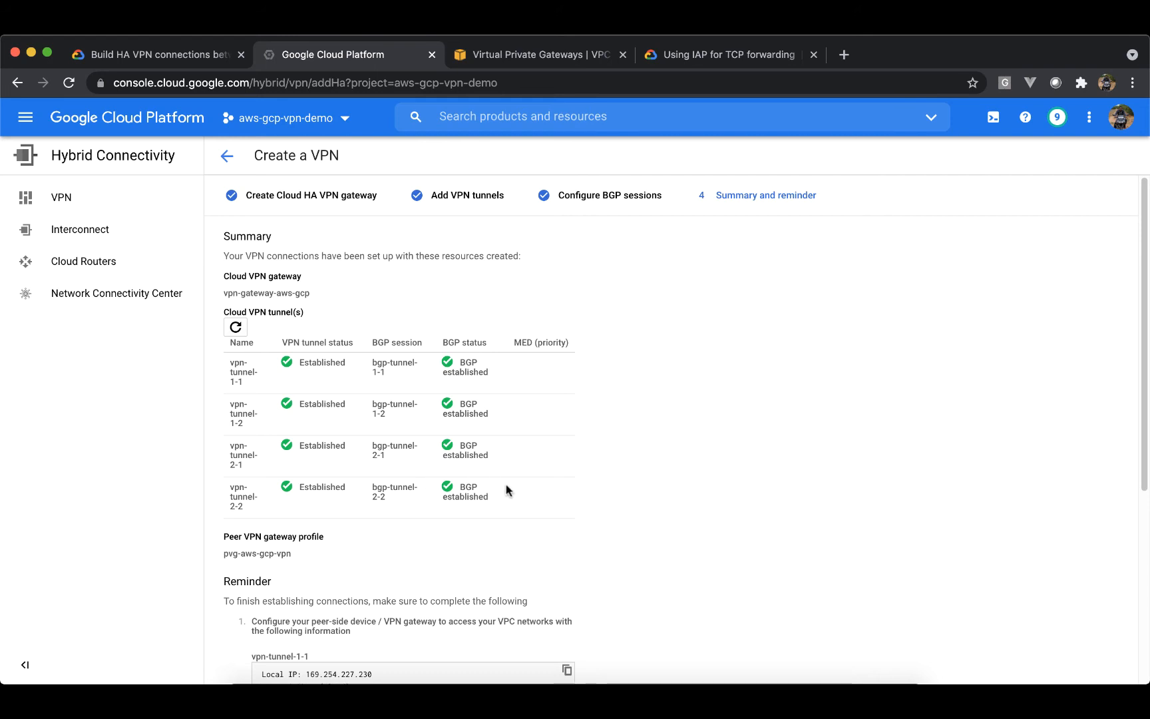
scroll(506, 490, down, 1)
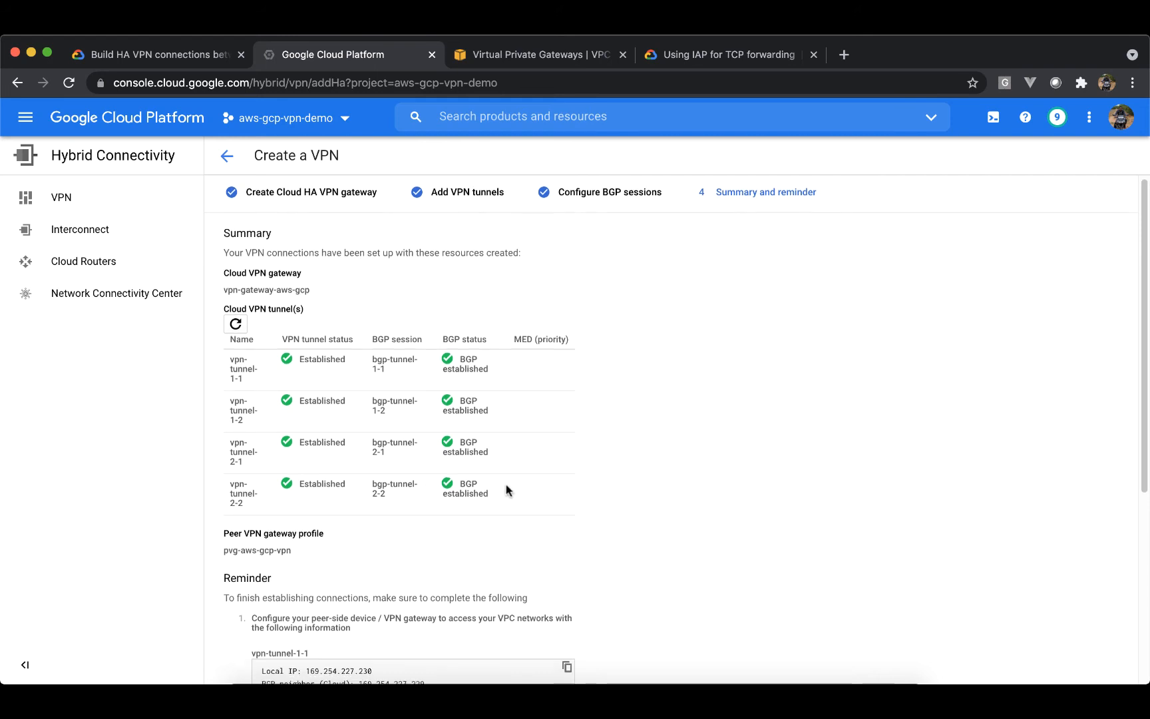
scroll(506, 491, down, 5)
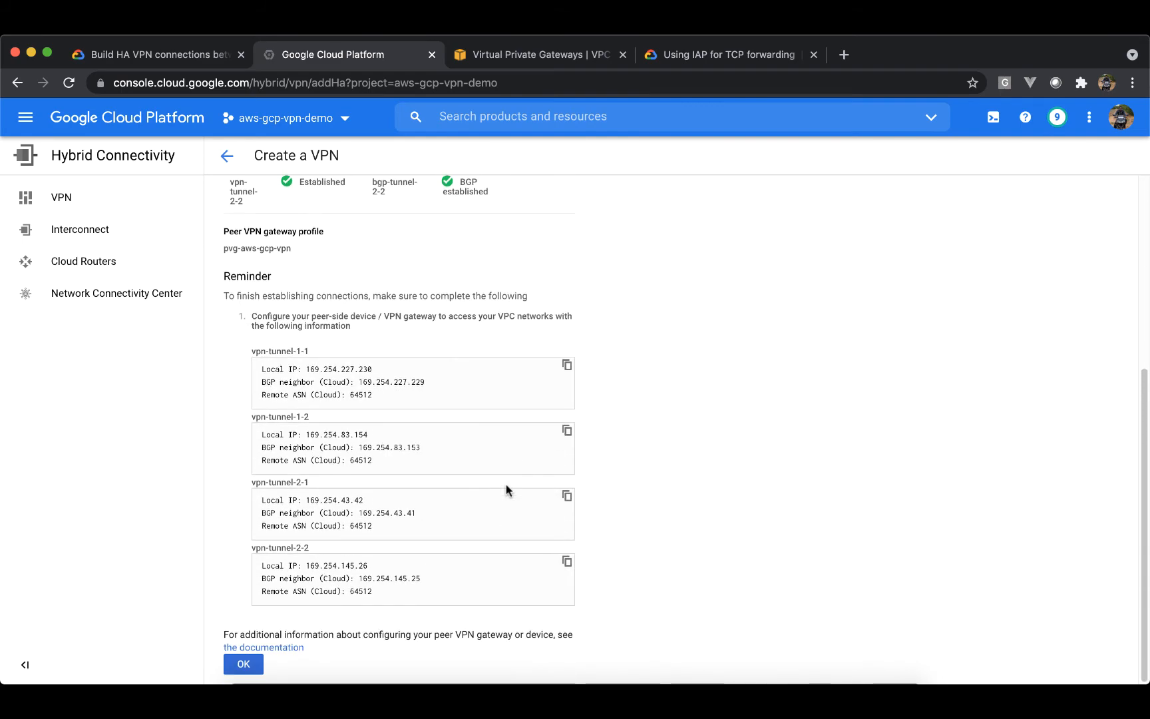
click(244, 664)
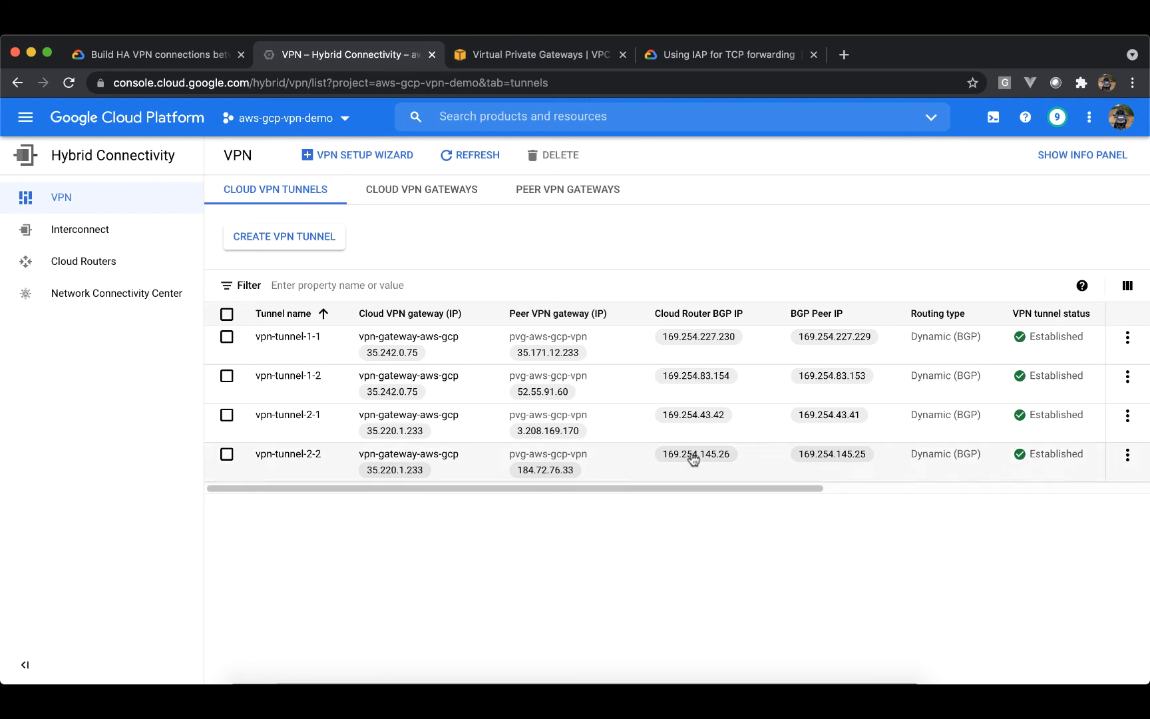
scroll(694, 459, right, 10)
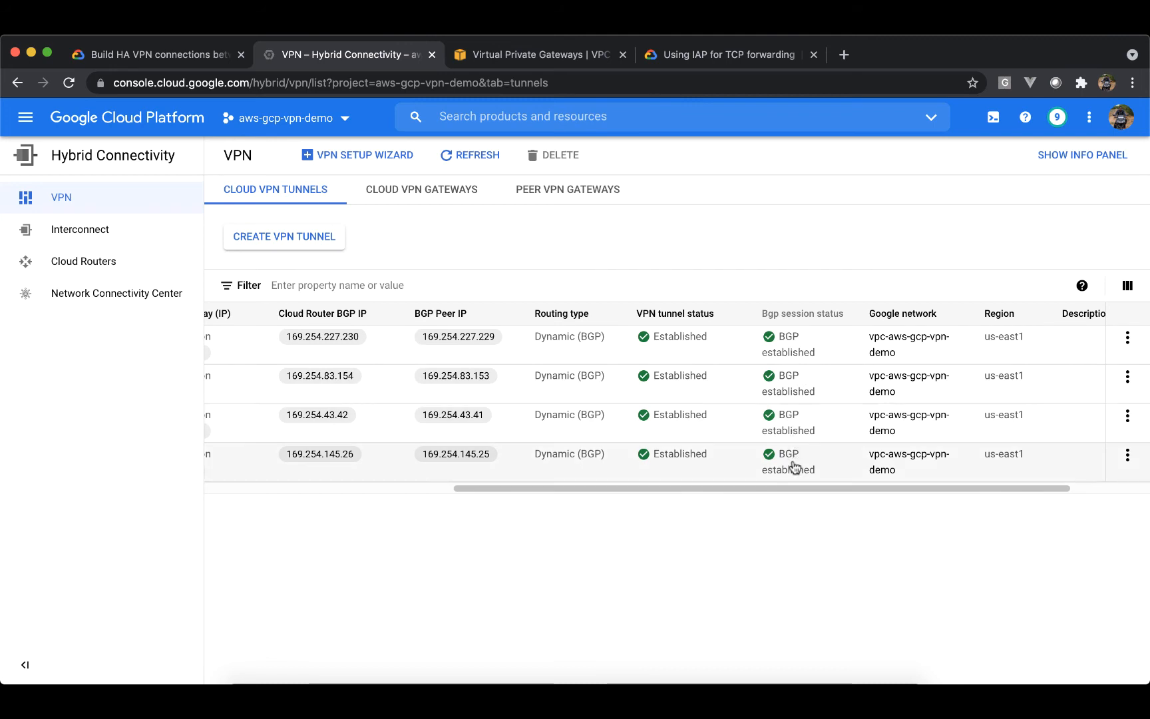
scroll(794, 467, right, 3)
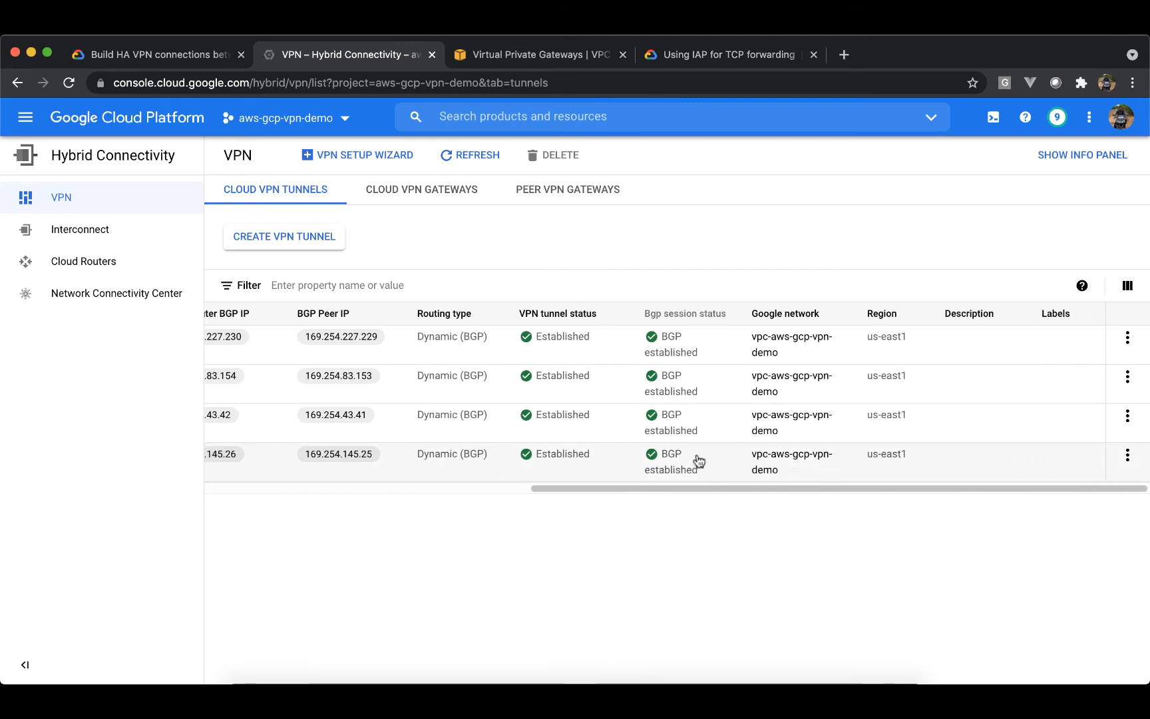
- Switch to the AWS console and examine the tunnel state of the Site-to-Site VPN connection vpn-aws-gcp-1
click(565, 54)
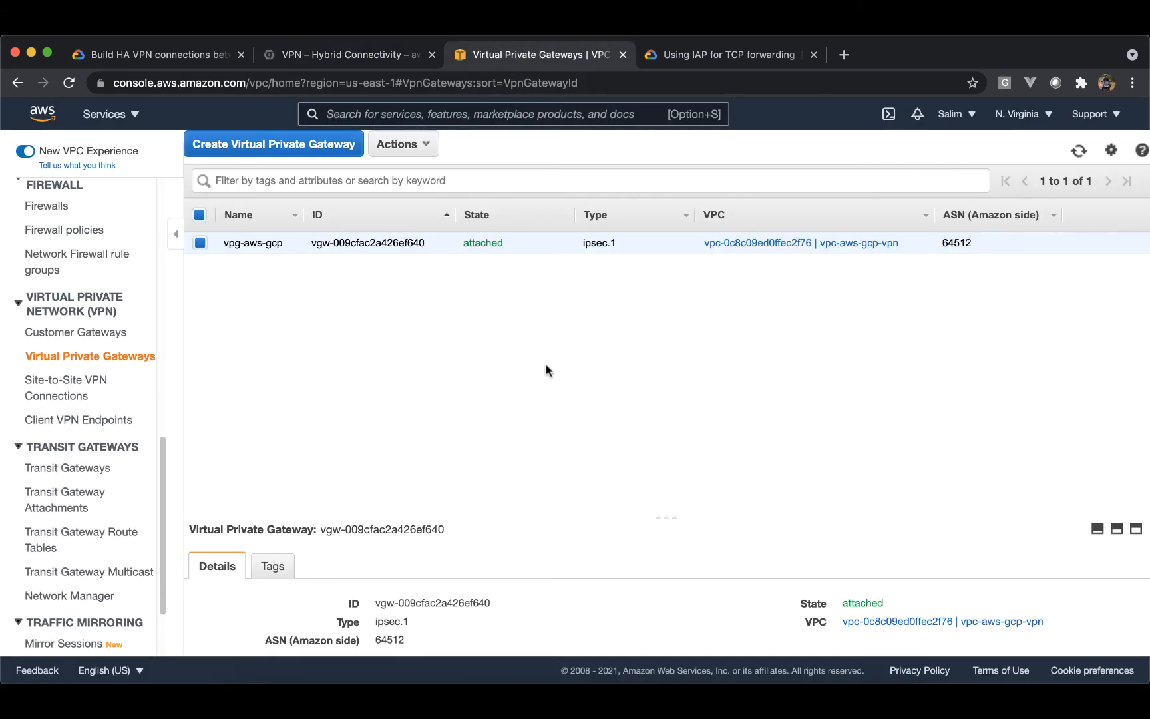
click(67, 392)
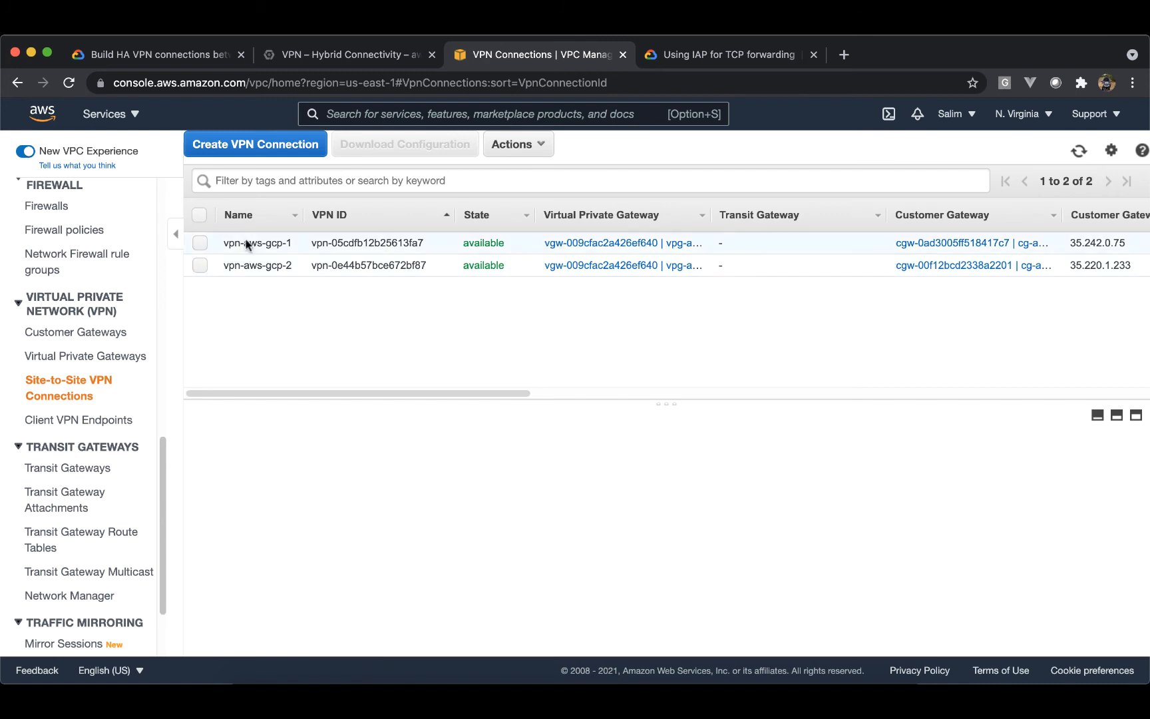
click(200, 243)
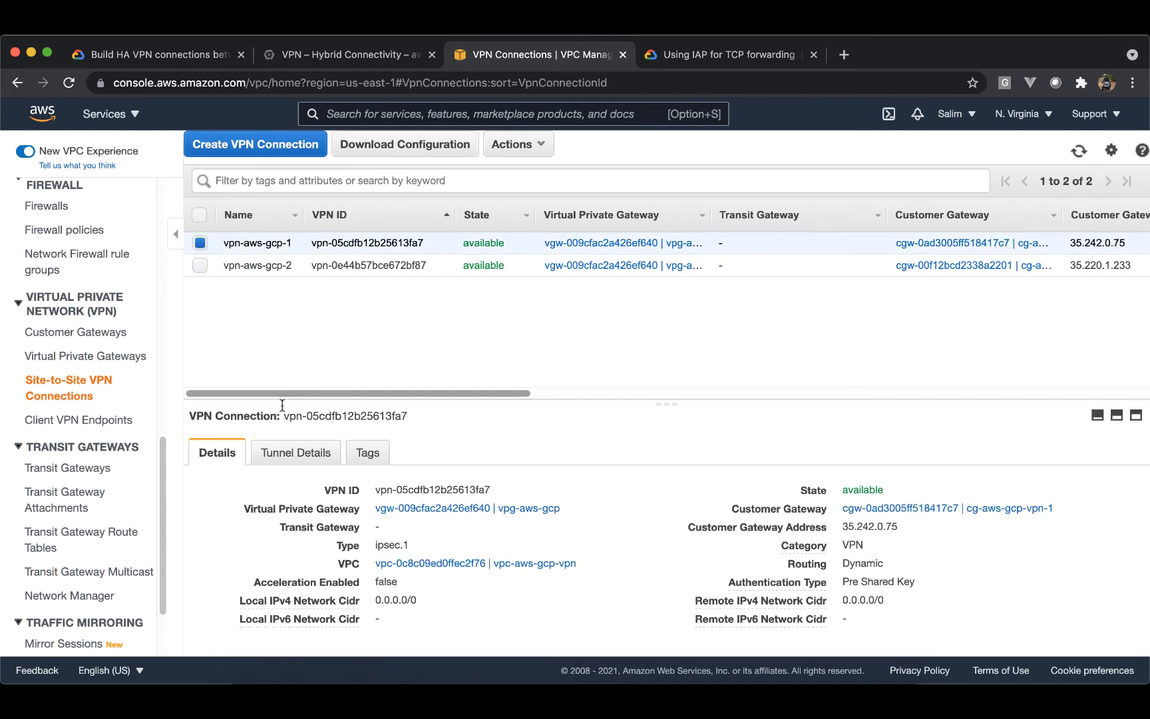
click(296, 453)
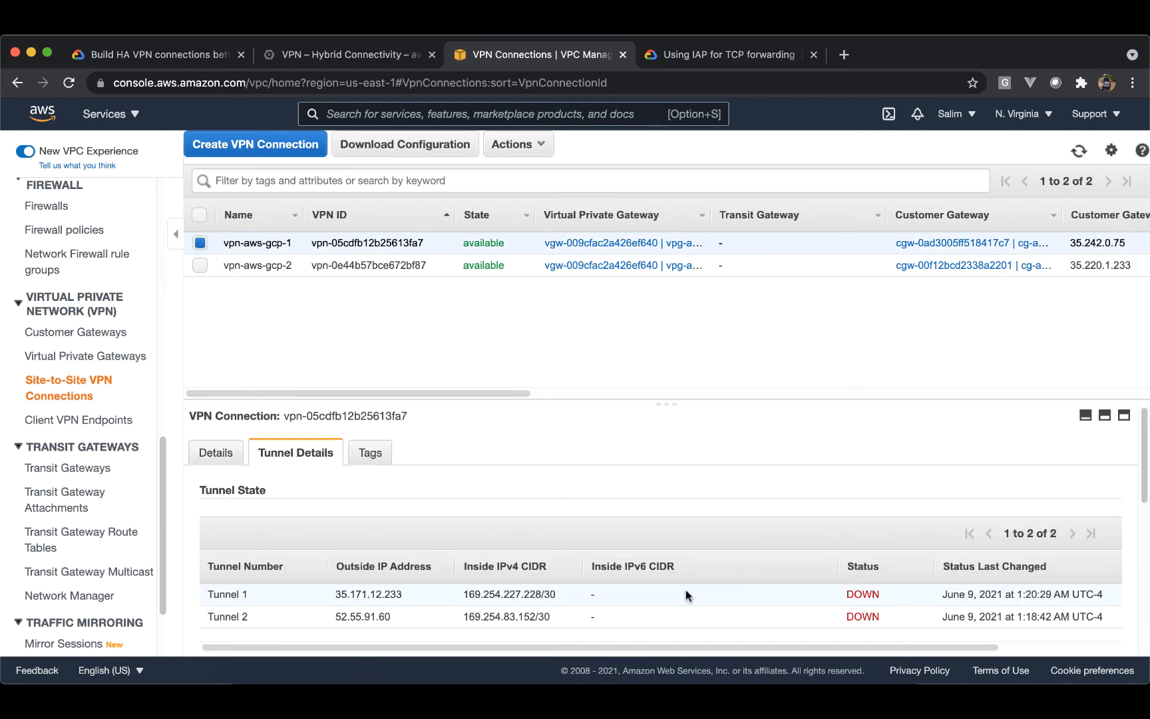
scroll(687, 595, right, 4)
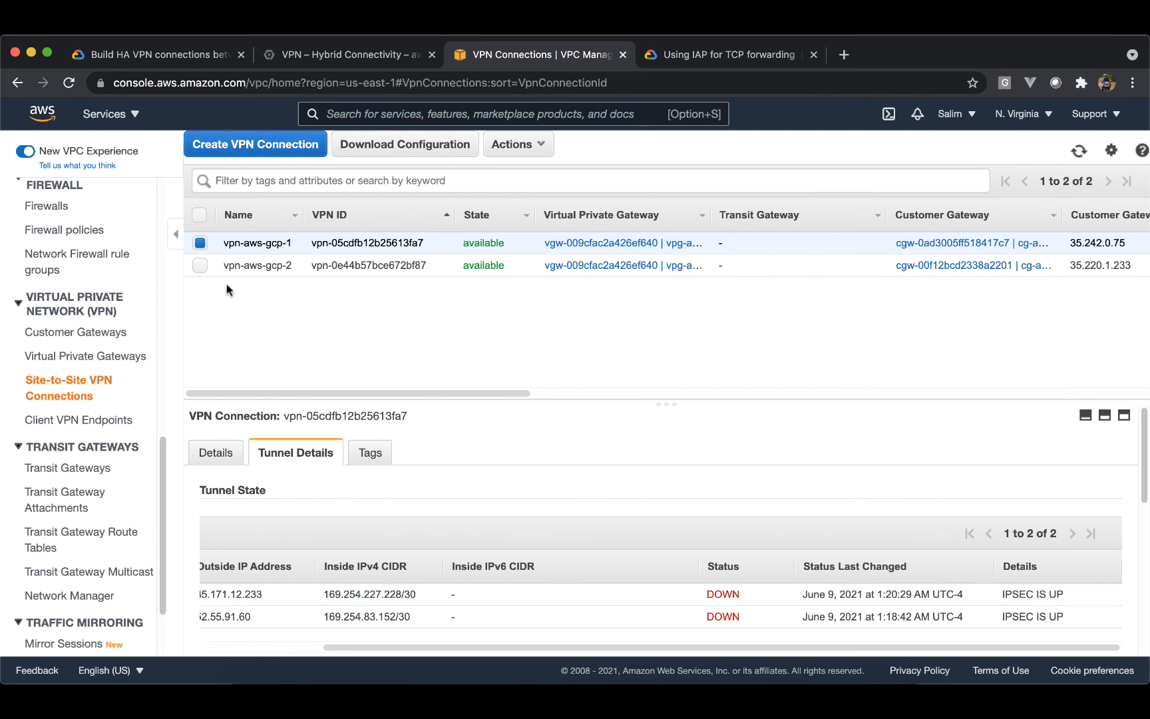
- Examine the tunnel status and details of the vpn-aws-gcp-2 connection instead of vpn-aws-gcp-1
click(200, 265)
click(200, 242)
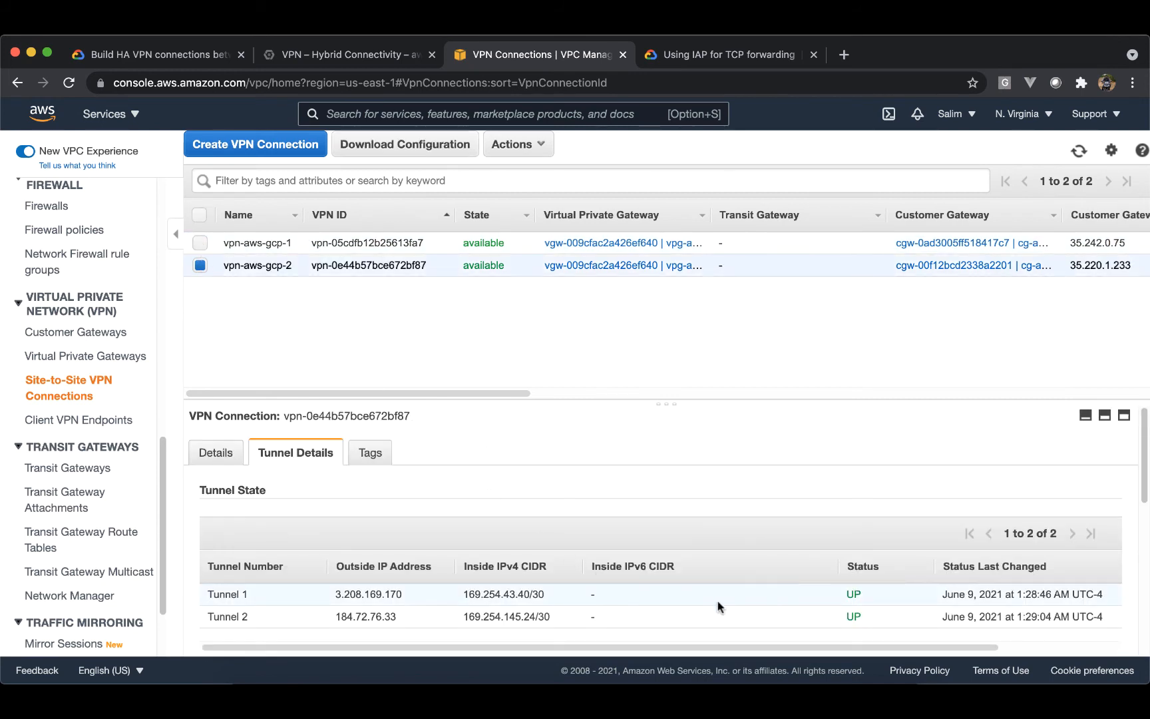
scroll(718, 606, right, 3)
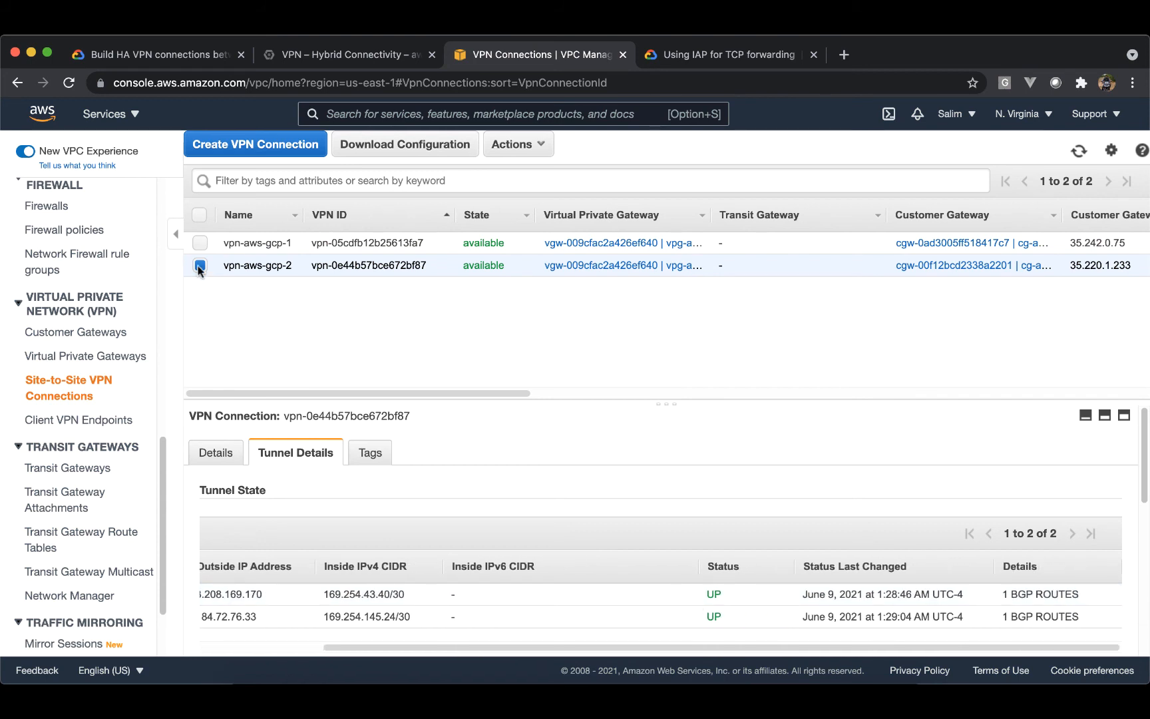
- Recheck vpn-aws-gcp-1's tunnel state, refresh the VPN connections list and view the tunnels of vpn-aws-gcp-2 again
click(200, 242)
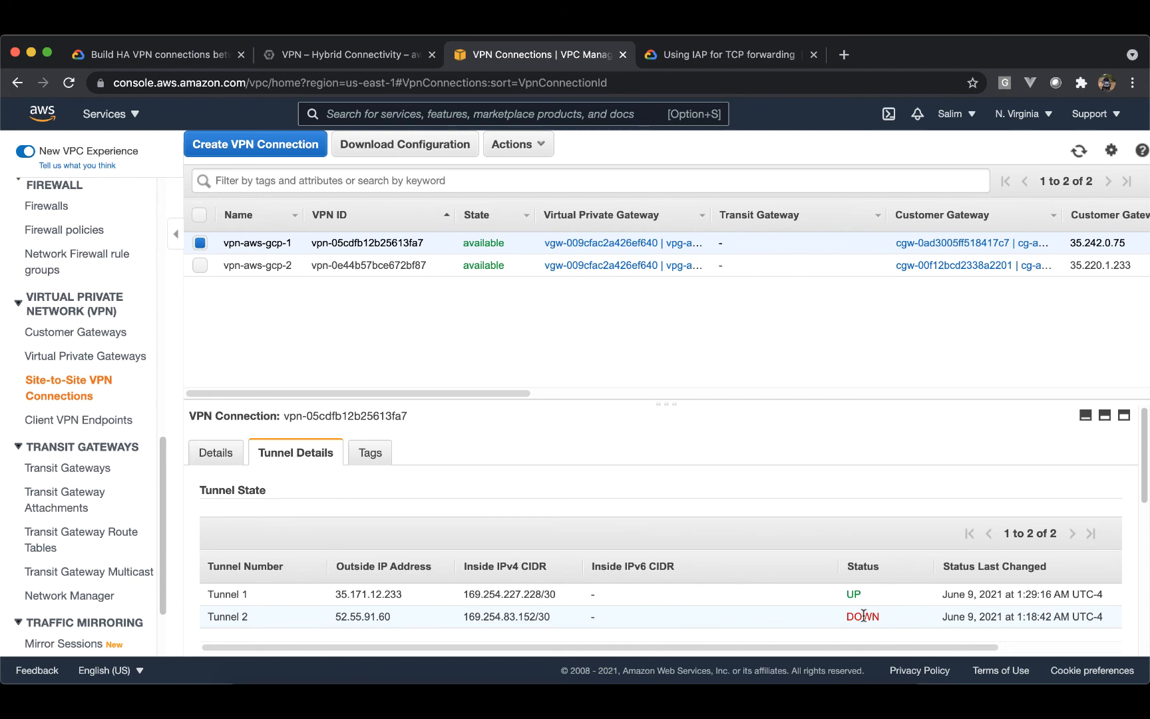
click(1079, 152)
click(199, 266)
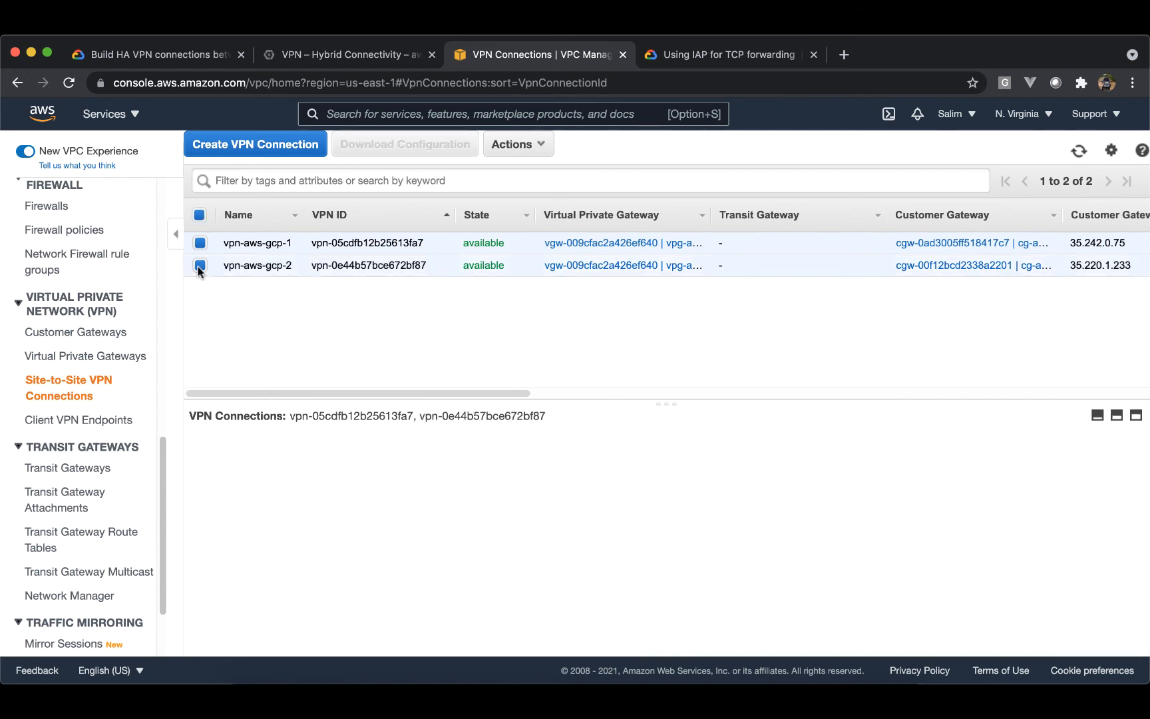
click(200, 242)
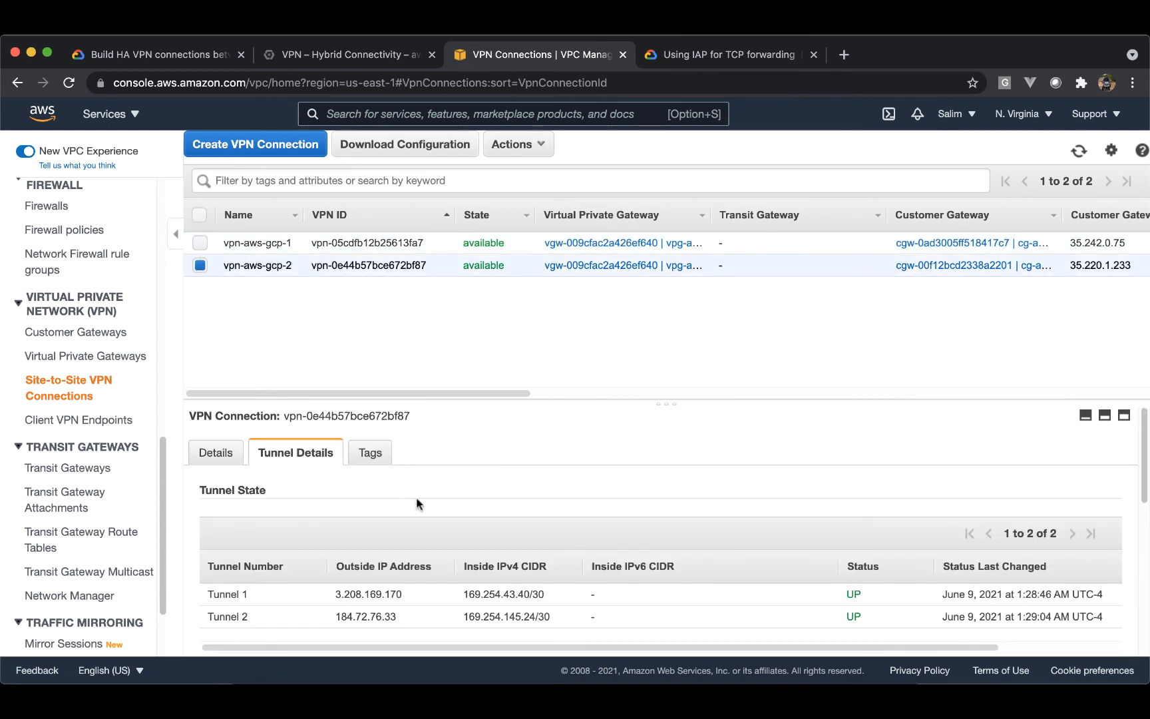
- Return to vpn-aws-gcp-1 and inspect the status and details of Tunnel 2
click(200, 265)
click(199, 242)
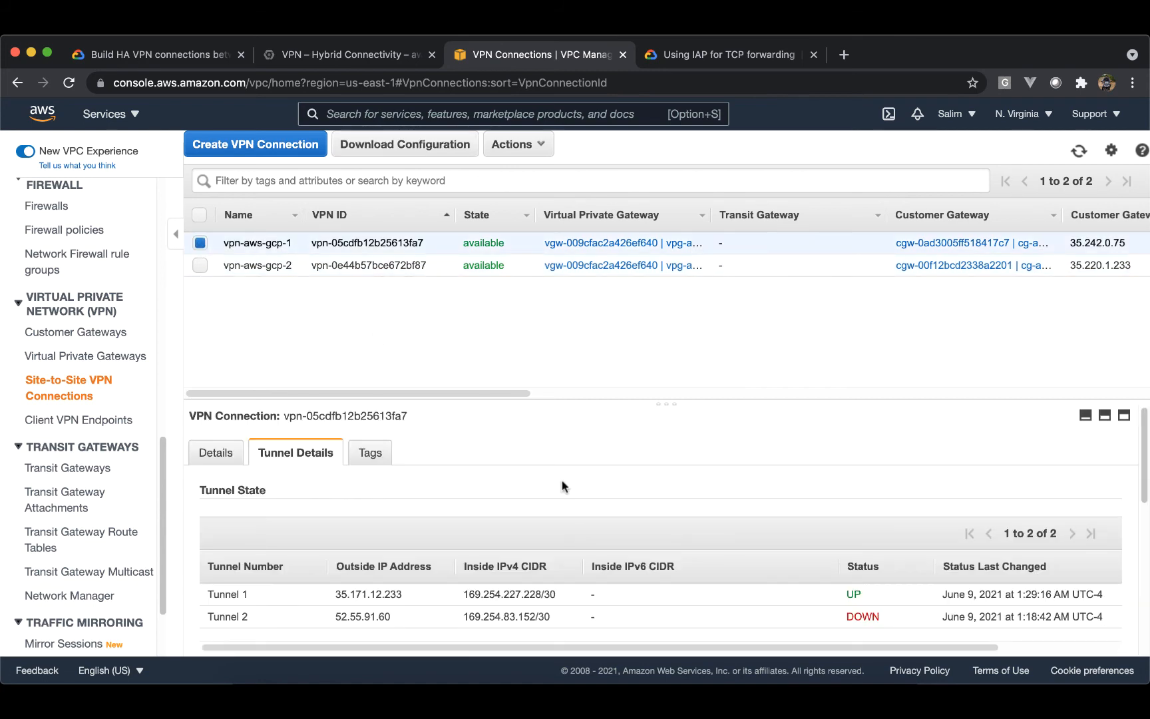
double_click(863, 617)
scroll(861, 617, right, 4)
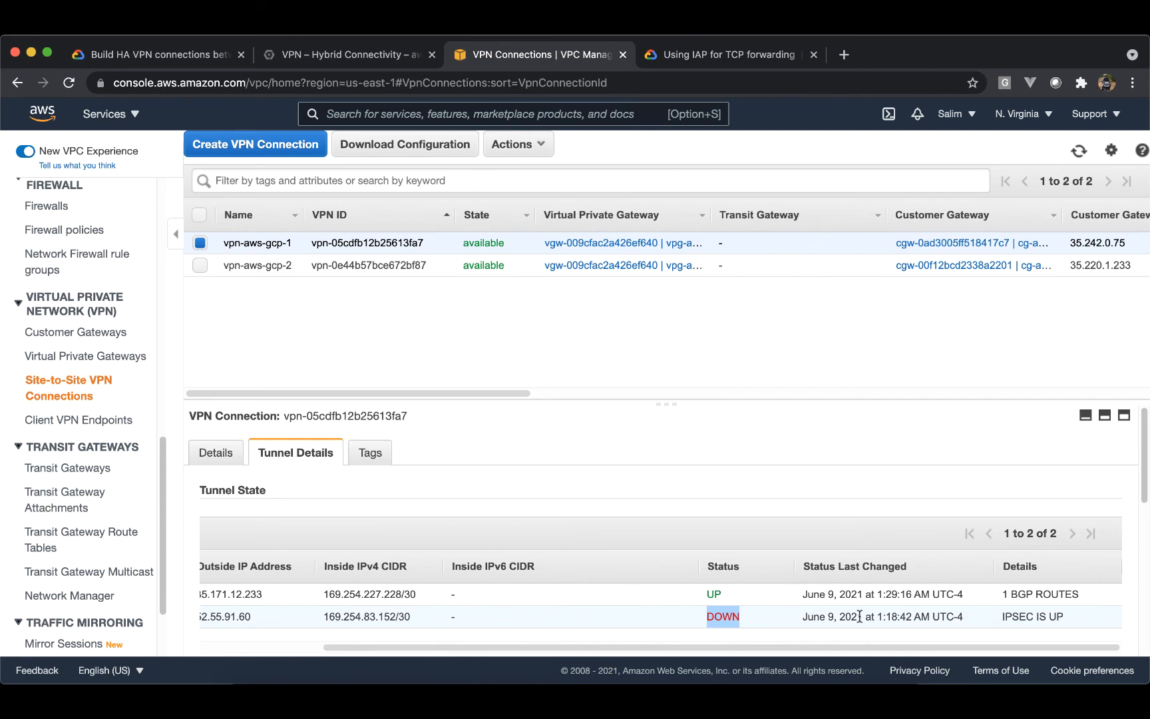
scroll(672, 622, left, 4)
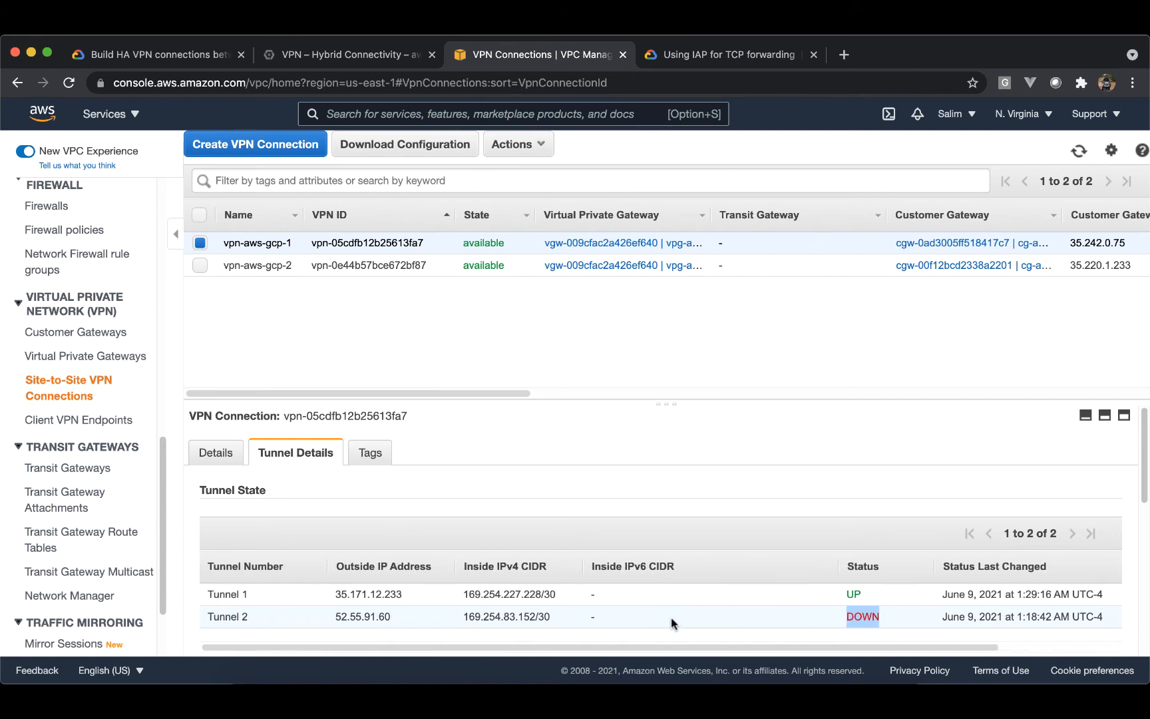
- Refresh the VPN connections list and recheck the status and details of vpn-aws-gcp-1's tunnels
click(1079, 151)
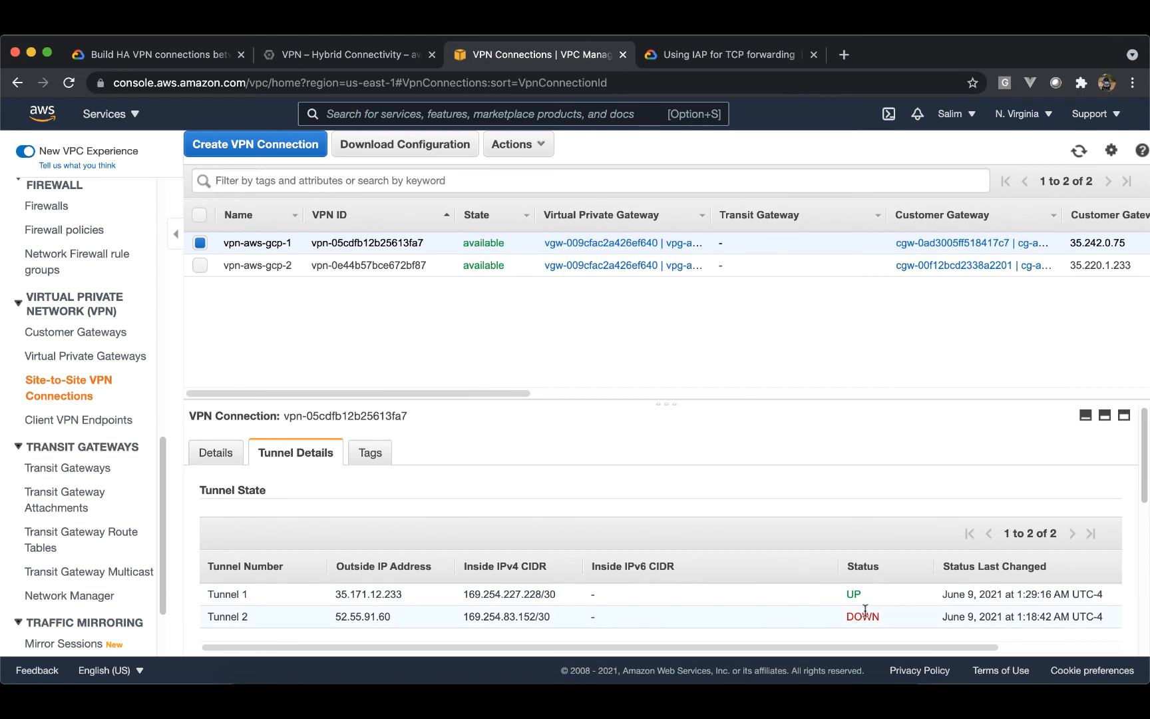
scroll(866, 611, right, 4)
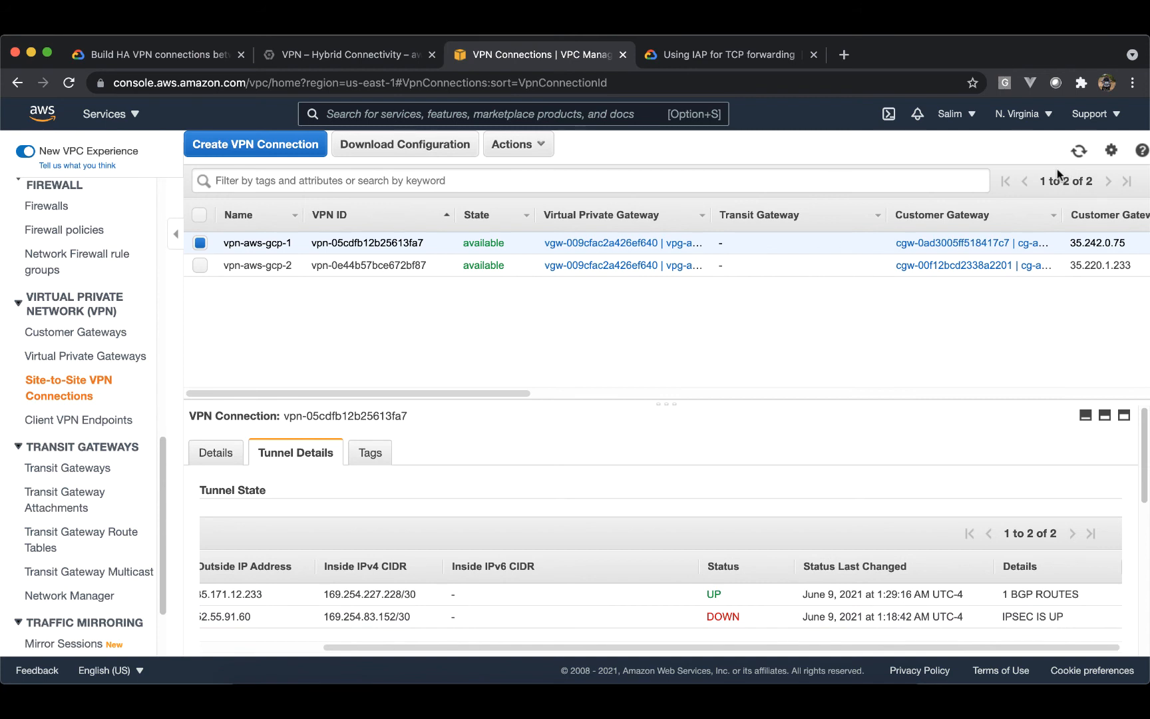
click(1078, 158)
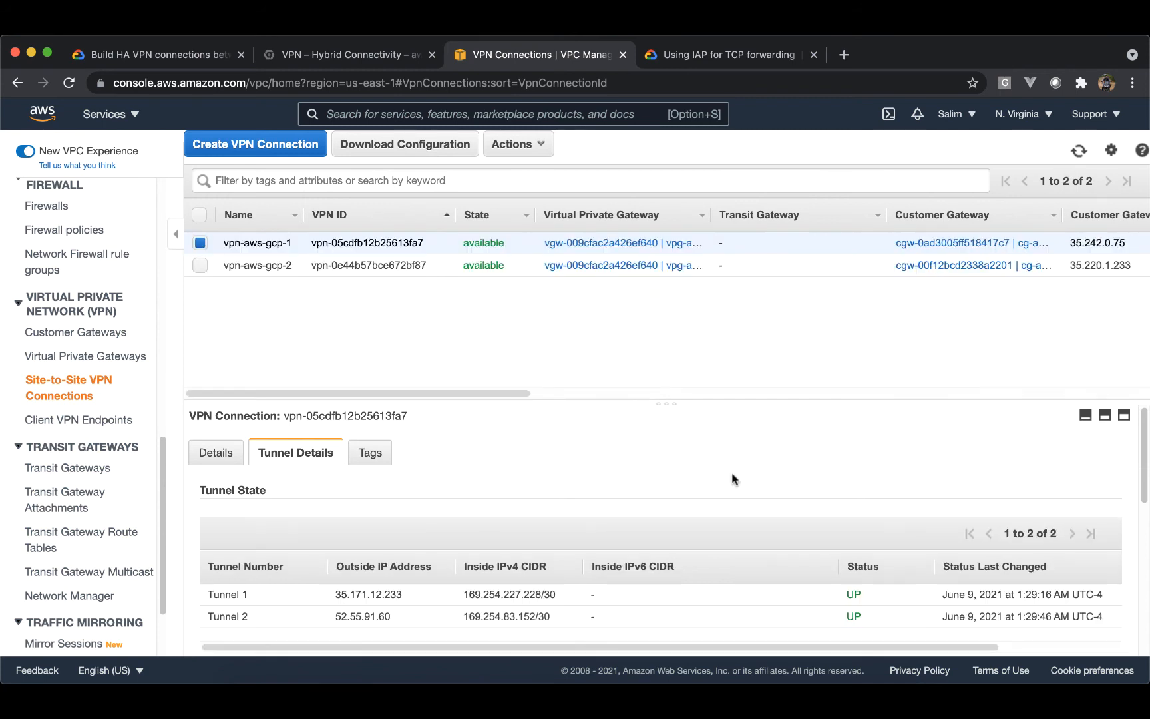
- View the tunnel state of vpn-aws-gcp-2 and return to the tunnel details of vpn-aws-gcp-1
click(200, 265)
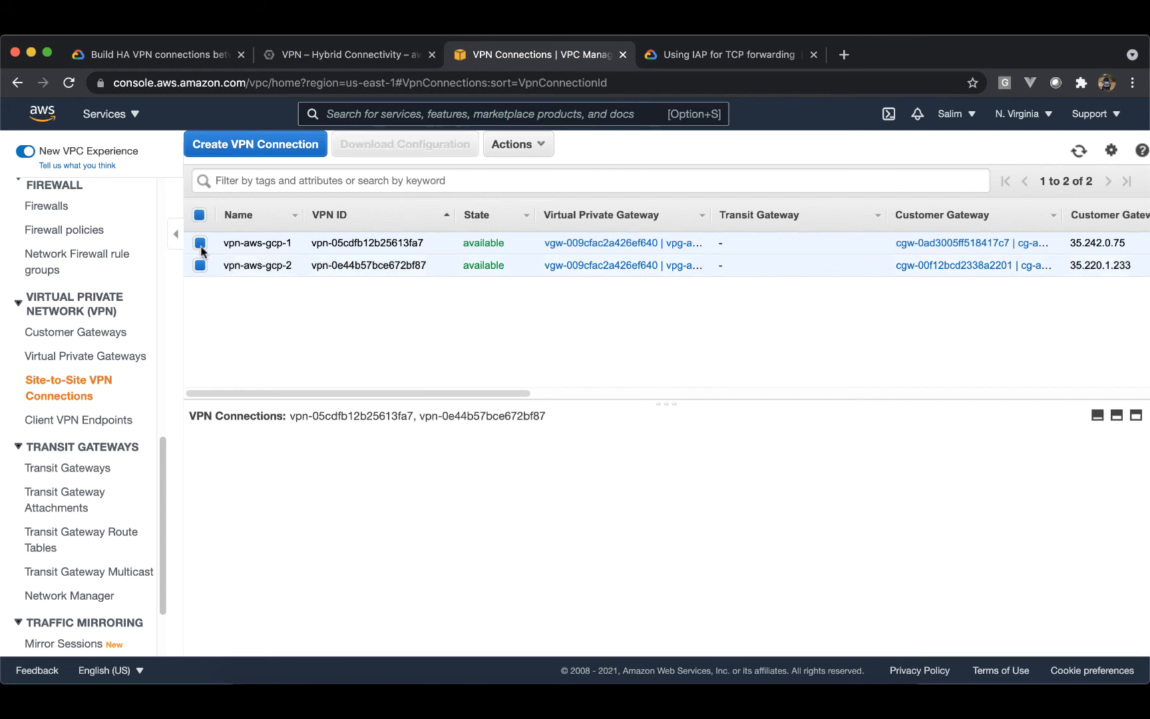
click(200, 242)
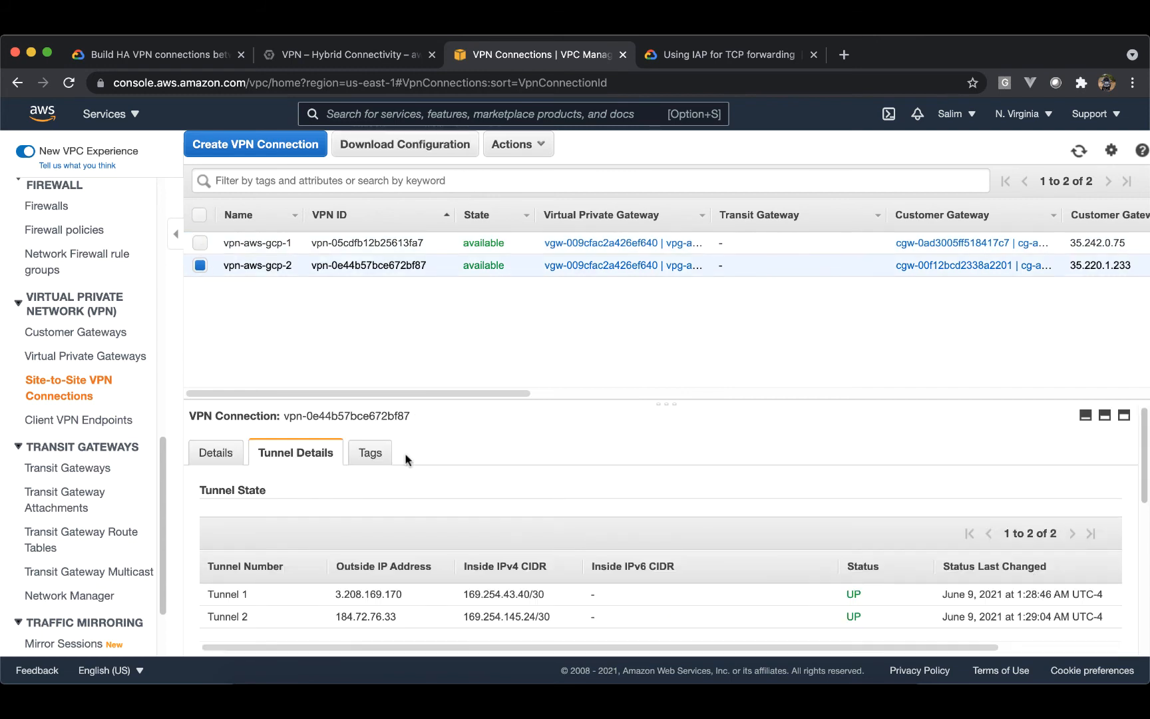
click(200, 243)
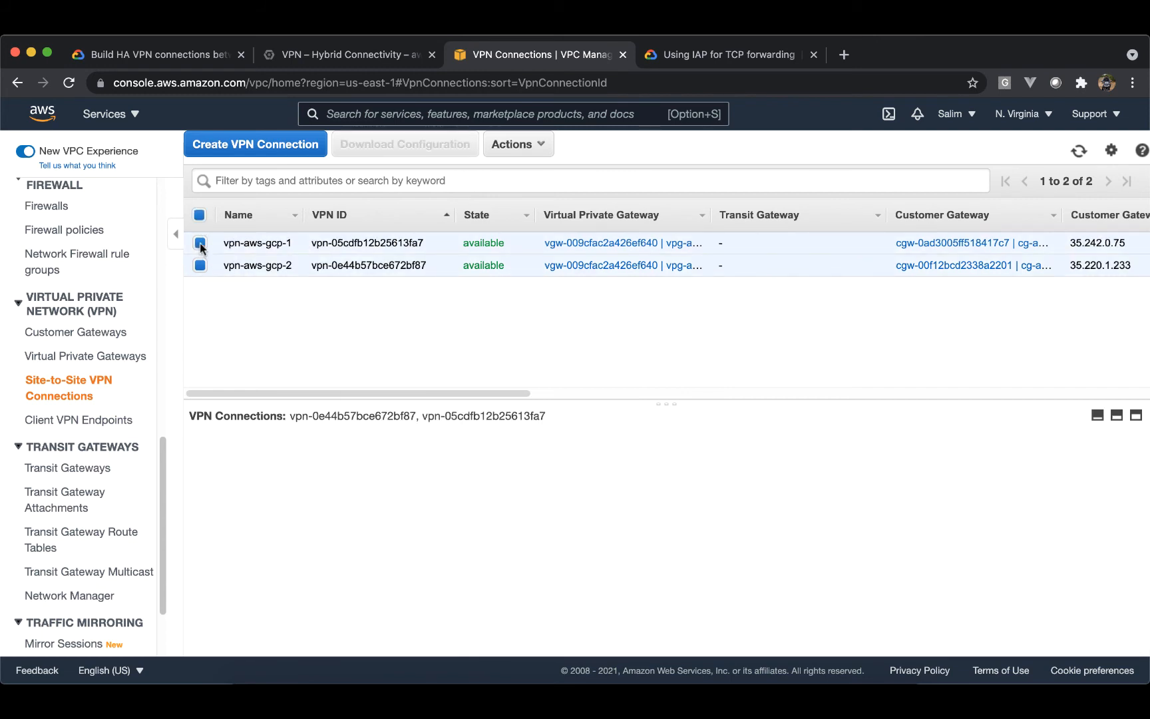
click(200, 243)
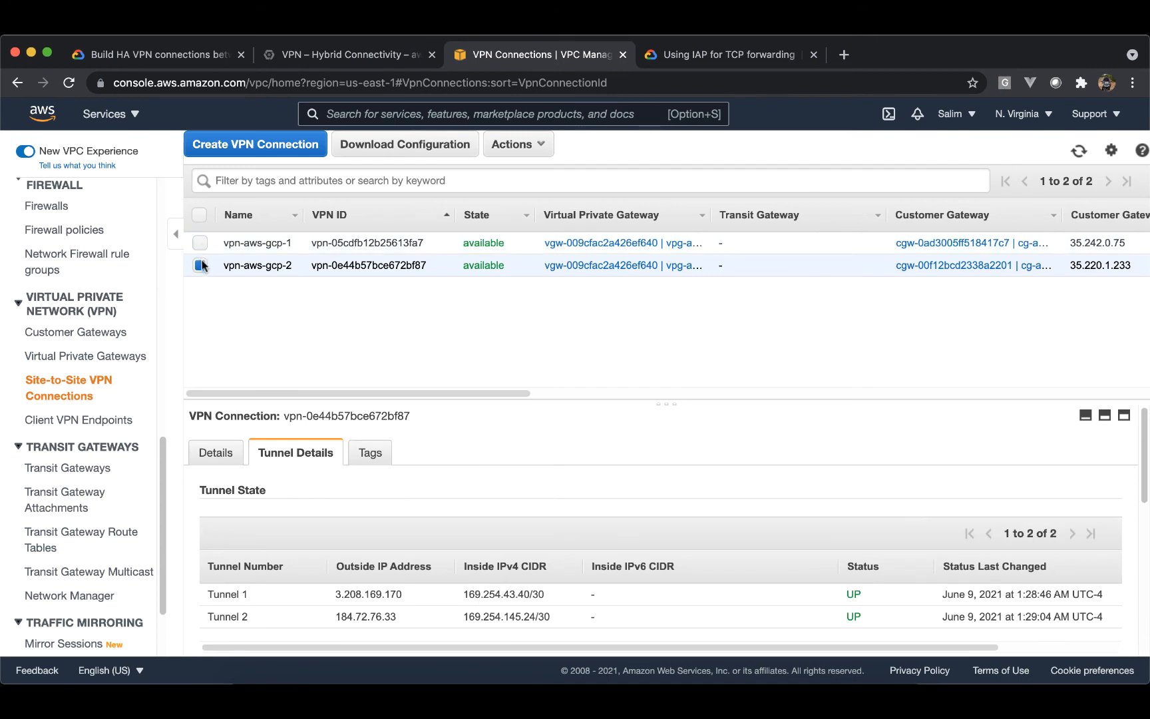
click(200, 265)
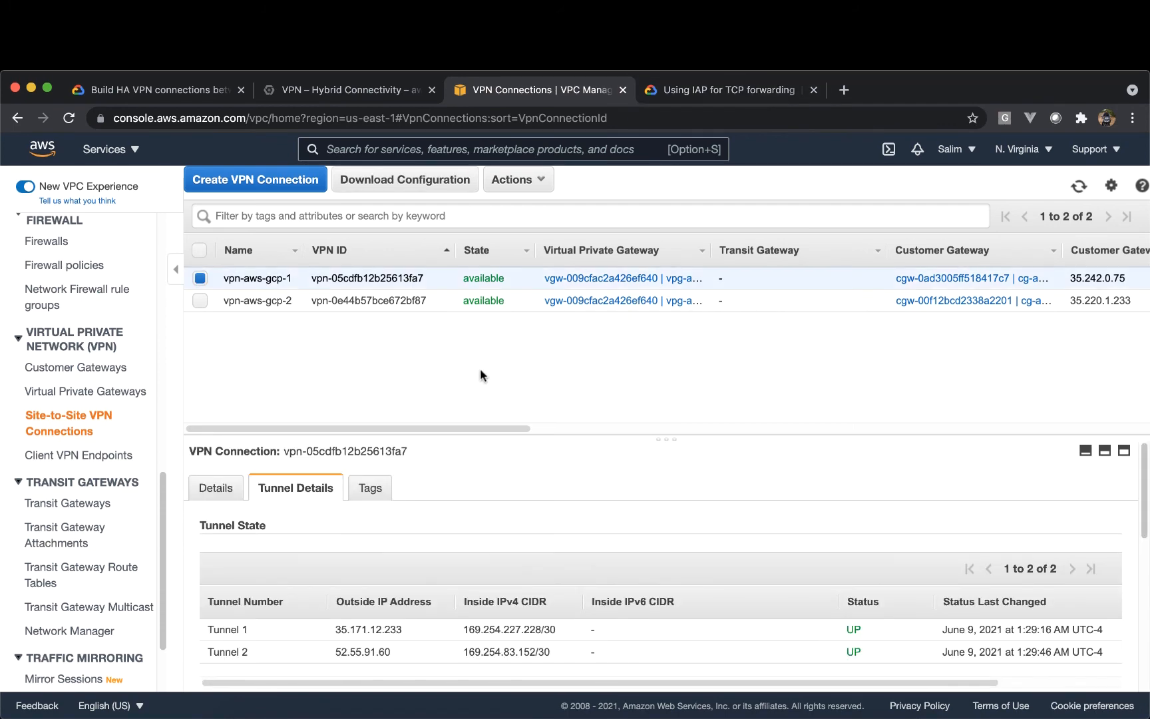
- Find the EC2 service with the search term "ec2" and show its running instances
scroll(119, 340, up, 10)
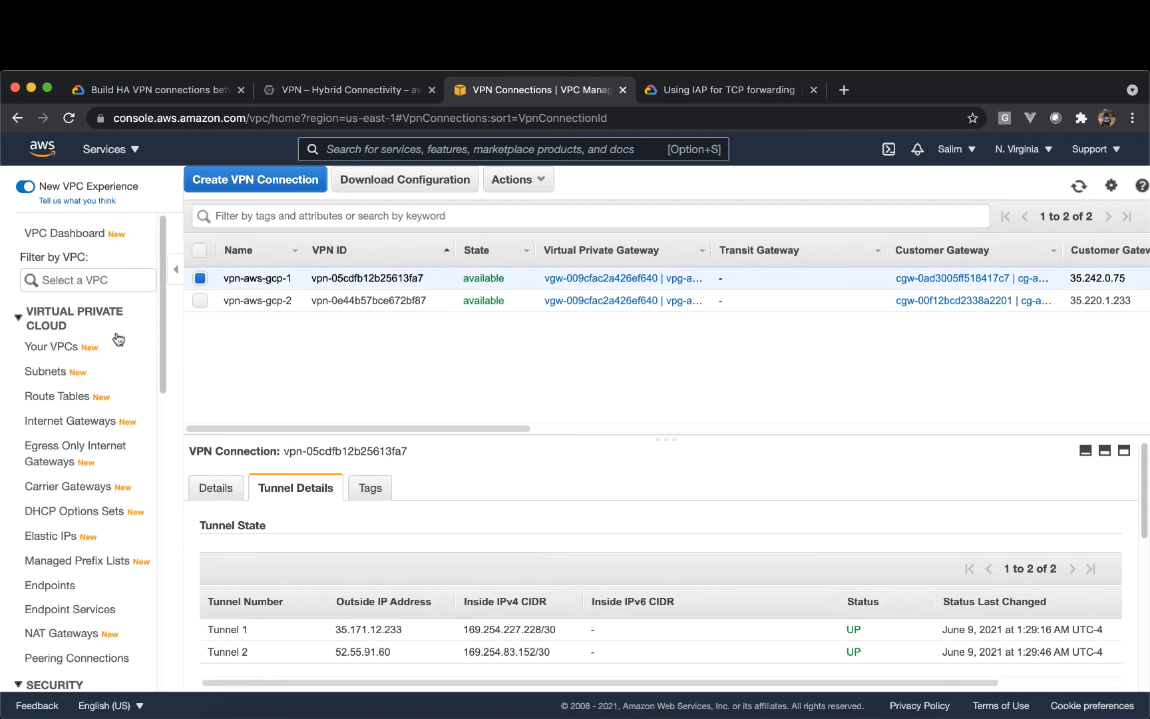
click(333, 148)
text(ec2)
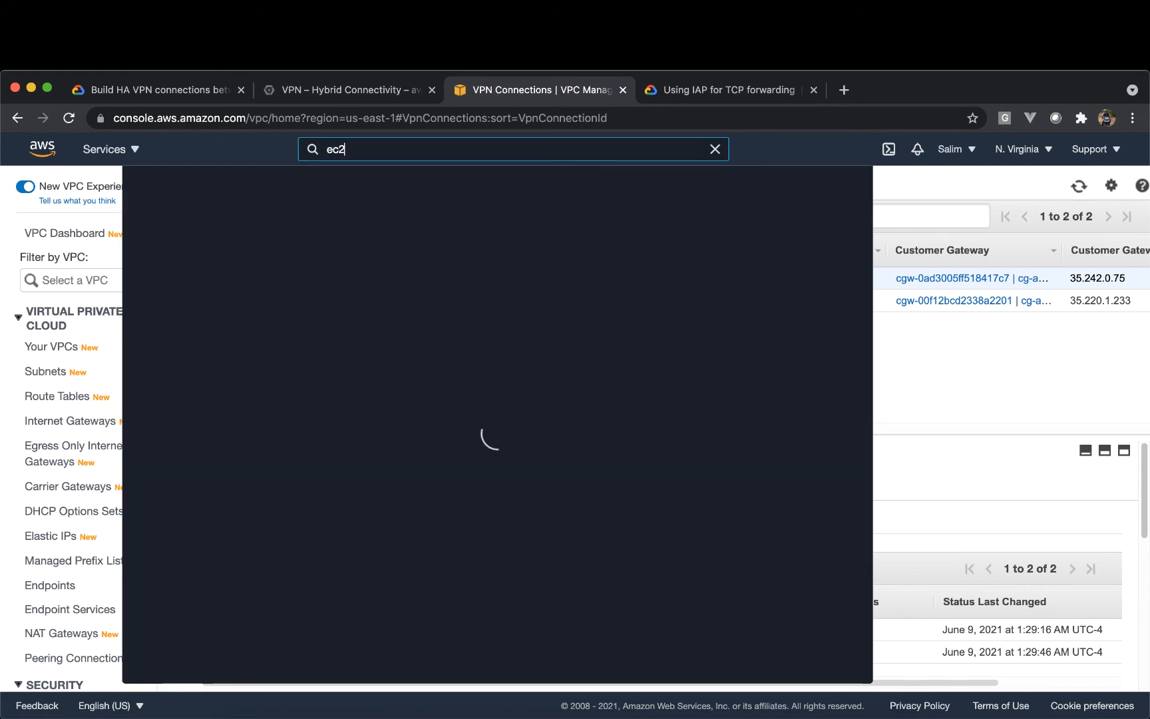
click(384, 274)
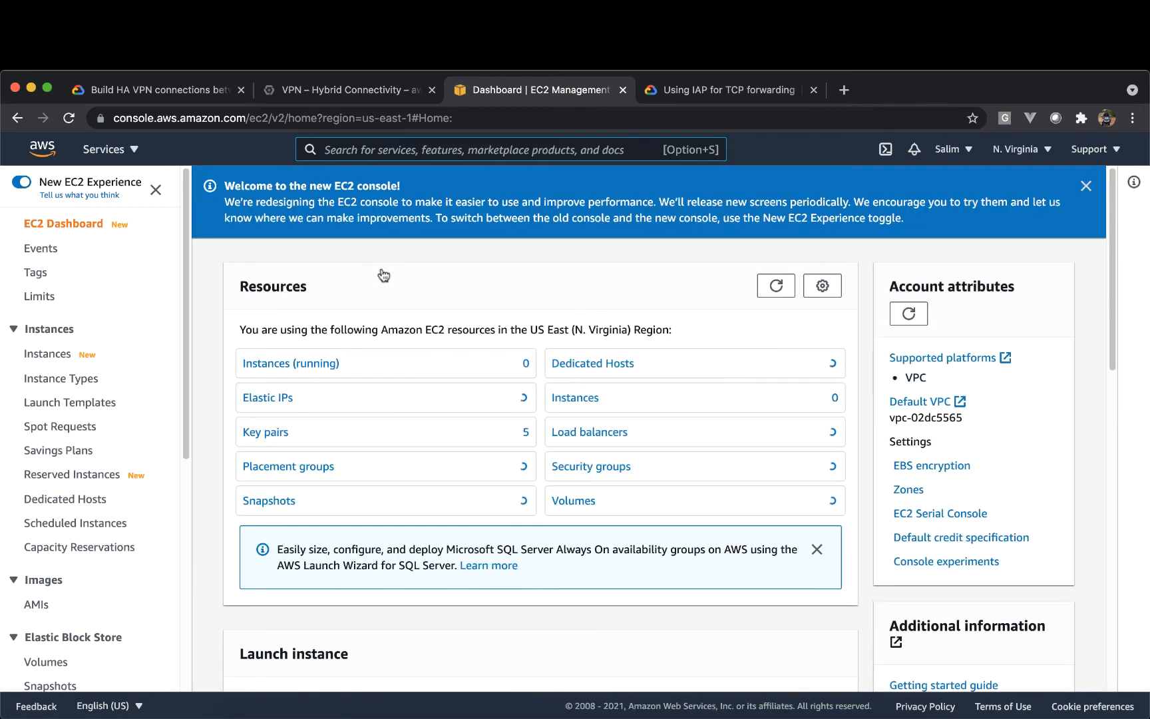
click(311, 365)
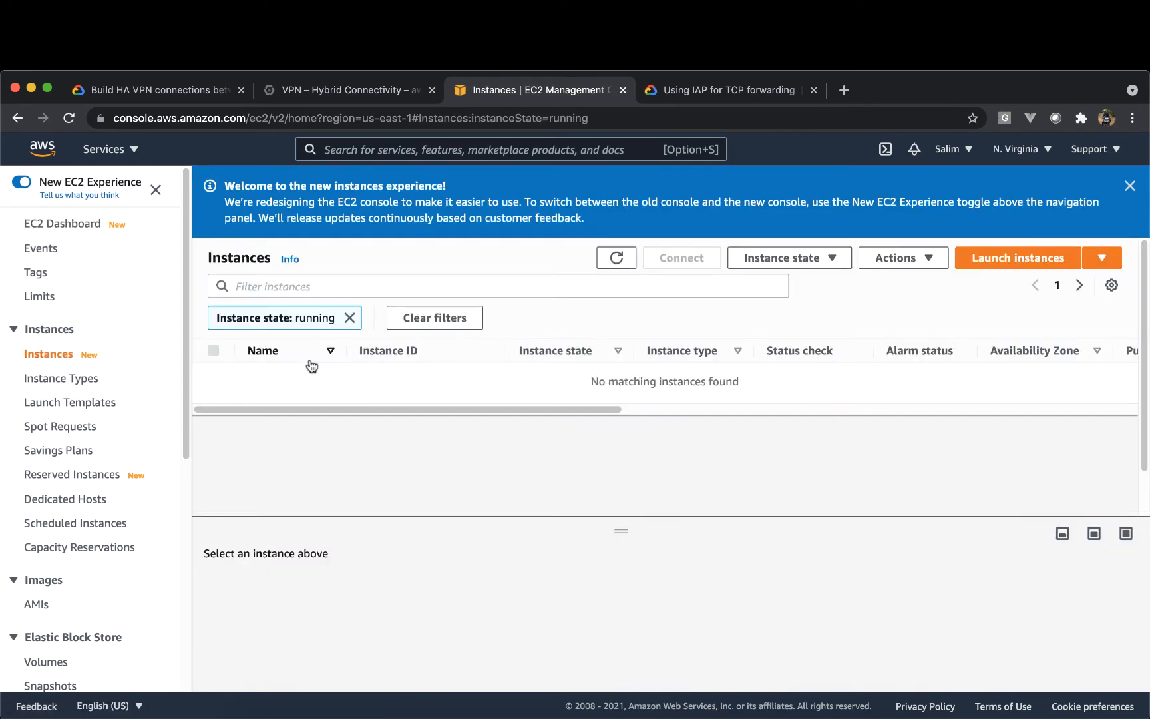
- Begin launching an instance from the 64-bit (x86) Amazon Linux 2 AMI with the t2.micro type and proceed to the instance details
click(1021, 264)
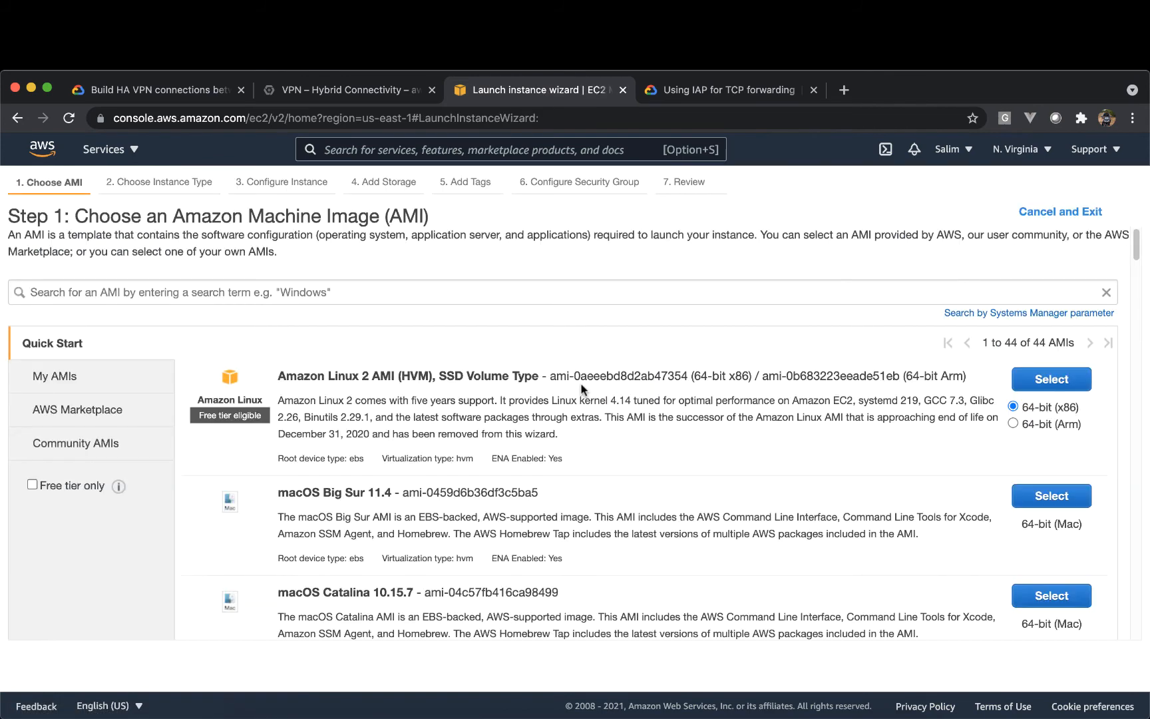
click(1052, 380)
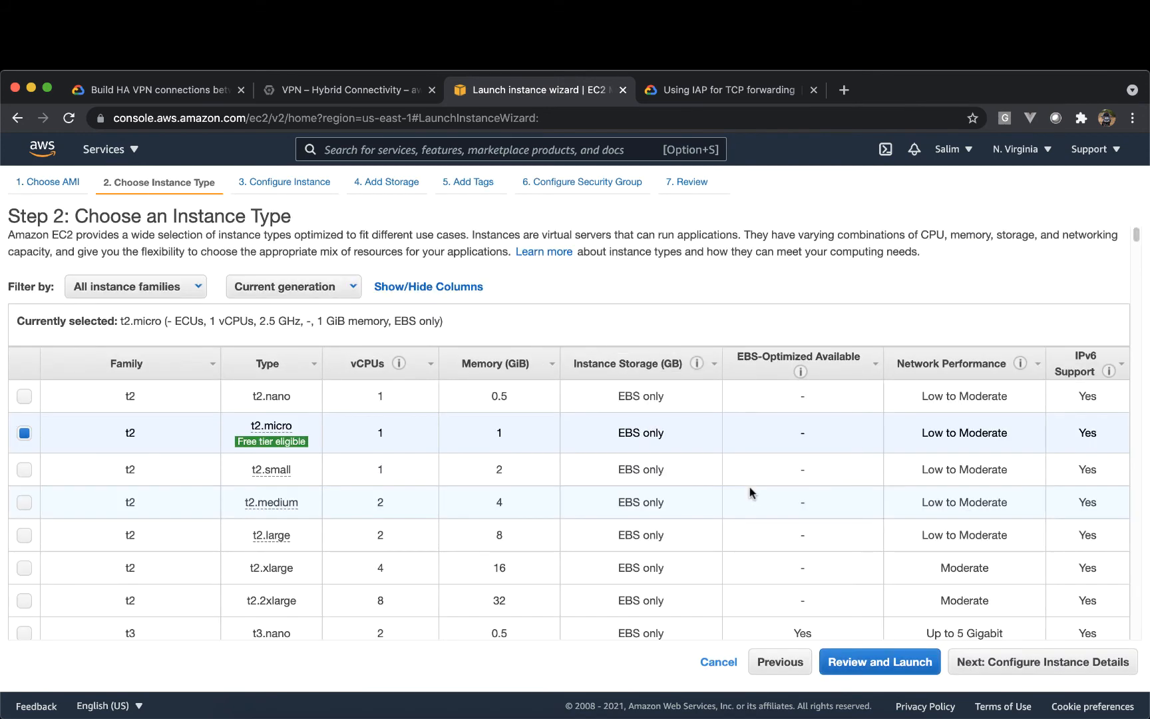
click(1029, 669)
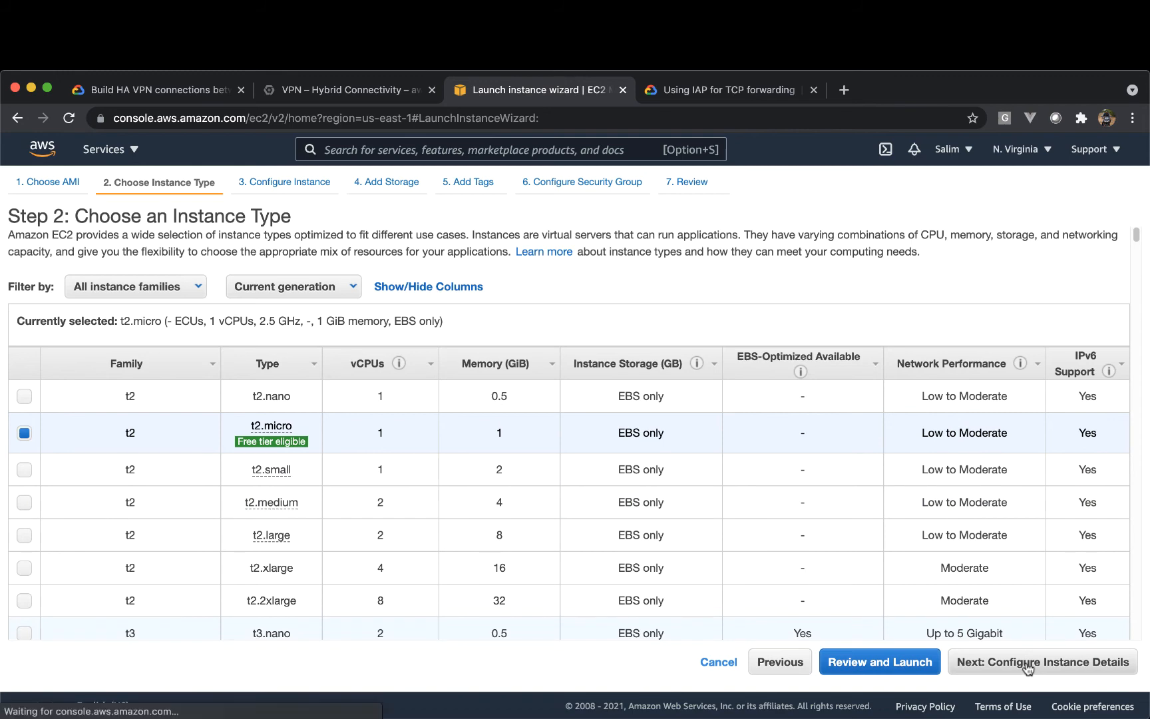
- Place the instance in the vpc-aws-gcp-vpn network with the subnet-us-east-1 subnet
scroll(611, 471, down, 5)
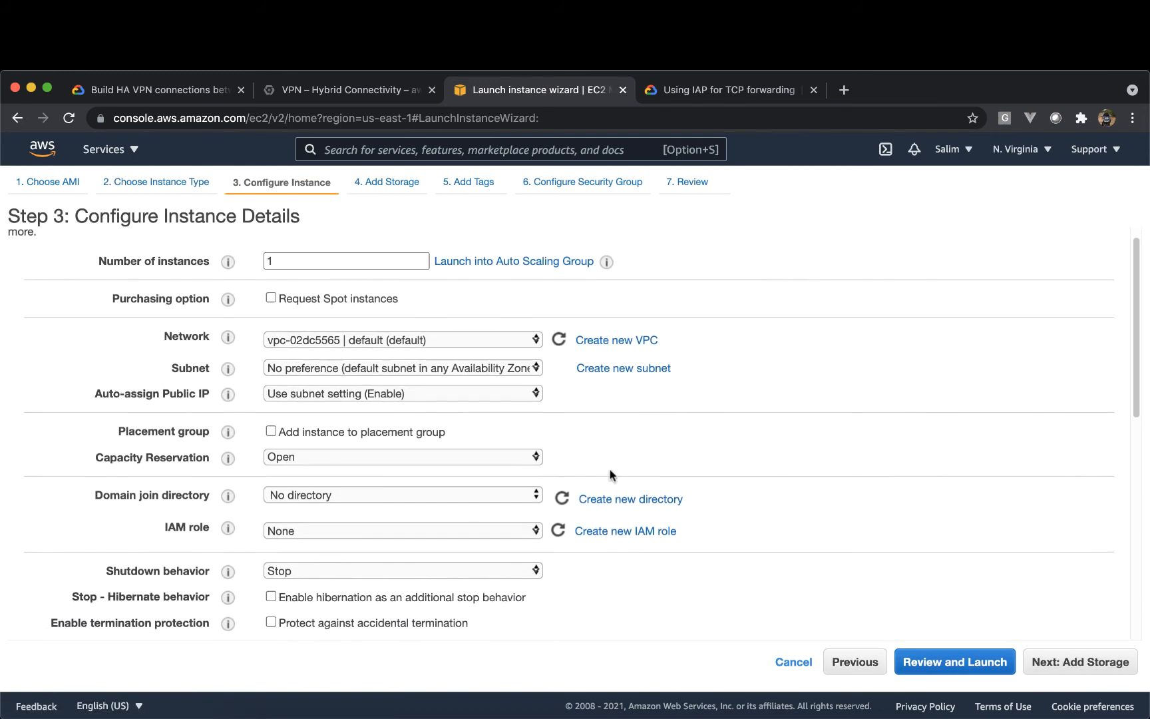
scroll(611, 471, up, 3)
scroll(611, 473, up, 2)
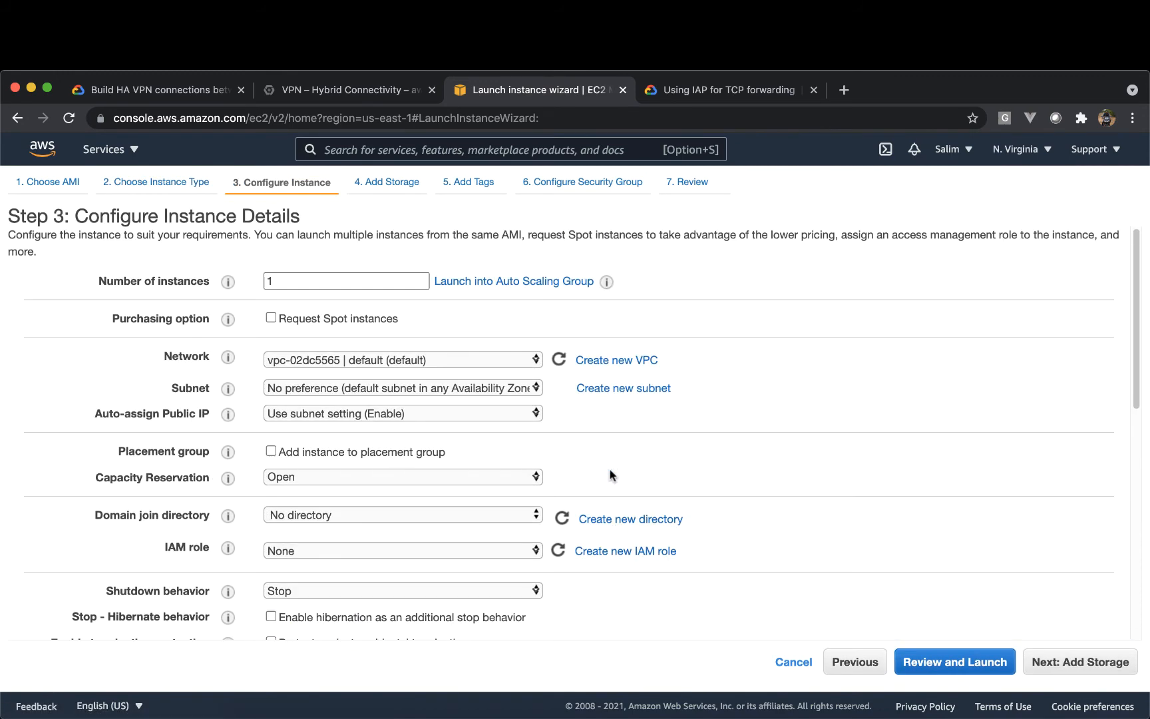
click(488, 360)
click(487, 345)
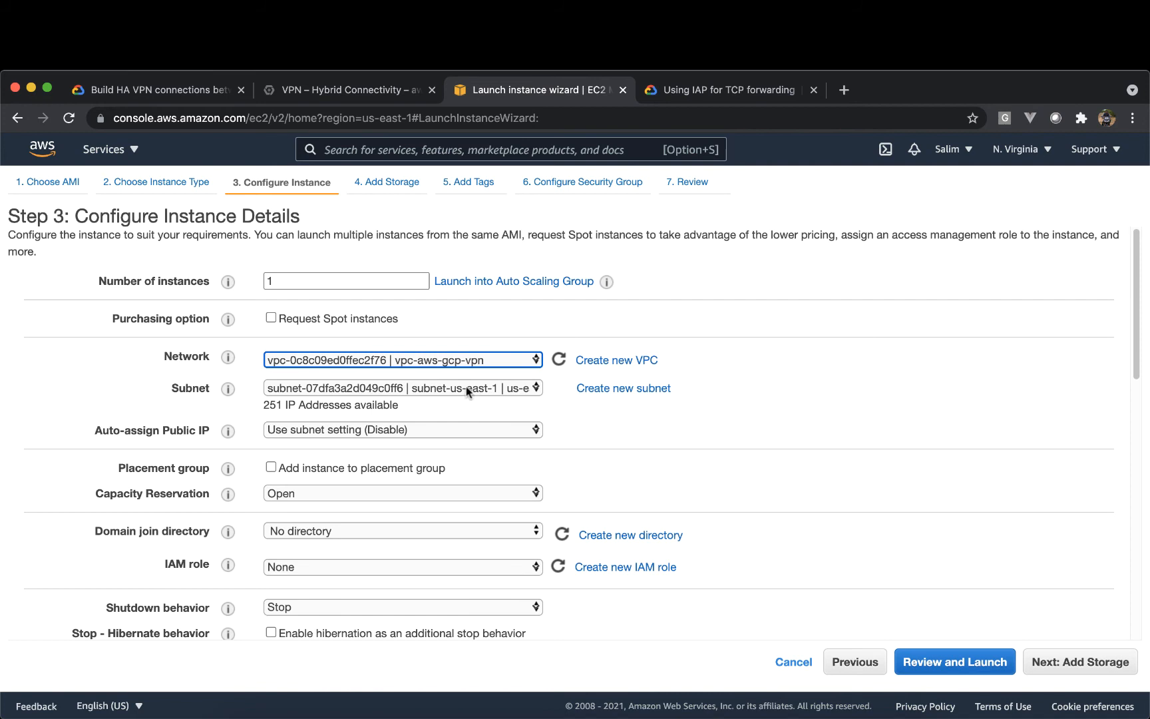
click(633, 440)
scroll(633, 444, down, 3)
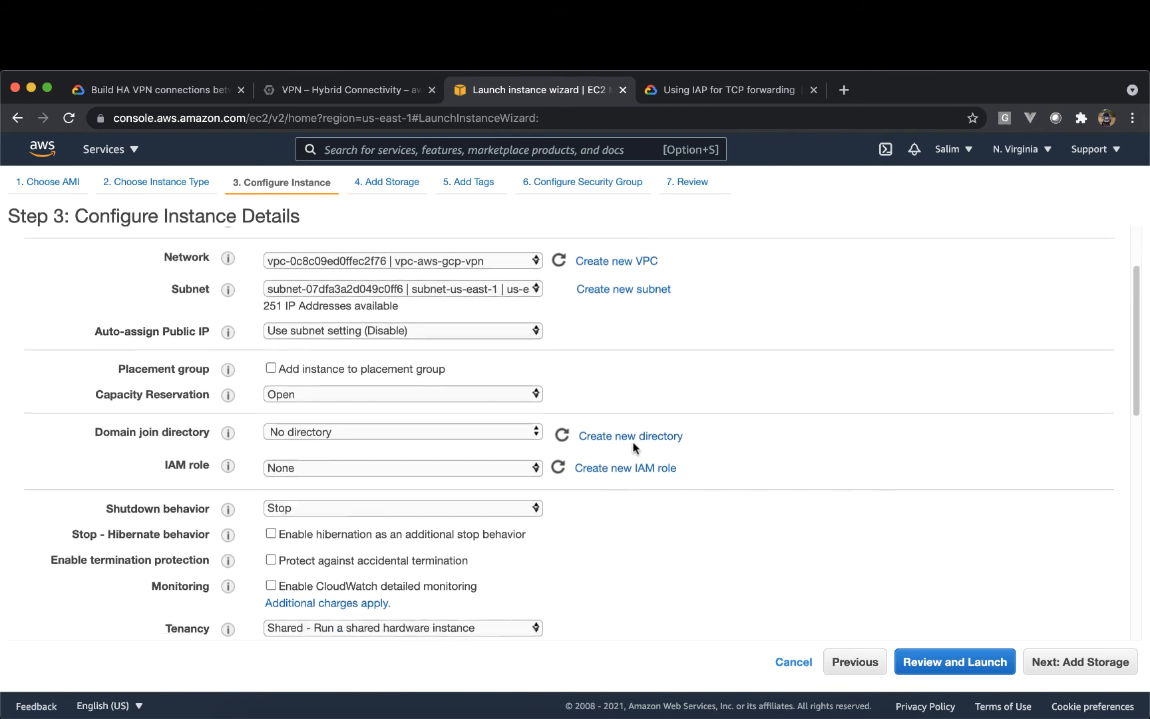
scroll(634, 447, down, 6)
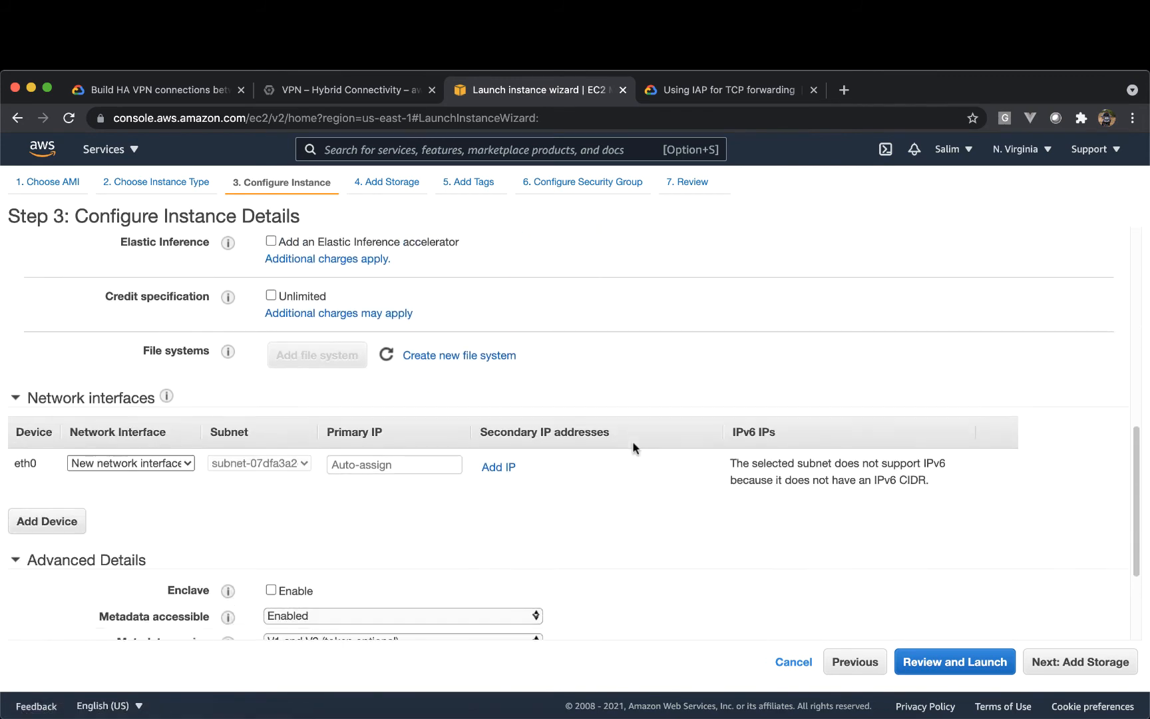
scroll(633, 447, up, 9)
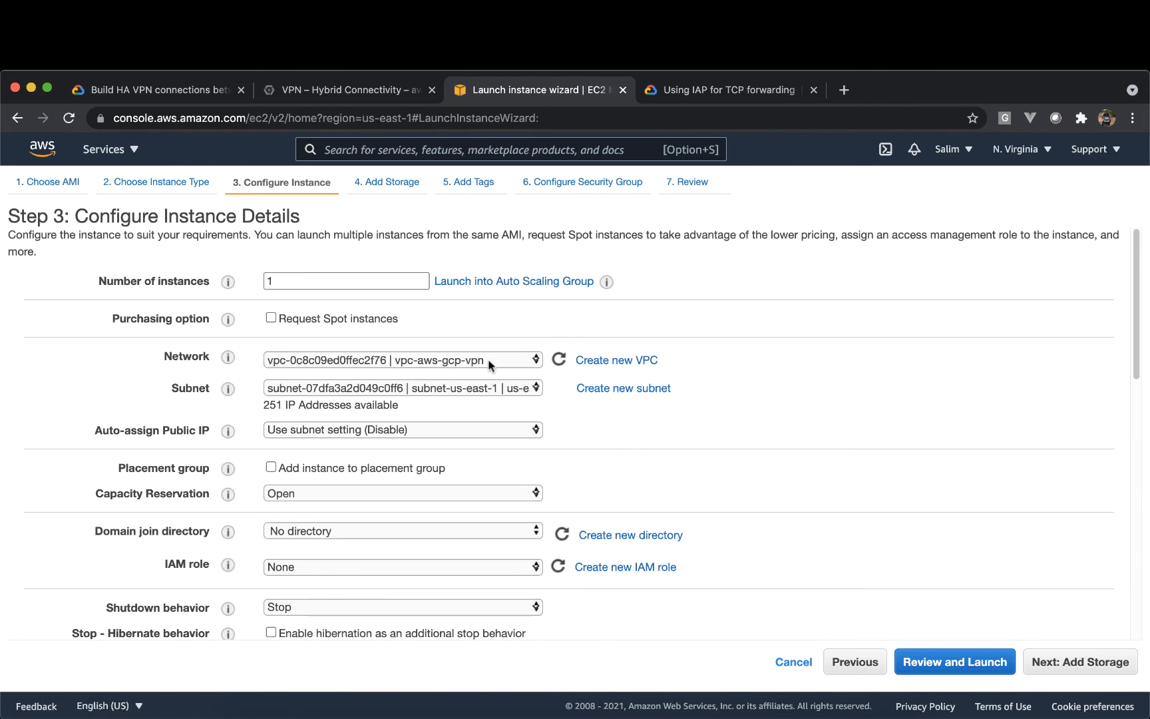
click(487, 390)
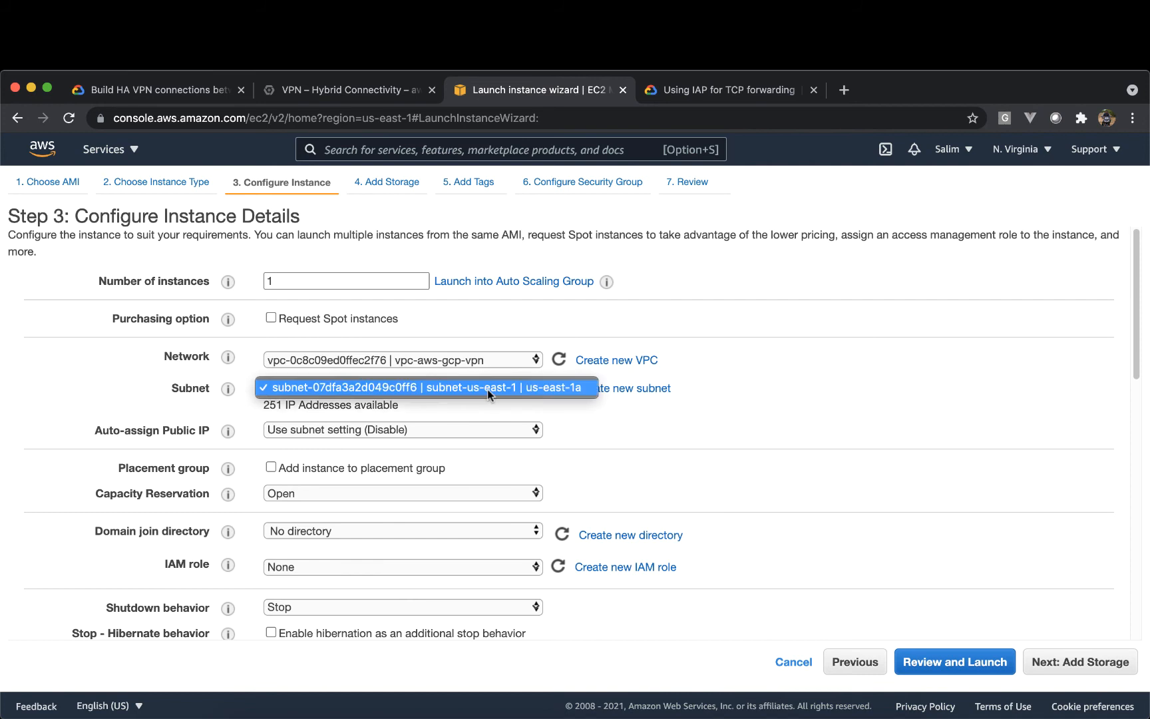
click(487, 390)
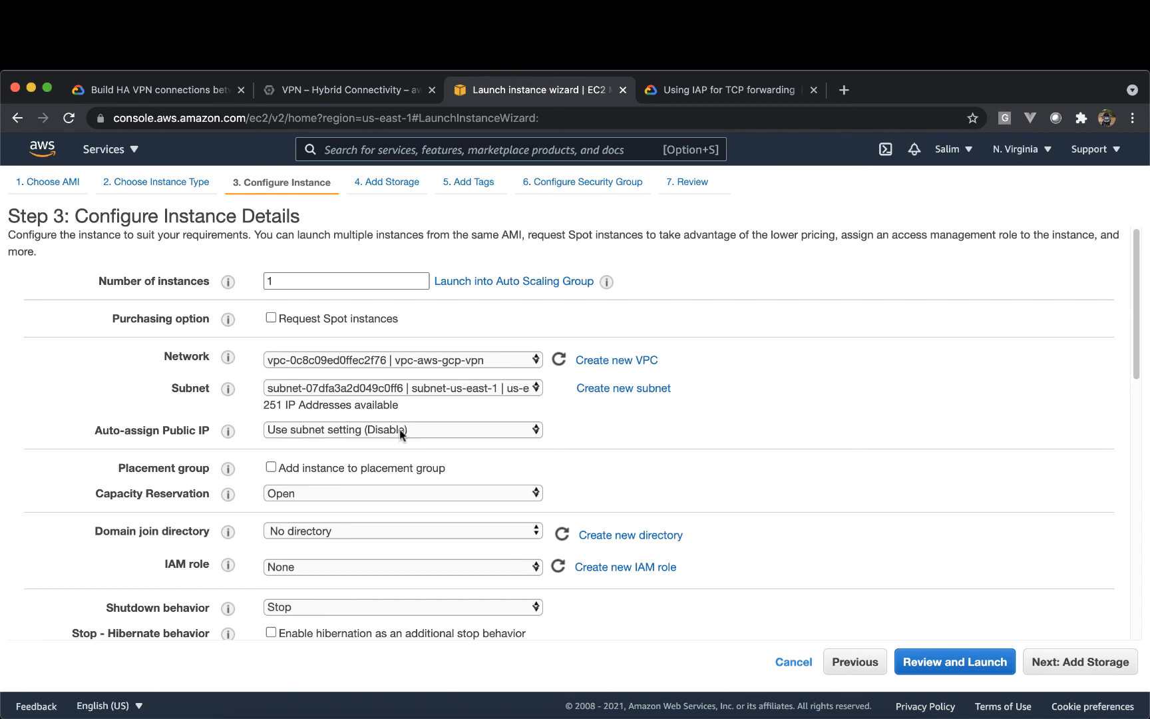
- Enable auto-assigning a public IP for the instance and accept the default 8 GiB root storage
click(427, 430)
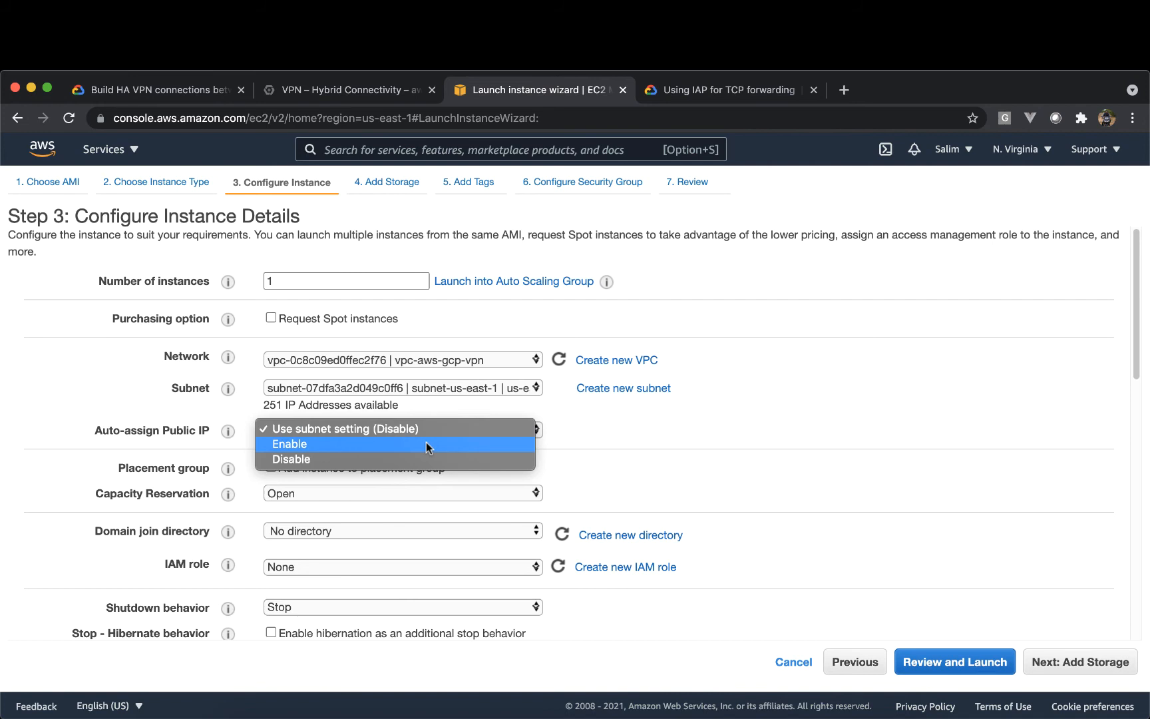
click(503, 445)
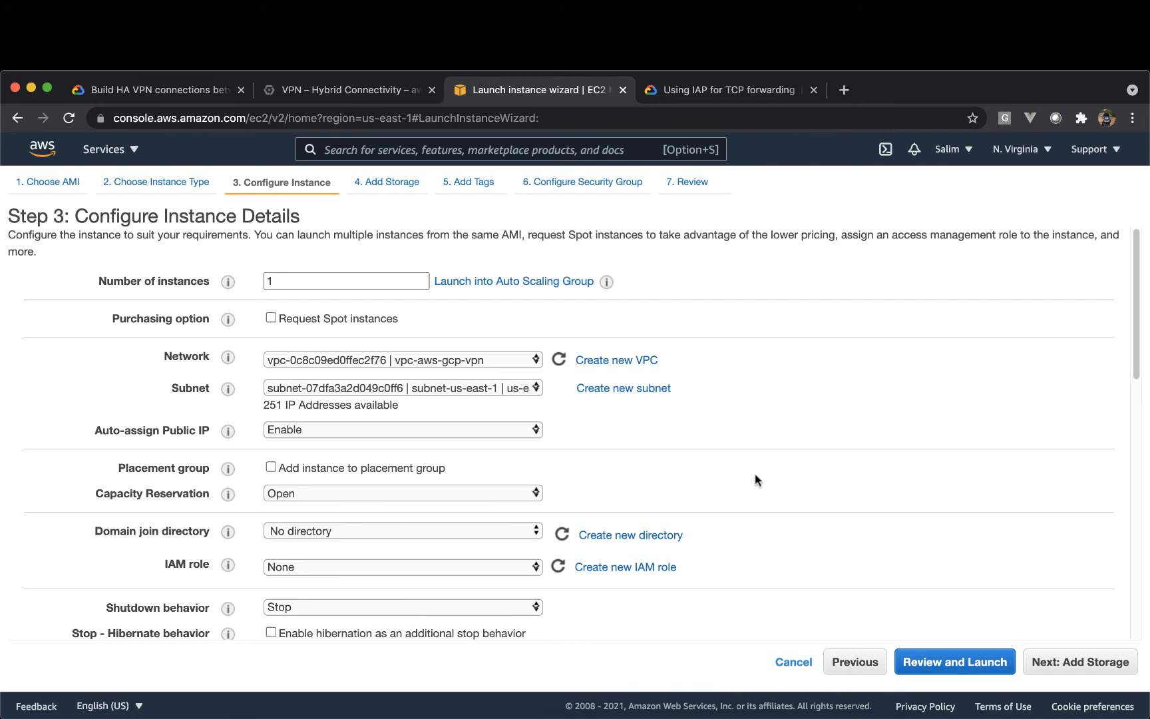
scroll(757, 479, down, 10)
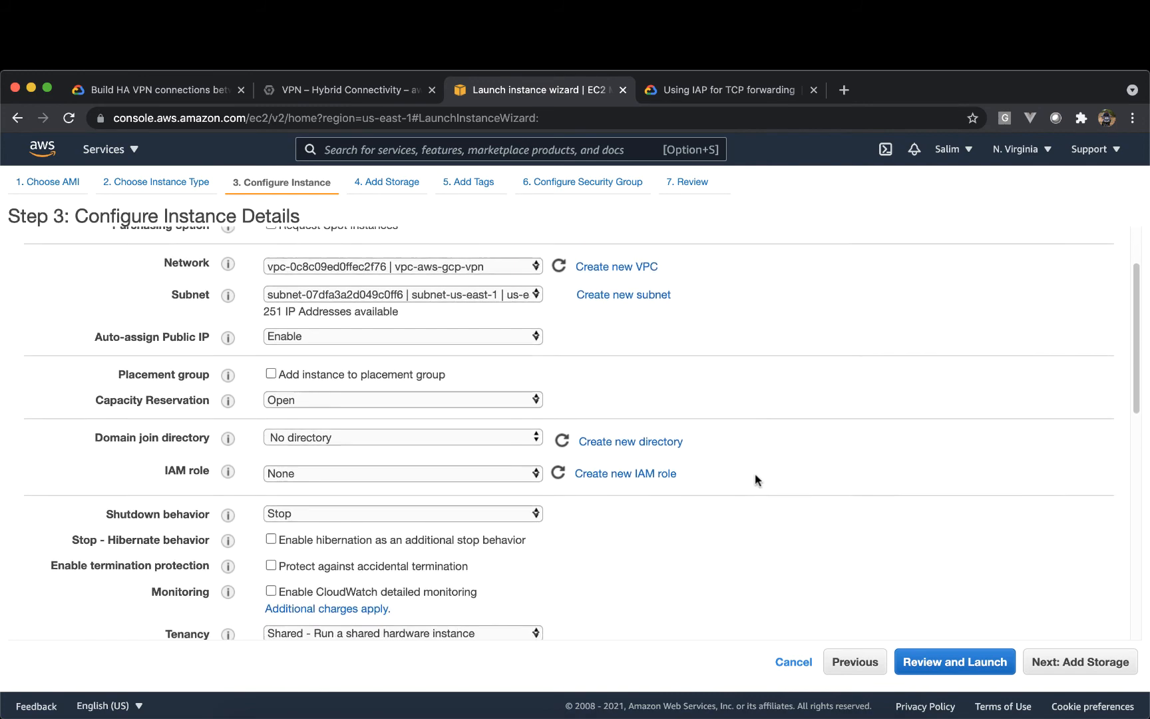
scroll(755, 474, down, 7)
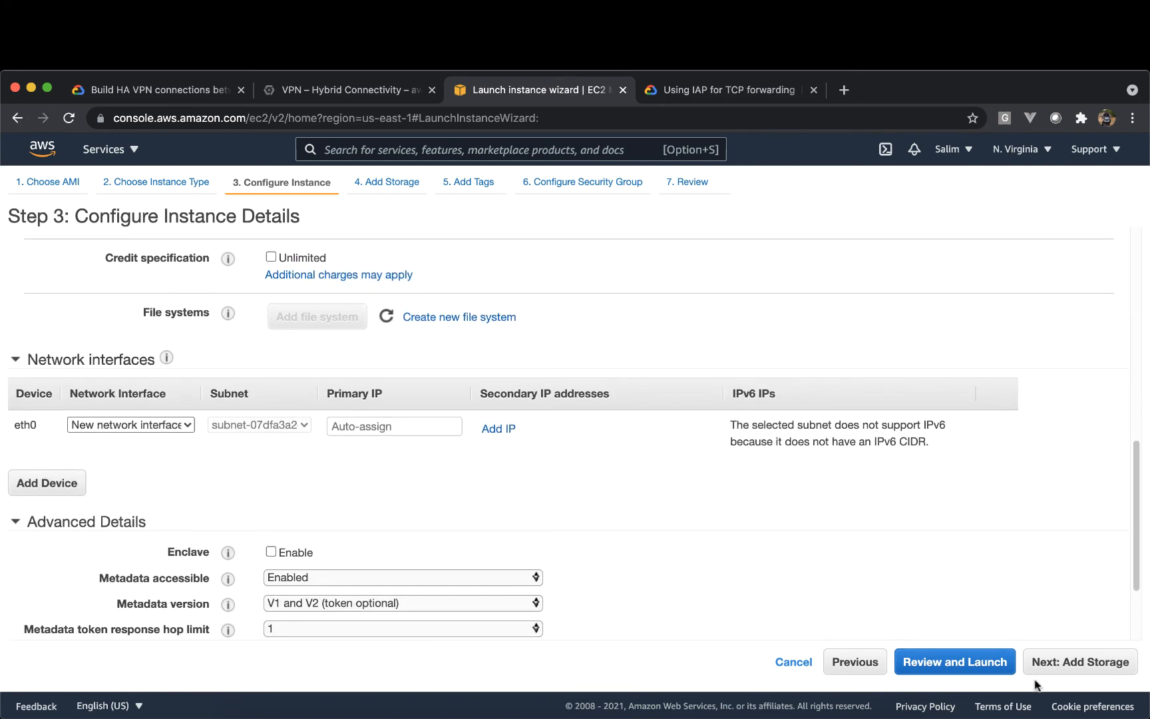
click(1052, 664)
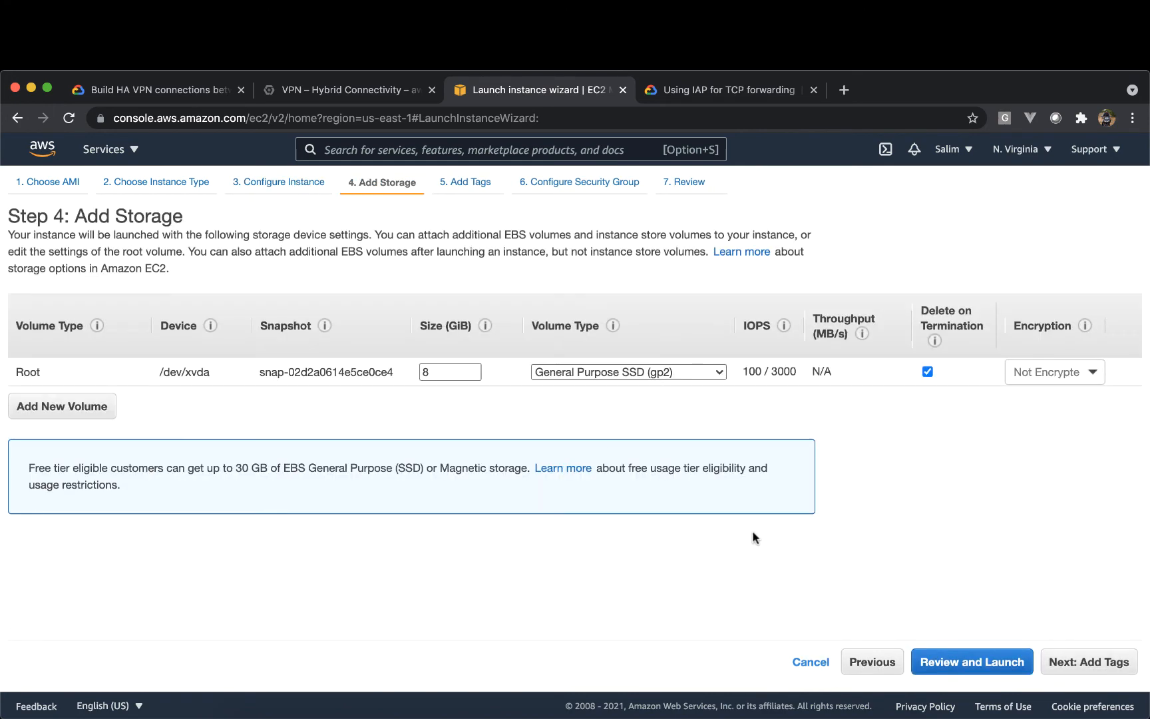
click(1064, 659)
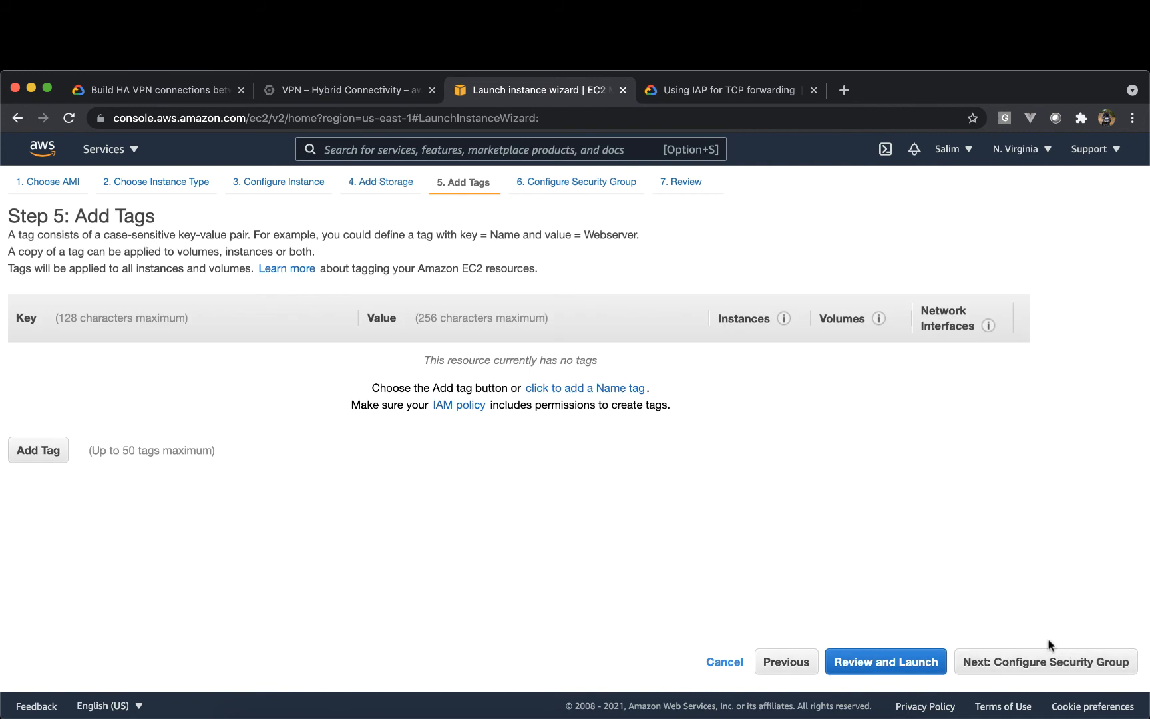
- Add a Name tag with the value test-vpn-connection and proceed to the security group configuration
click(53, 457)
text(Nm)
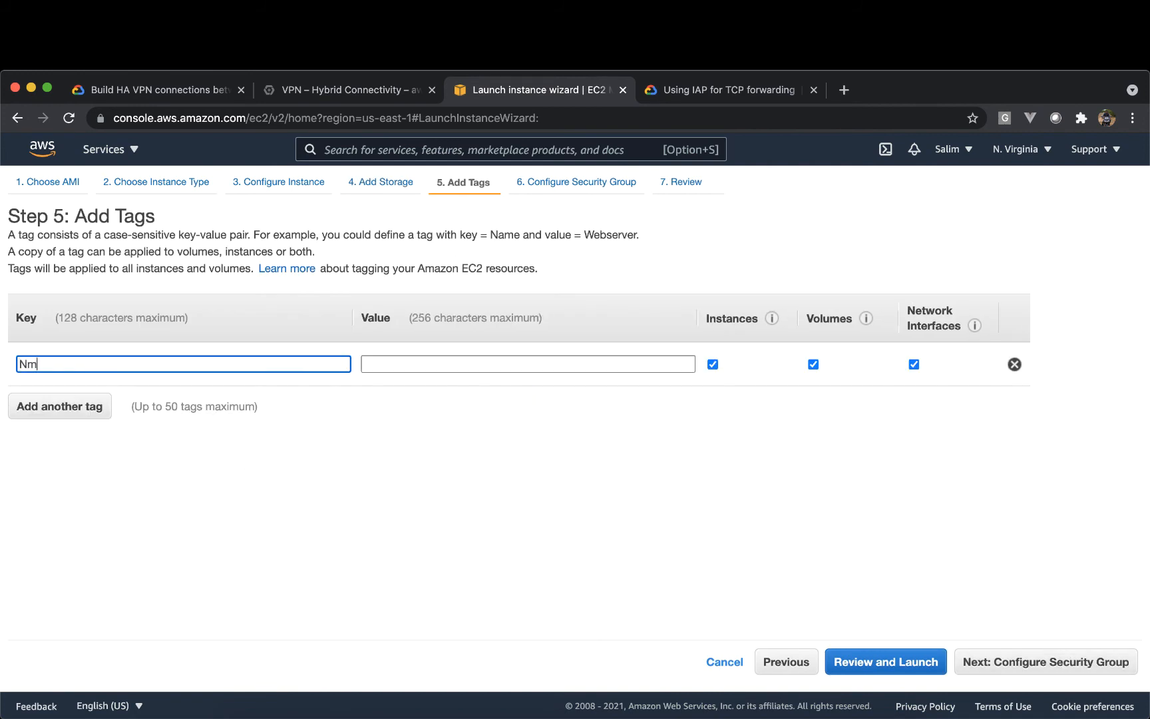
key(BackSpace)
key(BackSpace)
key(Tab)
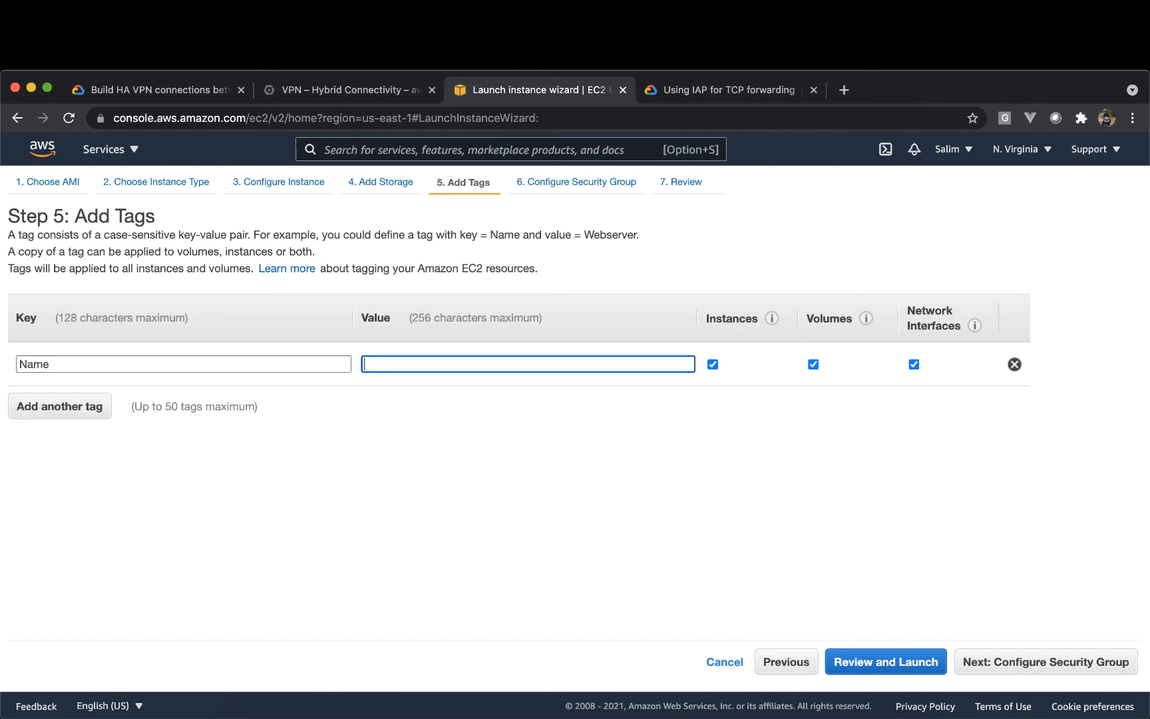
text(t)
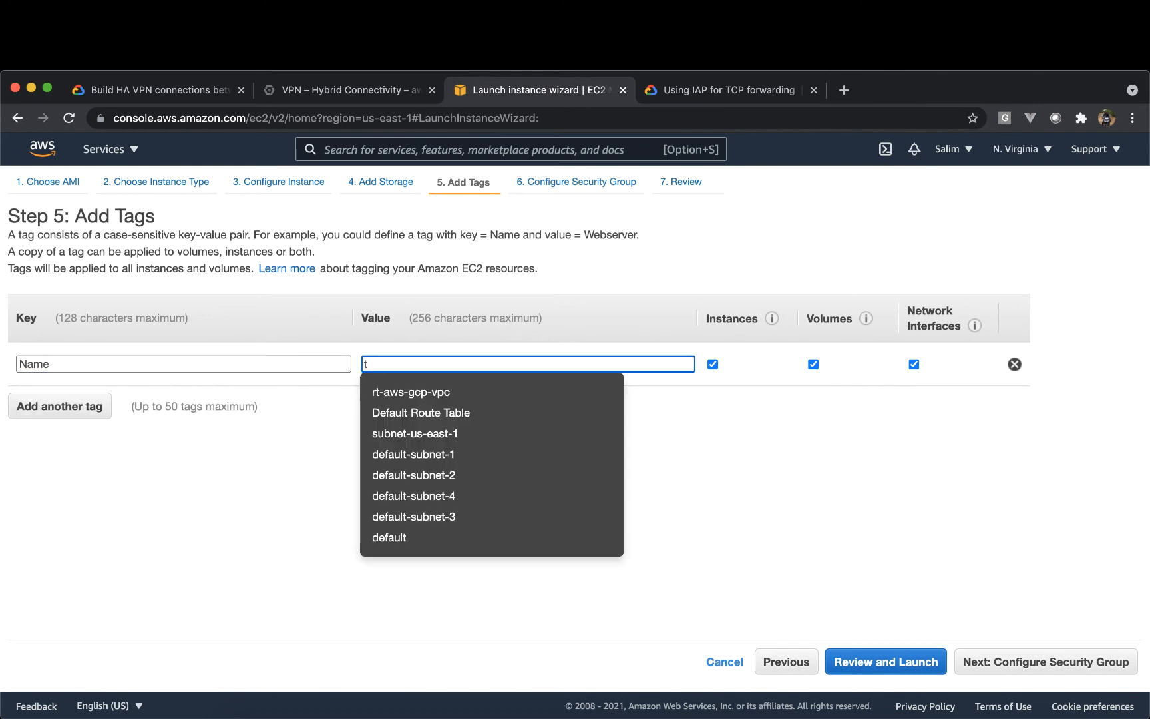
text(est-vpn)
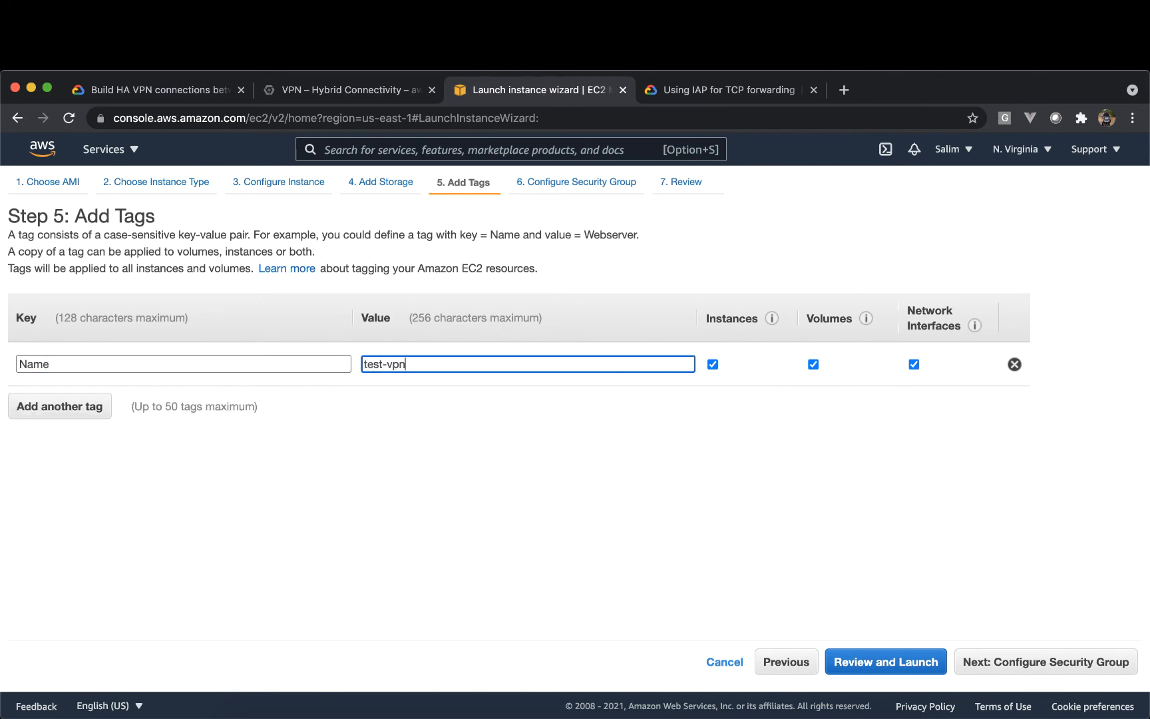
text(-connection)
click(1010, 663)
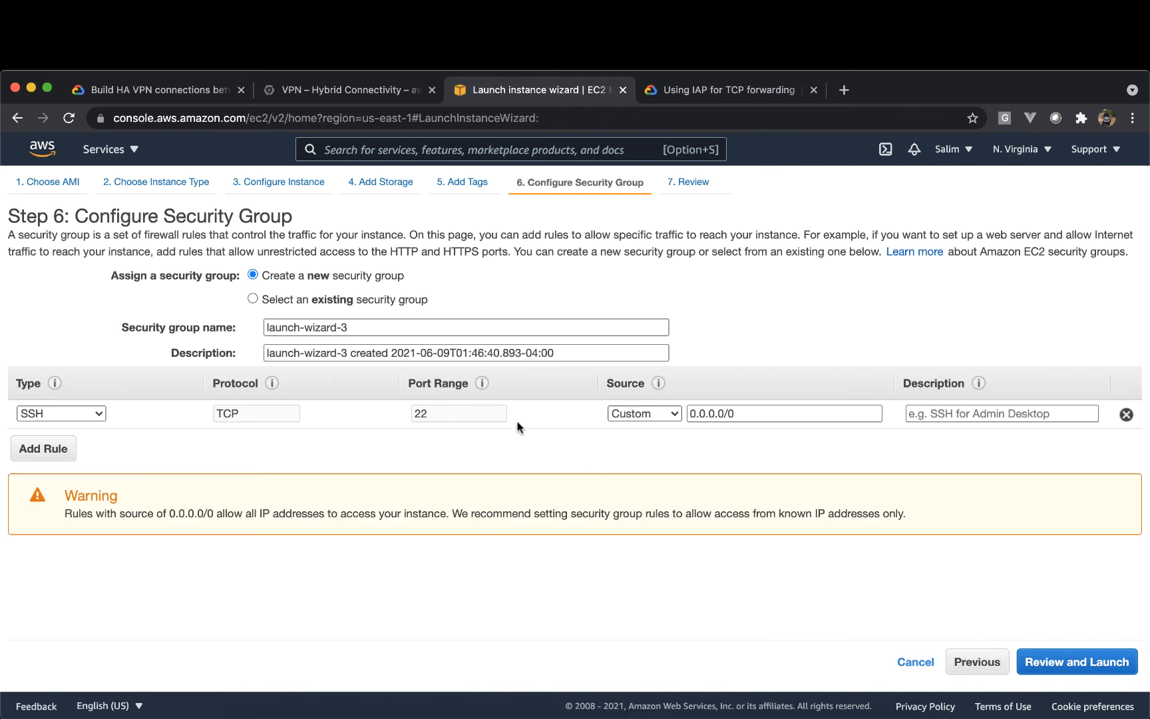
- Change the new security group's rule to a Custom ICMP Rule - IPv4 allowing all ICMP types from source 0.0.0.0/0
click(98, 413)
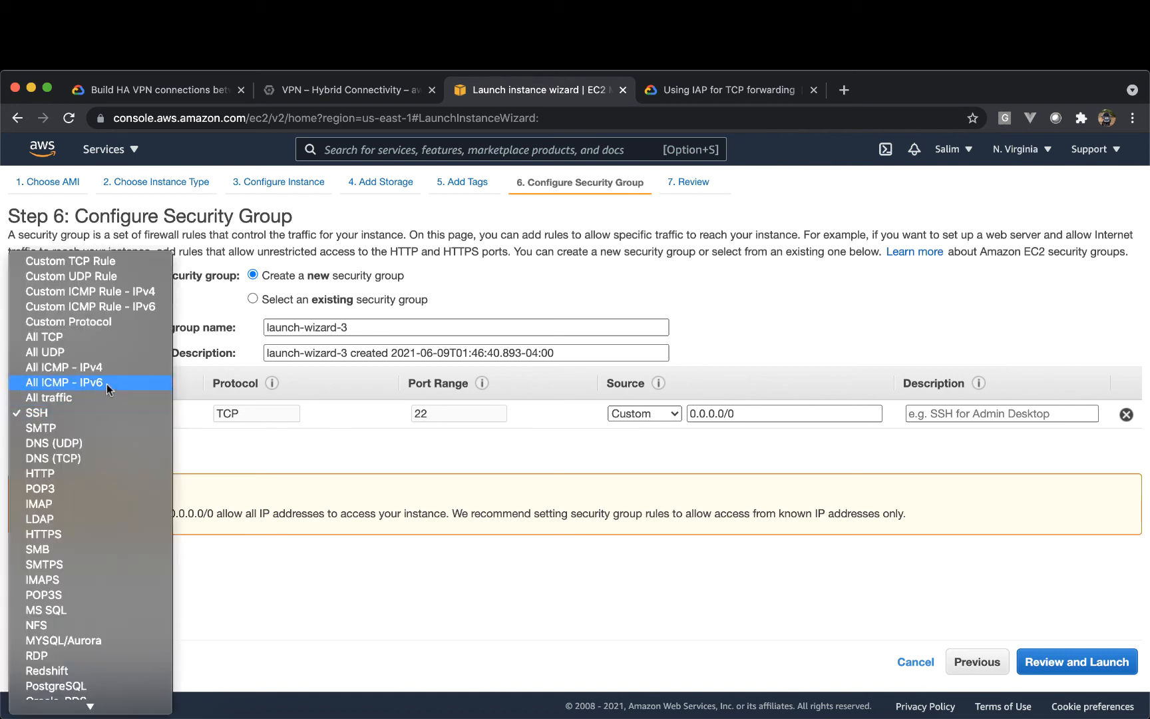
click(126, 294)
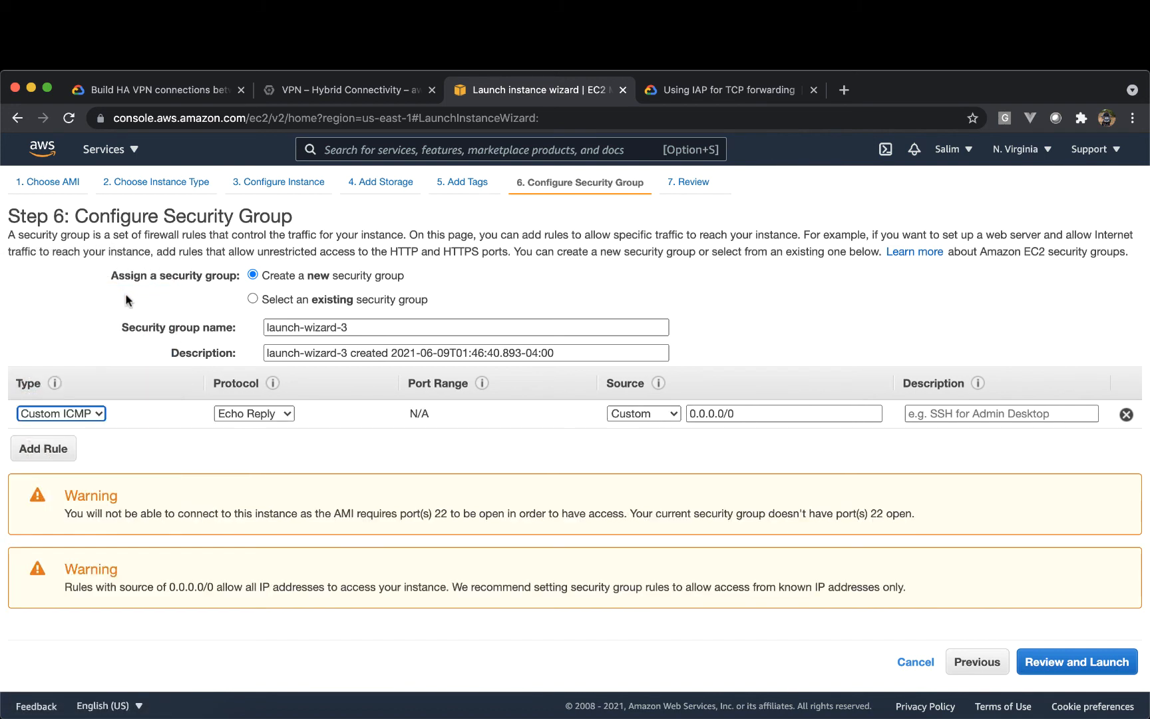
click(287, 414)
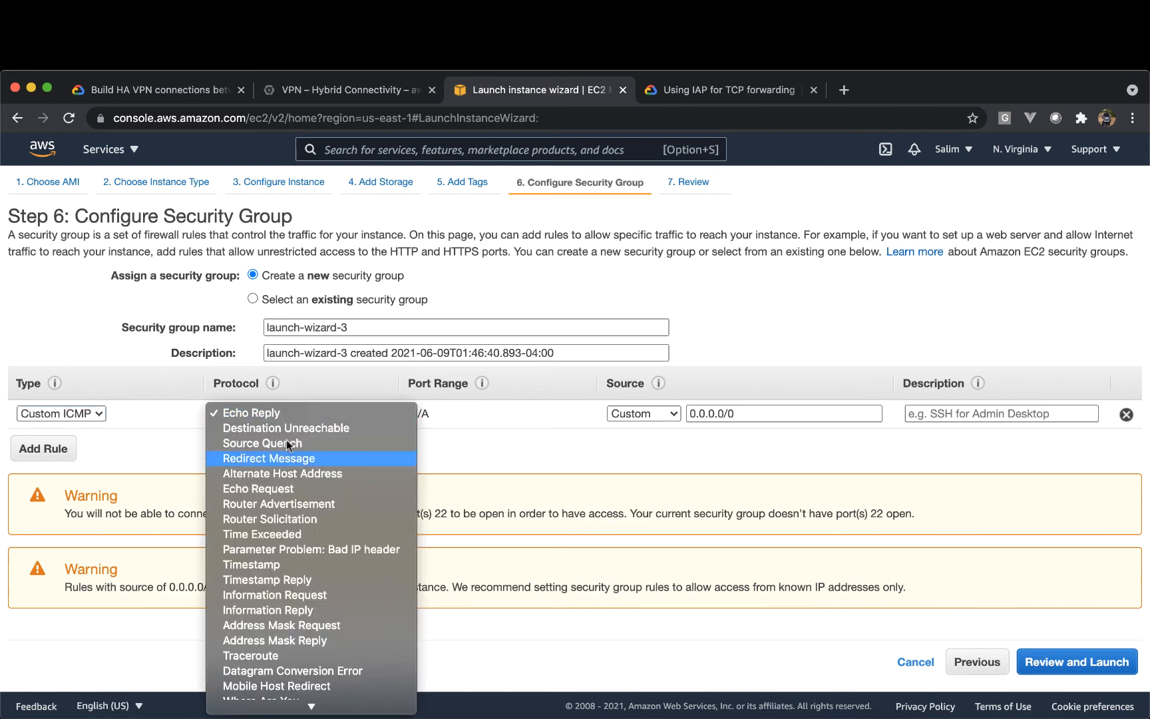
scroll(300, 559, down, 4)
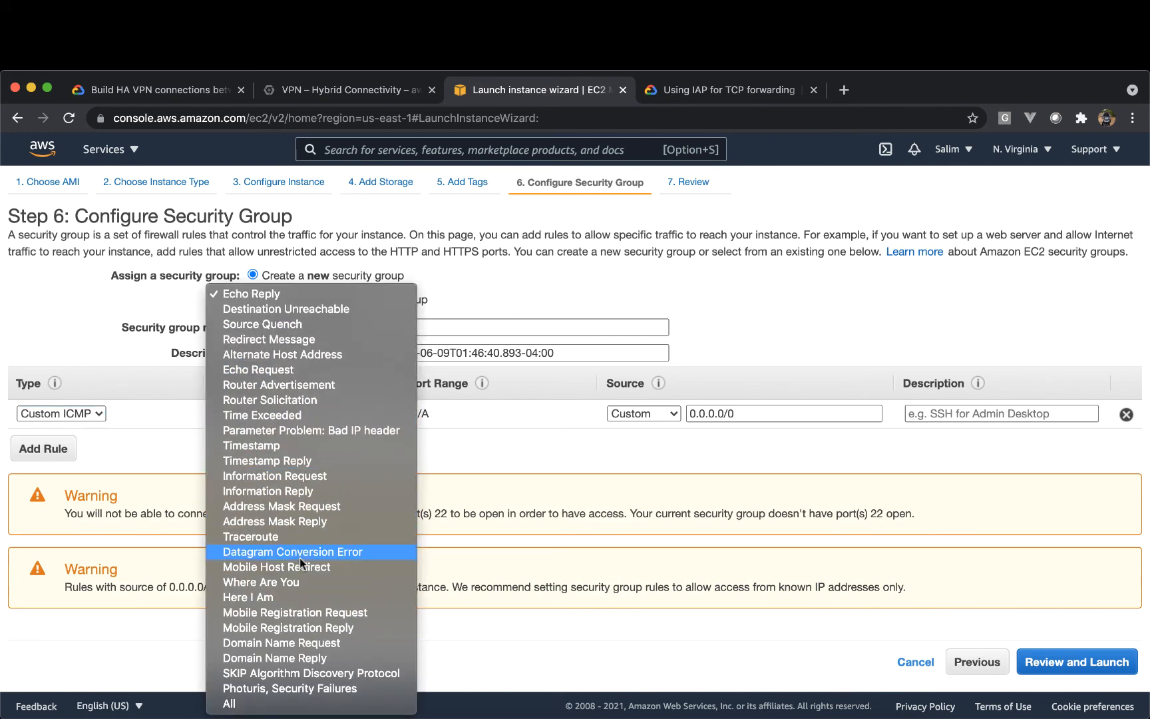
click(281, 704)
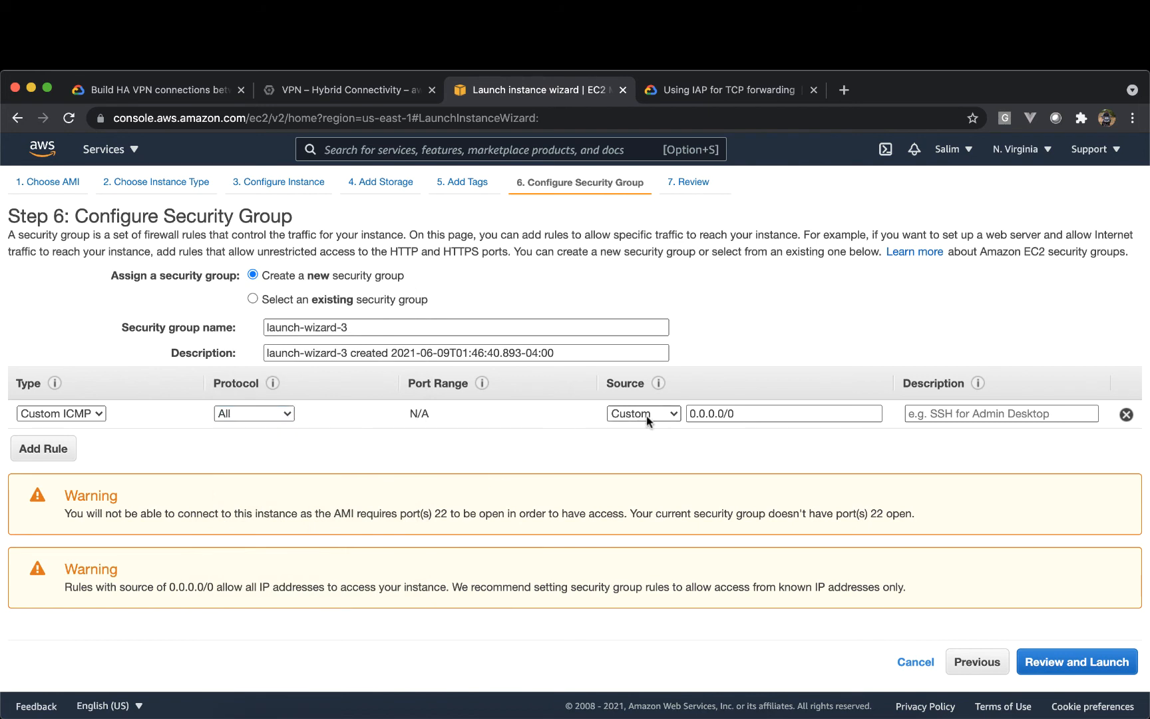
click(747, 413)
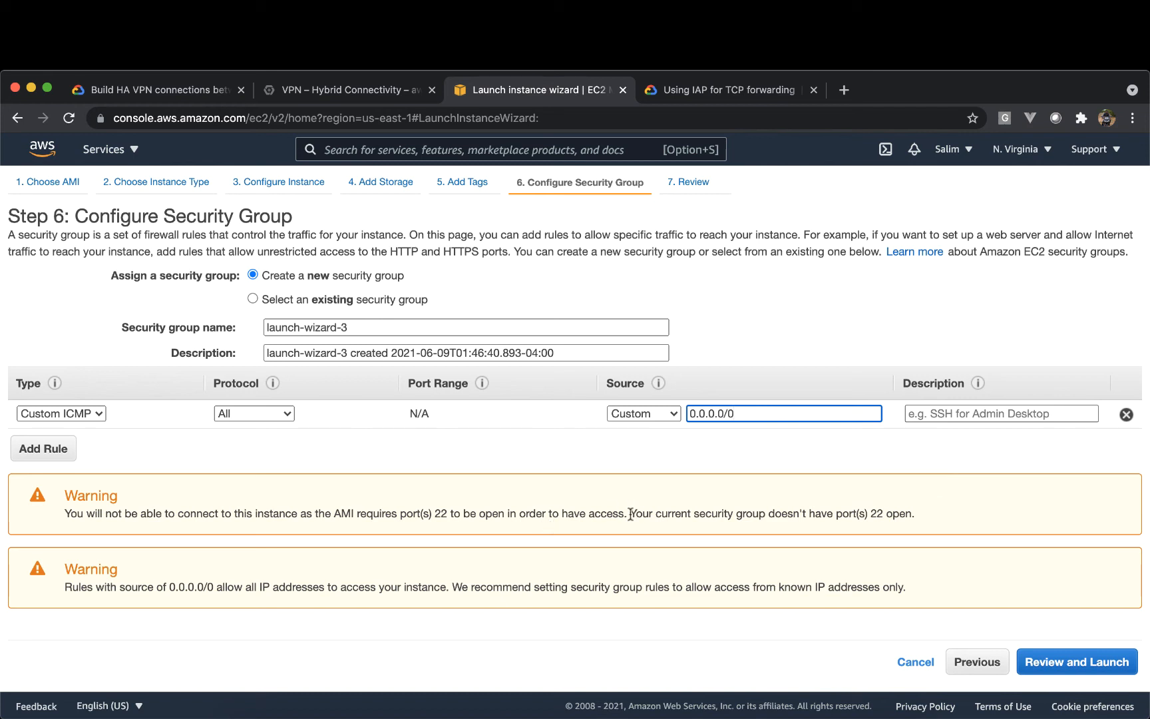
drag(631, 514, 857, 506)
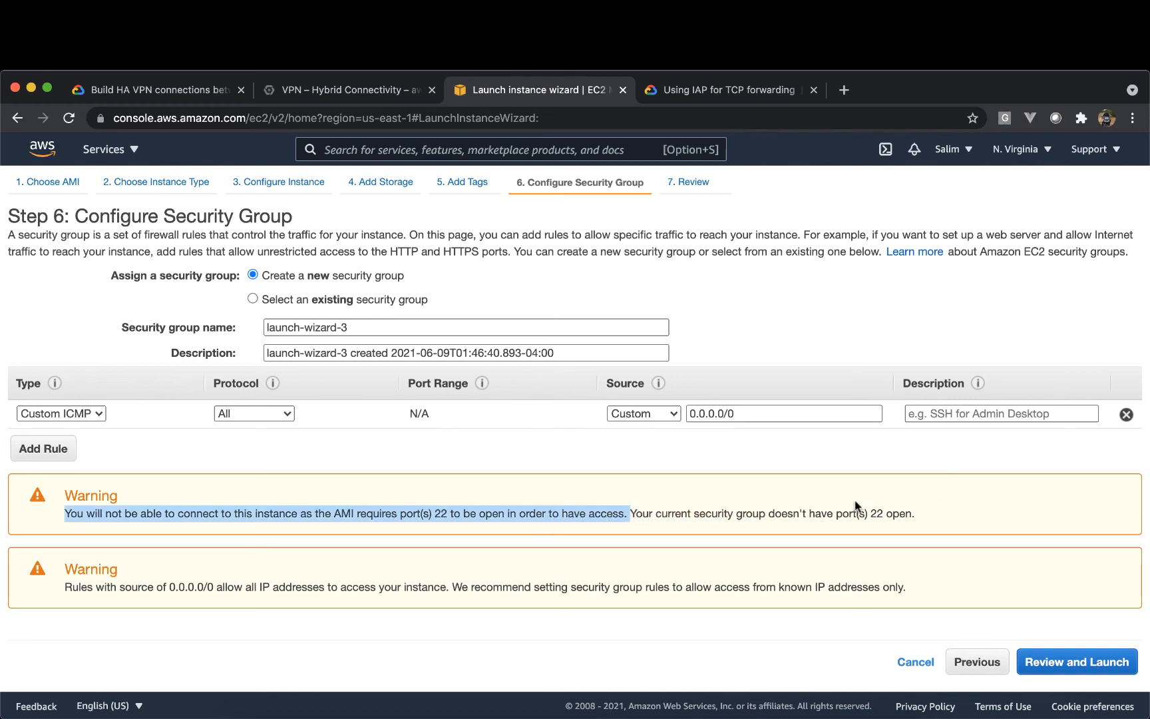
click(856, 505)
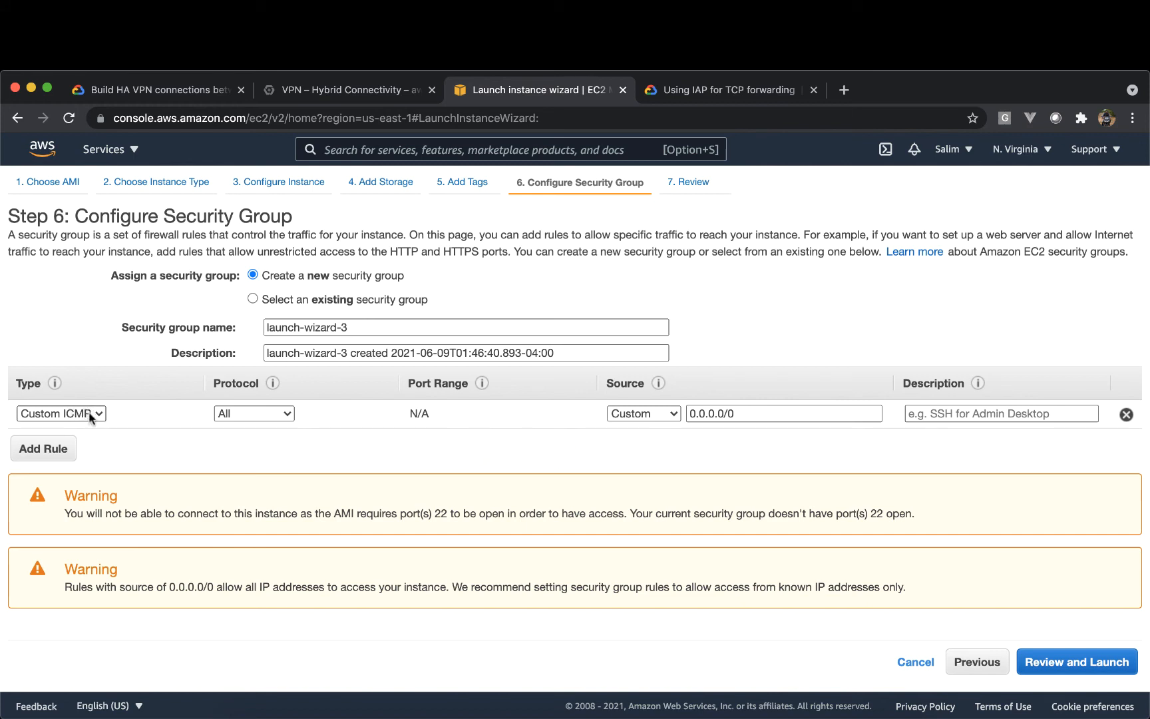
- Proceed through the launch review and select the existing key pair vpn-demo-aws-kp for the instance
click(1071, 663)
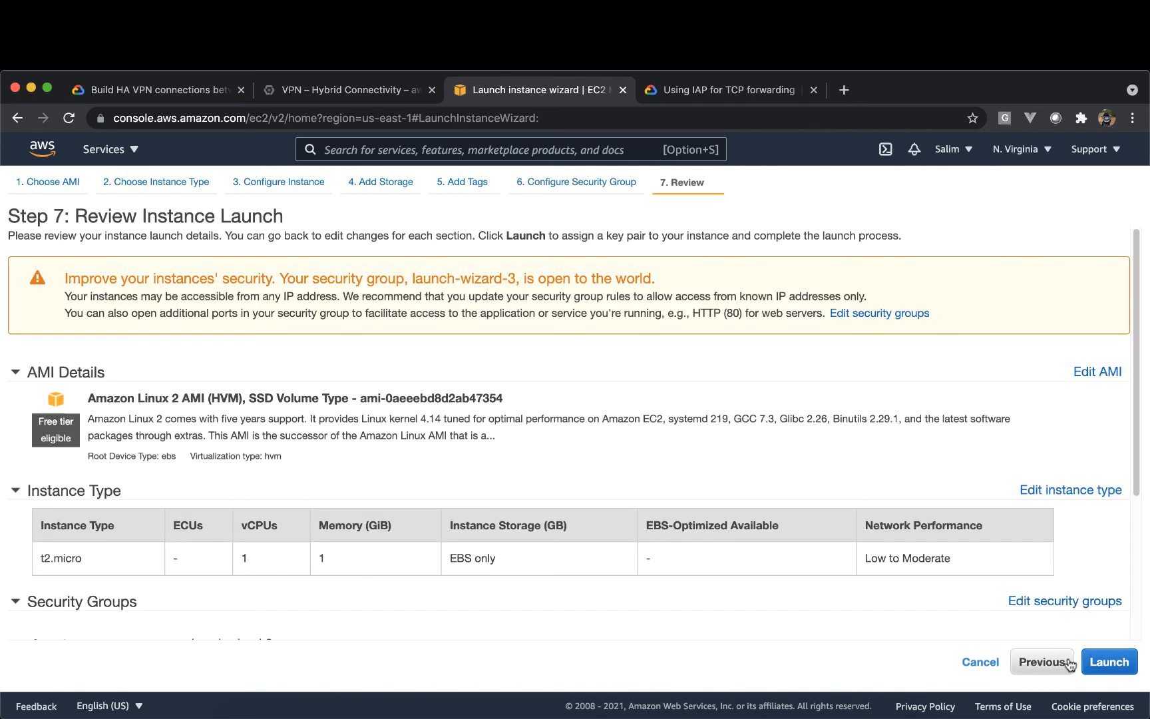
click(1113, 663)
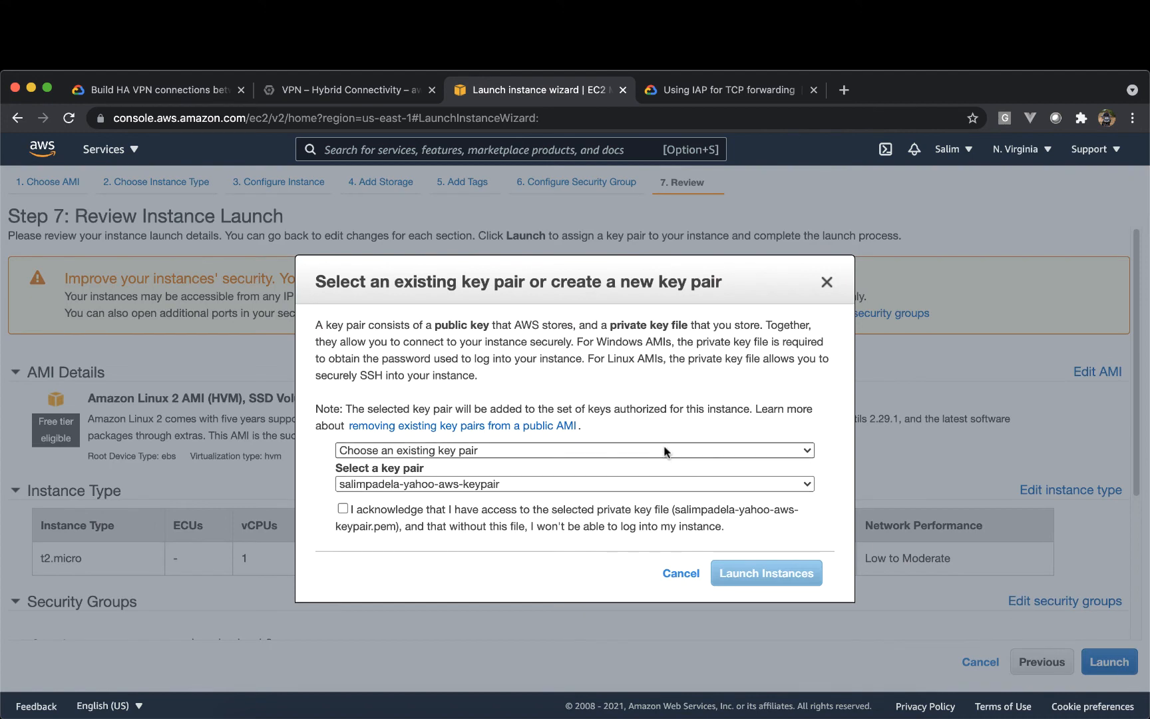
click(660, 484)
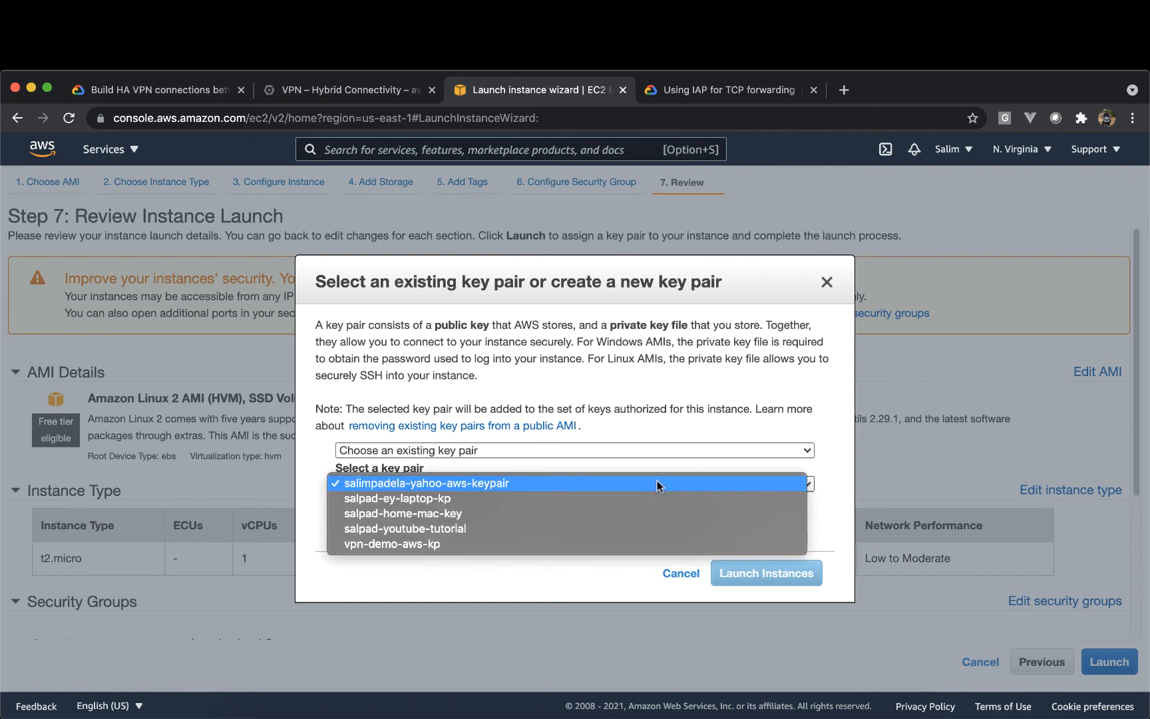
click(626, 543)
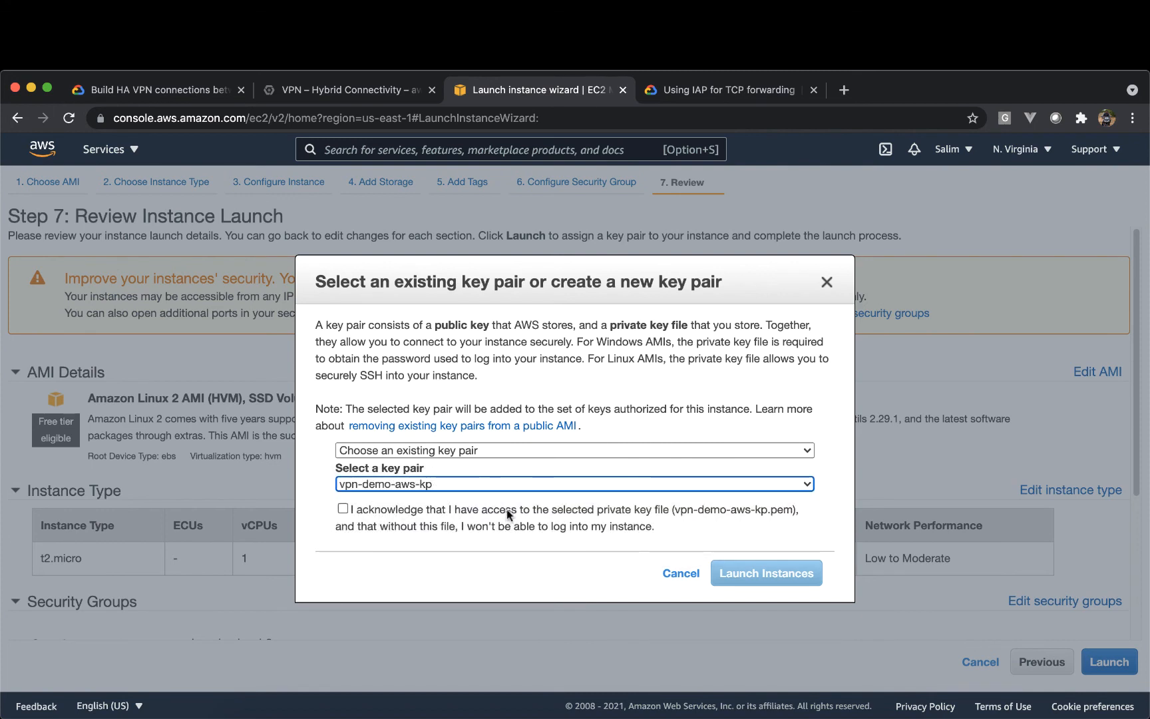
click(538, 450)
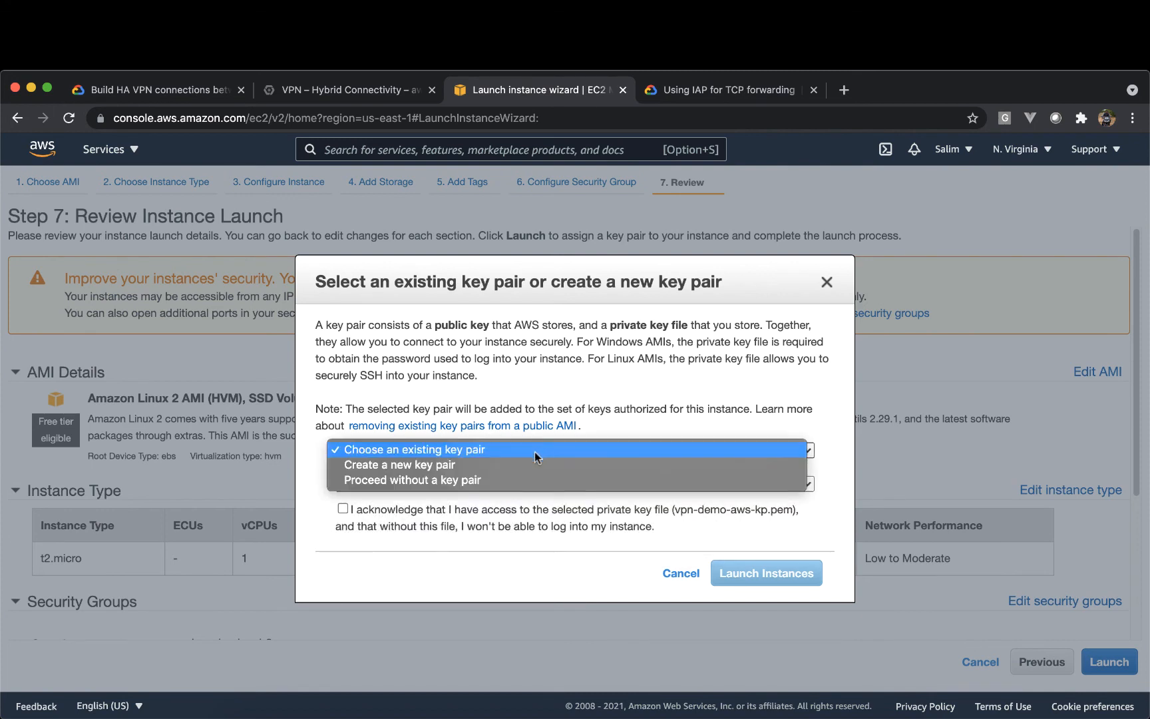
click(533, 464)
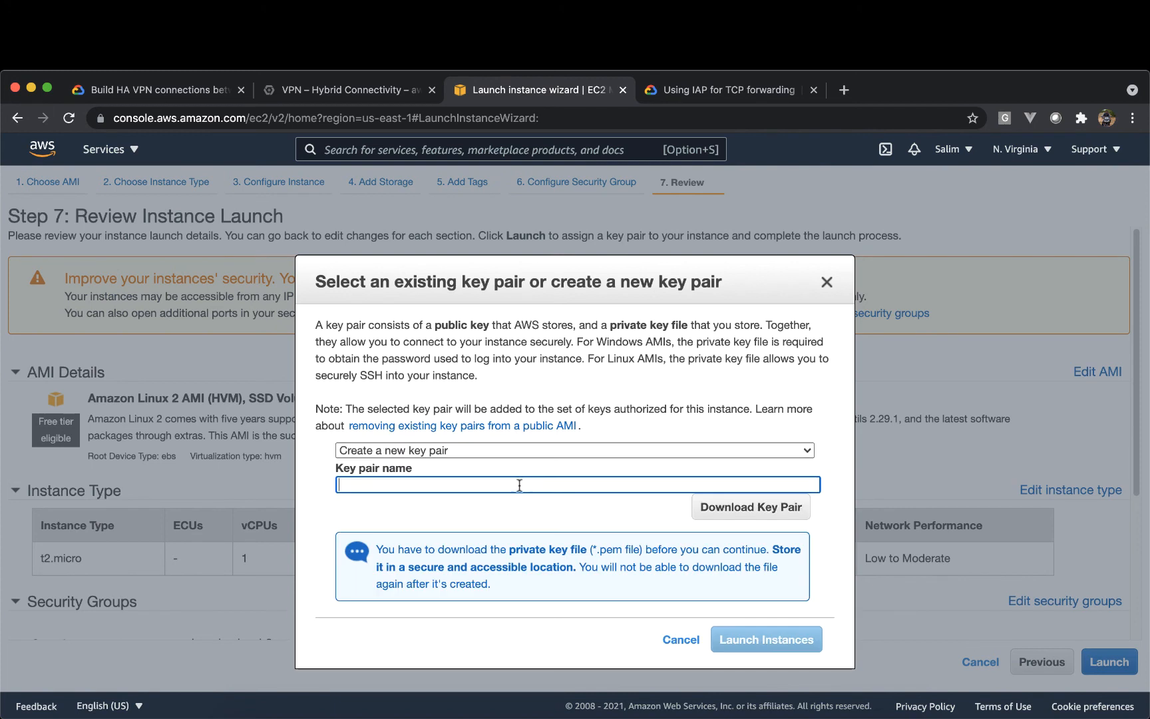
click(545, 451)
click(541, 436)
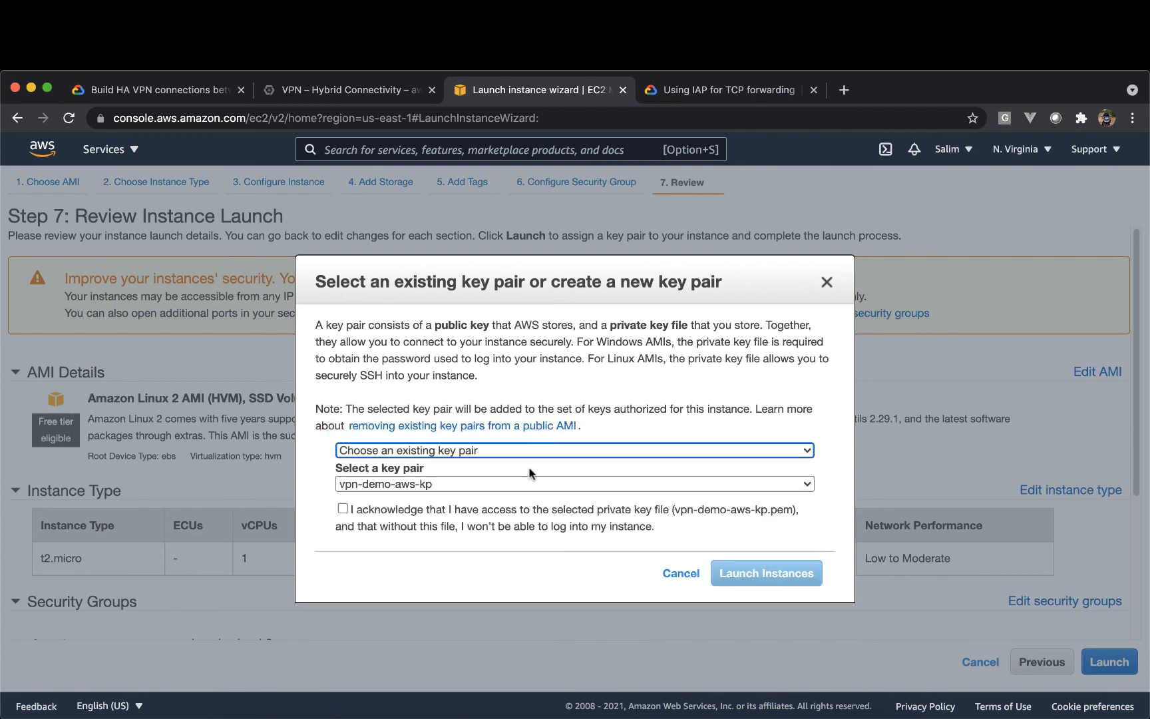
- Launch the instance after acknowledging access to the private key file, and check its state in the unfiltered instances list
click(489, 516)
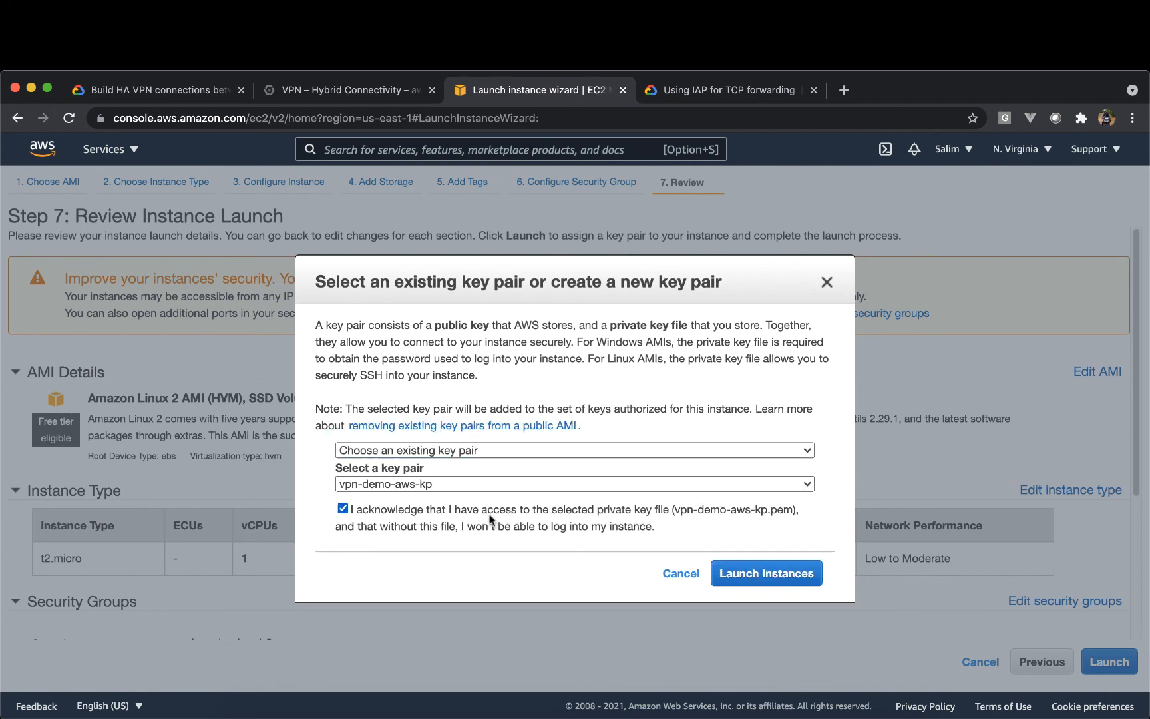
click(770, 574)
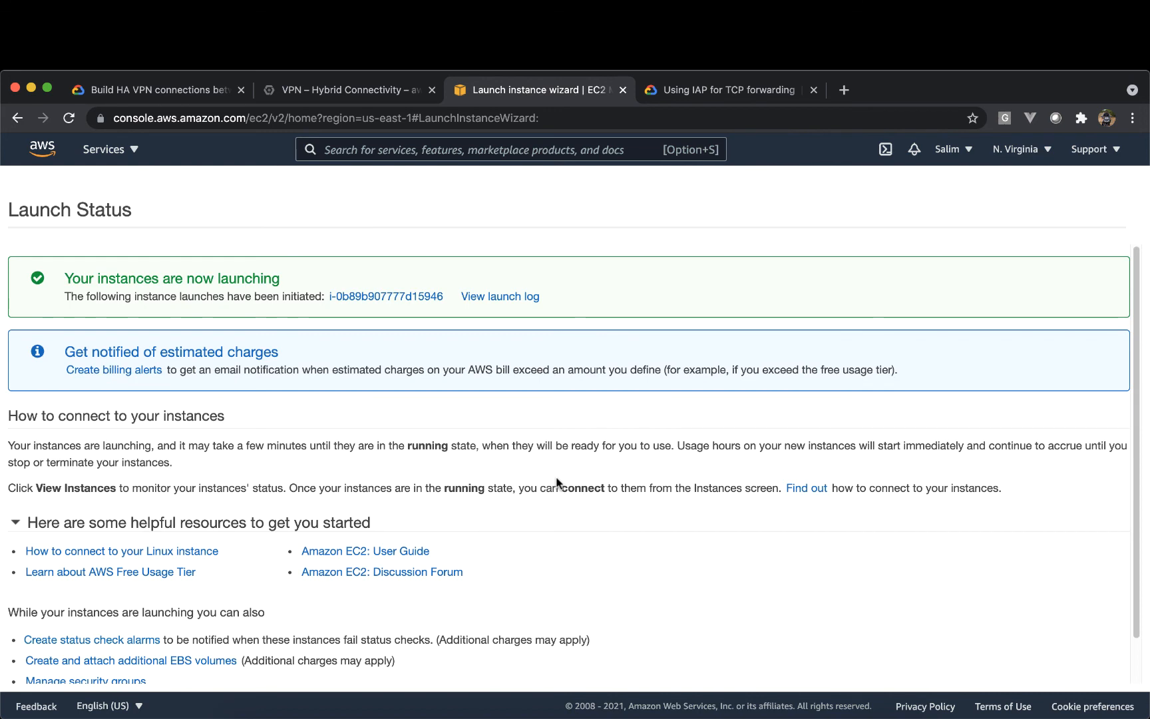
click(357, 296)
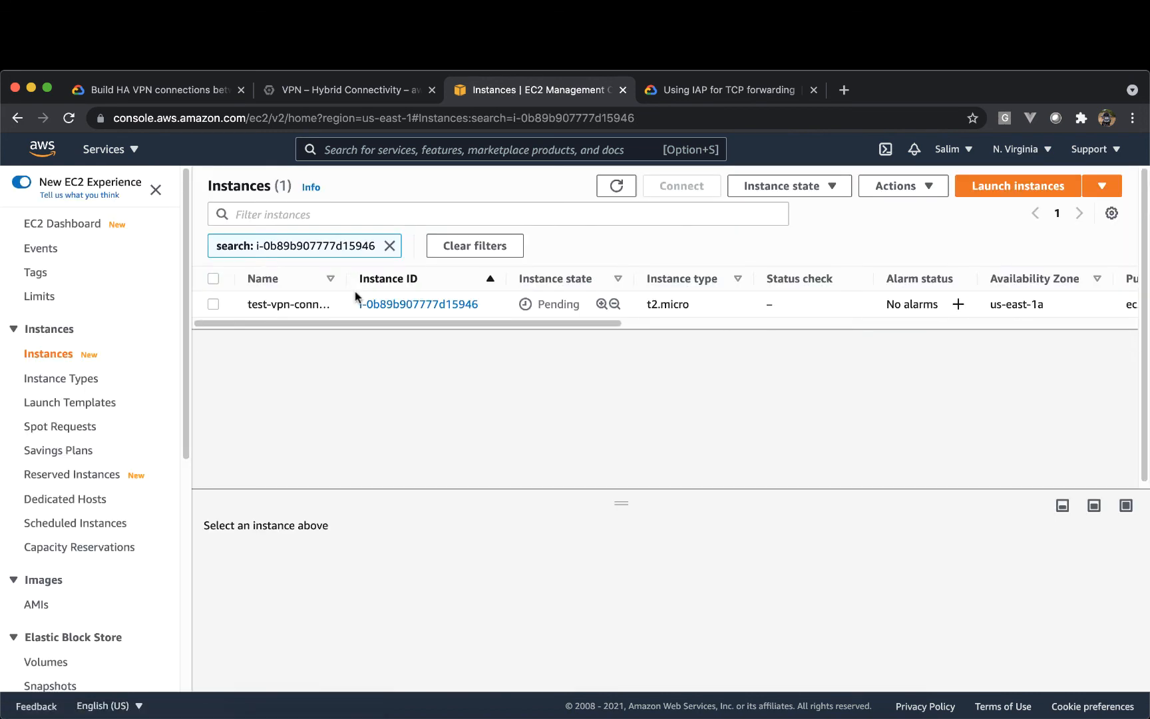
click(390, 247)
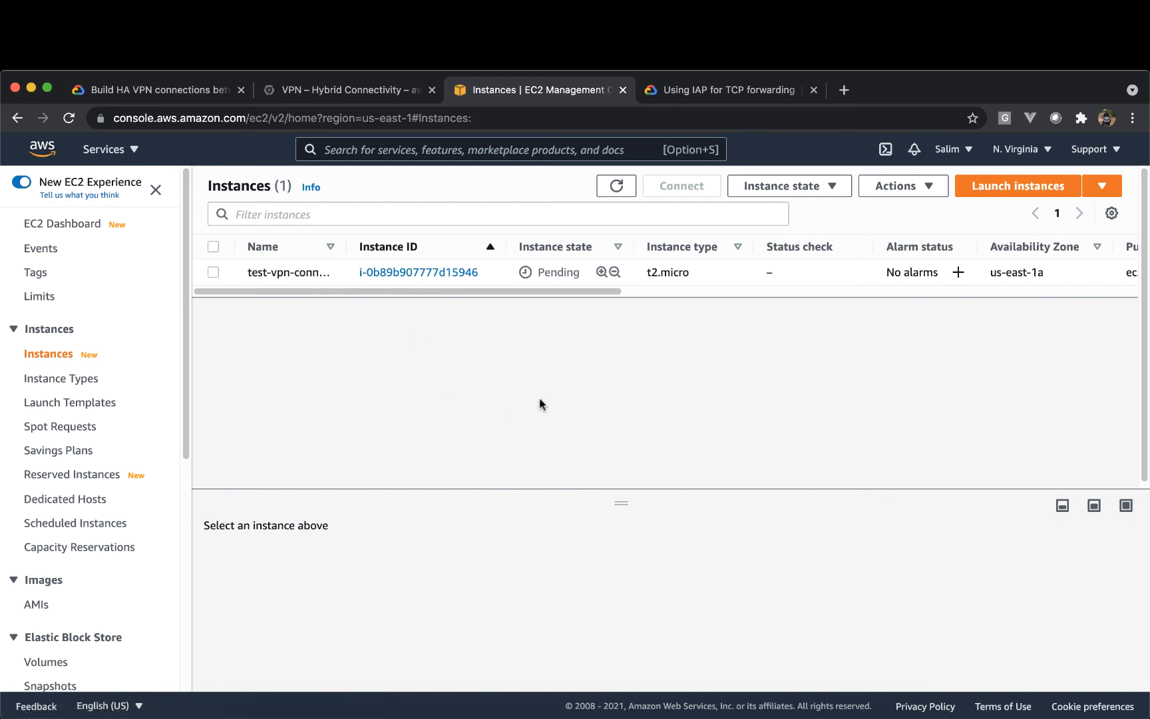
click(617, 186)
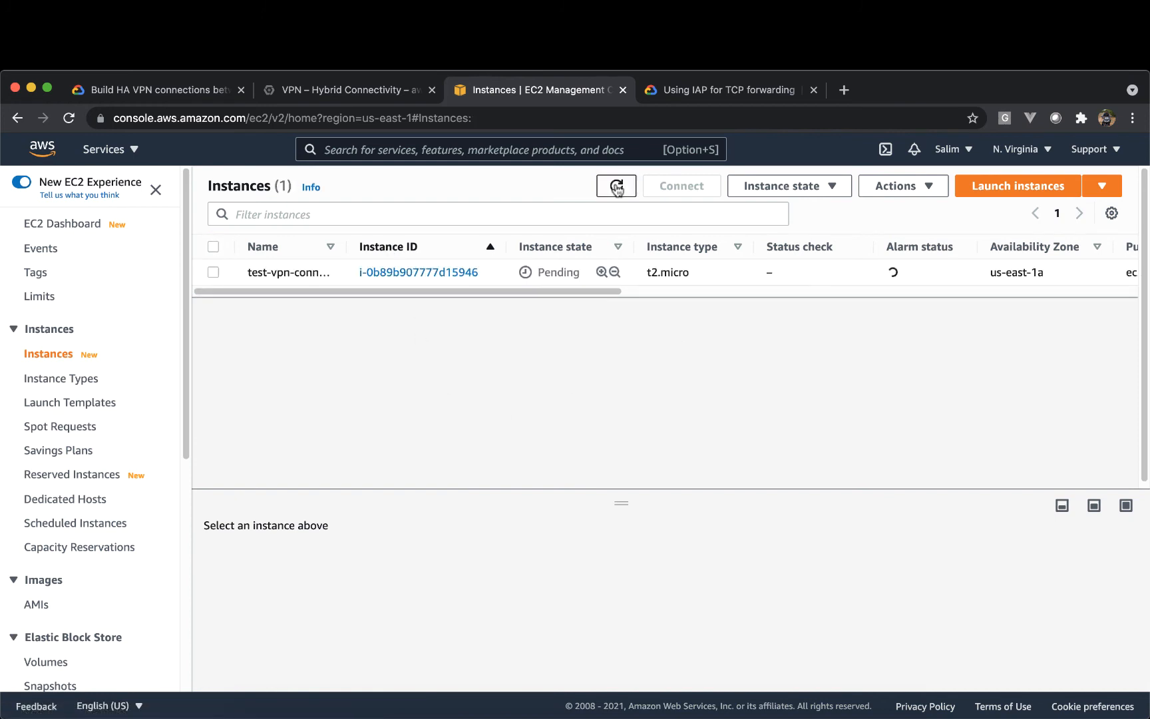
- Switch to the Google Cloud console and start creating a new VM instance in Compute Engine
click(357, 93)
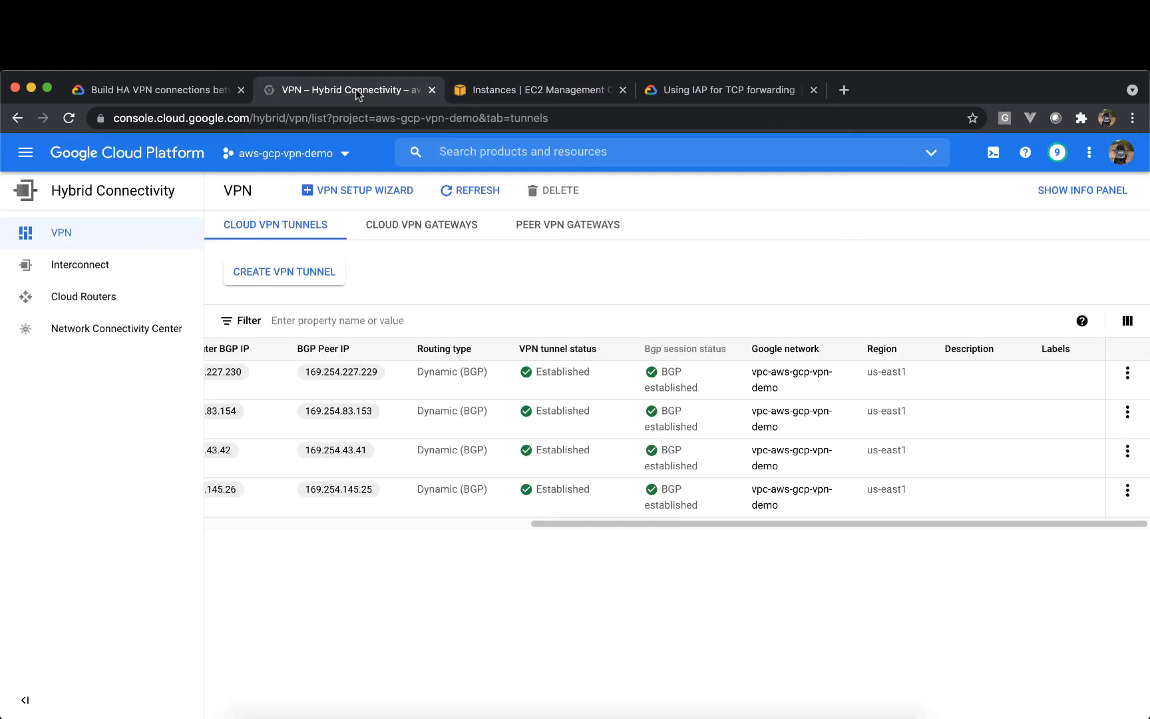
click(25, 153)
scroll(103, 401, down, 2)
scroll(104, 402, down, 3)
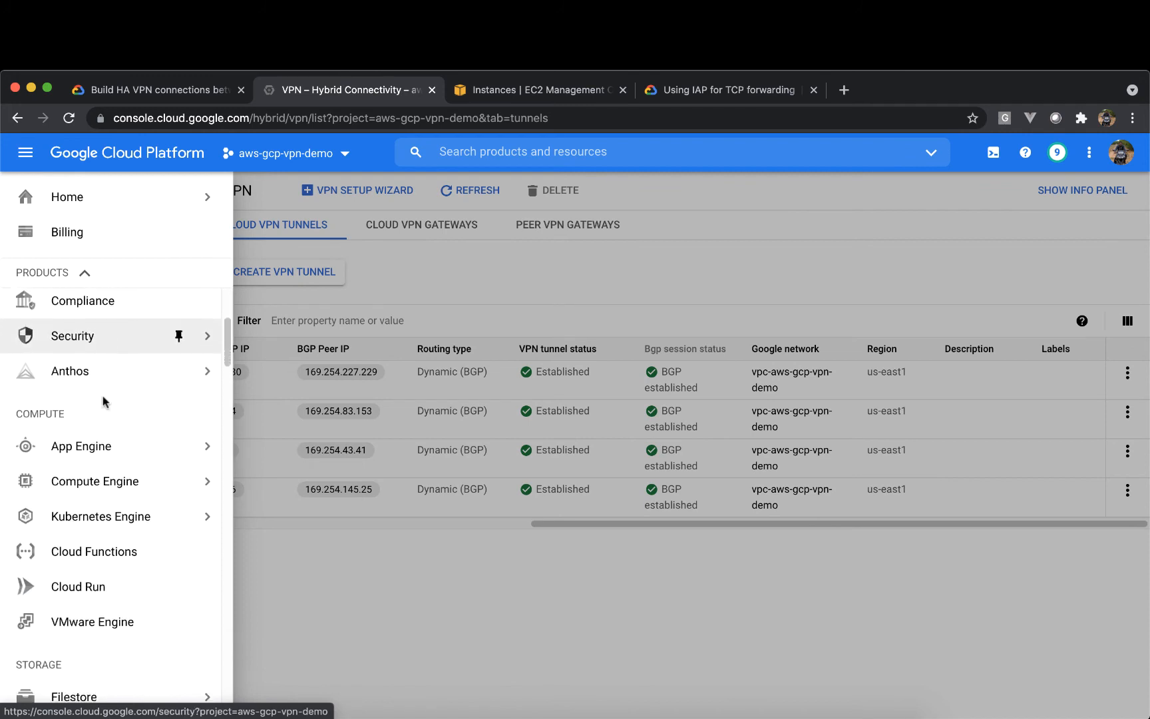
click(101, 447)
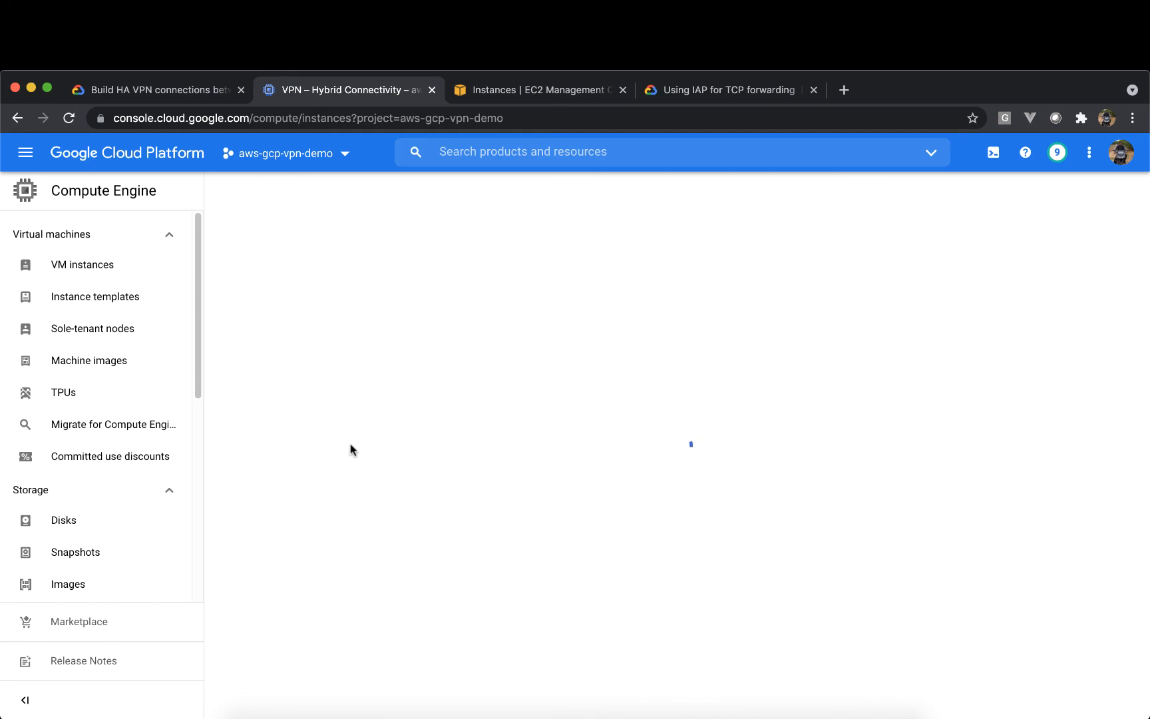
click(111, 272)
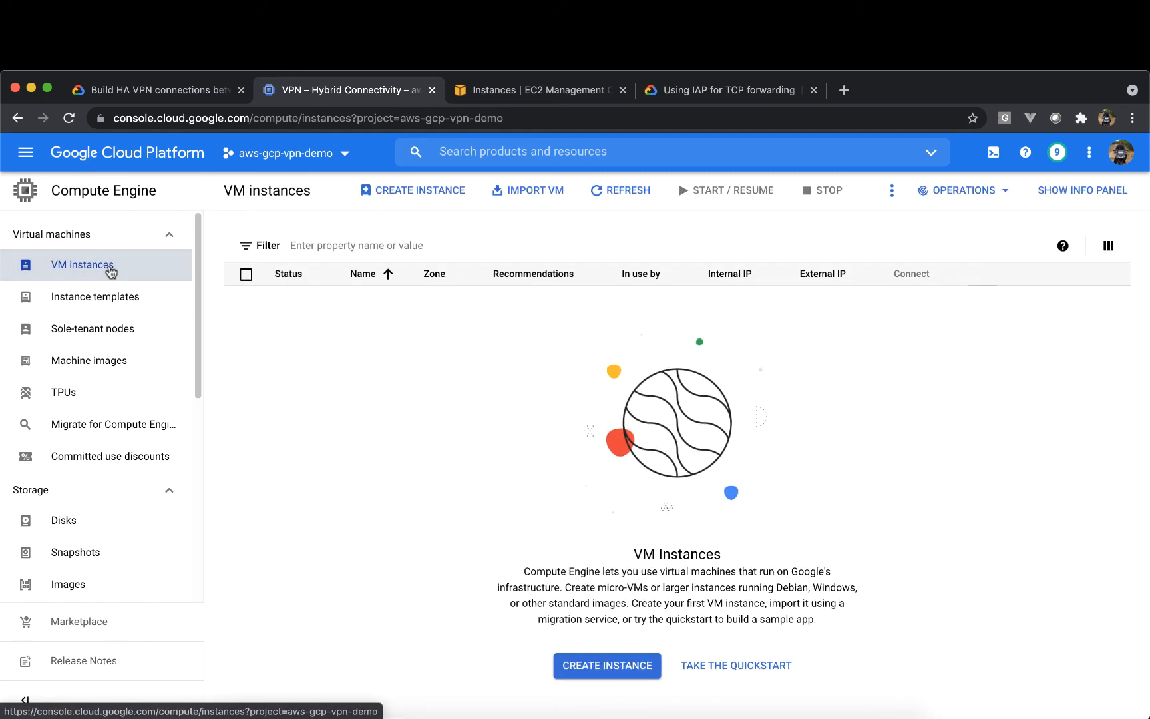
click(414, 193)
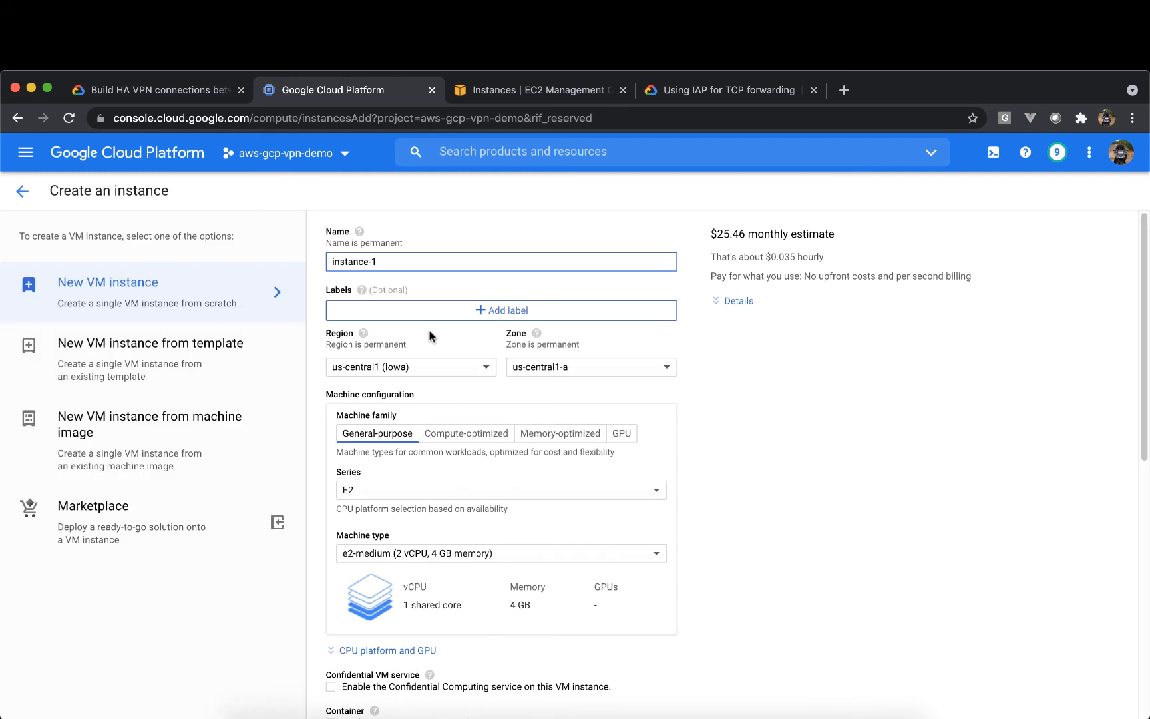
- Set the VM's region to us-east1 (South Carolina), keep zone us-east1-b, and choose the e2-micro machine type
click(448, 367)
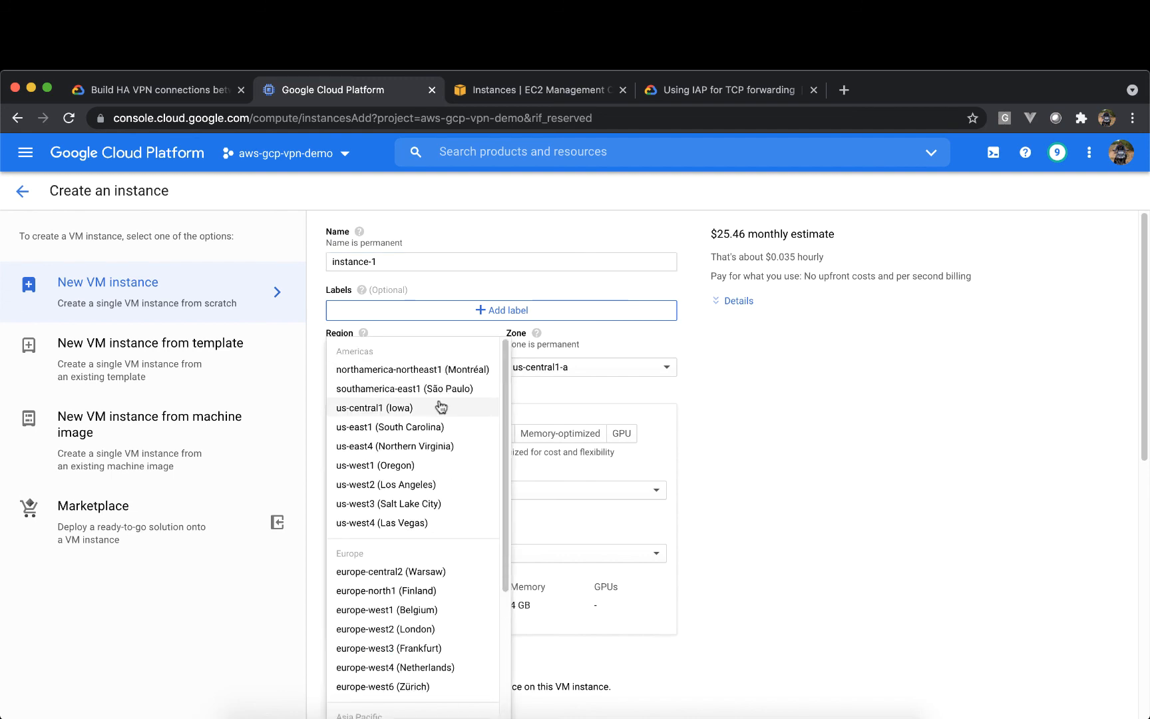
click(435, 428)
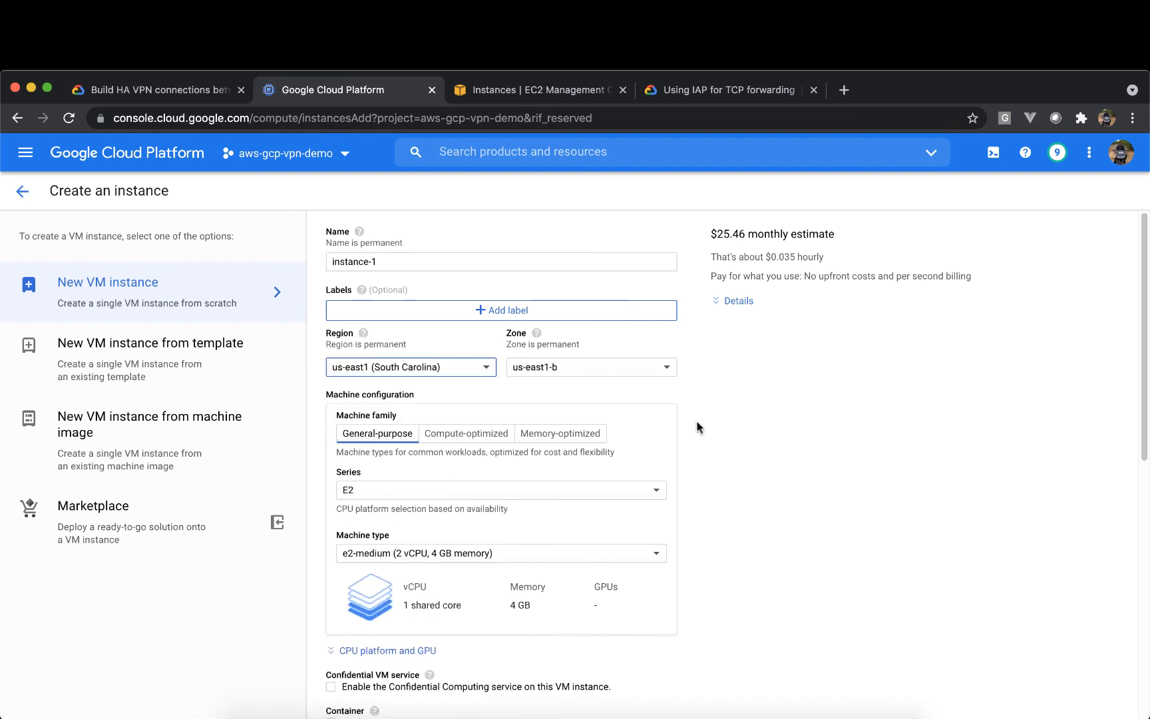
scroll(736, 432, down, 2)
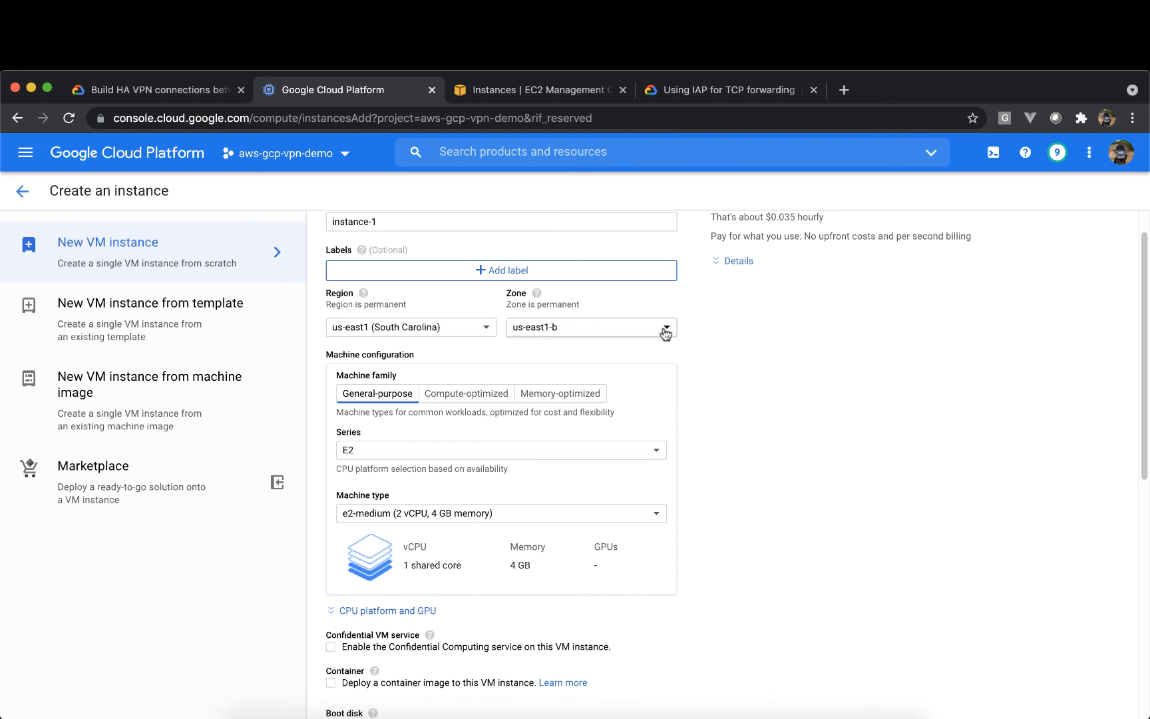
scroll(701, 438, down, 2)
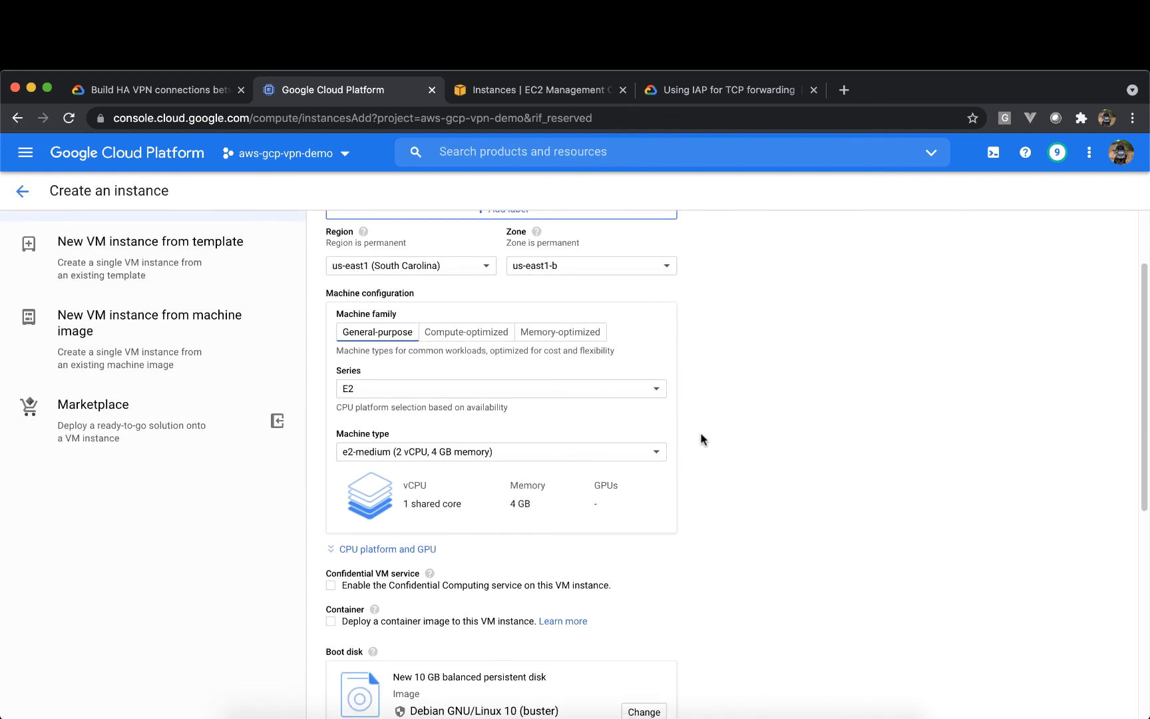
click(666, 268)
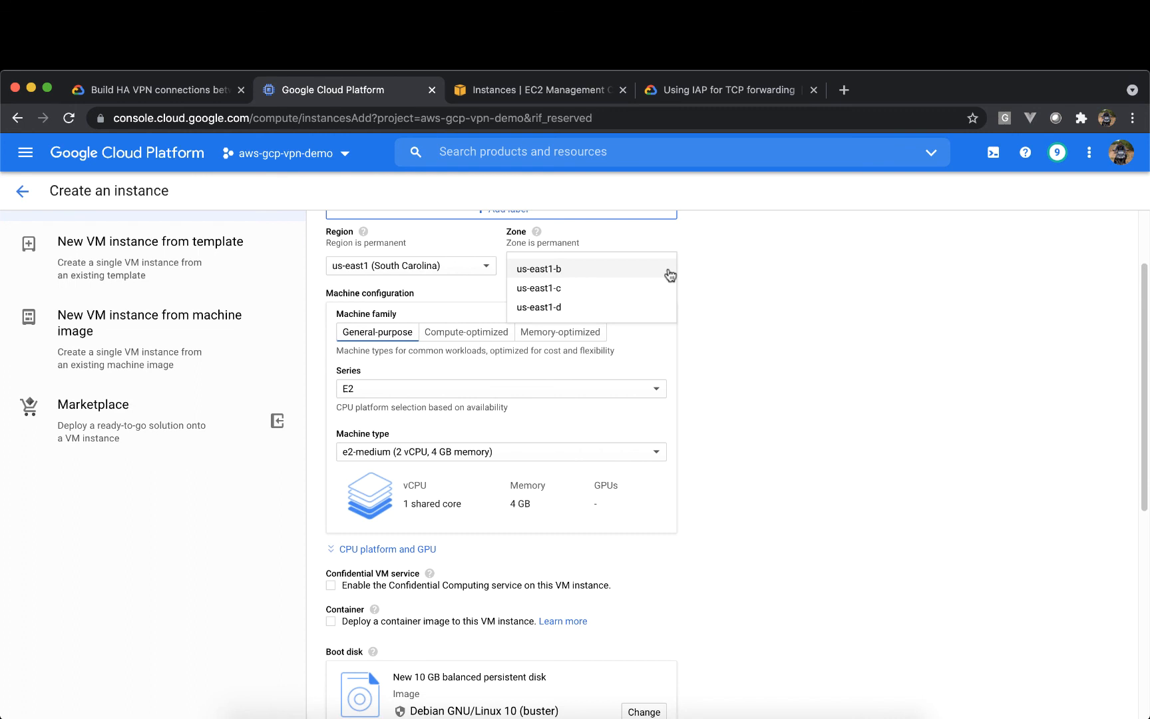
click(708, 319)
scroll(696, 393, down, 1)
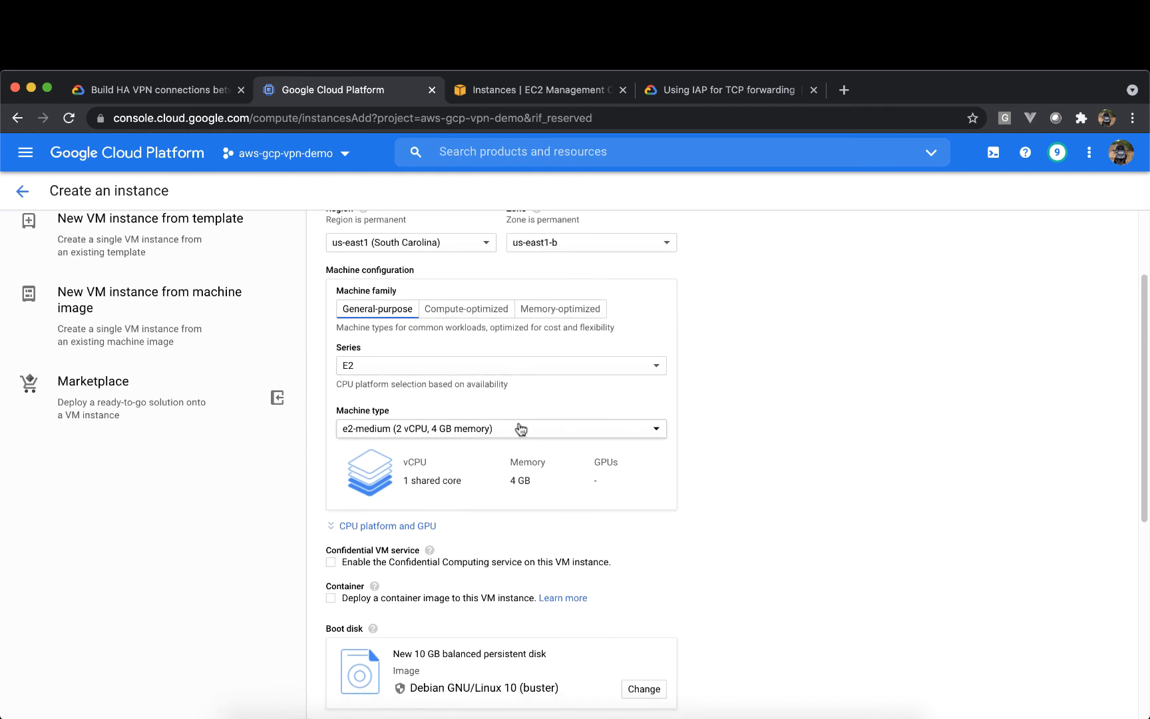
click(518, 429)
click(502, 457)
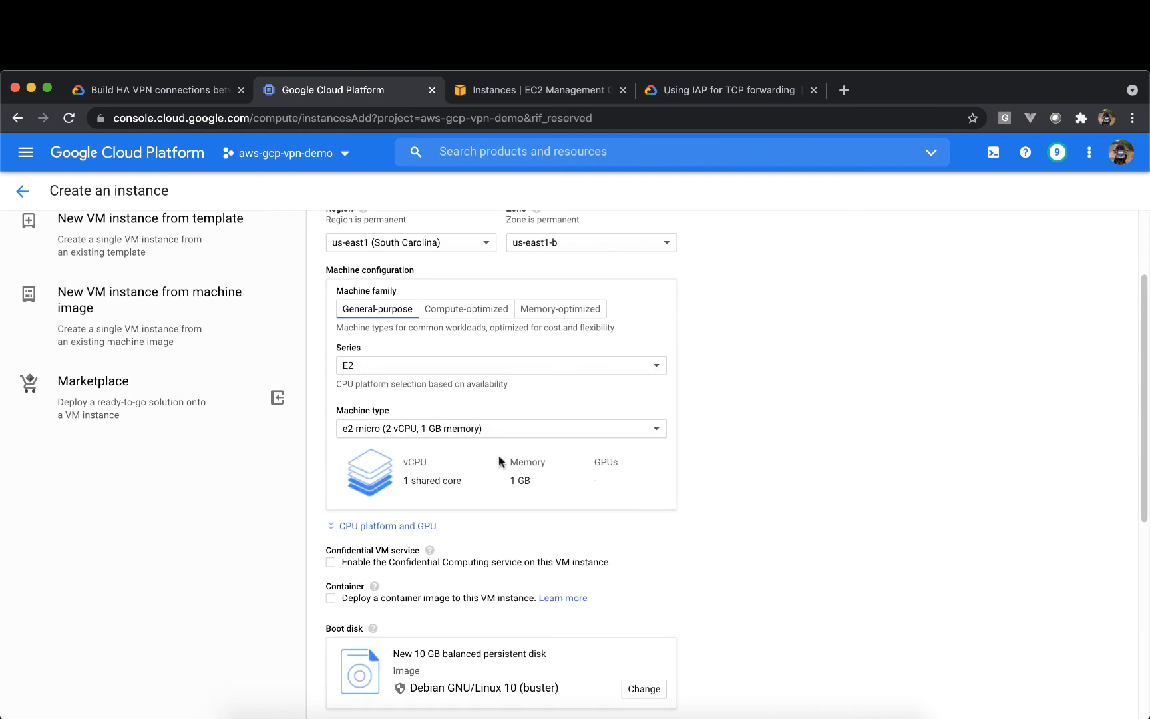
- Change the VM's boot disk to the Ubuntu public image, keeping the 10 GB balanced persistent disk
scroll(711, 479, down, 5)
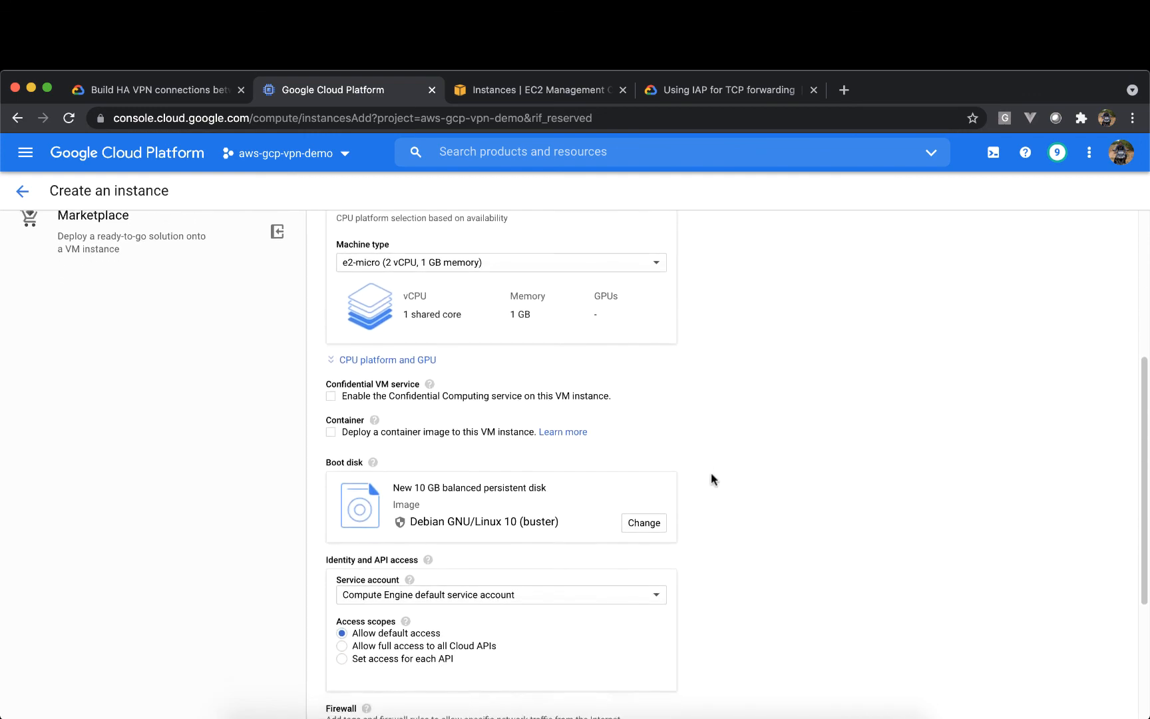
click(647, 483)
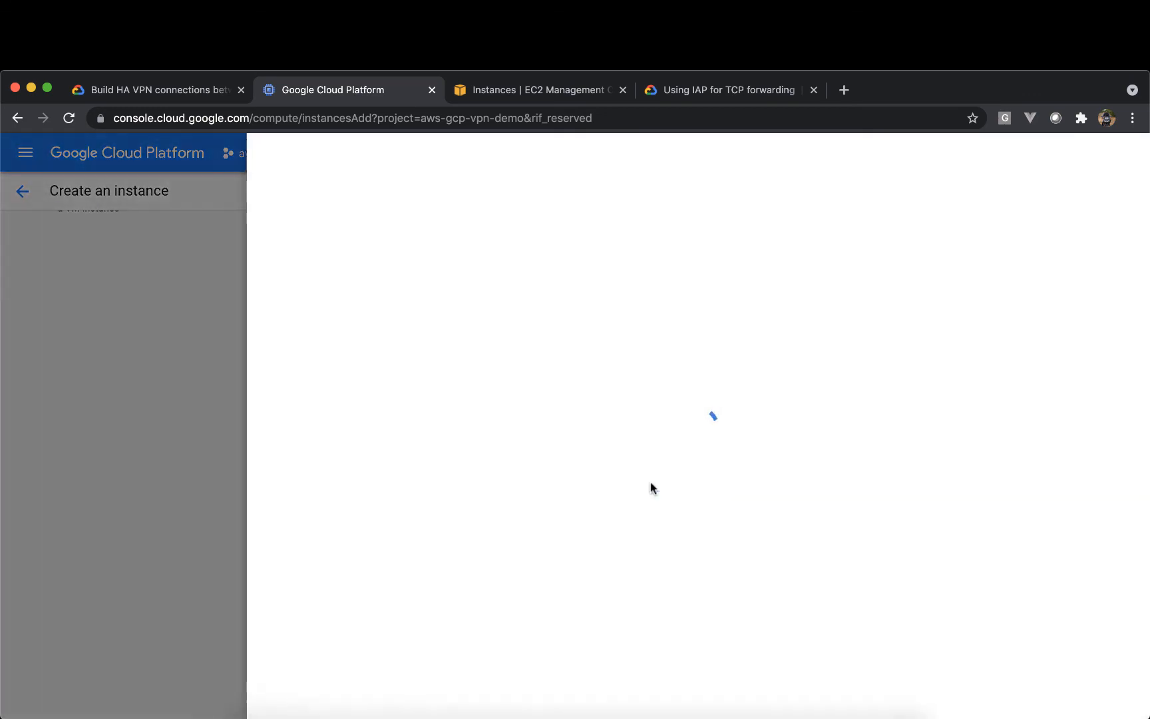
click(421, 251)
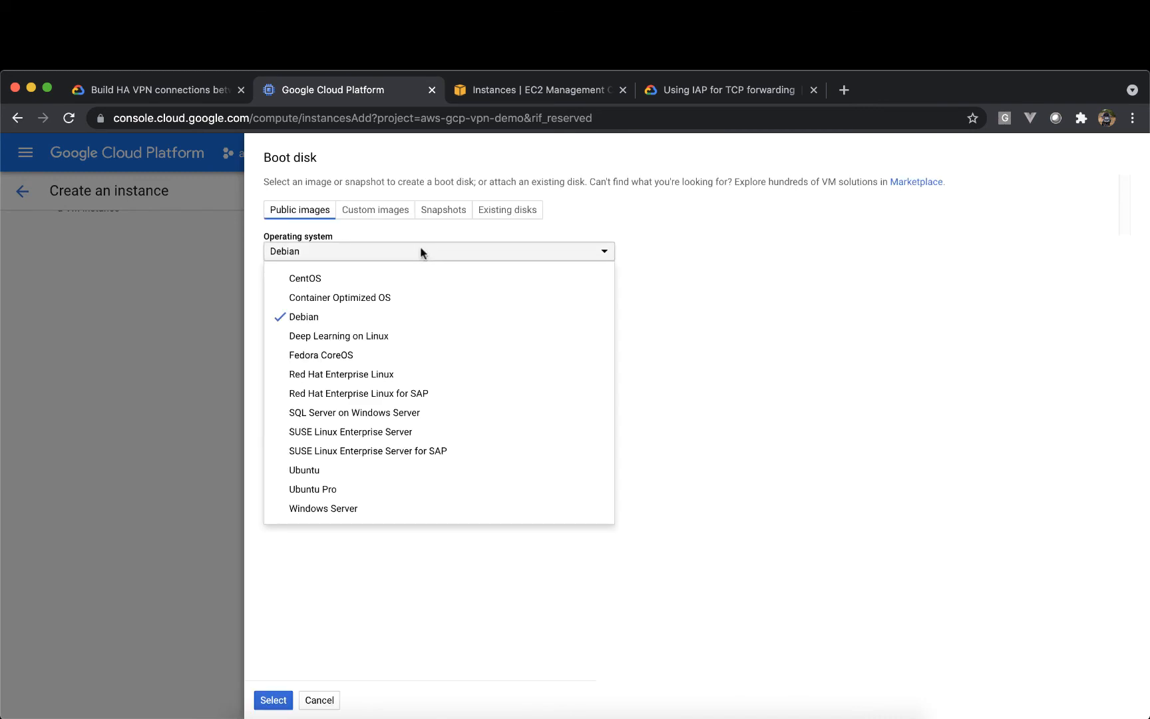
click(424, 470)
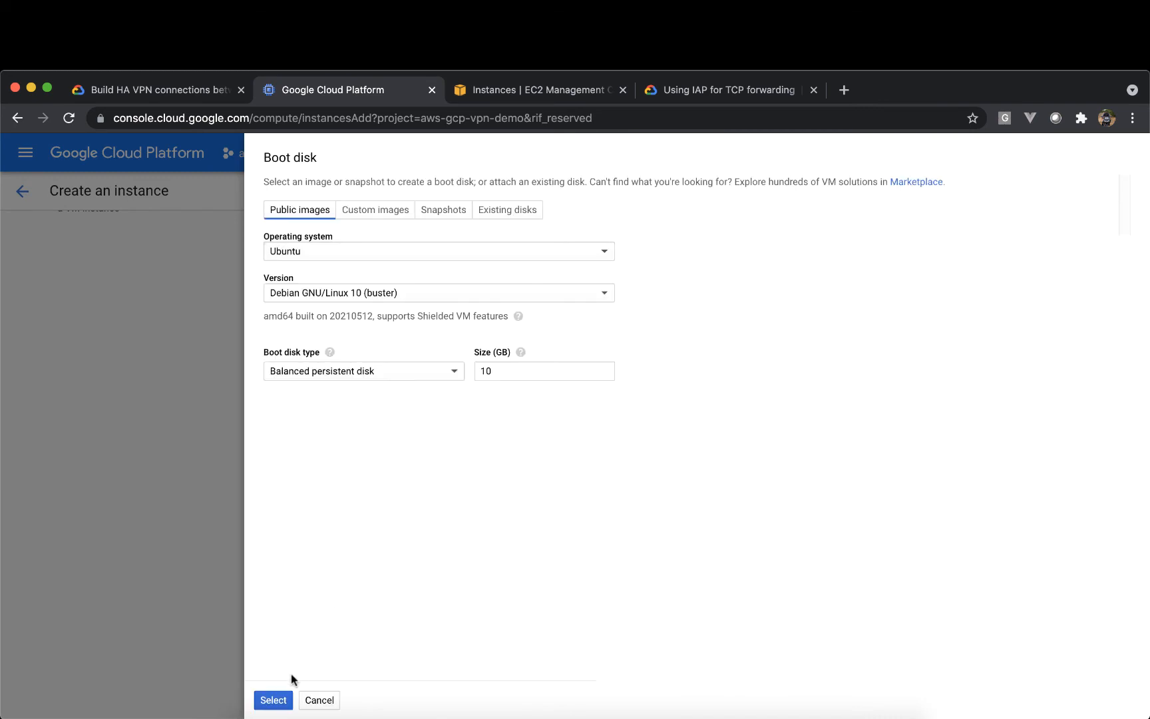
click(279, 701)
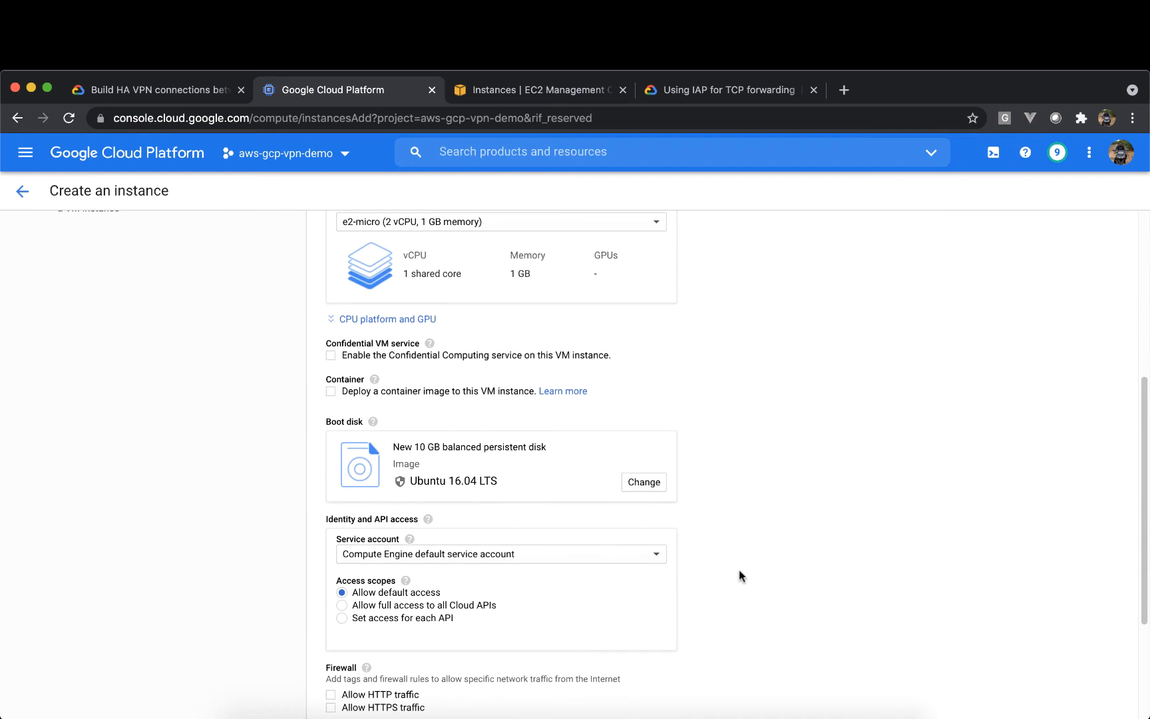
- In the VM's networking options, set the network interface to network vpc-aws-gcp-vpn-demo and subnetwork subnet-us-east1 (10.0.0.0/24)
scroll(740, 576, down, 2)
scroll(714, 536, down, 2)
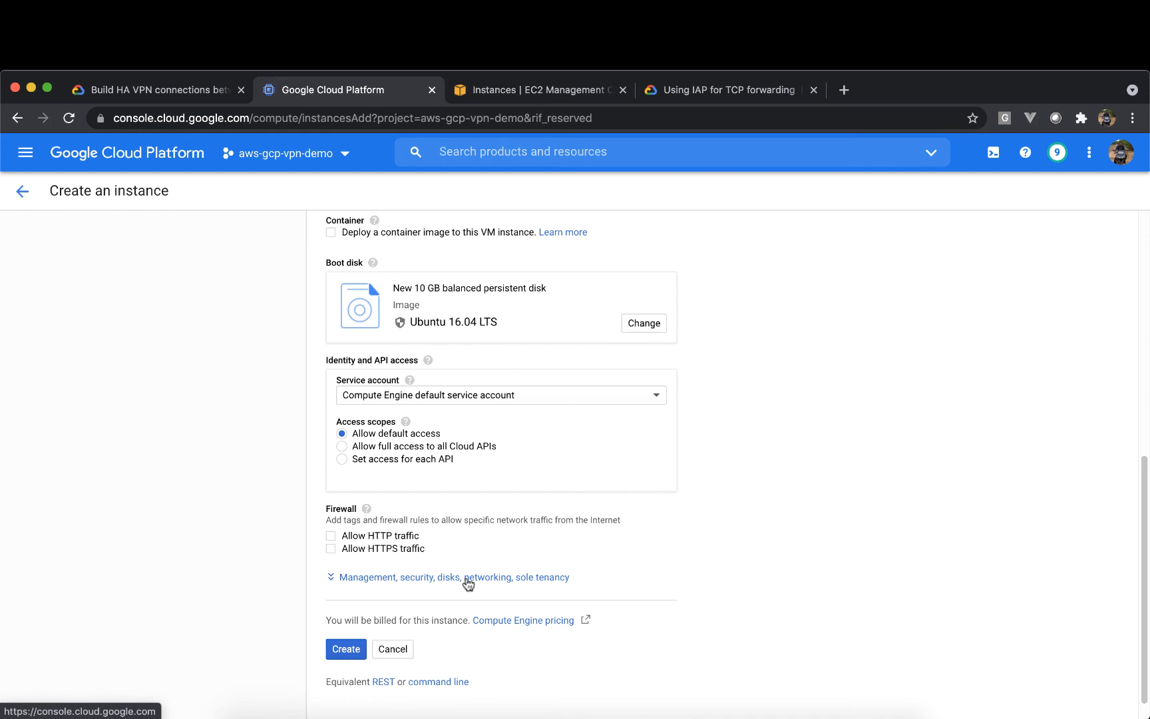
click(468, 577)
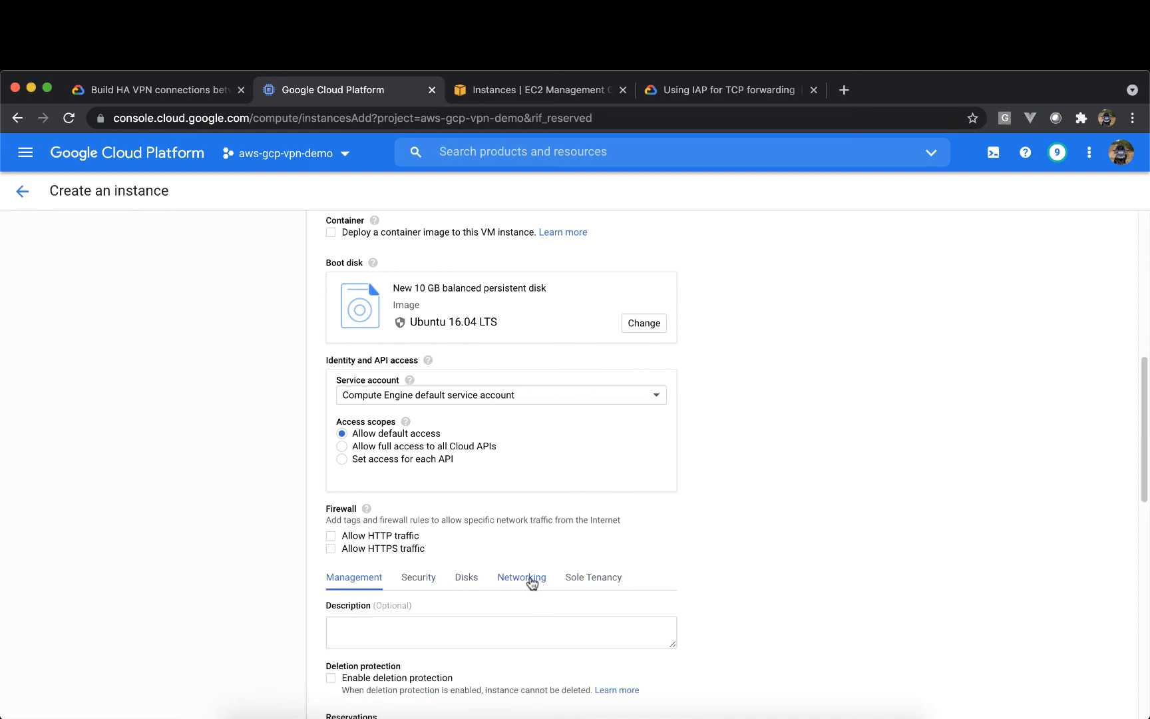
click(532, 583)
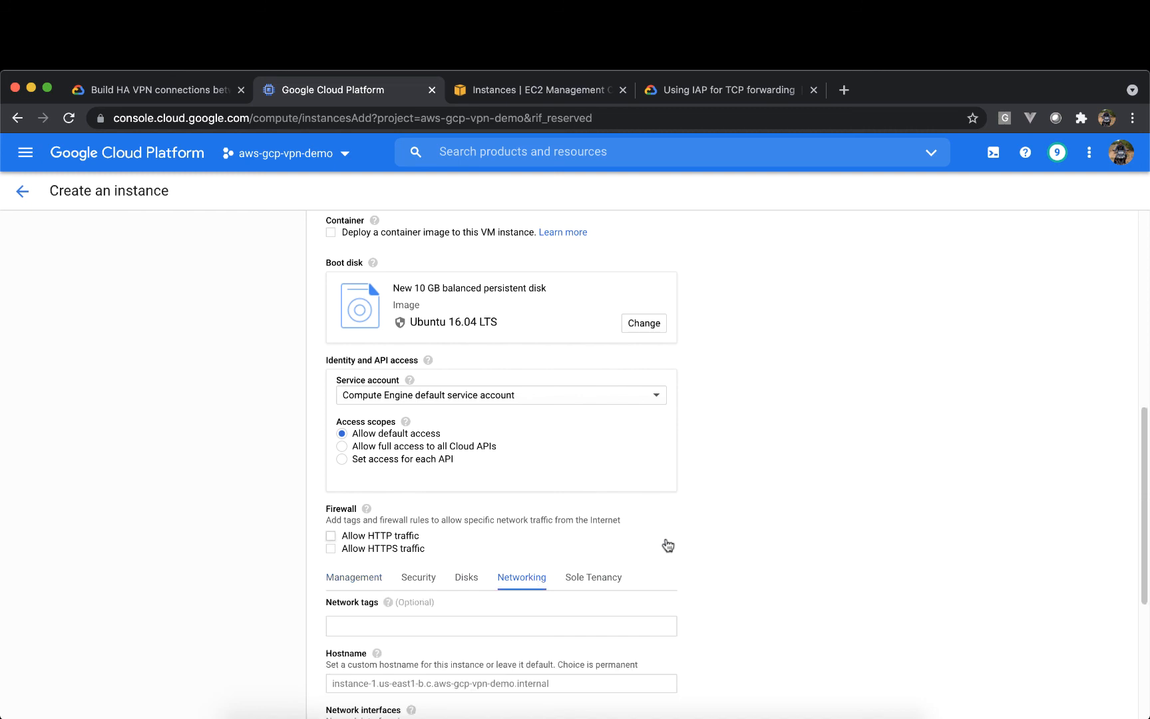
scroll(744, 565, down, 5)
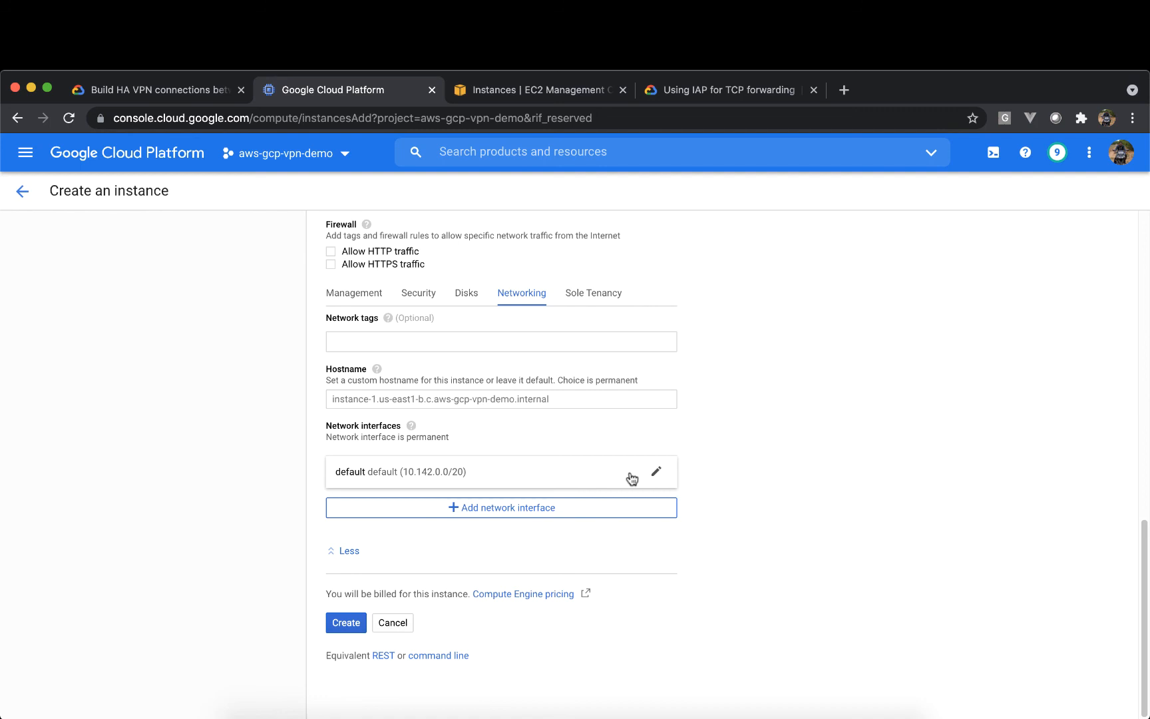
click(582, 480)
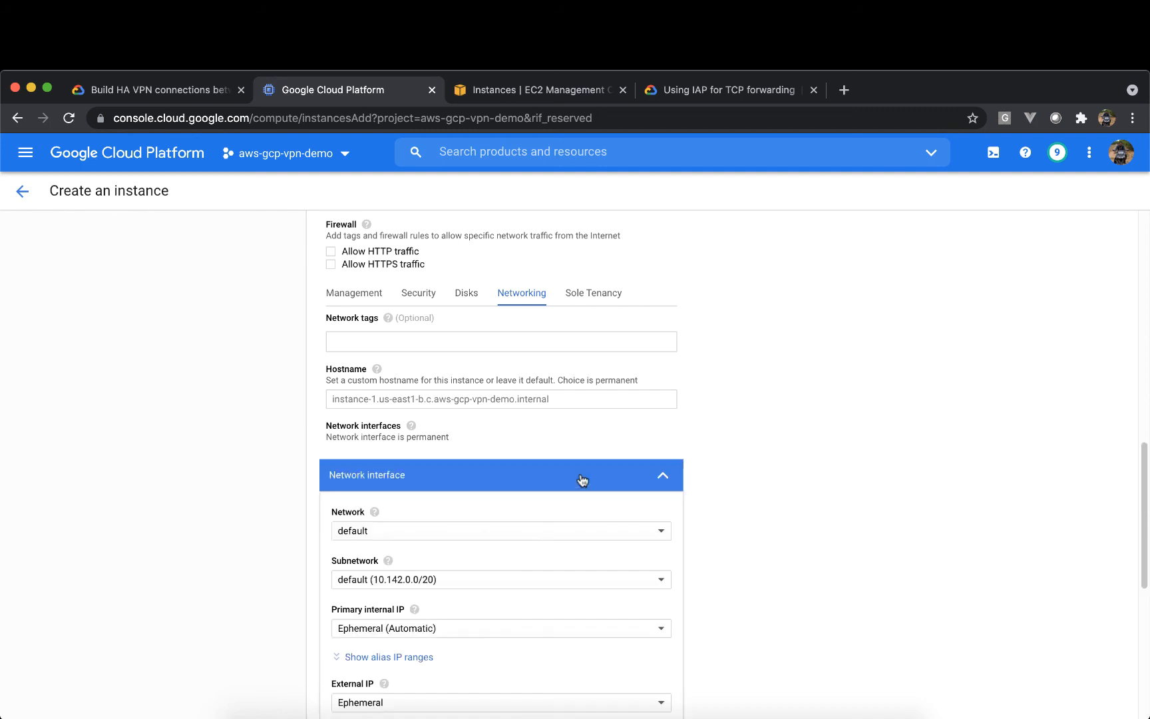
click(570, 531)
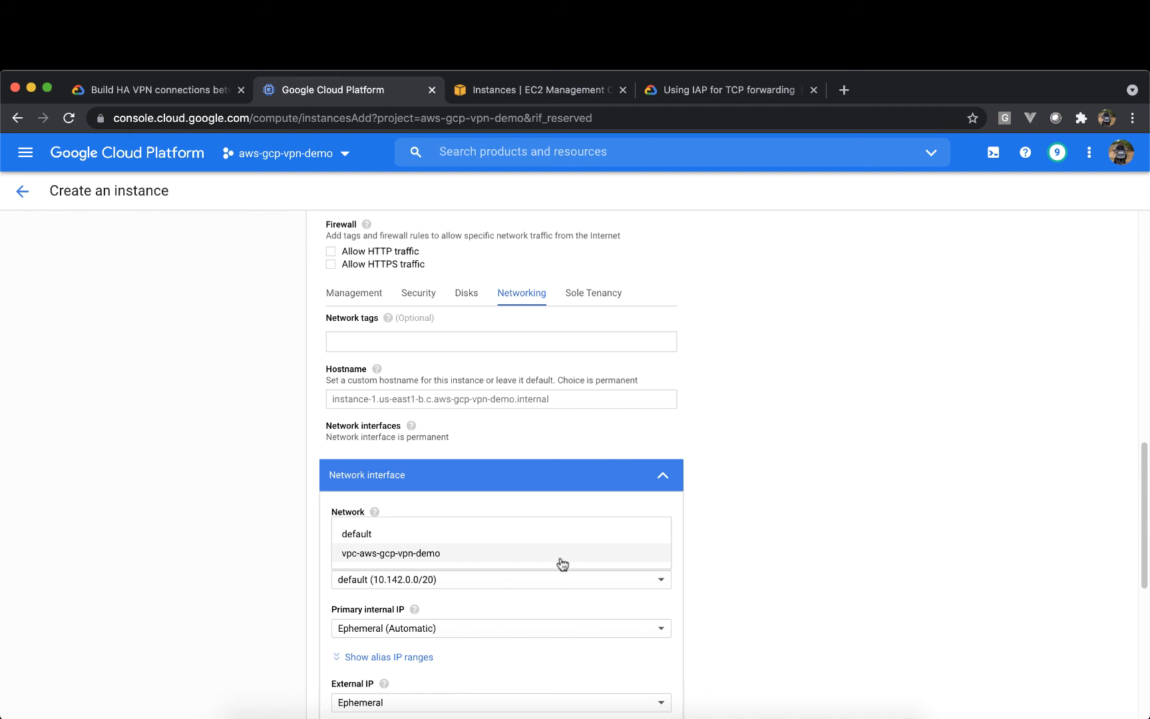
click(562, 556)
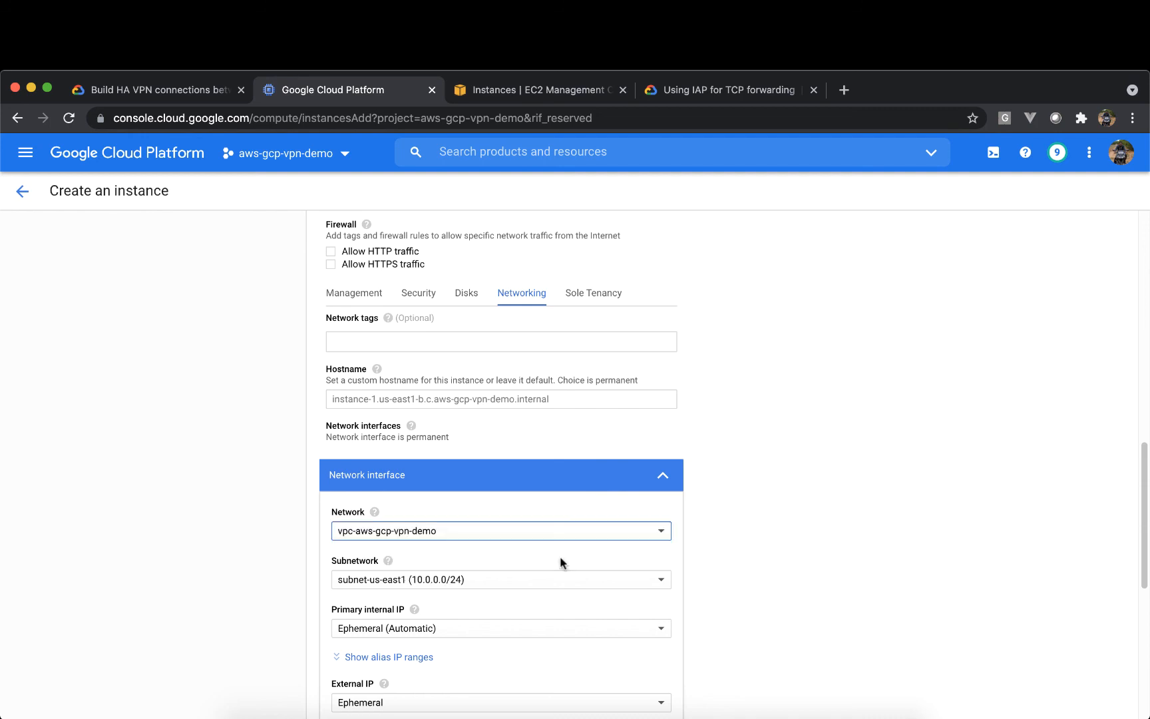
click(620, 581)
click(603, 597)
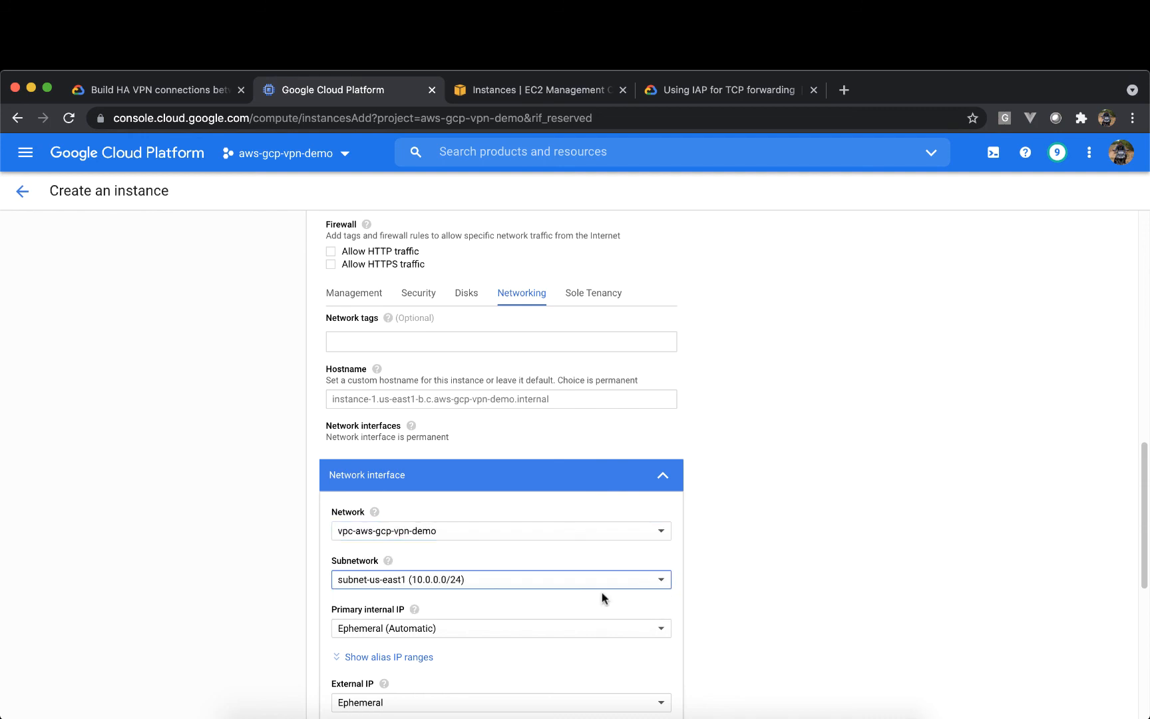
- Accept the network interface settings with the remaining defaults and create the VM instance
scroll(717, 603, down, 1)
scroll(716, 596, down, 5)
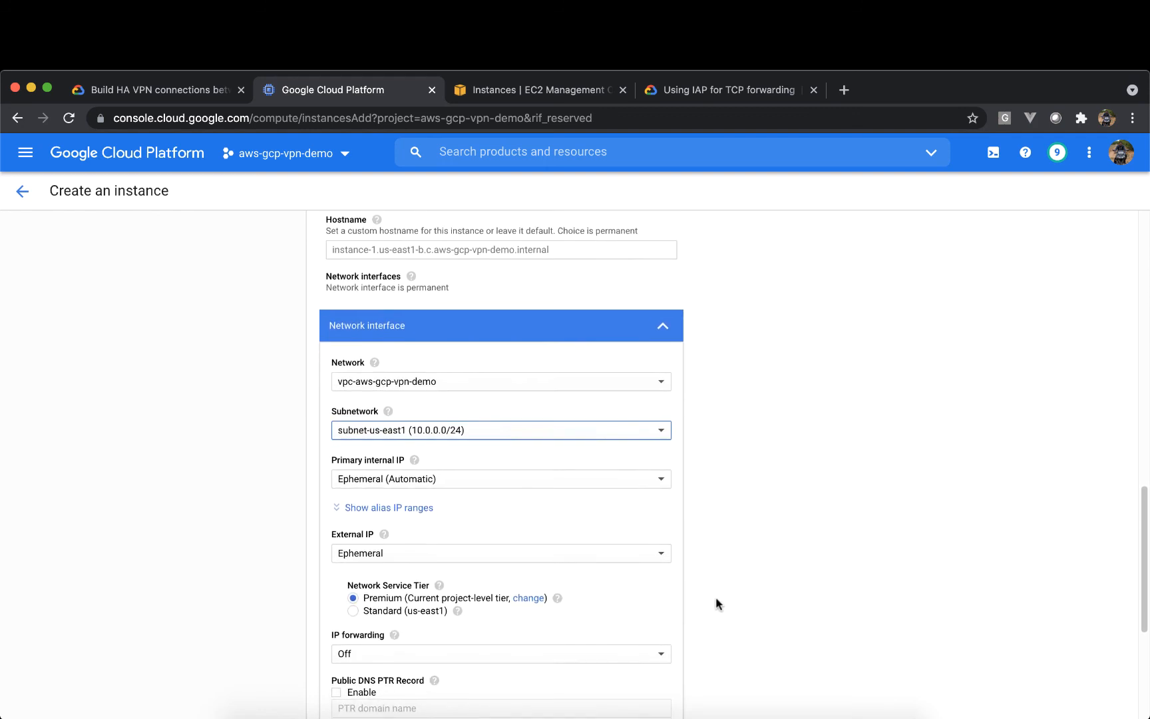
scroll(695, 516, down, 3)
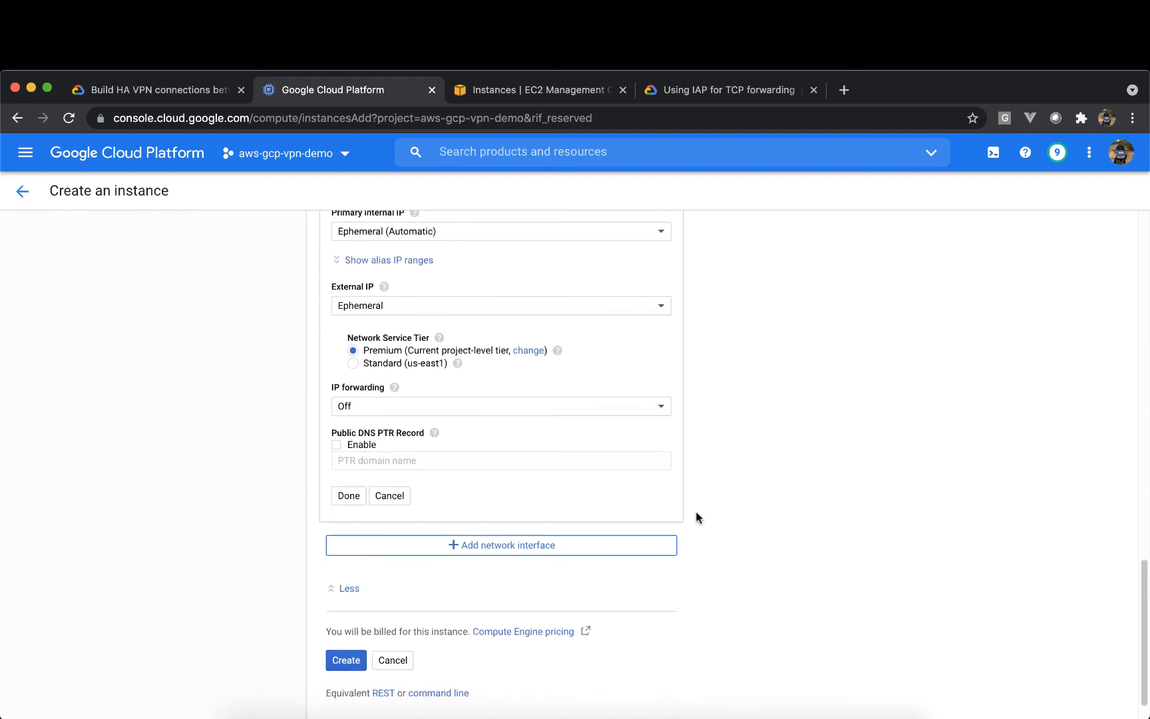
click(349, 460)
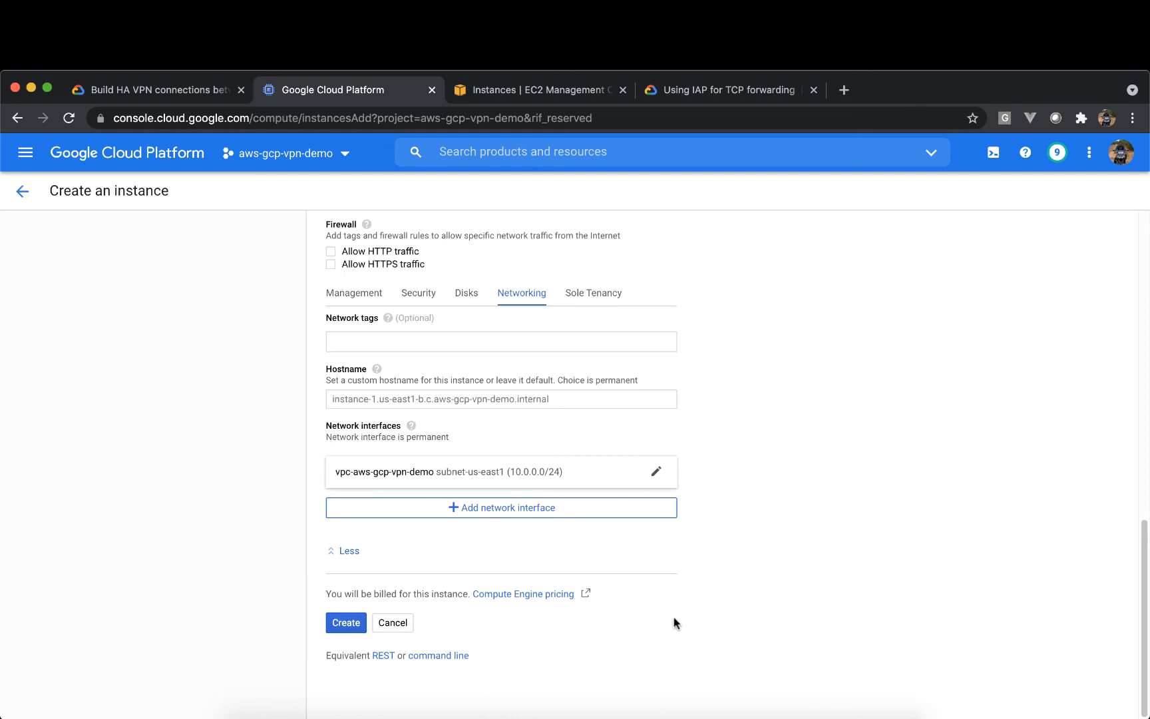
click(340, 625)
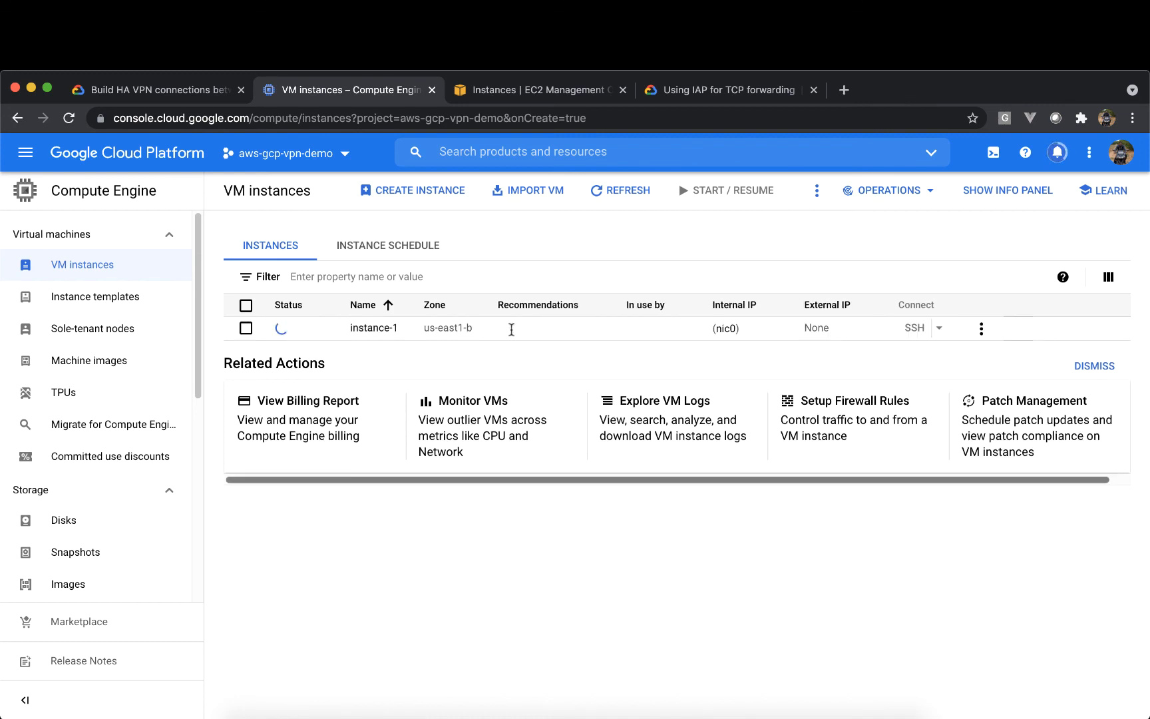
- Switch to the AWS EC2 console, open the test-vpn-connection instance's details and copy its public IPv4 address
click(530, 90)
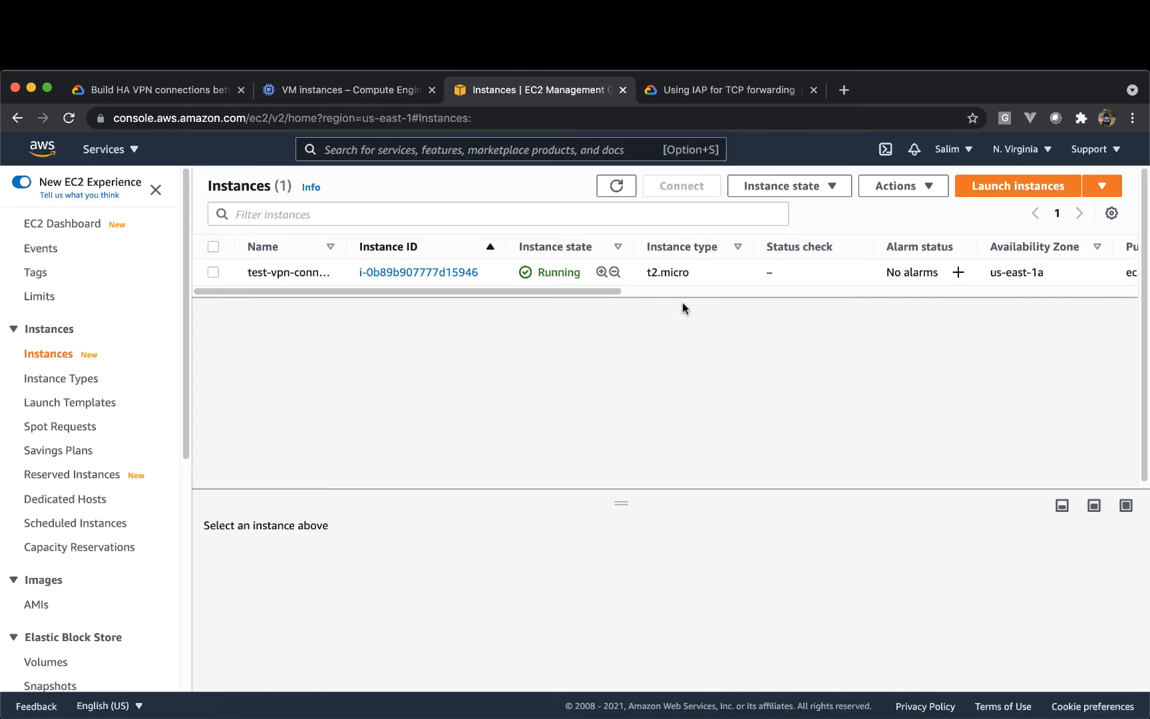
scroll(742, 277, right, 5)
scroll(744, 277, left, 5)
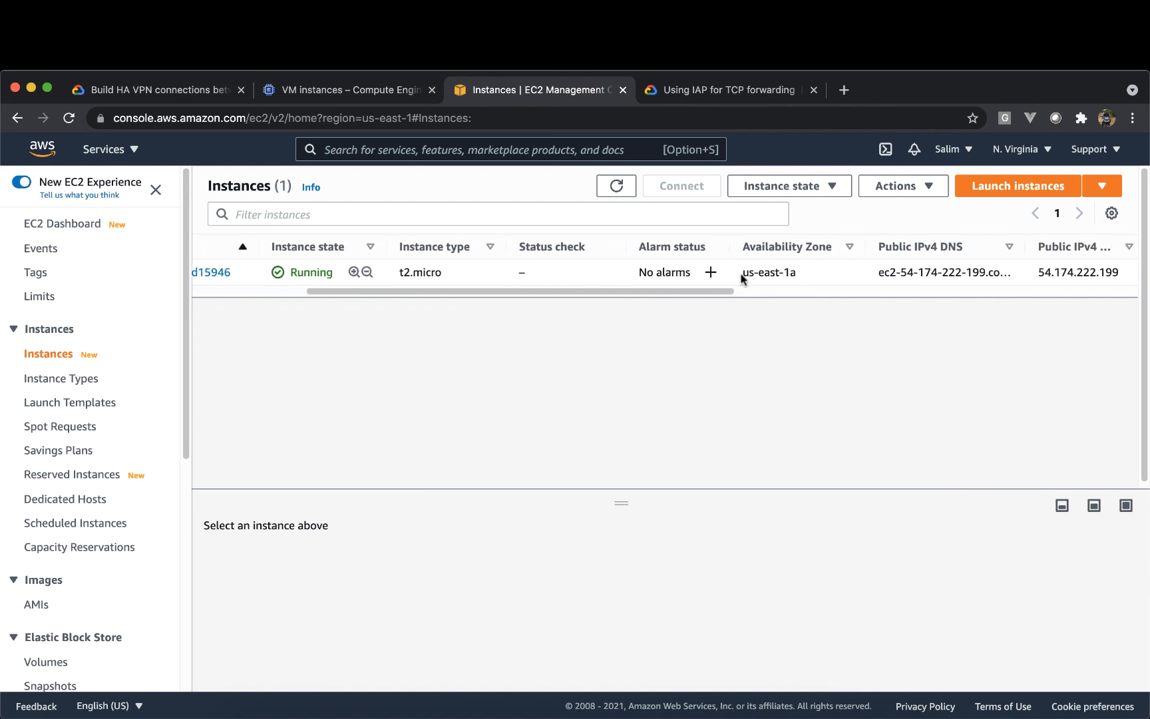
click(426, 273)
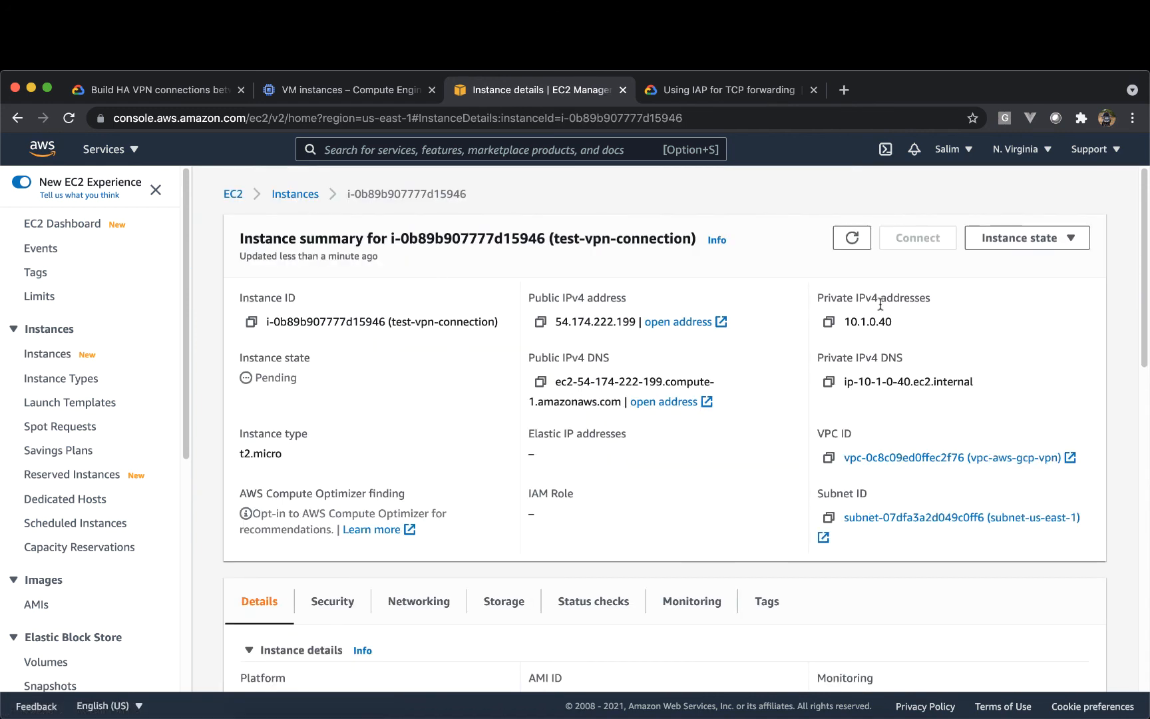
click(541, 322)
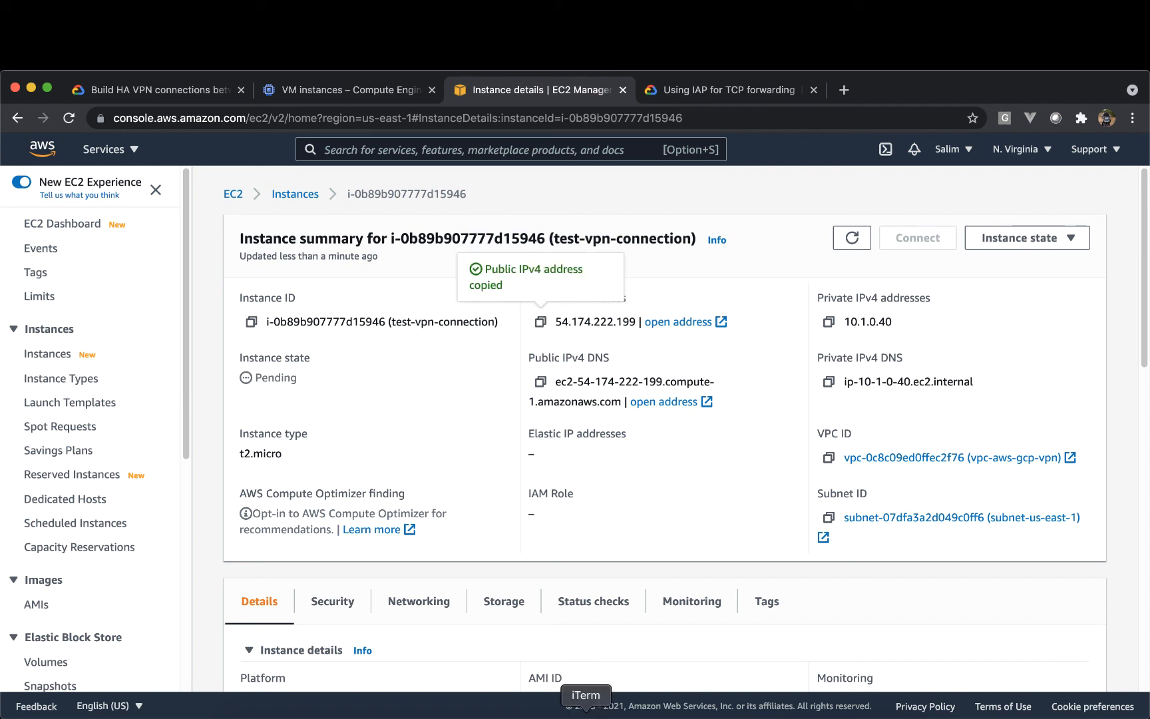
- Switch to iTerm, ping the AWS instance's public address 54.174.222.199, and stop the ping after a few packets
click(586, 716)
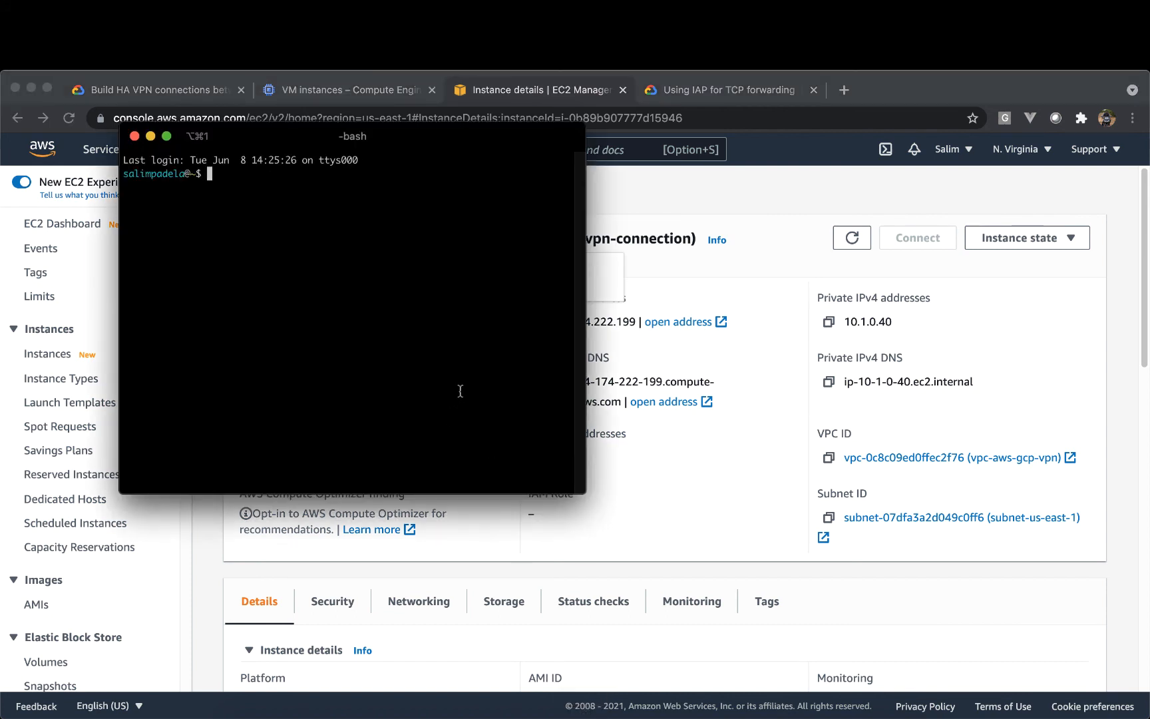
text(ping)
key(super+v)
key(Return)
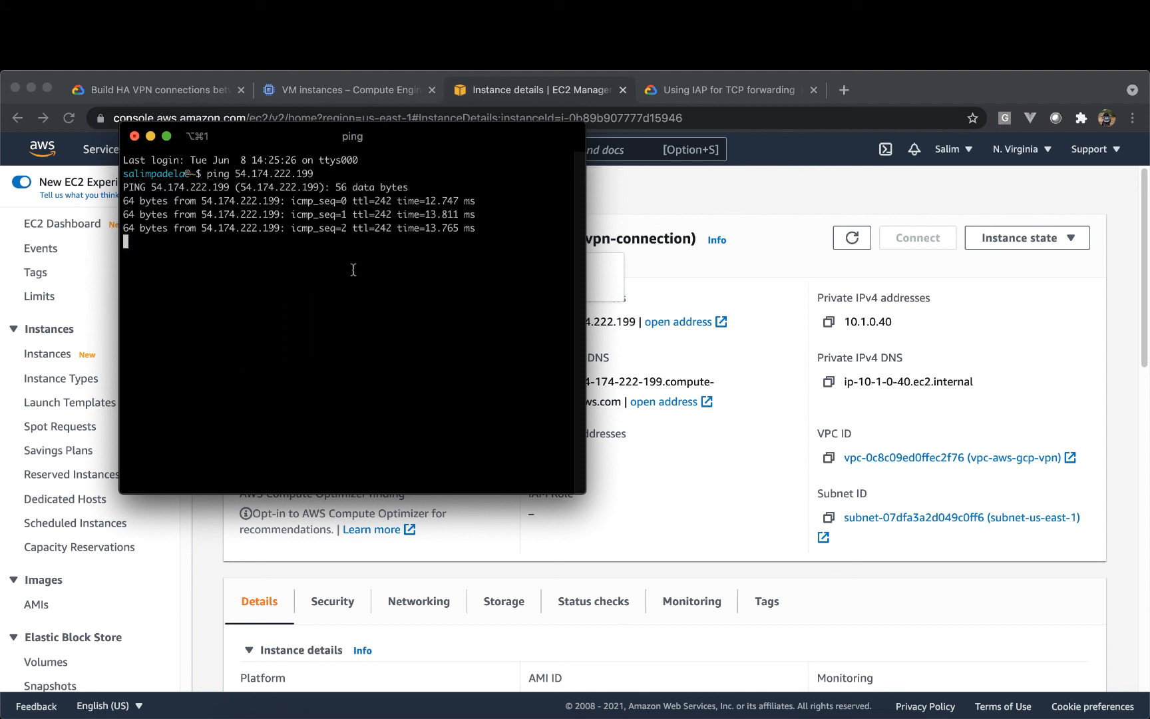
key(ctrl+c)
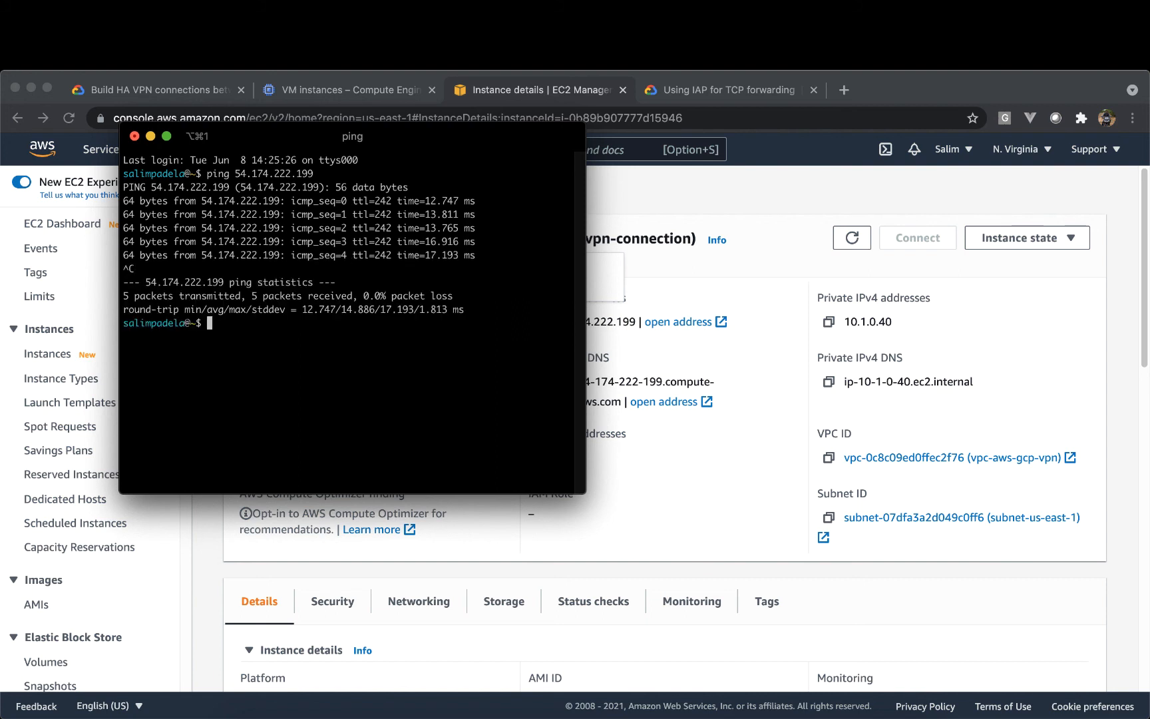
- Copy the AWS instance's private IPv4 address 10.1.0.40, ping it from the local terminal, and stop the ping
click(700, 293)
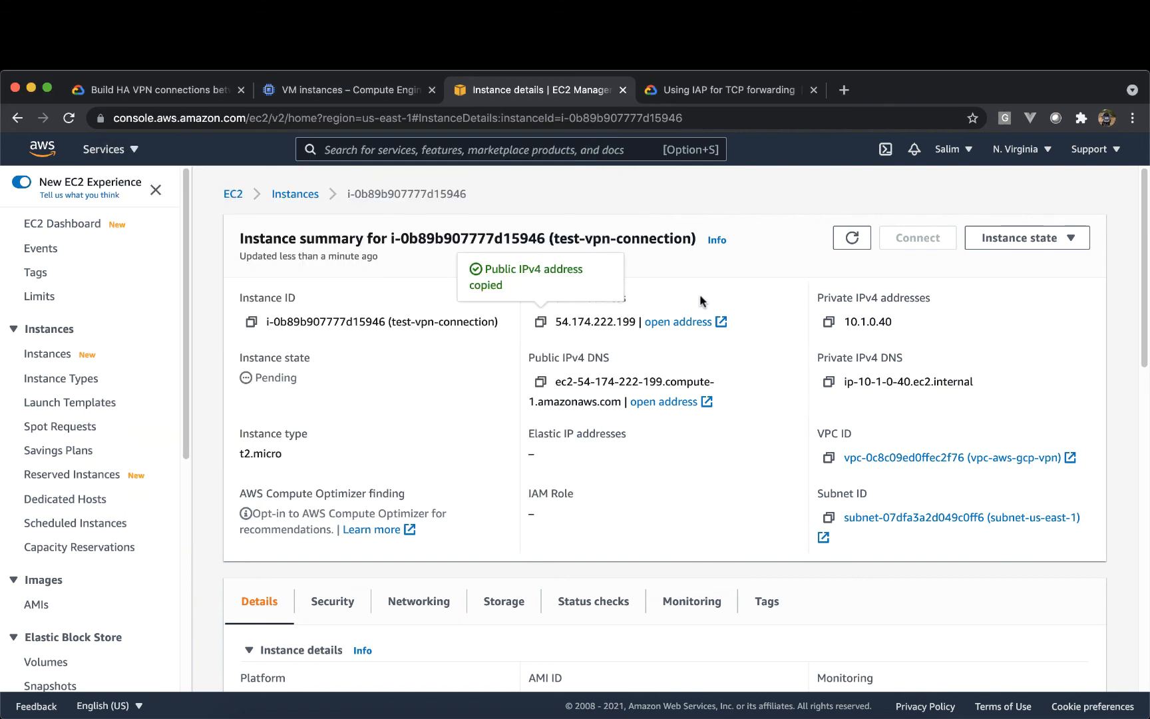
double_click(858, 323)
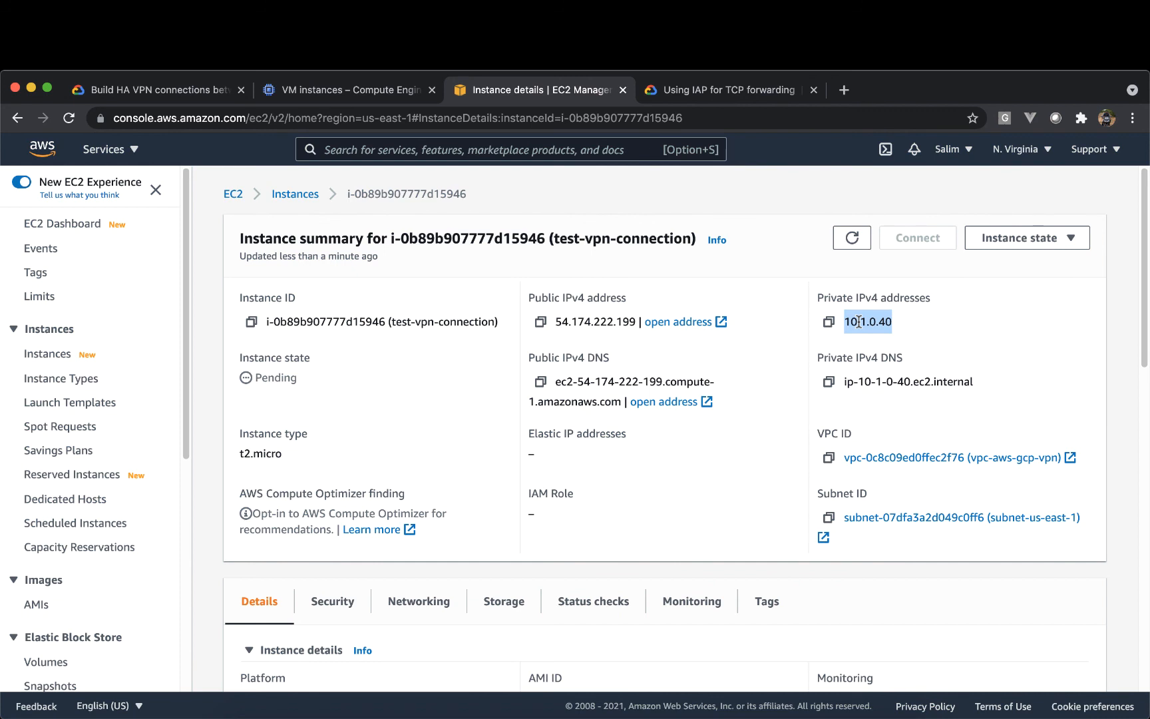
key(super+Tab)
text(ping)
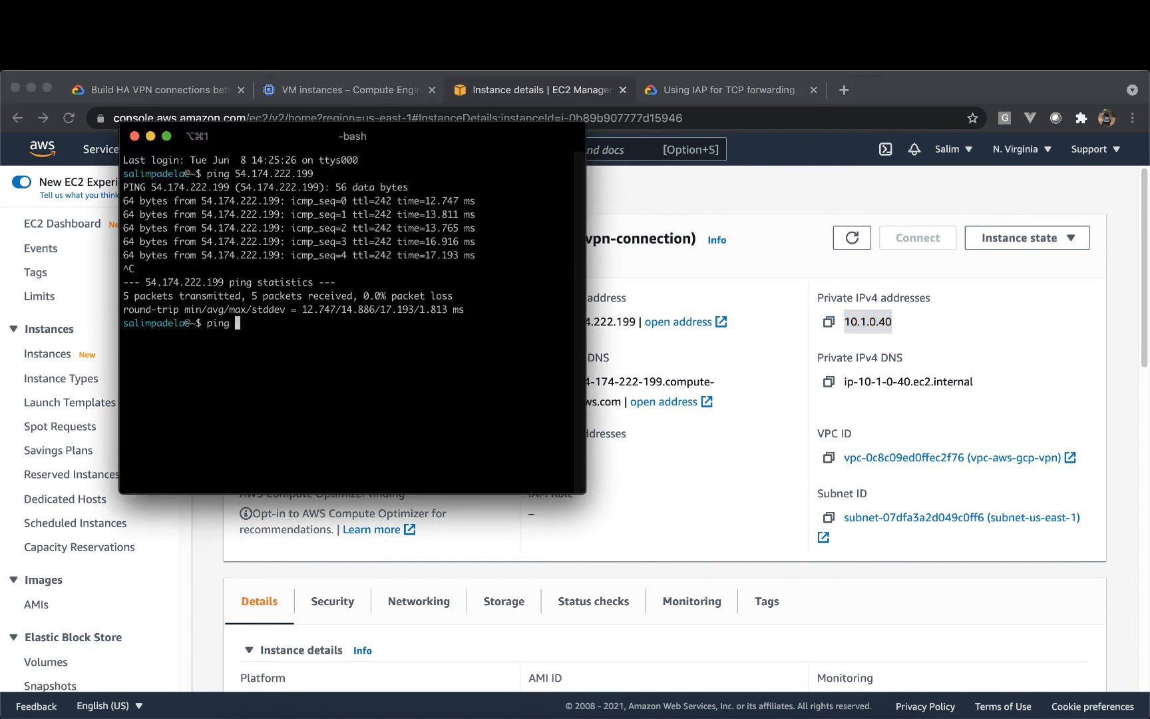
key(super+v)
key(Return)
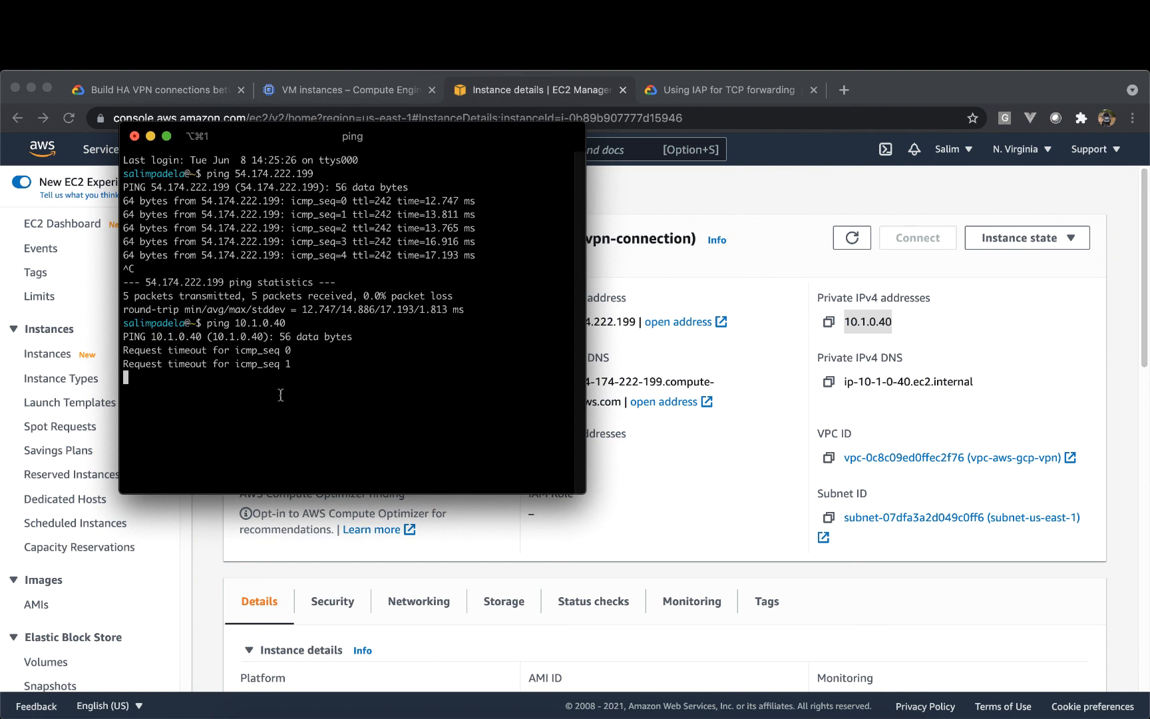
key(ctrl+c)
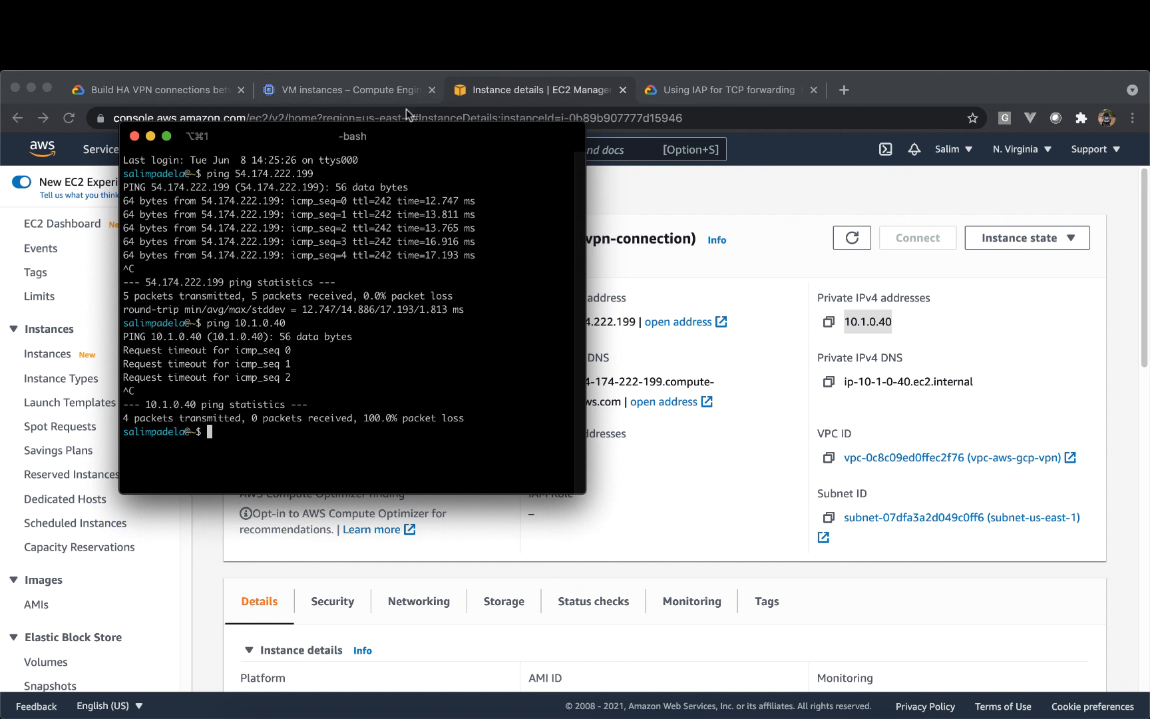
- Switch to the Google Cloud VM instances list and copy the external IP of instance-1
click(375, 84)
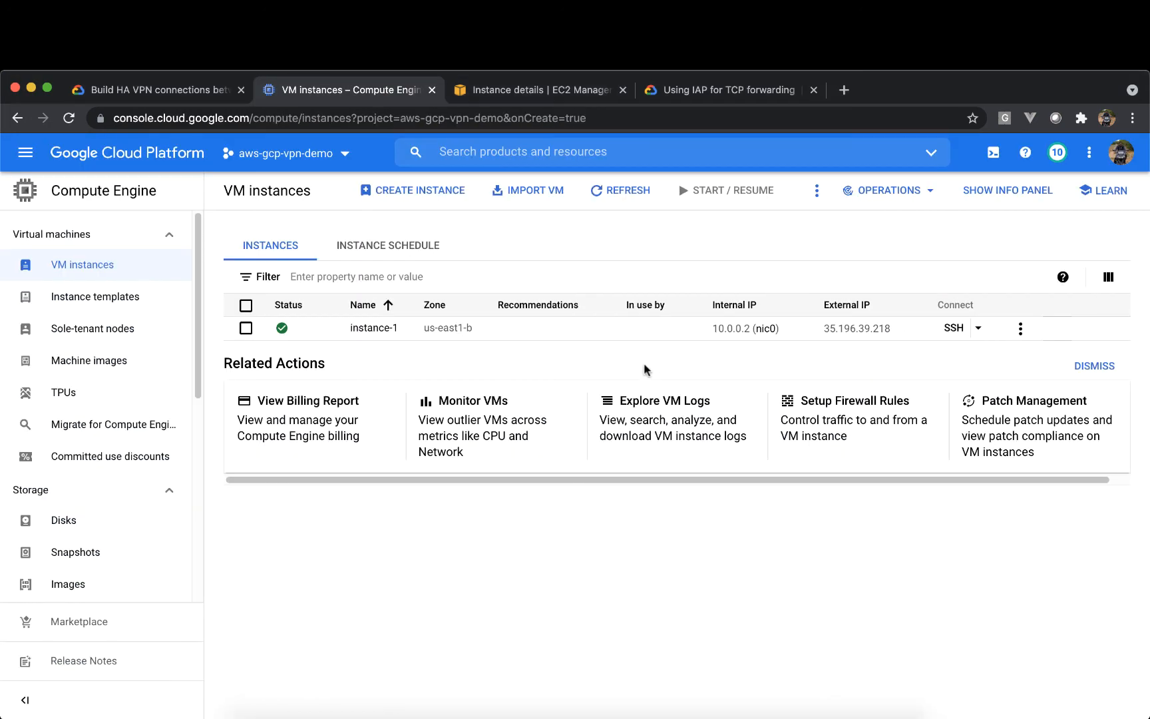
scroll(643, 362, right, 2)
mouse_move(838, 333)
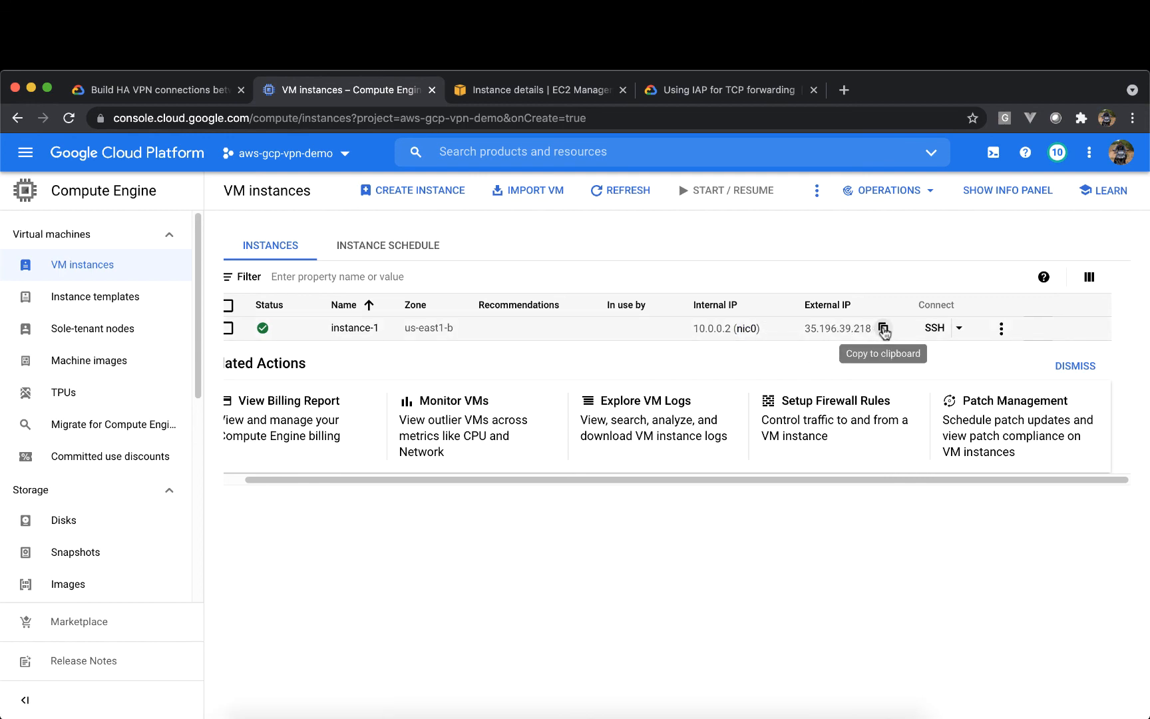
click(883, 329)
- Ping instance-1's external IP 35.196.39.218 from the local terminal, stop the ping, and return to the Google Cloud console
key(super+Tab)
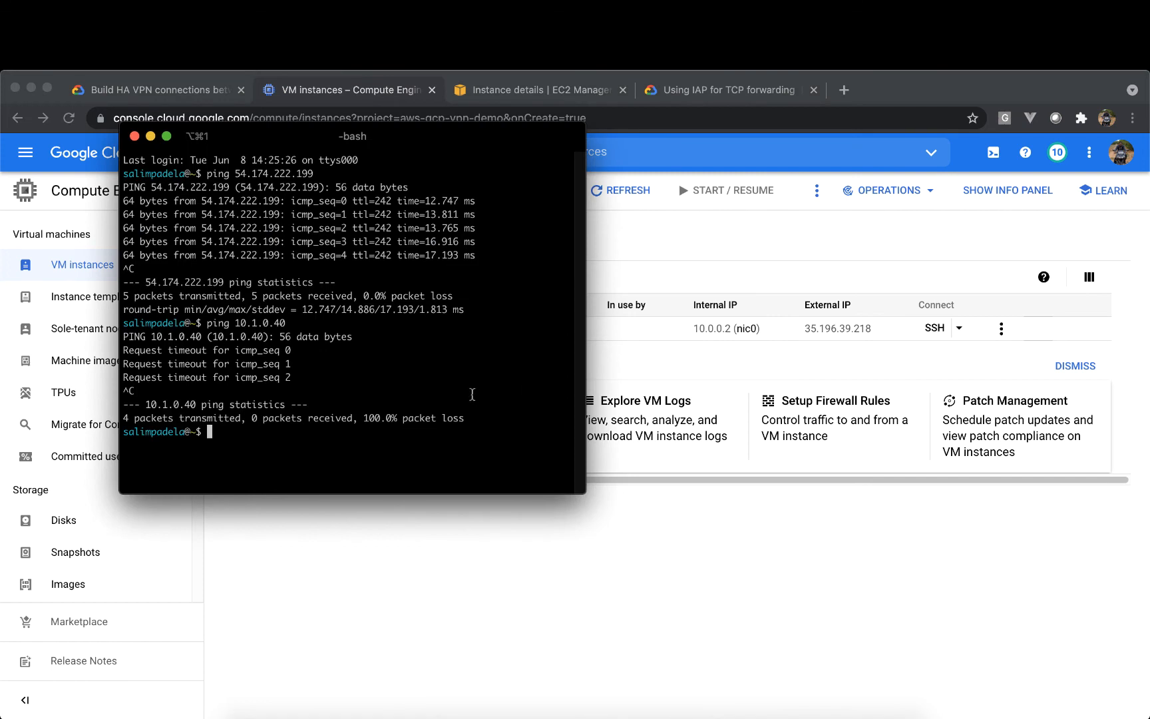
text(ping)
key(super+v)
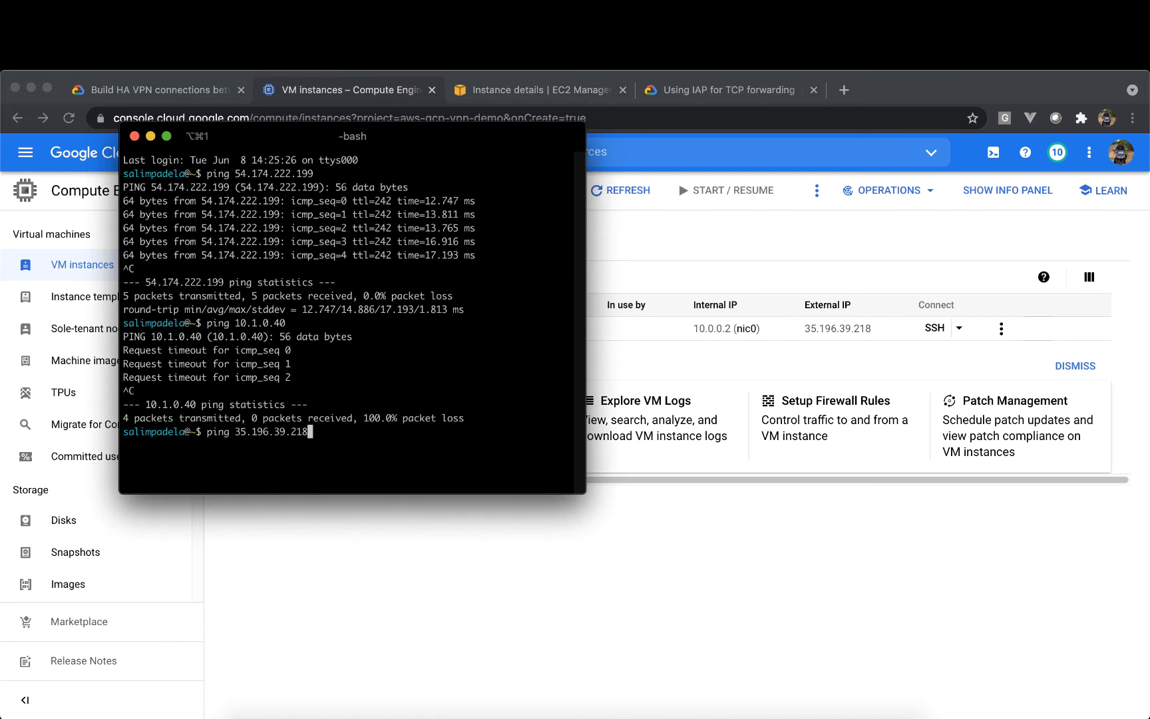
key(Return)
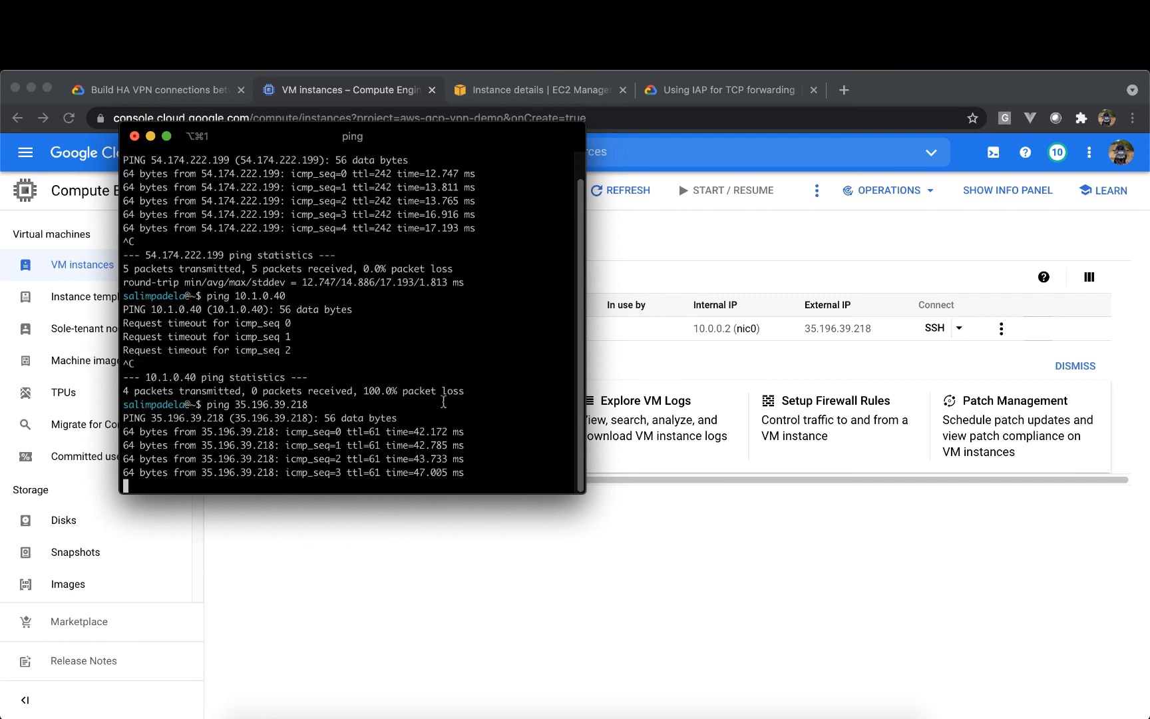
key(ctrl+c)
click(742, 366)
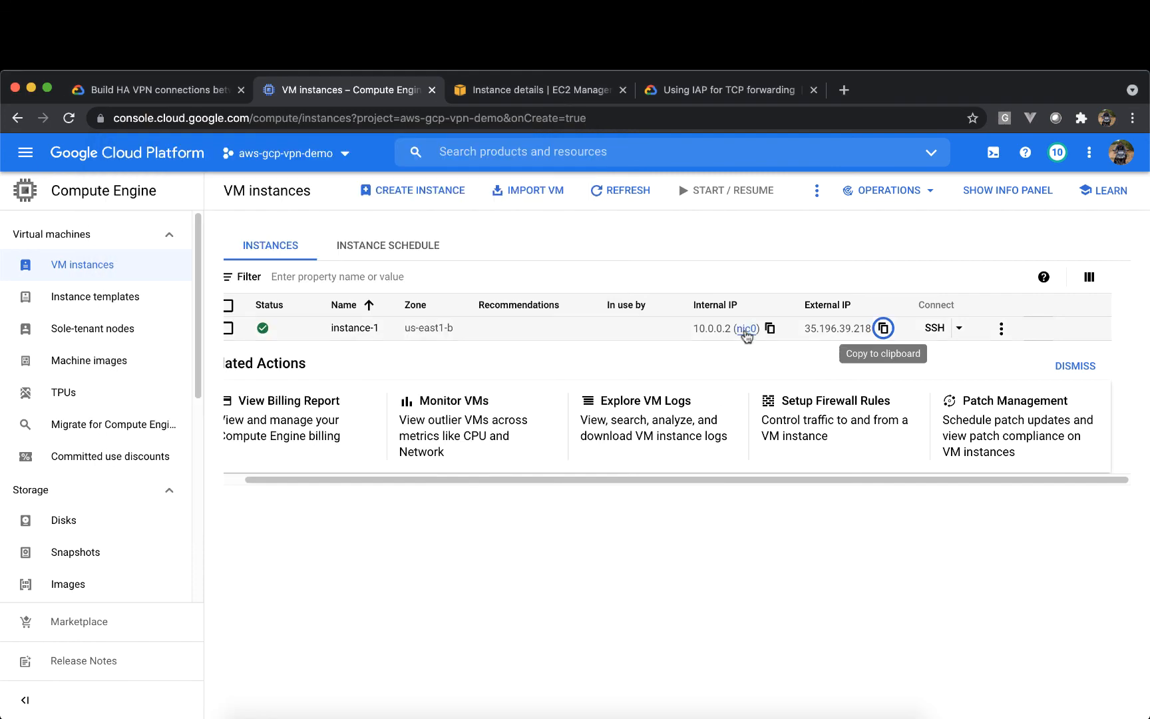
- Copy instance-1's internal IP 10.0.0.2, ping it from the local terminal, stop the ping, and return to the Google Cloud console
click(770, 328)
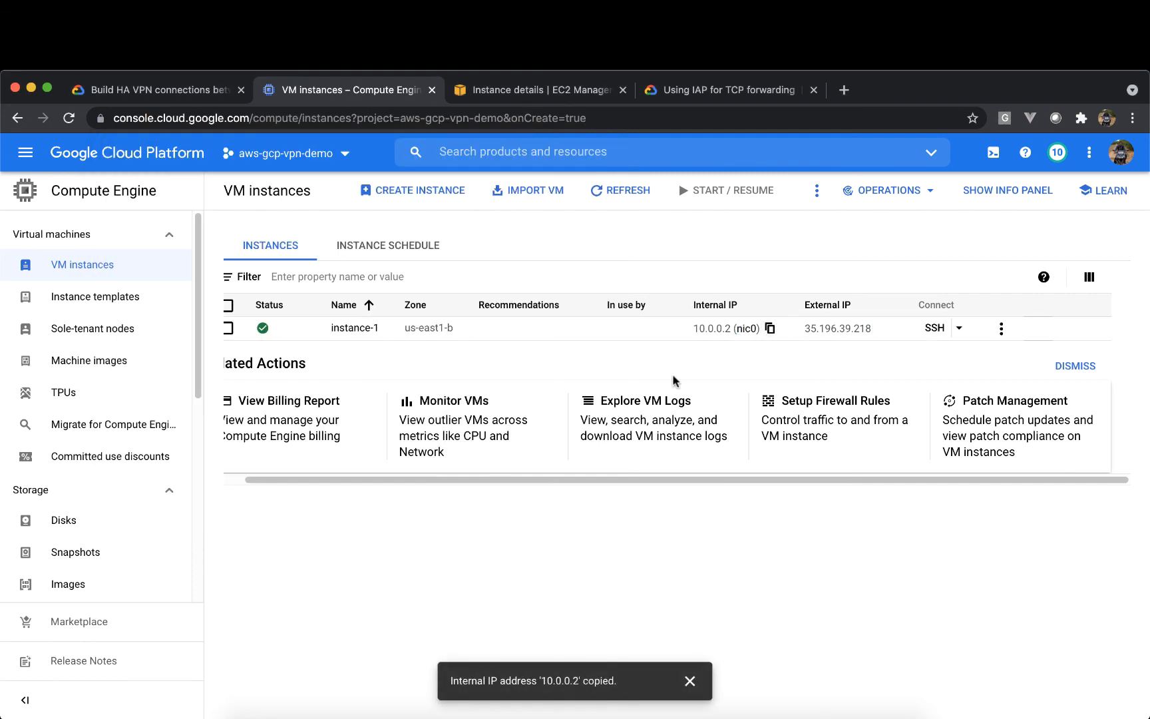
key(super+Tab)
text(ping)
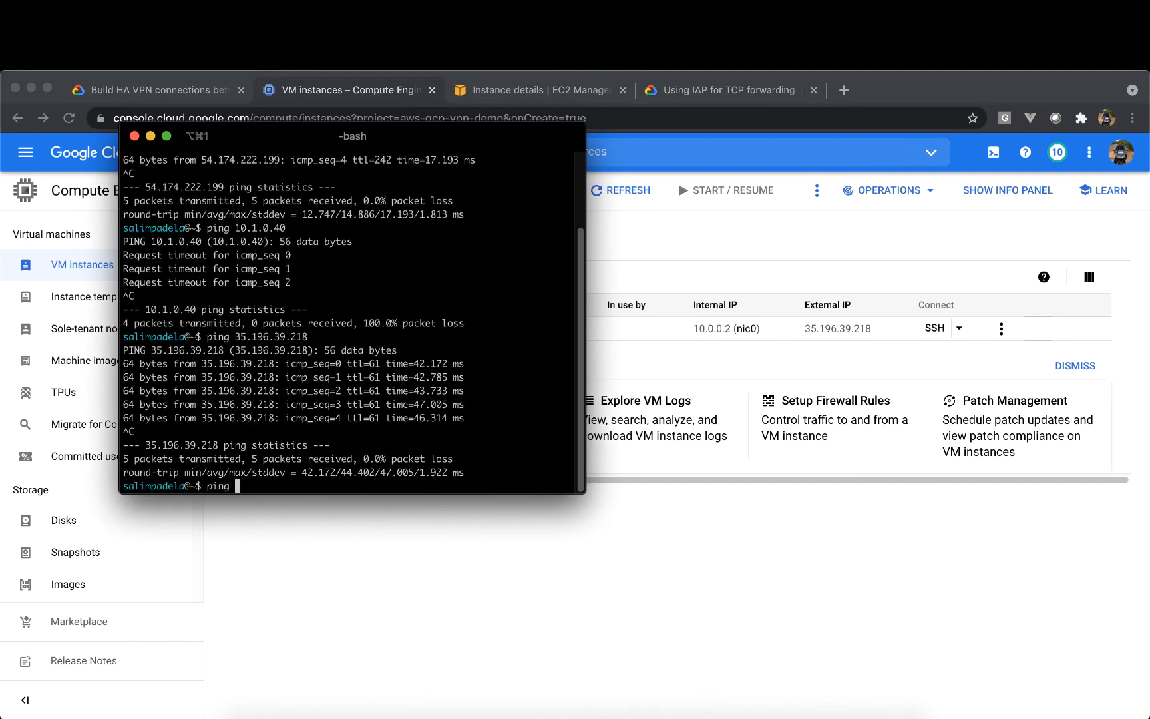
key(super+v)
key(Return)
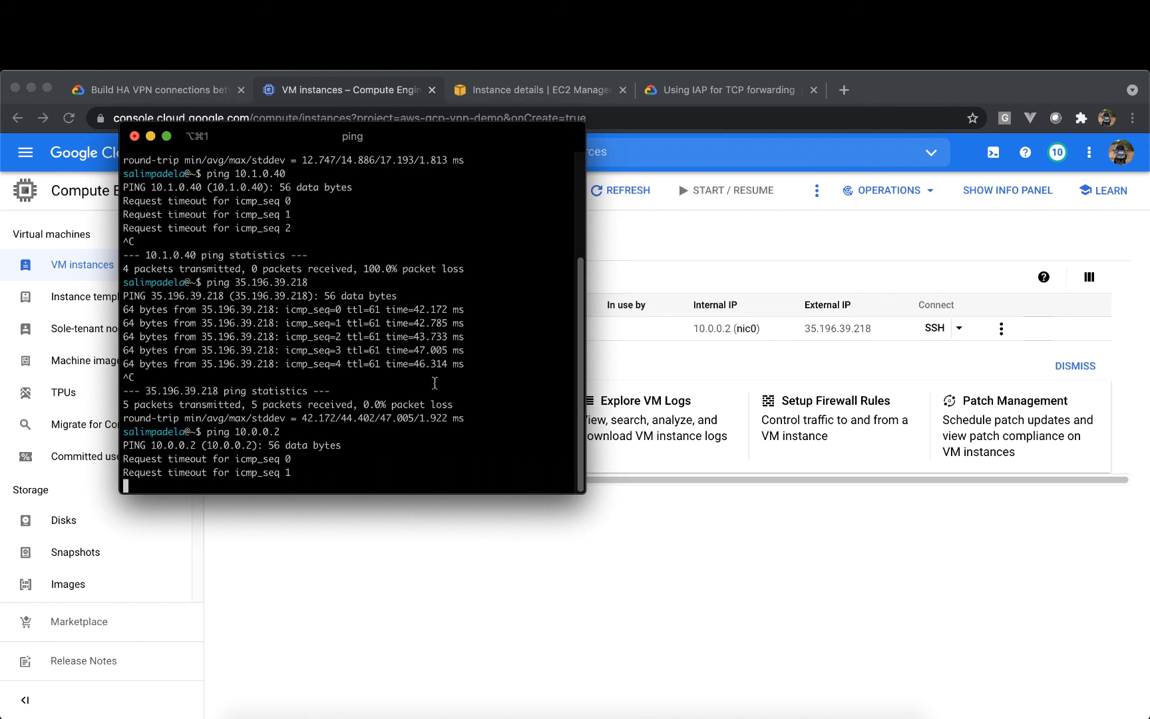
key(ctrl+c)
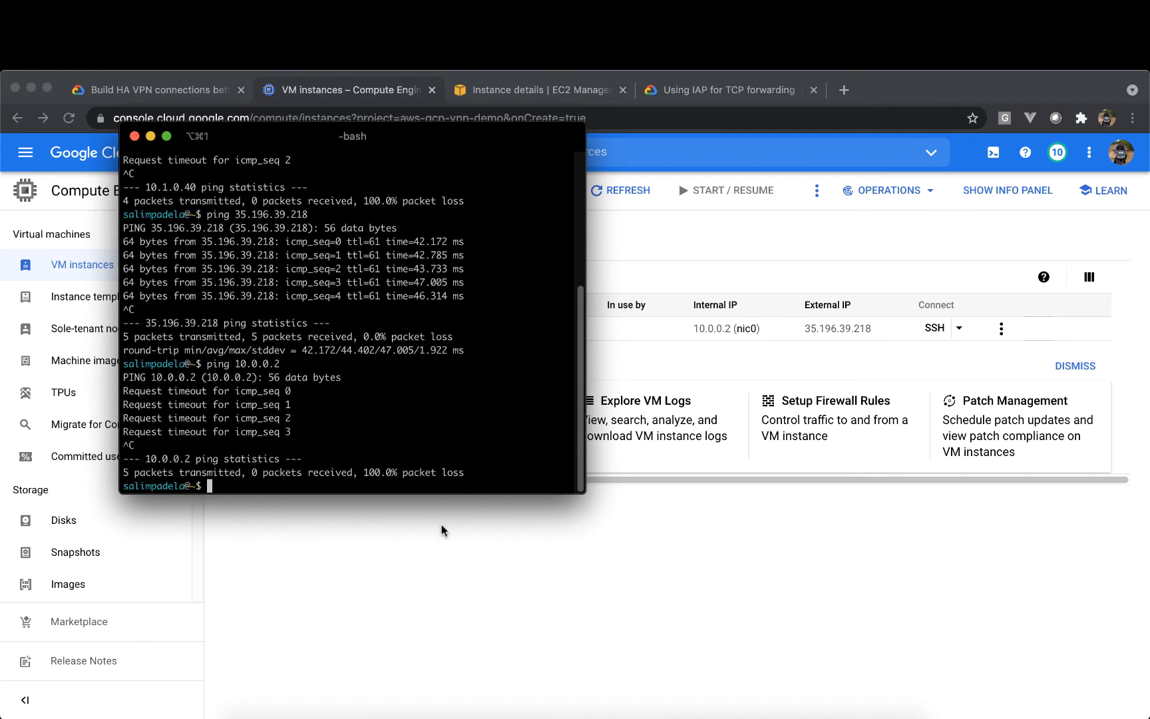
click(455, 621)
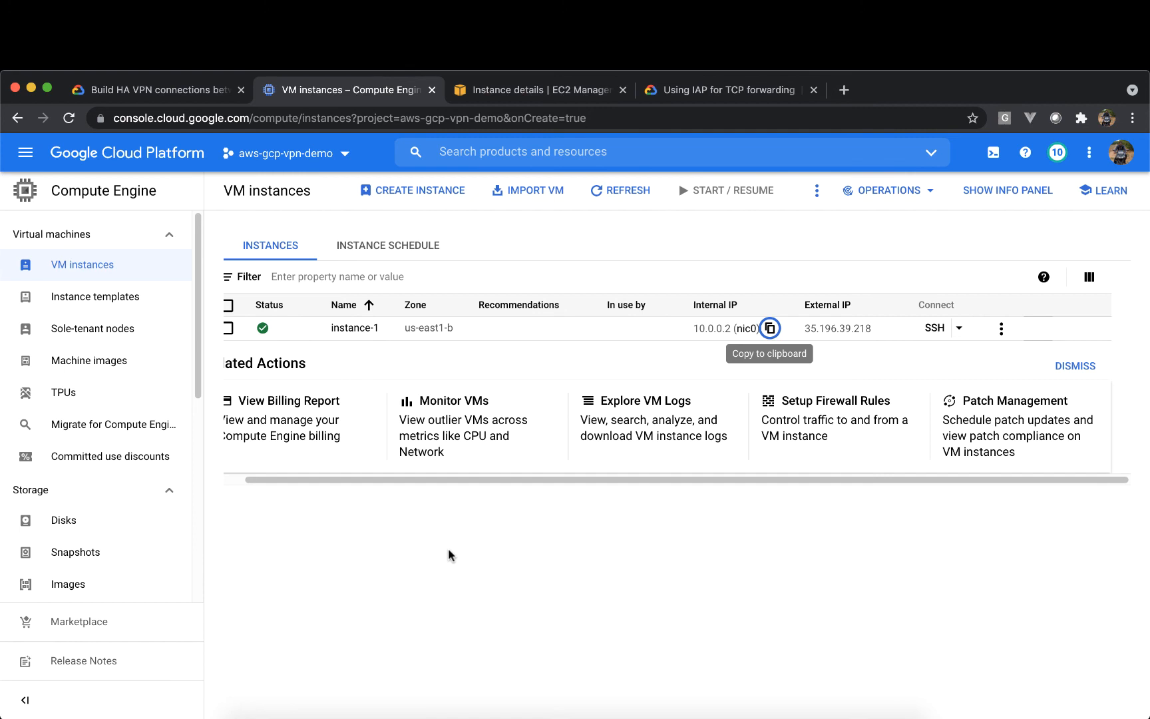
- Open instance-1's details, start a browser SSH session to it, and move the session window toward the middle of the screen
scroll(396, 413, left, 1)
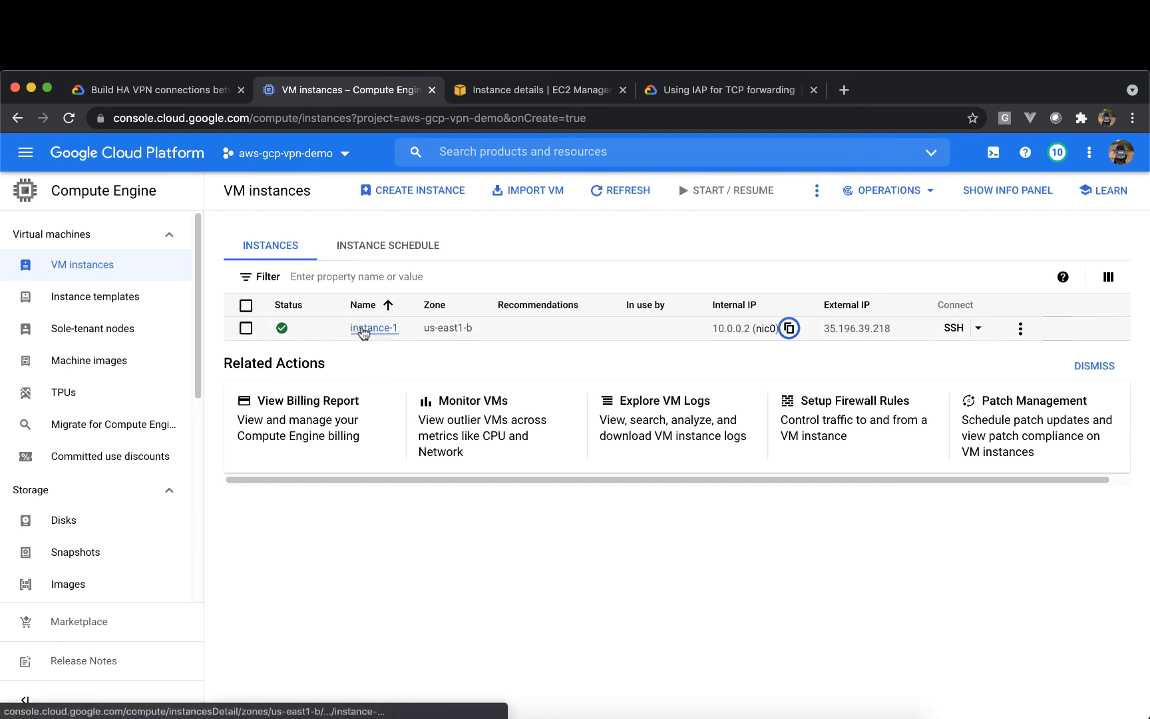
click(362, 330)
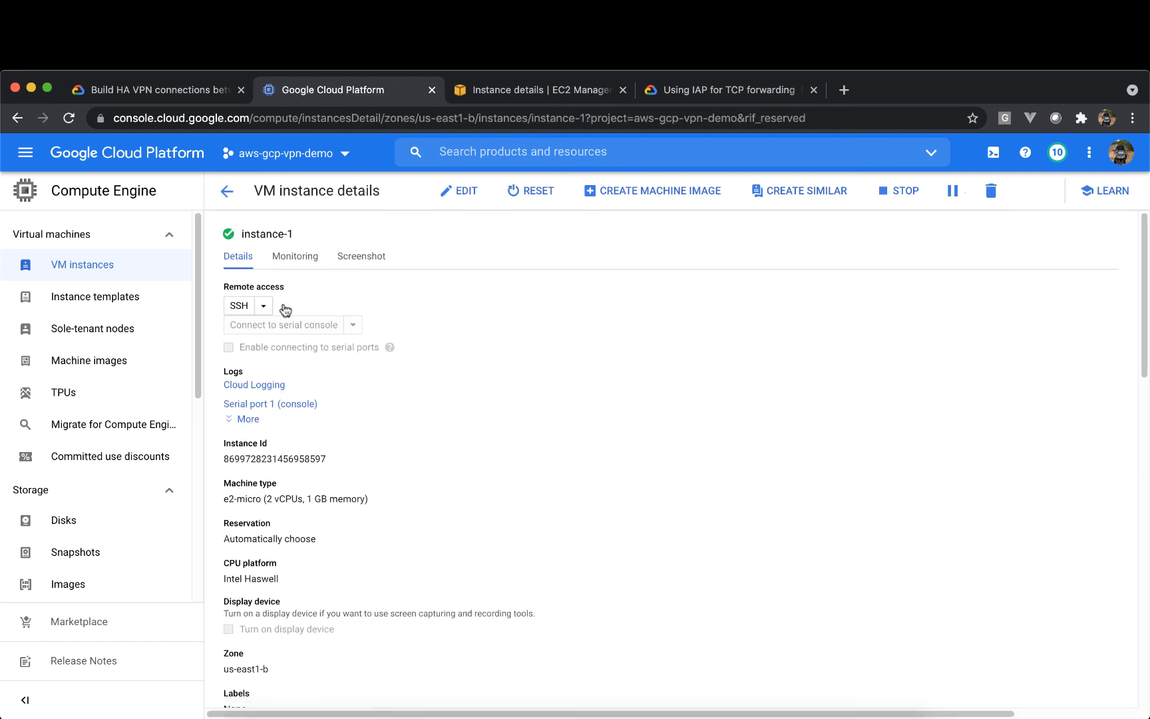
click(240, 307)
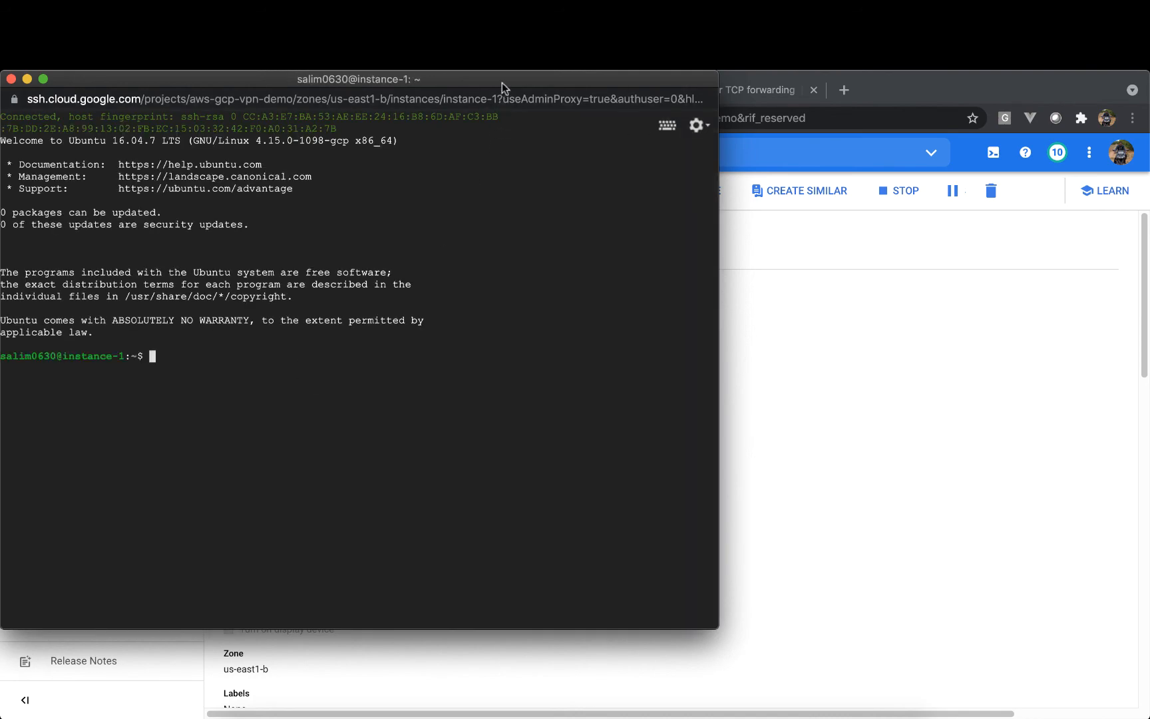
drag(503, 83, 683, 138)
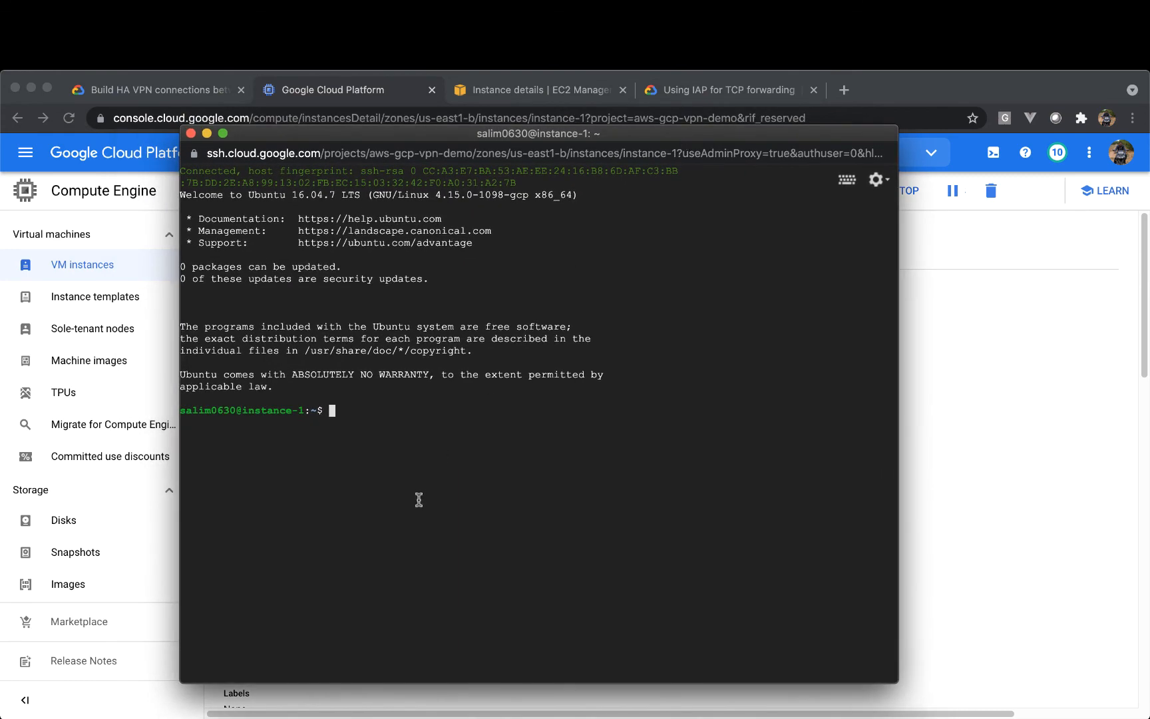
- Switch to the EC2 instance details and copy the private IPv4 address 10.1.0.40 of test-vpn-connection
click(559, 95)
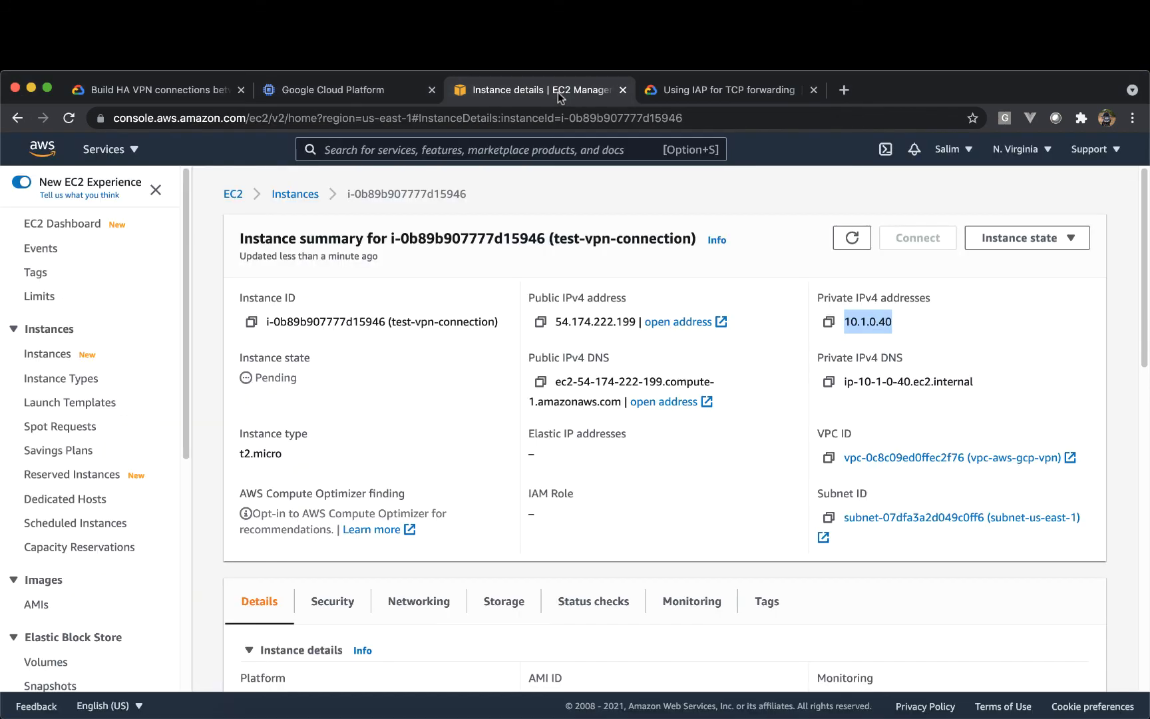
click(876, 322)
double_click(876, 321)
double_click(869, 319)
click(829, 321)
- Ping 10.1.0.40 from instance-1's SSH session, stop after a few packets, and return to the EC2 instance details
key(super+Tab)
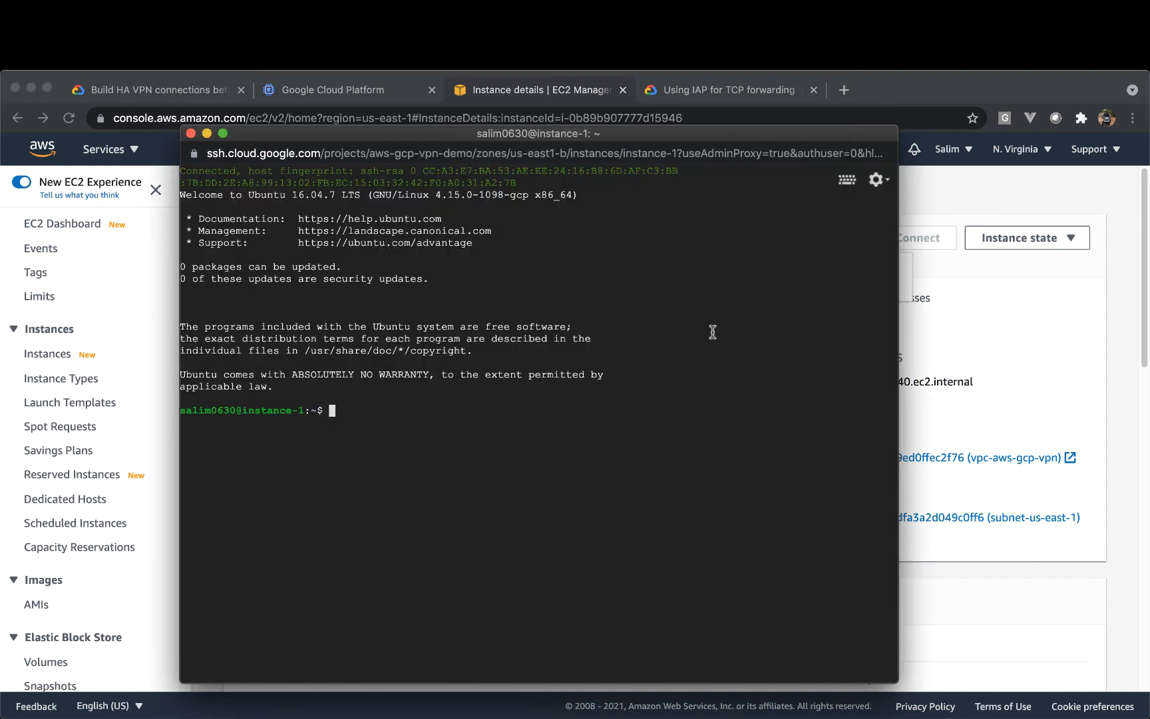
text(ping)
key(super+v)
key(Return)
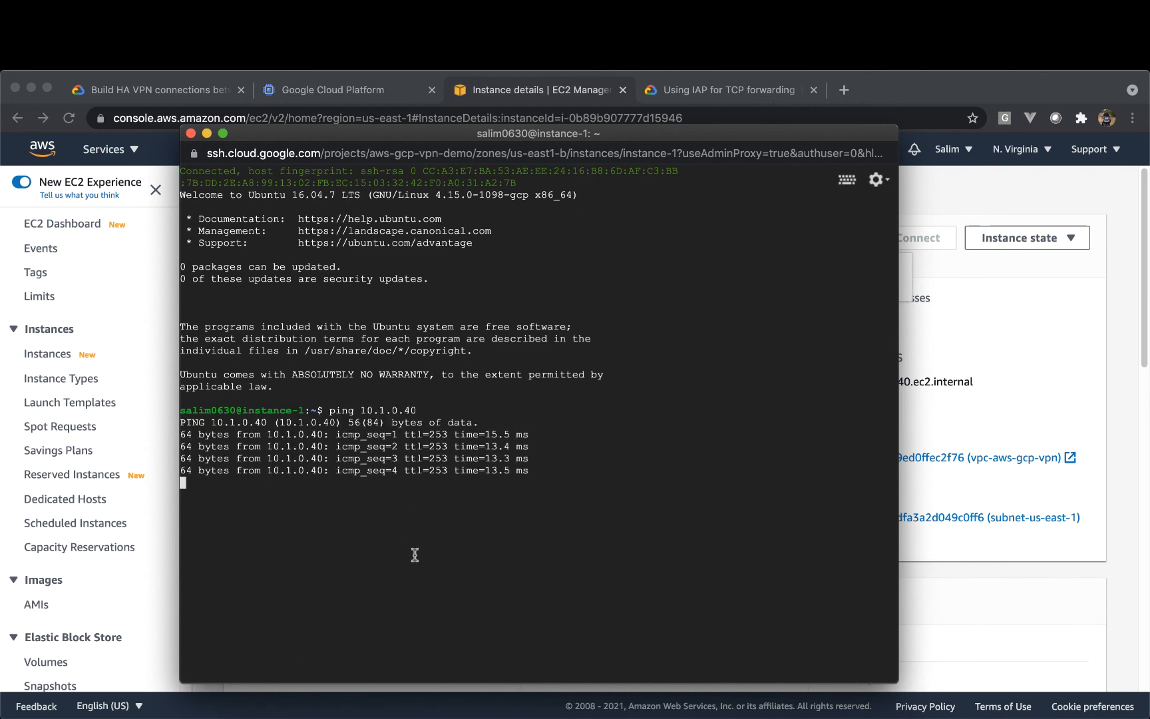
key(ctrl+c)
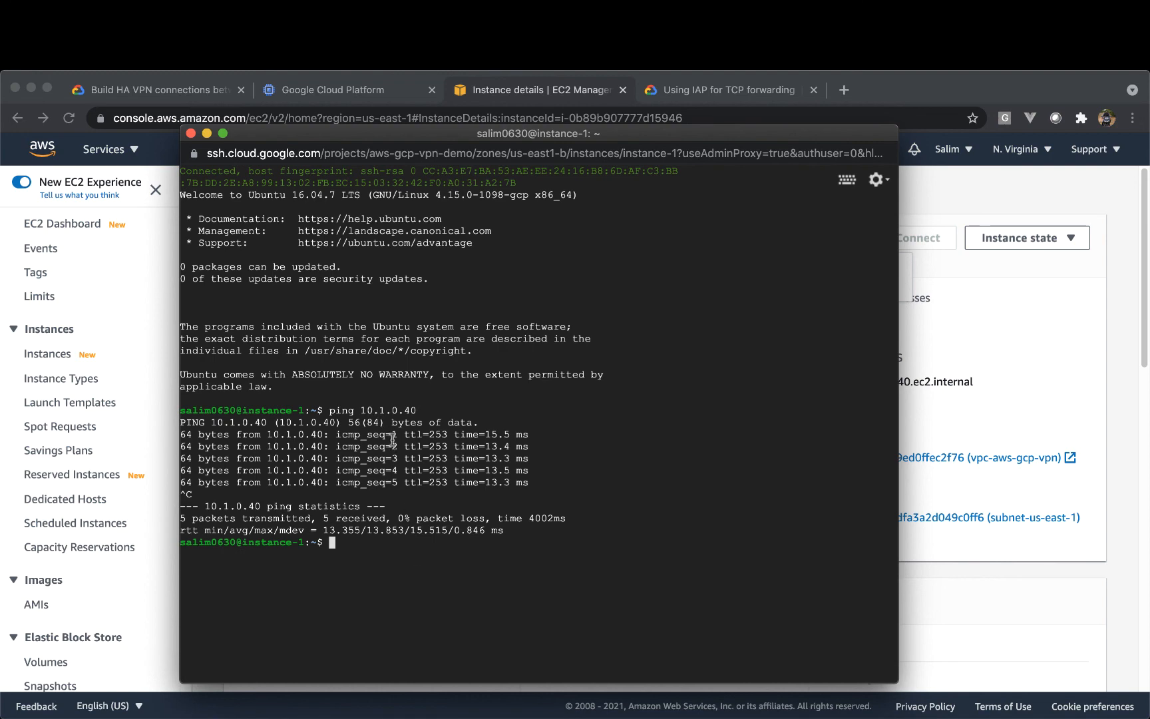
click(1034, 374)
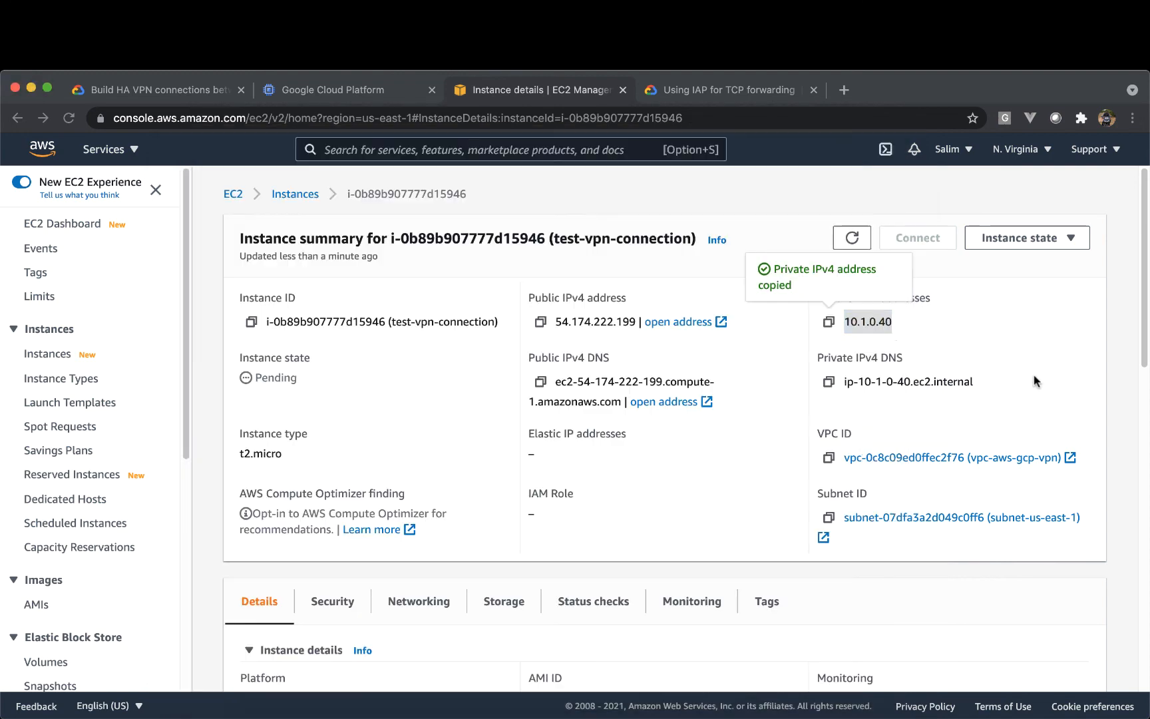
- Copy the AWS instance's public IPv4 address 54.174.222.199, ping it from the local terminal, and stop the ping
click(541, 322)
key(super+Tab)
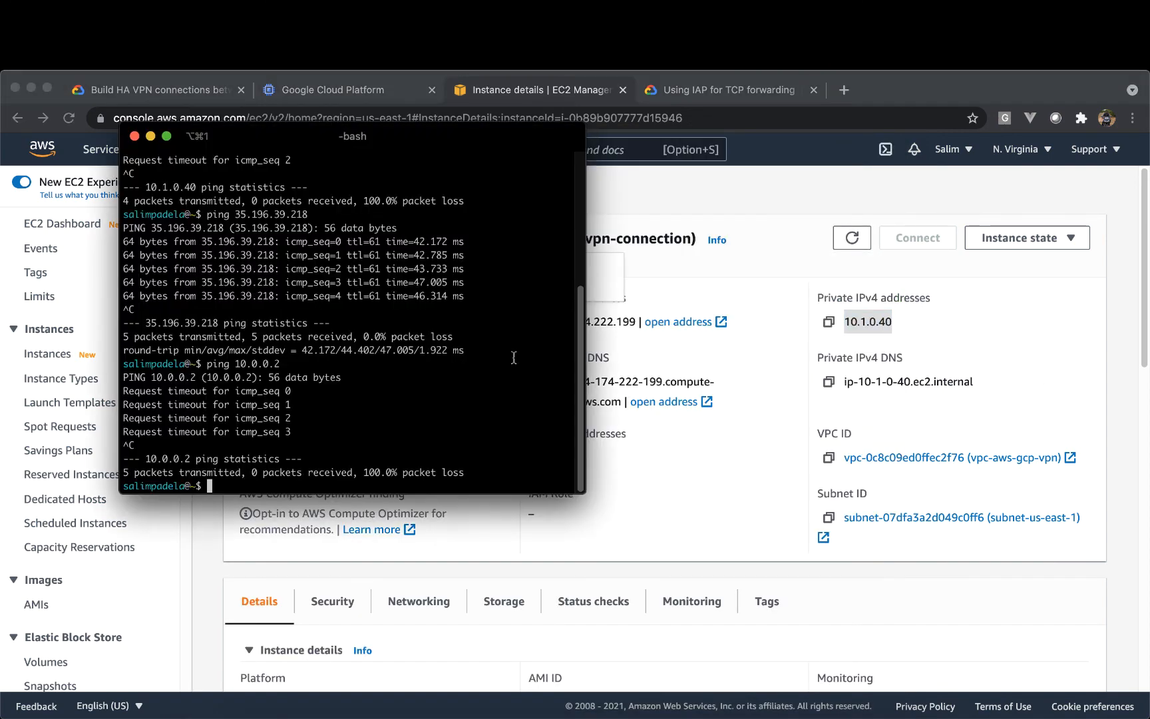
text(ping)
key(super+v)
key(Return)
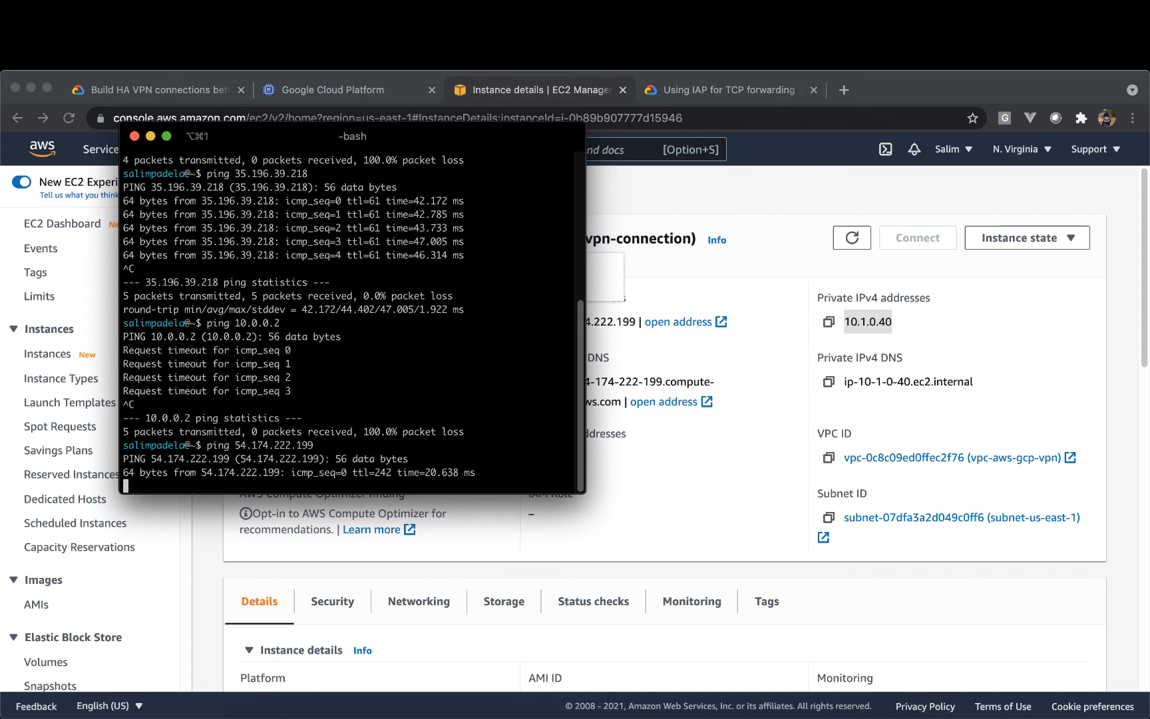
key(ctrl+c)
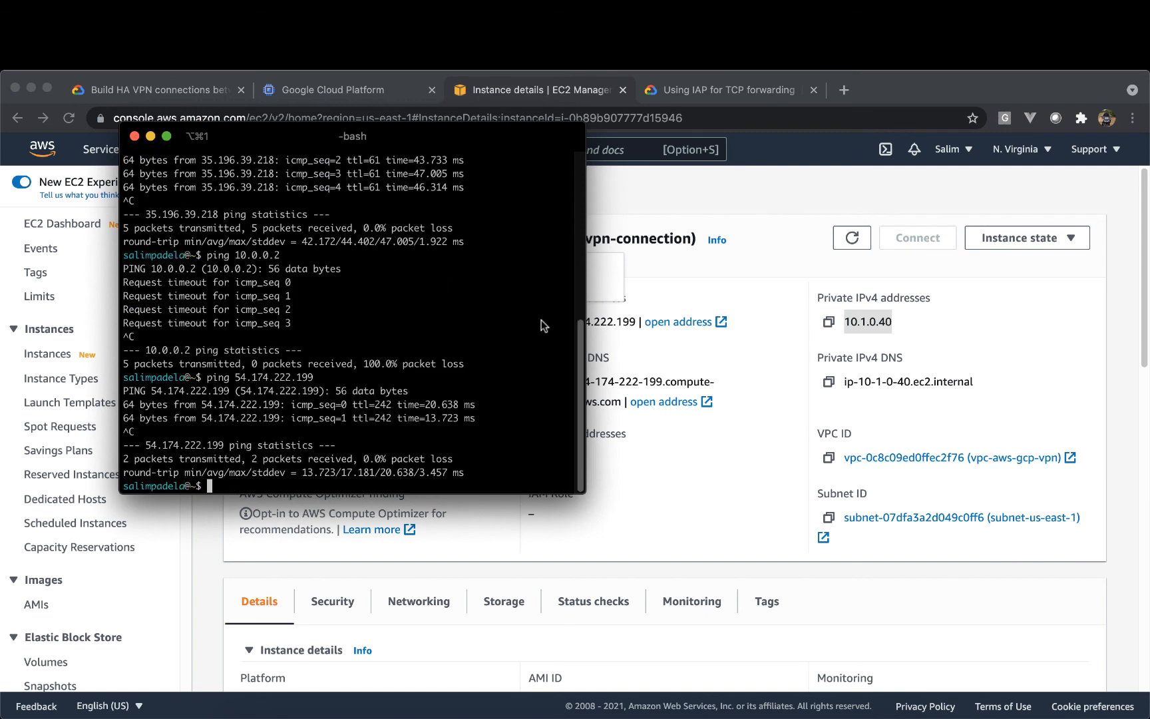
- Switch to instance-1's SSH session, ping the AWS public address 54.174.222.199 from there, and stop after a few packets
click(691, 448)
key(super+grave)
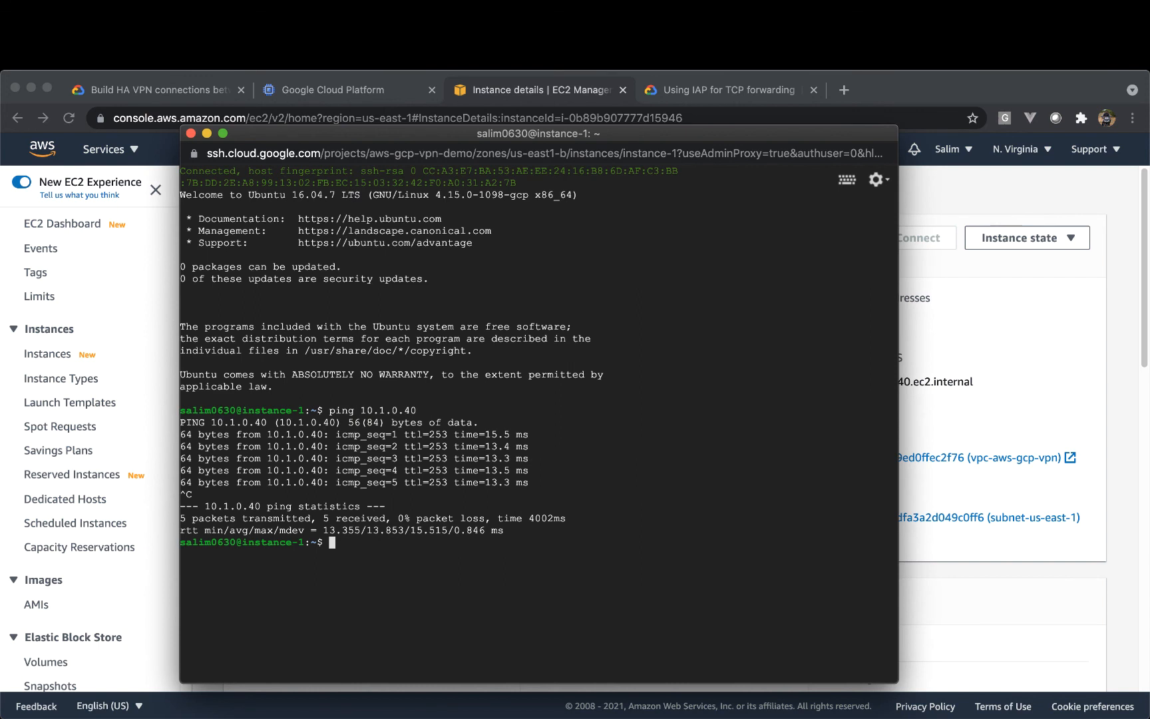
text(ping)
key(super+v)
key(Return)
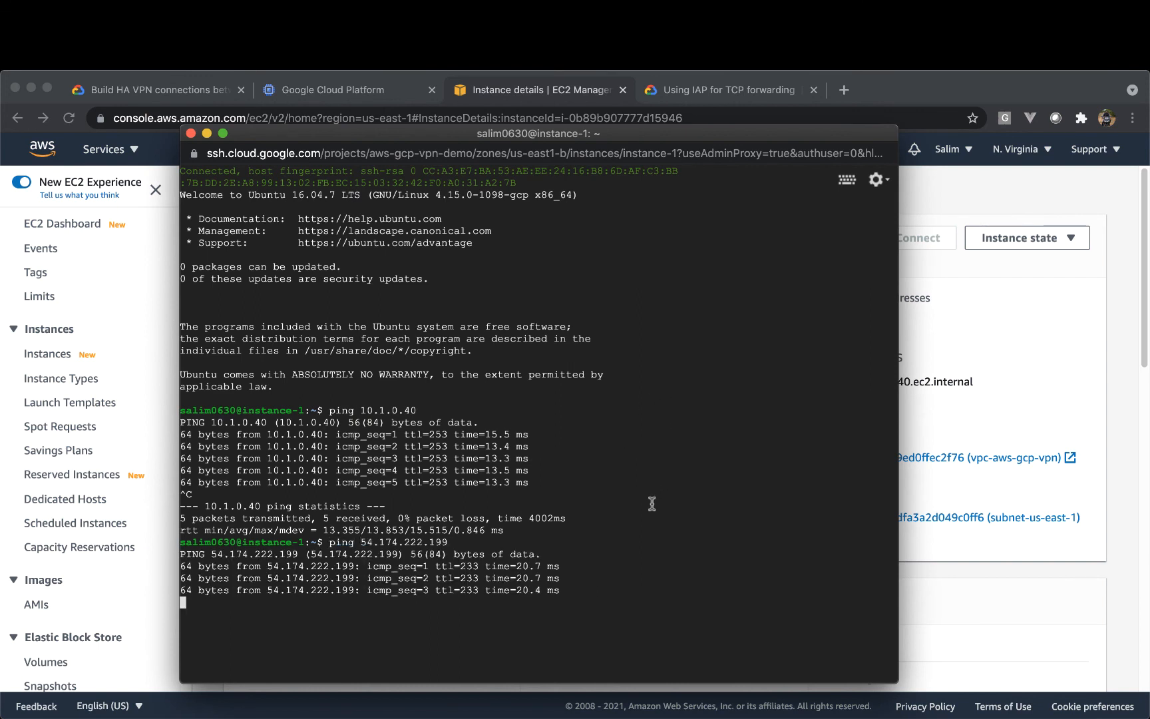
key(ctrl+c)
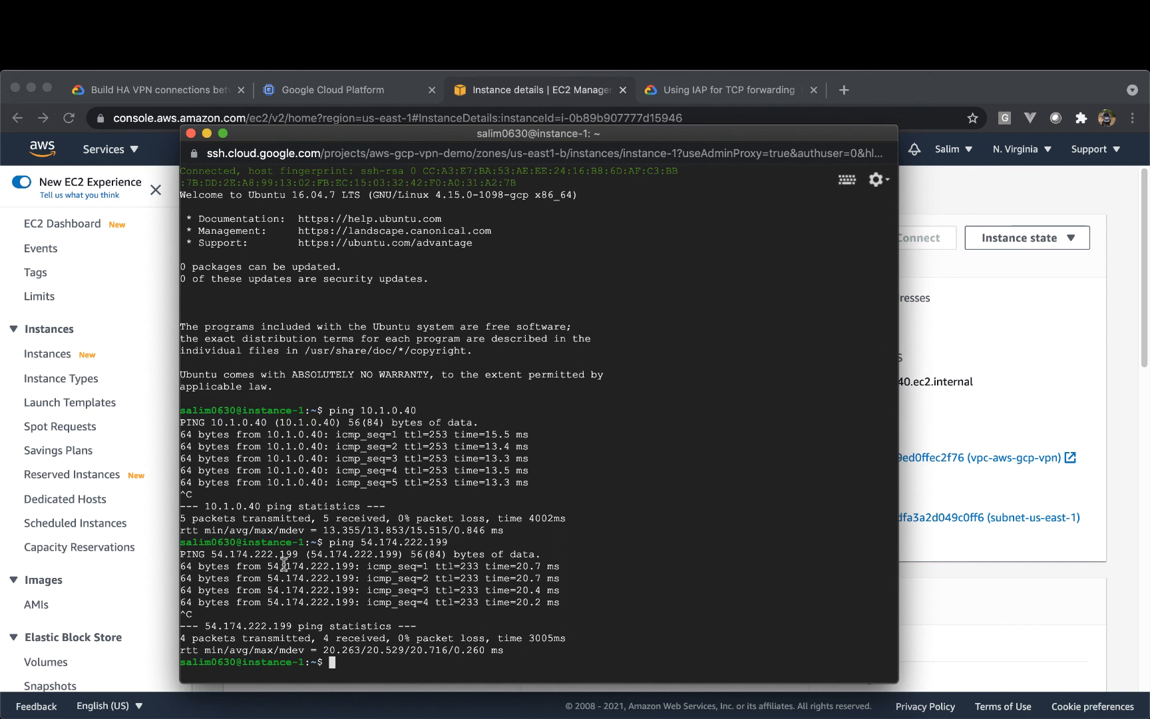
- Reload the test-vpn-connection details through the EC2 instances list, open its SSH client connection instructions, and copy the example SSH command
click(504, 88)
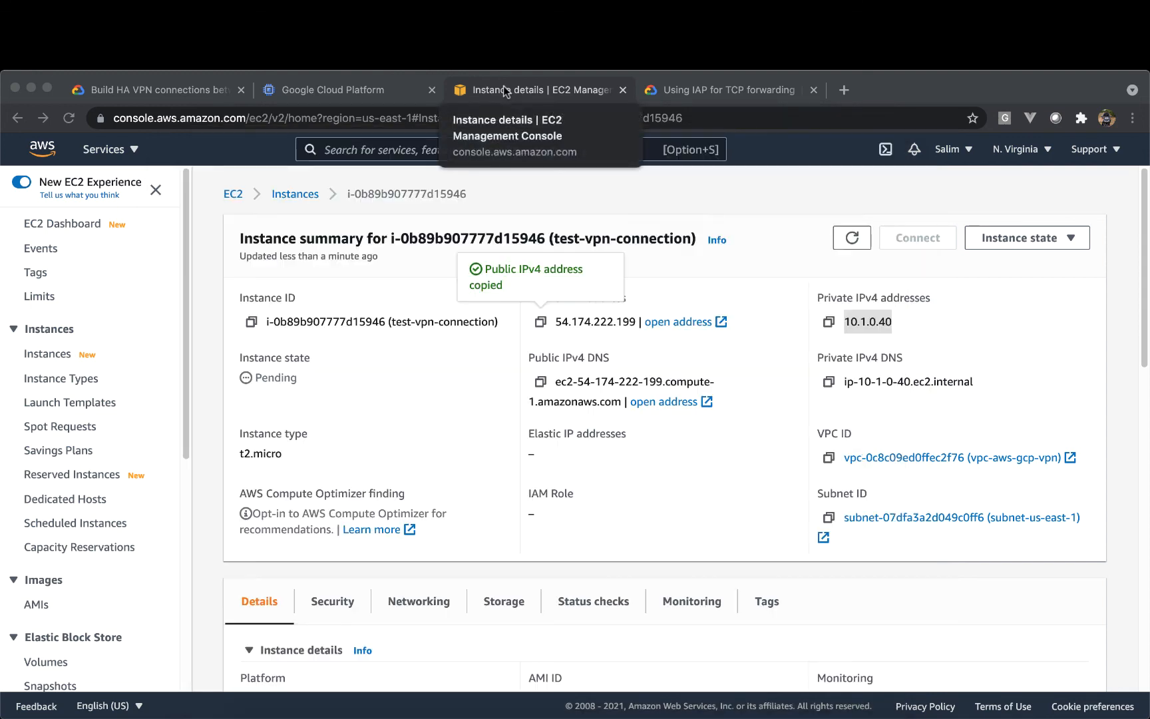
click(447, 399)
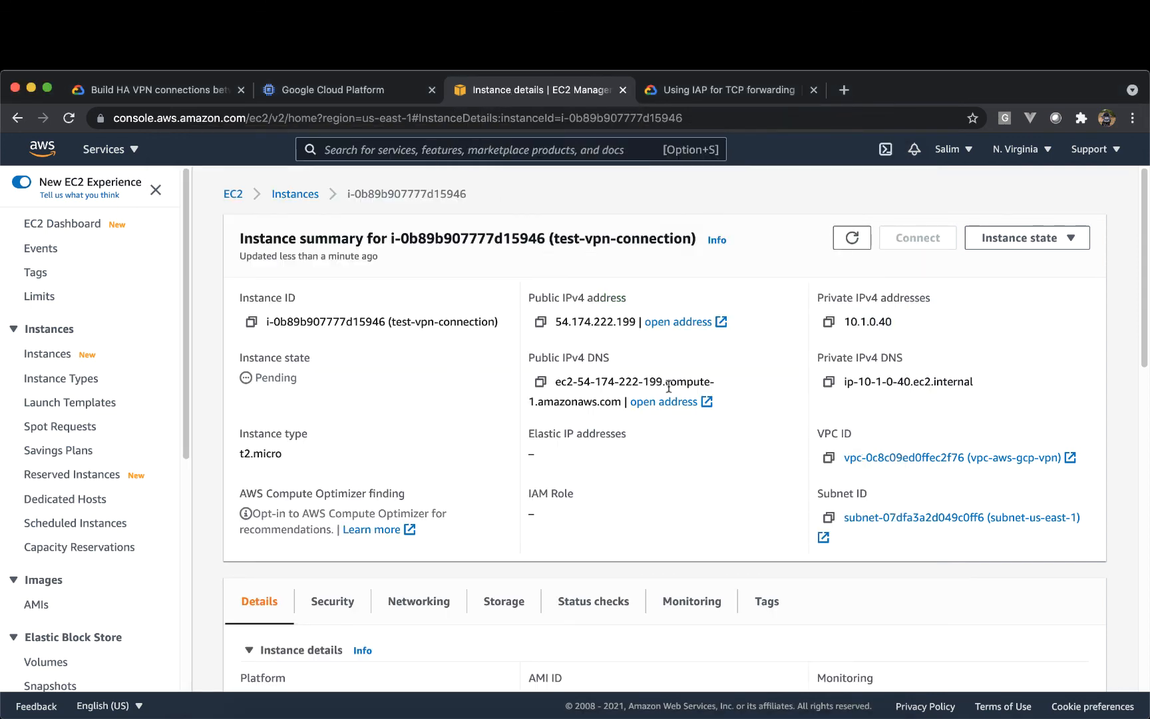
click(292, 196)
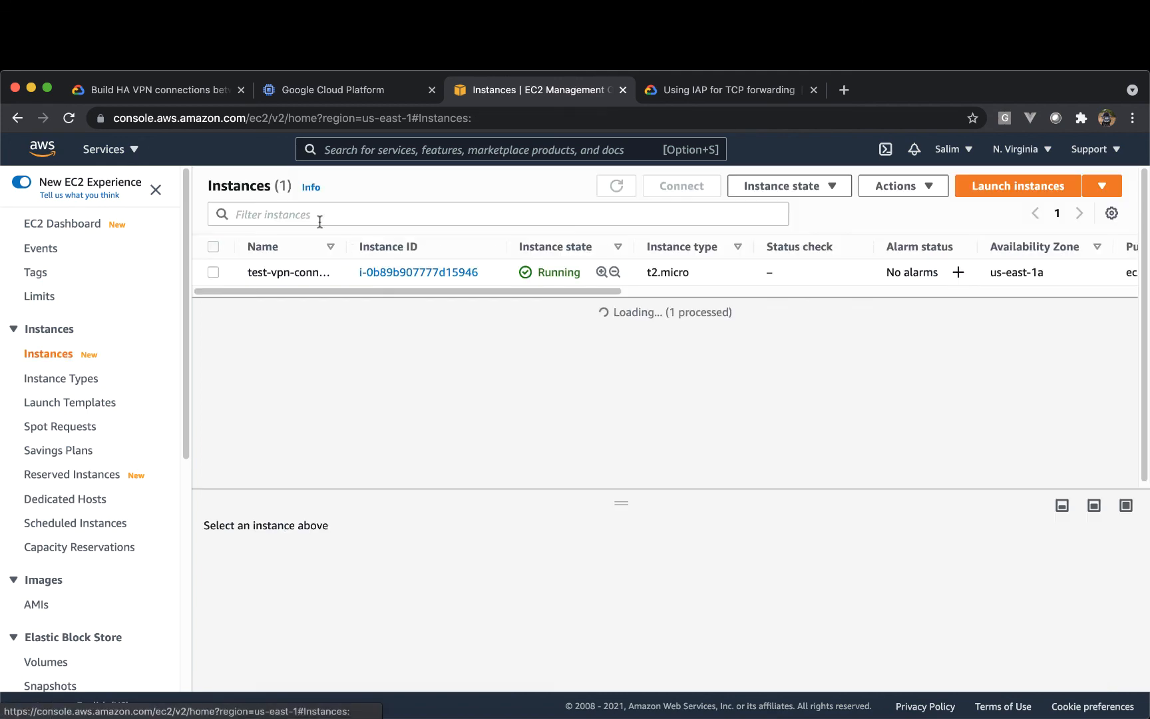
click(388, 273)
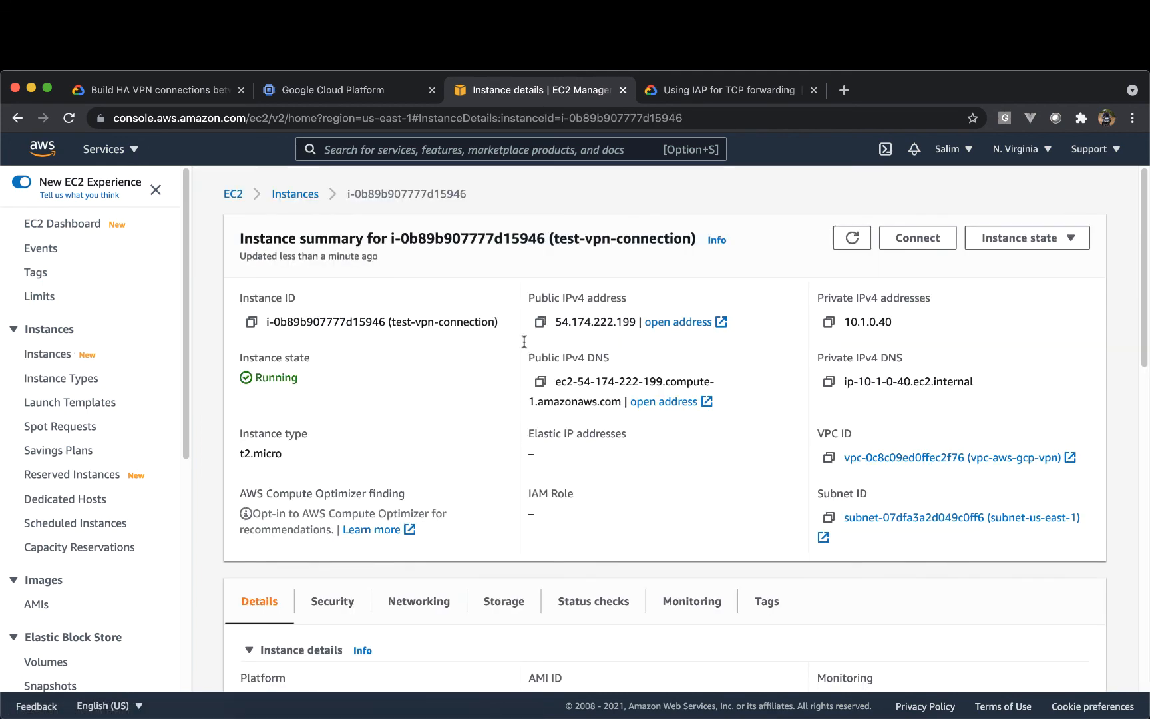
click(939, 243)
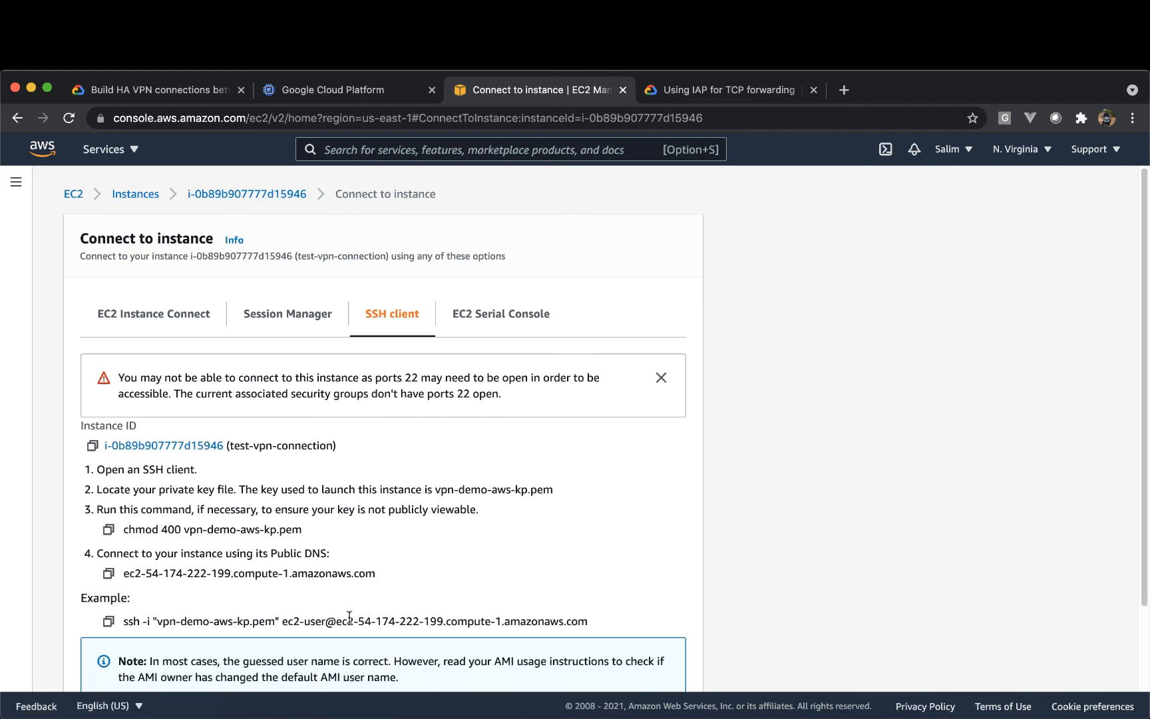
click(108, 621)
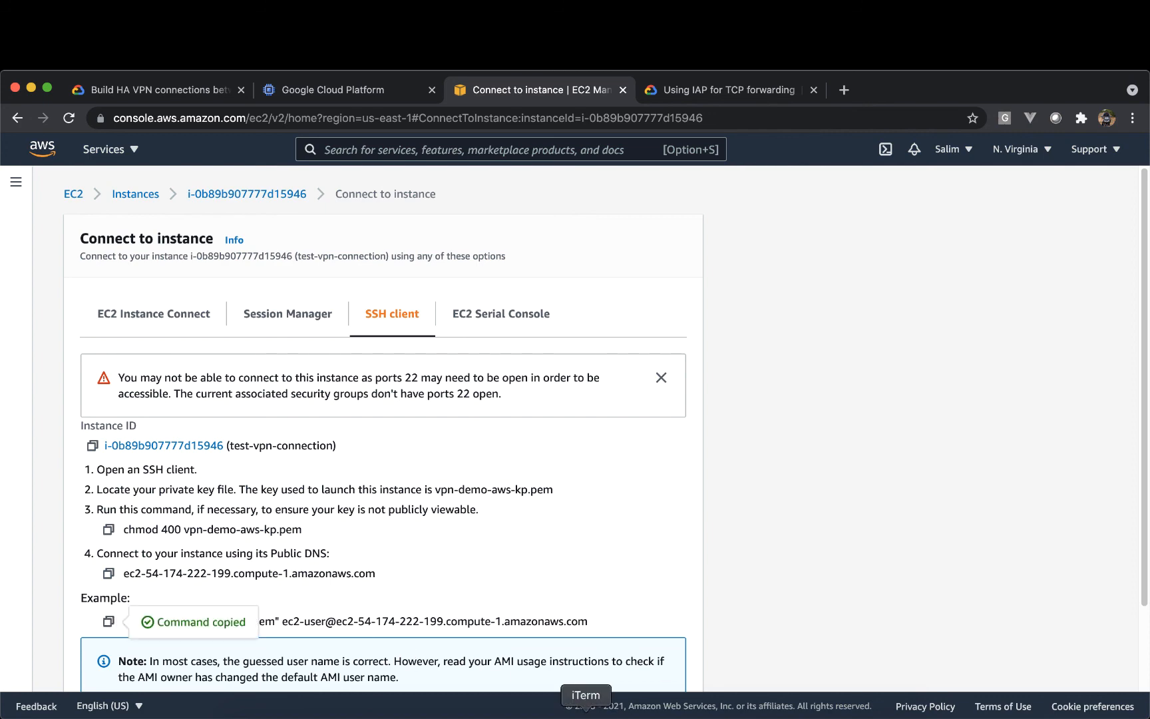
- Switch to iTerm, clear the local terminal, and open a new shell session in the GCP - VPN recordings folder
click(586, 715)
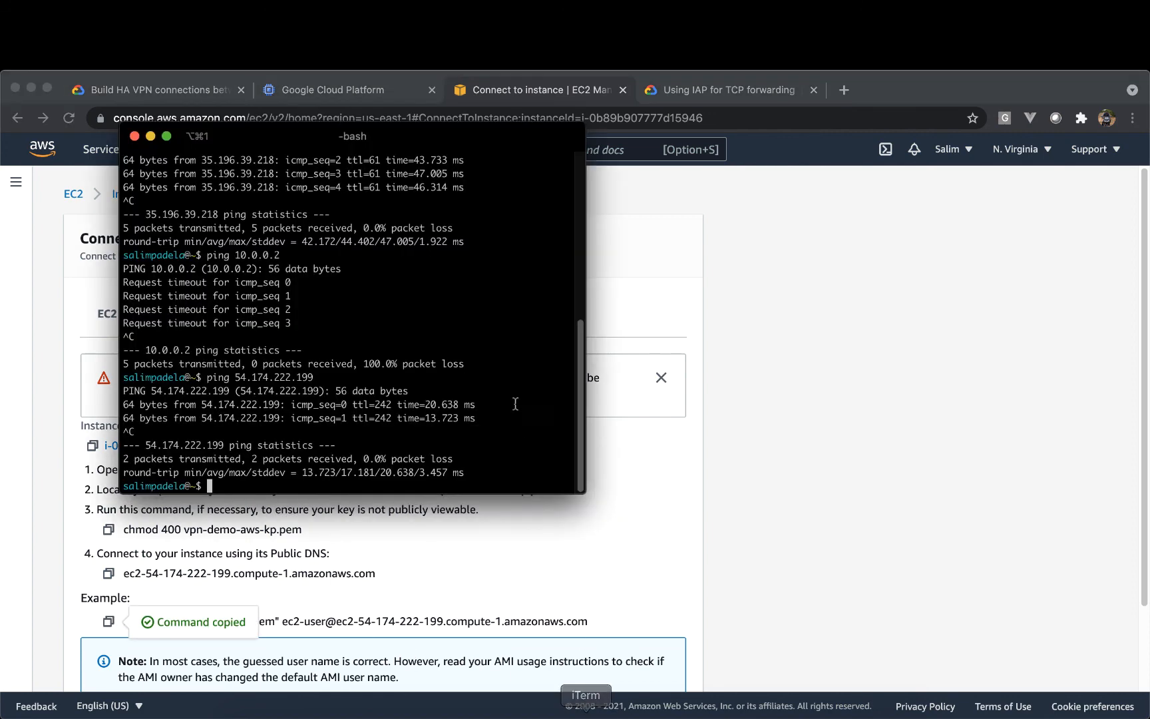
text(clear)
key(Return)
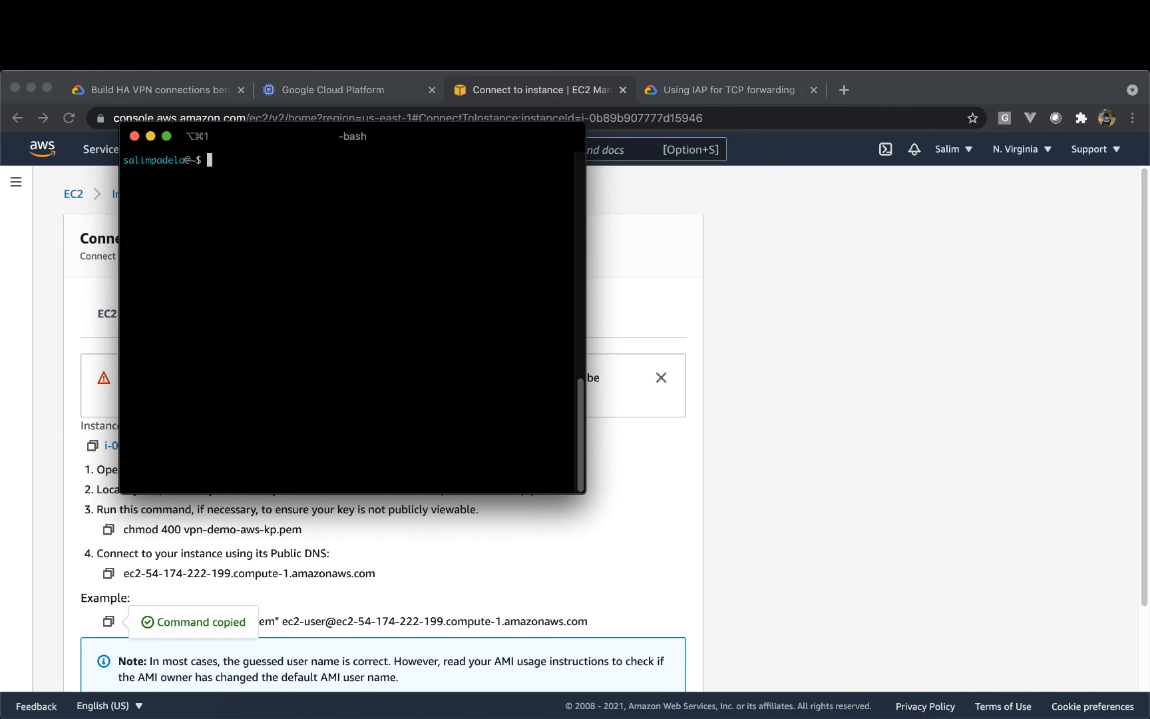
text(cd)
key(super+t)
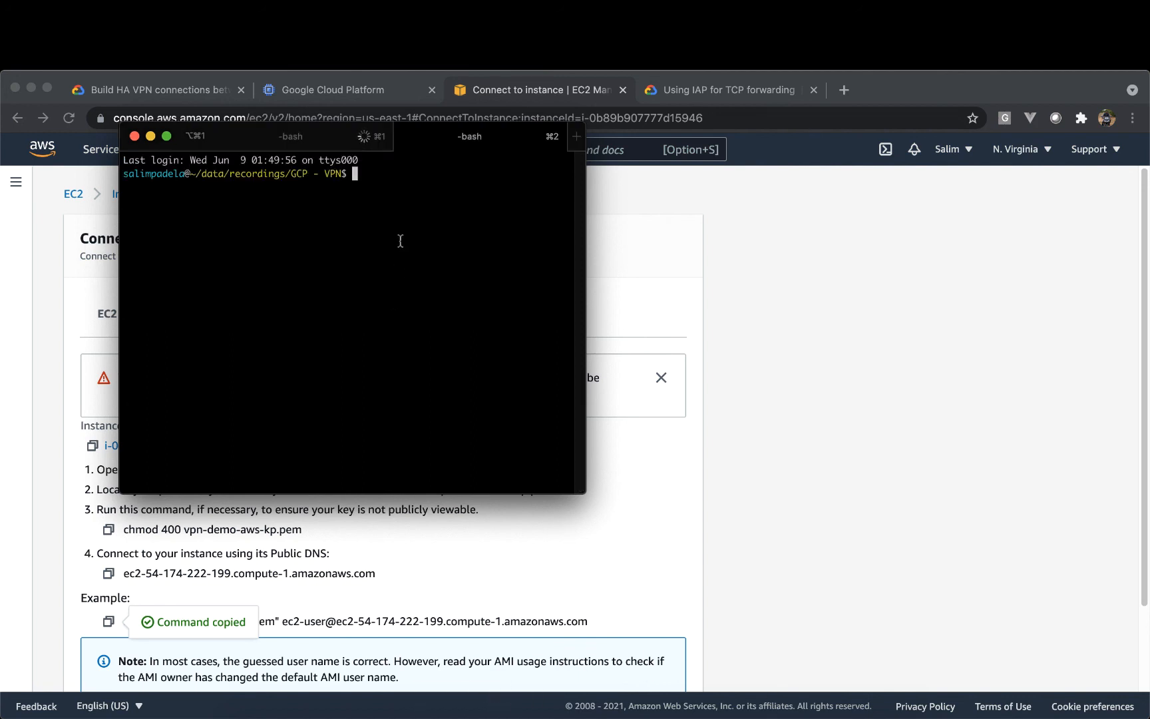
- List the files in the GCP - VPN folder and locate the key file vpn-demo-aws-kp.pem
click(426, 143)
text(ls)
key(Return)
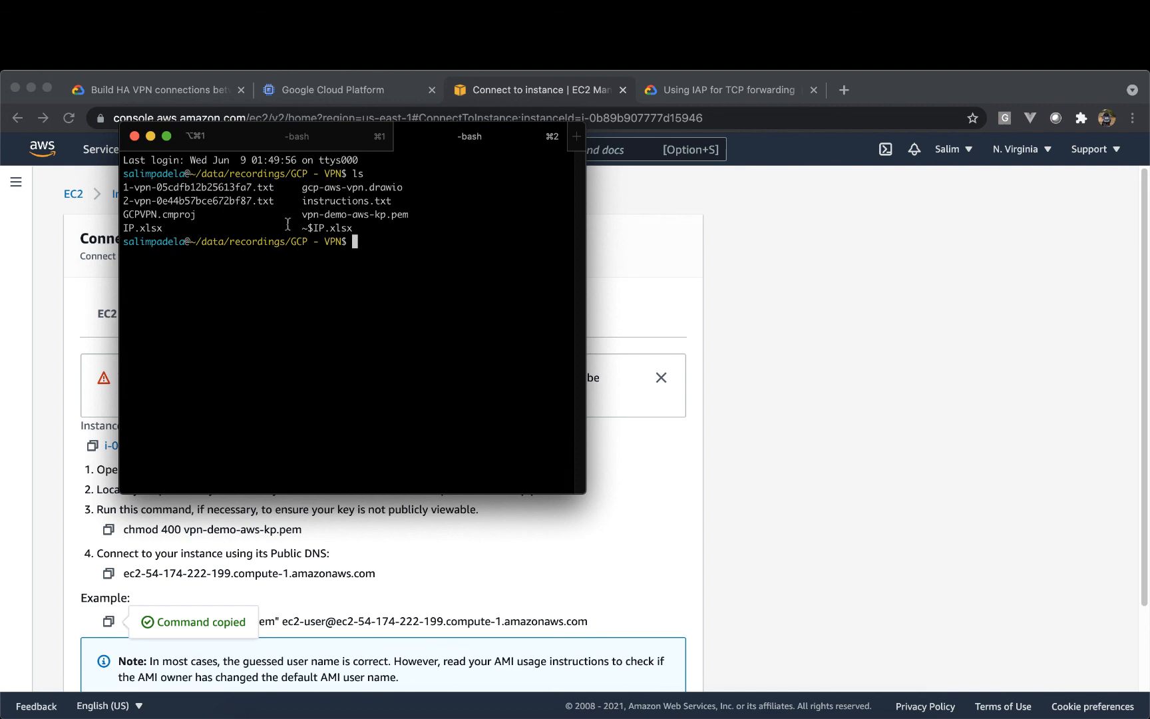
double_click(327, 215)
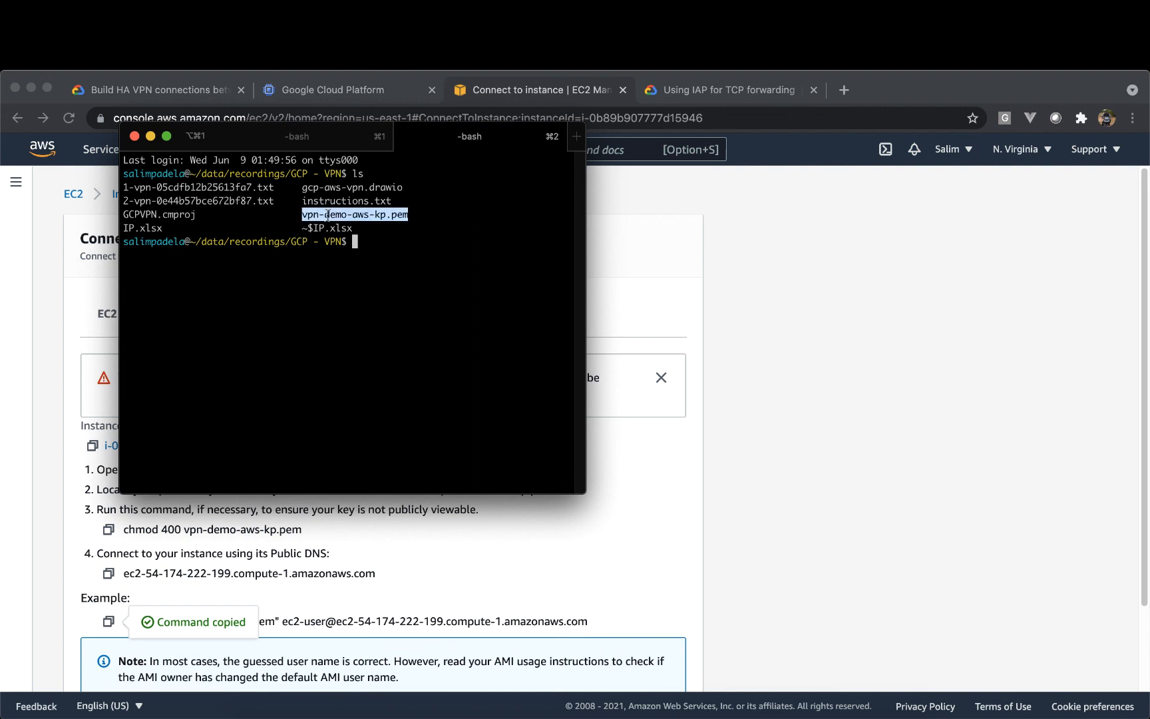
click(330, 309)
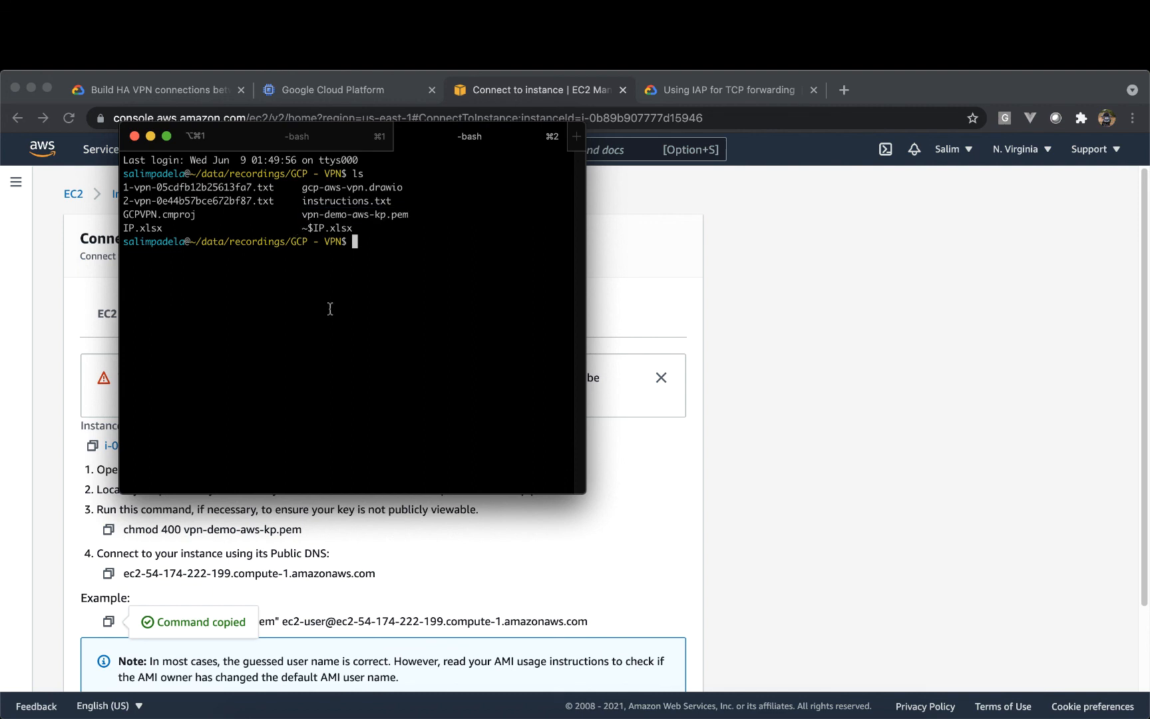
- Try to SSH into the AWS instance with vpn-demo-aws-kp.pem using the copied command, cancel it, and return to the EC2 connection page
click(223, 579)
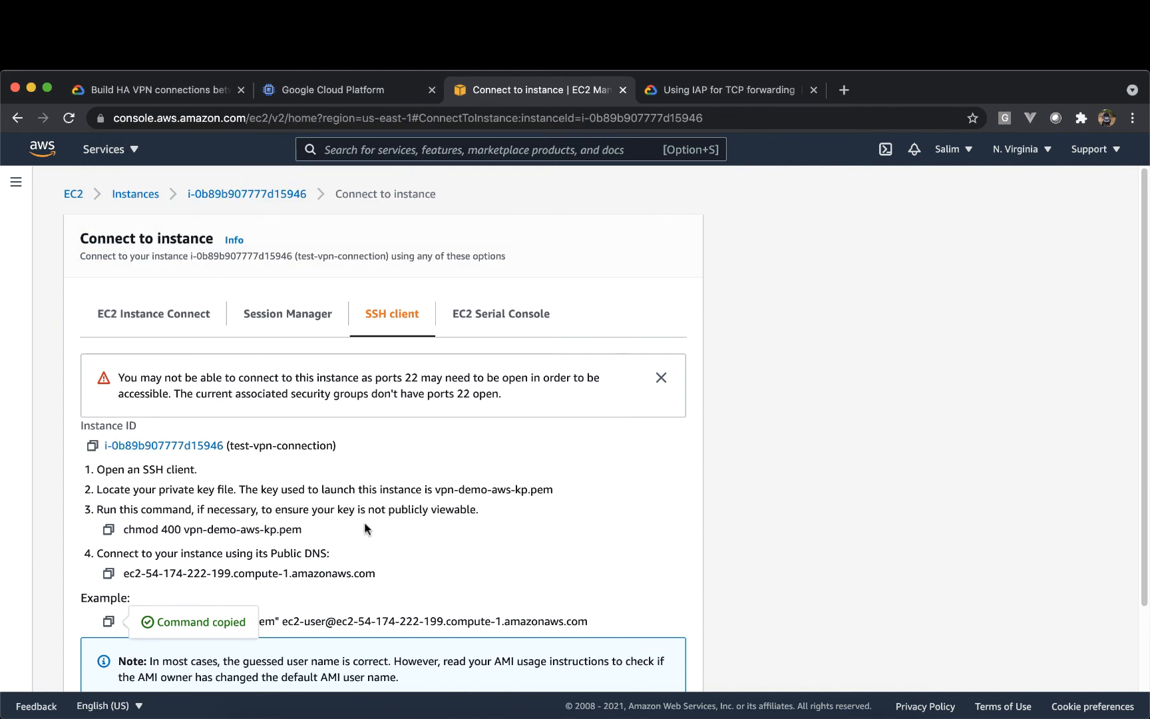
key(super+Tab)
key(super+v)
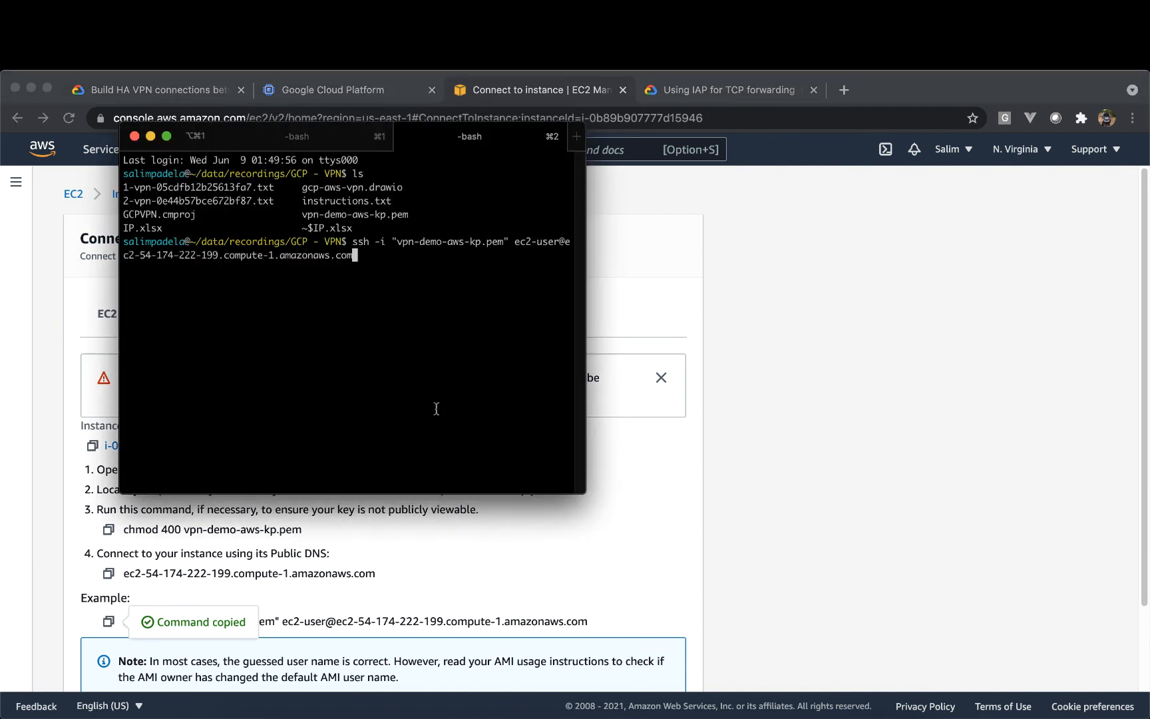
key(Return)
key(ctrl+c)
click(734, 493)
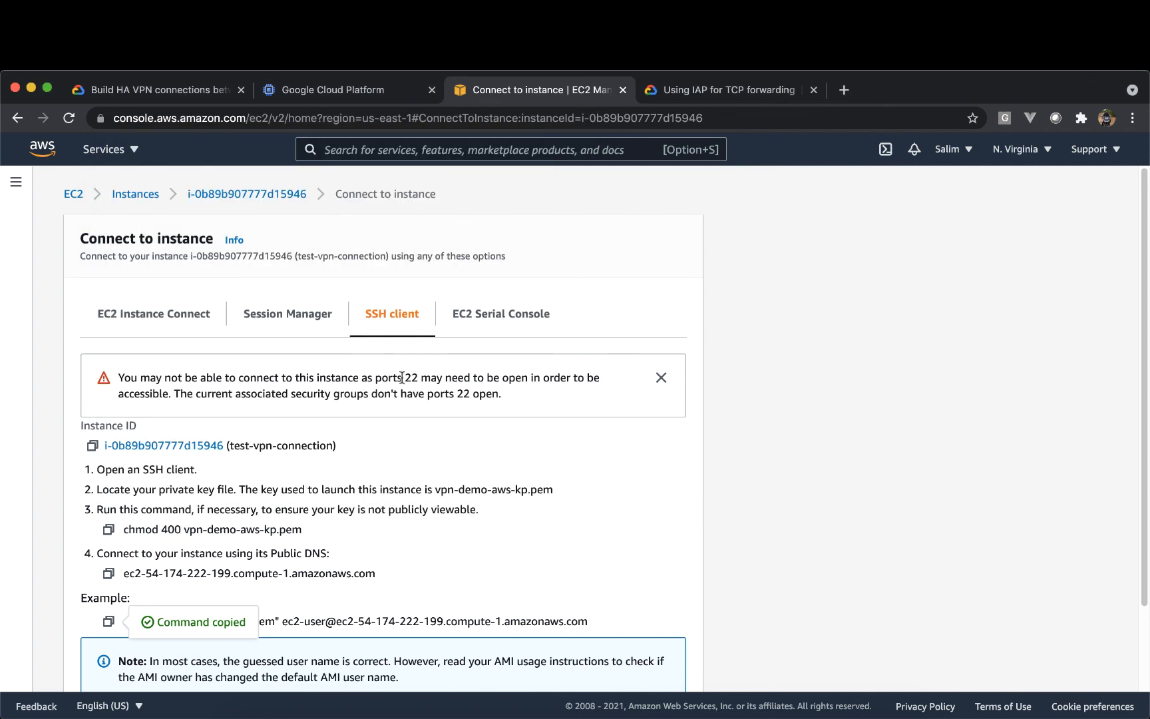
- From the test-vpn-connection instance's security details, open the launch-wizard-3 security group and start editing its inbound rules
click(240, 196)
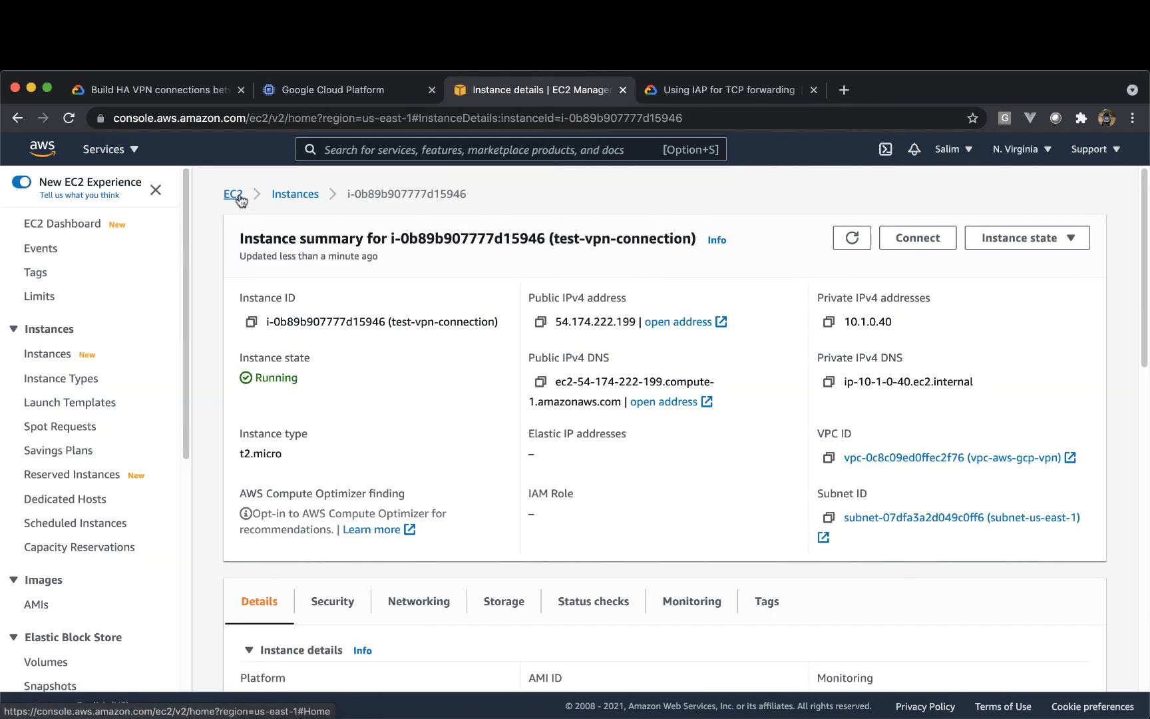
scroll(417, 471, down, 1)
scroll(417, 469, down, 5)
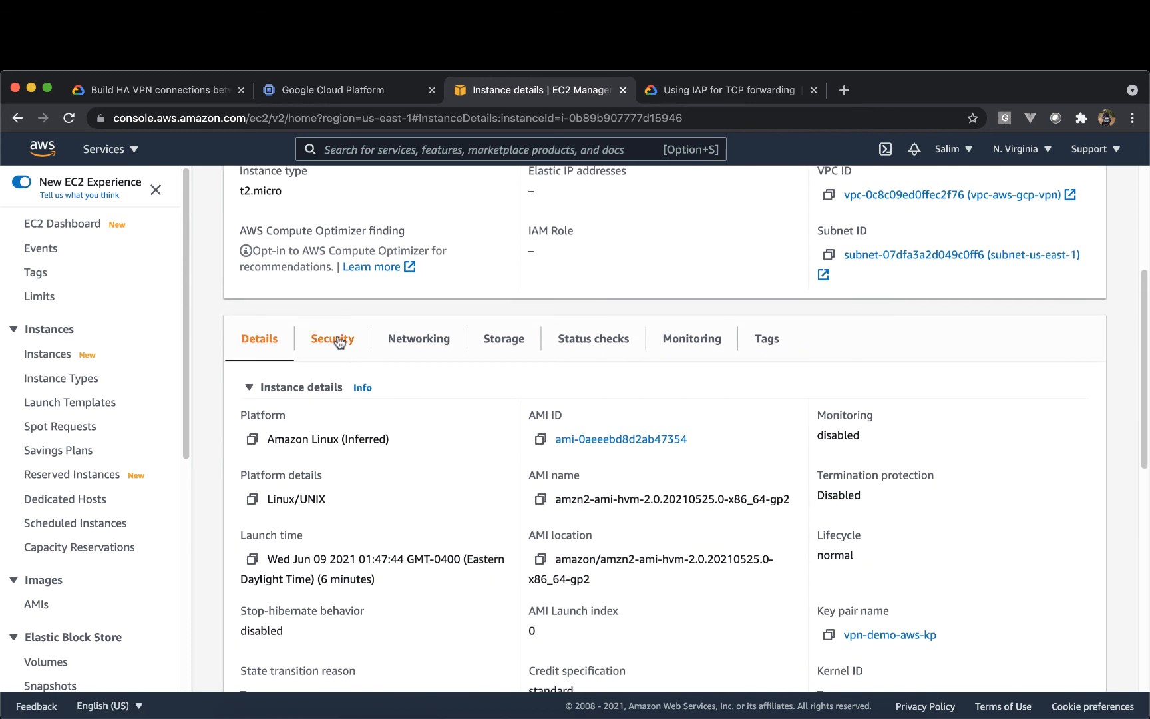
click(336, 341)
scroll(399, 466, down, 1)
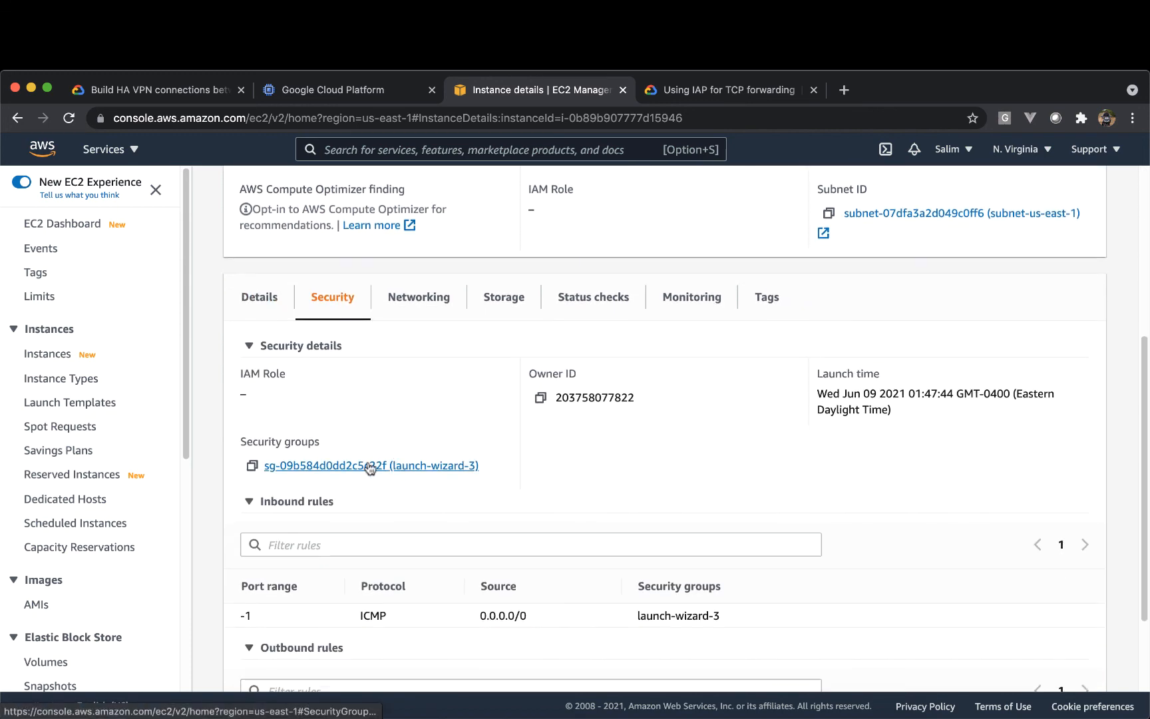
click(370, 469)
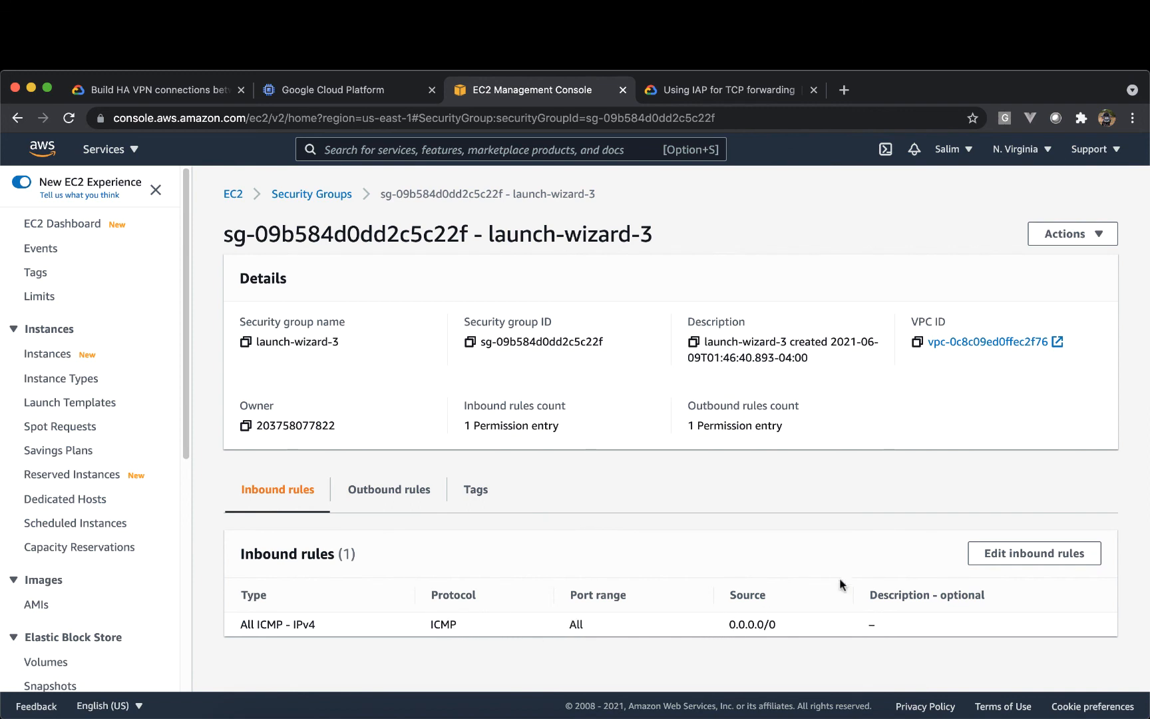
click(990, 561)
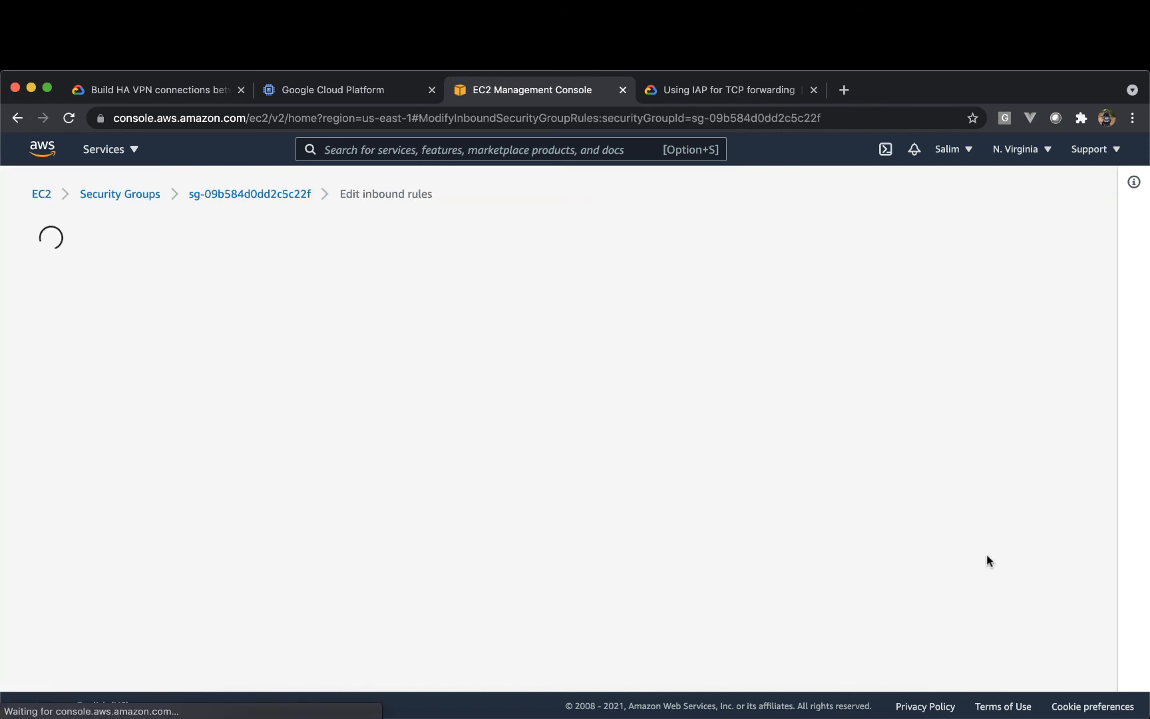
- Add a second inbound rule to the launch-wizard-3 security group and set its type to SSH
click(110, 480)
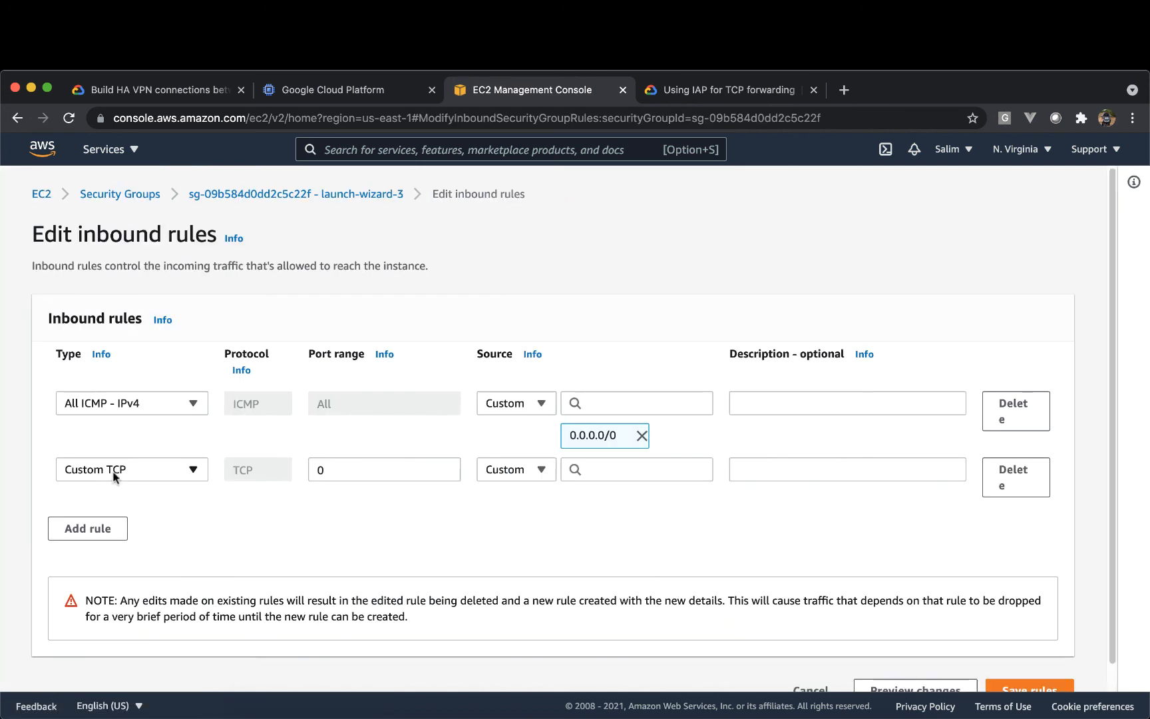
click(149, 472)
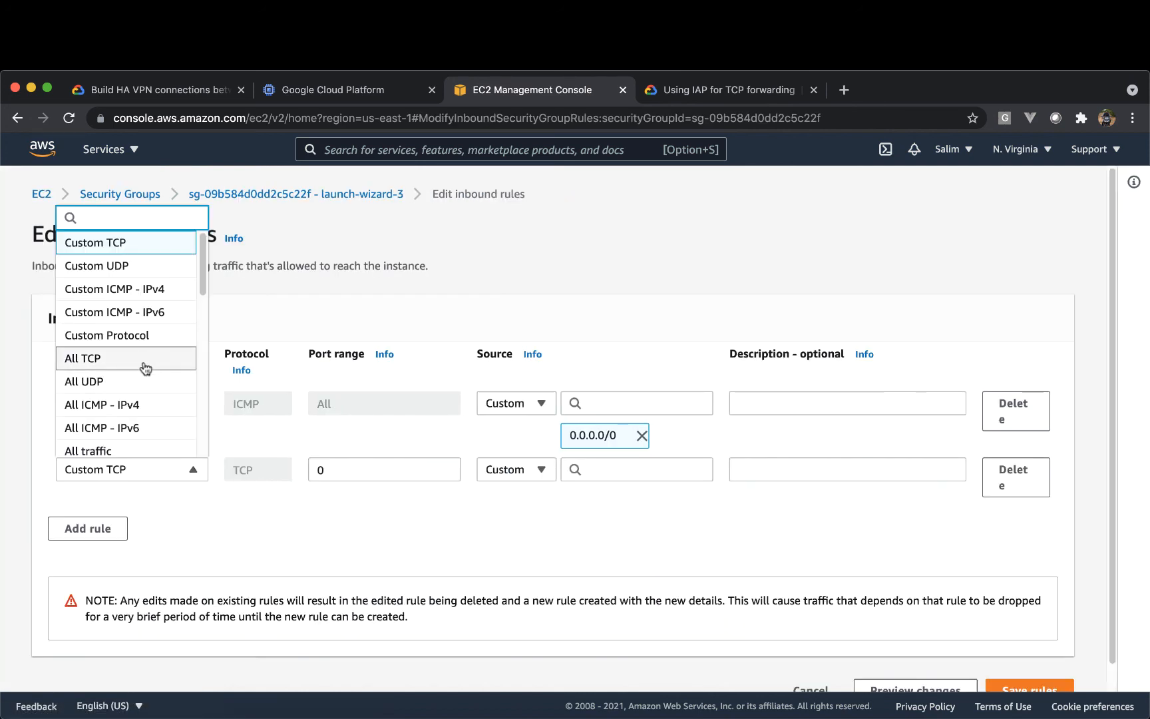
scroll(145, 368, down, 2)
scroll(145, 369, down, 2)
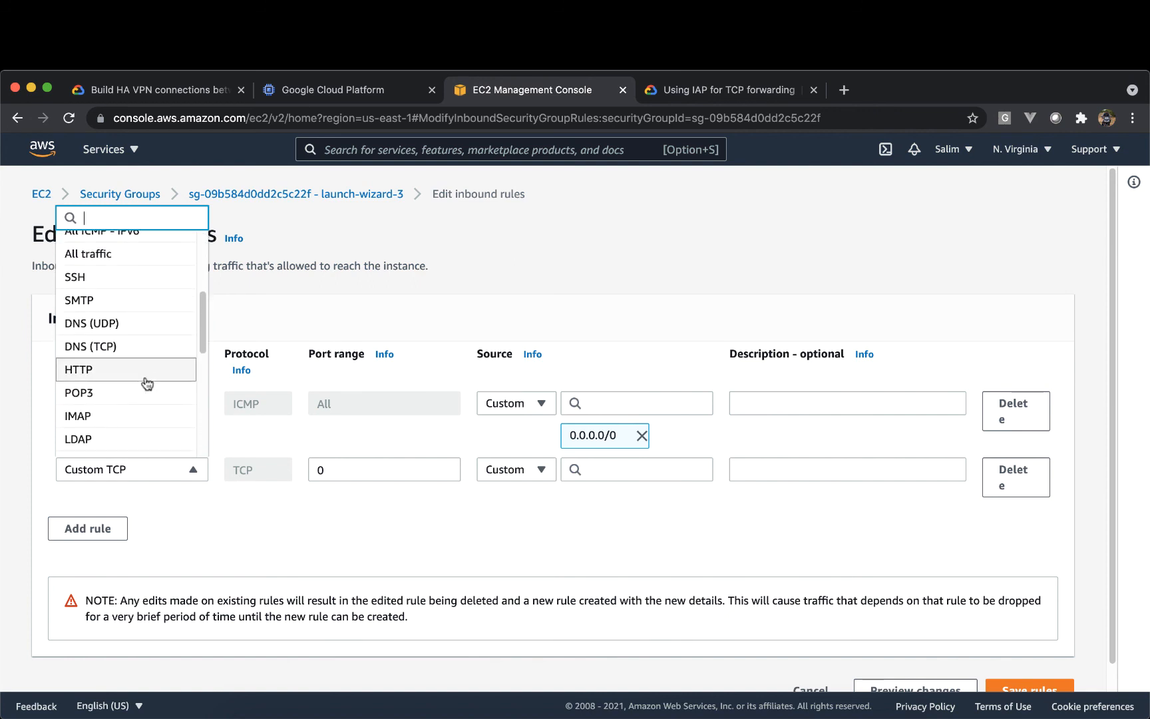
click(119, 276)
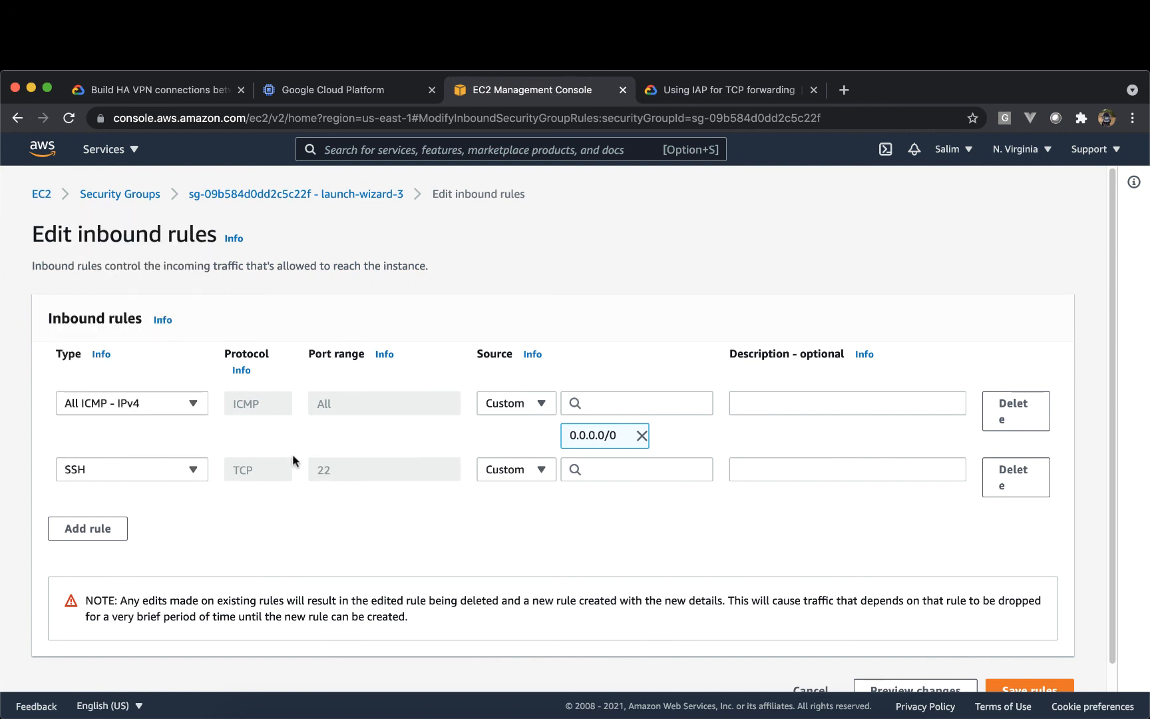
- Set the SSH rule's source to My IP, save the inbound rules, and check the SSH entry in the rule list
click(538, 470)
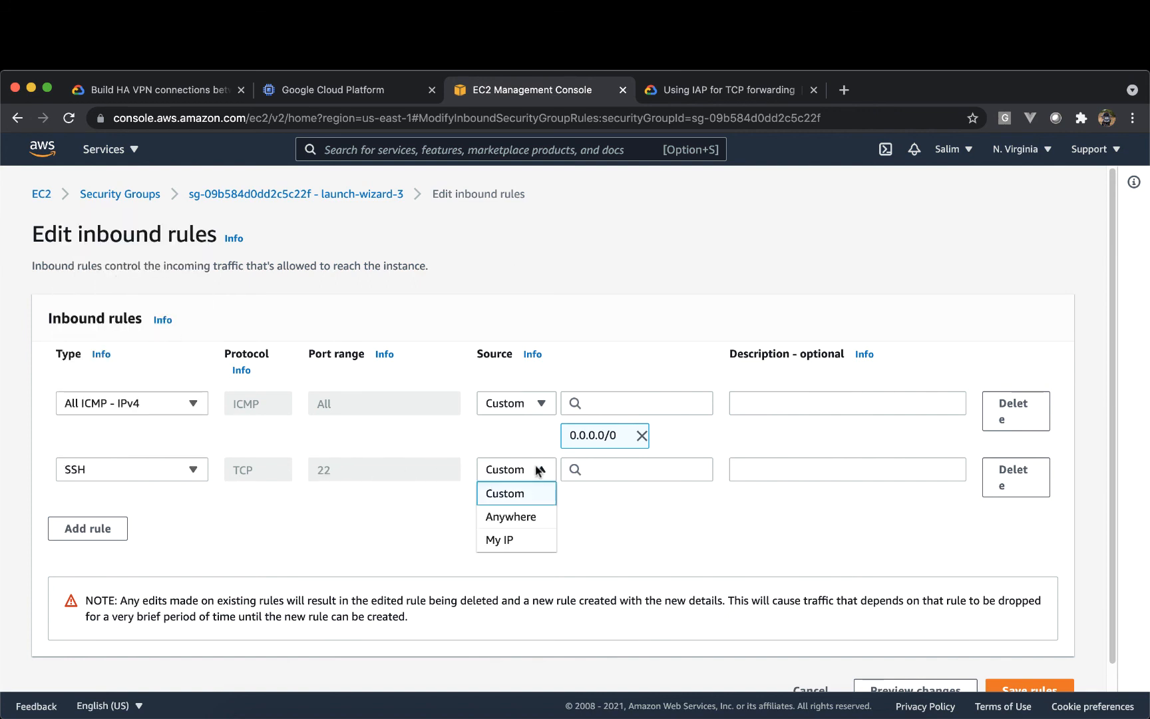
click(522, 540)
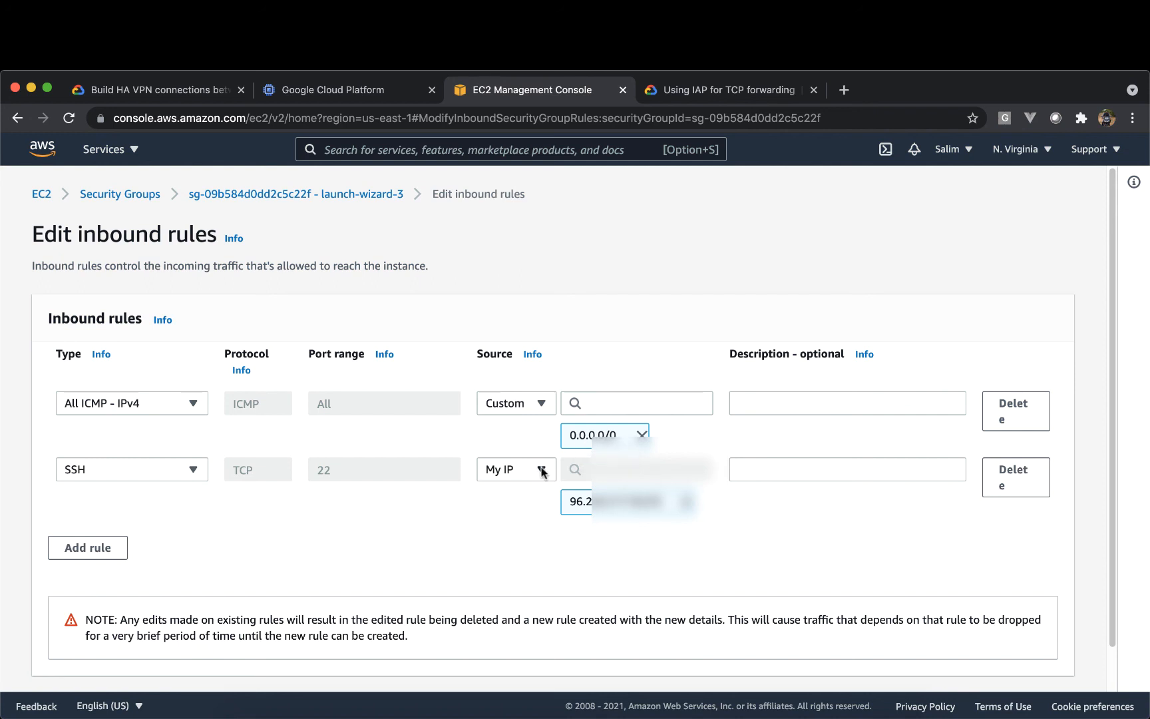
scroll(809, 567, down, 2)
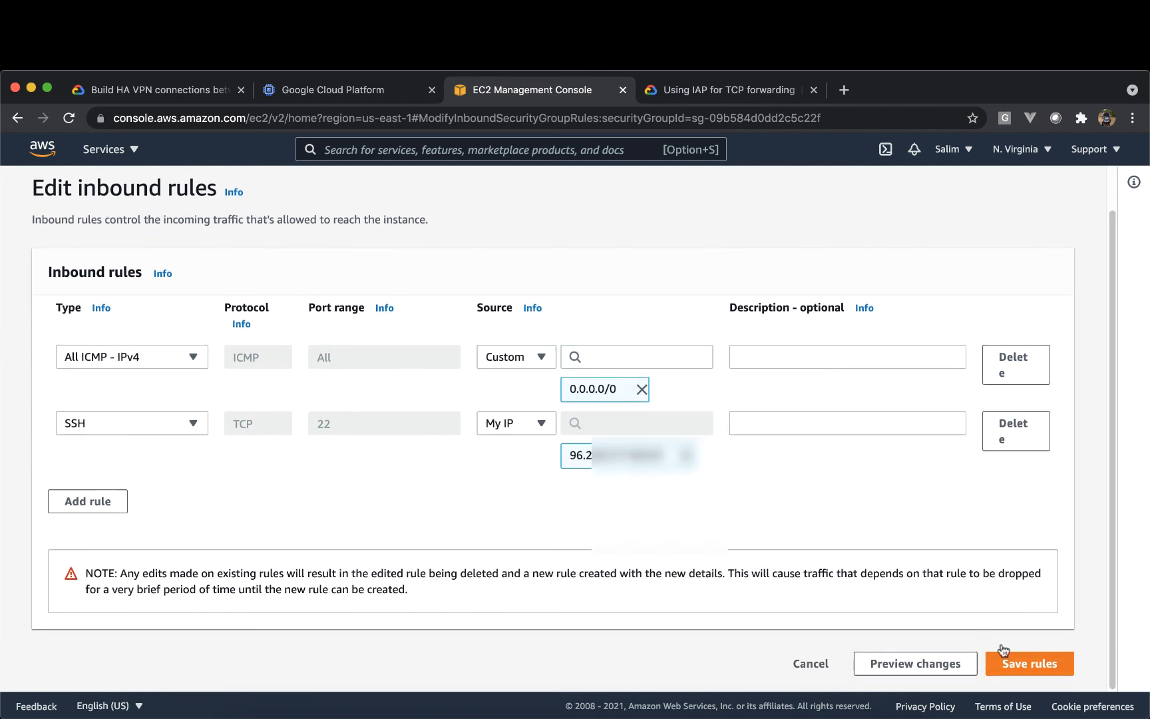
click(1029, 666)
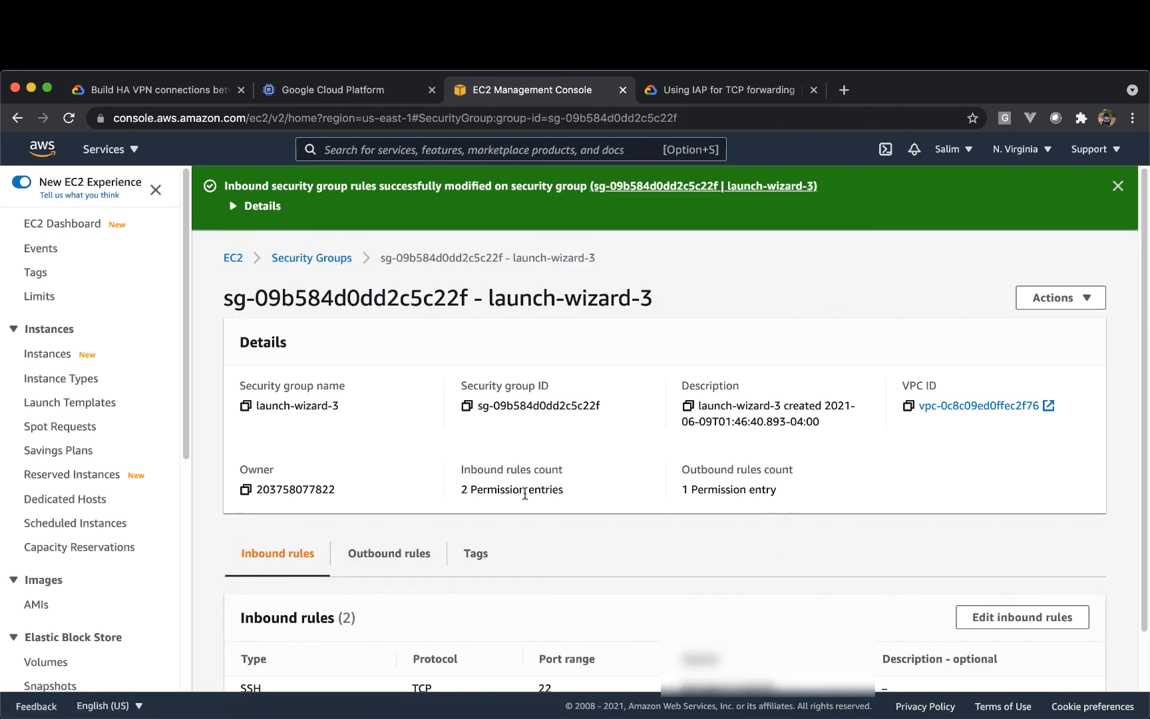
scroll(596, 496, down, 3)
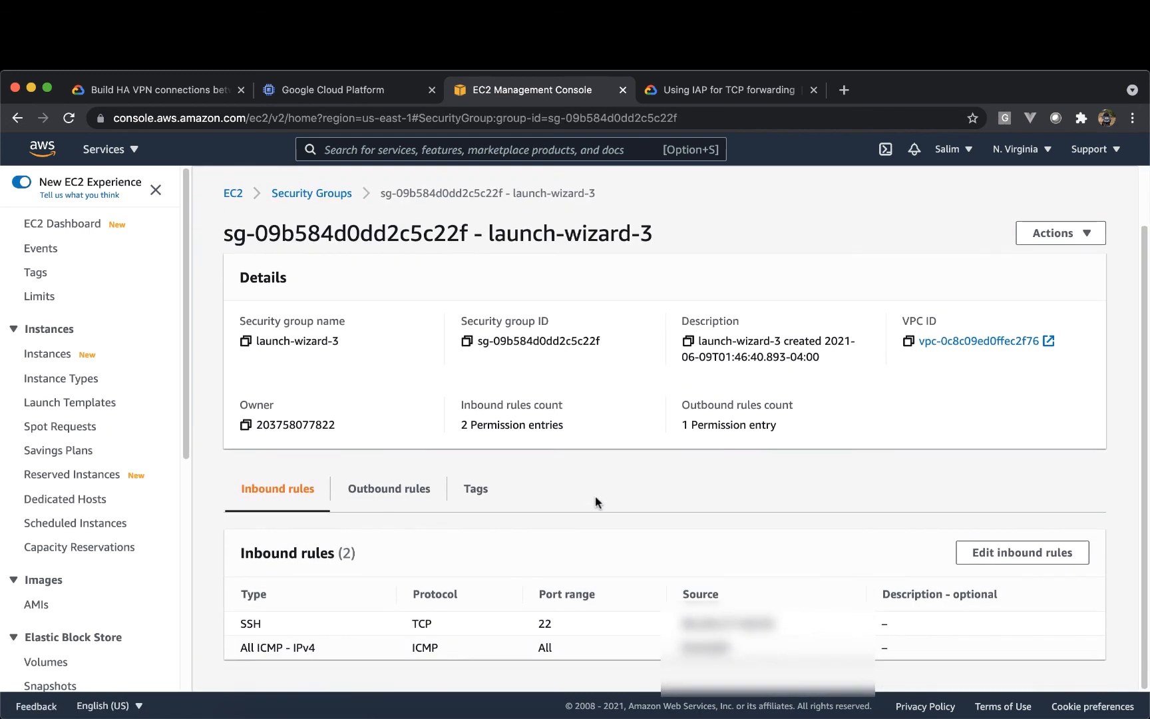
double_click(545, 624)
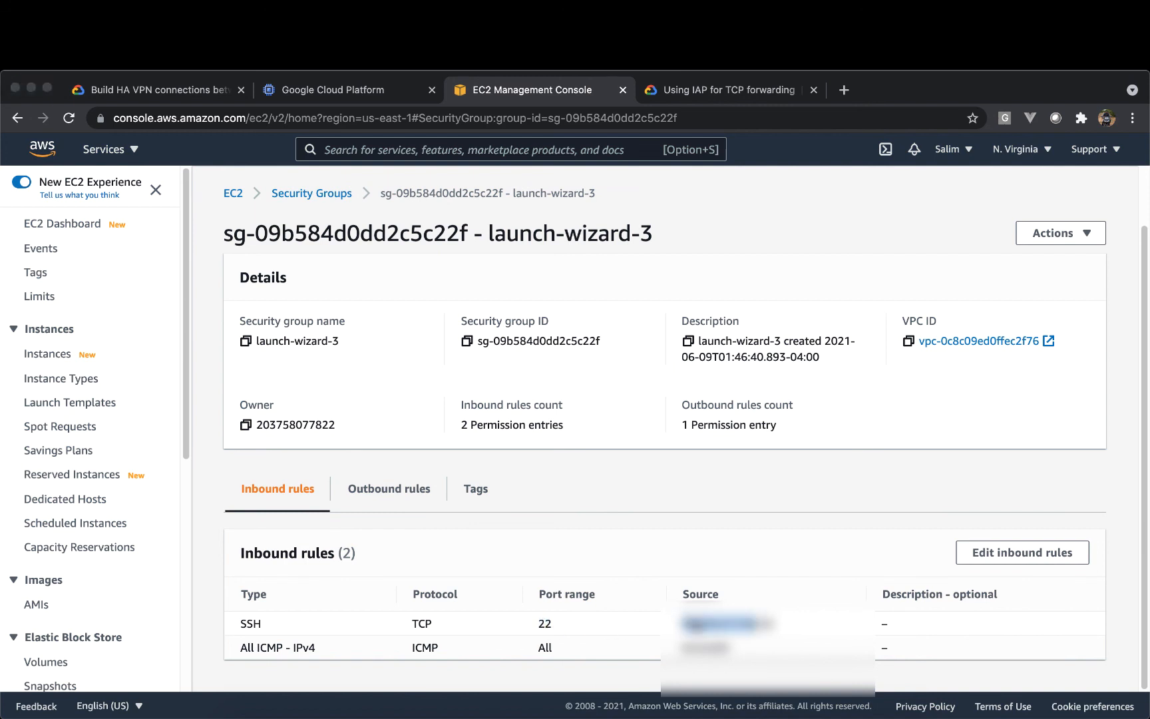
- Switch to iTerm, rerun the SSH command with vpn-demo-aws-kp.pem, accept the host key, and clear the remote terminal
key(super+Tab)
key(Up)
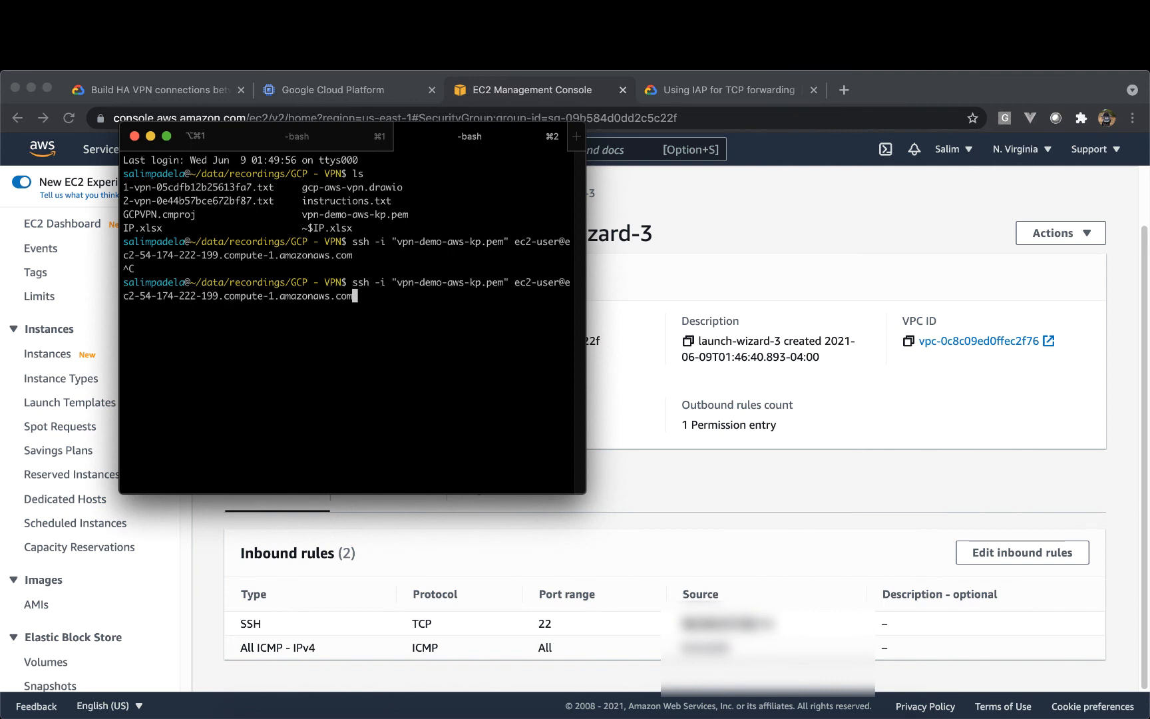
key(Return)
text(yes)
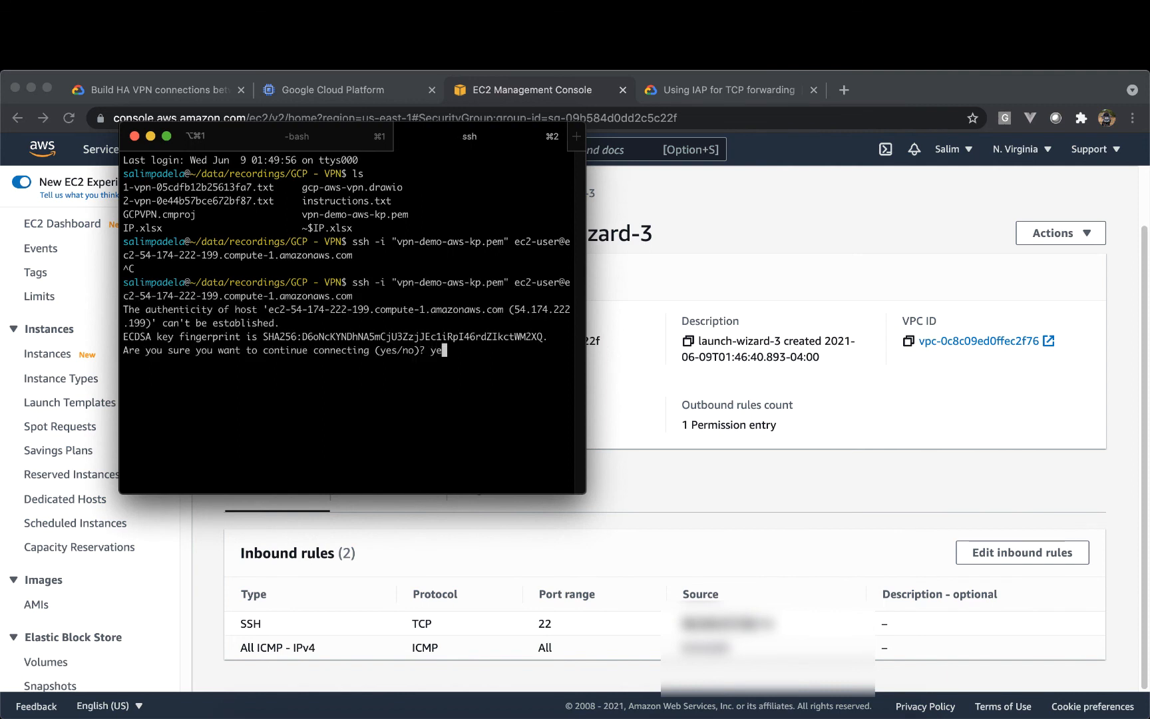
key(Return)
text(clear)
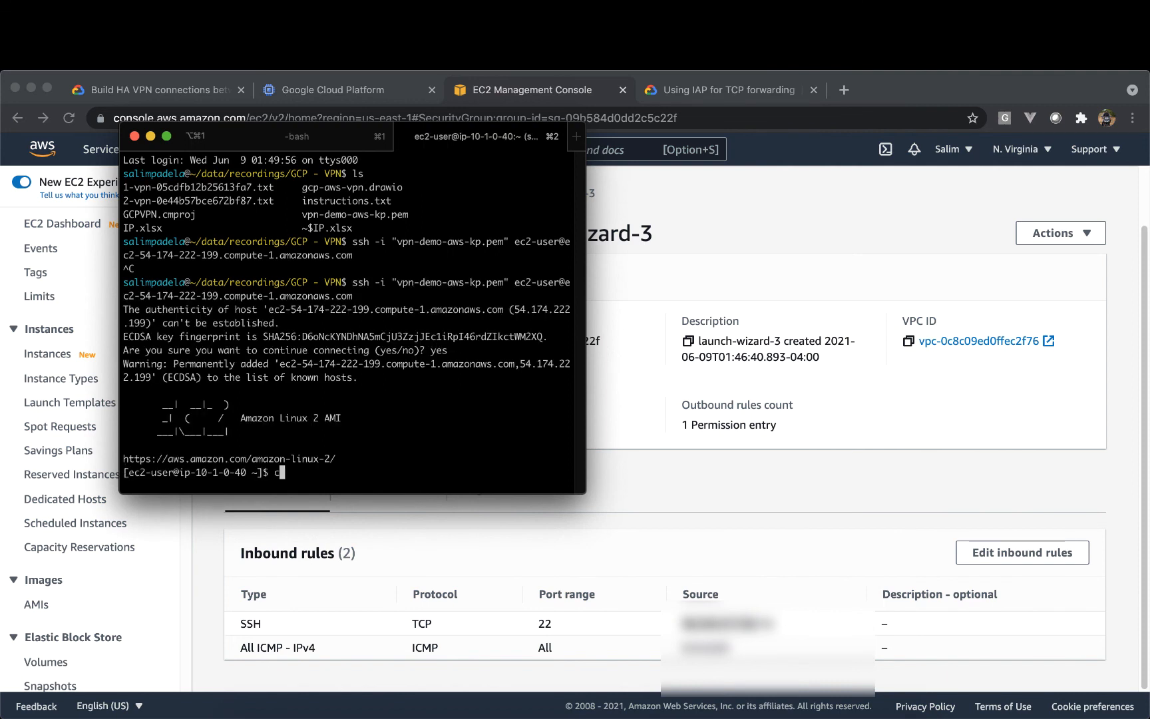
key(Return)
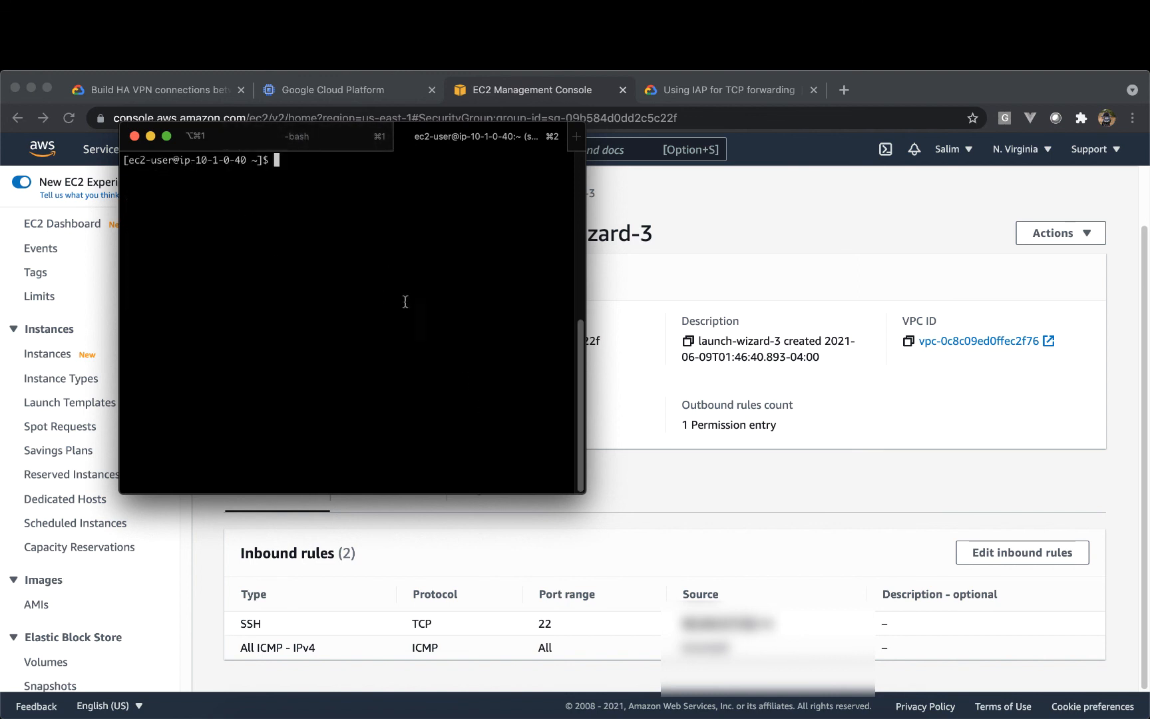
- Switch to the Google Cloud console, return to the VM instances list, and copy instance-1's internal IP address
click(368, 90)
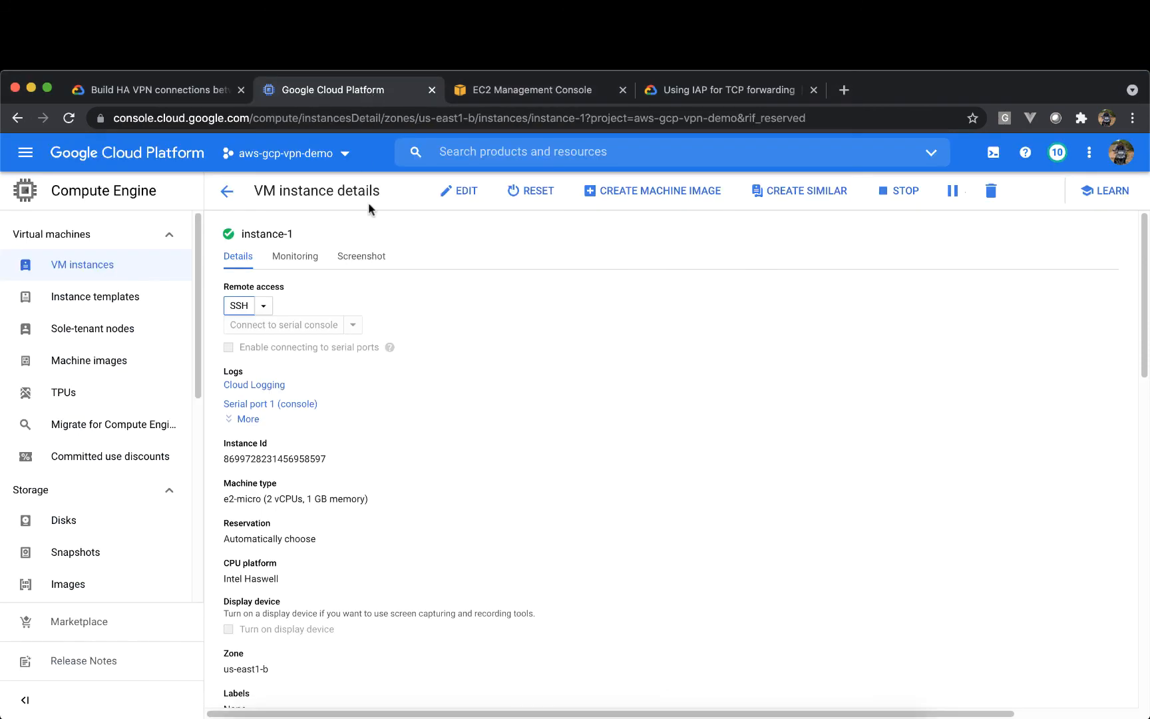
click(227, 191)
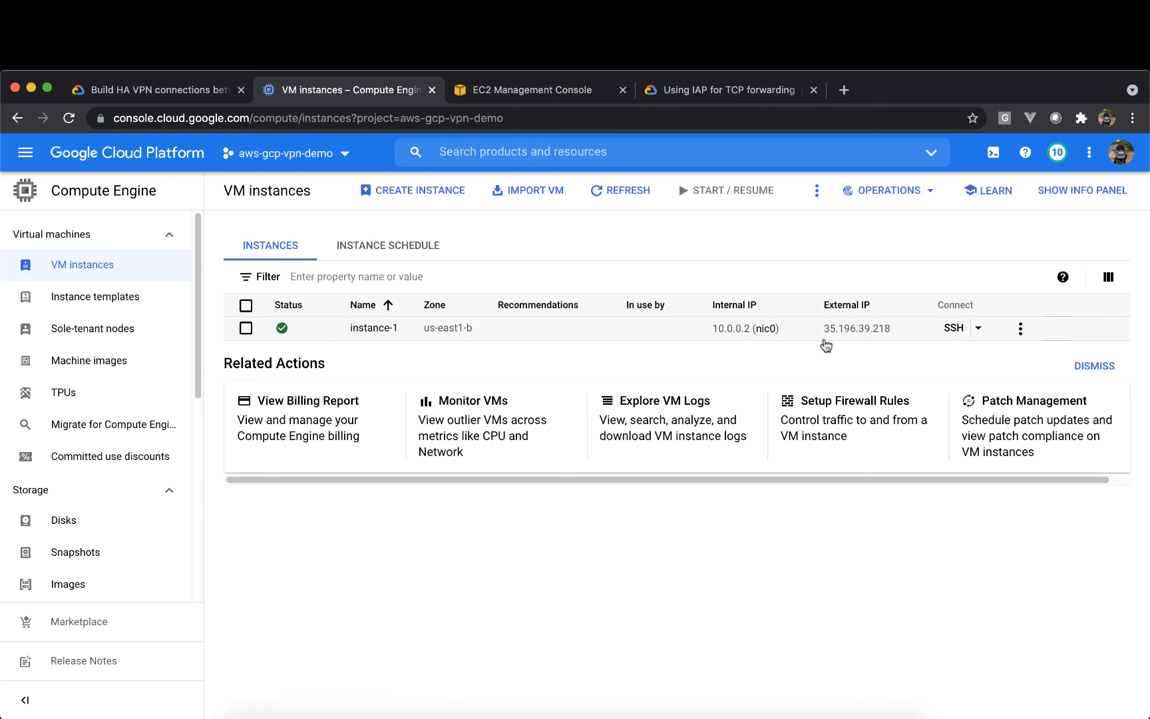
click(790, 329)
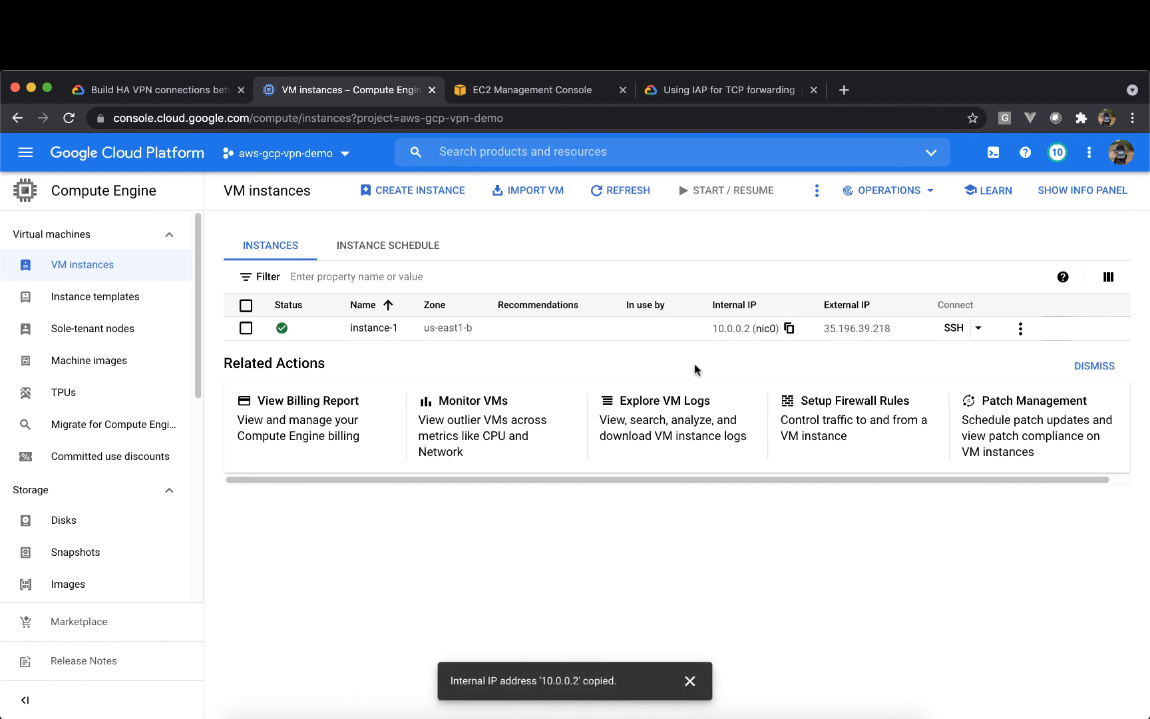
- Ping instance-1's internal IP 10.0.0.2 from the AWS instance's SSH session in iTerm, and stop the ping after a few replies
key(super+Tab)
text(ping)
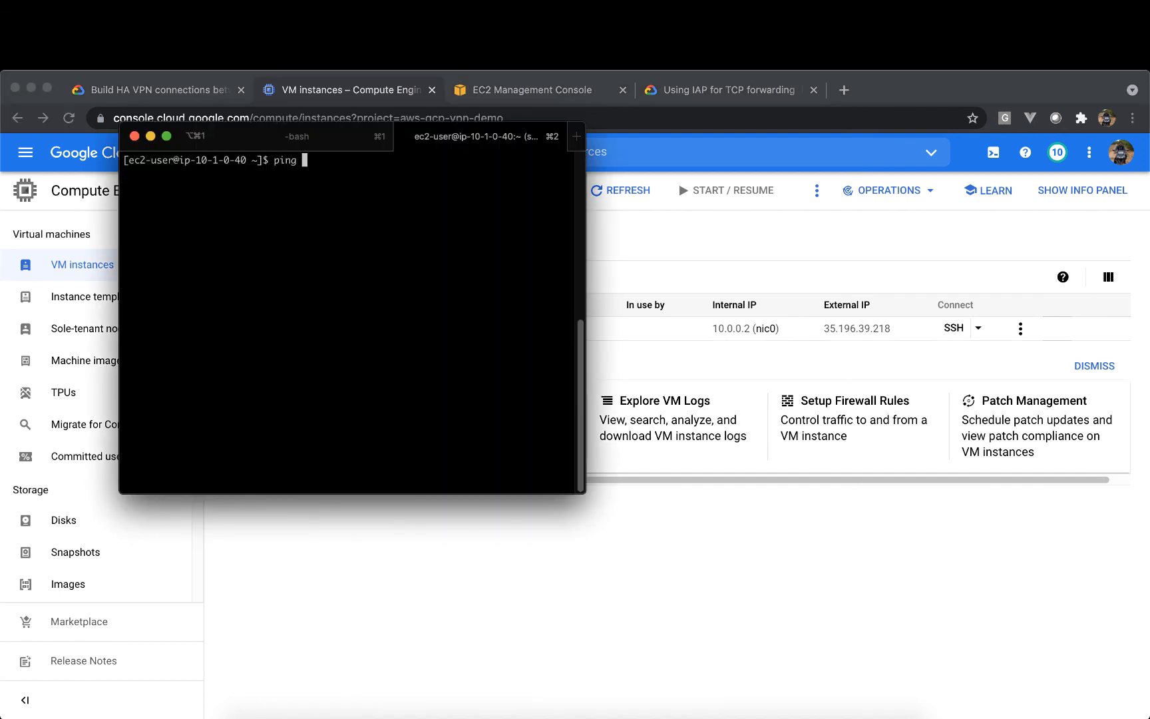
key(super+v)
drag(137, 159, 170, 161)
click(265, 206)
key(Return)
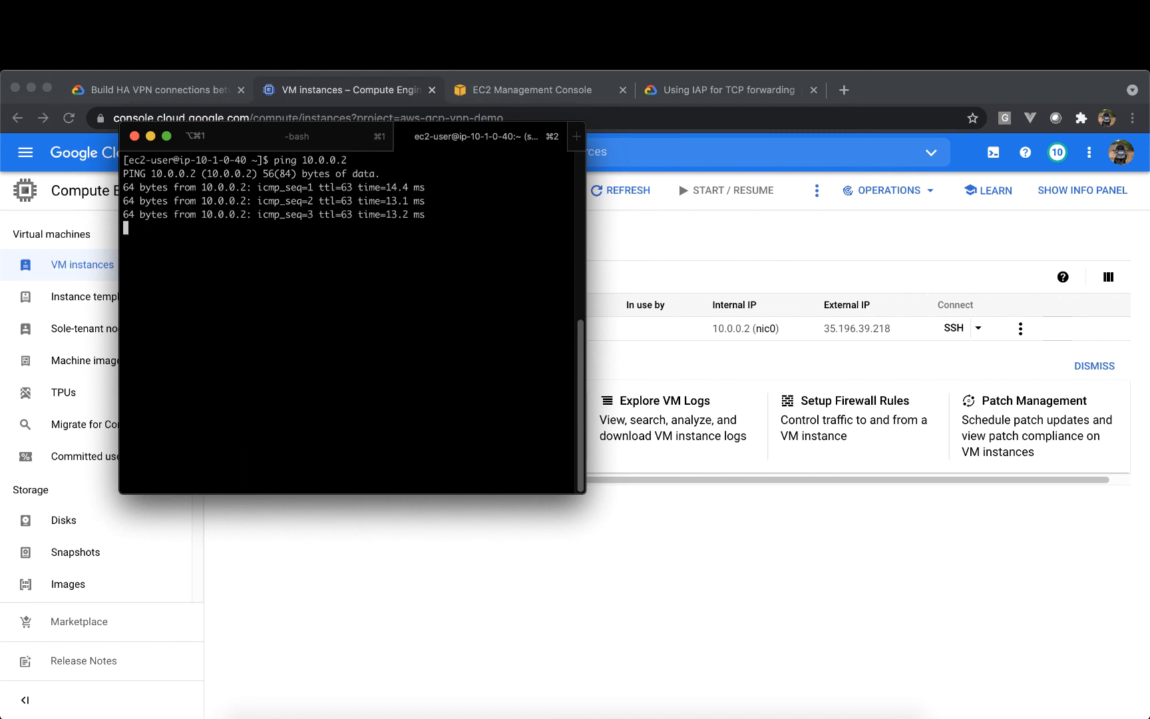
key(ctrl+c)
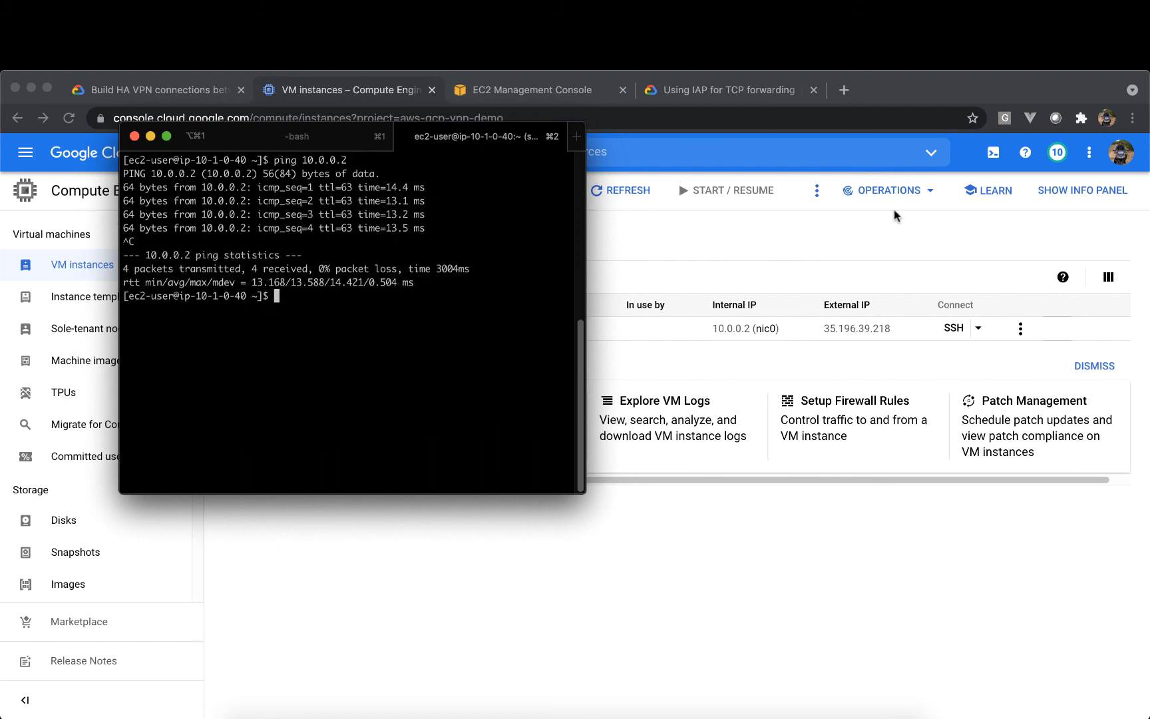
- Copy instance-1's external IP 35.196.39.218, ping it from the AWS SSH session in iTerm, and stop the ping after a few replies
click(896, 289)
click(903, 329)
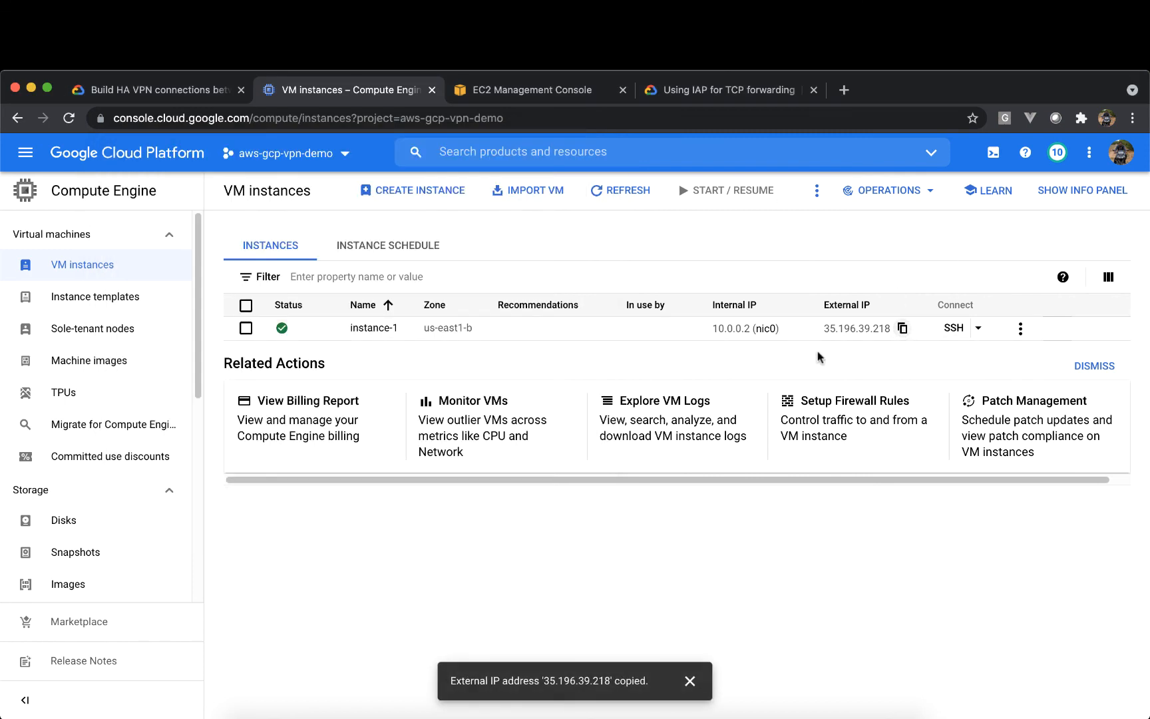
key(super+Tab)
text(ping)
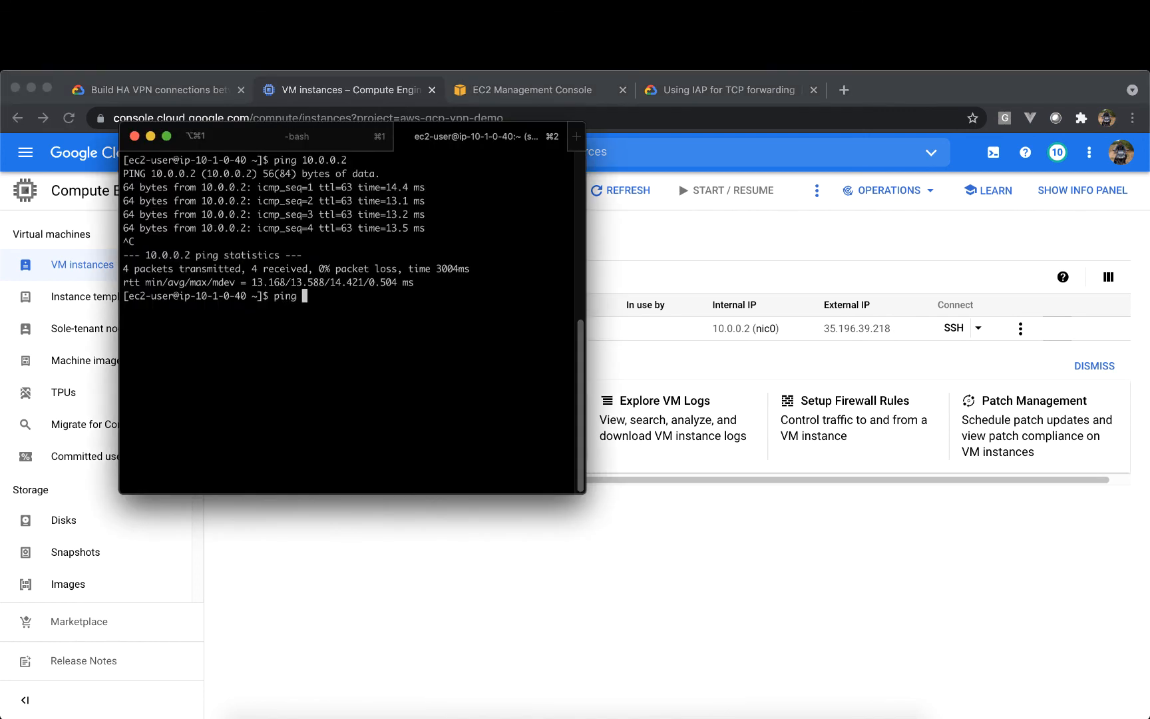
key(super+v)
key(Return)
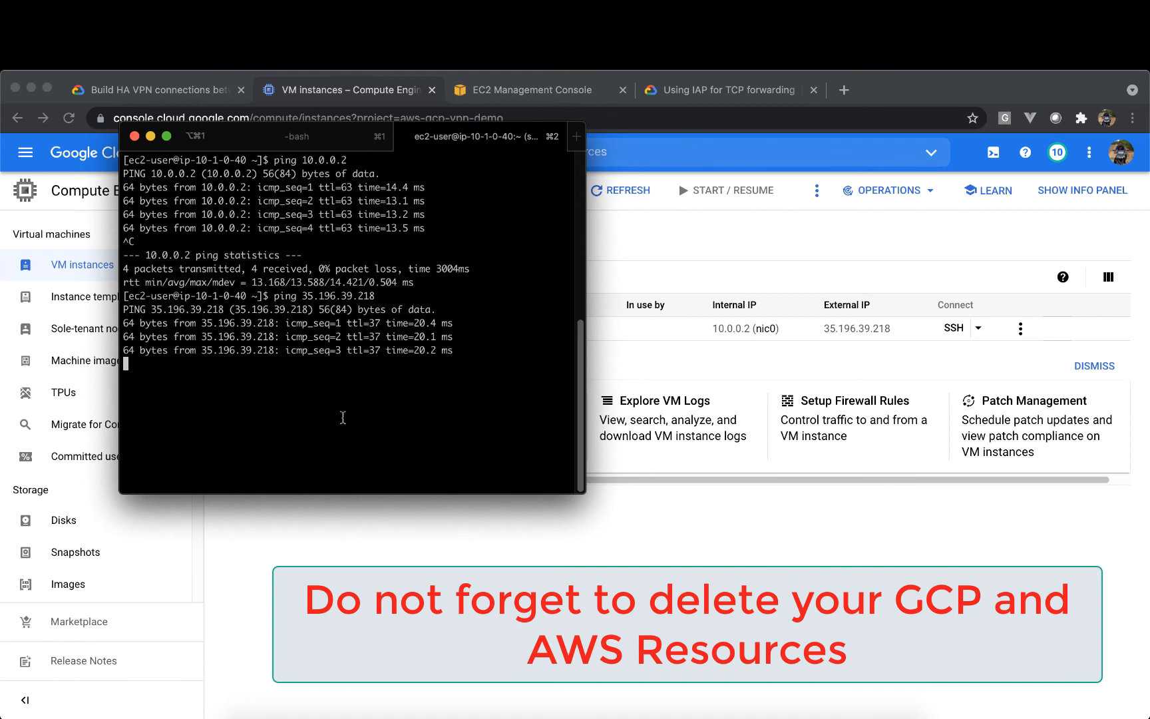
key(ctrl+c)
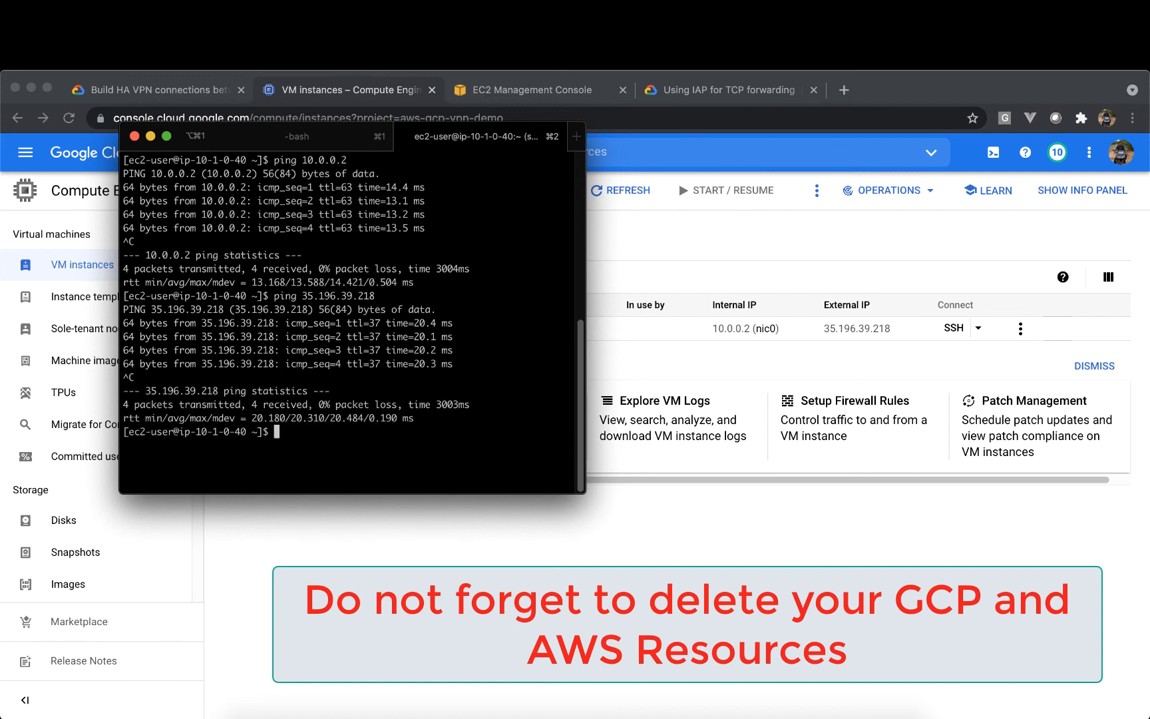